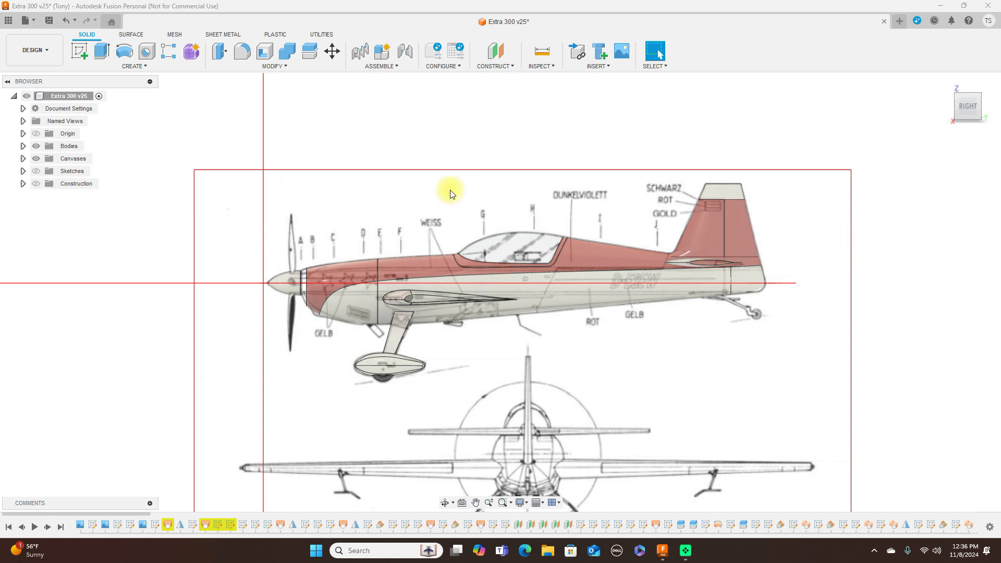
Examine the blueprint's side view and the A to J fuselage cross-section profiles beside the top view
scroll(556, 211, up, 1)
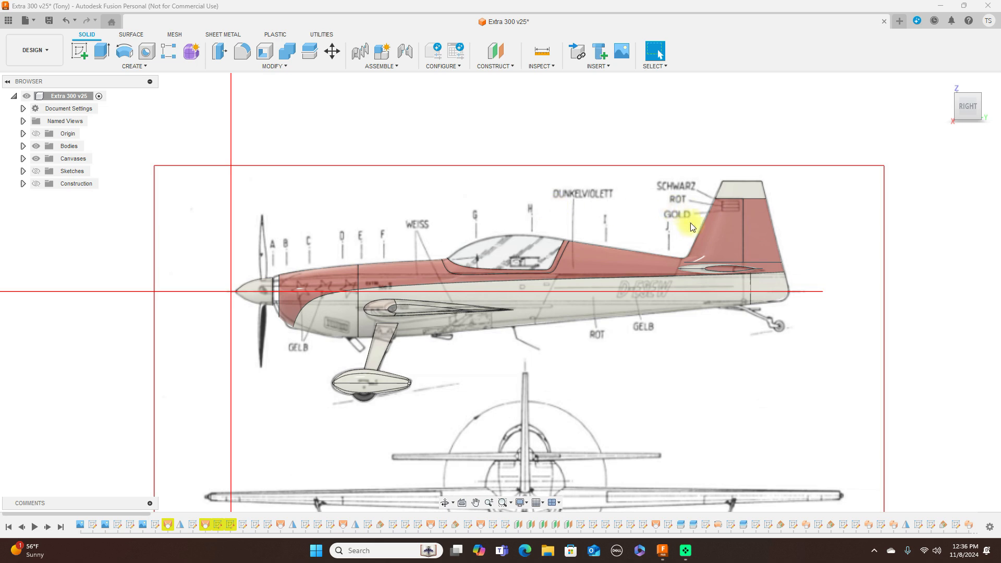
scroll(691, 262, down, 3)
mouse_move(767, 291)
middle_down()
mouse_move(762, 255)
mouse_move(717, 164)
middle_up()
middle_drag(751, 353, 718, 172)
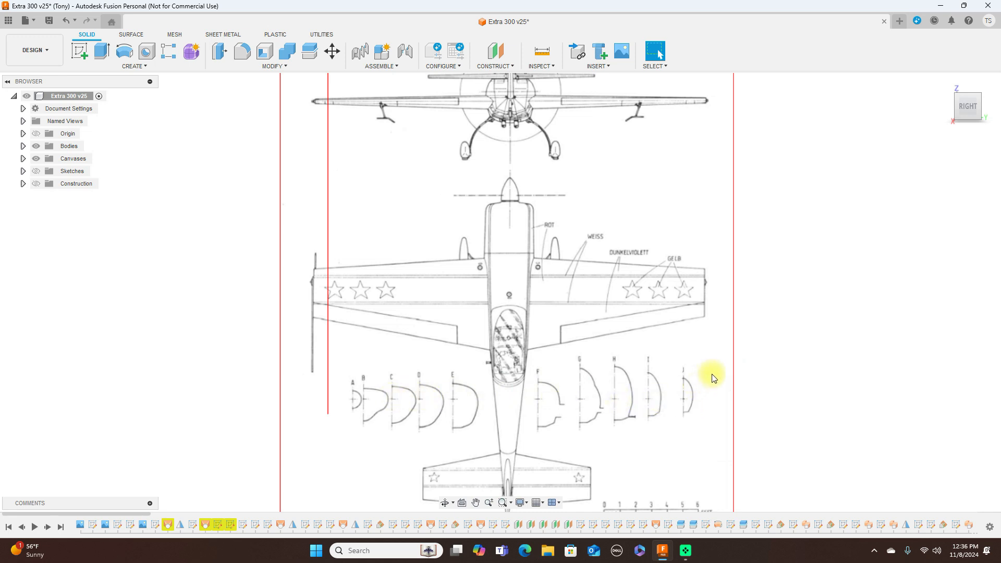
scroll(718, 370, up, 1)
middle_drag(718, 368, 752, 292)
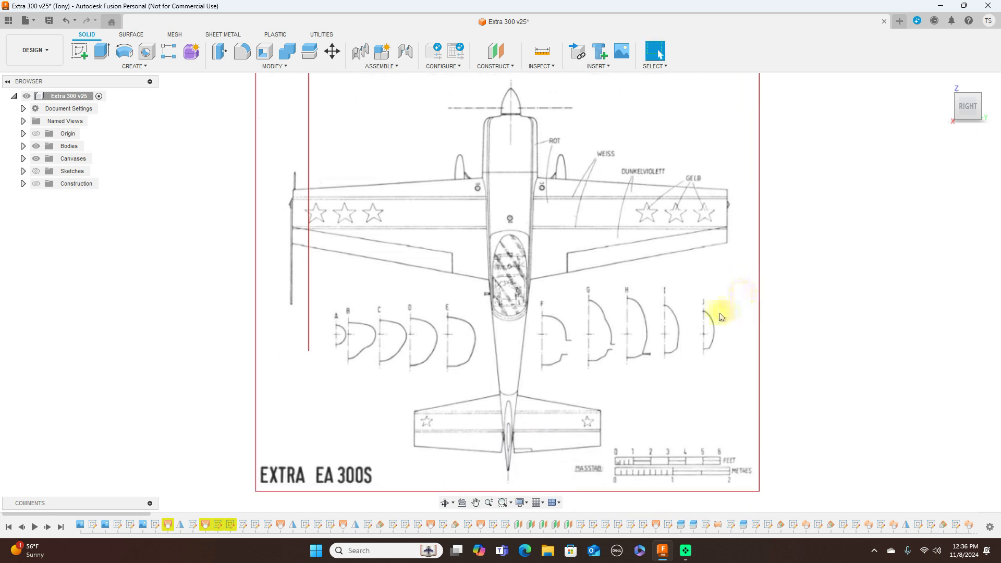
scroll(720, 317, up, 1)
middle_drag(728, 340, 751, 278)
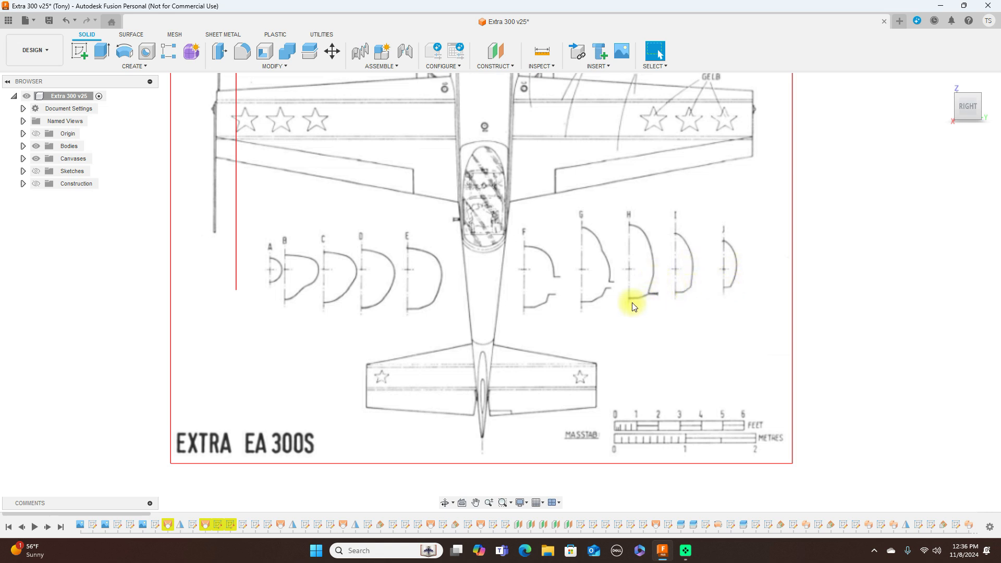
scroll(546, 304, up, 1)
scroll(546, 302, up, 2)
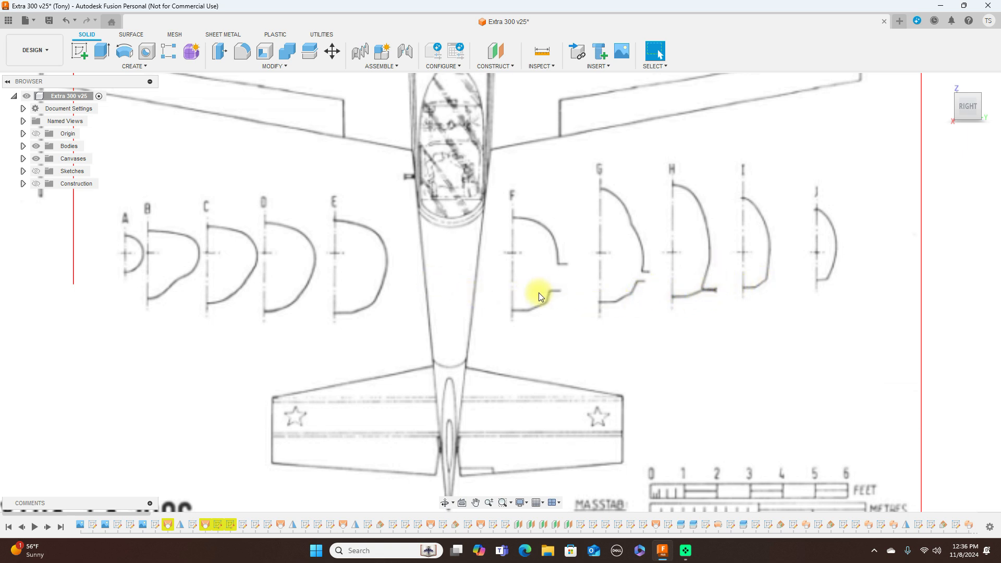
mouse_move(398, 308)
middle_down()
mouse_move(436, 295)
mouse_move(477, 262)
mouse_move(510, 322)
mouse_move(494, 309)
middle_up()
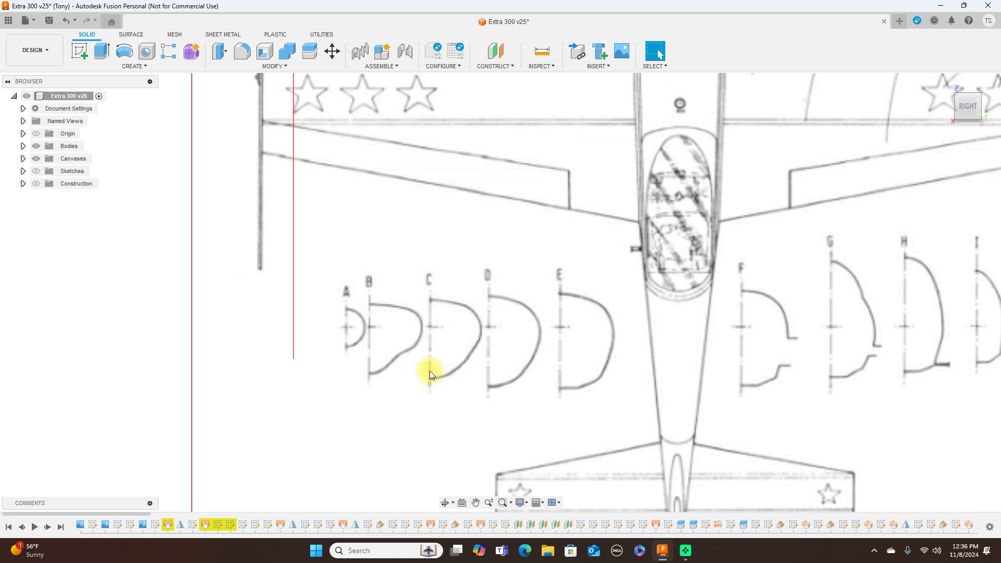
scroll(444, 364, down, 5)
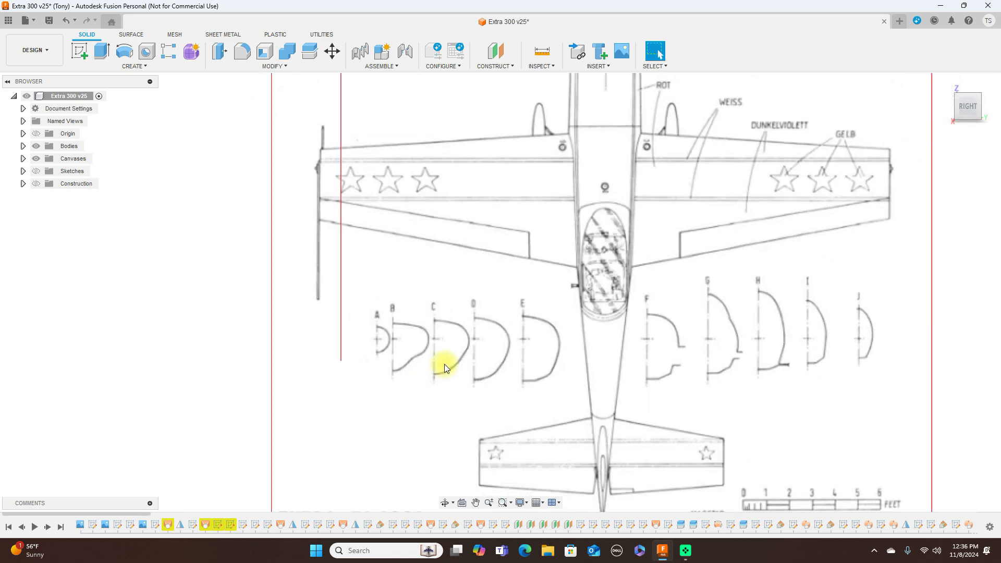
scroll(444, 364, up, 5)
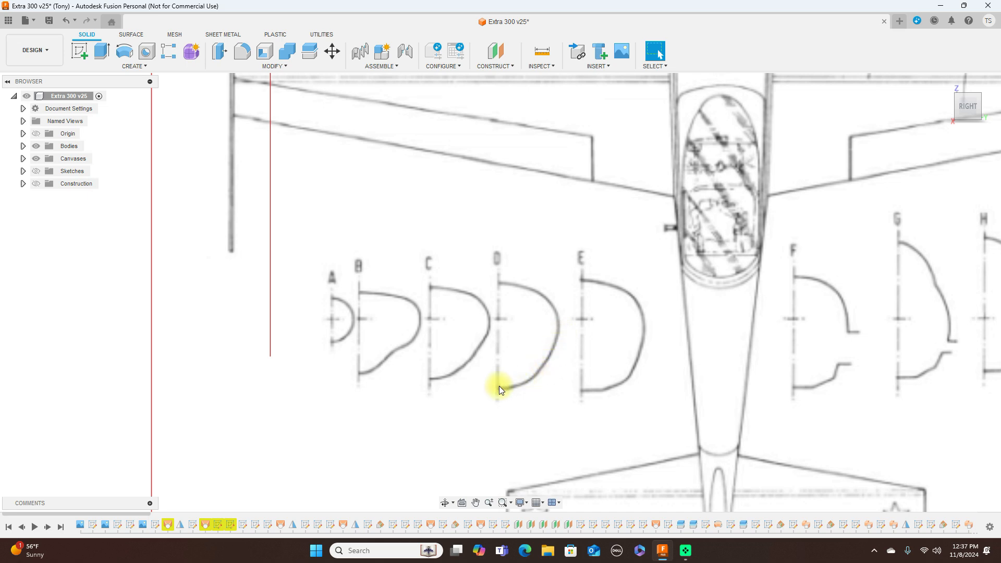
Compare the station markers along the nose in the side view with their matching cross-section profiles
scroll(595, 339, down, 3)
middle_drag(595, 340, 626, 496)
mouse_move(563, 255)
middle_down()
mouse_move(572, 420)
mouse_move(542, 537)
middle_up()
scroll(575, 317, up, 2)
middle_drag(565, 293, 563, 365)
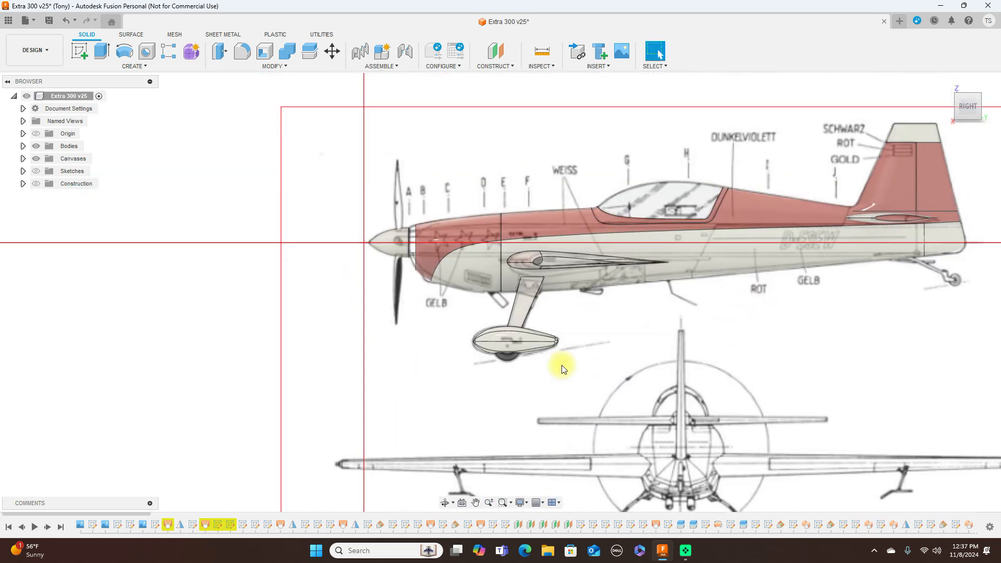
scroll(563, 369, up, 2)
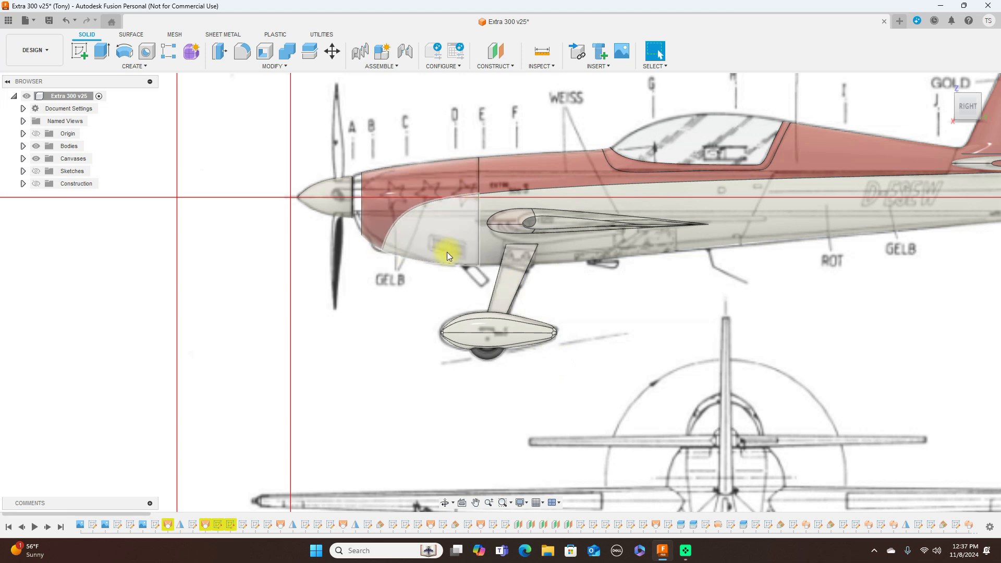
scroll(559, 318, down, 4)
middle_drag(765, 364, 622, 236)
scroll(639, 371, up, 1)
middle_drag(650, 389, 694, 244)
middle_drag(682, 418, 688, 275)
middle_drag(639, 347, 641, 298)
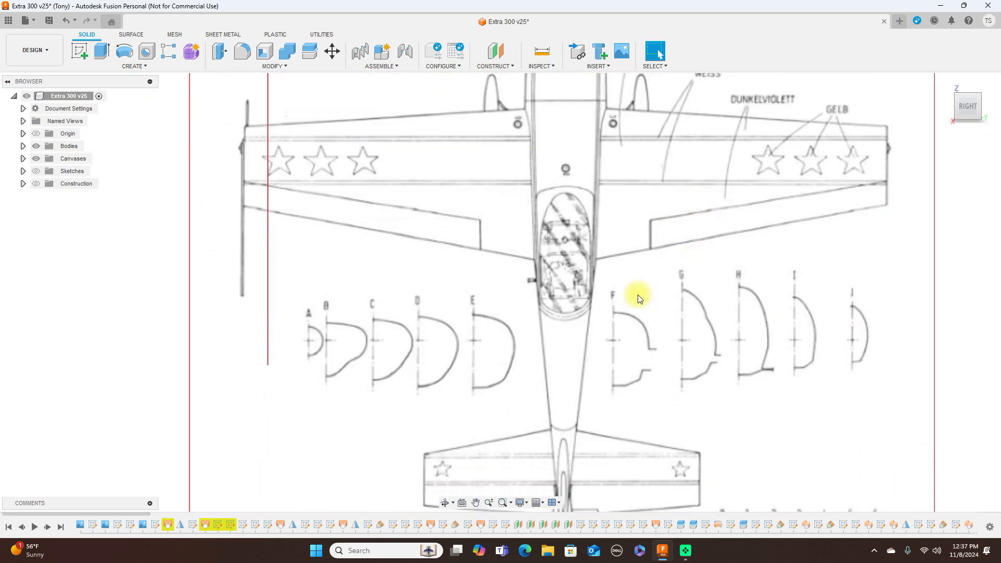
scroll(640, 299, up, 1)
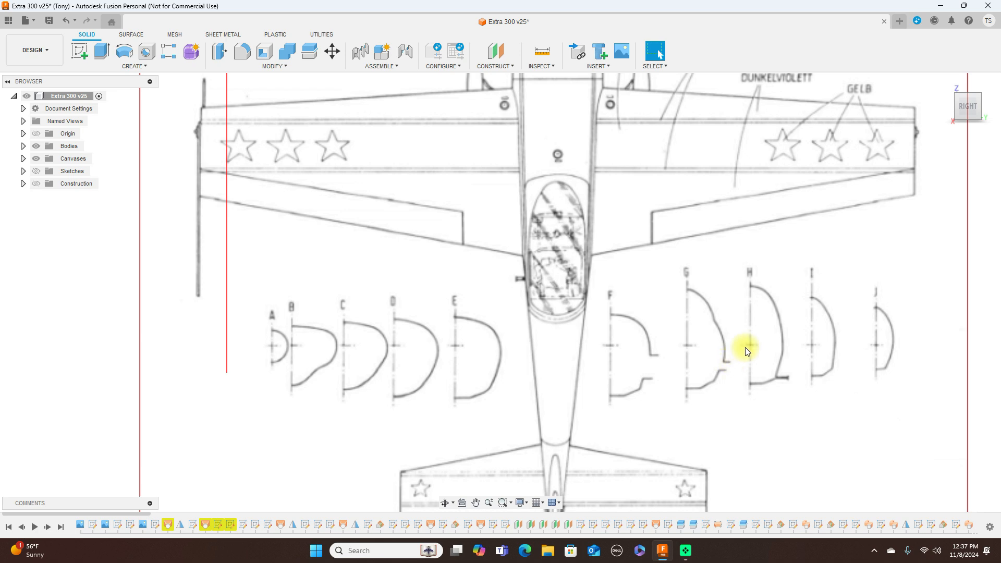
Check the cockpit and tail stations G to J in the side view against their cross-section profiles
scroll(745, 347, down, 2)
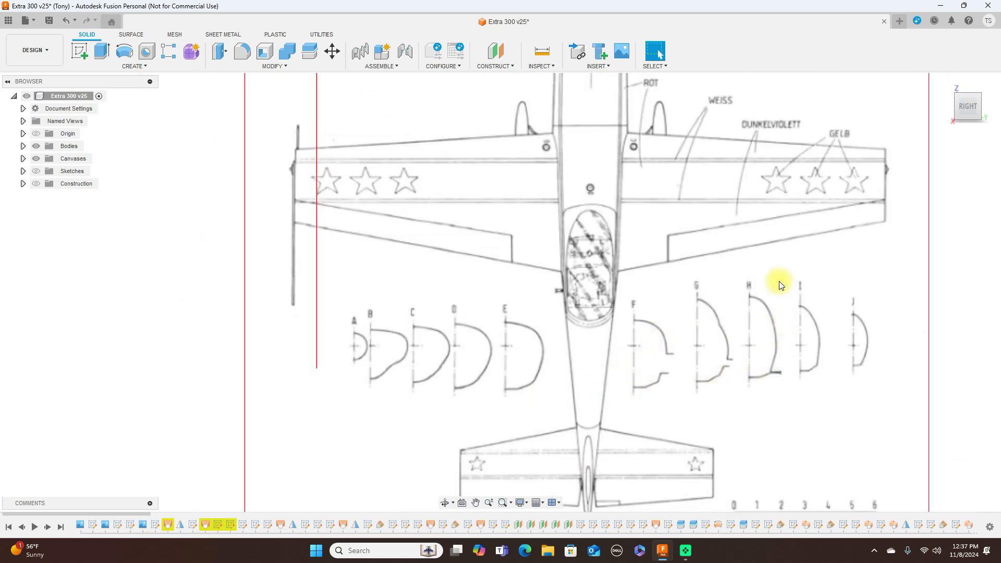
scroll(775, 274, down, 1)
mouse_move(760, 225)
middle_down()
mouse_move(755, 292)
mouse_move(704, 386)
middle_up()
middle_drag(702, 180, 673, 428)
scroll(675, 417, down, 1)
middle_drag(680, 299, 668, 372)
scroll(665, 339, up, 3)
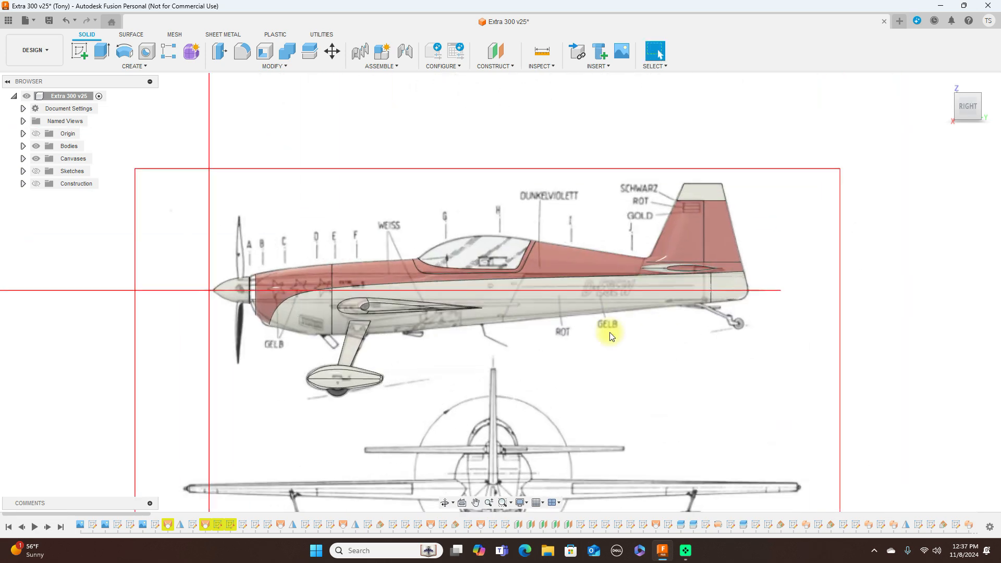
scroll(609, 333, up, 2)
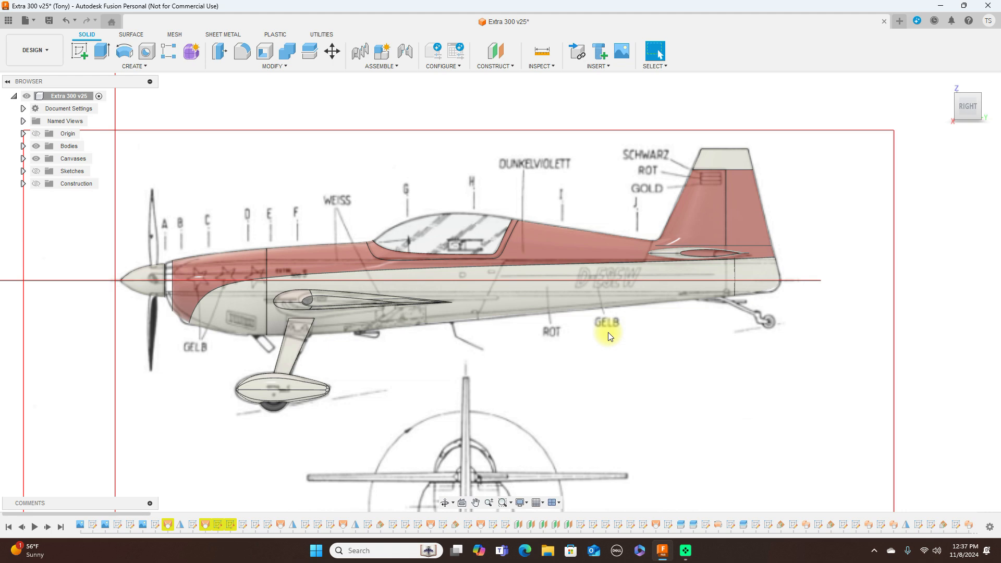
scroll(650, 360, down, 1)
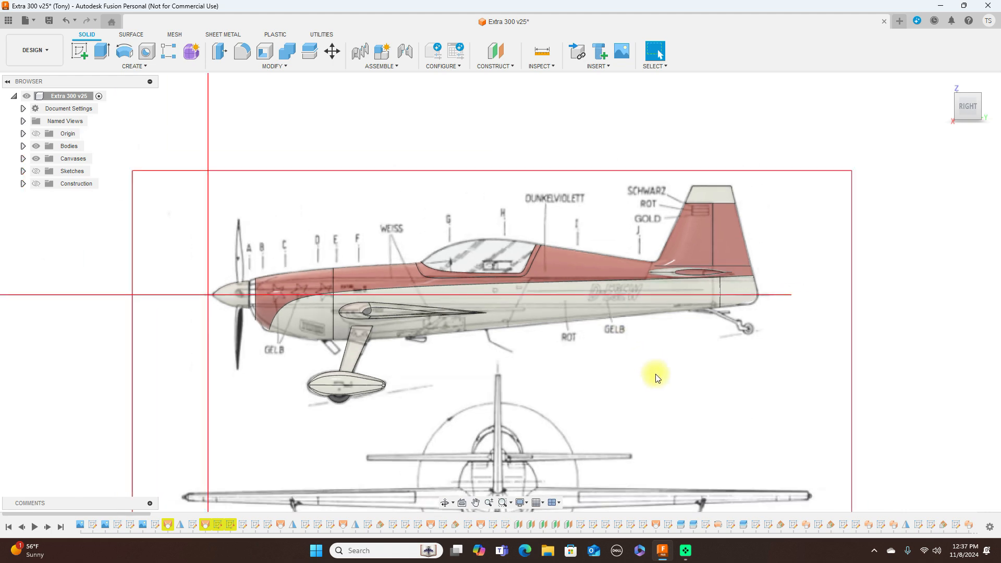
middle_drag(657, 377, 684, 212)
middle_drag(699, 334, 710, 257)
mouse_move(717, 506)
middle_down()
mouse_move(720, 336)
mouse_move(720, 365)
mouse_move(732, 290)
middle_up()
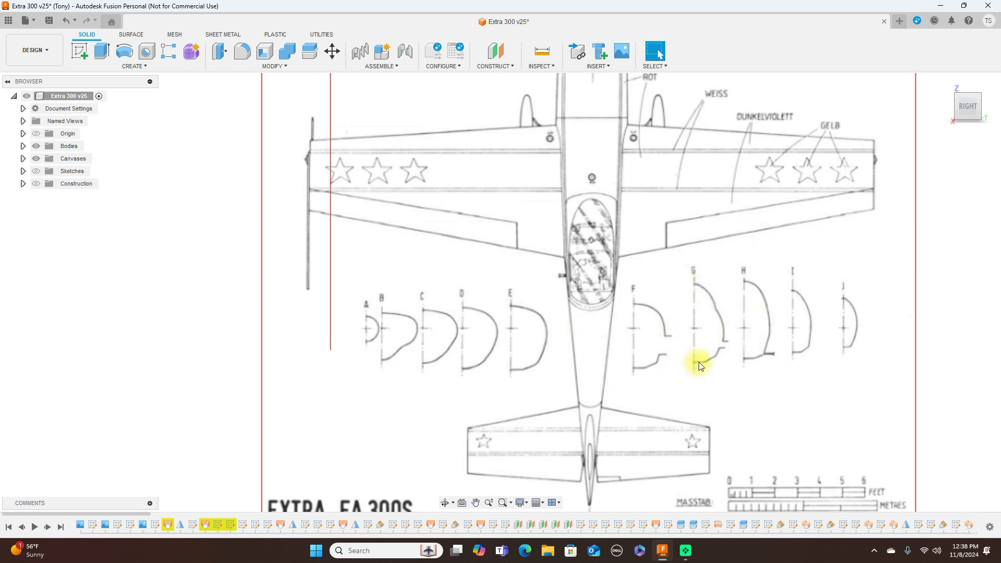
scroll(699, 362, down, 2)
middle_drag(722, 261, 668, 374)
middle_drag(648, 246, 652, 313)
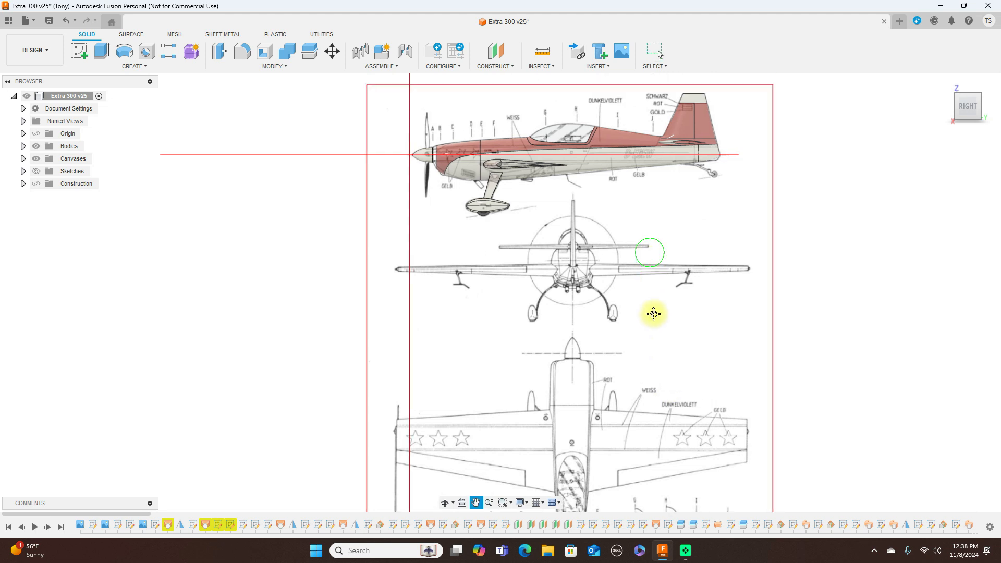
scroll(654, 314, up, 3)
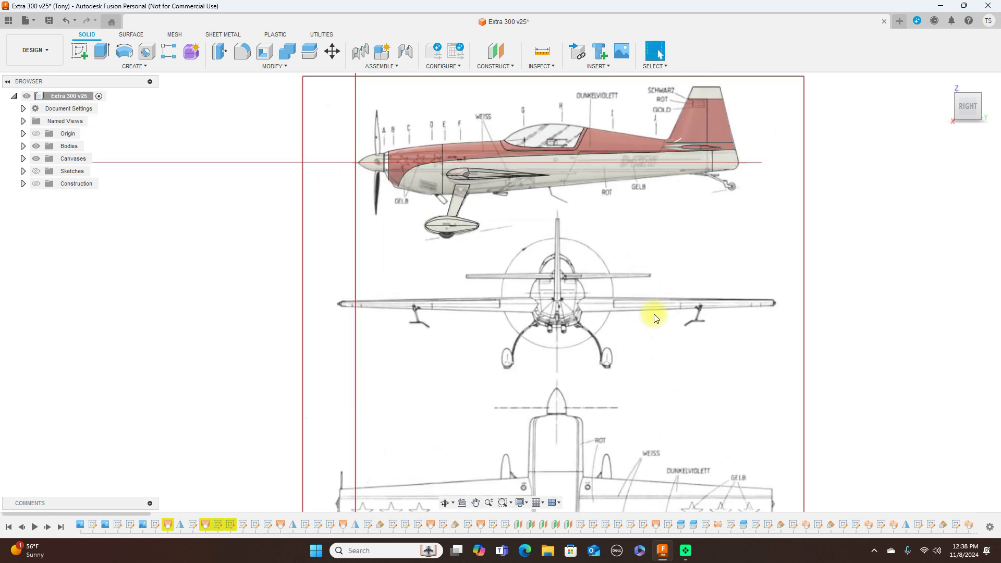
middle_drag(674, 246, 674, 298)
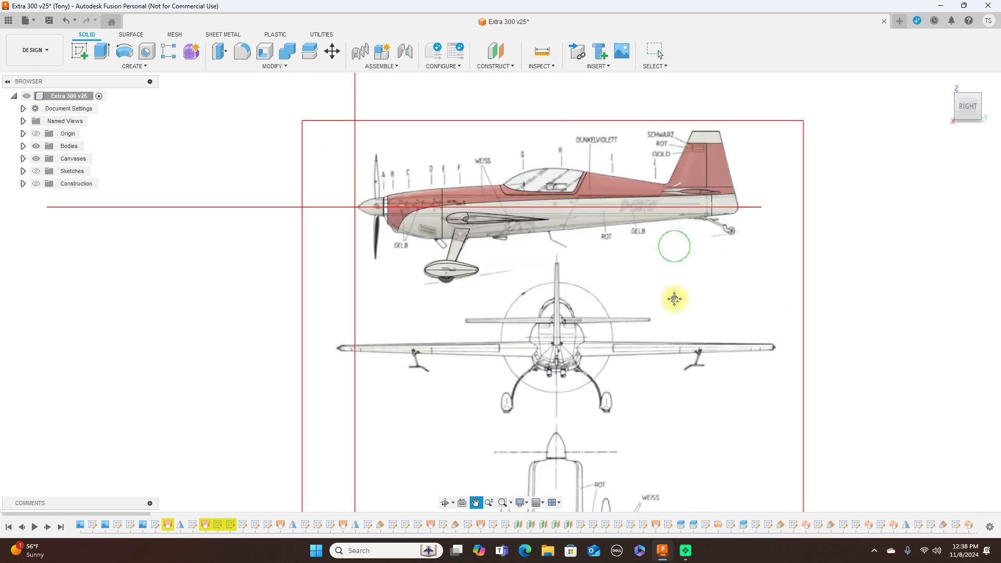
scroll(657, 297, up, 1)
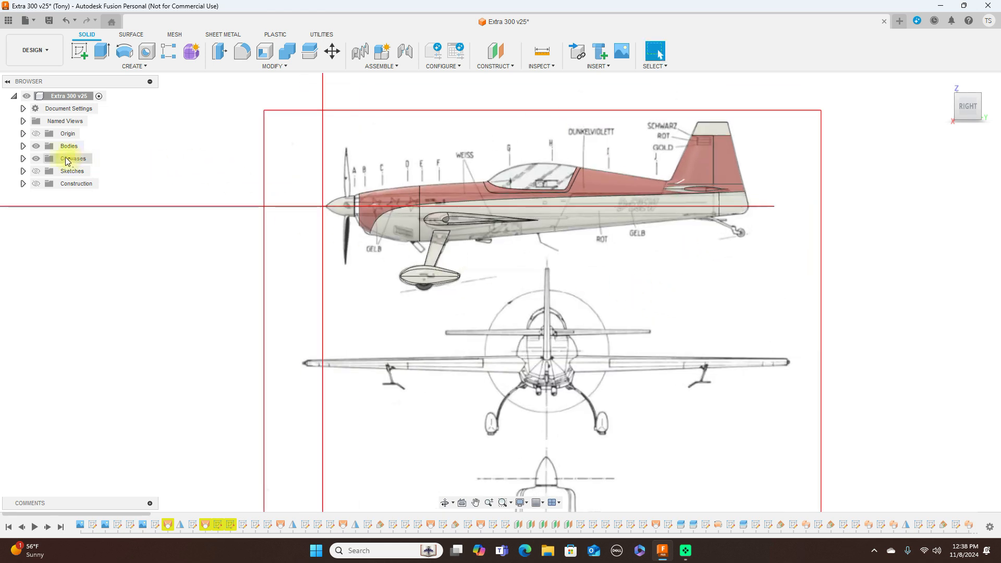
Hide the canvases and inspect the finished aircraft model from an angled 3D view
click(36, 159)
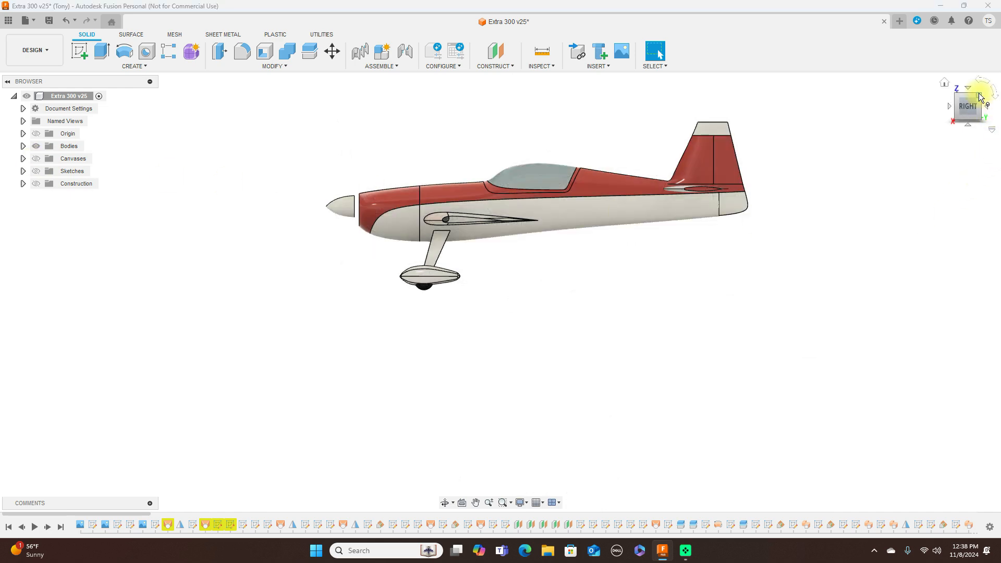
mouse_move(966, 106)
mouse_down()
mouse_move(905, 146)
mouse_move(818, 108)
mouse_move(894, 117)
mouse_move(965, 101)
mouse_move(96, 108)
mouse_move(203, 99)
mouse_move(148, 78)
mouse_move(22, 89)
mouse_move(13, 121)
mouse_up()
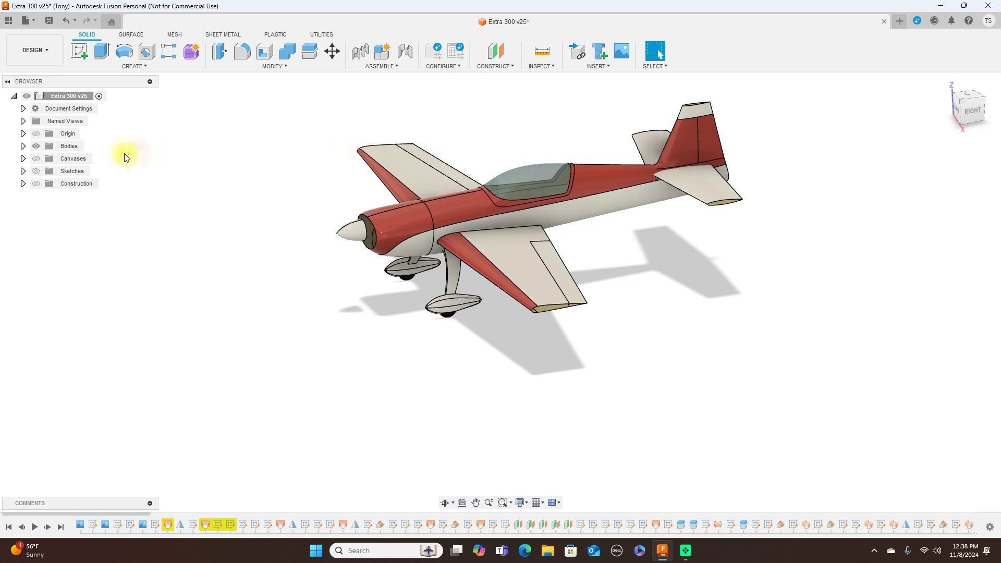
Hide the bodies, show the canvases again, and return to the right view of the side profile
click(35, 134)
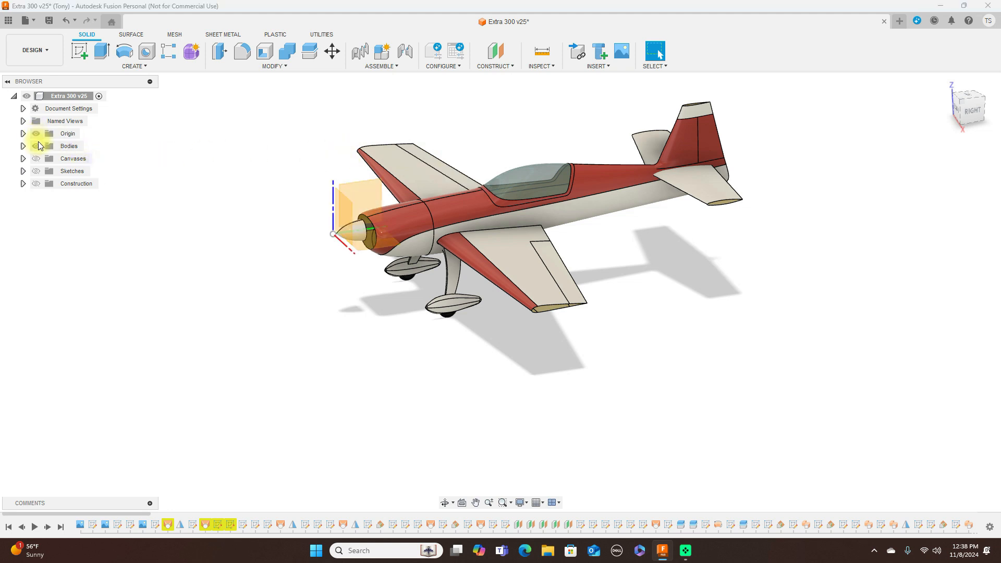
click(36, 146)
click(35, 134)
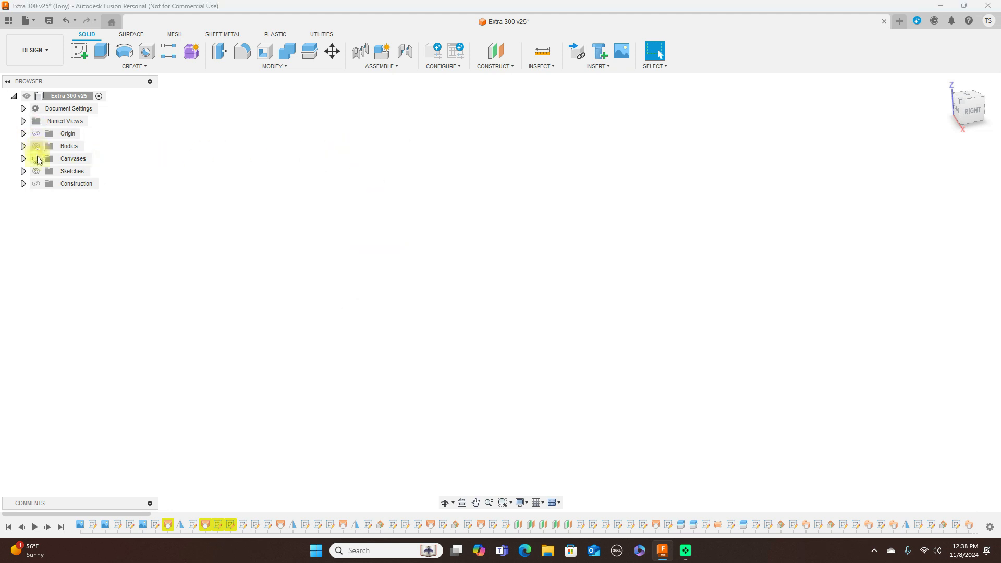
click(36, 158)
click(979, 116)
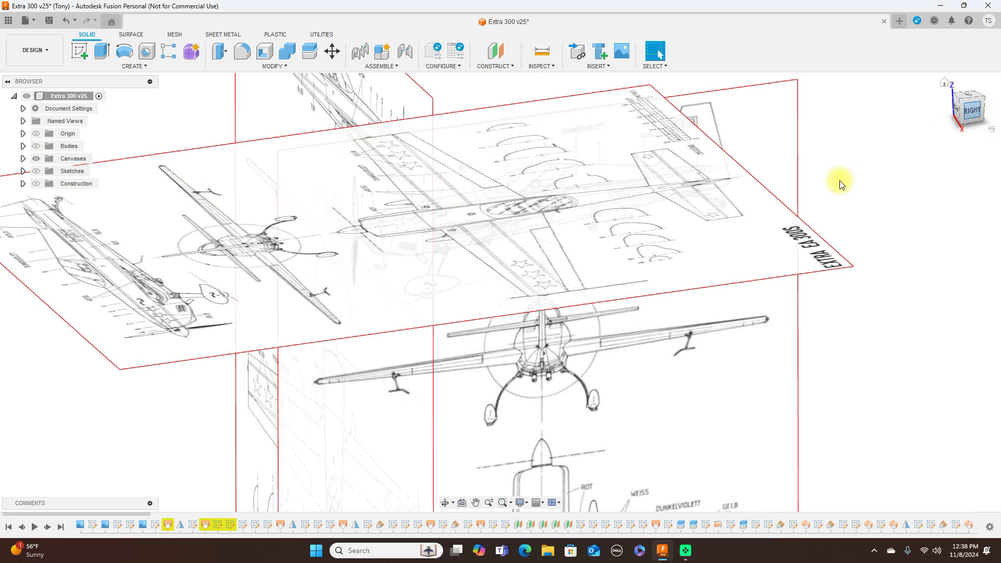
scroll(592, 252, up, 3)
middle_drag(593, 235, 599, 329)
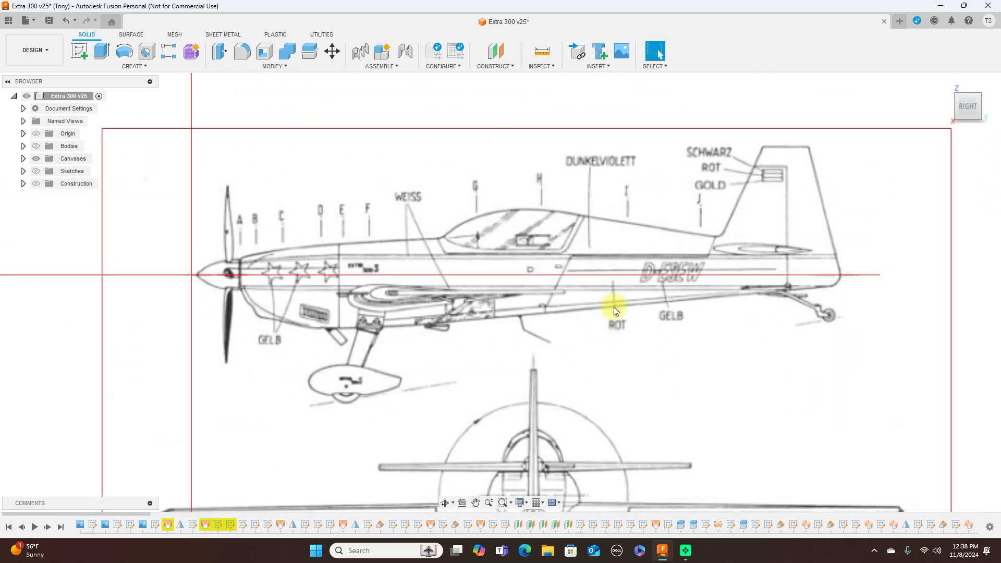
Start a new sketch on the vertical plane of the side-view canvas
click(81, 52)
click(390, 187)
mouse_move(670, 158)
middle_down()
mouse_move(281, 132)
mouse_move(353, 129)
middle_up()
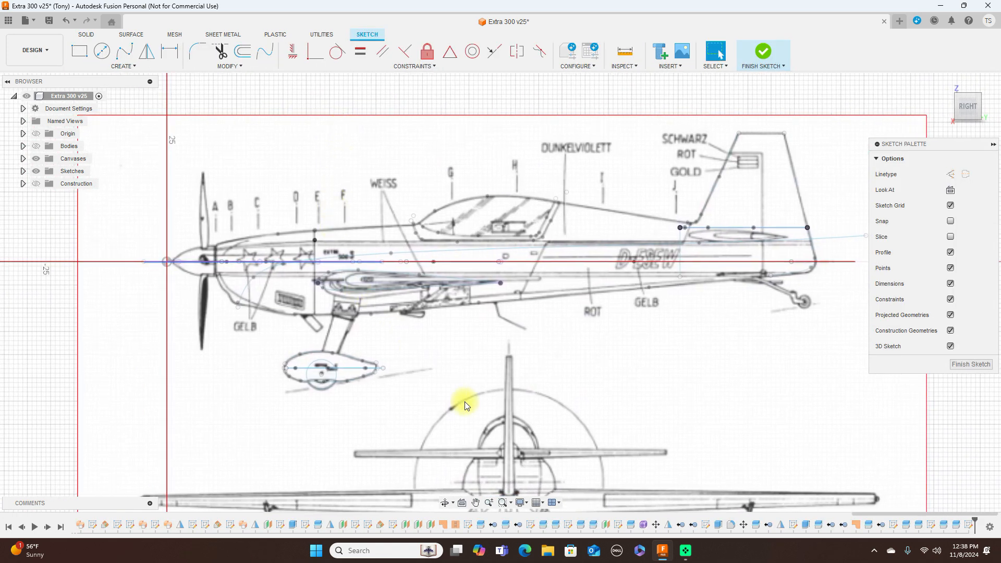
Expand the sketch list and hide all visible sketches from Sketch45 through Sketch59
click(24, 173)
scroll(62, 282, down, 5)
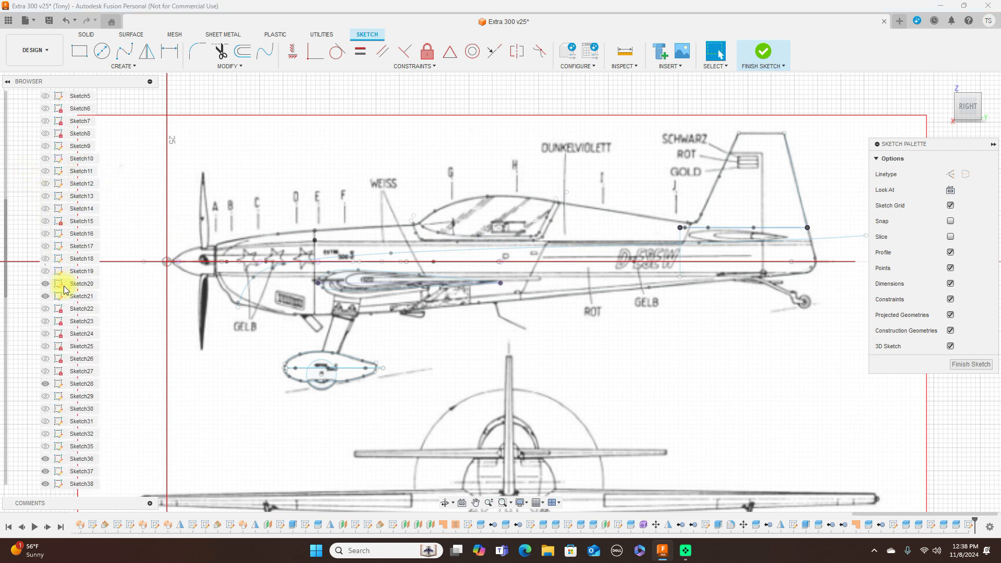
scroll(63, 287, down, 5)
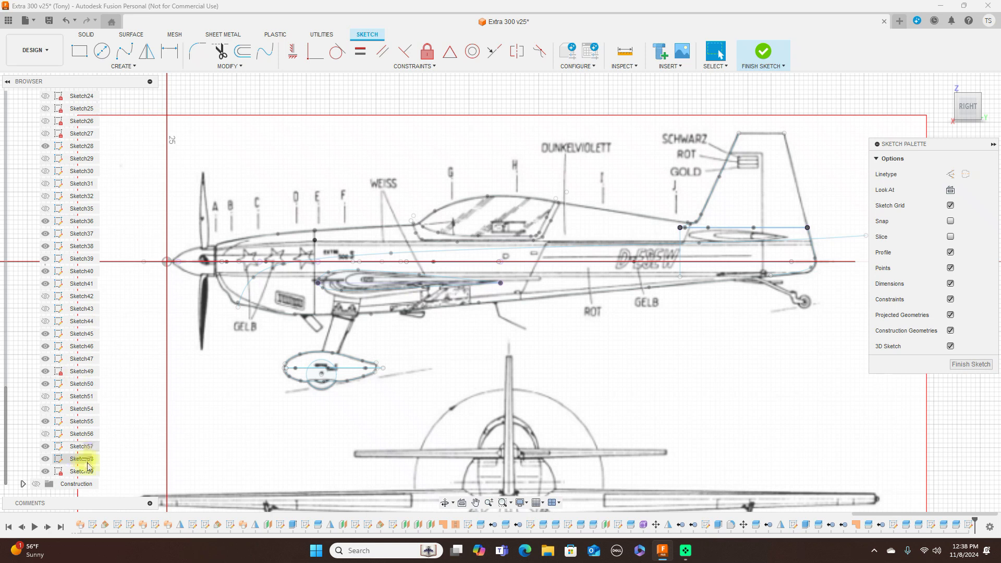
click(47, 448)
click(46, 372)
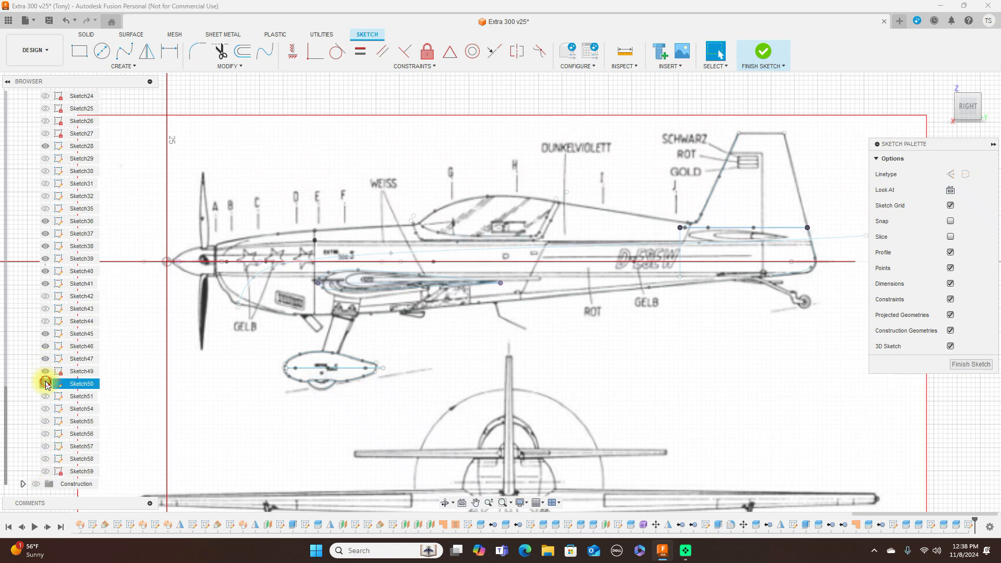
click(46, 359)
click(46, 346)
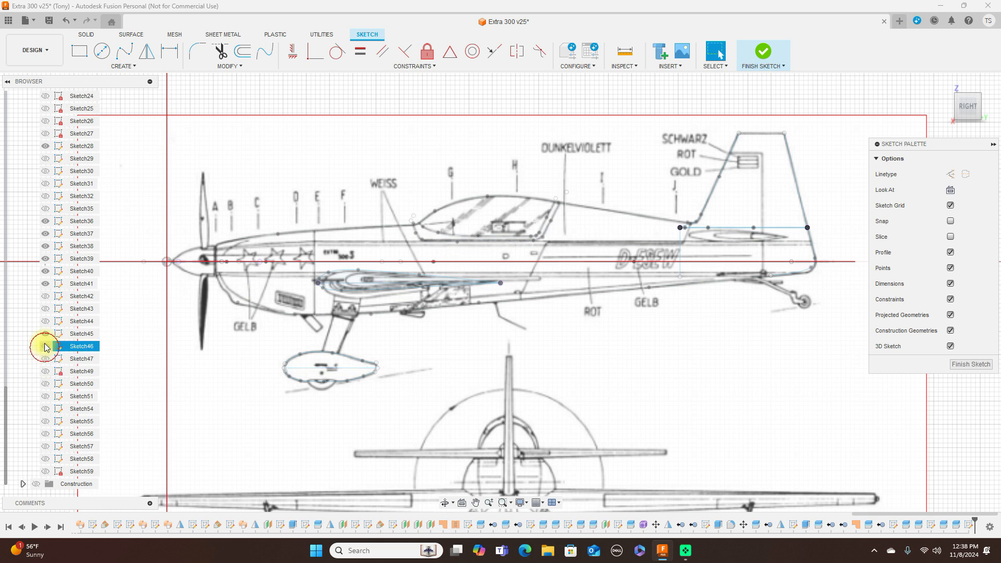
click(45, 334)
Hide Sketch36 through Sketch41 and Sketch28
click(45, 284)
click(46, 272)
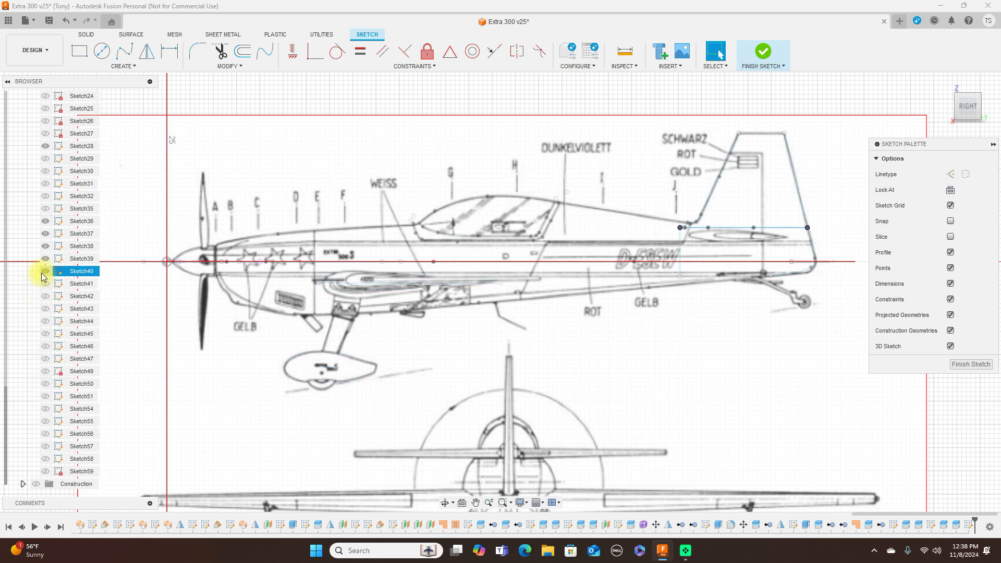
click(46, 259)
click(45, 246)
click(45, 234)
click(45, 221)
click(45, 146)
Hide Sketch20 and Sketch21
scroll(49, 151, up, 3)
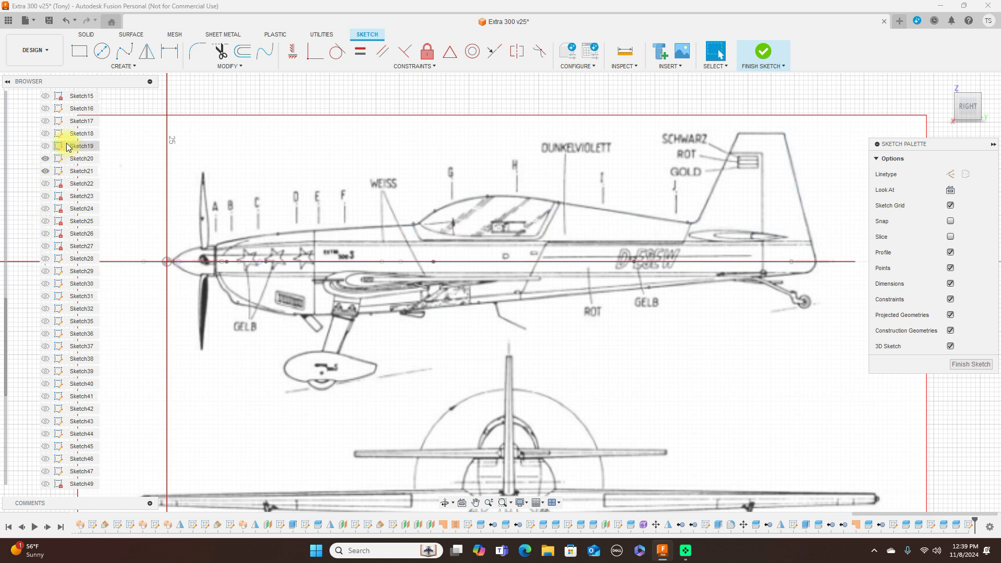
click(46, 171)
click(45, 158)
scroll(66, 173, up, 2)
scroll(66, 173, up, 4)
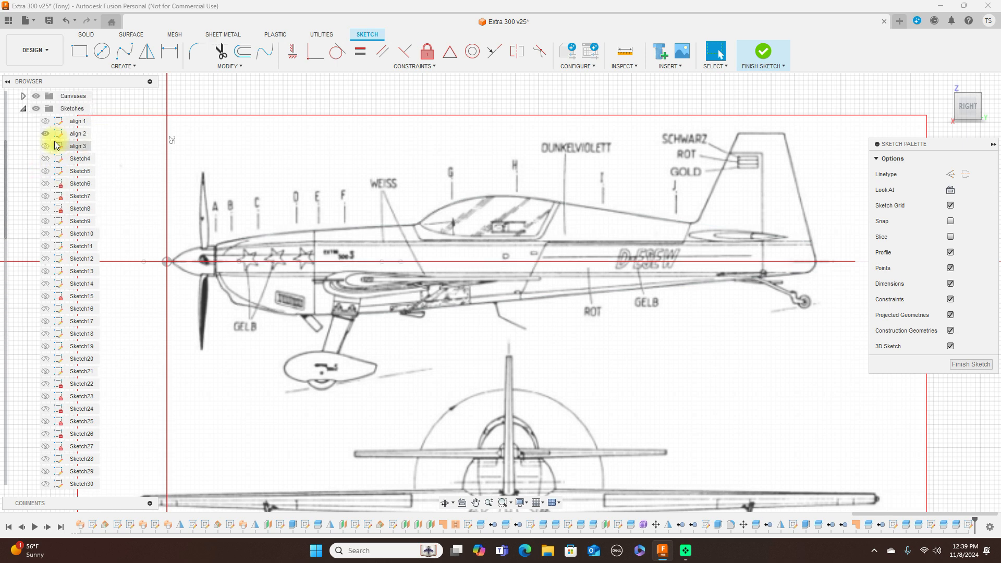
Hide the align 2 sketch and collapse the sketch list
click(46, 135)
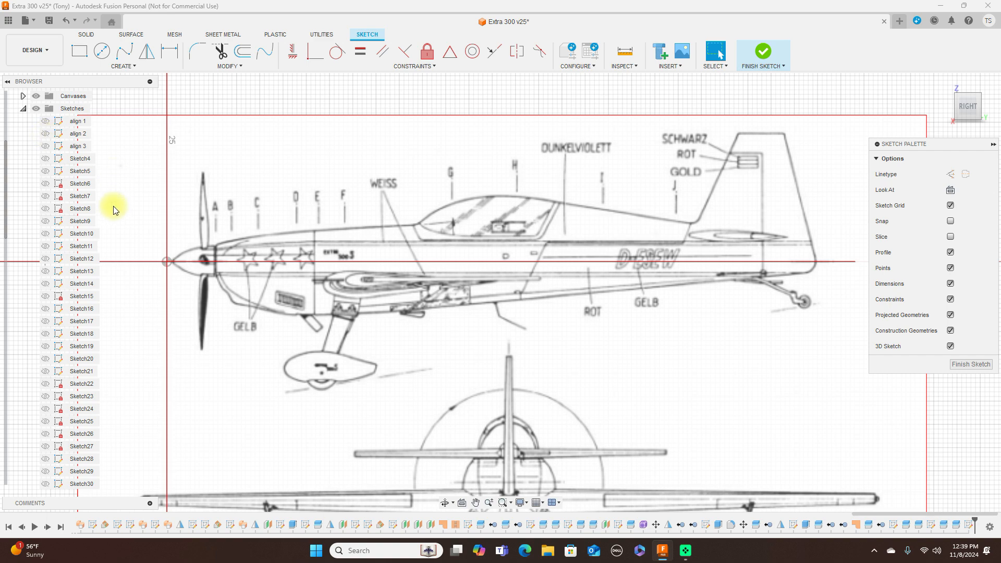
scroll(97, 252, down, 1)
scroll(157, 313, down, 2)
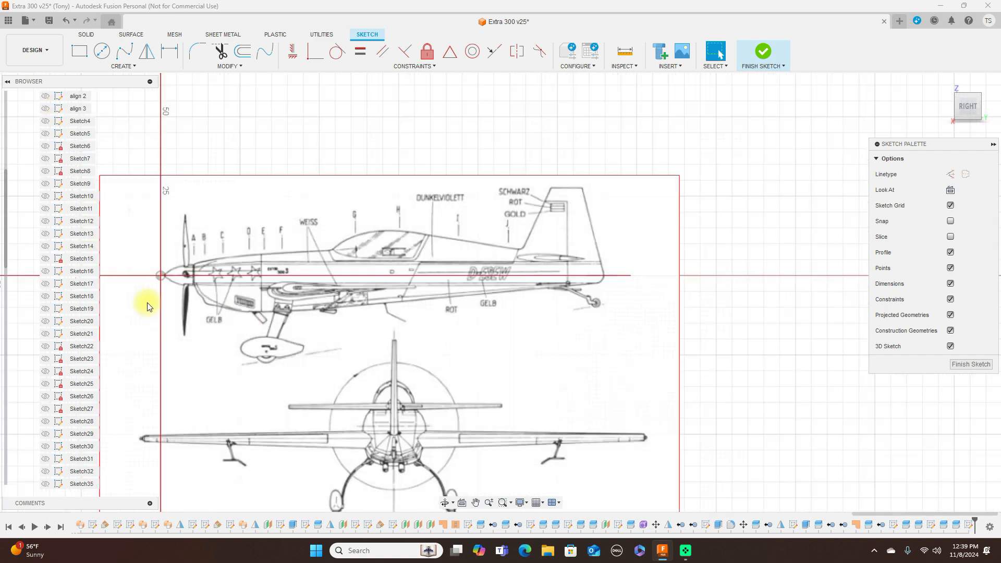
scroll(245, 295, up, 2)
middle_drag(245, 295, 302, 292)
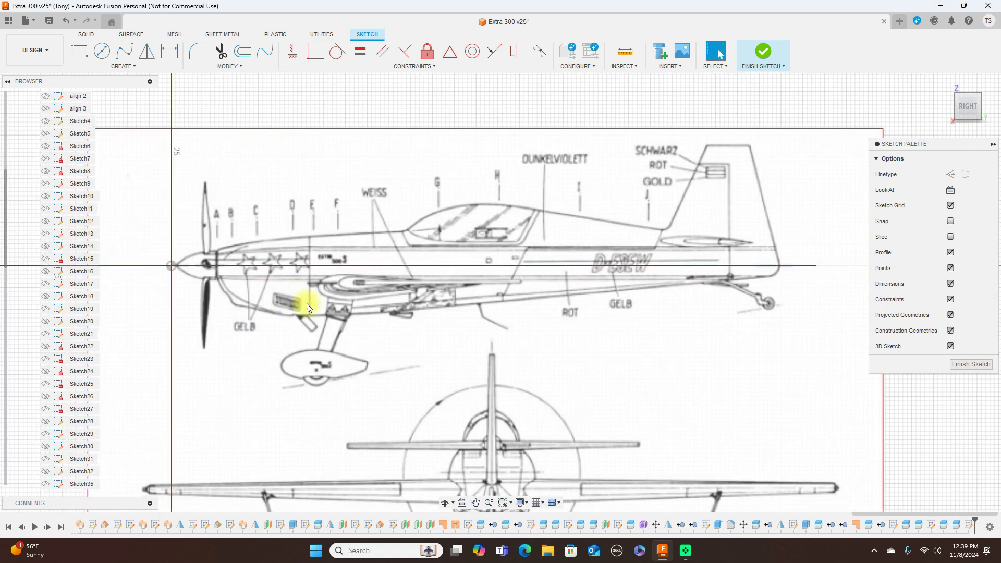
scroll(305, 303, down, 1)
scroll(70, 281, up, 3)
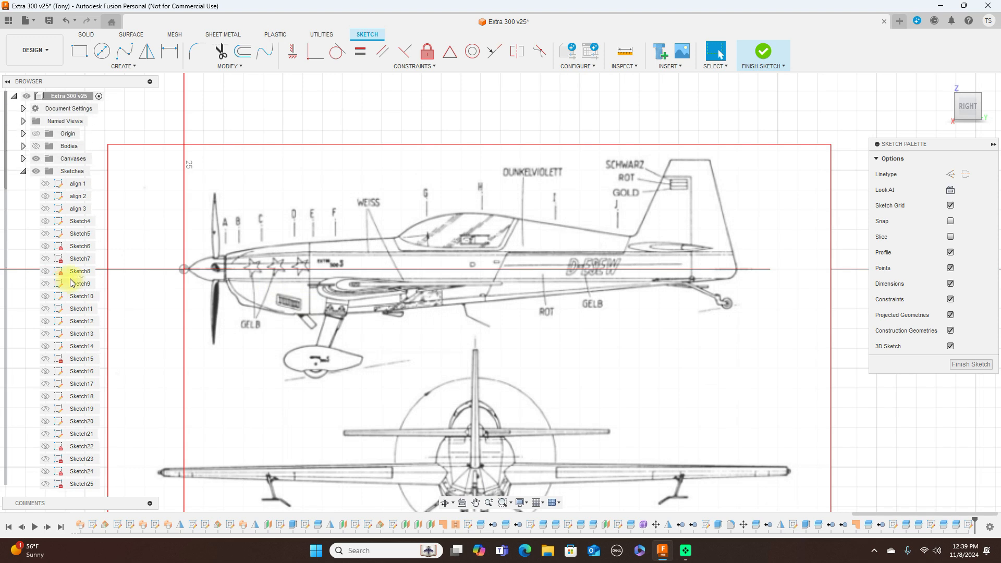
click(23, 171)
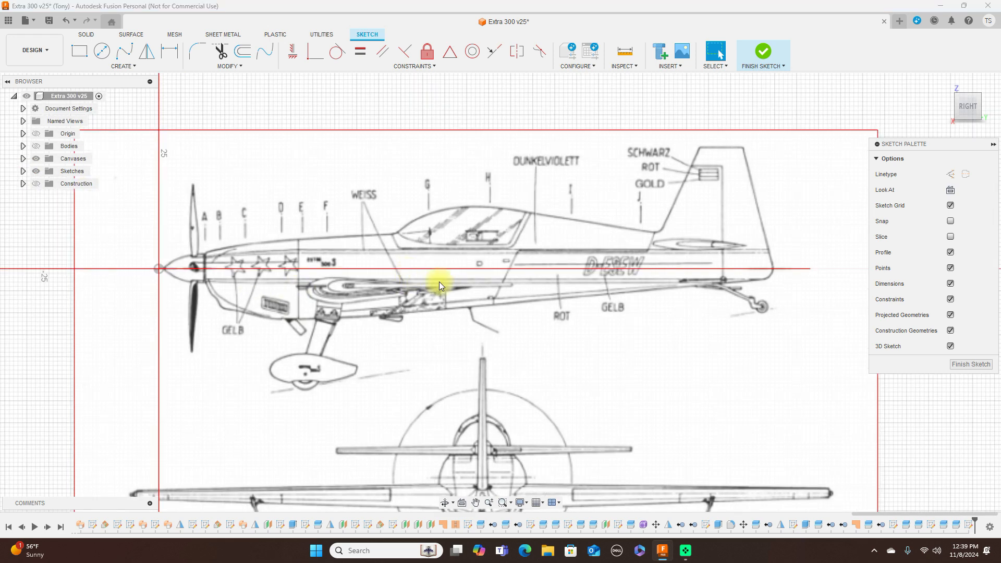
Start a fit-point spline at the cowling's upper front edge and trace the top of the nose to the canopy's front base
scroll(443, 256, up, 2)
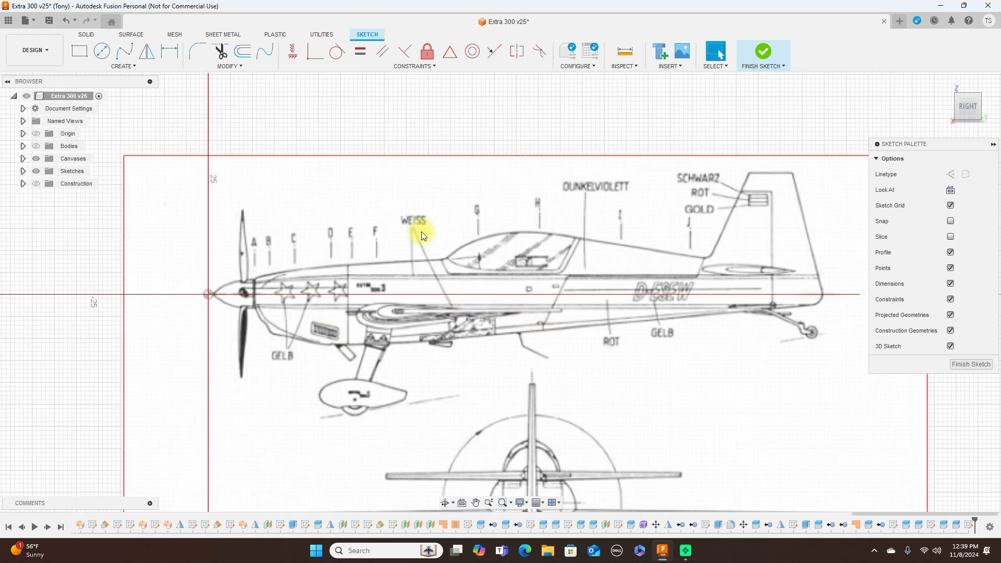
click(124, 51)
scroll(417, 223, up, 1)
mouse_move(418, 226)
middle_down()
mouse_move(405, 202)
mouse_move(385, 196)
middle_up()
scroll(238, 227, up, 1)
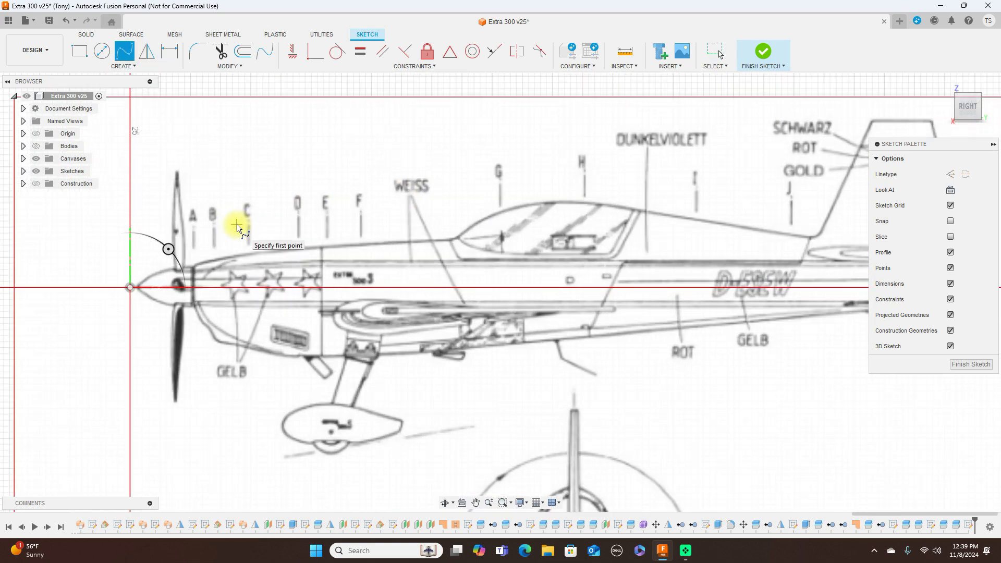
click(192, 265)
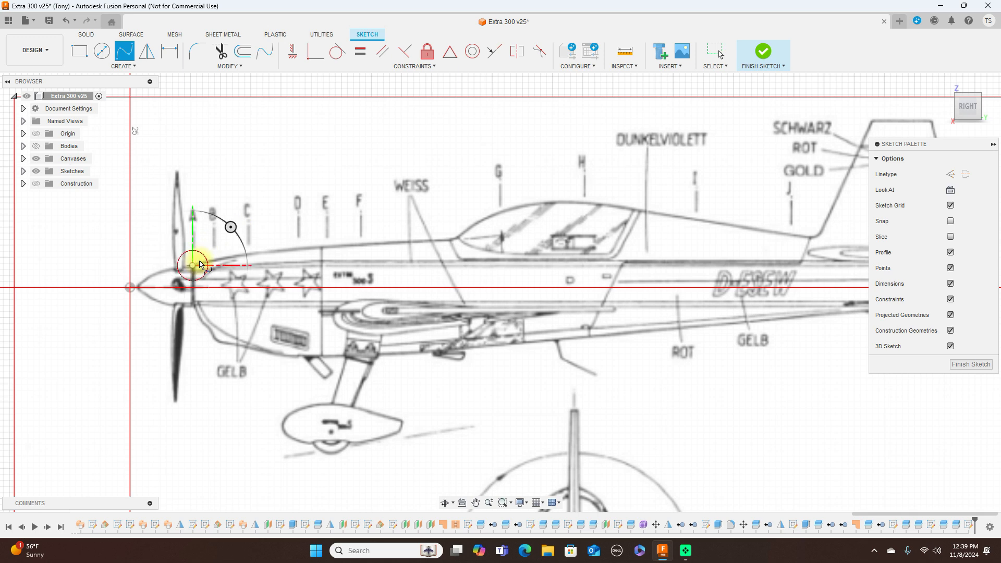
click(322, 247)
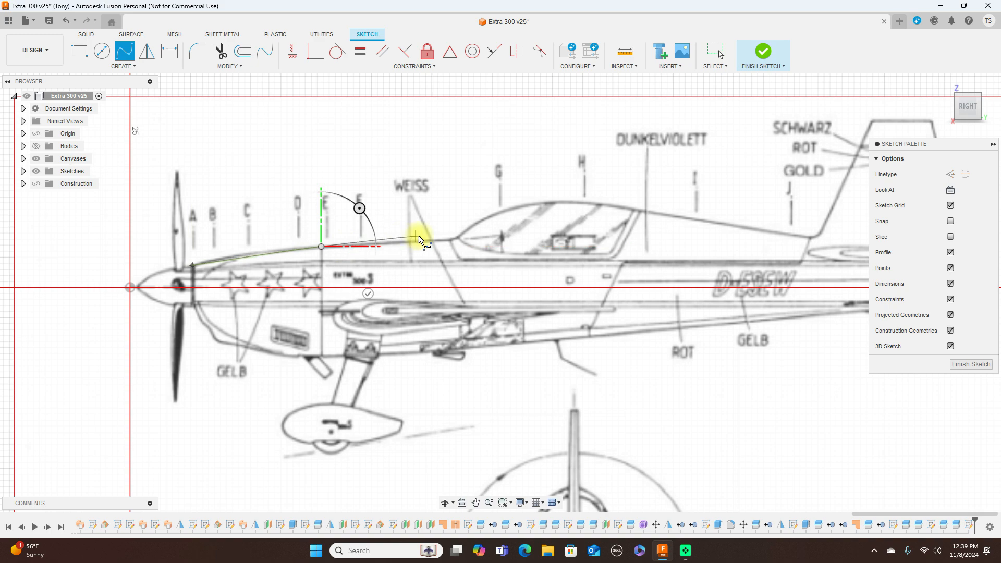
click(442, 241)
scroll(444, 241, up, 3)
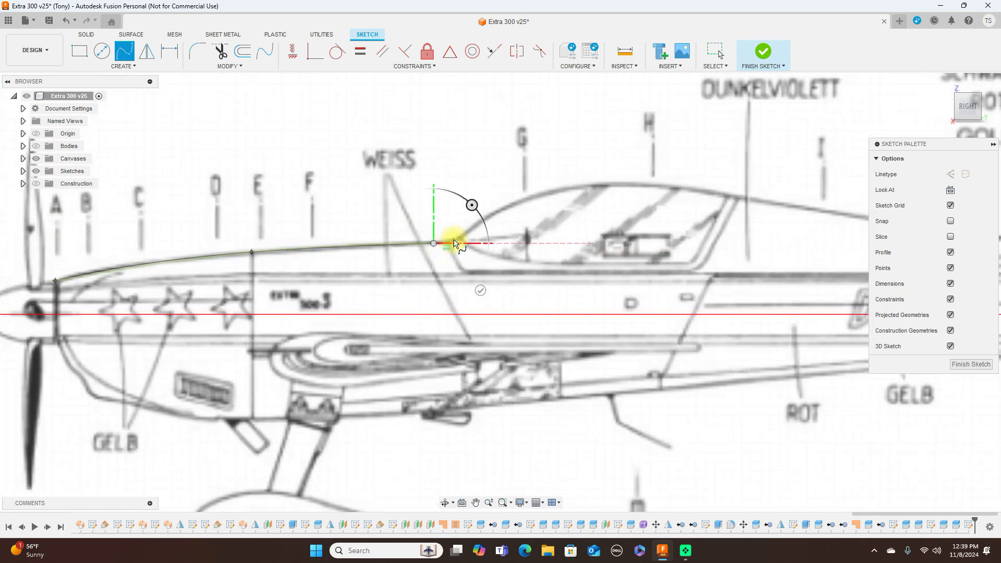
scroll(457, 241, up, 2)
click(456, 238)
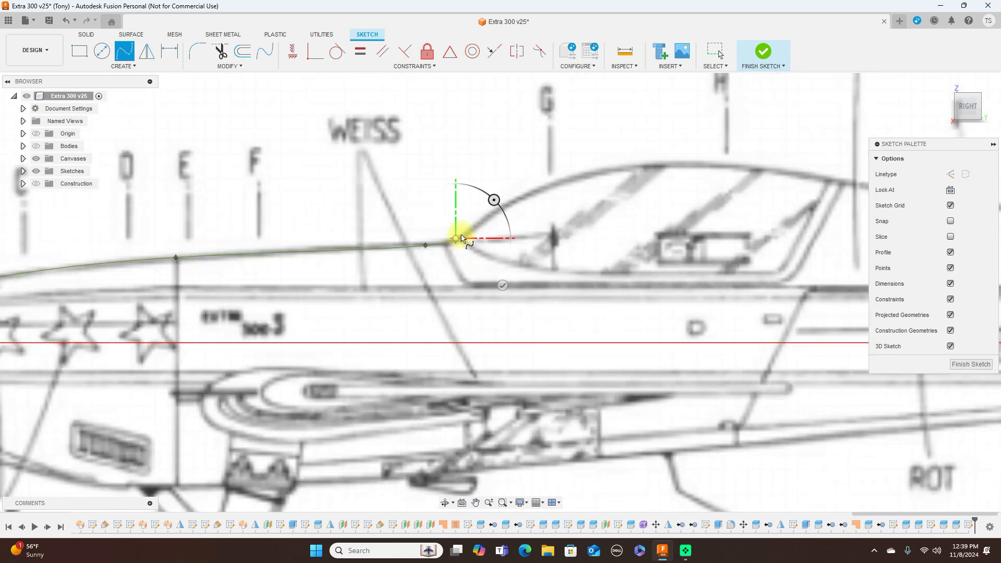
Continue the spline over the canopy and along the upper rear fuselage to the tail, and finish it
click(523, 196)
click(656, 164)
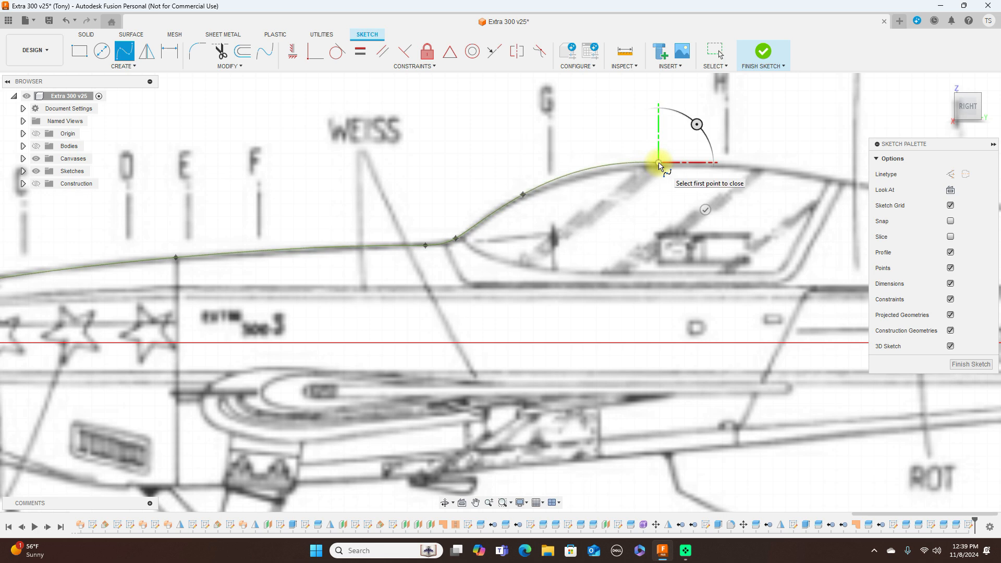
scroll(655, 162, down, 4)
scroll(608, 175, up, 2)
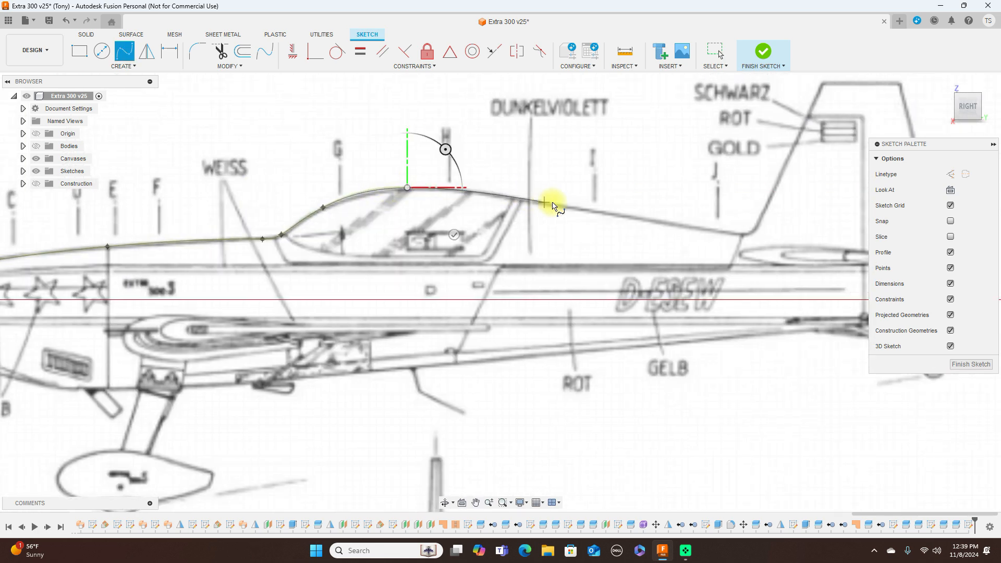
click(576, 208)
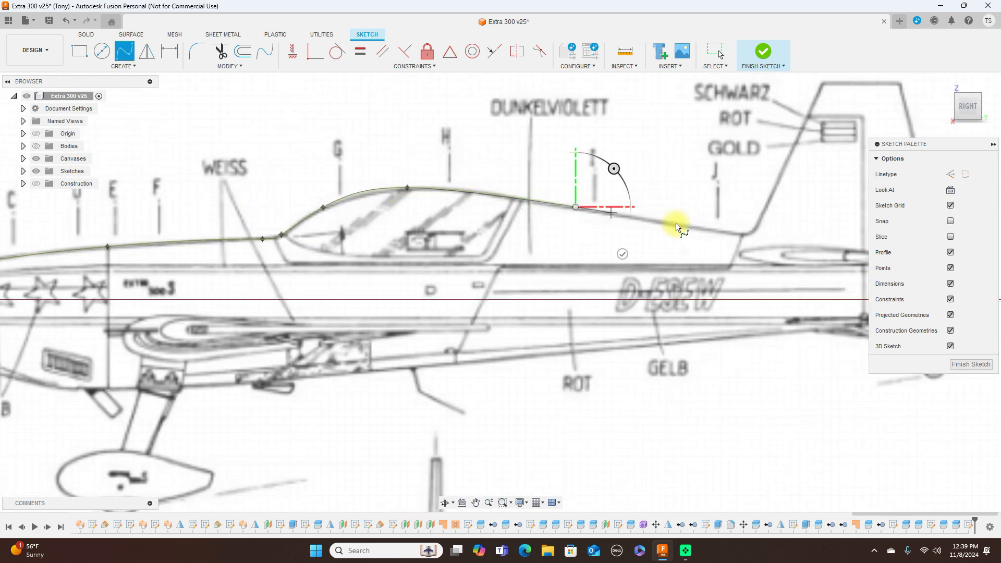
middle_drag(694, 227, 519, 214)
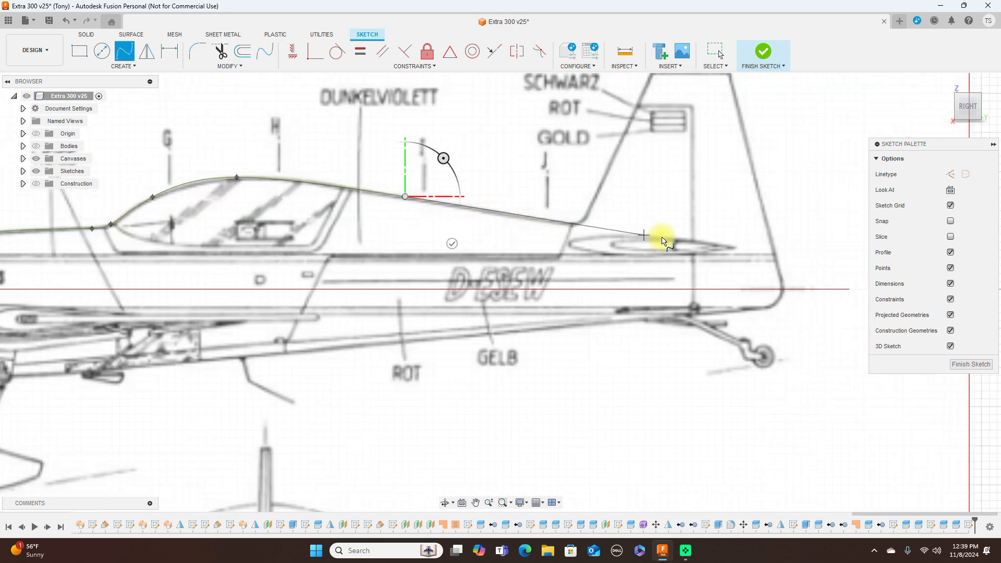
click(755, 254)
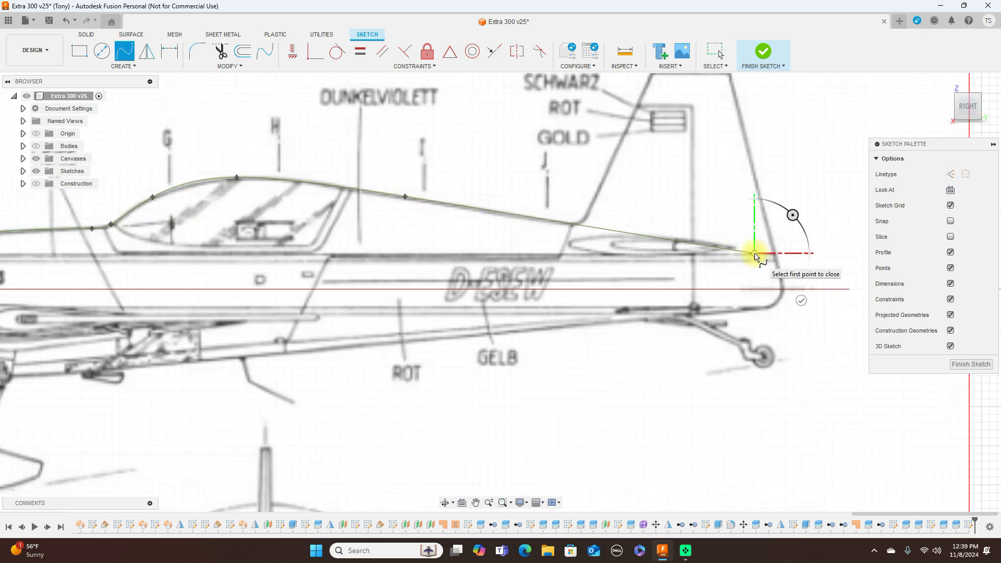
right_click(754, 255)
click(785, 259)
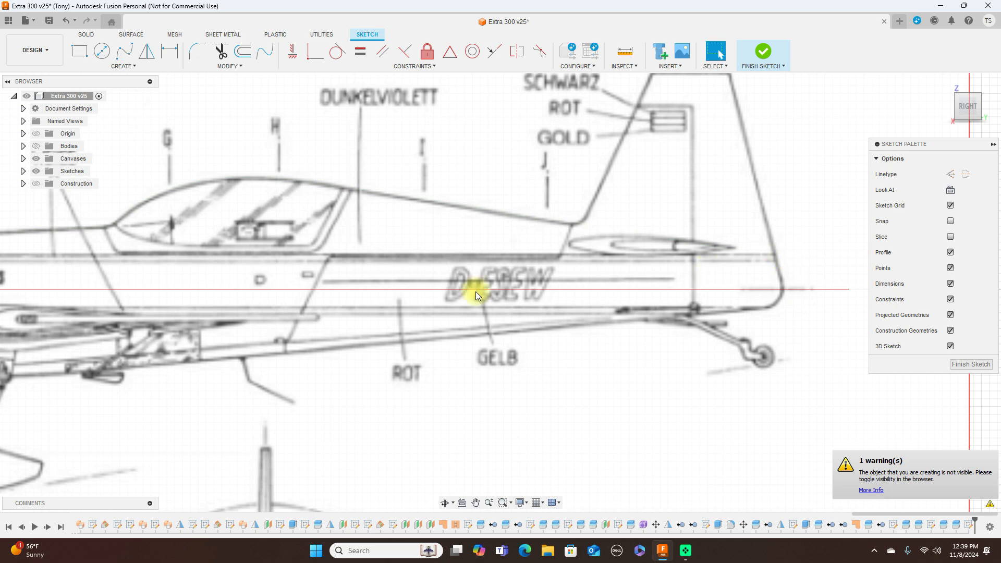
Make Sketch59 visible in the sketch list and collapse the list again
scroll(521, 286, down, 2)
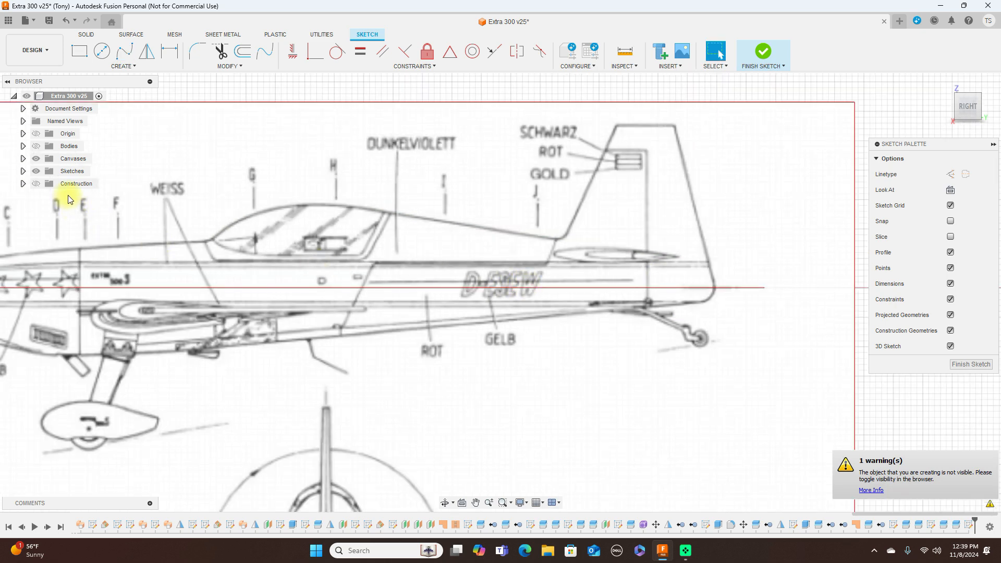
click(23, 172)
scroll(73, 412, down, 6)
scroll(76, 412, down, 4)
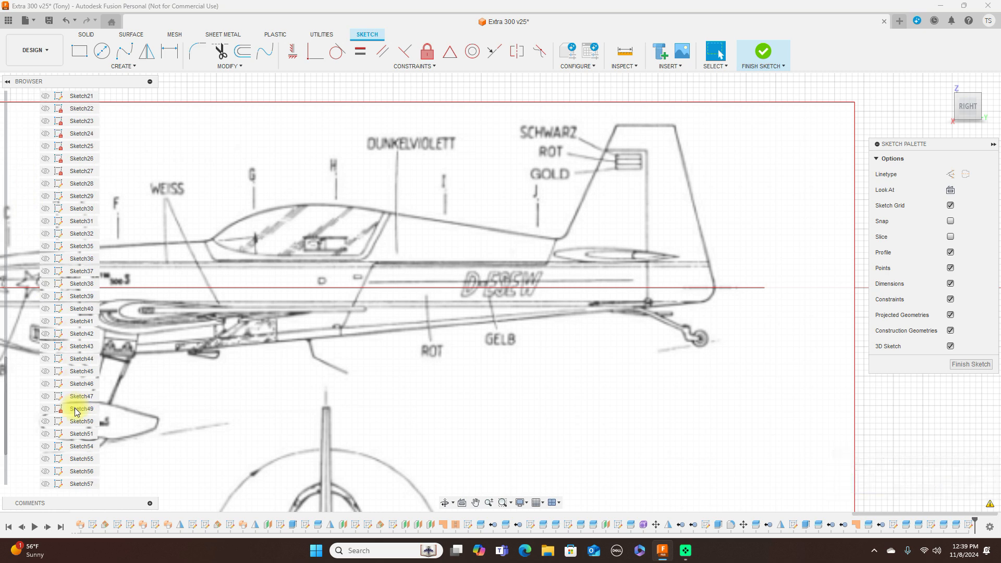
click(46, 471)
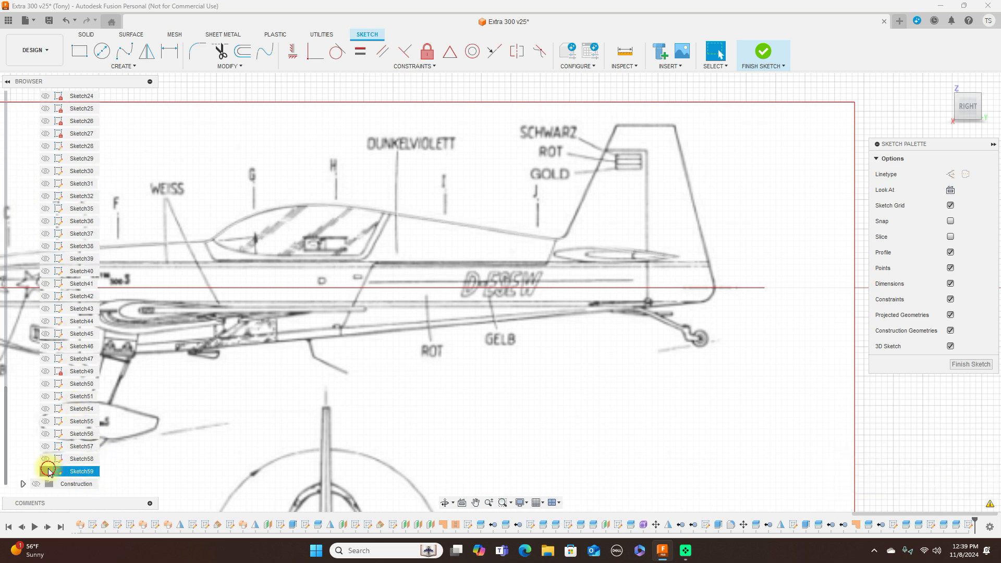
scroll(162, 399, down, 2)
scroll(18, 224, up, 10)
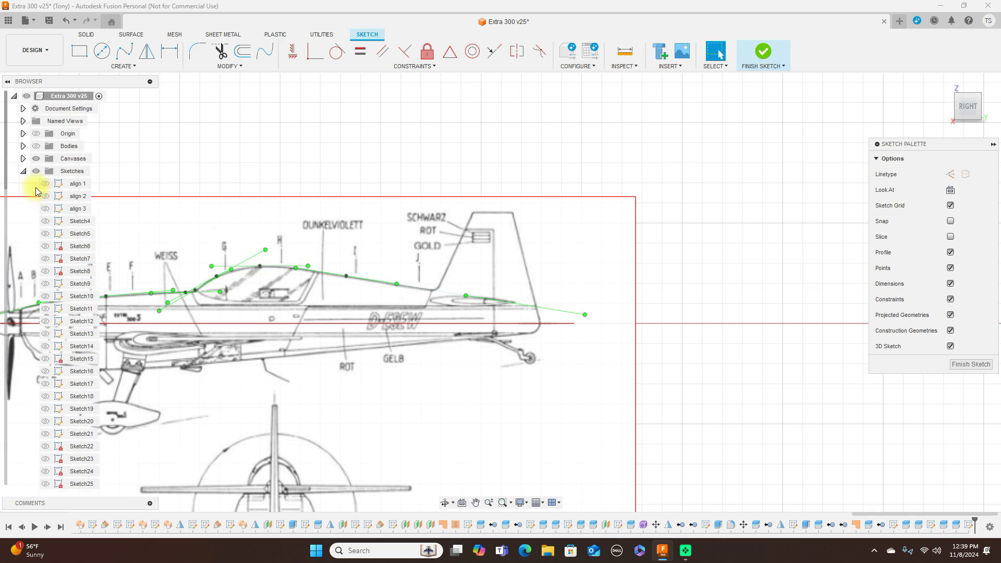
click(23, 171)
Deselect the upper spline and move its fit point at the canopy's peak to about Y 70.7, Z 14.3 mm
scroll(201, 205, up, 2)
middle_drag(201, 205, 445, 155)
scroll(516, 126, up, 2)
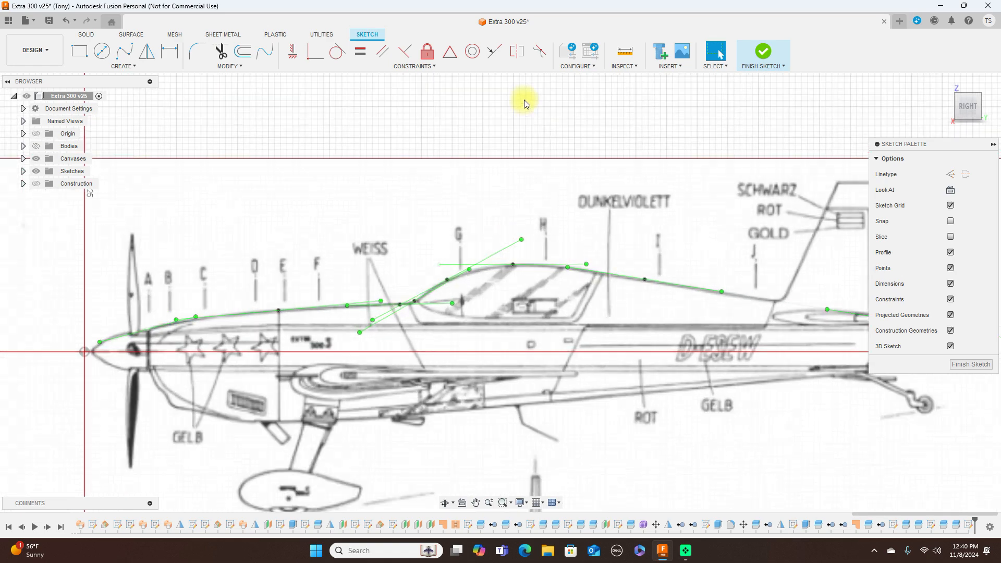
mouse_move(535, 168)
middle_down()
mouse_move(568, 123)
mouse_move(556, 149)
middle_up()
scroll(556, 150, up, 1)
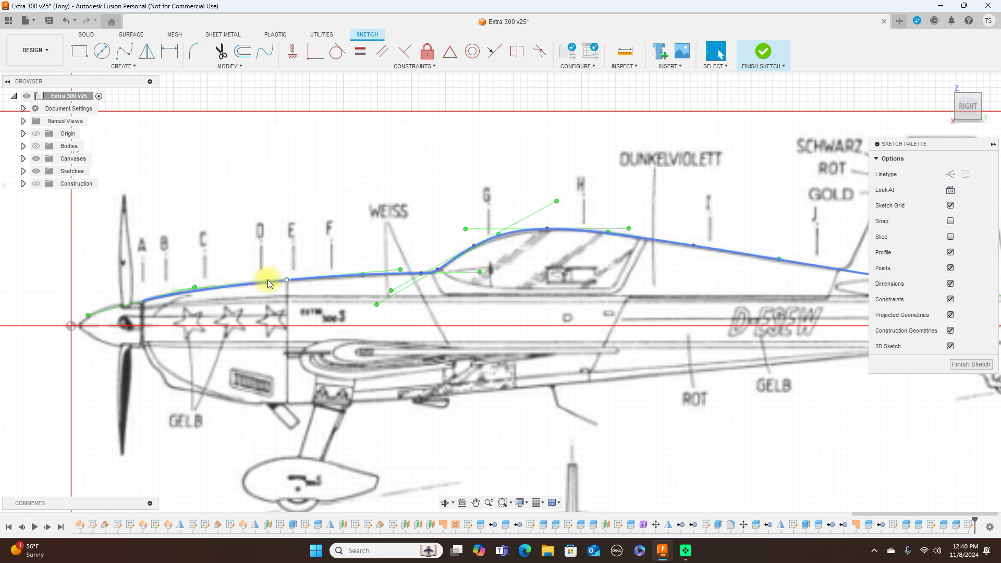
click(154, 296)
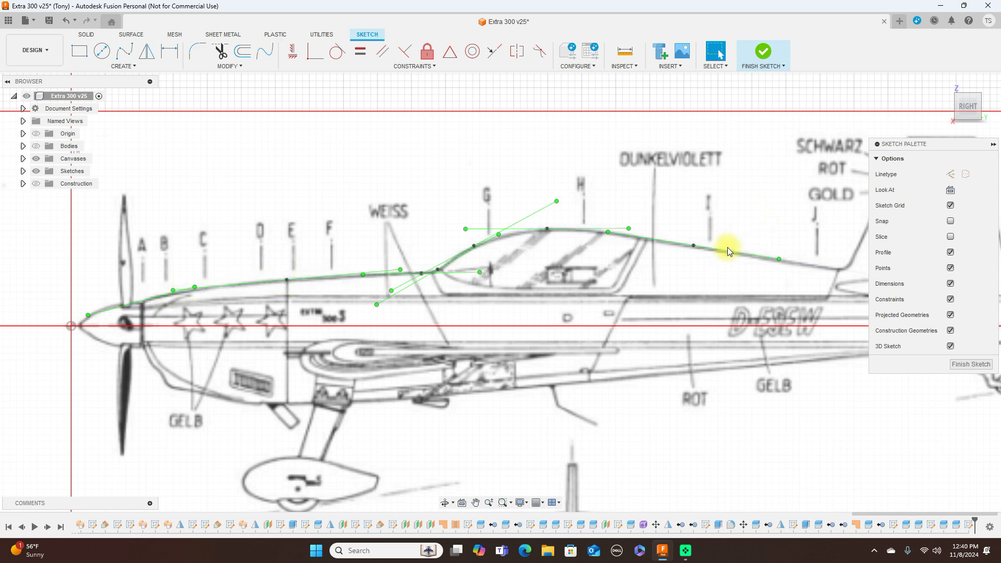
click(572, 242)
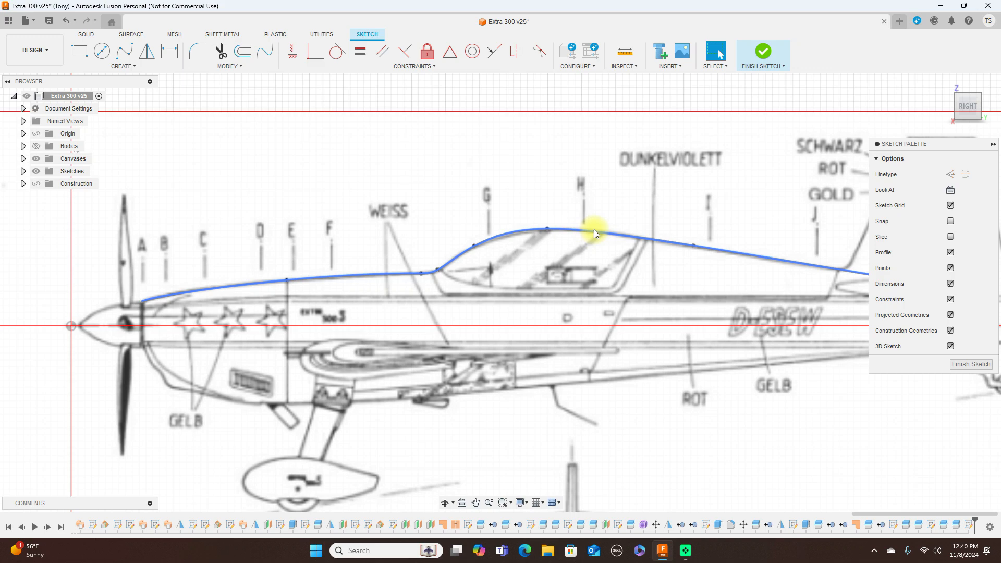
scroll(593, 230, up, 5)
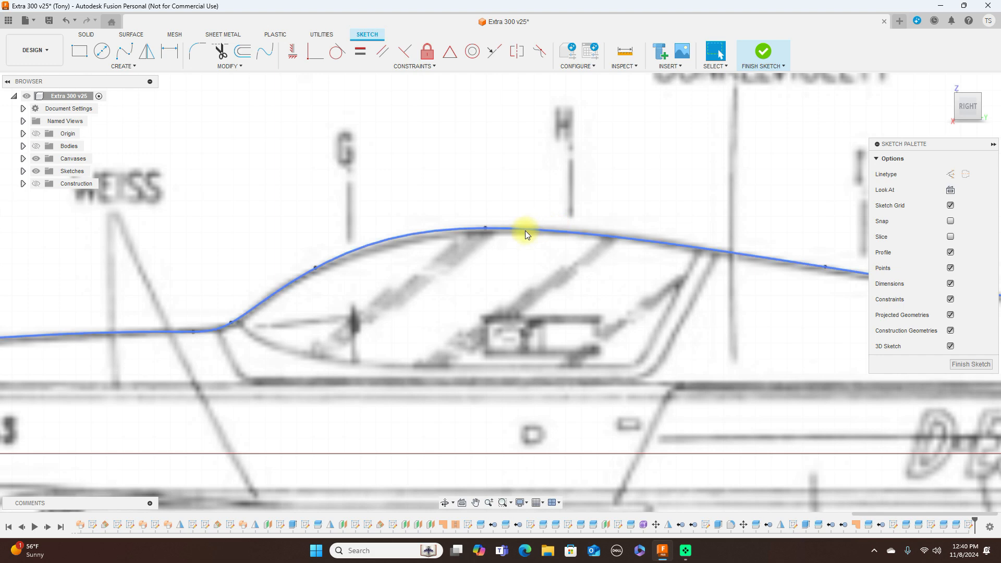
click(493, 226)
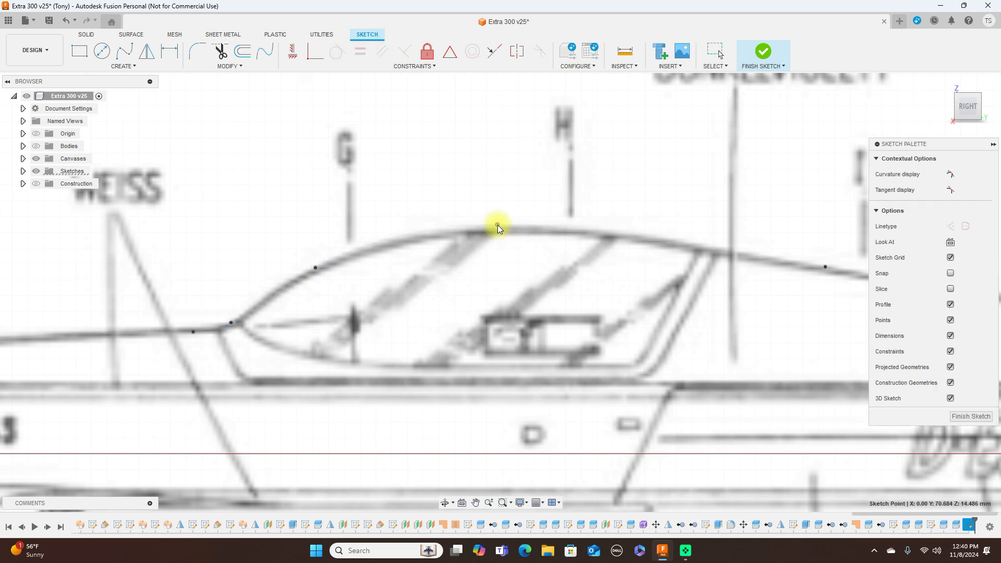
drag(498, 227, 499, 228)
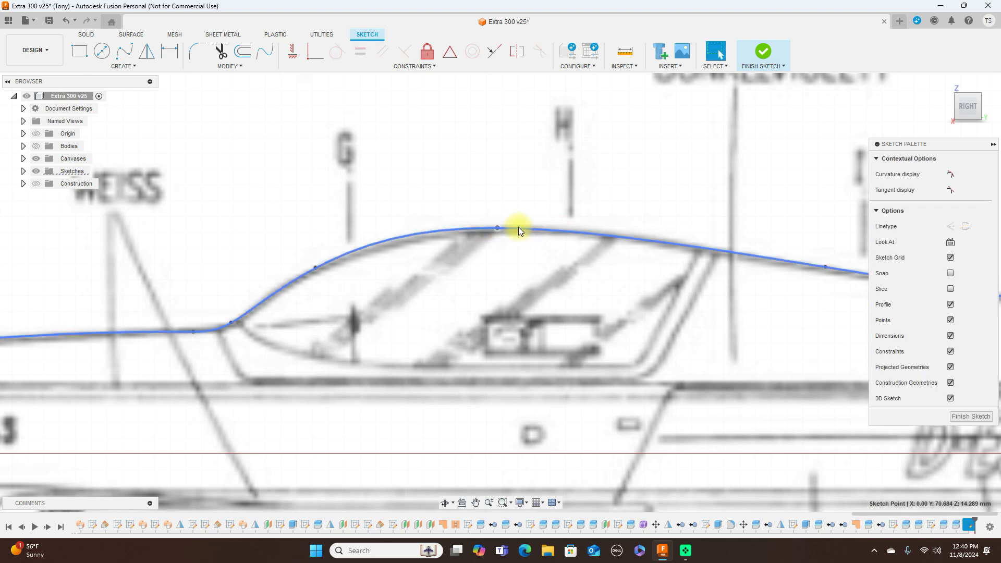
Start a fit-point spline at the cowling's lower front edge and trace the underside of the nose to the landing gear leg
scroll(518, 227, down, 10)
middle_drag(583, 136, 595, 121)
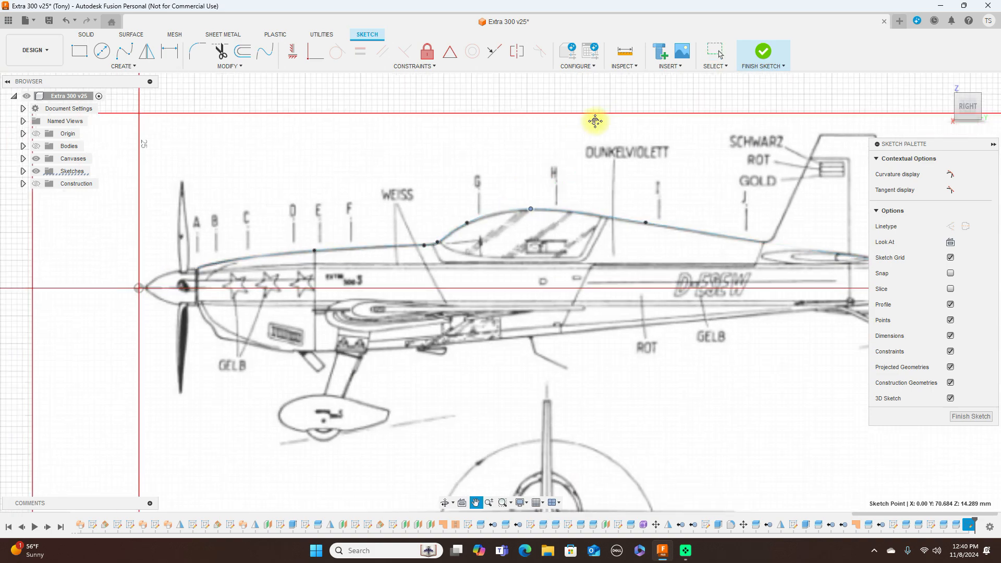
scroll(655, 257, down, 2)
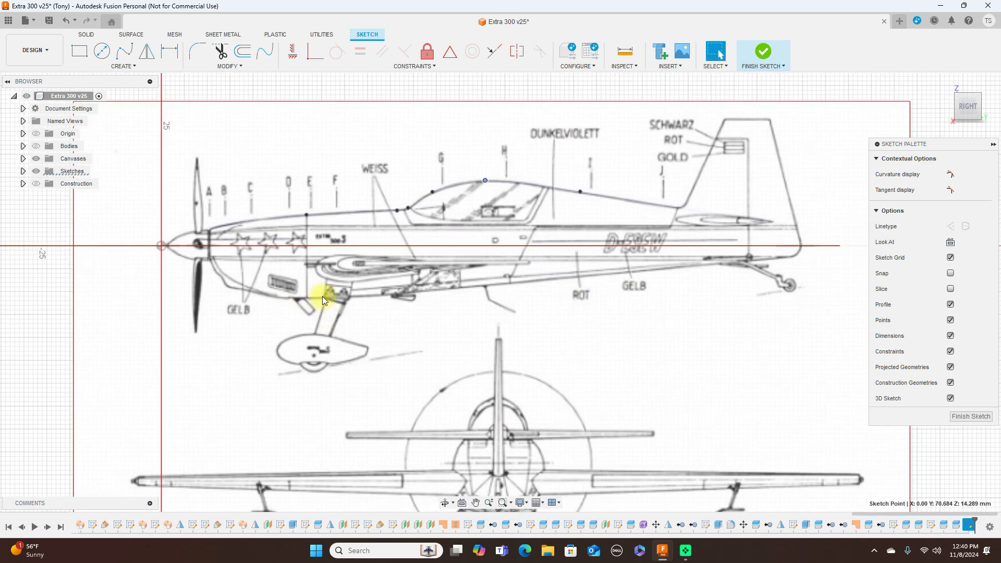
scroll(322, 299, up, 1)
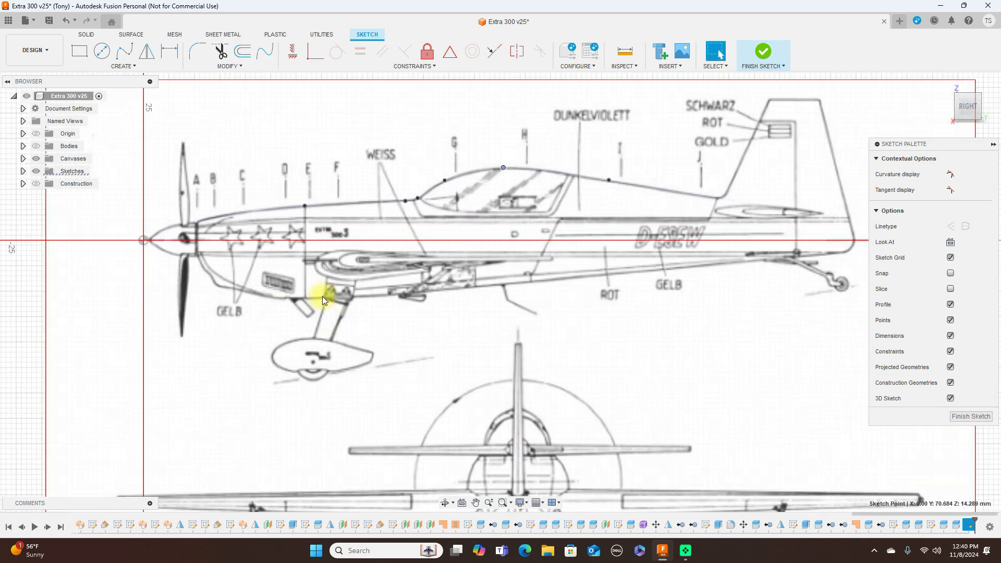
click(124, 52)
click(193, 254)
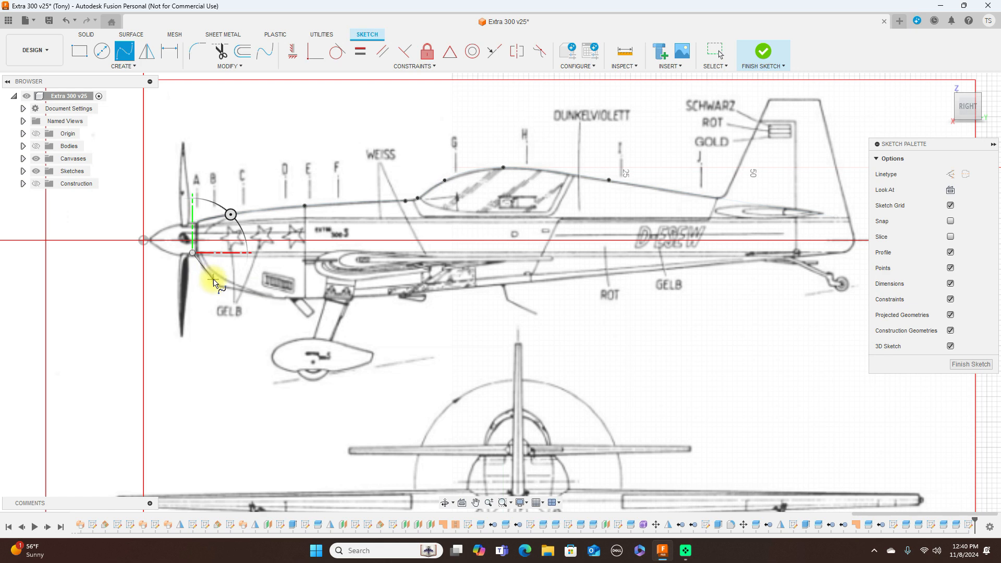
click(213, 280)
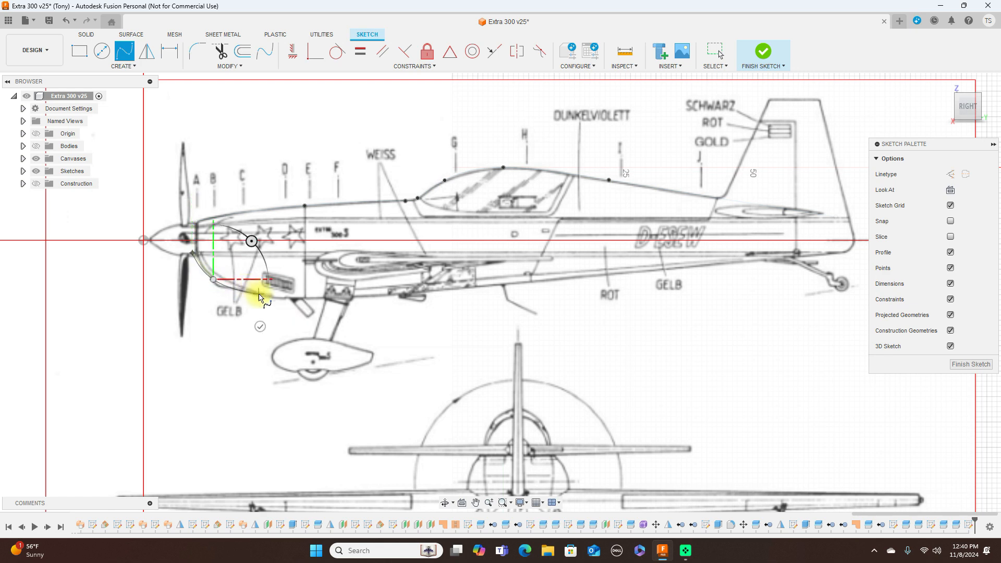
click(258, 295)
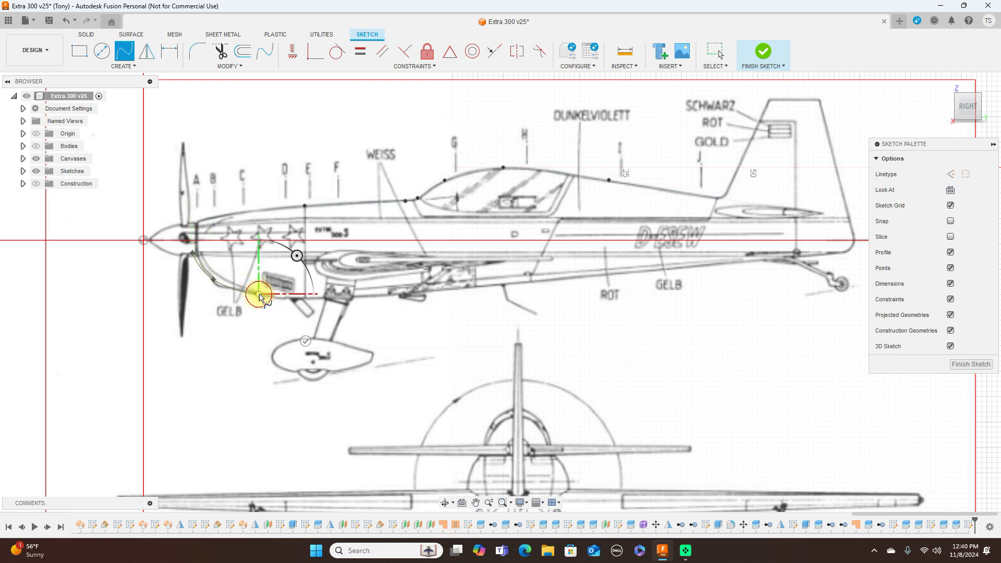
click(340, 301)
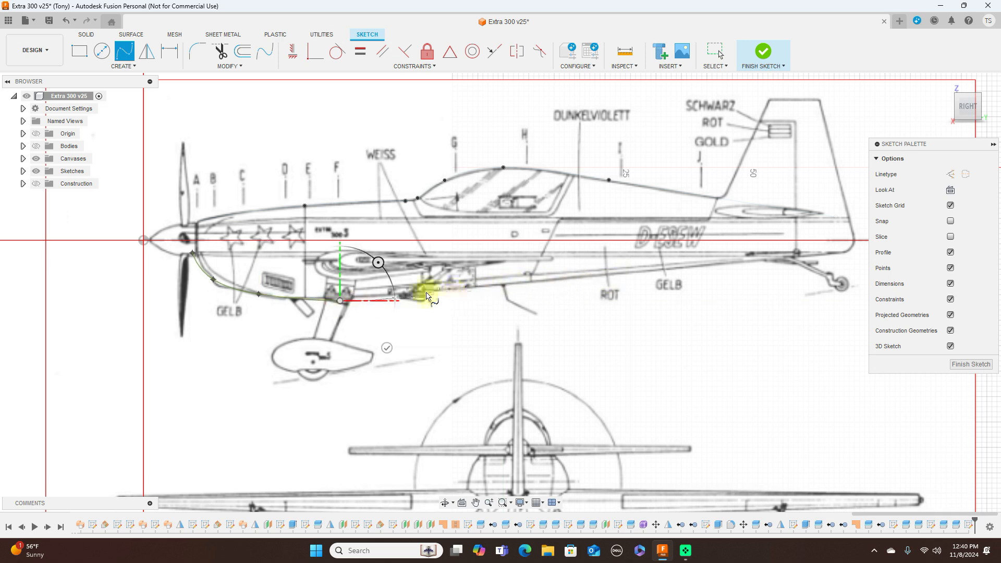
Continue the spline along the lower rear fuselage to the base of the rudder and finish it
click(444, 290)
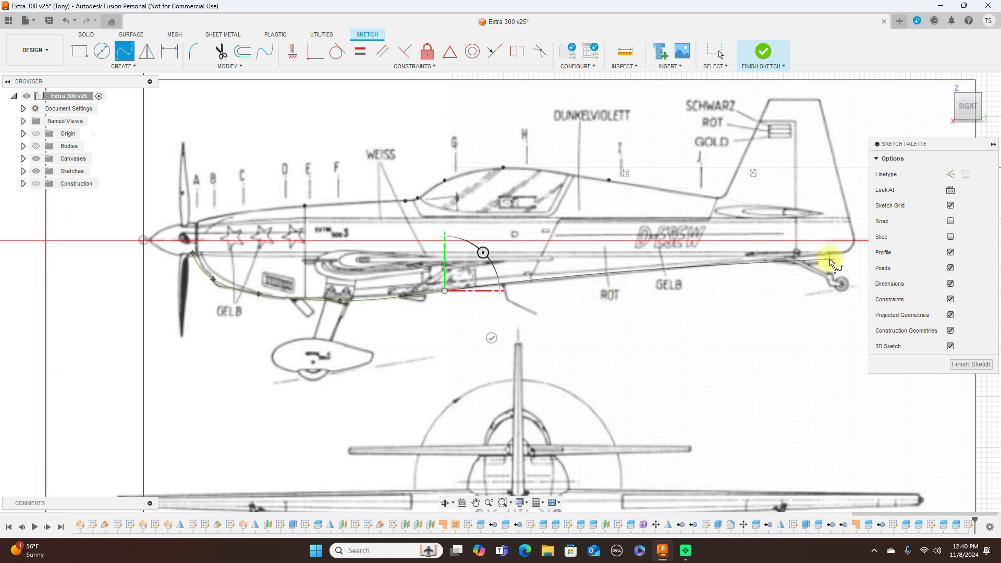
click(600, 276)
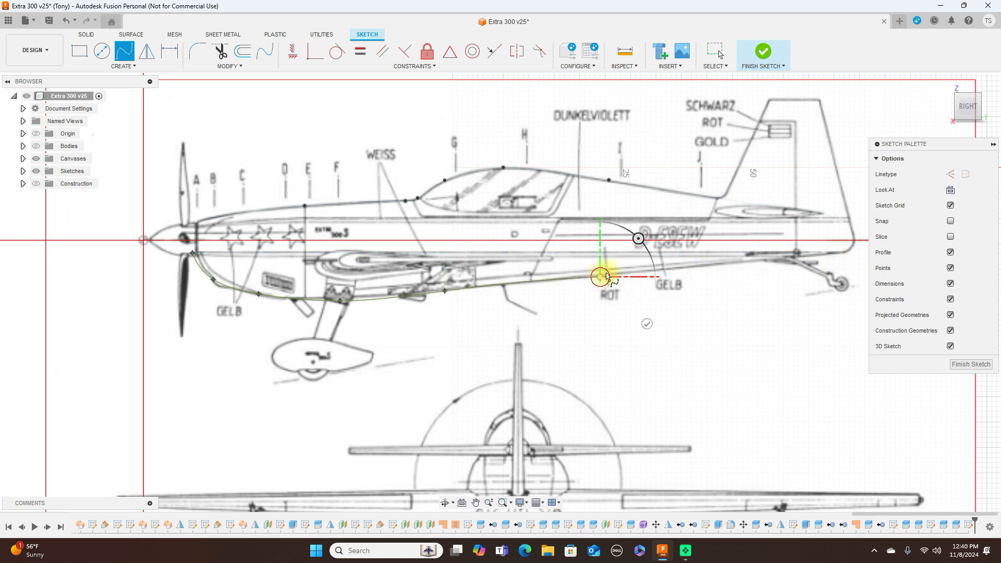
click(855, 252)
right_click(857, 253)
click(893, 241)
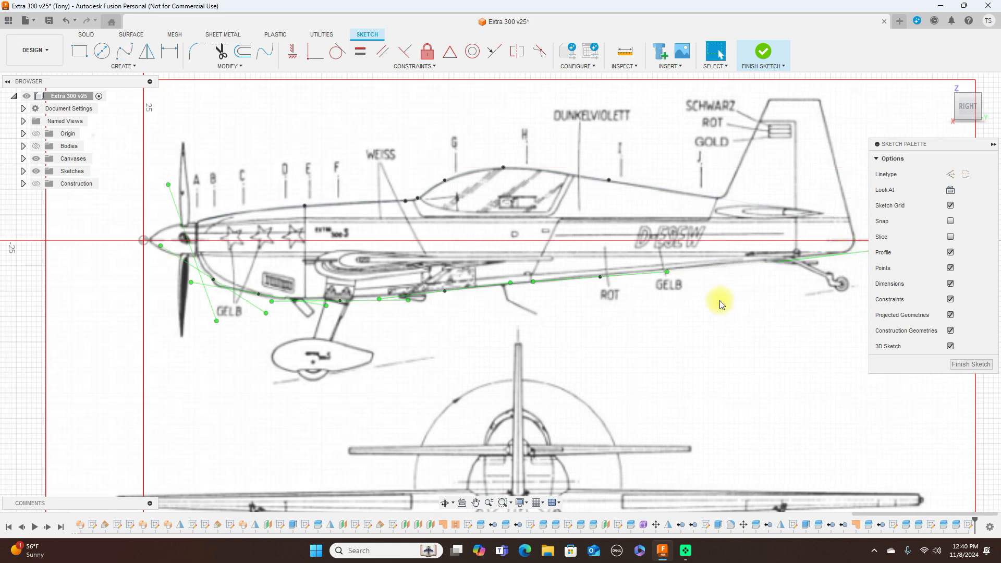
Move the lower spline's front endpoint to about Y 10.3, Z -2.6 mm and its landing-gear fit point to about Y 38.6, Z -11.4 mm
scroll(710, 300, down, 3)
scroll(473, 277, up, 5)
scroll(473, 277, up, 2)
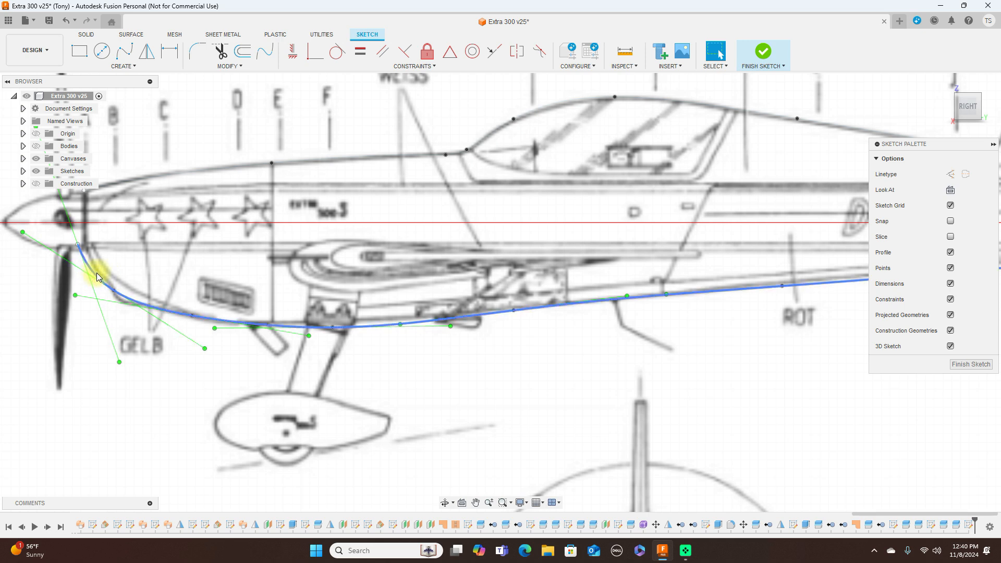
click(82, 242)
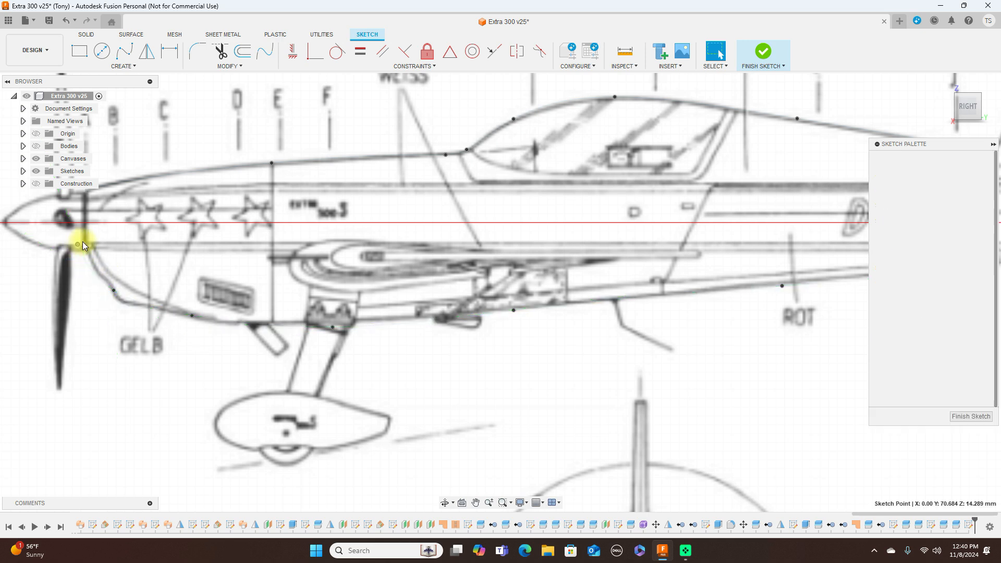
drag(84, 243, 83, 245)
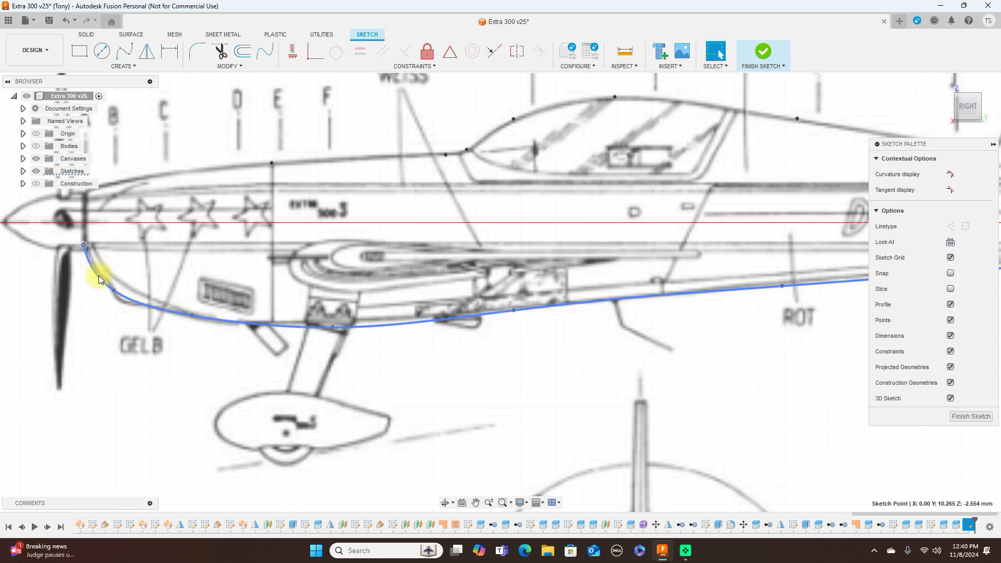
click(334, 328)
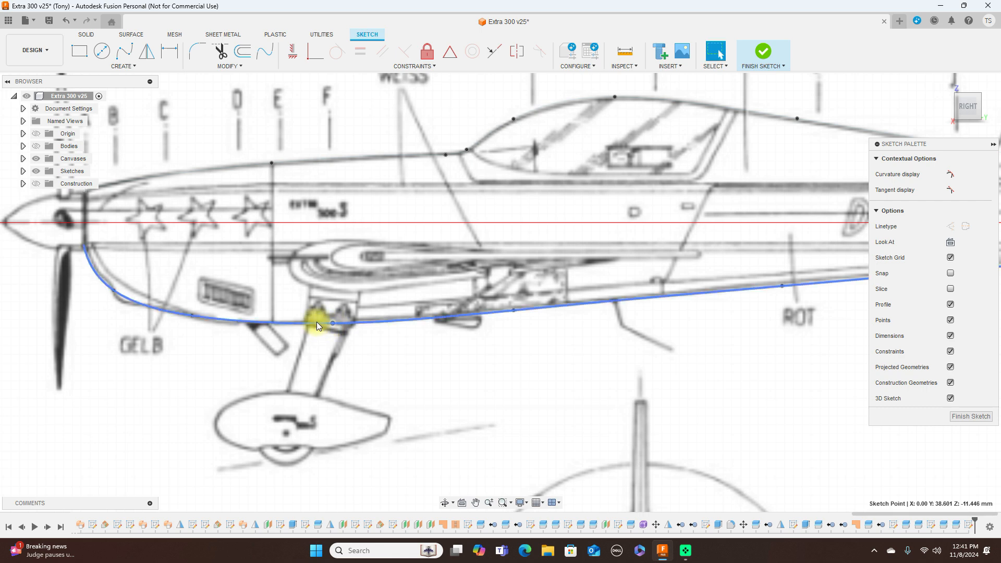
Finish the side-view sketch and make the sketches visible in the model
scroll(573, 398, down, 3)
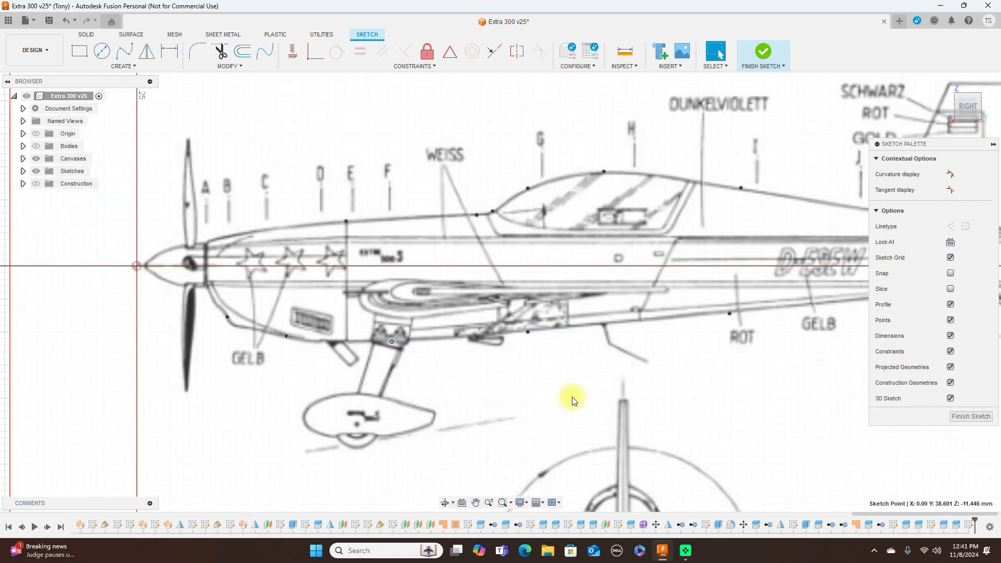
middle_drag(624, 398, 493, 344)
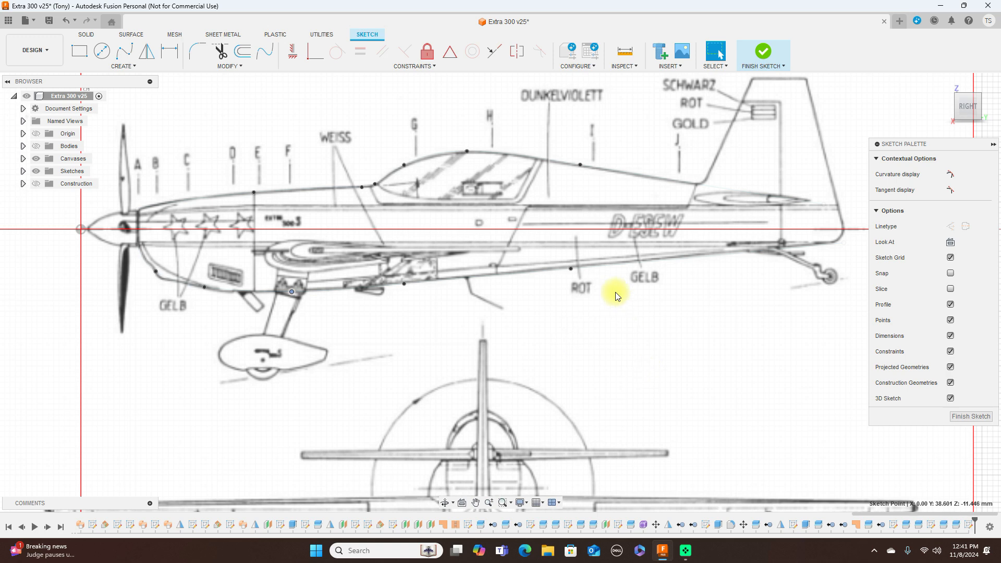
click(972, 417)
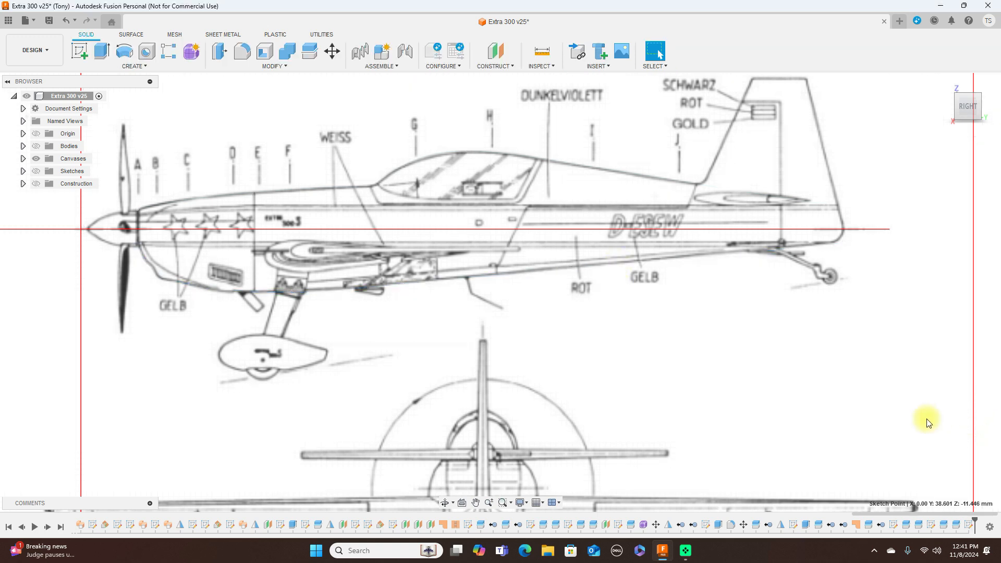
click(36, 172)
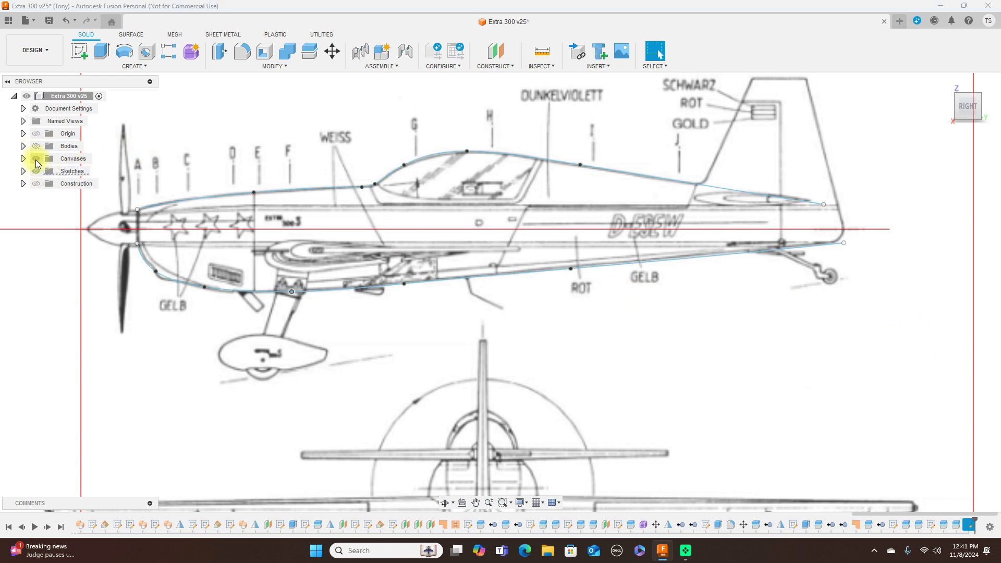
Hide the blueprint canvases to view the two fuselage outlines alone, and show the canvases again
click(35, 158)
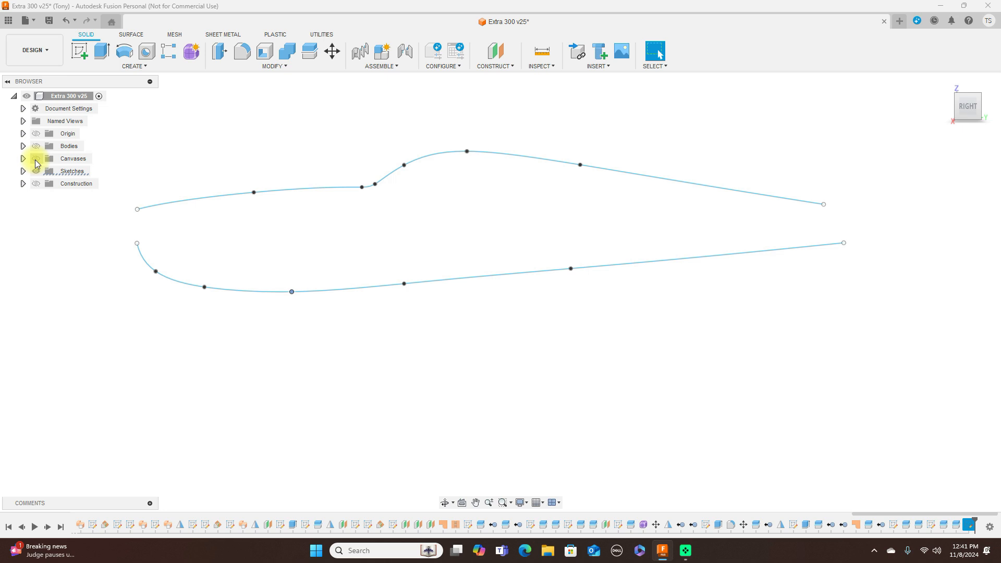
click(35, 160)
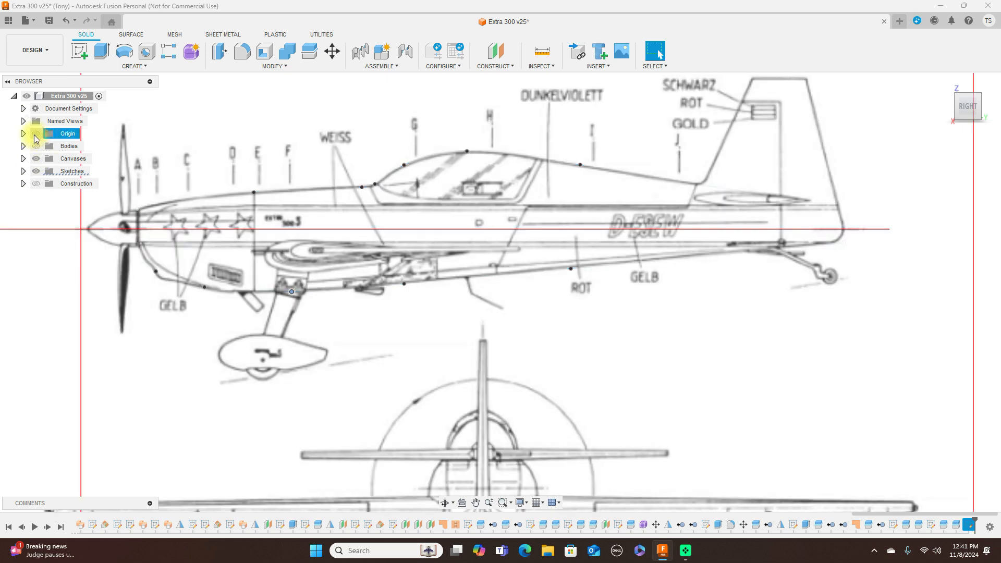
Show the origin planes and create a sketch on the XY plane over the top-view blueprint, oriented with the aircraft horizontal
click(36, 134)
scroll(167, 261, down, 2)
scroll(410, 263, up, 5)
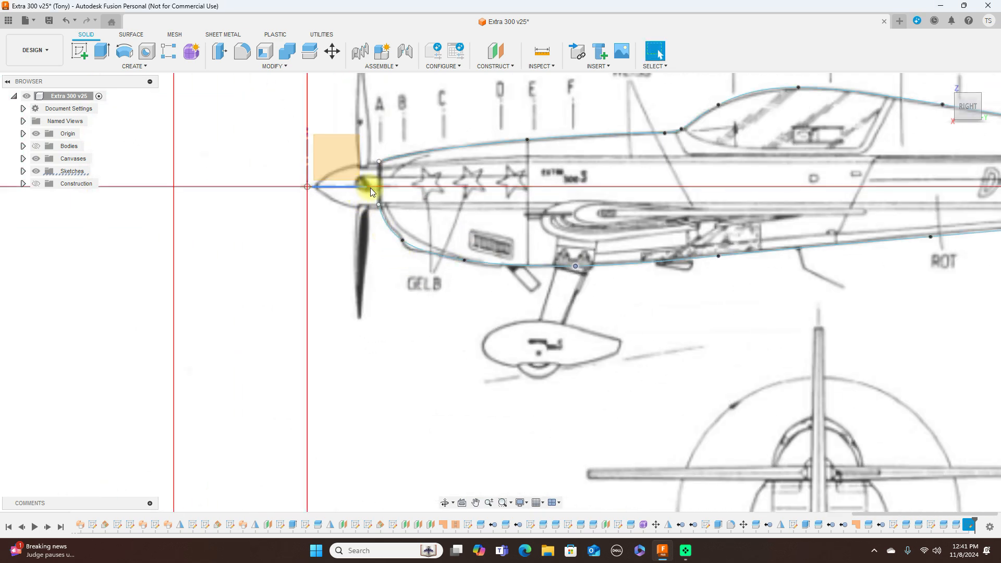
click(972, 89)
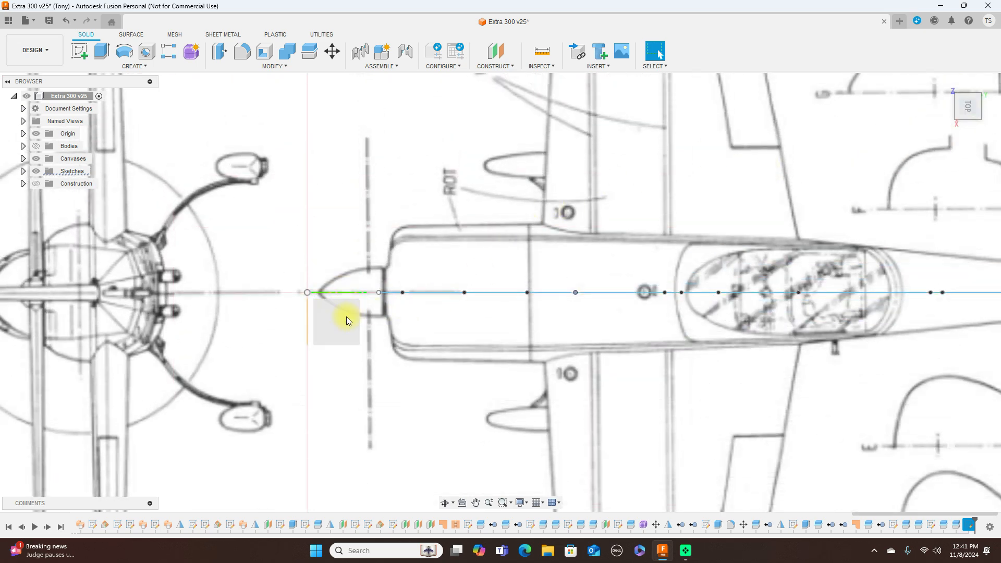
click(346, 319)
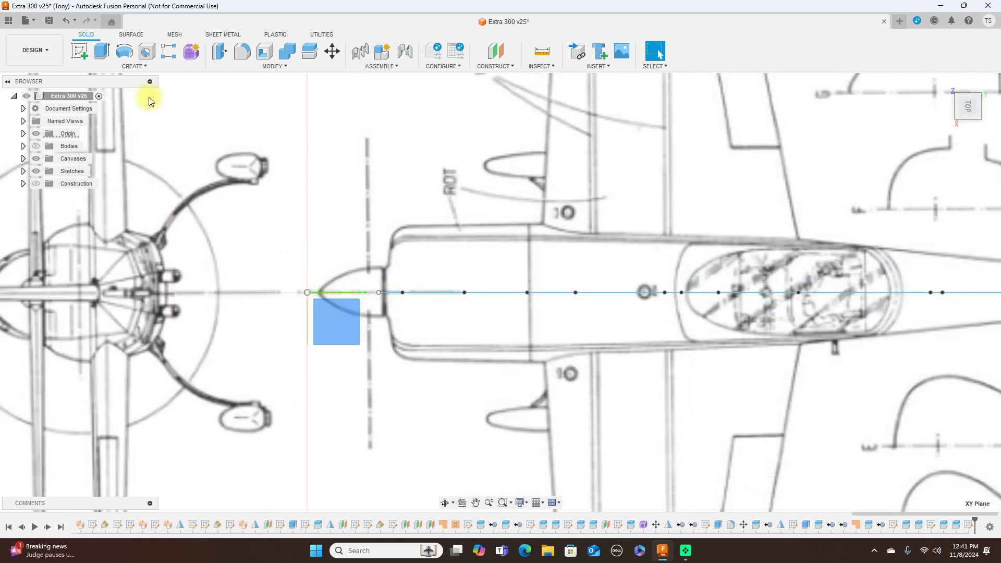
click(80, 51)
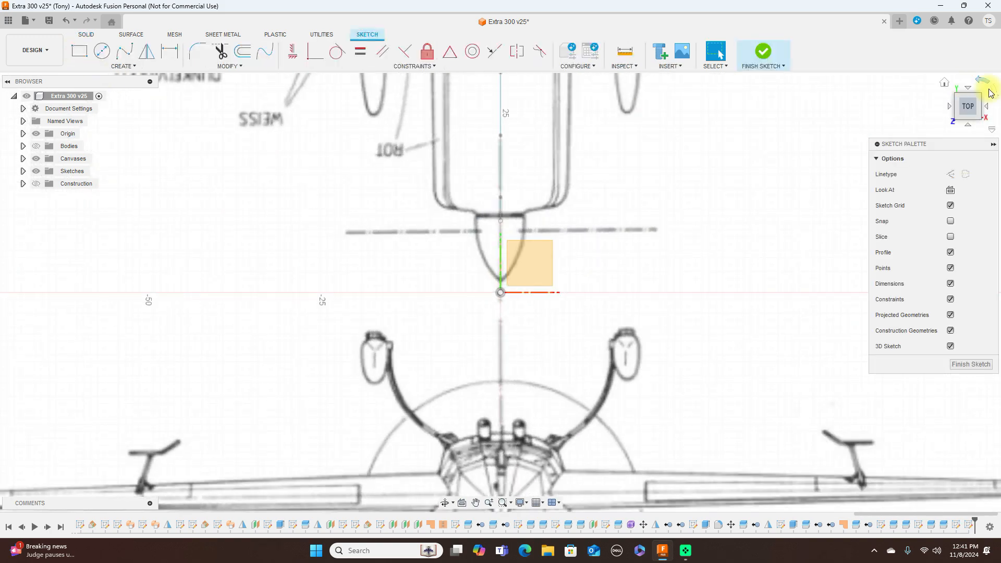
click(994, 92)
mouse_move(738, 134)
middle_down()
mouse_move(759, 112)
mouse_move(365, 112)
middle_up()
scroll(543, 139, down, 2)
middle_drag(633, 152, 589, 164)
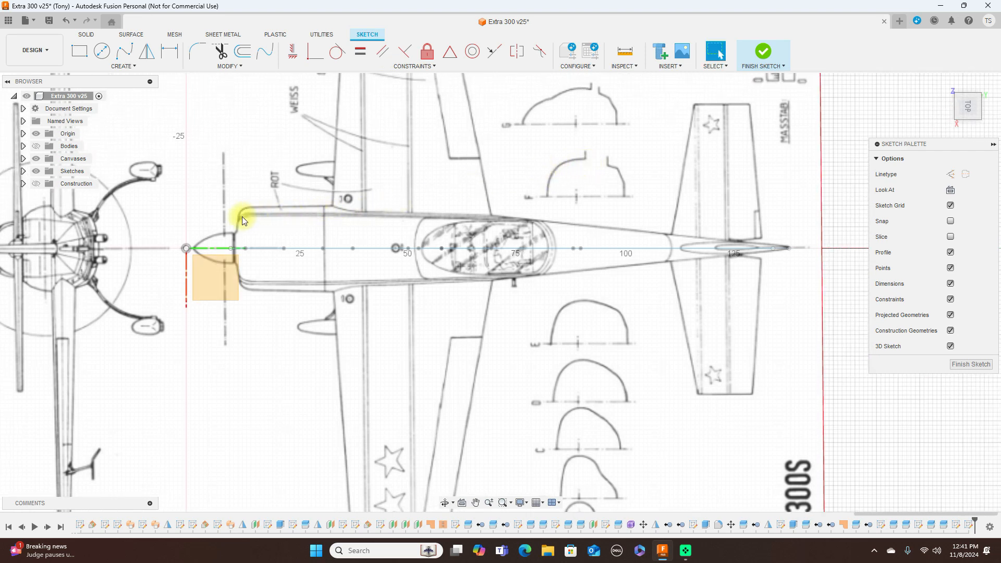
click(128, 54)
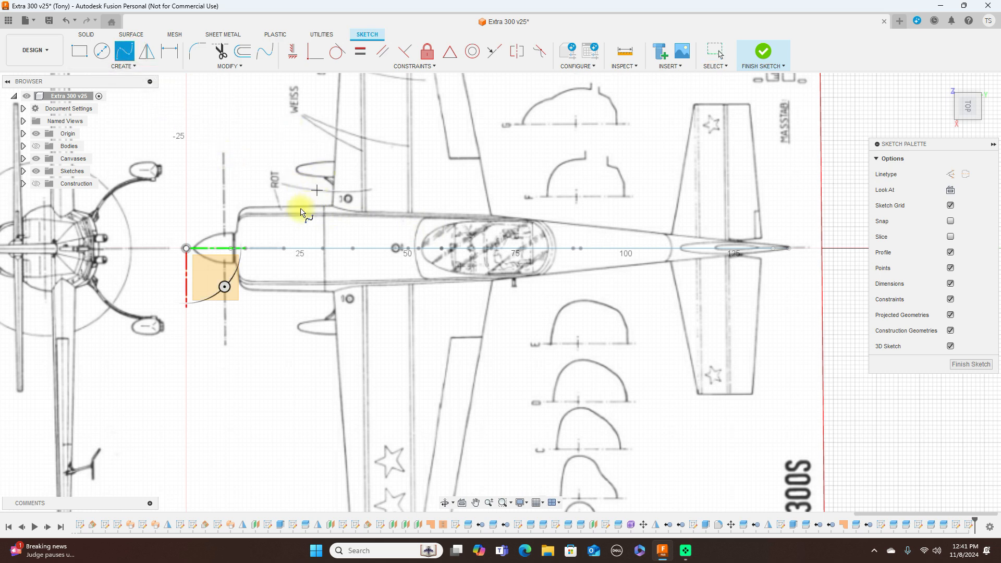
click(229, 226)
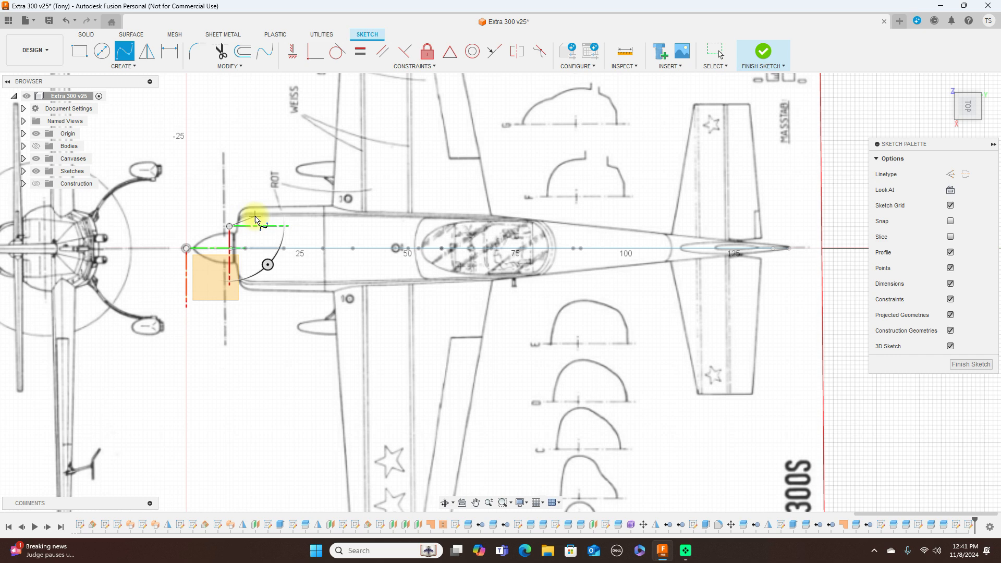
click(247, 216)
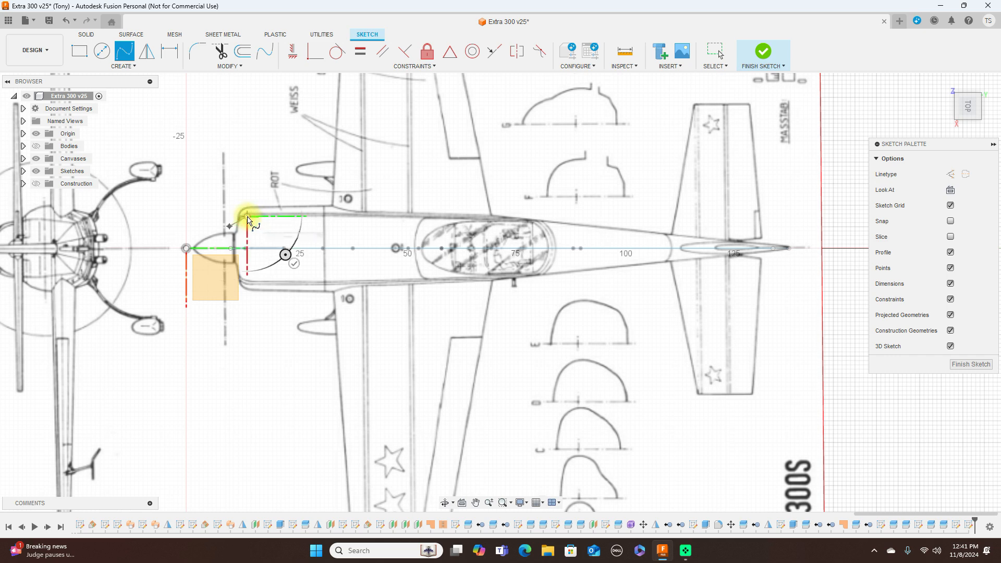
right_click(249, 220)
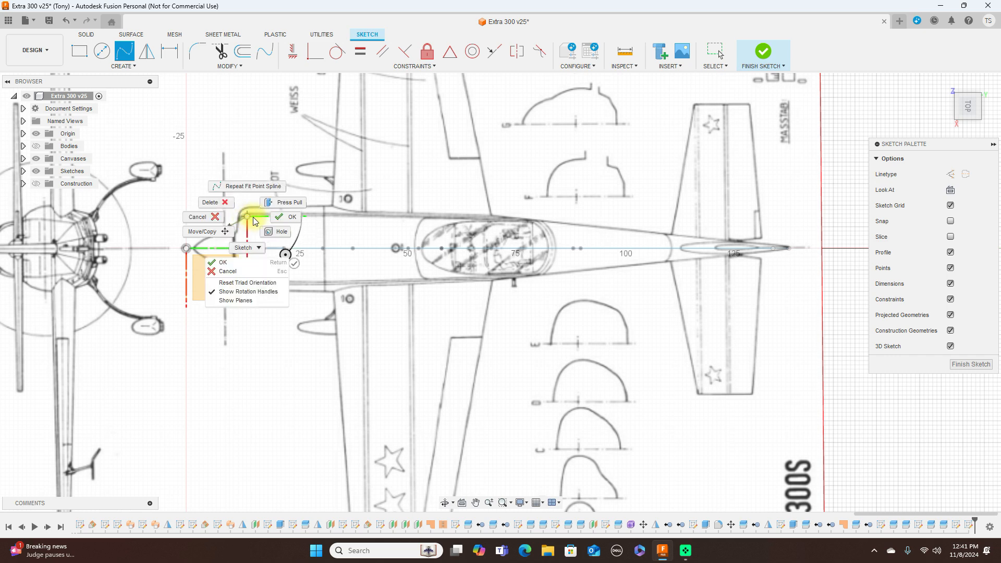
click(205, 217)
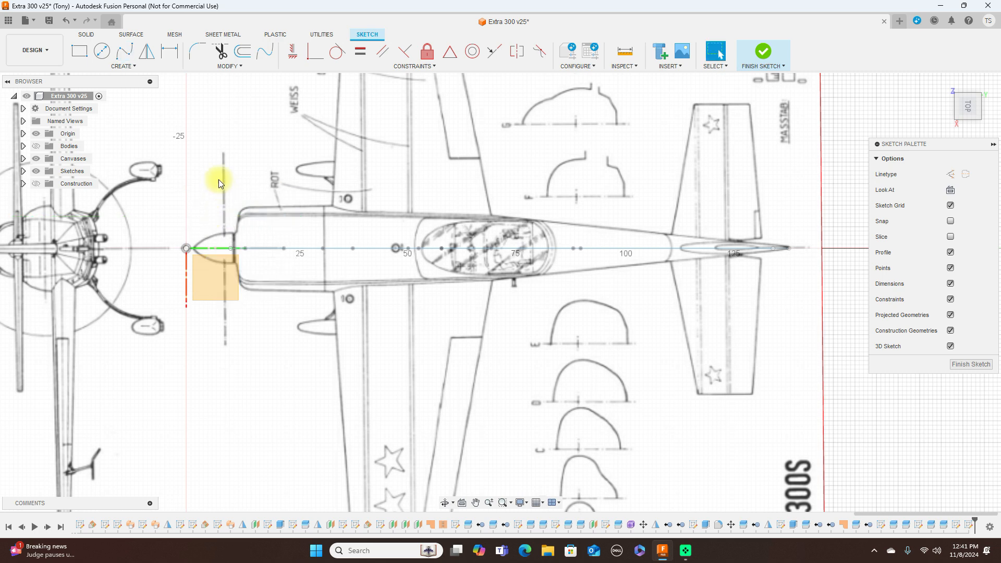
Trace one side of the top-view fuselage with an eight-point fit point spline about 128 mm long, from behind the spinner to the tail
click(124, 50)
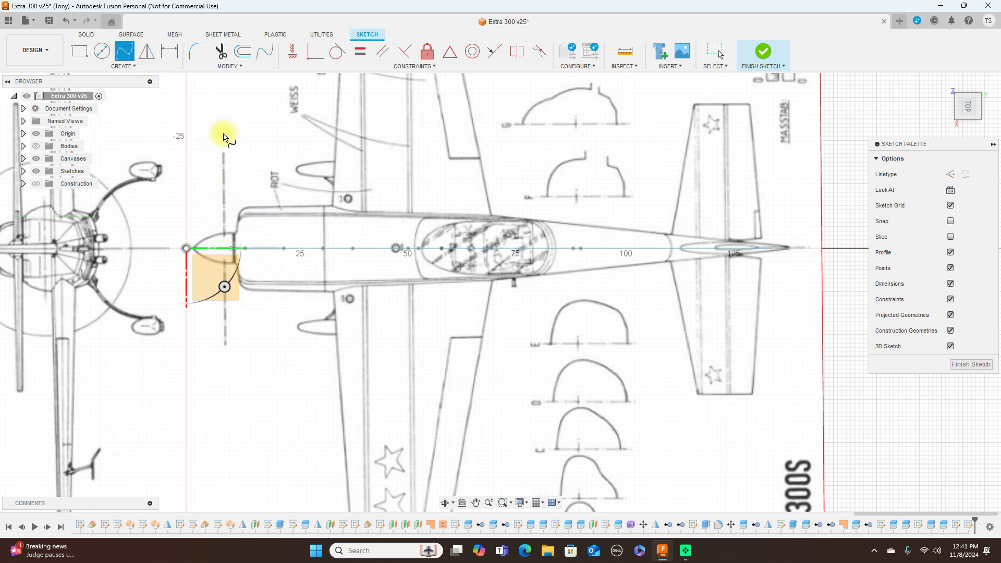
click(232, 231)
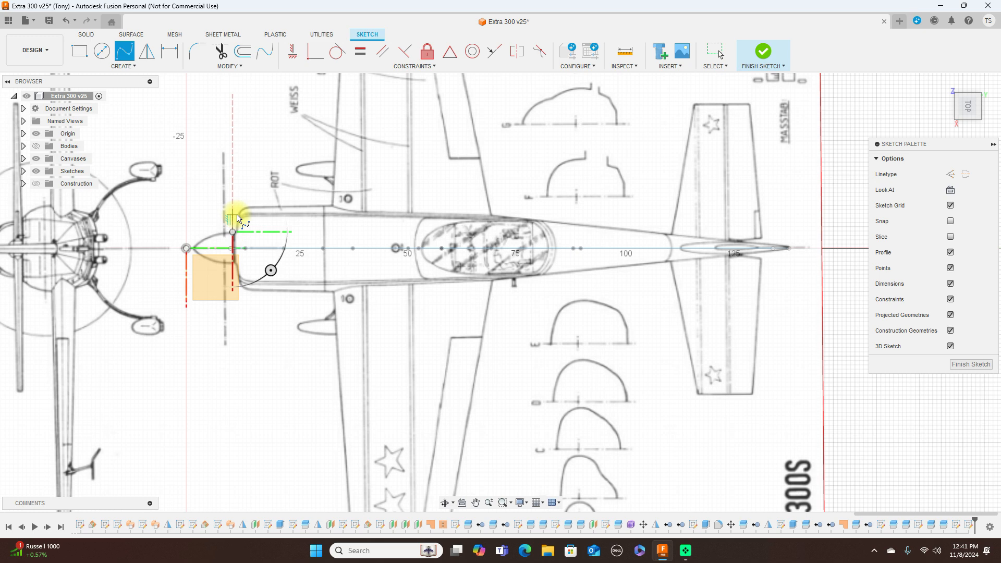
scroll(241, 213, up, 1)
click(238, 213)
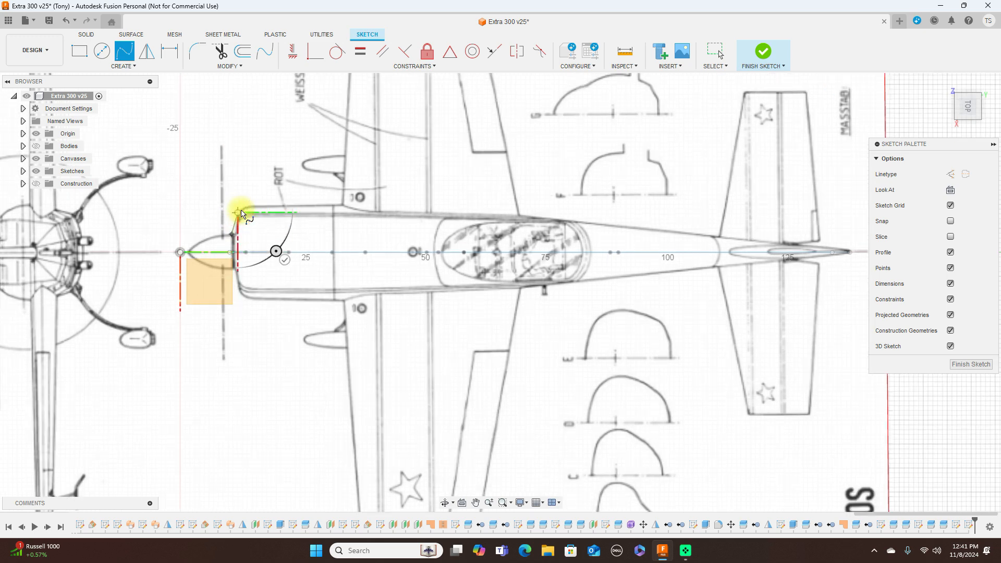
click(248, 206)
click(274, 206)
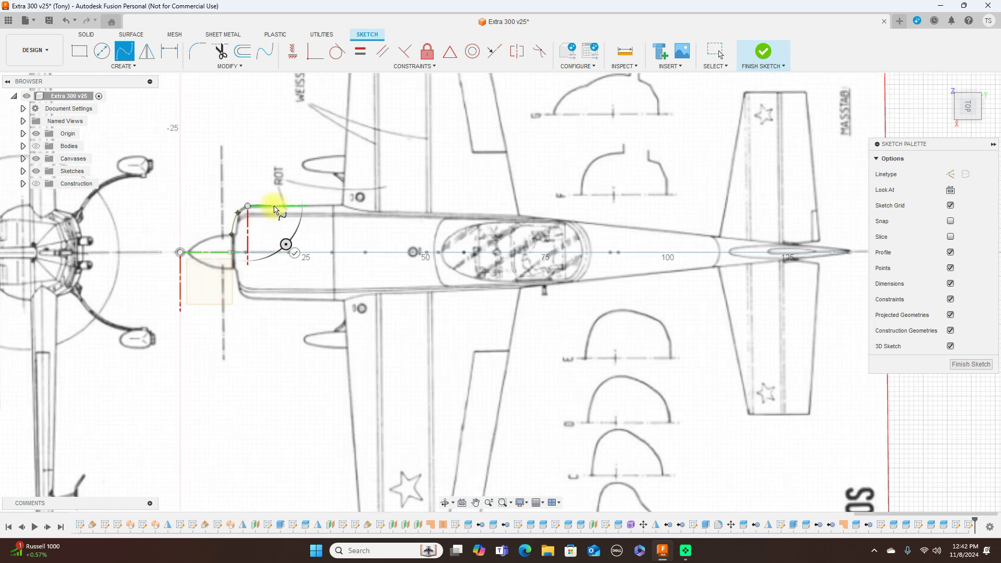
click(341, 206)
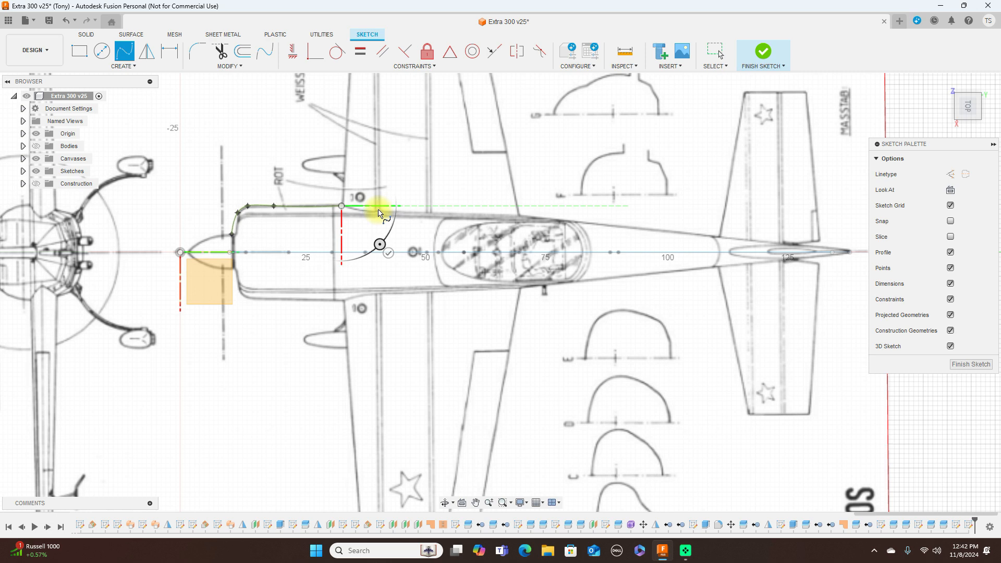
click(412, 207)
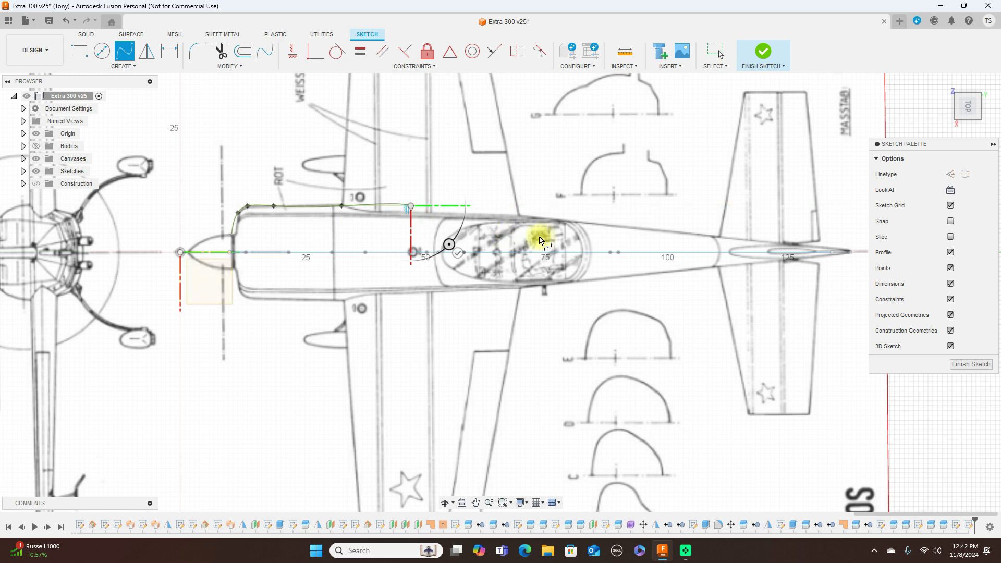
click(596, 225)
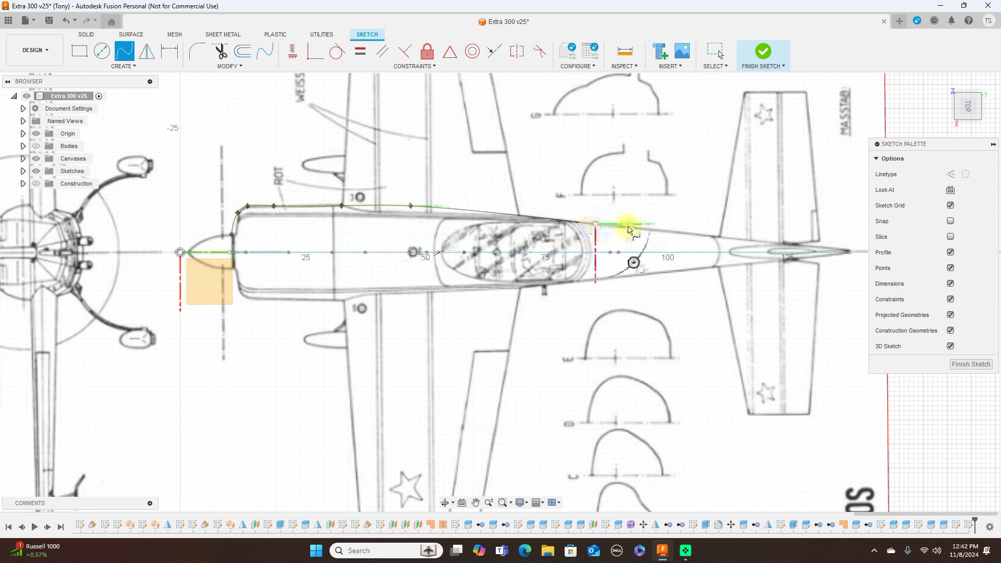
click(827, 245)
right_click(827, 247)
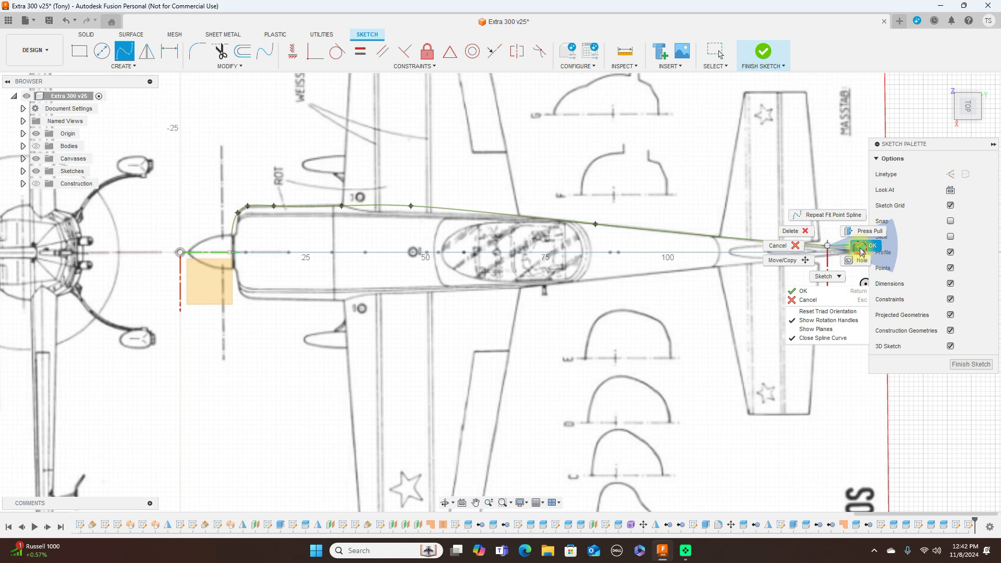
click(861, 247)
Move the spline's fit point over the wing to about X -9.3, Y 48.2 mm
scroll(433, 199, up, 3)
click(401, 217)
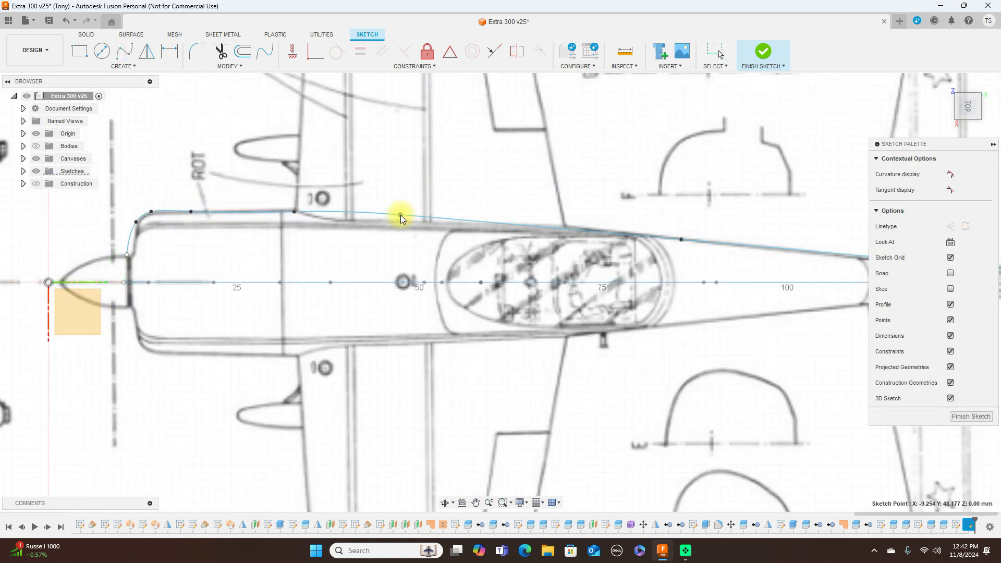
click(348, 212)
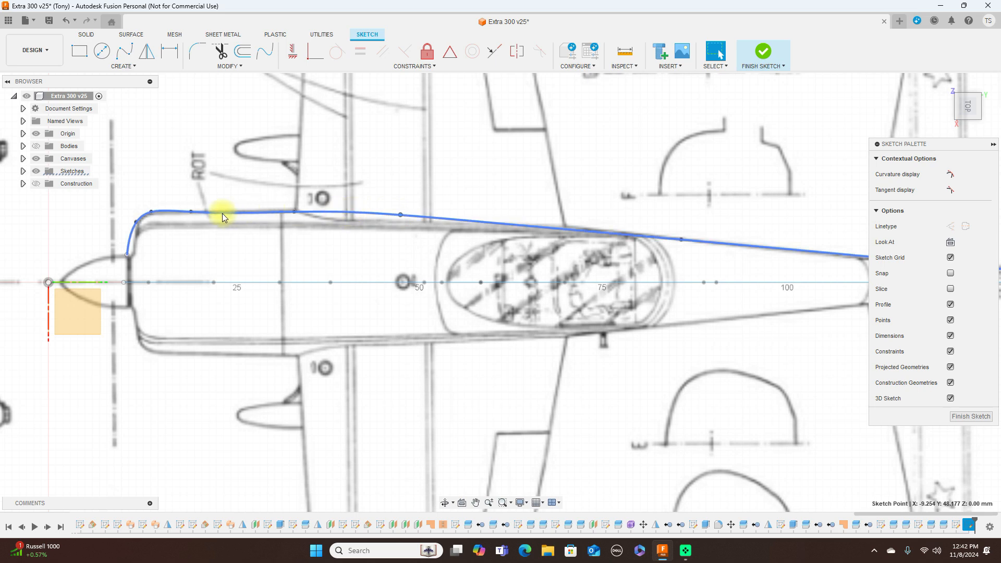
Move the spline's front endpoint to about X -4.0, Y 11.2 mm and its second fit point to about X -8.0, Y 12.3 mm
middle_drag(244, 167, 453, 137)
scroll(349, 172, up, 2)
click(366, 187)
key(Escape)
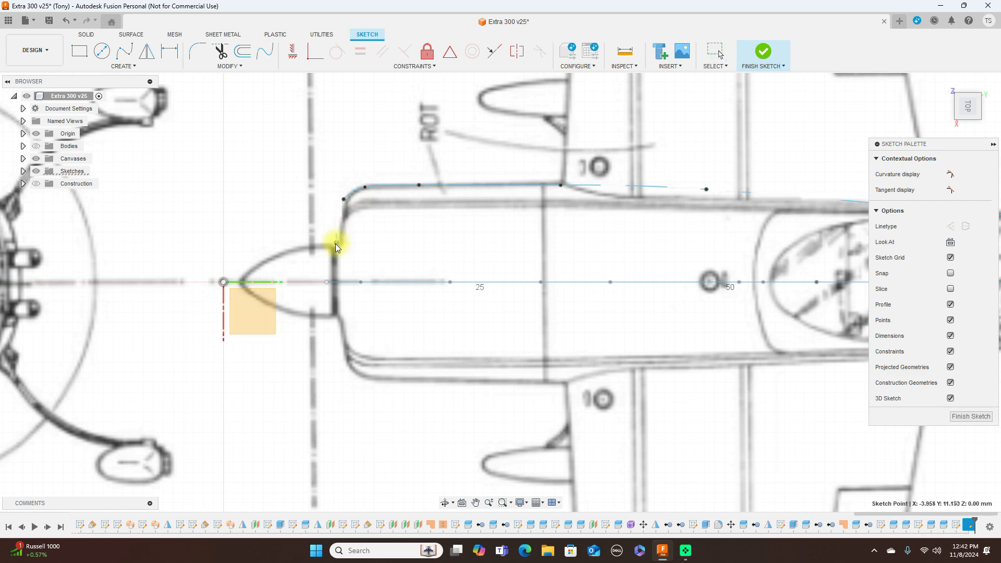
click(349, 190)
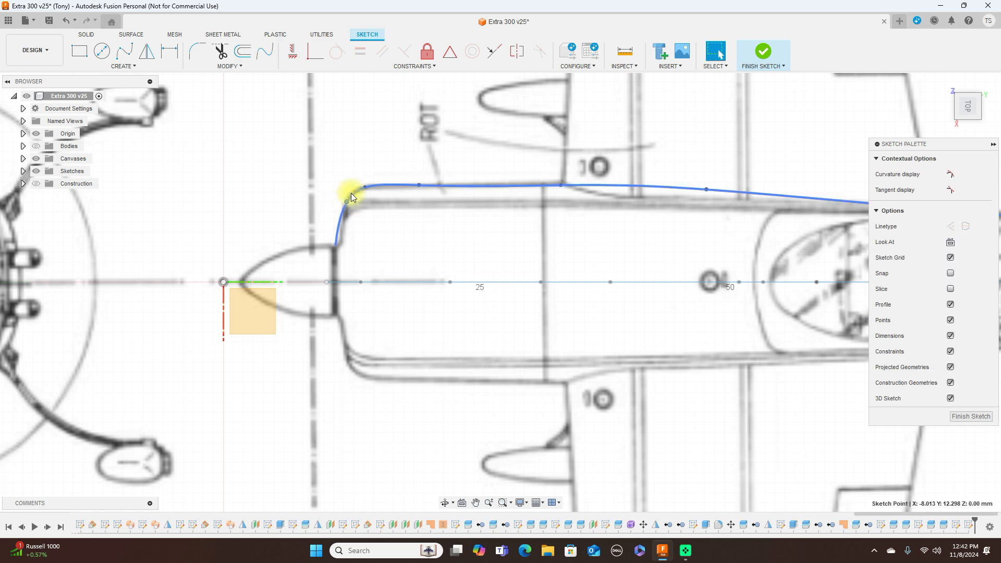
Move the fit point over the wing closer to the fuselage line, to about X -8.9, Y 48.3 mm
scroll(447, 208, down, 4)
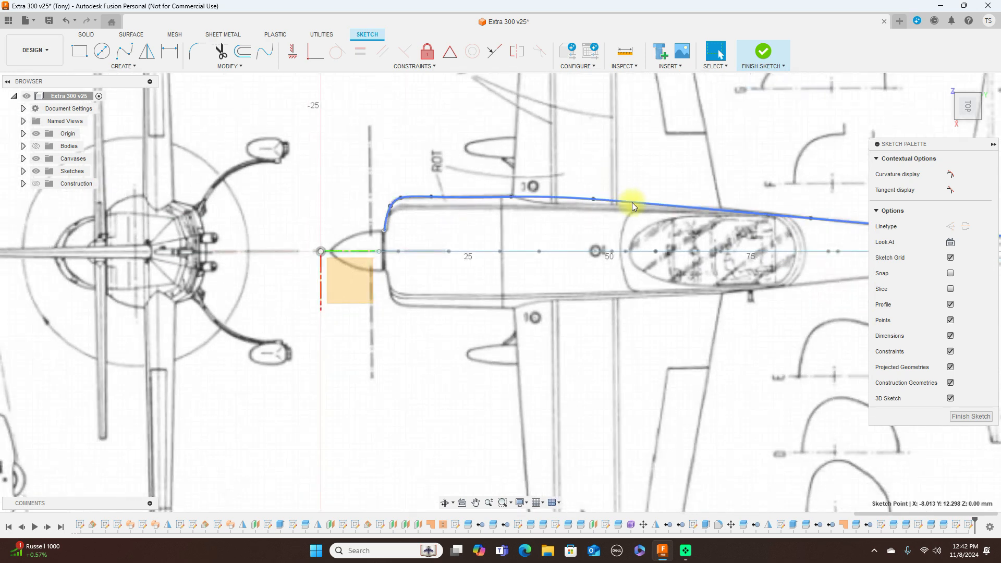
scroll(630, 205, up, 3)
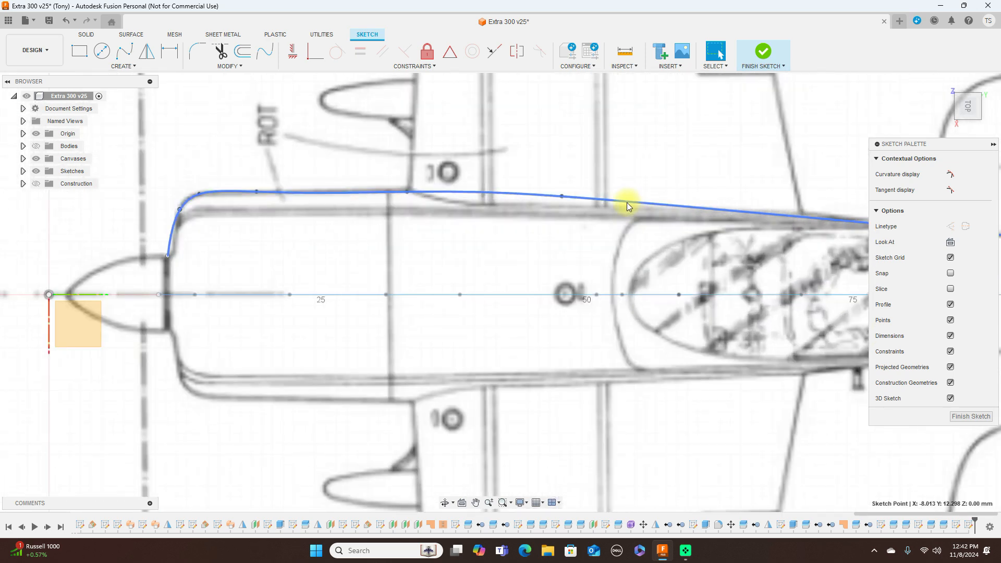
key(Delete)
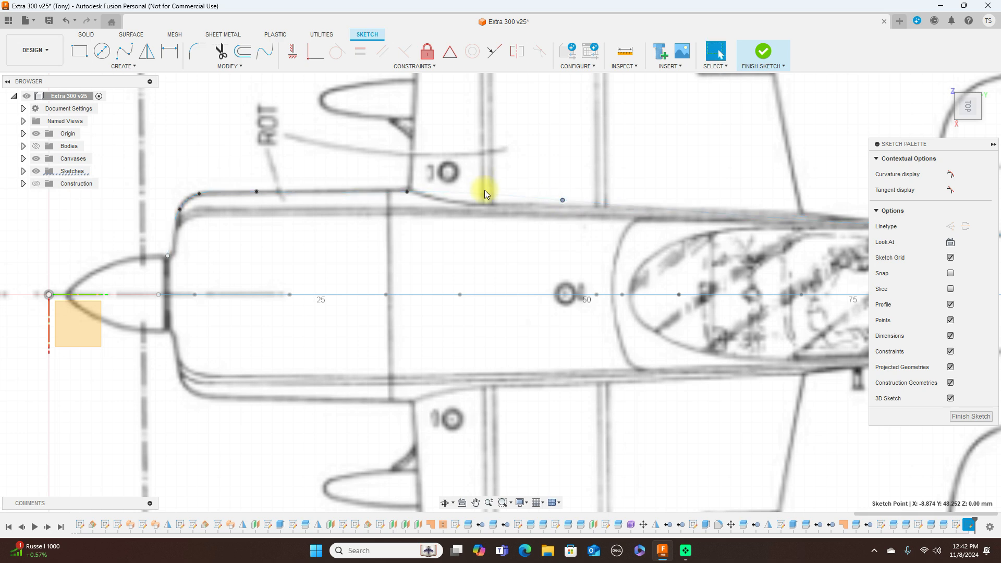
Adjust the tangent handle of the fit point behind the canopy, placing its rear end at about X -4.3, Y 100.7 mm
scroll(696, 213, down, 3)
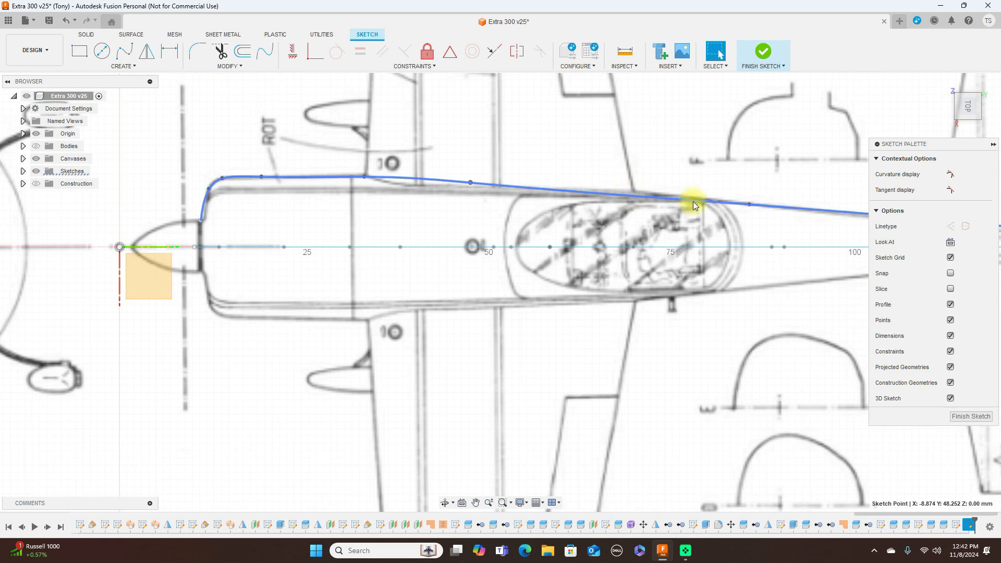
drag(755, 205, 853, 216)
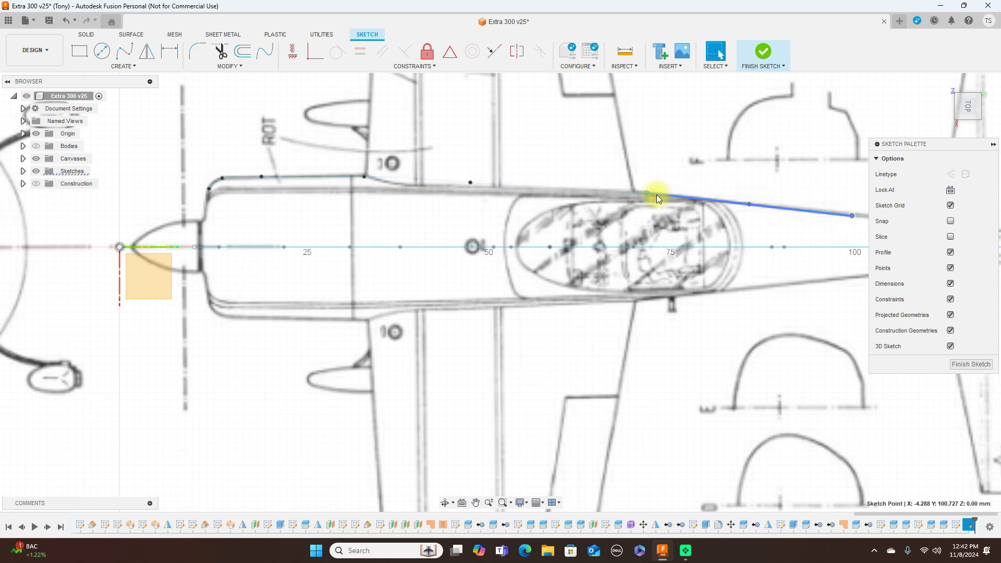
click(636, 194)
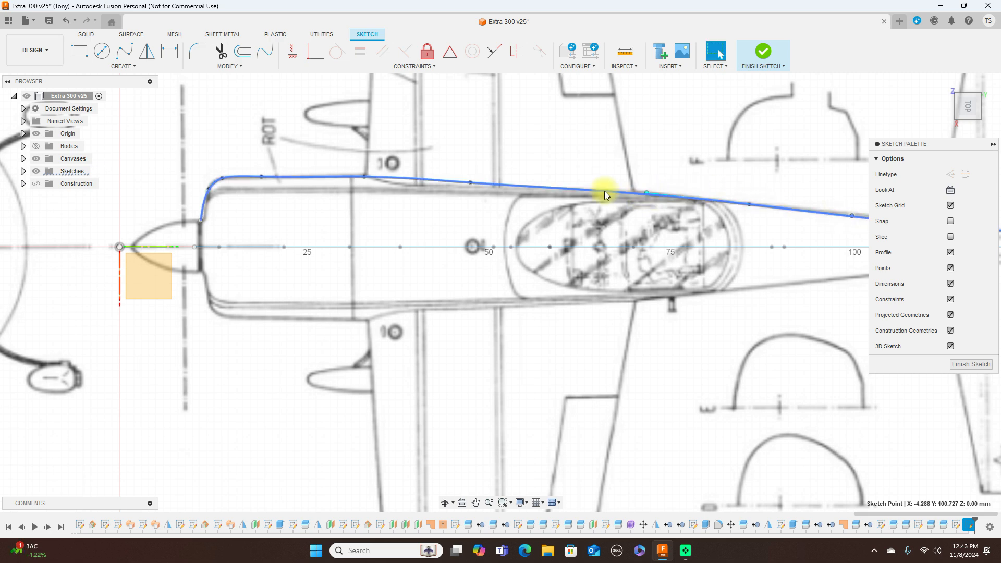
scroll(605, 192, down, 2)
scroll(607, 194, down, 3)
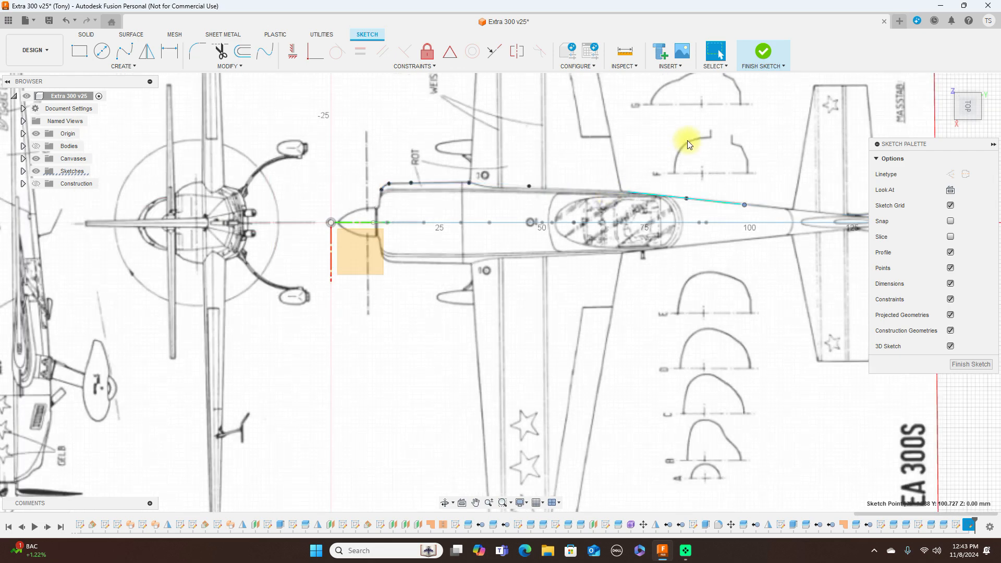
scroll(681, 140, up, 2)
key(Delete)
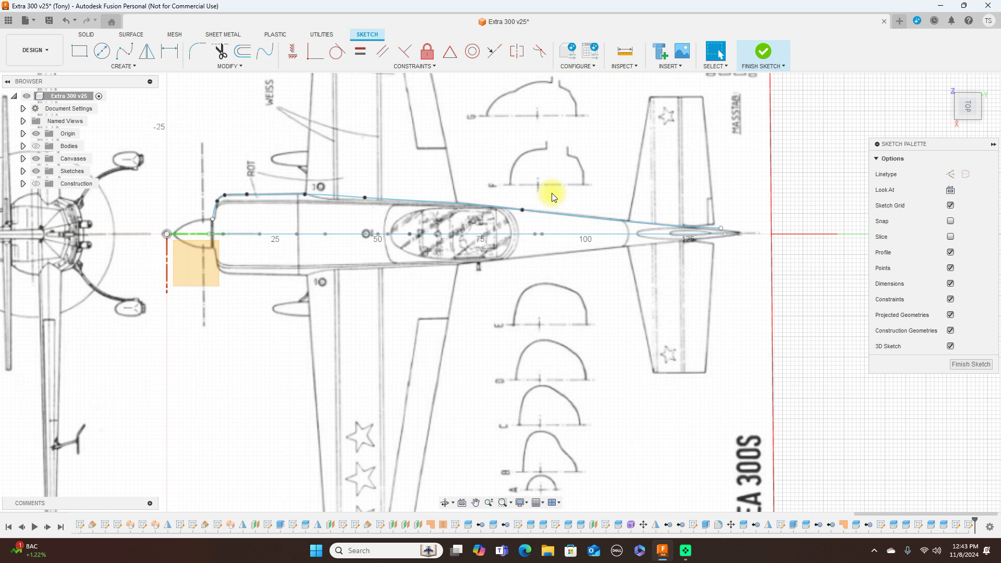
Mirror the fuselage side spline about the YZ plane to create the opposite outline
middle_drag(535, 168, 621, 167)
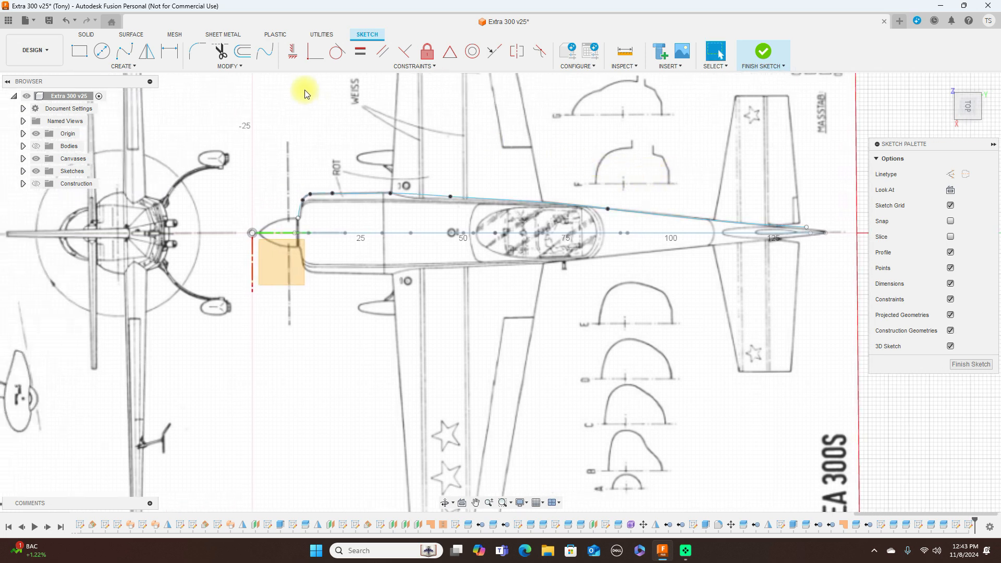
click(146, 51)
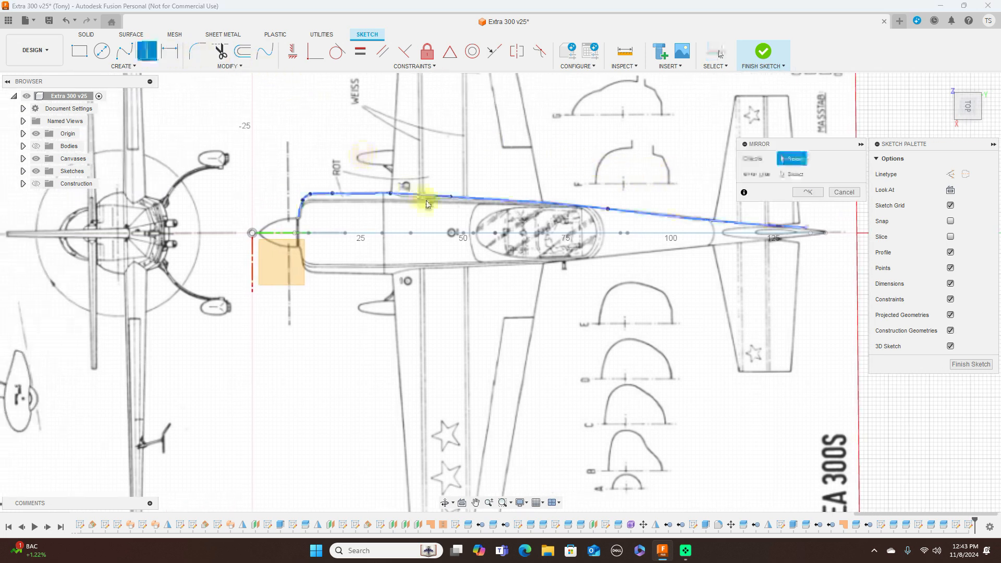
click(430, 197)
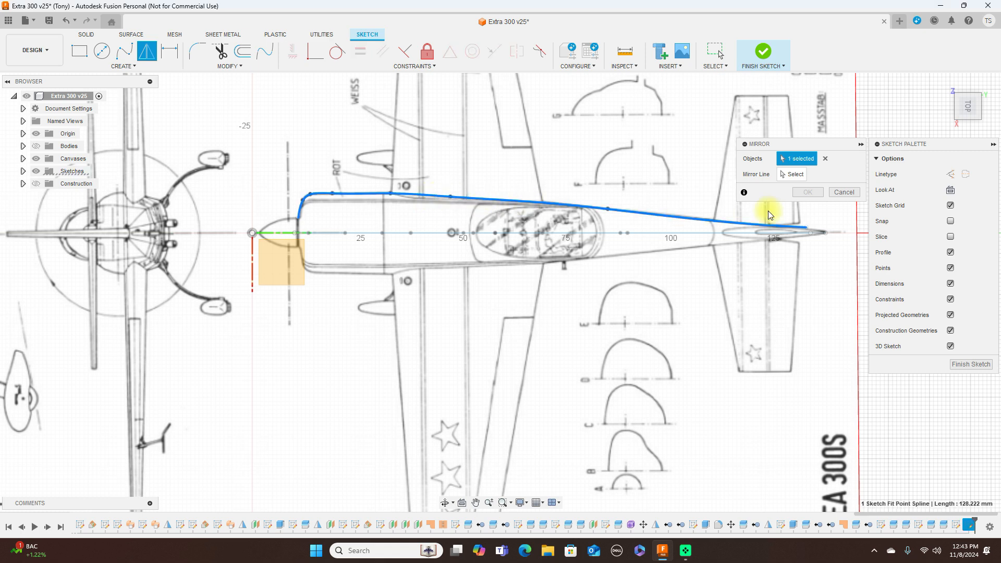
click(790, 177)
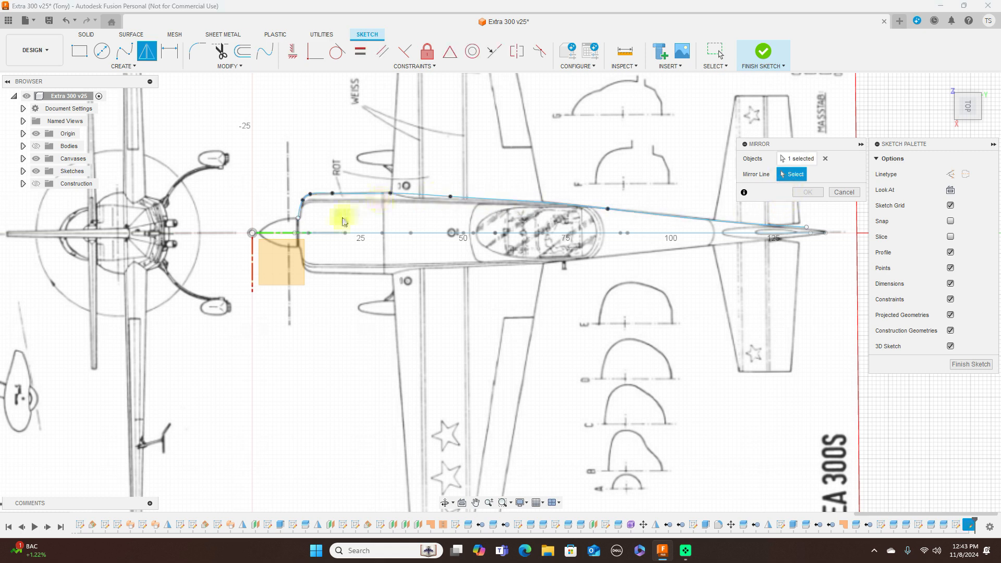
click(277, 231)
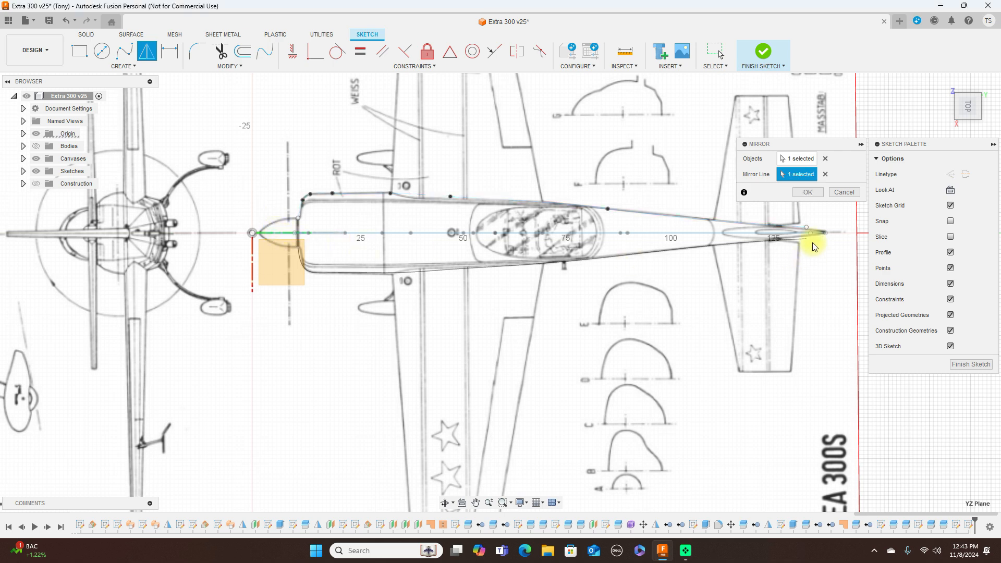
click(807, 193)
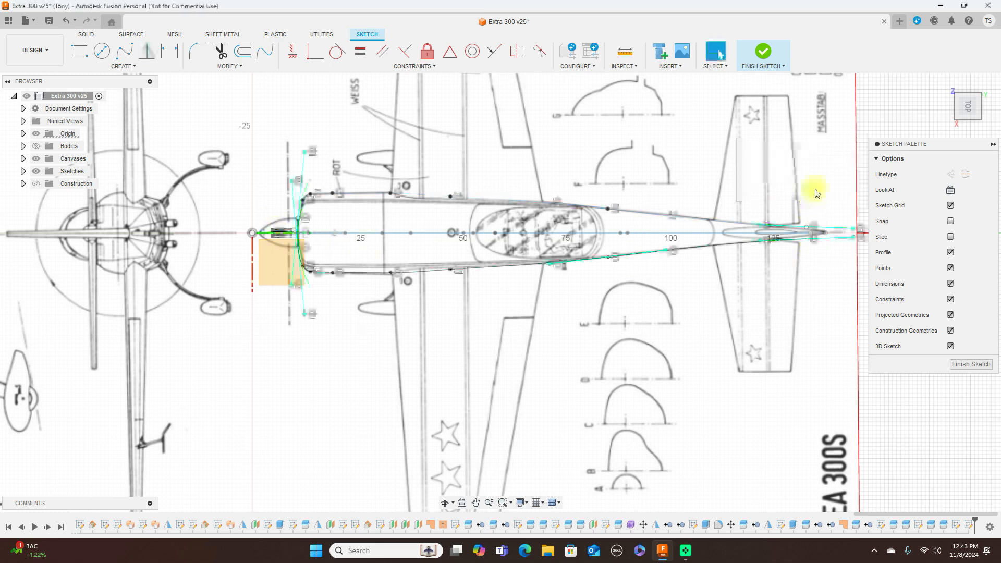
Hide the blueprint canvases and view the side-view and top-view outlines together in 3D
click(973, 129)
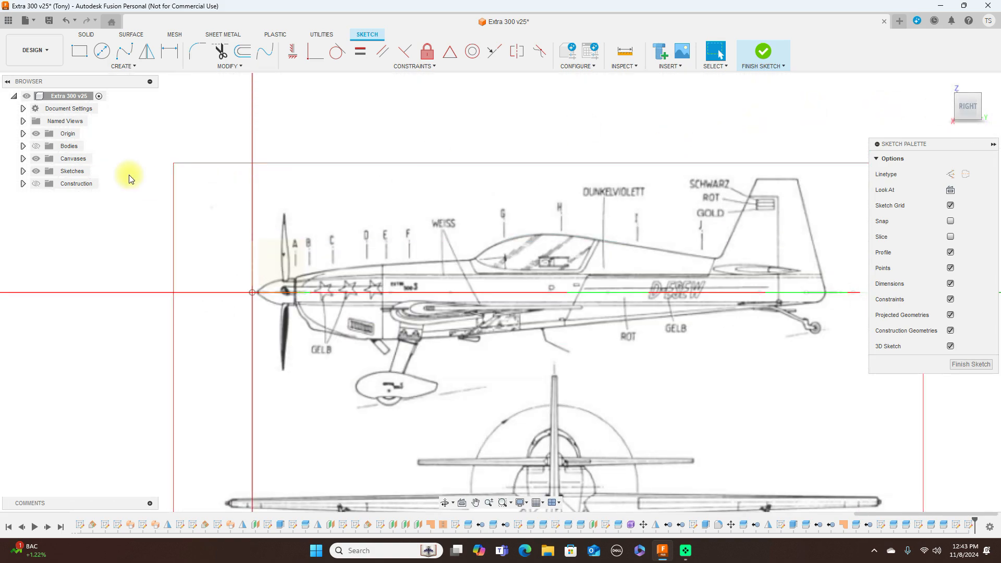
click(36, 159)
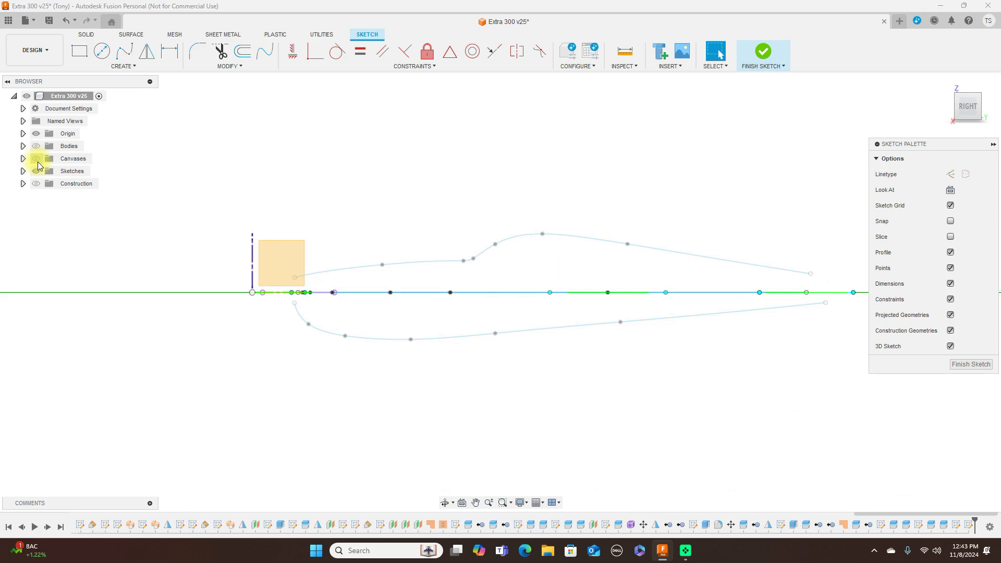
mouse_move(958, 97)
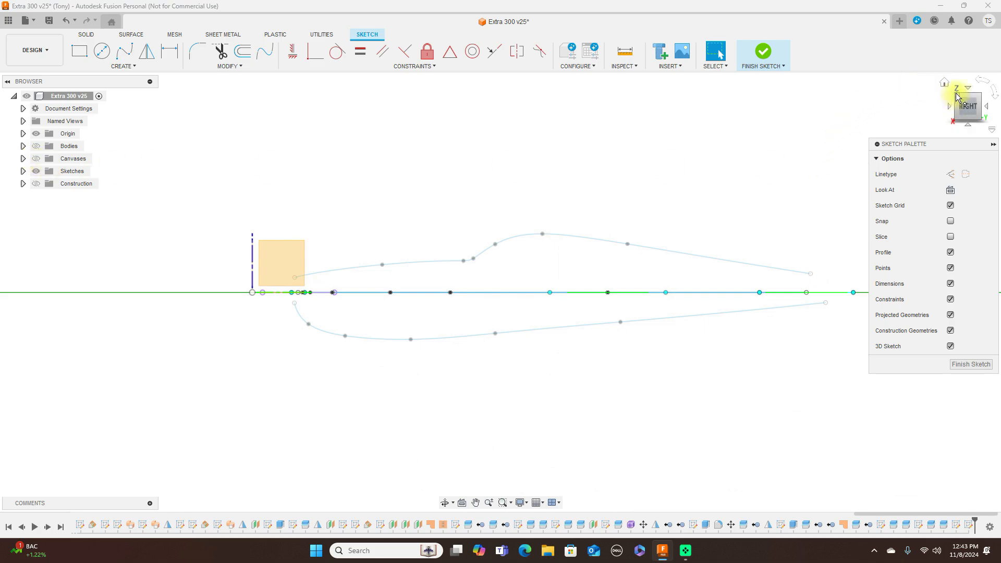
click(958, 97)
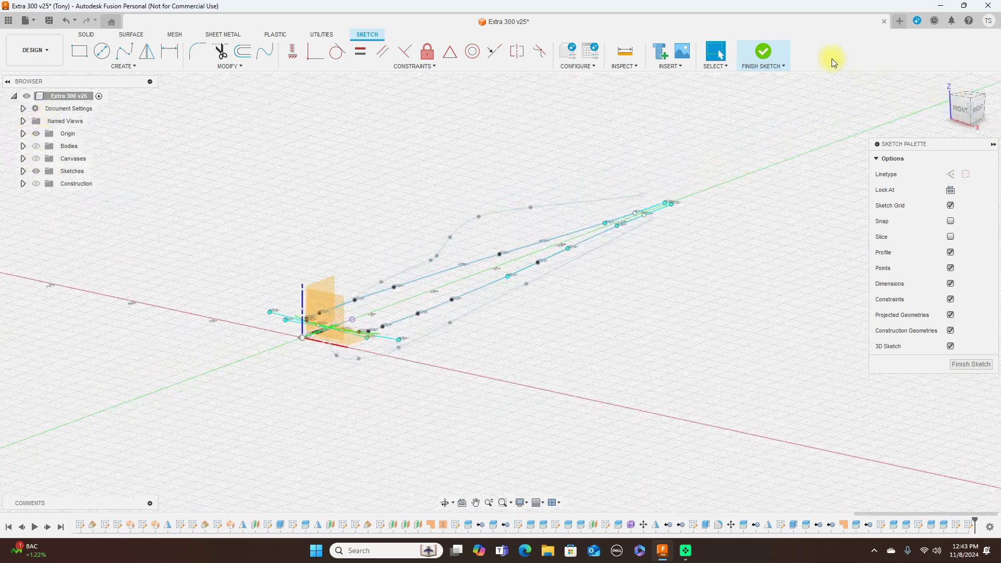
Finish the top-view sketch, hide the origin planes, and inspect the four fuselage outlines from the right side
click(770, 55)
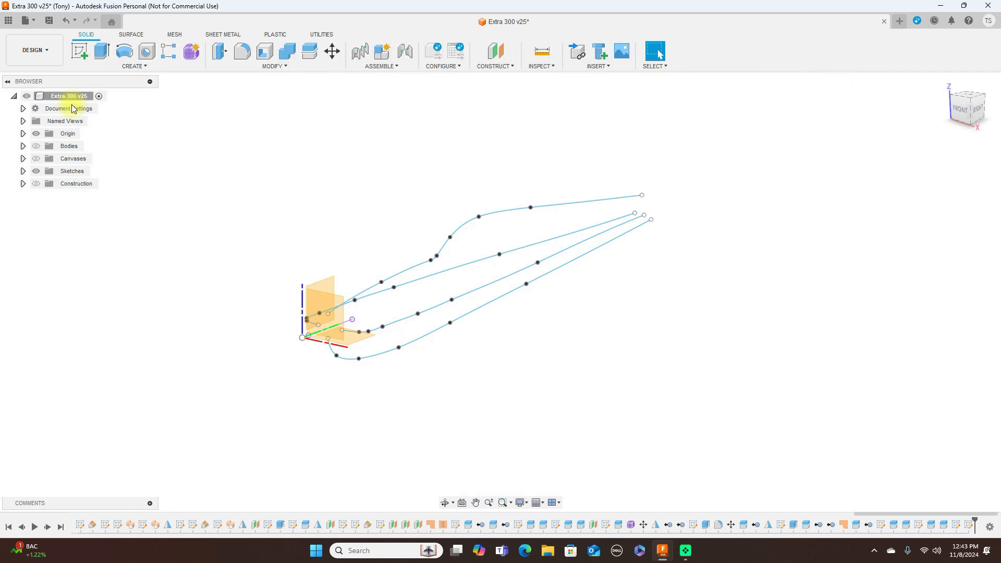
click(36, 135)
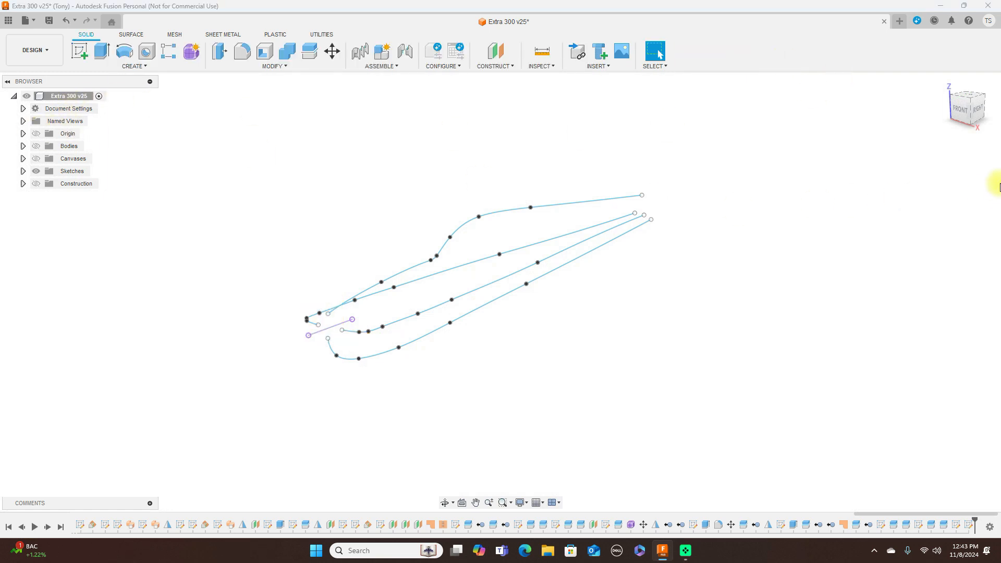
mouse_move(977, 136)
mouse_move(501, 291)
shift+middle_down()
mouse_move(470, 292)
mouse_move(34, 99)
mouse_move(987, 107)
mouse_move(894, 103)
mouse_move(887, 134)
mouse_move(866, 123)
shift+middle_up()
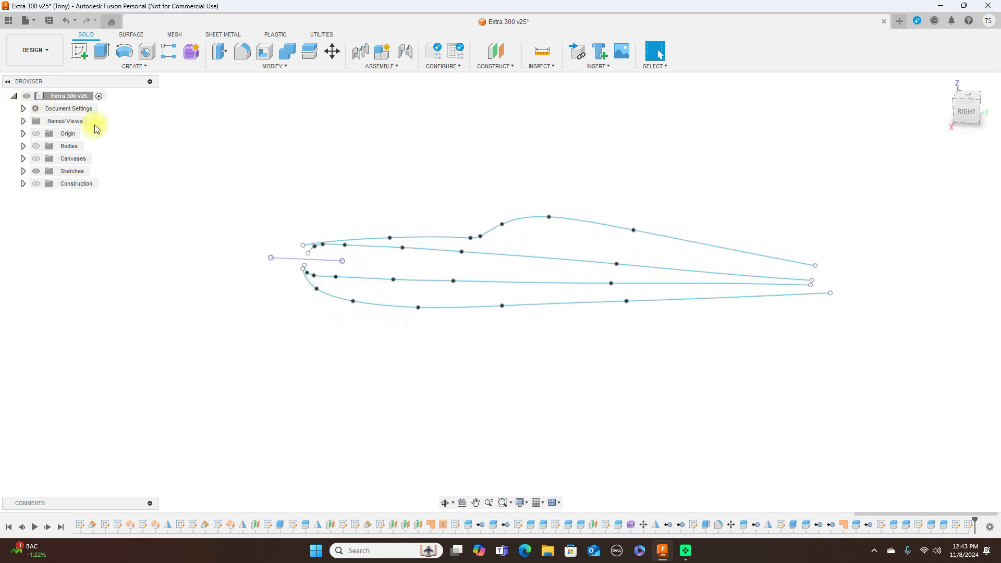
Hide the side-view outline sketch, Sketch59, leaving the top-view outlines shown
click(23, 171)
scroll(68, 277, down, 6)
scroll(68, 277, down, 4)
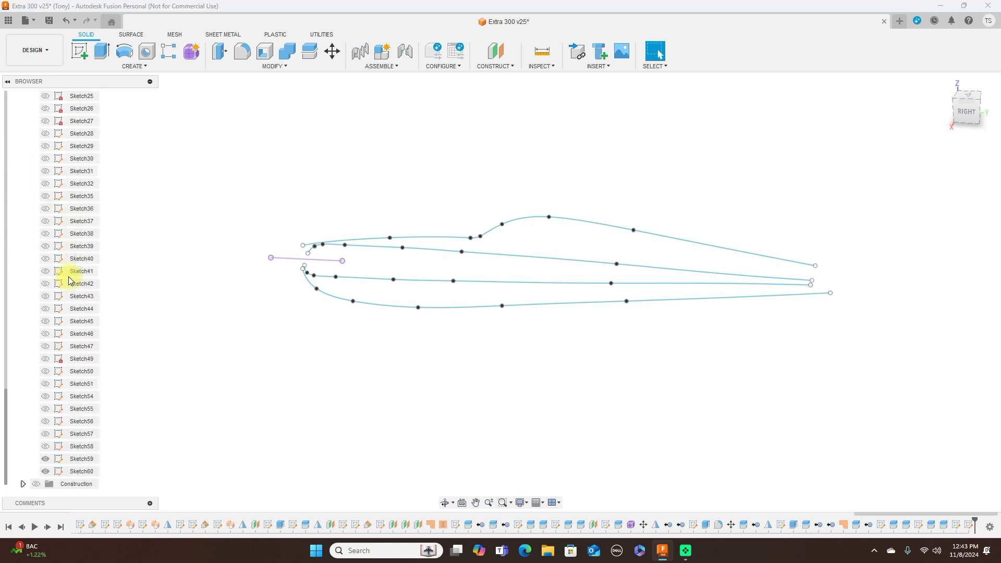
click(46, 459)
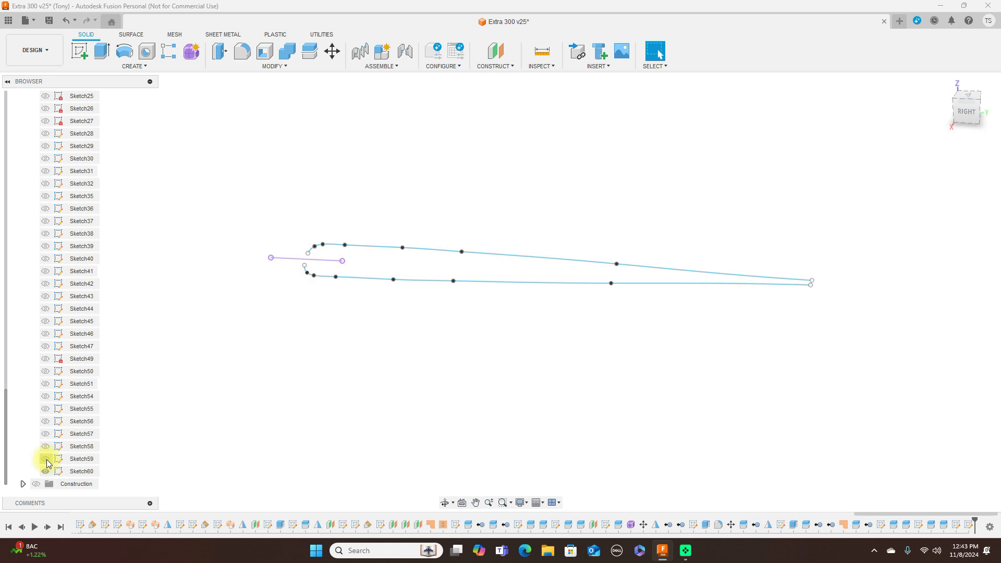
Show the side-view outline sketch, Sketch59, together with the top-view outlines, and look at them straight from the right side
click(46, 459)
click(46, 472)
click(46, 471)
scroll(59, 397, up, 4)
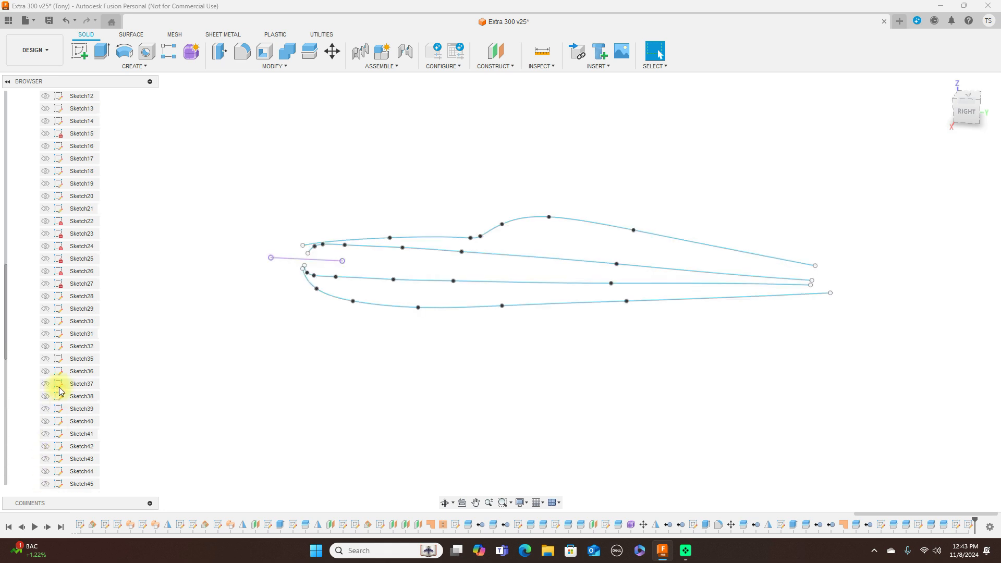
scroll(59, 390, up, 3)
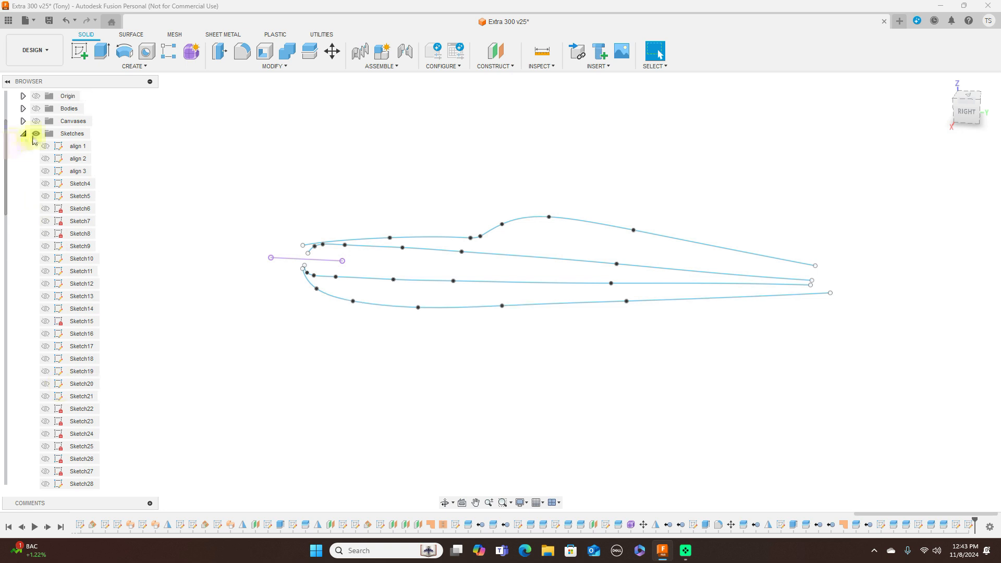
click(281, 267)
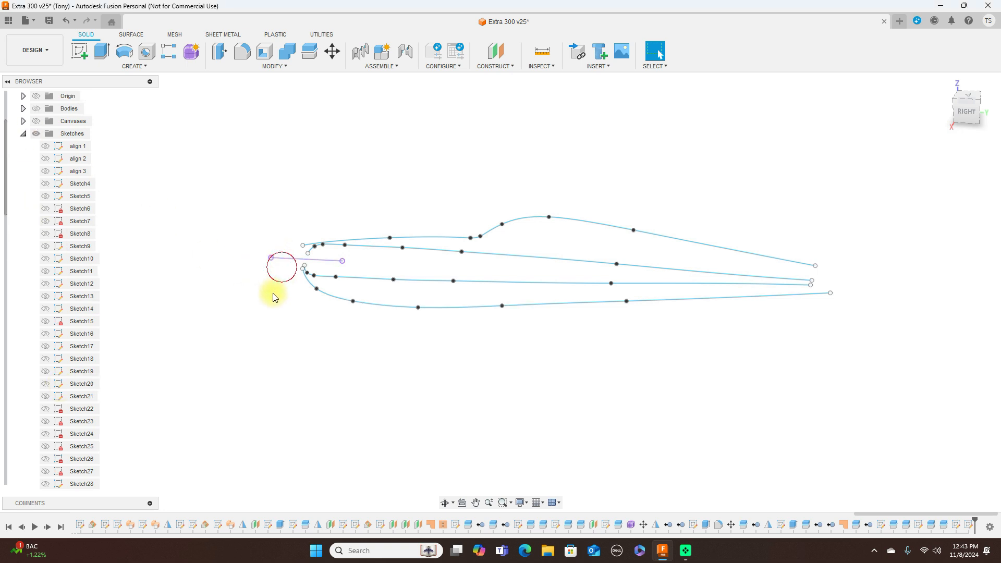
click(968, 109)
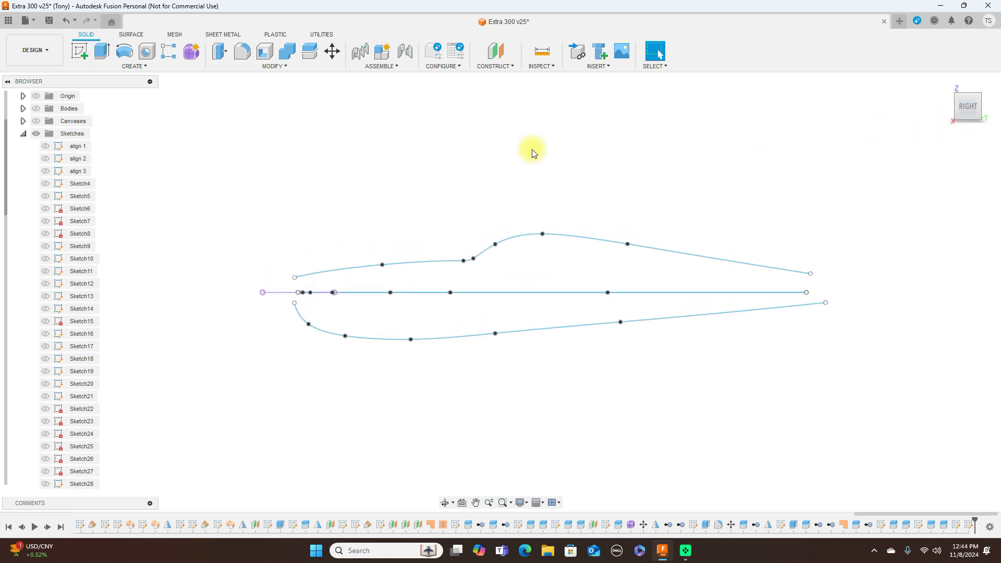
click(22, 135)
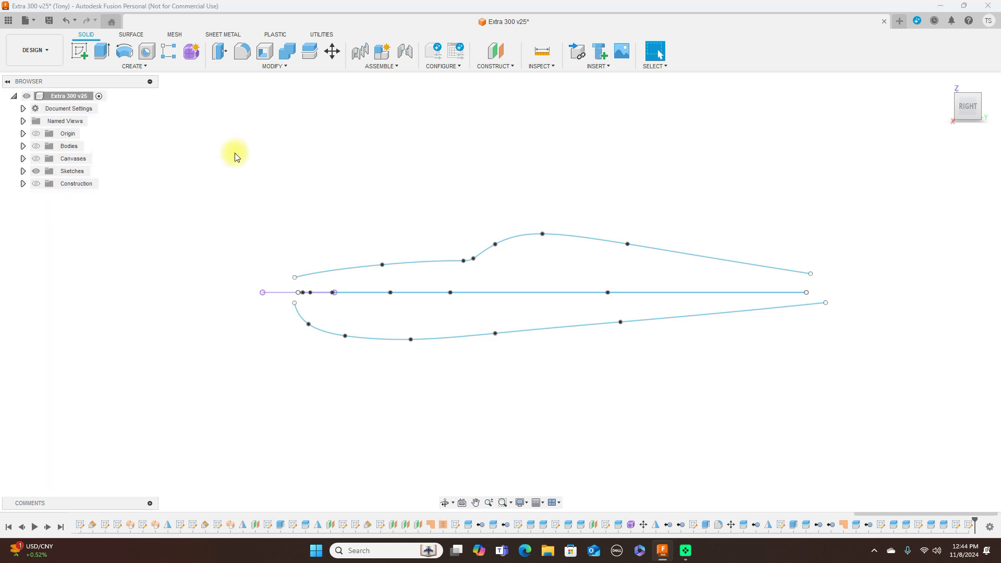
click(514, 66)
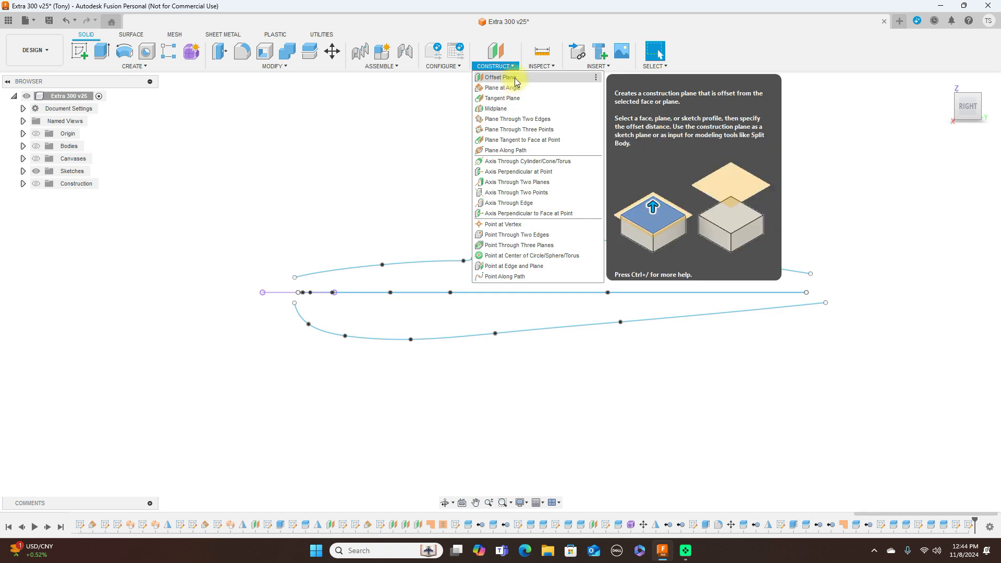
click(515, 79)
scroll(440, 127, up, 1)
middle_drag(463, 134, 485, 123)
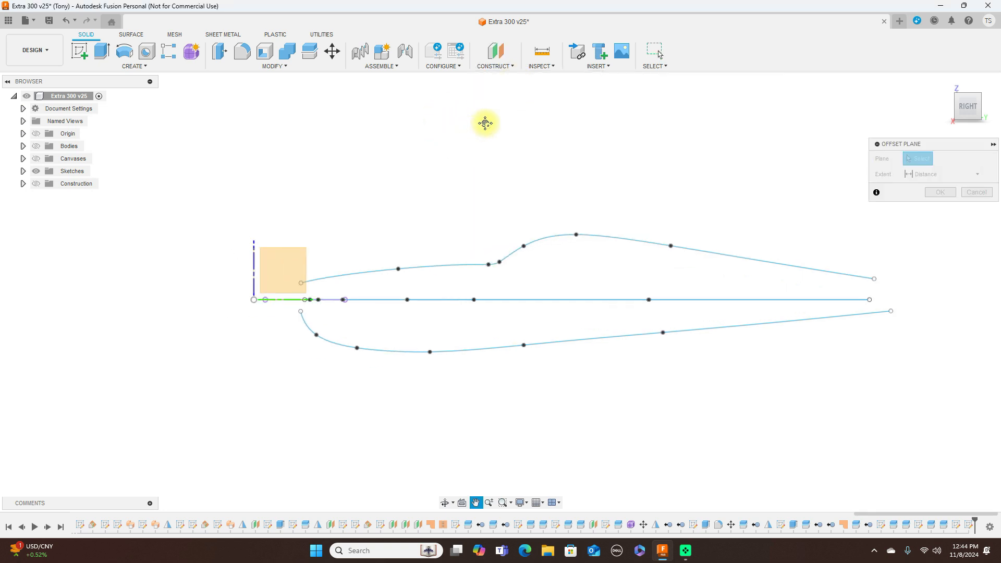
scroll(429, 152, up, 2)
middle_drag(441, 174, 464, 87)
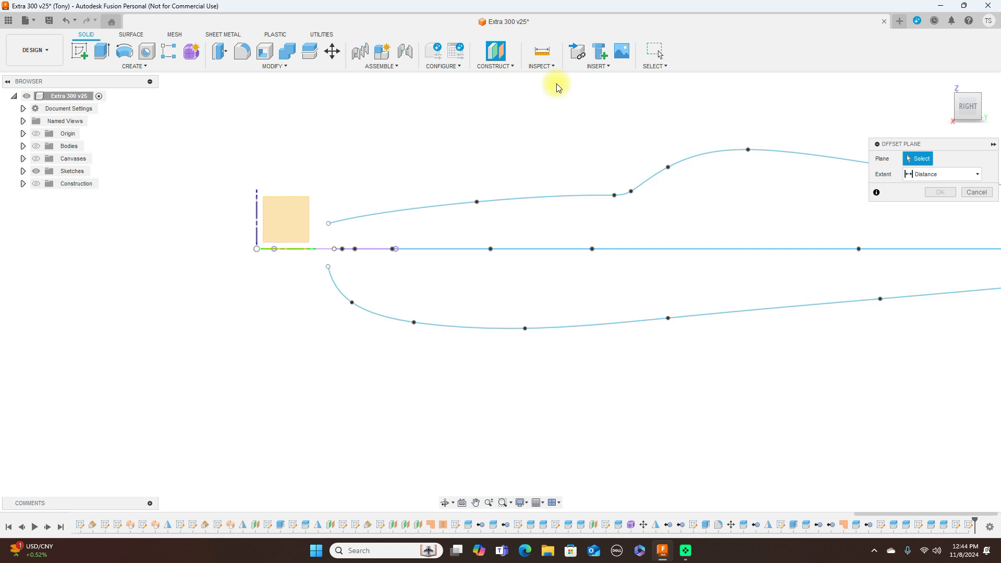
click(258, 220)
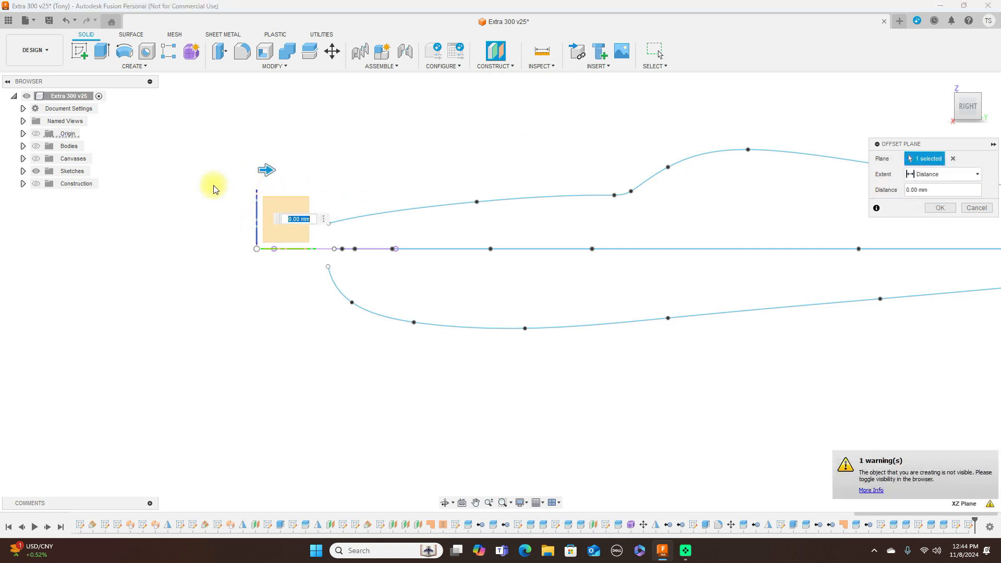
Show the existing construction planes along the fuselage with their list expanded, and cancel the offset plane from the XZ plane
click(35, 183)
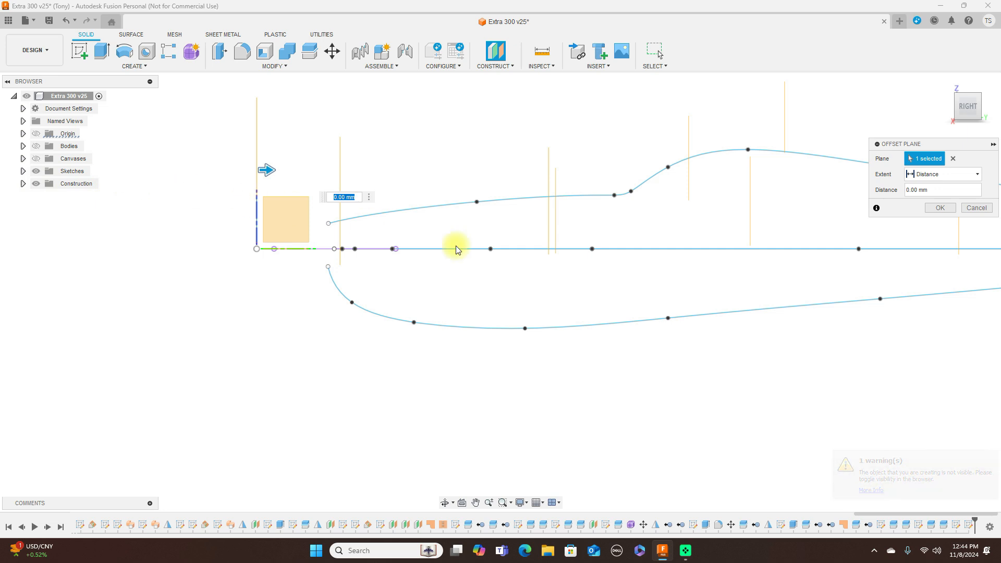
scroll(637, 389, down, 2)
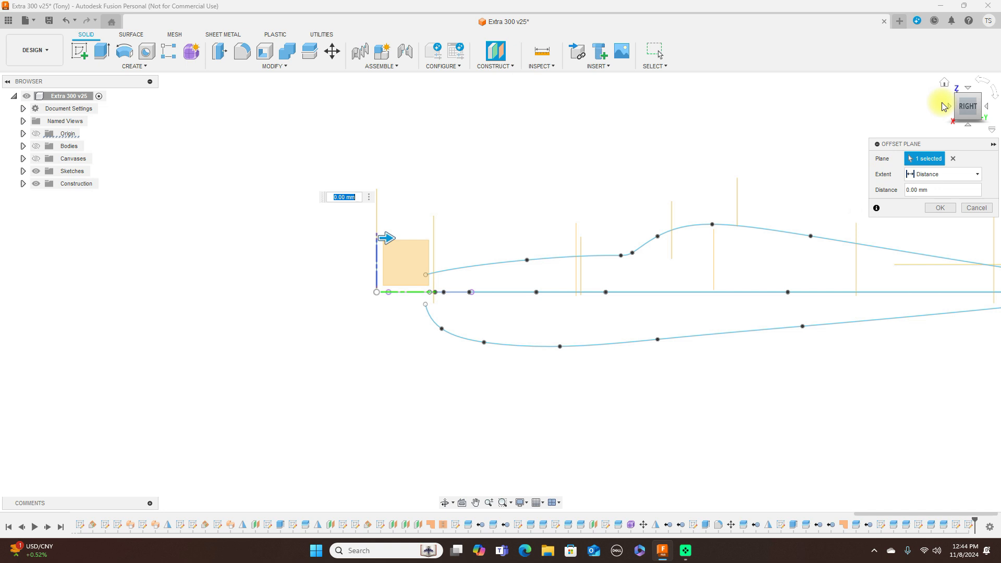
mouse_move(758, 97)
middle_down()
mouse_move(725, 113)
mouse_move(626, 101)
middle_up()
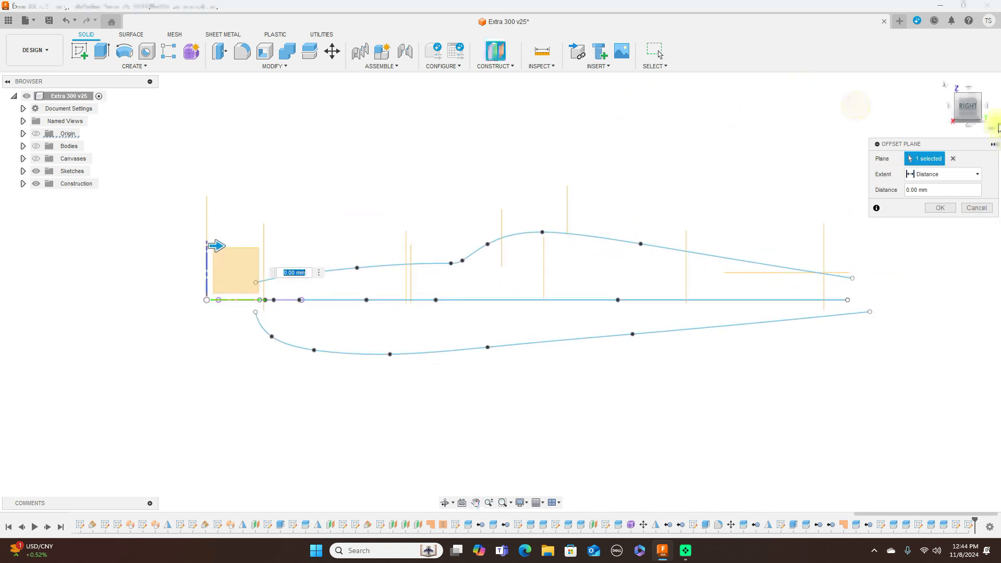
shift+middle_drag(971, 111, 809, 140)
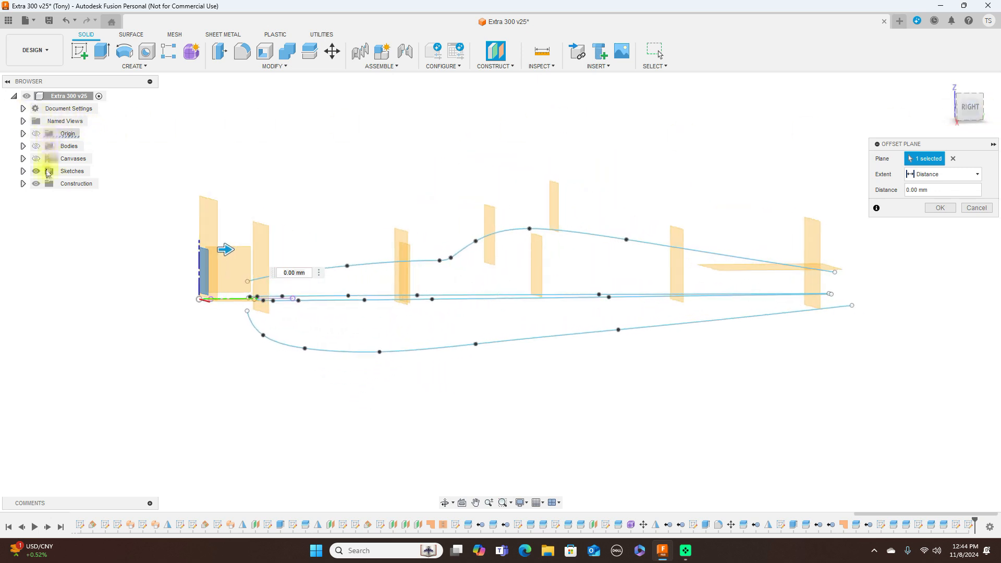
click(22, 184)
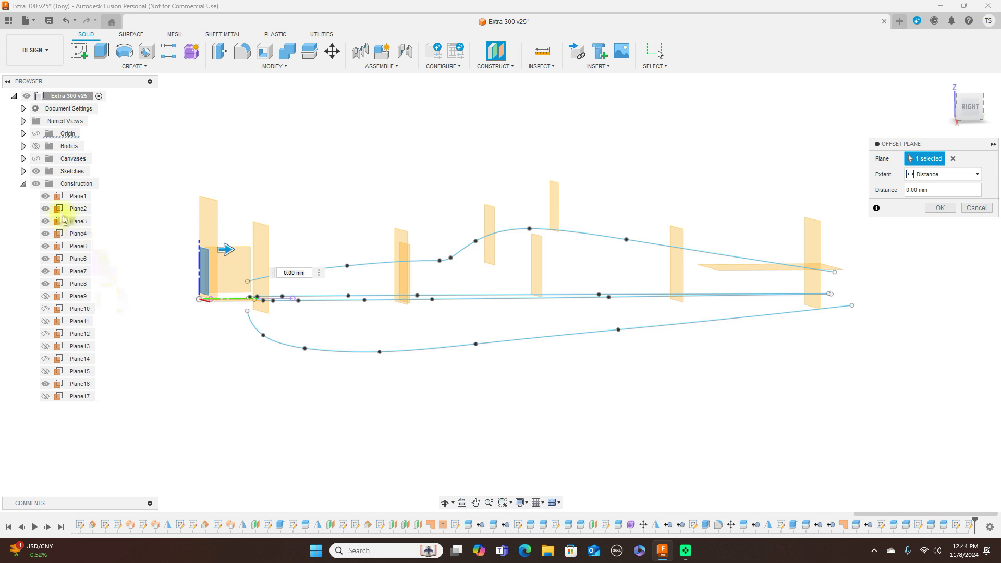
drag(969, 107, 795, 213)
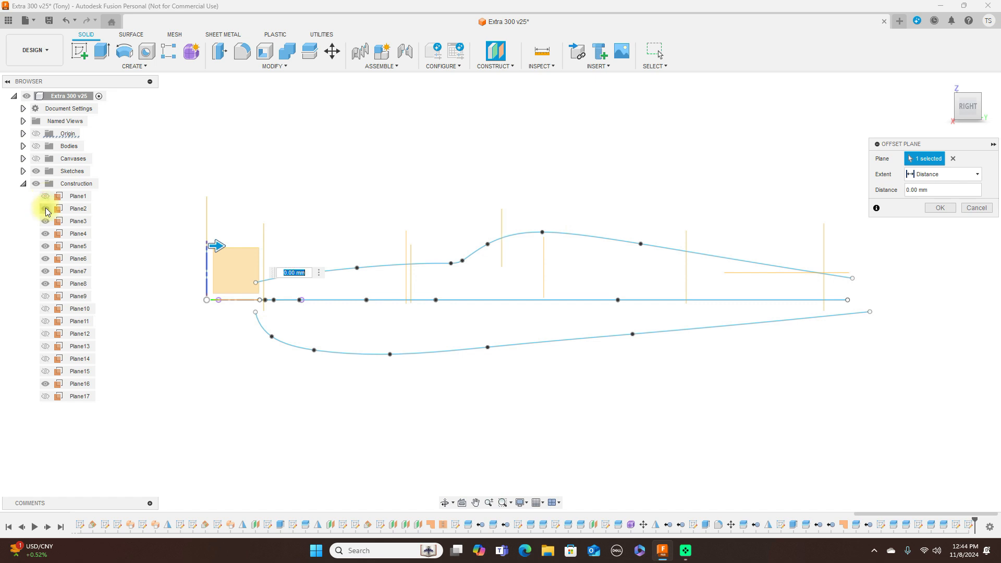
click(46, 208)
click(46, 209)
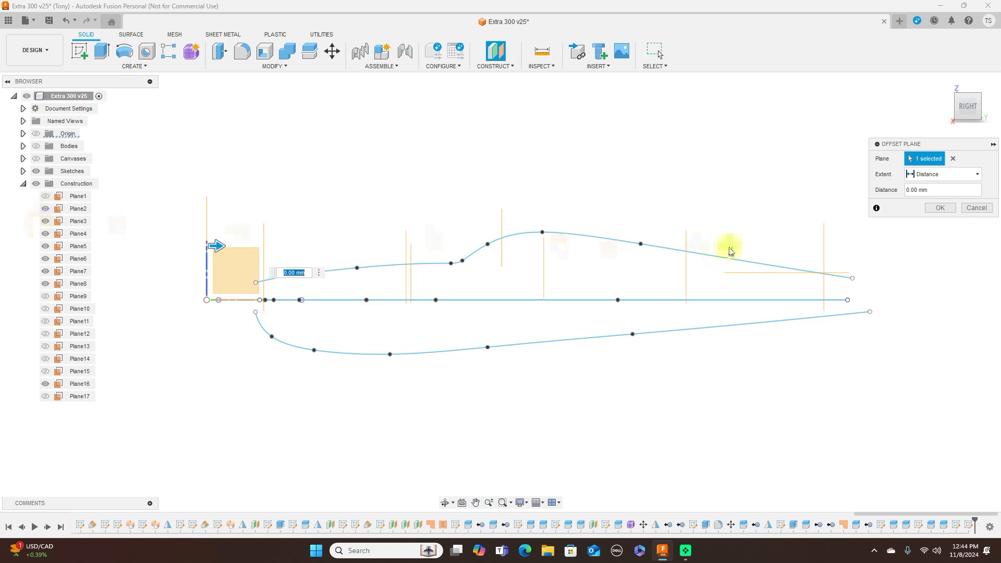
click(969, 208)
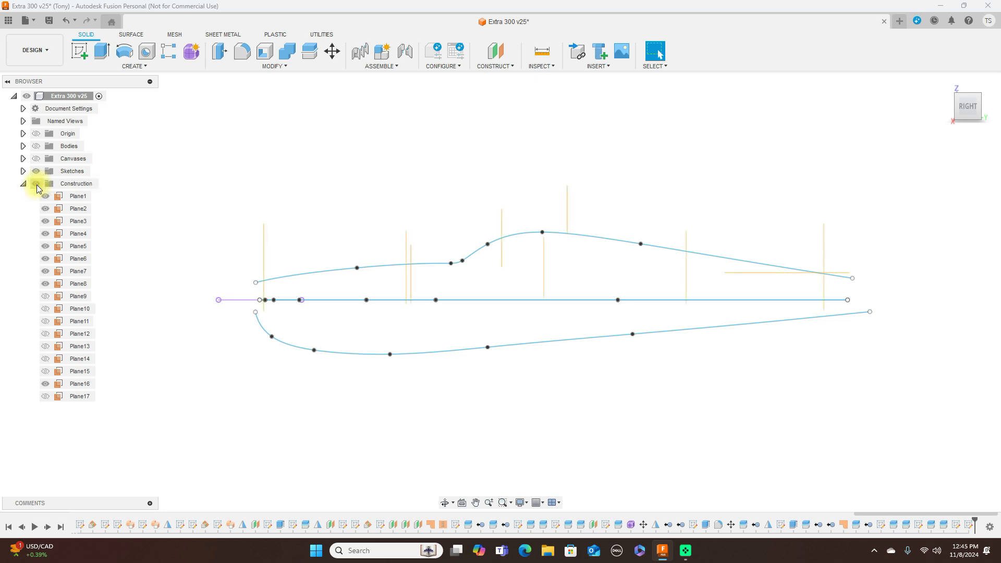
Toggle the construction planes one by one to identify them, and hide Plane3, Plane6 and Plane8
click(45, 197)
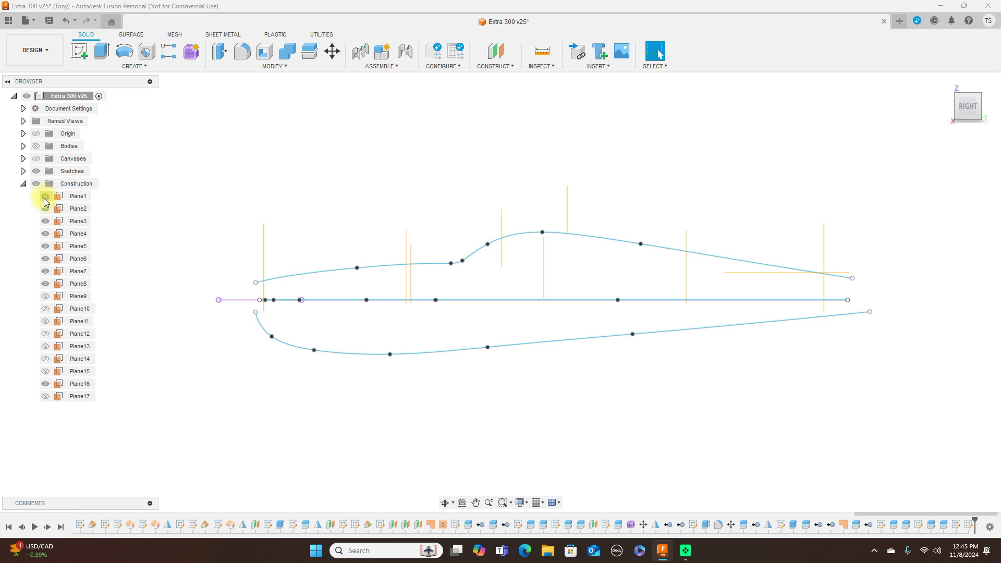
click(45, 209)
click(46, 222)
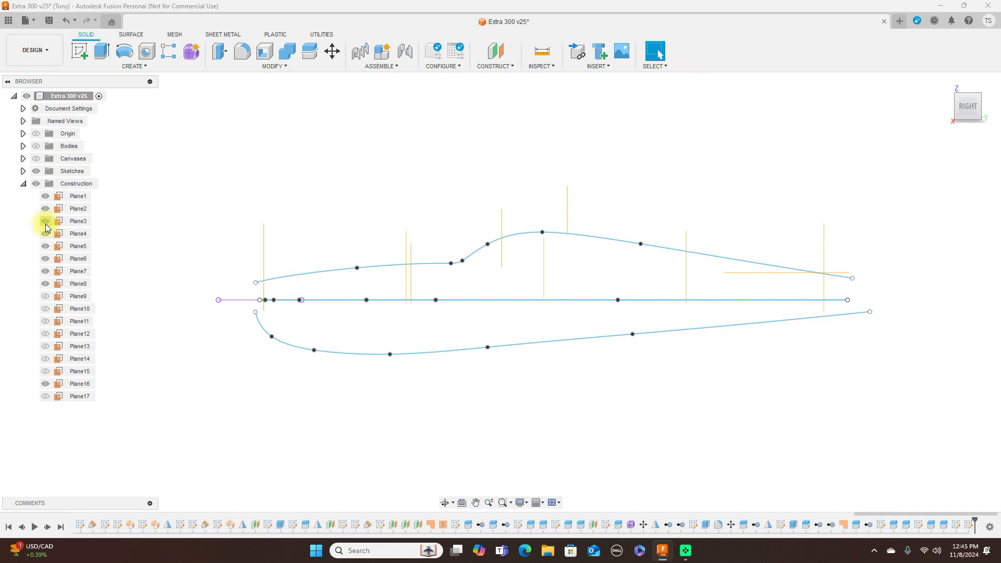
click(46, 236)
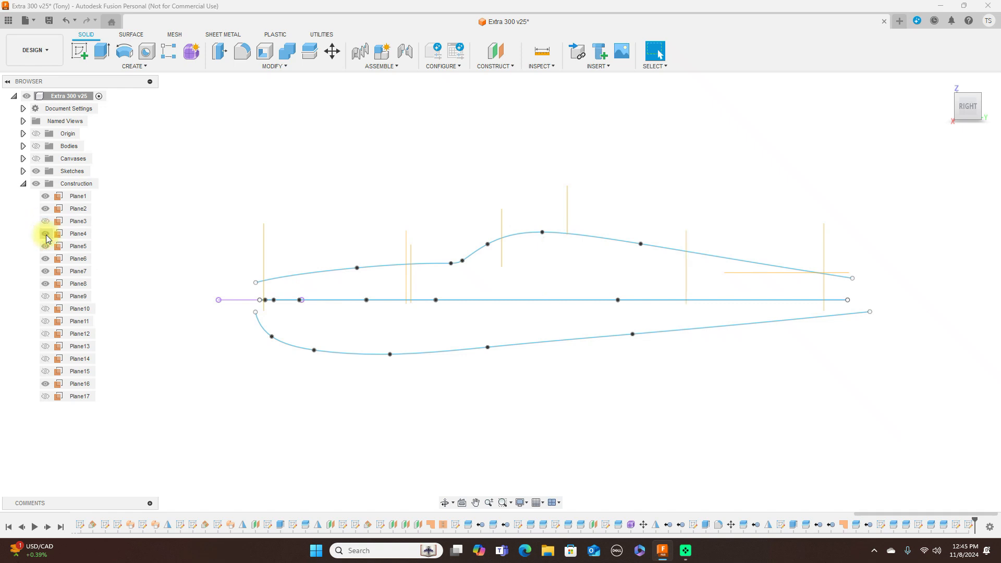
click(47, 251)
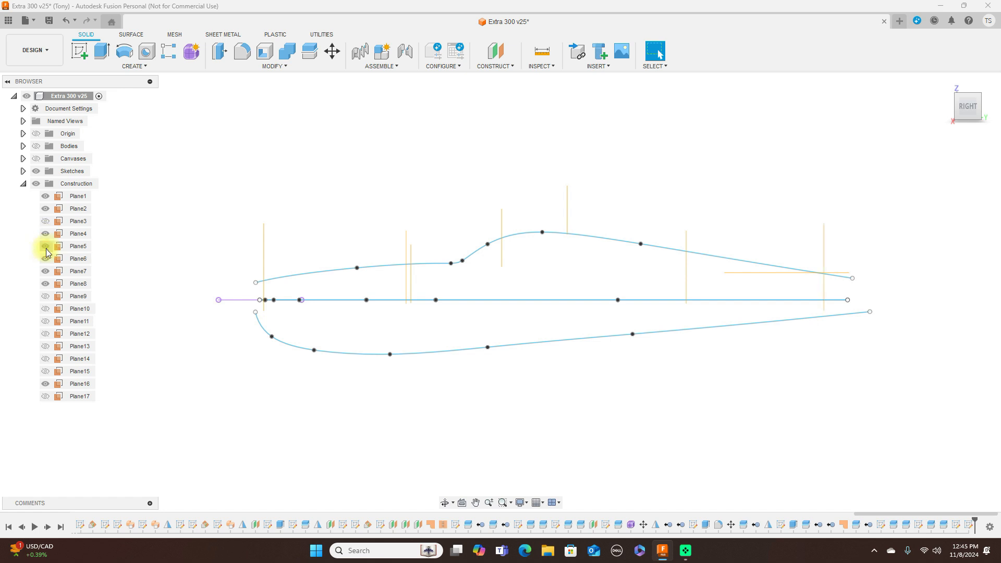
click(45, 260)
click(47, 271)
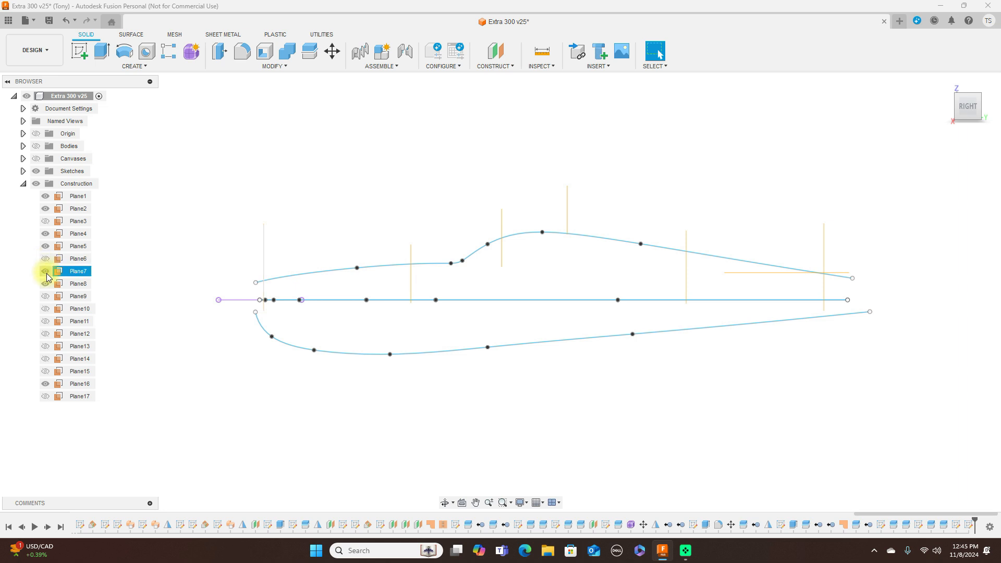
click(46, 275)
click(49, 285)
click(47, 284)
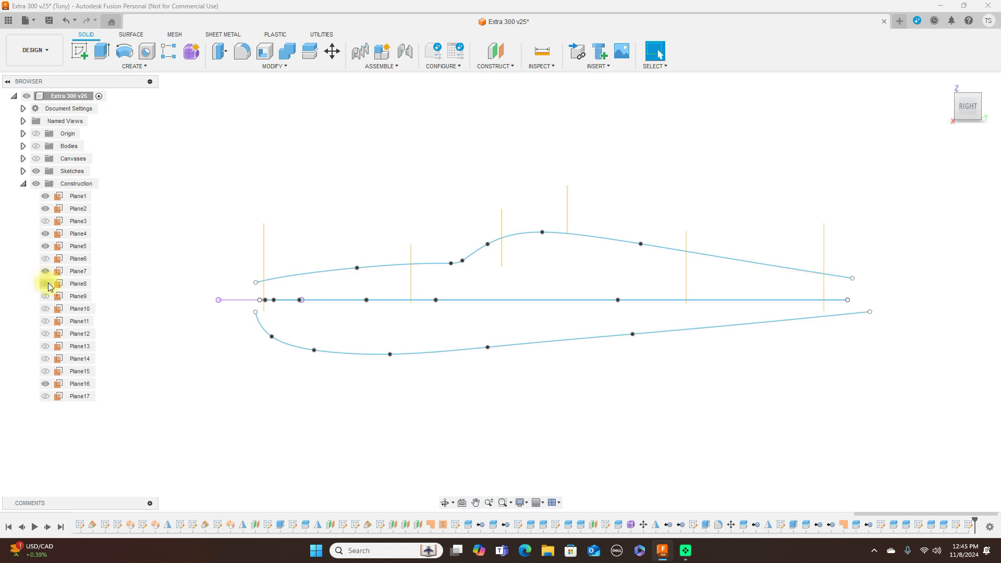
click(46, 384)
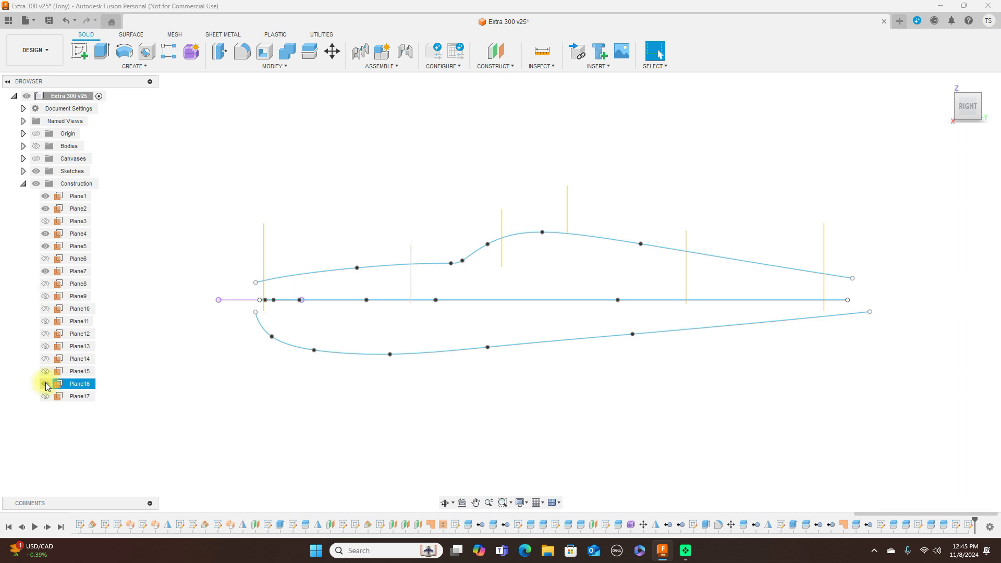
click(46, 384)
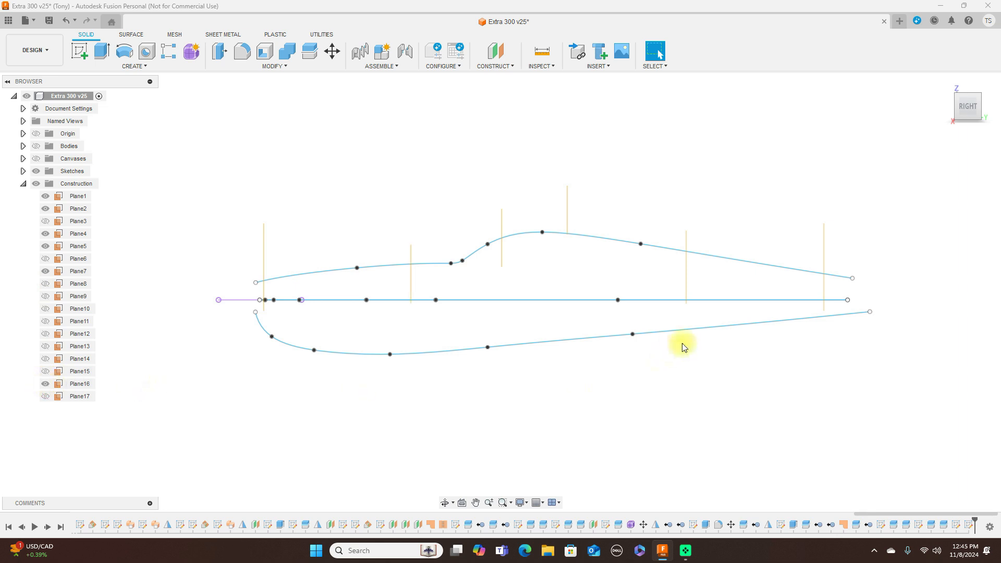
Rename the construction plane at the tail end of the fuselage, Plane5, as p1
mouse_move(958, 111)
mouse_down()
mouse_move(968, 109)
mouse_move(11, 123)
mouse_move(20, 121)
mouse_up()
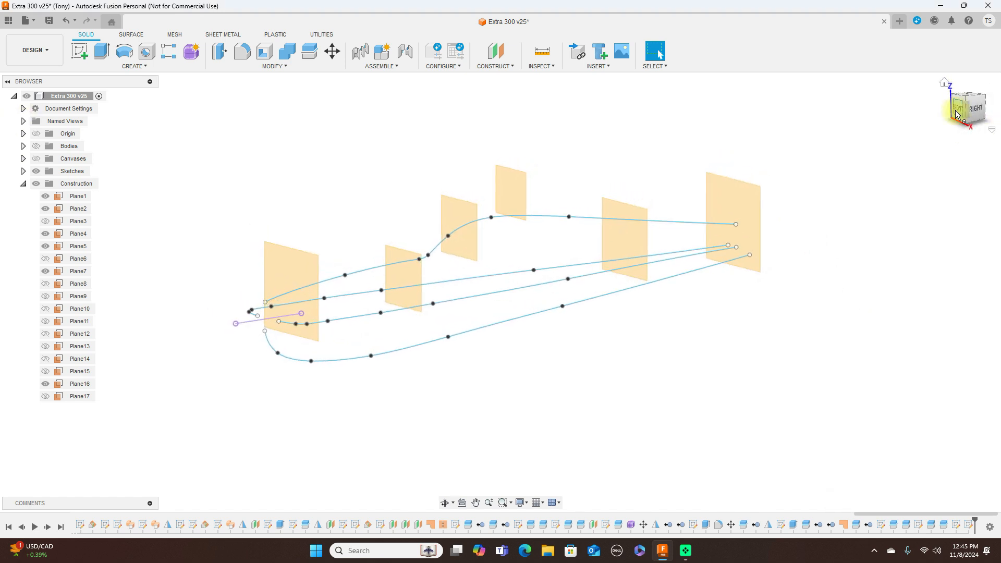
click(746, 204)
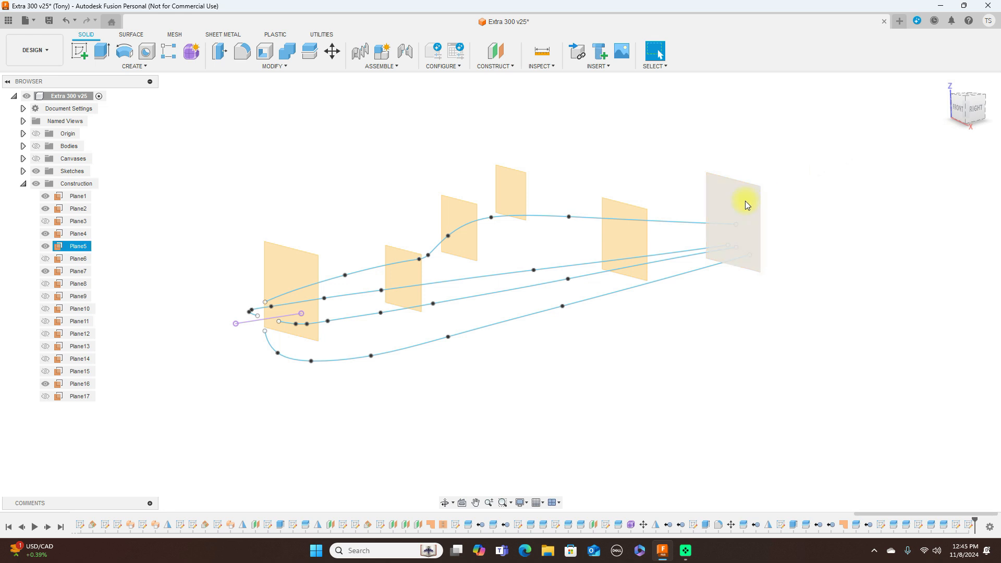
double_click(82, 248)
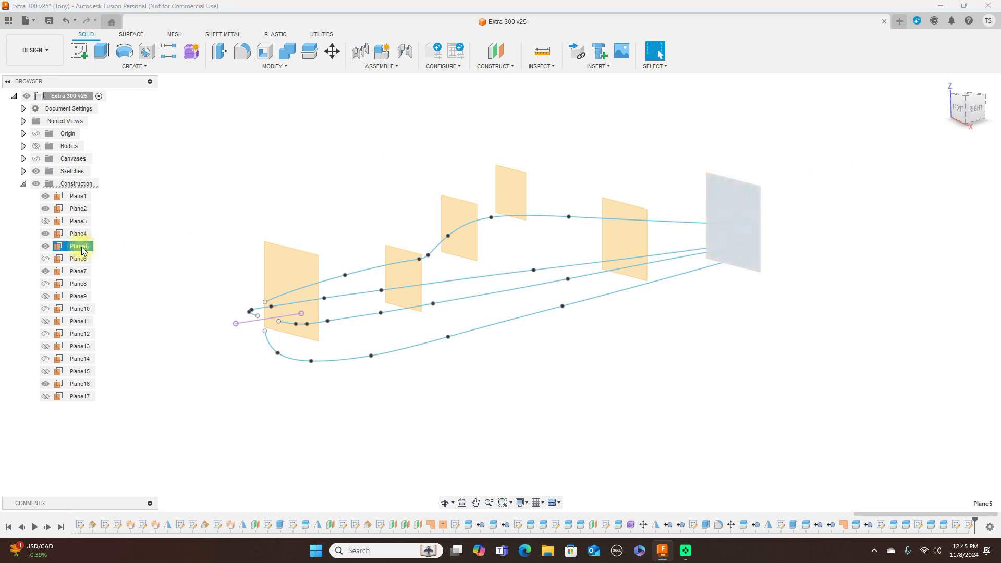
key(BackSpace)
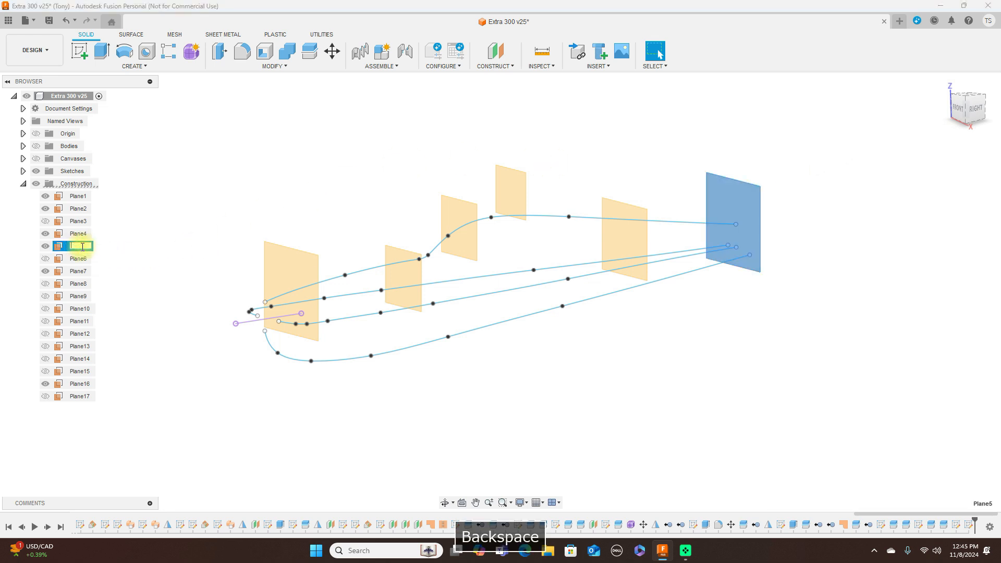
text(p1)
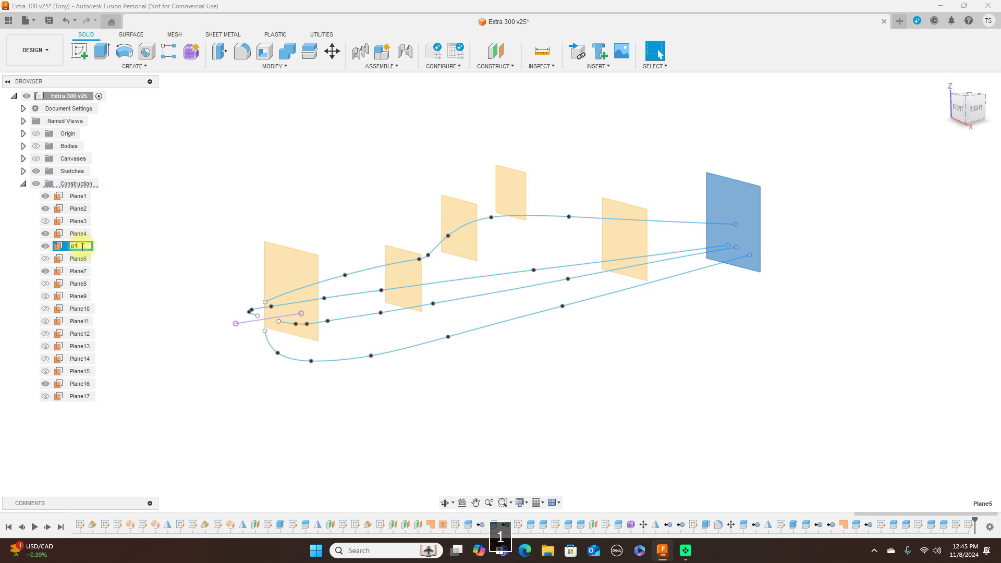
key(Return)
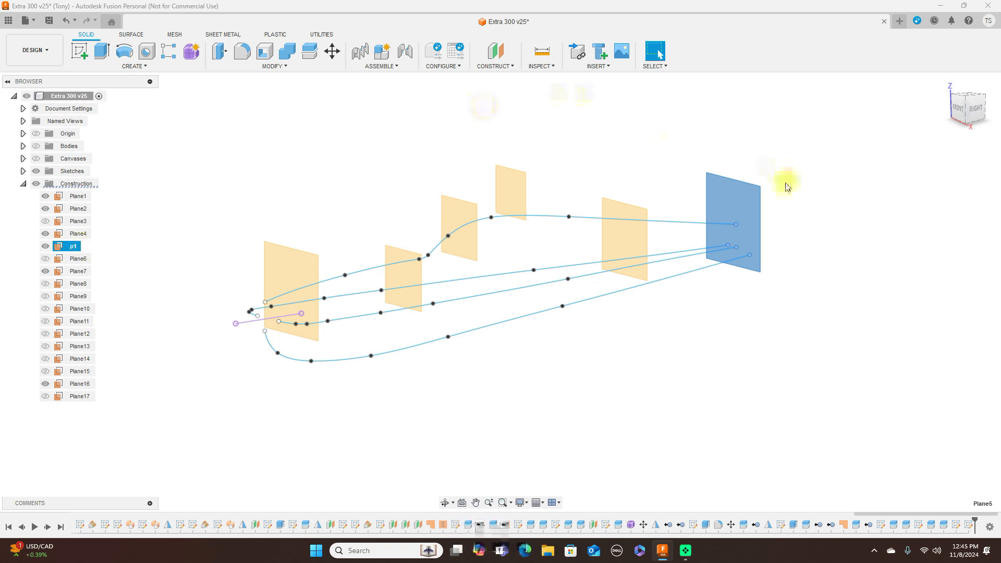
Rename Plane4, the construction plane next forward from the tail, as p2
click(73, 237)
key(BackSpace)
text(p2)
click(353, 168)
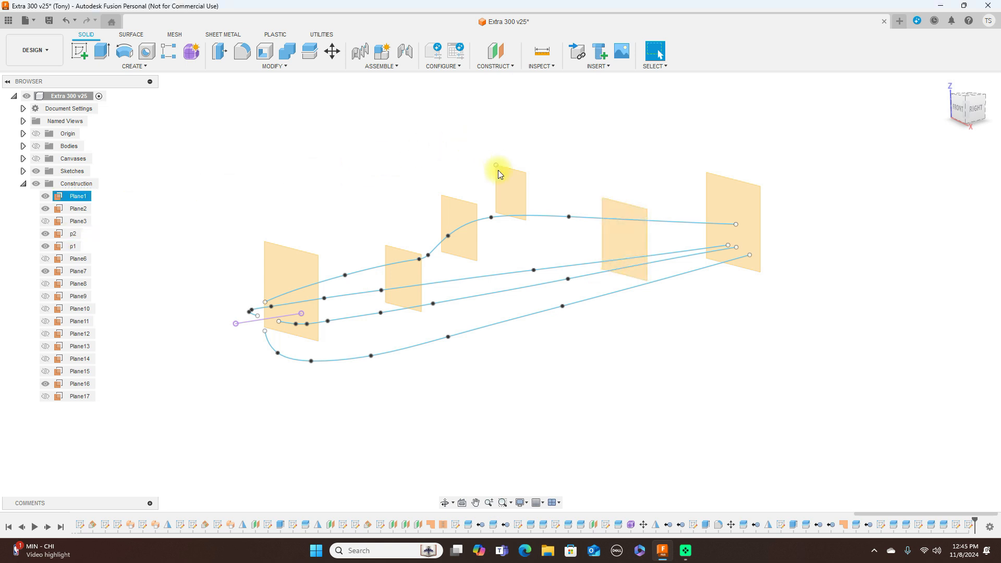
Rename Plane1, the construction plane at the top of the canopy, as p3
click(83, 197)
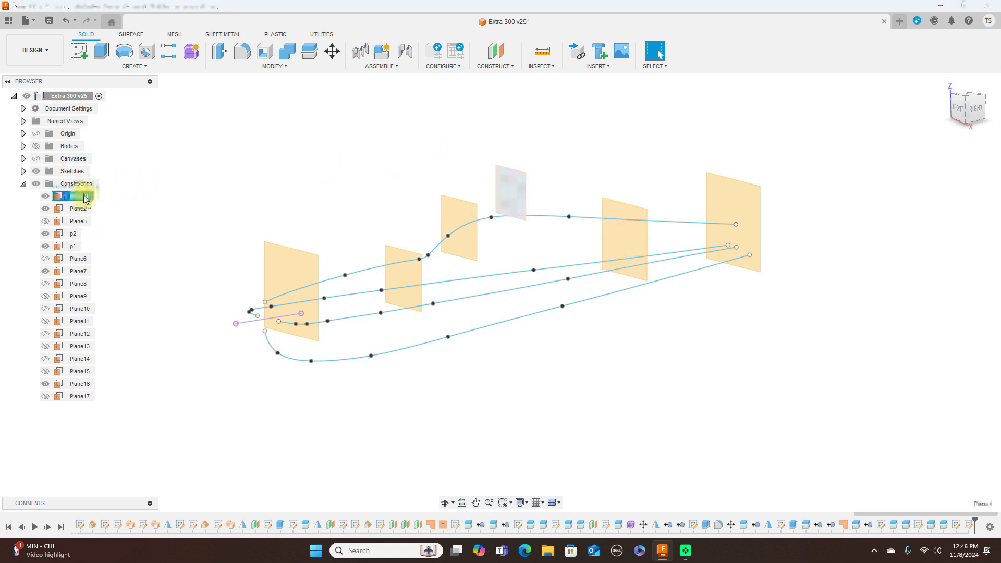
double_click(84, 196)
key(BackSpace)
text(p)
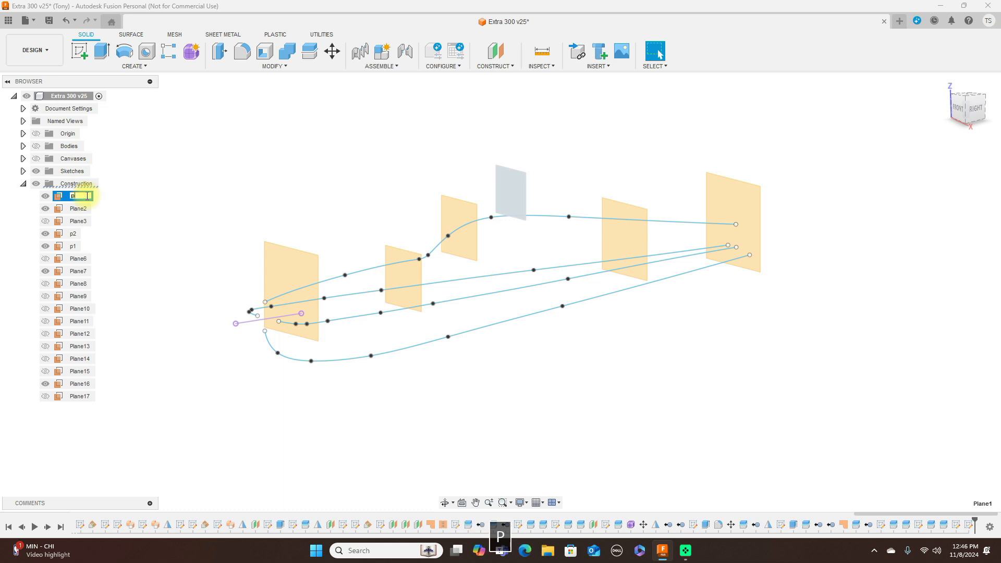
text(3)
key(Return)
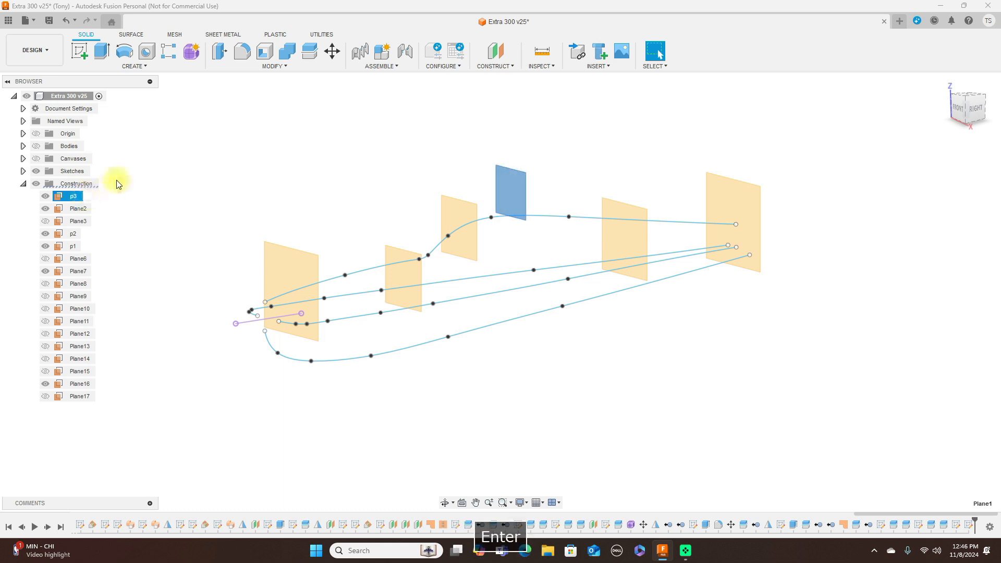
Rename Plane2, the construction plane across the canopy's front slope, as p4
click(387, 178)
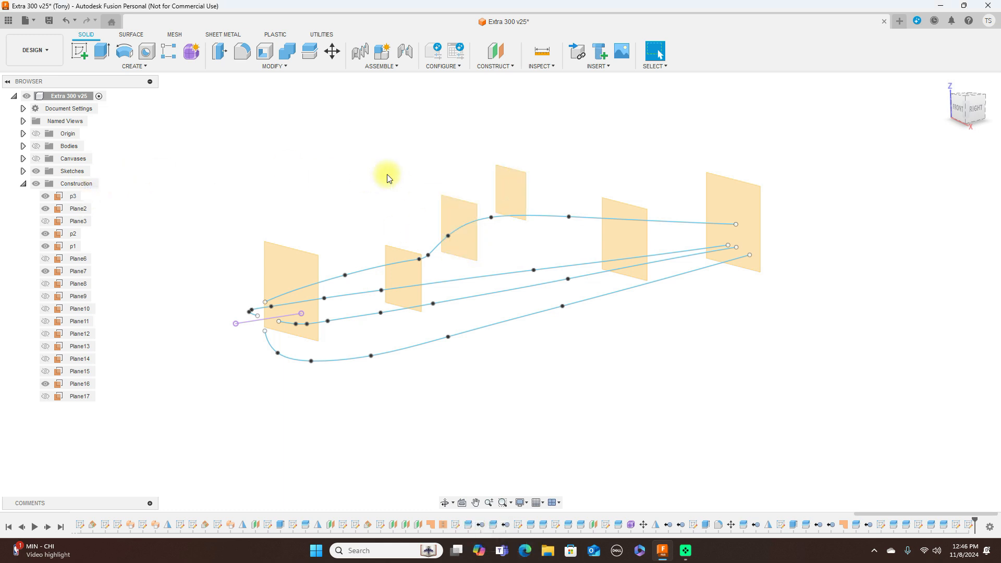
click(78, 209)
click(78, 208)
key(BackSpace)
text(P)
key(Return)
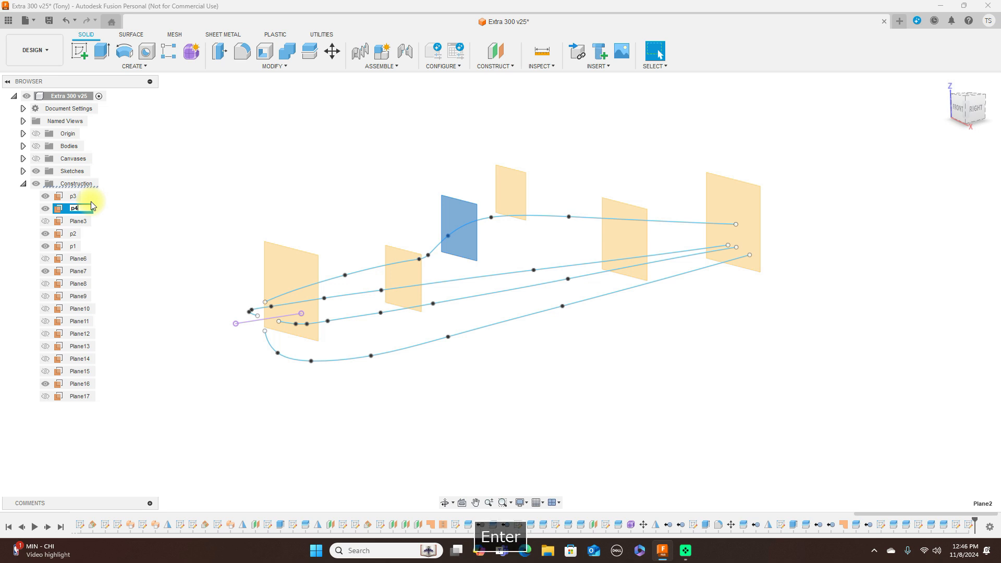
click(234, 163)
Rename Plane16, the construction plane just ahead of the canopy, as p5
click(400, 274)
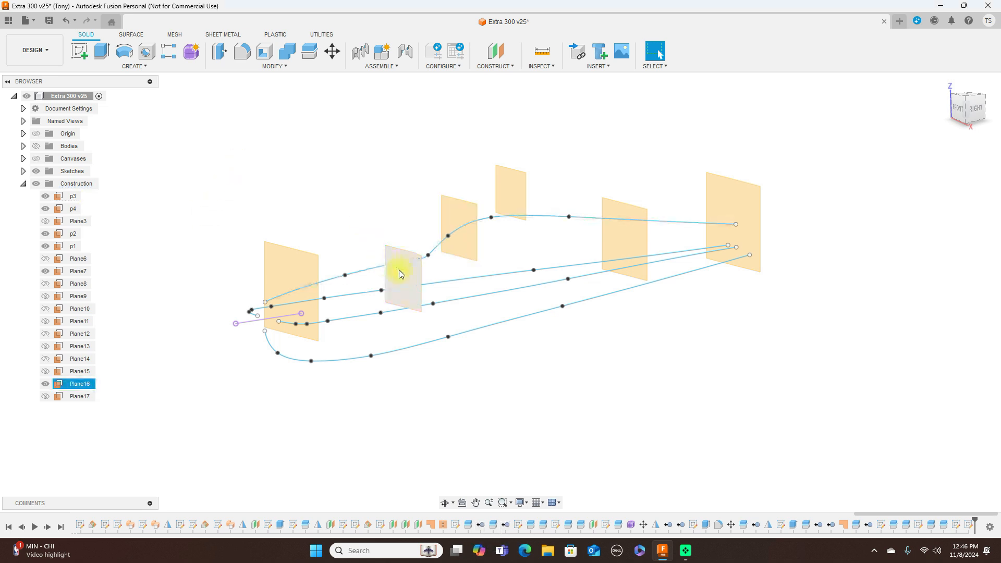
click(79, 384)
key(BackSpace)
text(p)
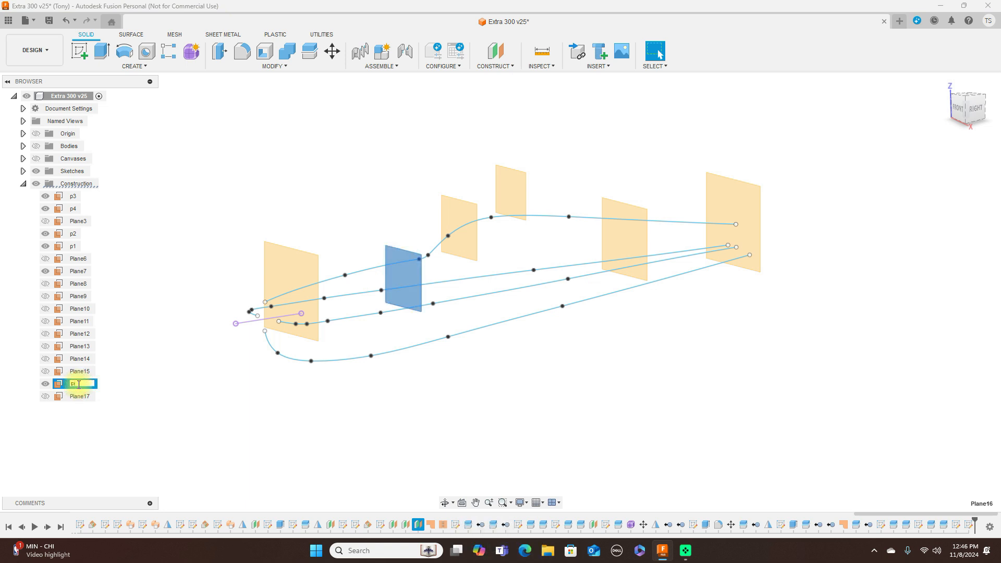
text(5)
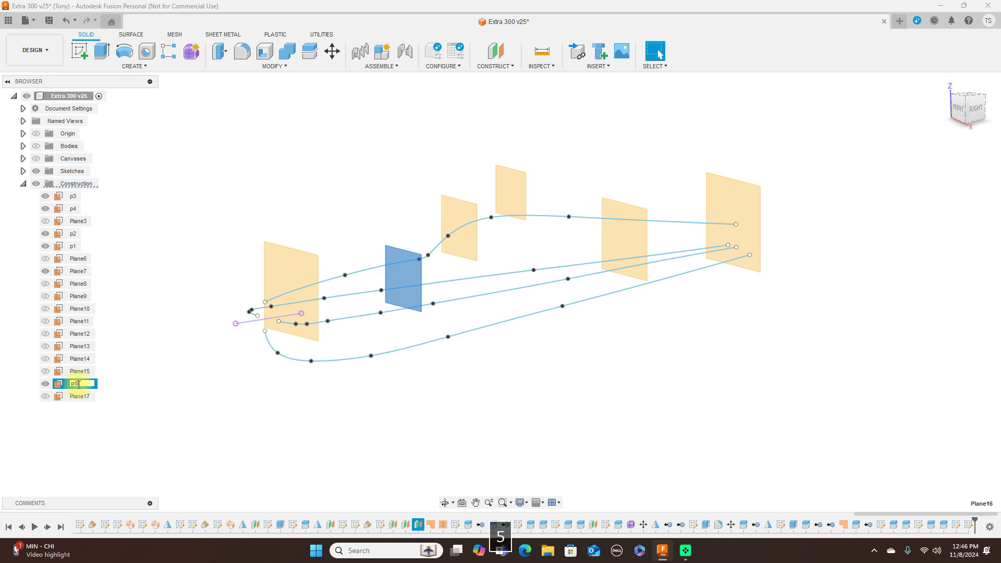
key(Return)
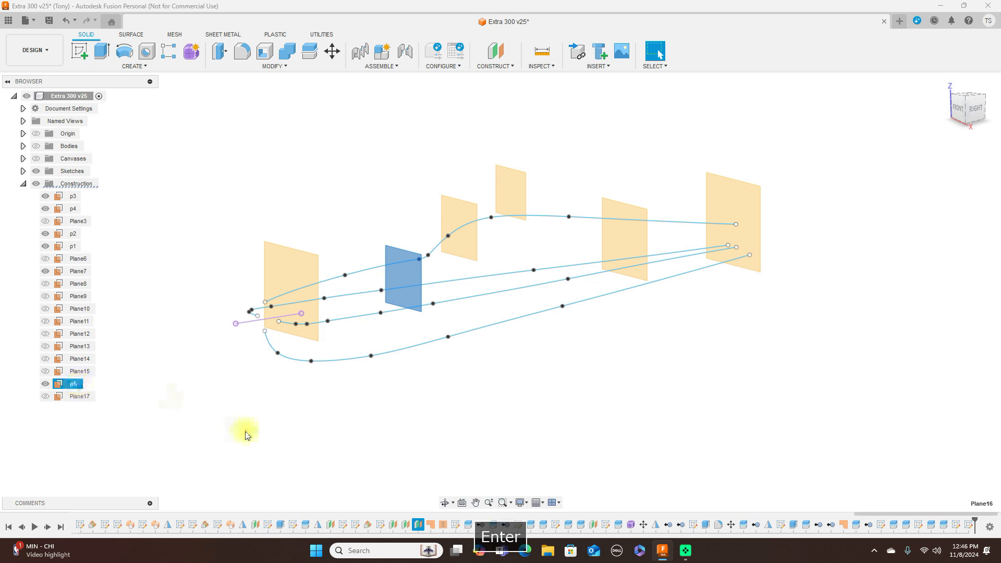
Rename Plane7, the construction plane at the nose of the fuselage, as p6
click(79, 272)
key(BackSpace)
text(p6)
key(Return)
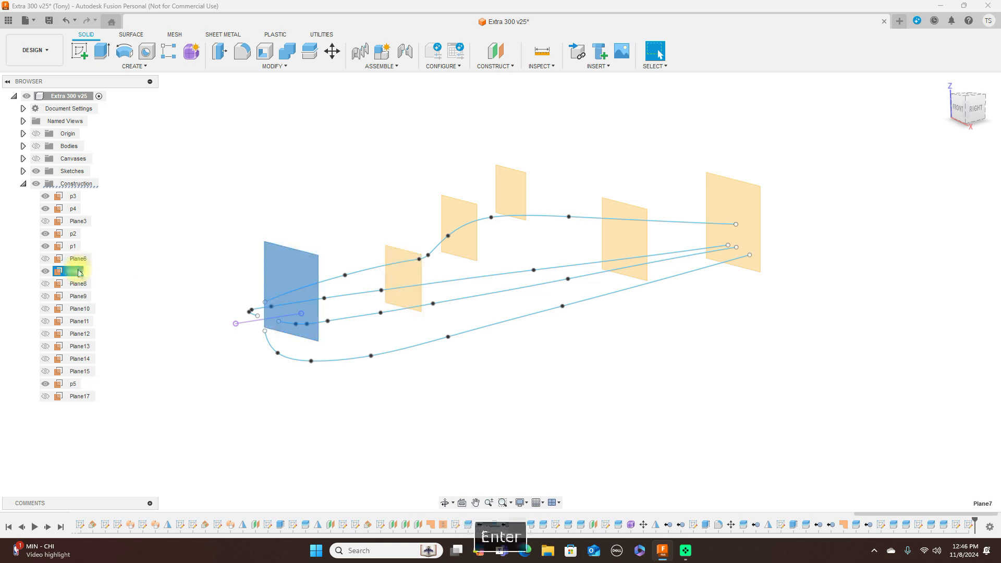
click(140, 252)
Hide construction planes p1 through p5, leaving only the nose plane p6 displayed
click(762, 229)
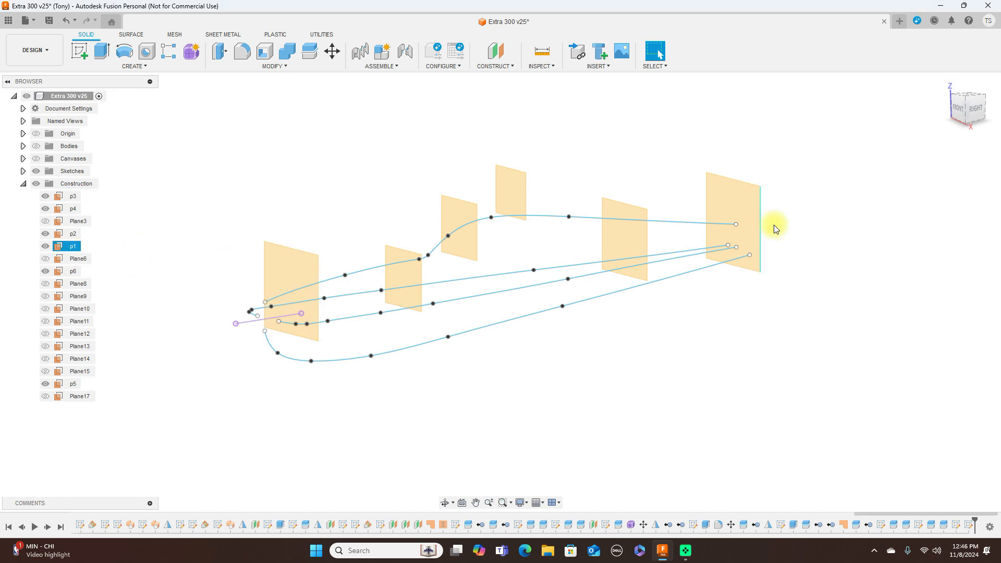
click(46, 246)
click(44, 234)
click(45, 196)
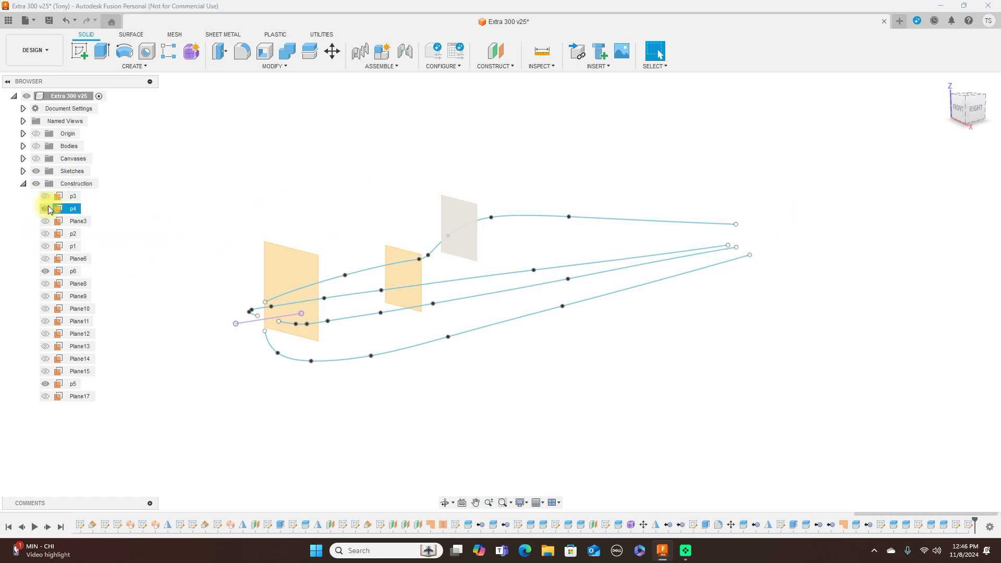
click(45, 209)
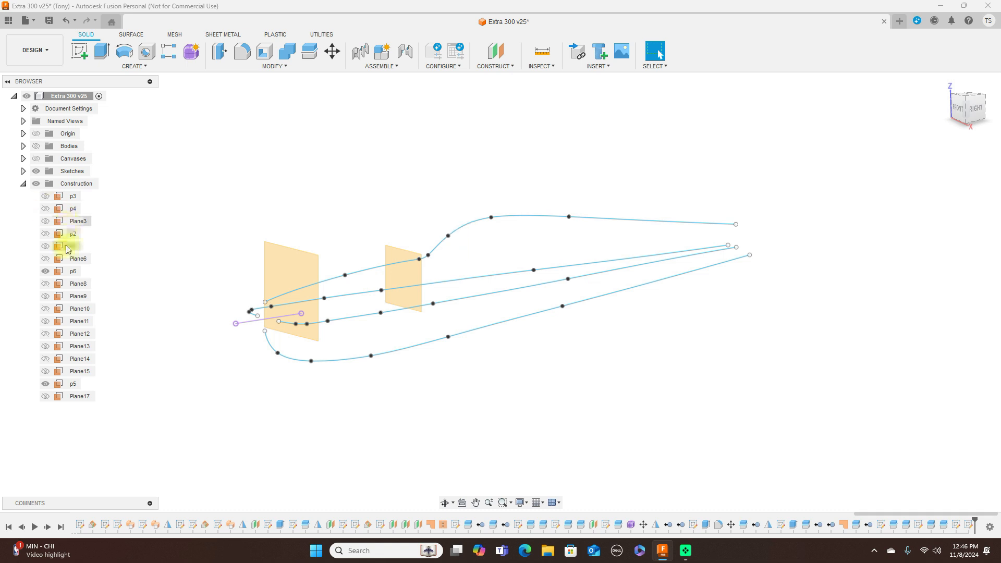
click(46, 384)
Start a new sketch on nose plane p6, seen from the front
click(973, 110)
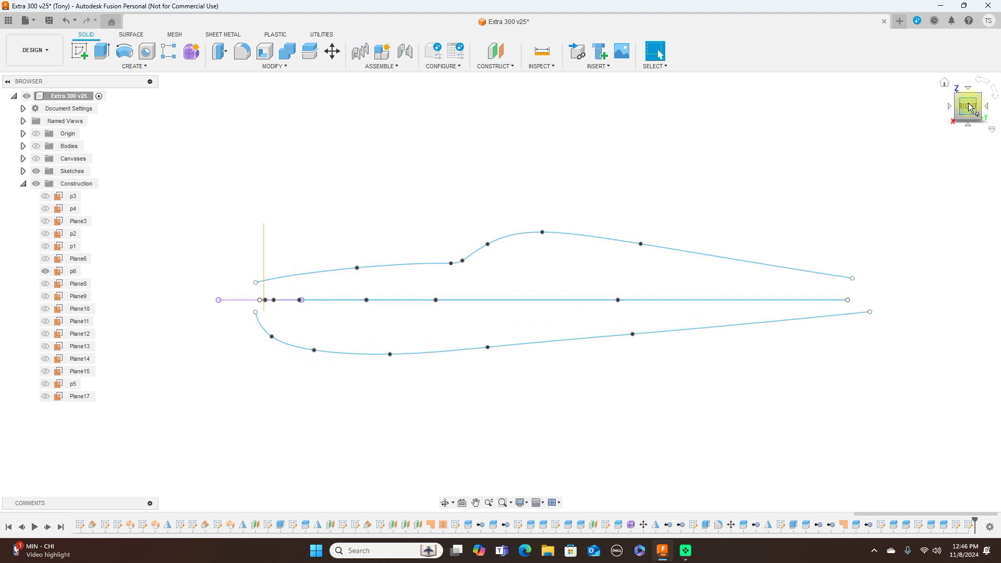
click(950, 110)
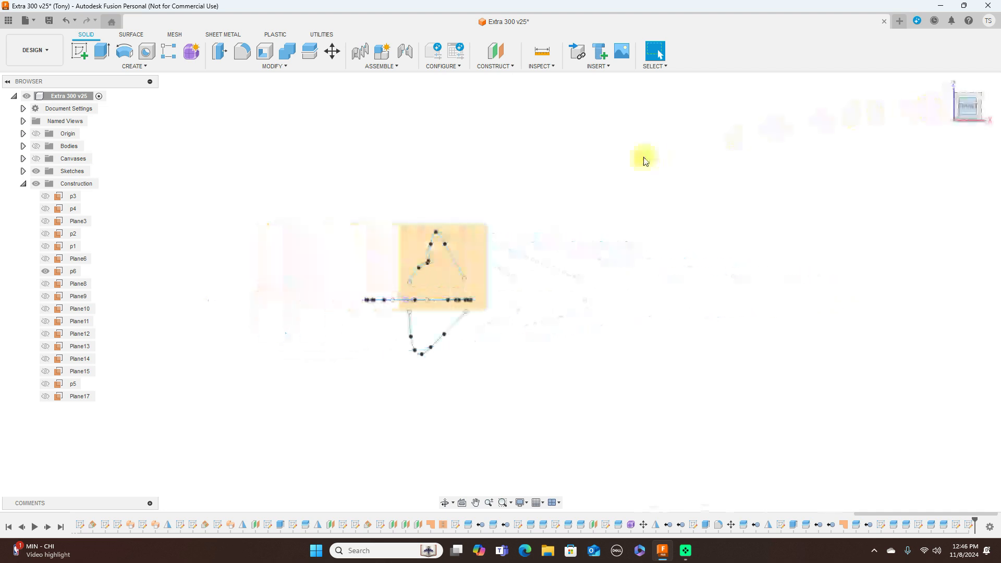
click(528, 228)
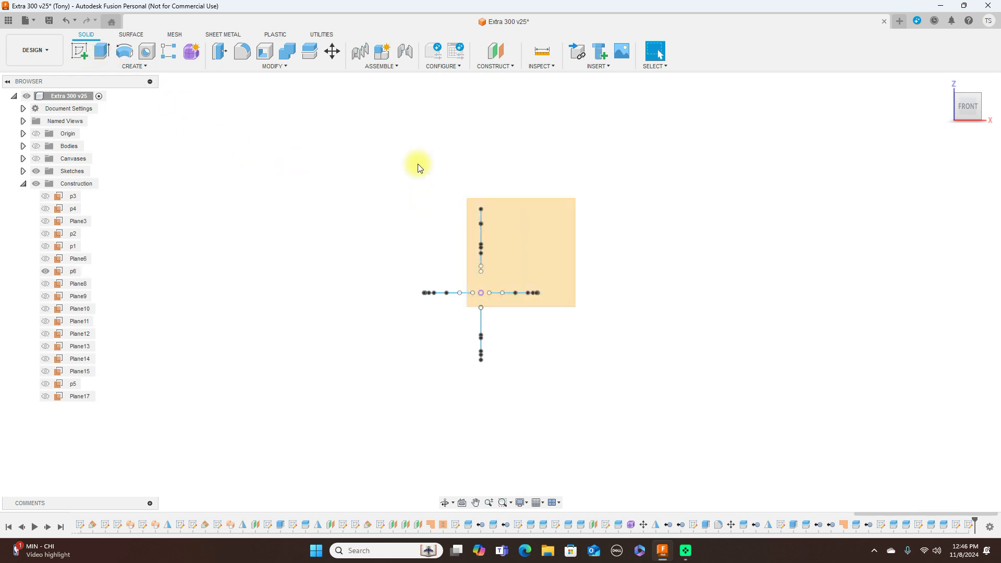
click(505, 216)
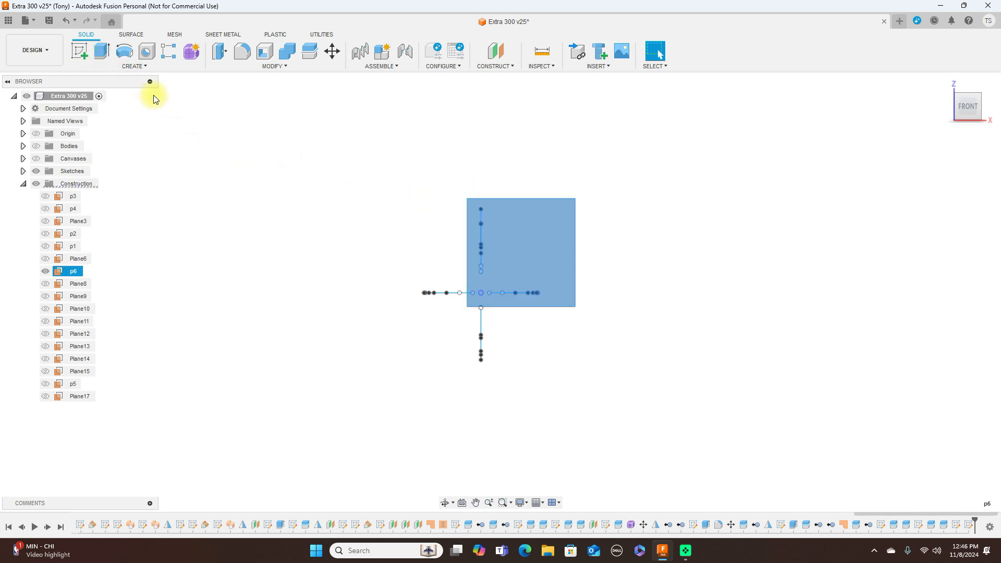
click(82, 52)
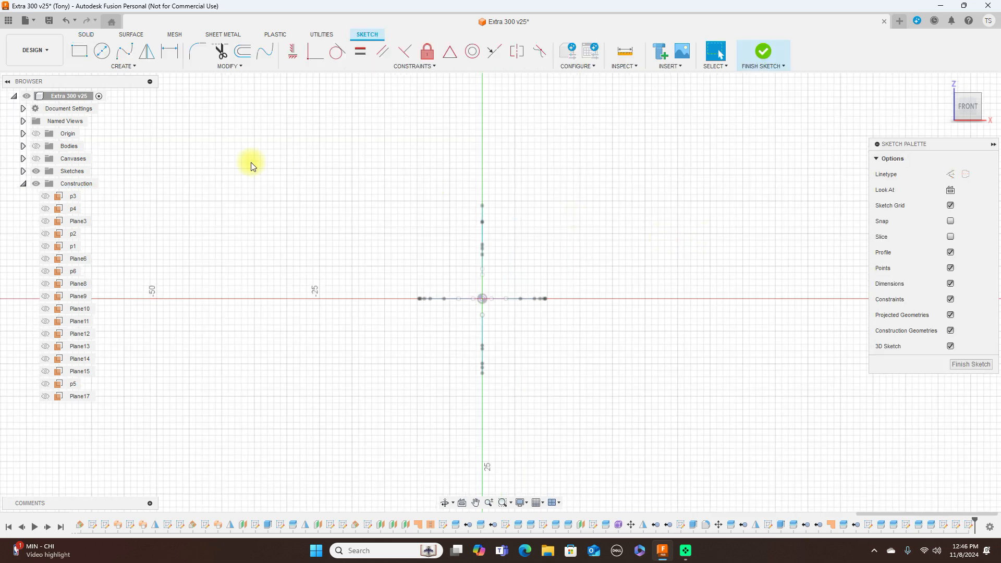
Intersect the upper, lower and both side outline splines with the sketch plane to create four section points
click(130, 66)
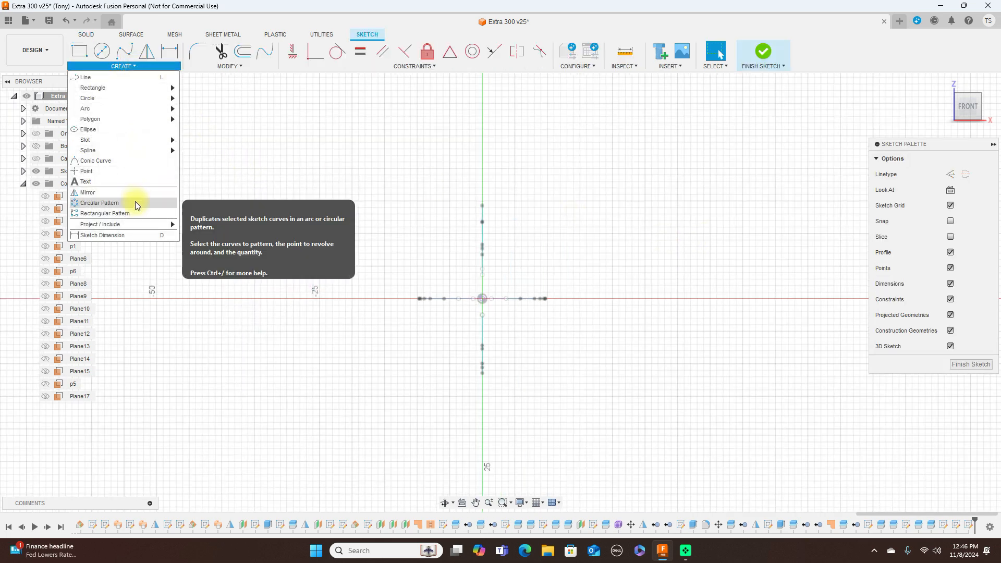
mouse_move(141, 224)
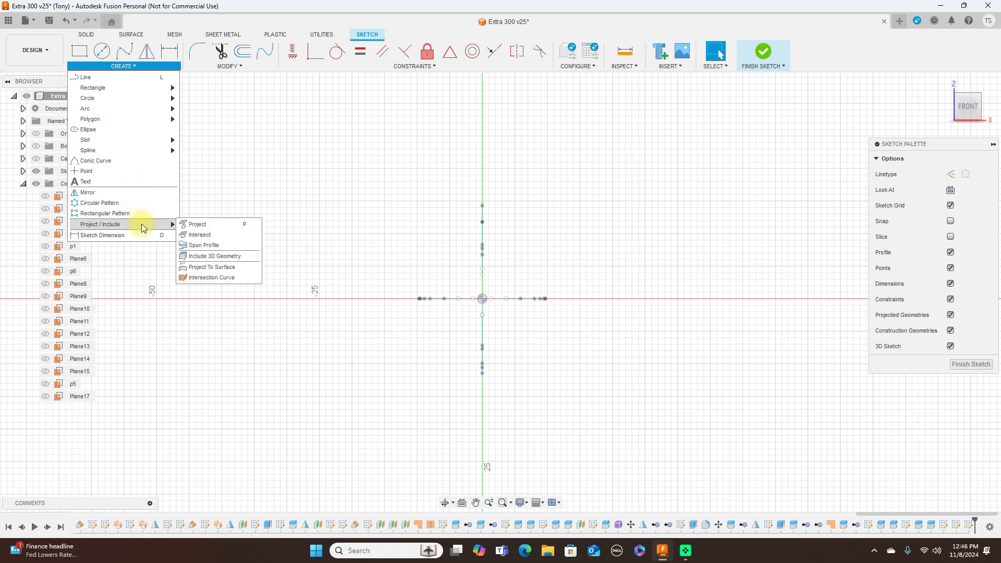
click(199, 234)
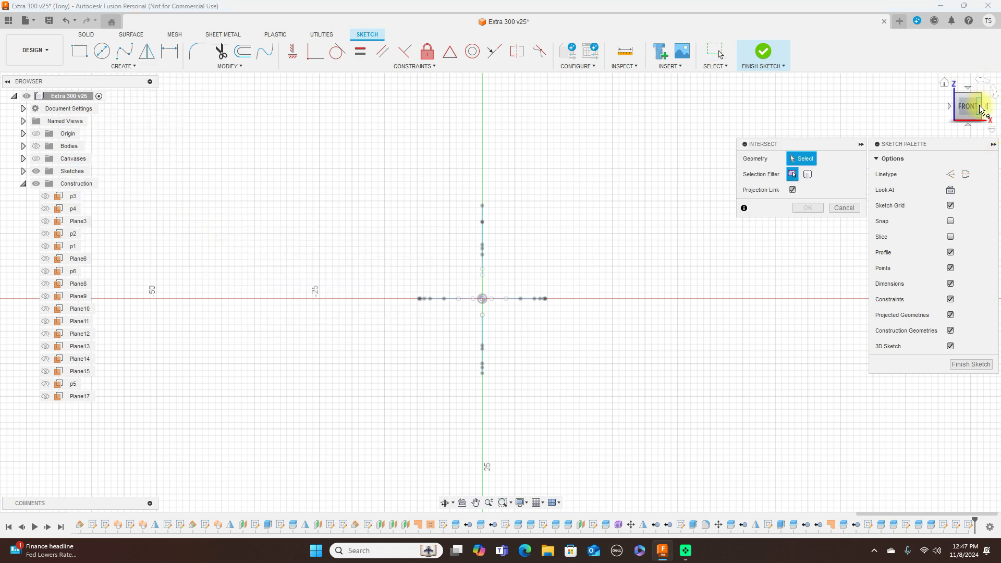
mouse_move(978, 111)
mouse_down()
mouse_move(941, 107)
mouse_move(928, 123)
mouse_move(938, 121)
mouse_up()
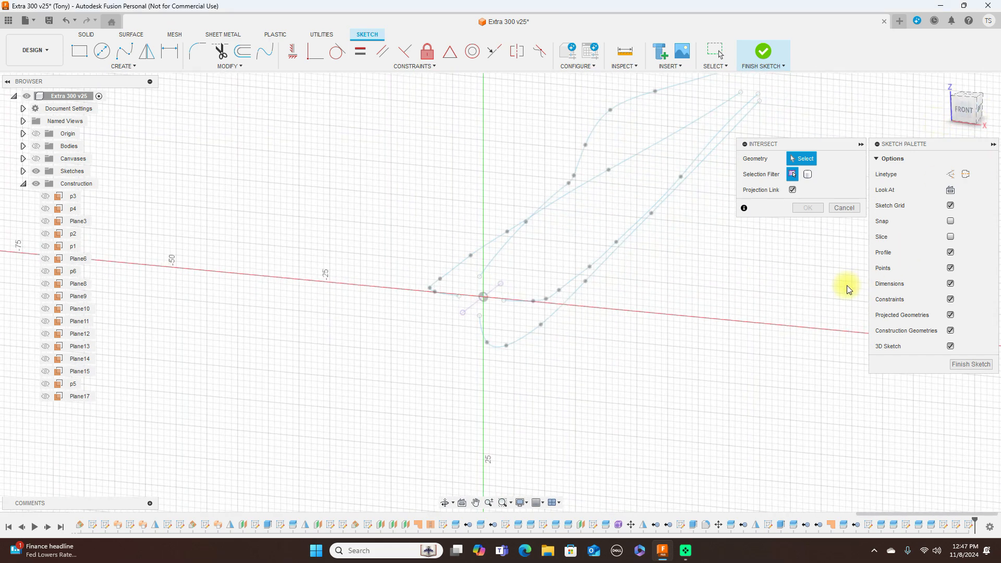
click(506, 246)
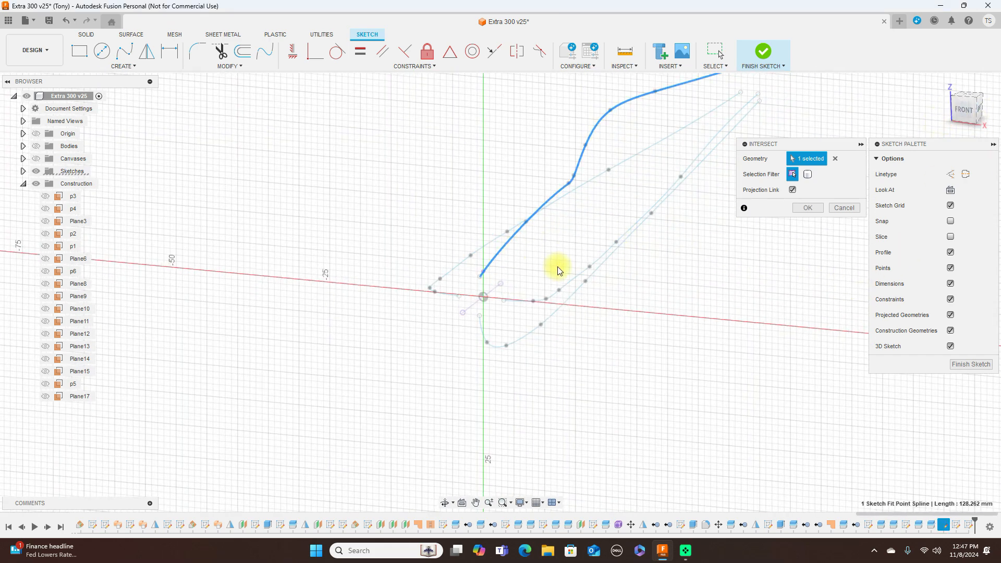
click(569, 281)
click(566, 297)
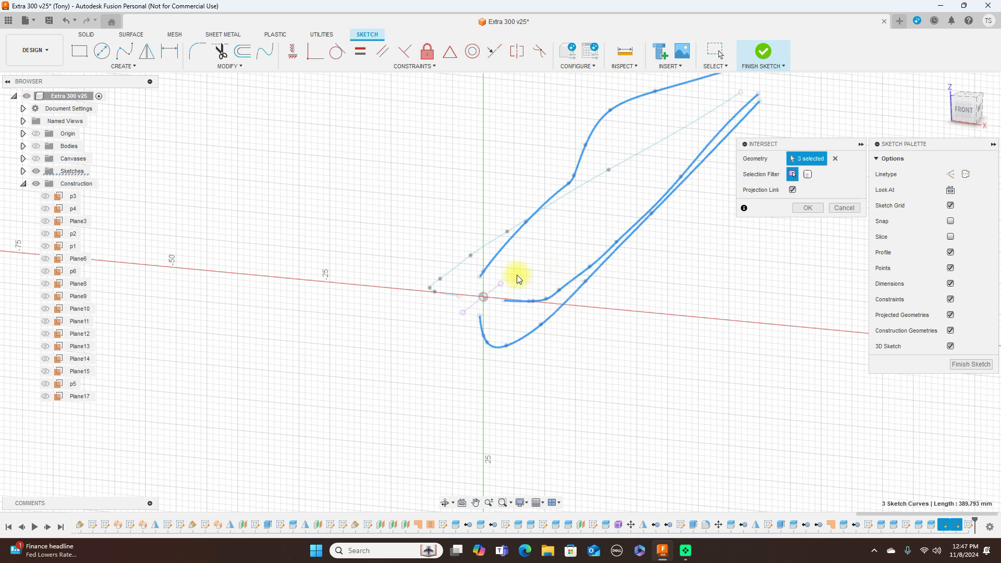
click(493, 249)
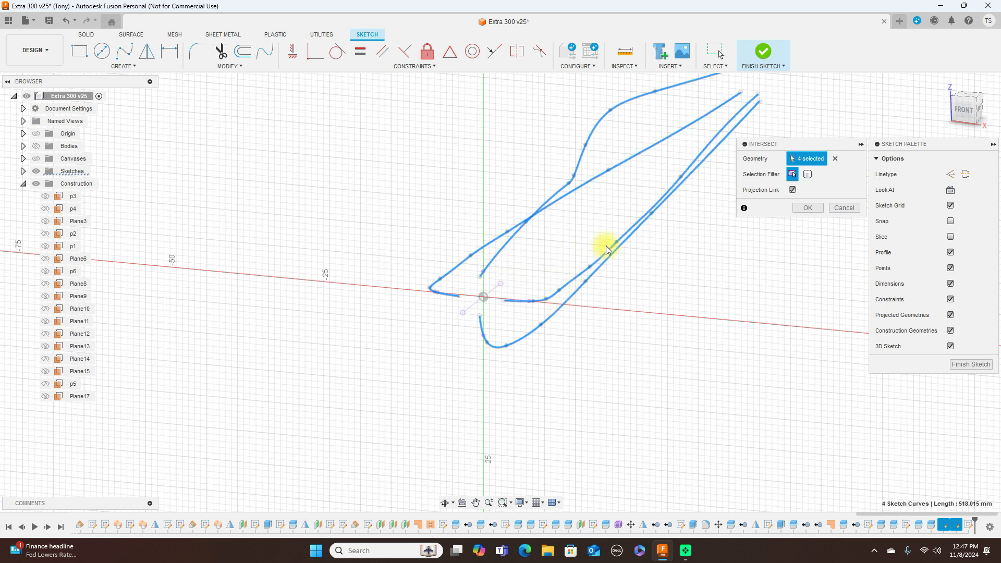
click(806, 208)
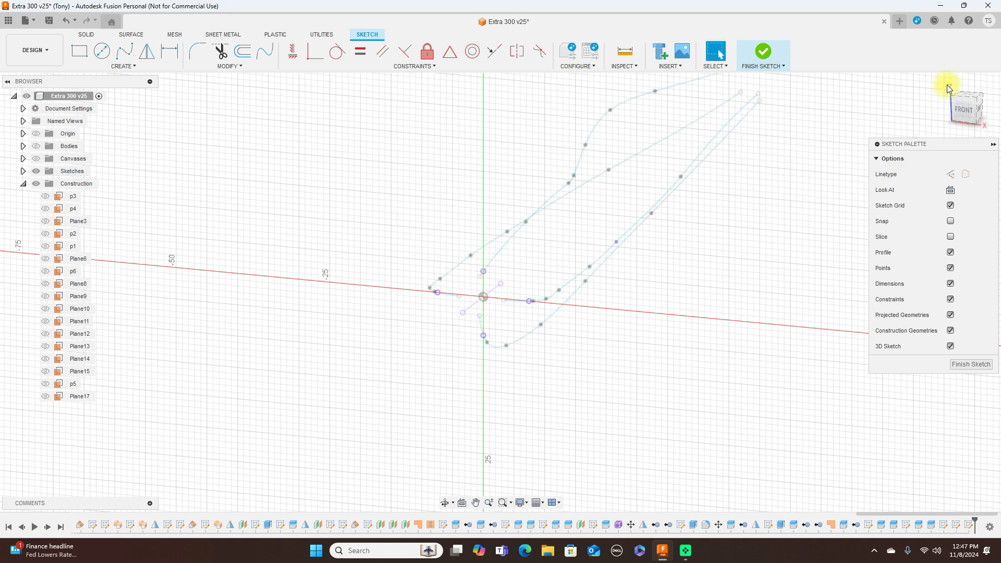
Draw a closed fit point spline through the four intersection points as the nose cross-section and finish the sketch
scroll(443, 164, up, 2)
middle_drag(449, 156, 398, 123)
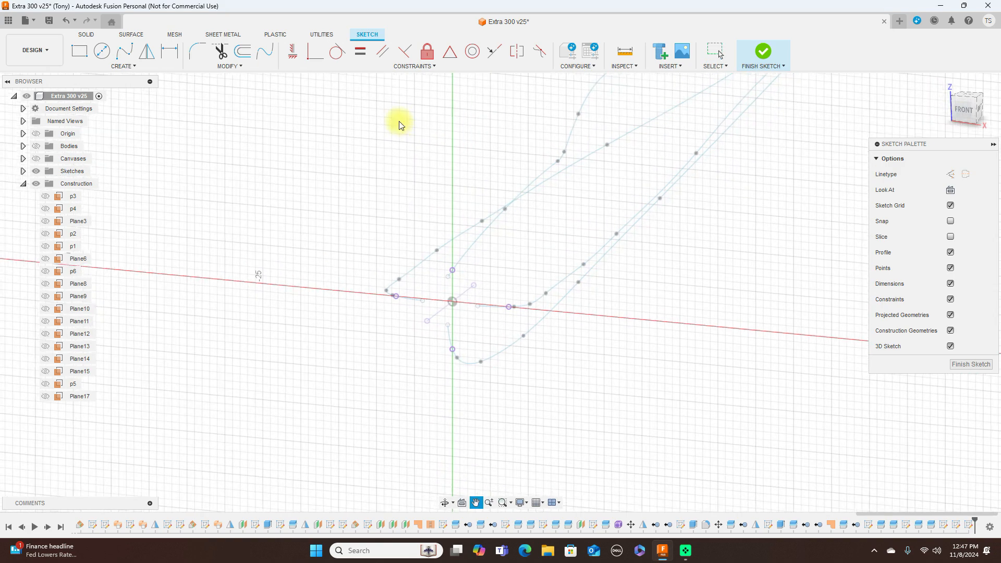
click(125, 52)
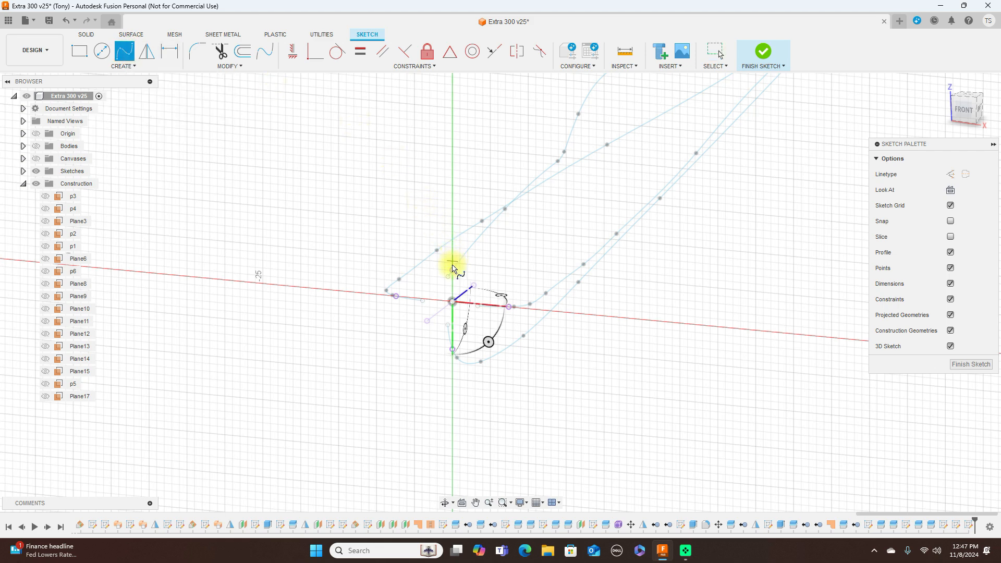
click(453, 271)
click(509, 307)
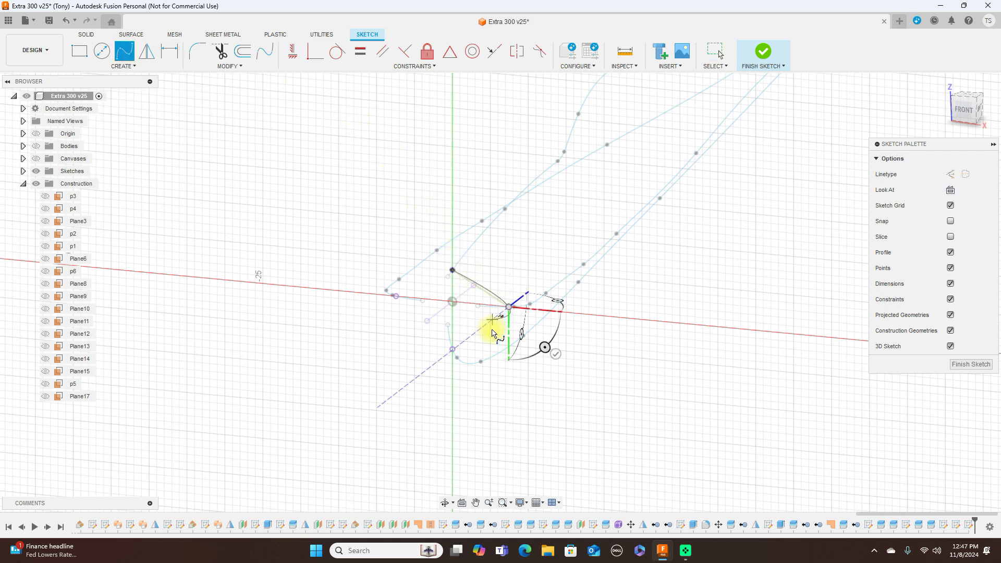
click(453, 347)
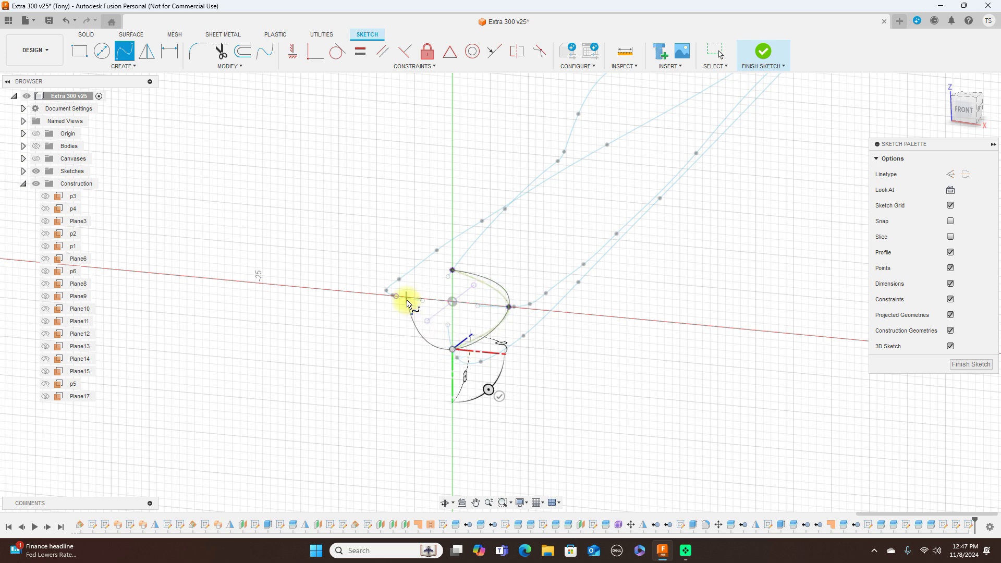
click(396, 300)
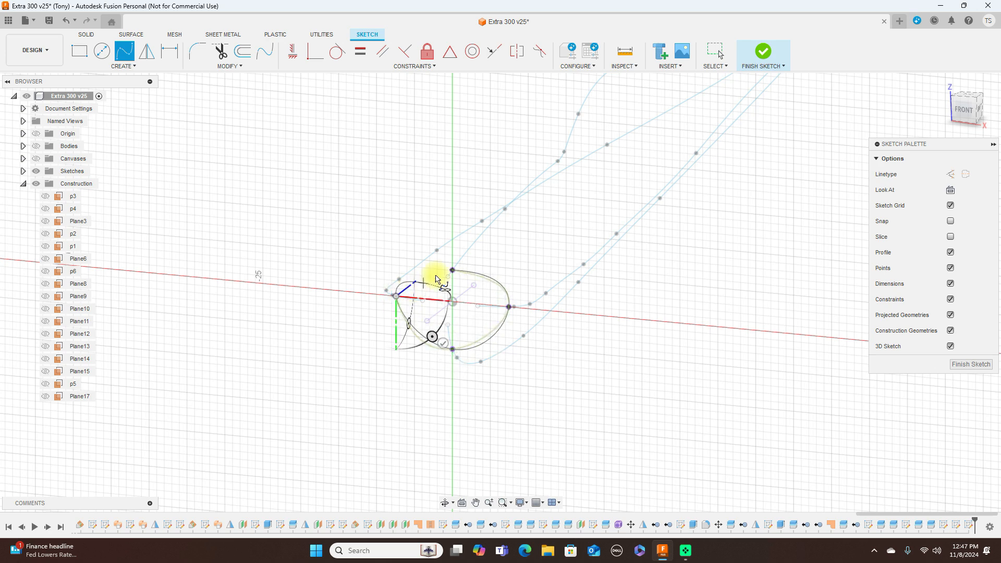
right_click(452, 272)
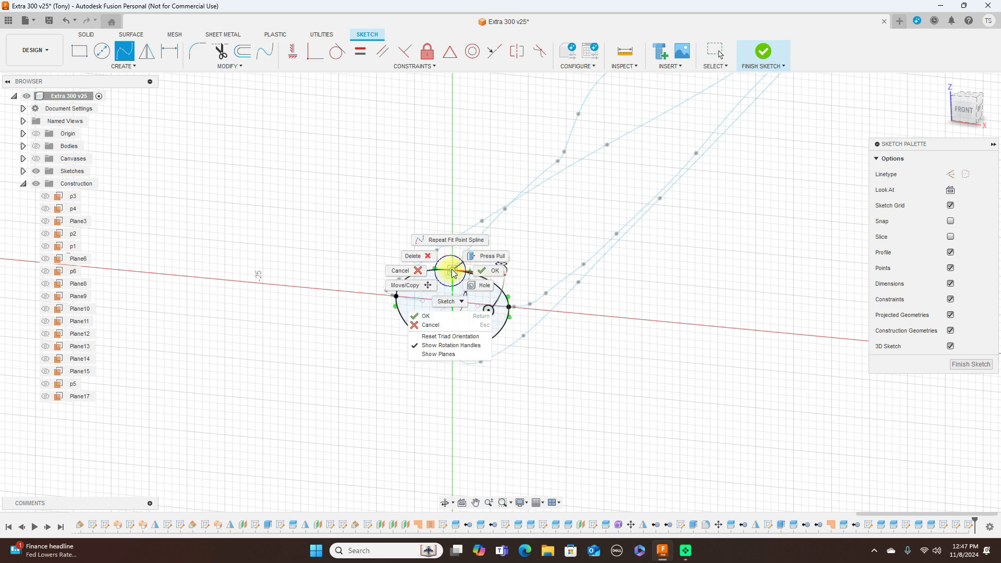
click(480, 271)
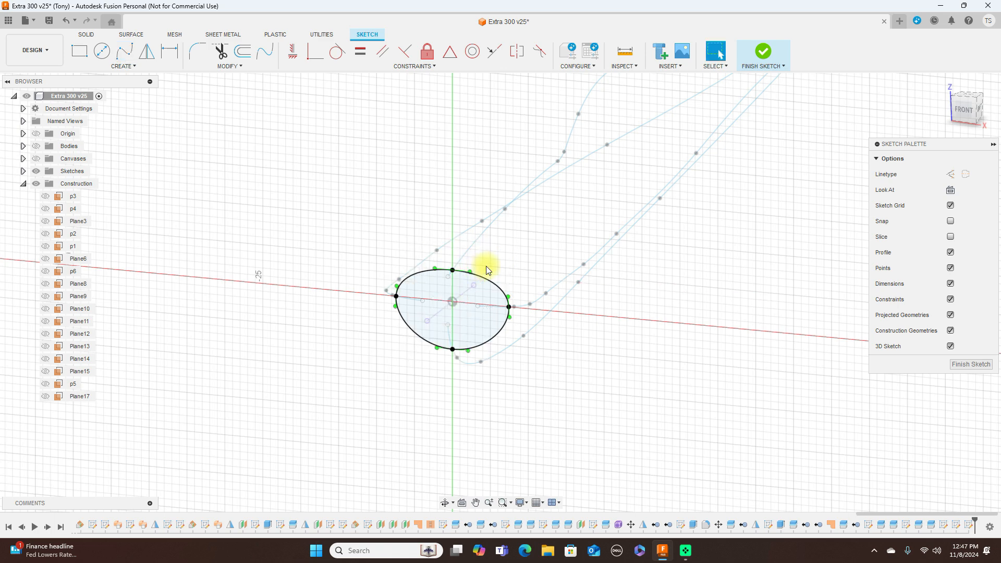
click(765, 55)
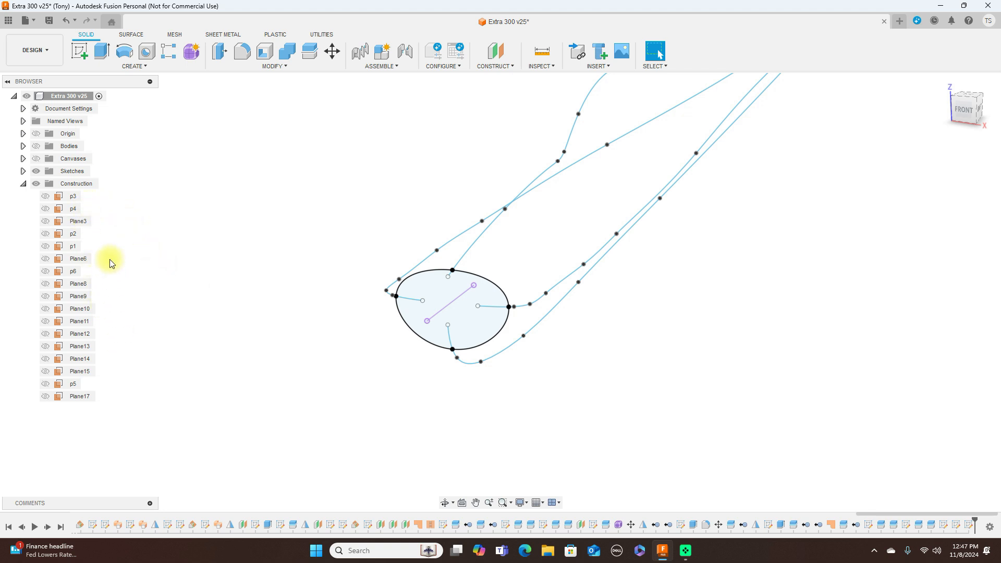
Hide Sketch61, the nose cross-section sketch, leaving the fuselage outline sketches displayed
click(22, 172)
scroll(78, 332, down, 5)
scroll(81, 334, down, 5)
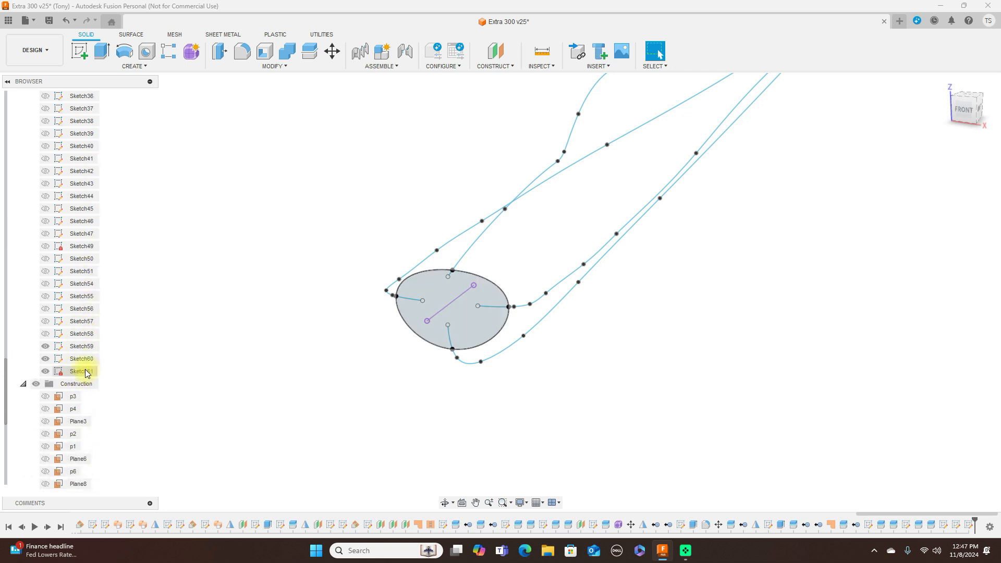
click(49, 373)
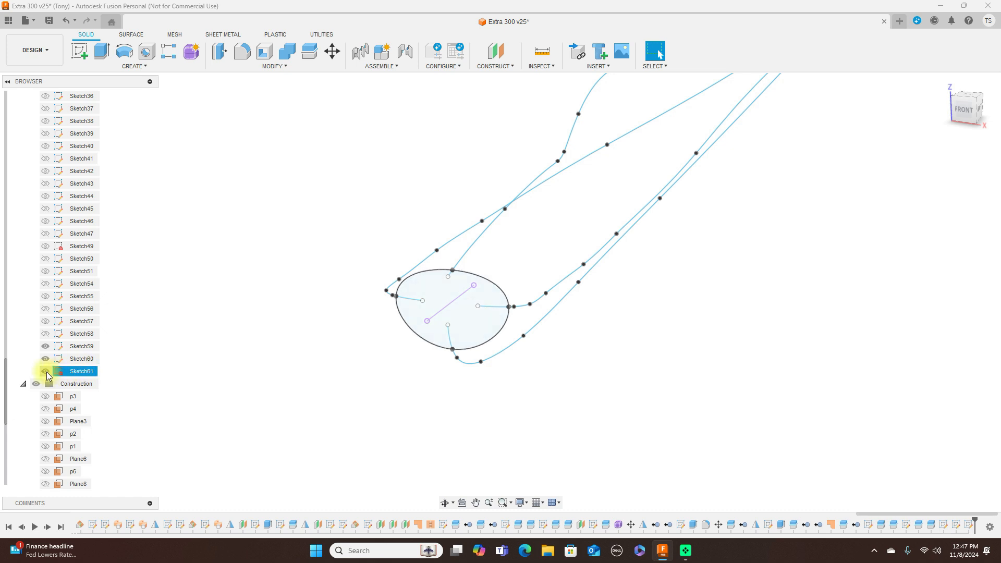
click(46, 371)
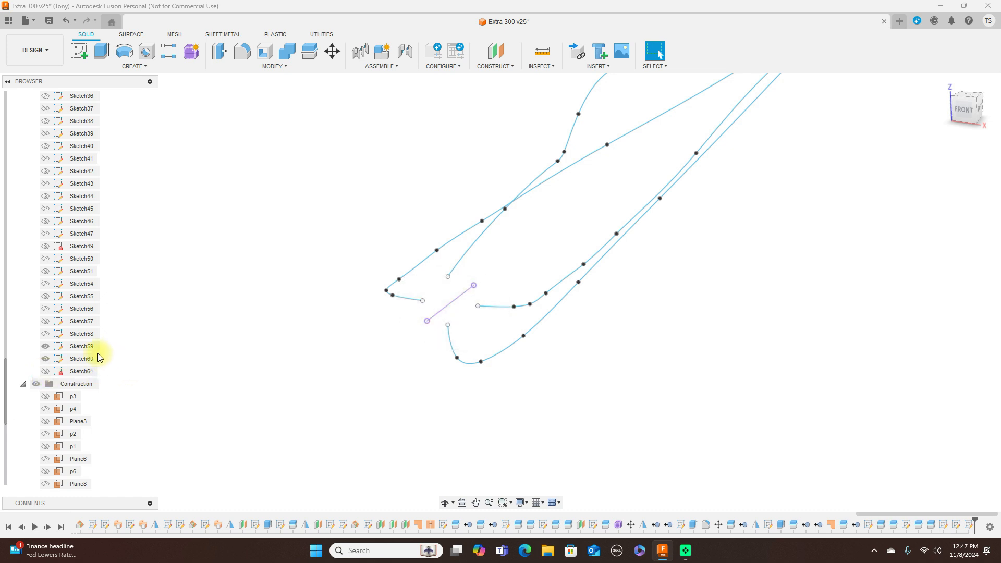
scroll(102, 357, up, 5)
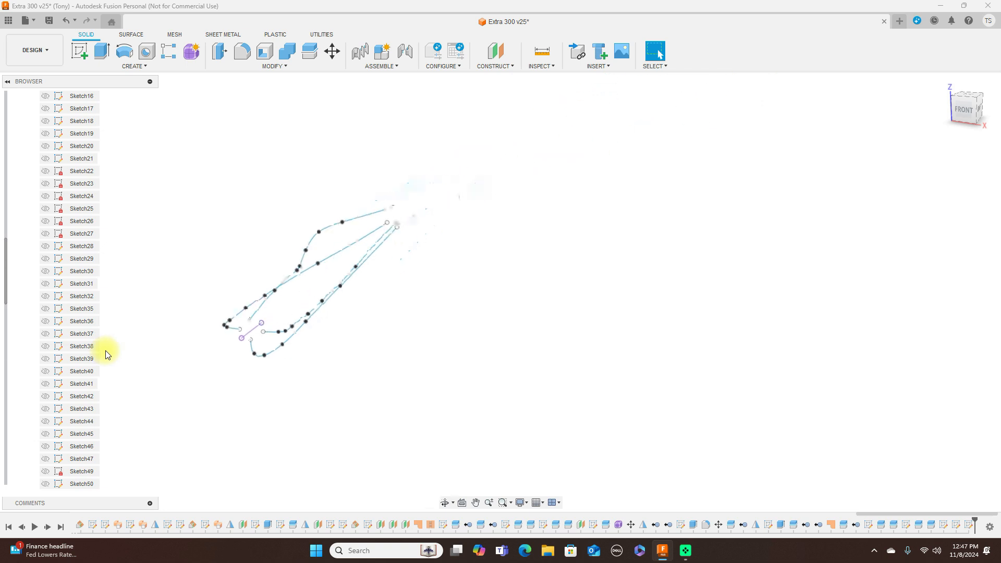
Collapse the sketches list and display construction plane p5 against the fuselage outlines in the right side view
scroll(74, 313, up, 7)
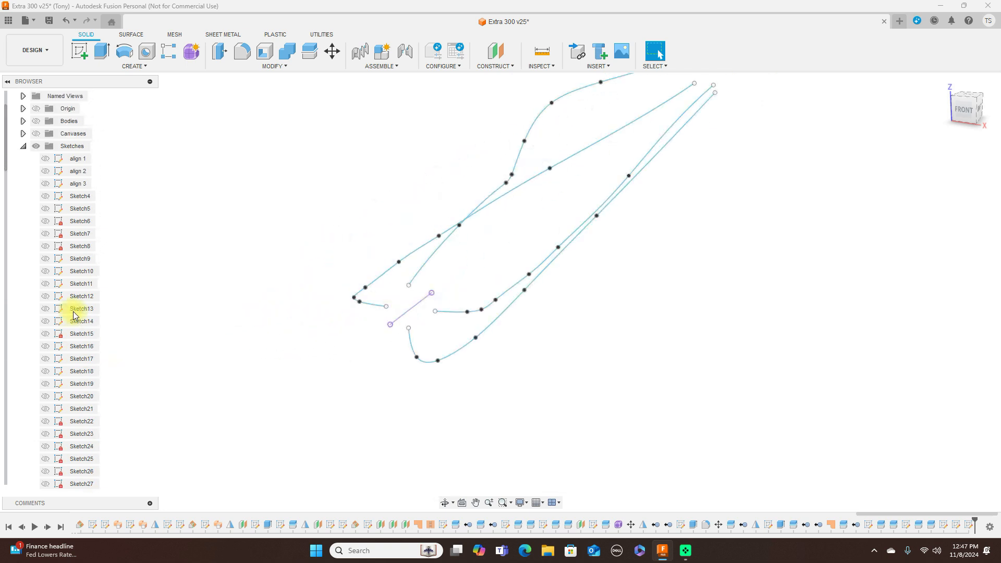
click(23, 146)
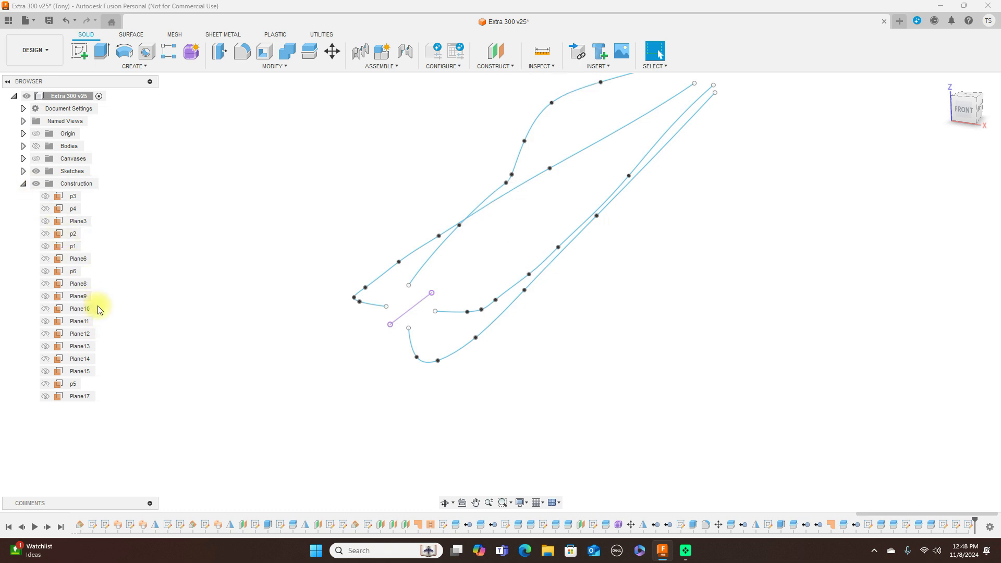
click(46, 385)
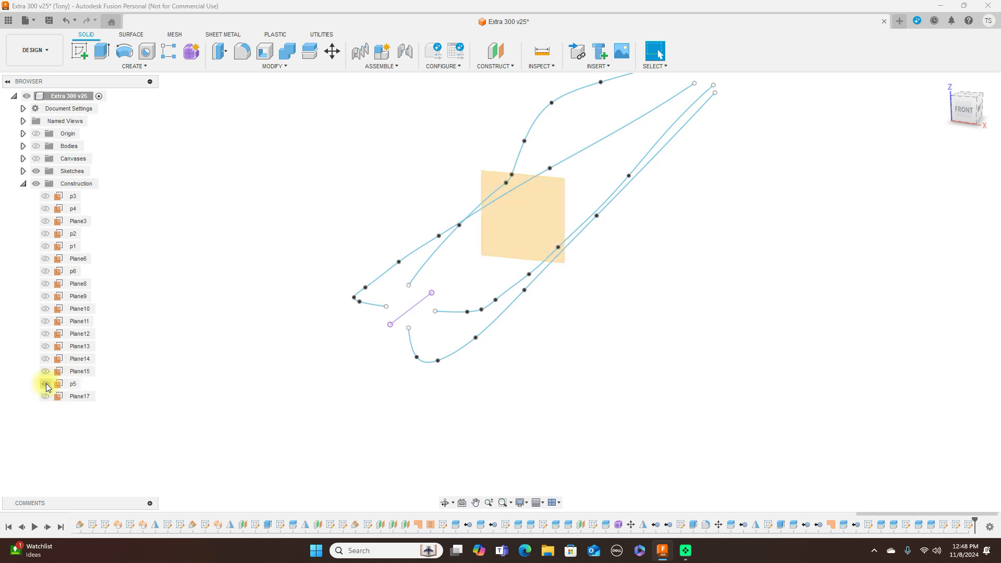
click(981, 111)
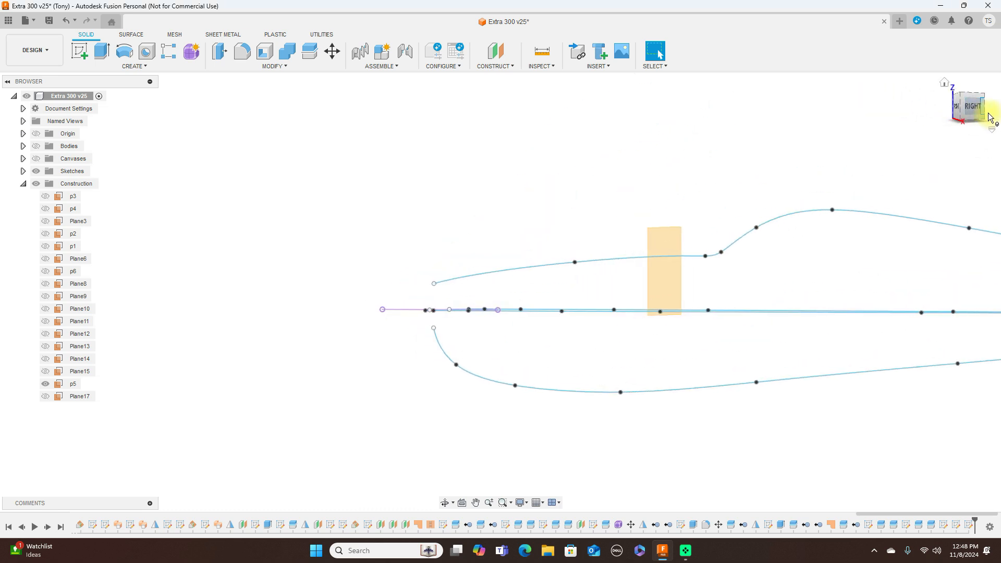
click(969, 106)
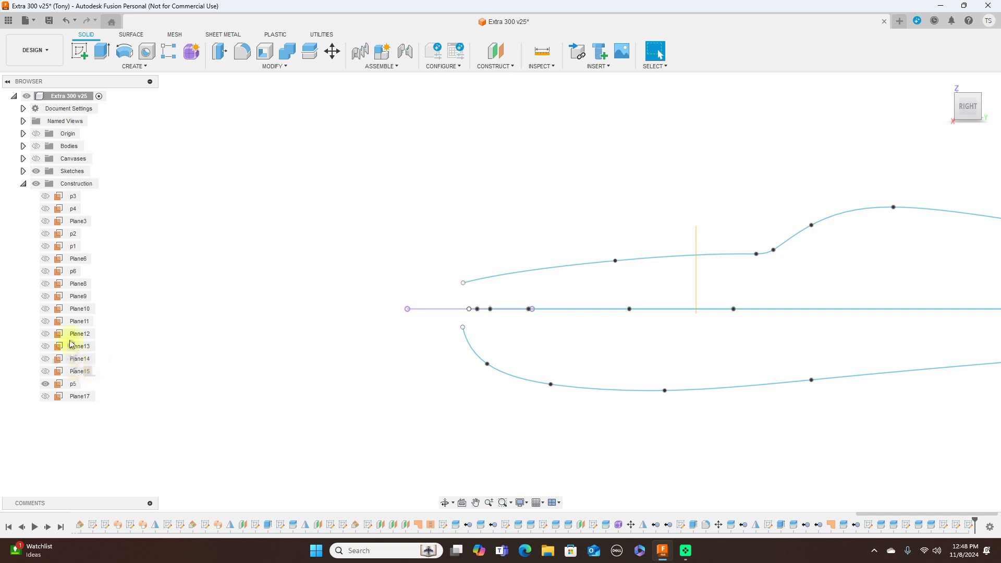
Check where the other construction planes, including p6 and p2, cross the side outline, leaving only p5 displayed
click(46, 273)
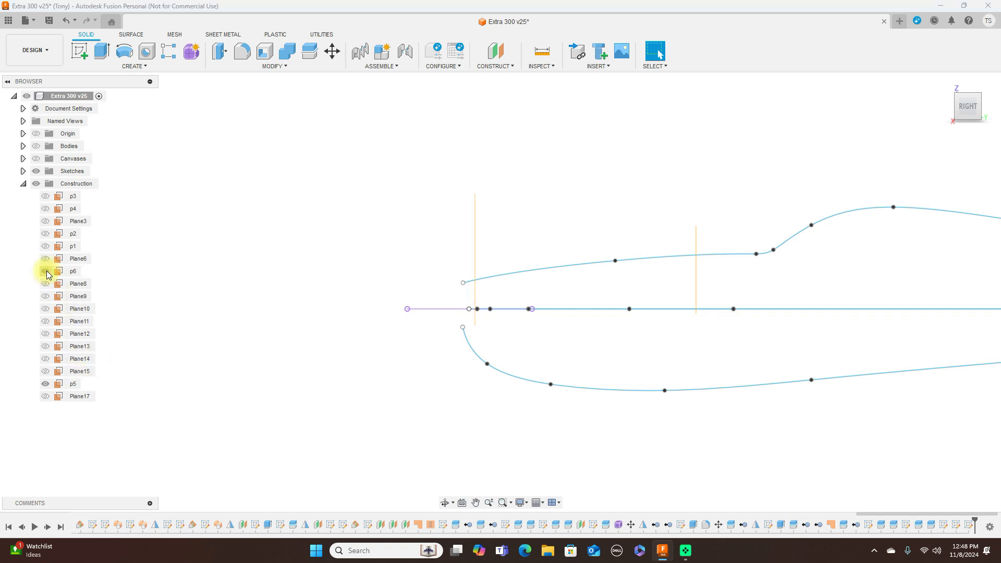
click(46, 271)
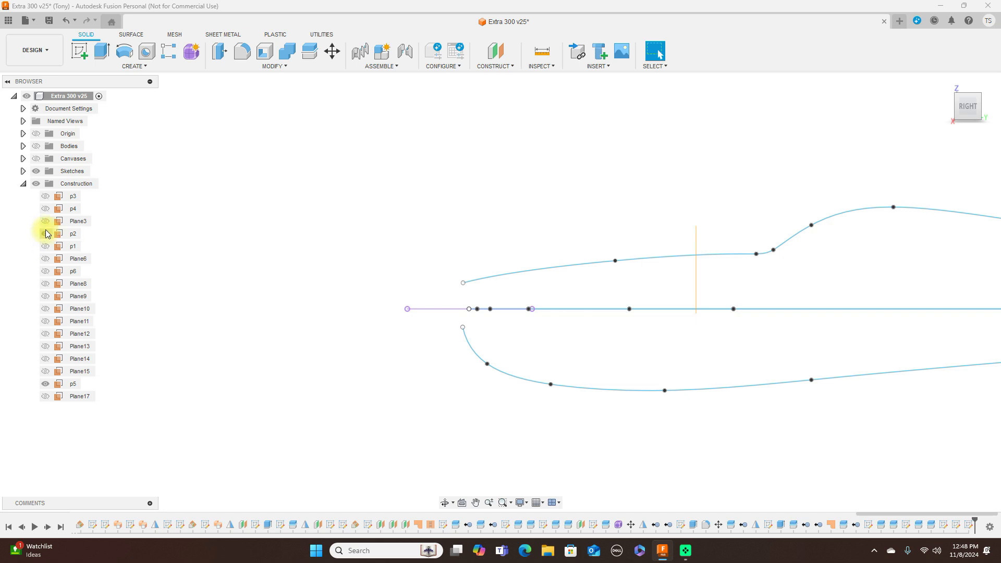
click(47, 211)
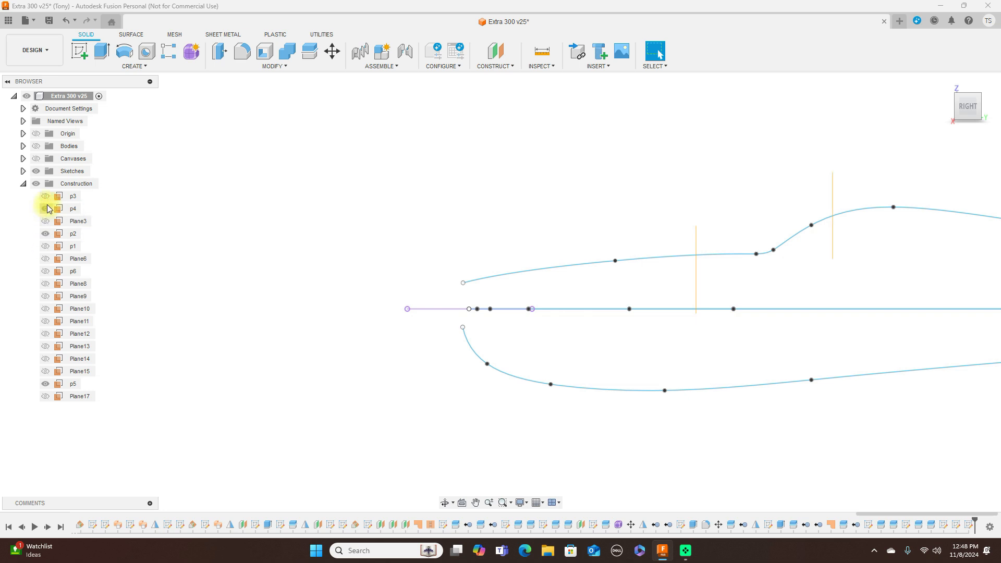
click(45, 196)
click(44, 196)
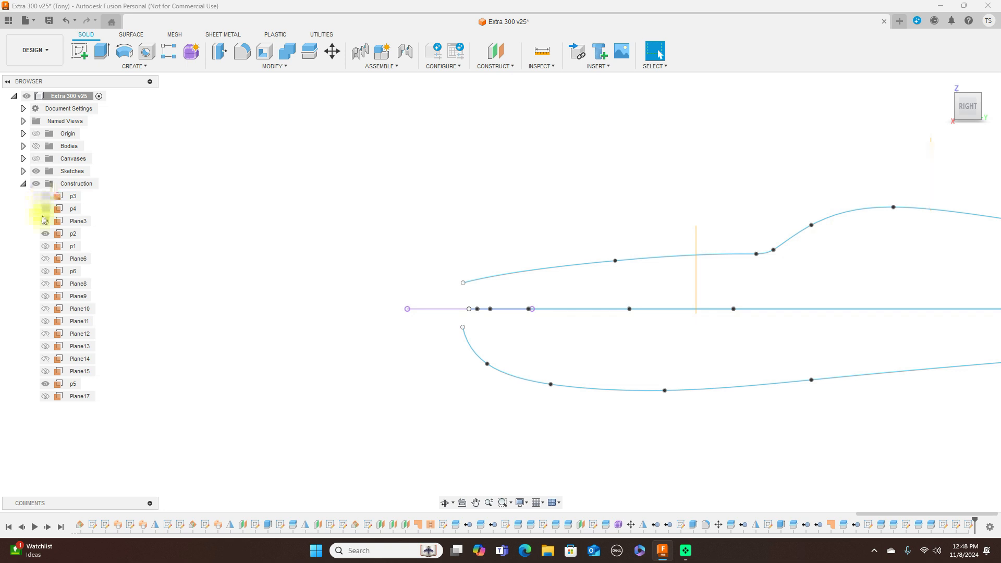
scroll(489, 226, down, 3)
middle_drag(699, 152, 545, 179)
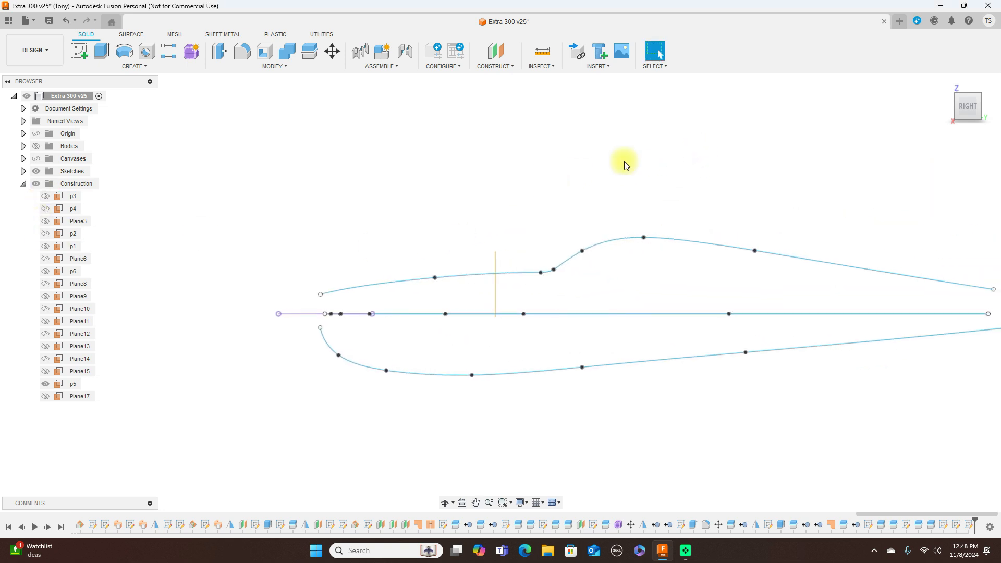
Start a new sketch on construction plane p5
click(950, 123)
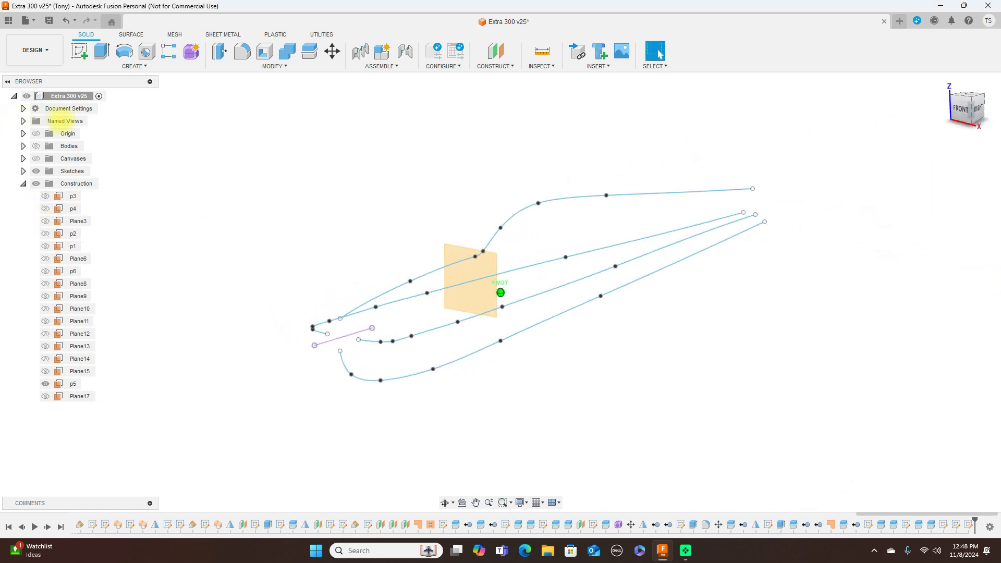
click(455, 250)
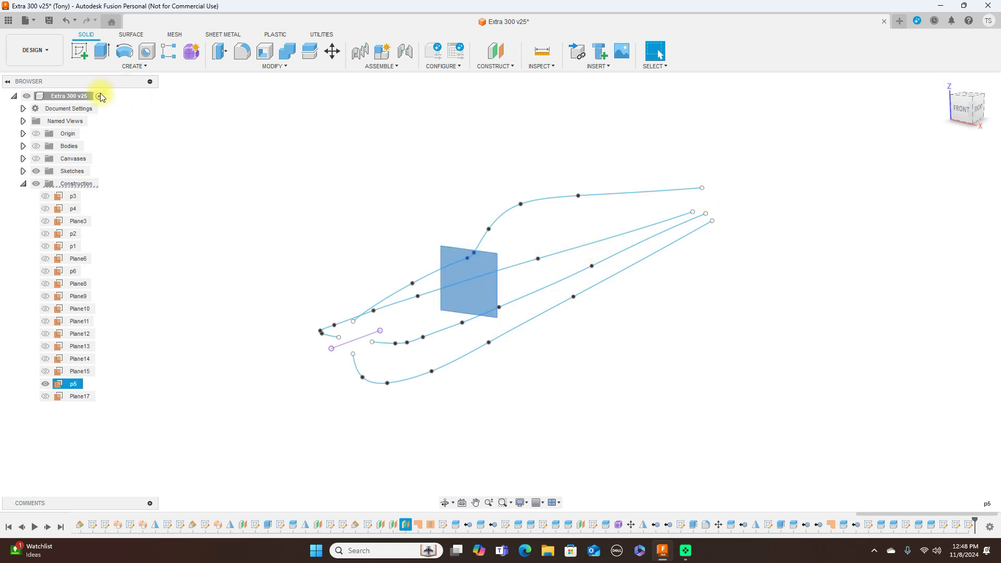
click(80, 52)
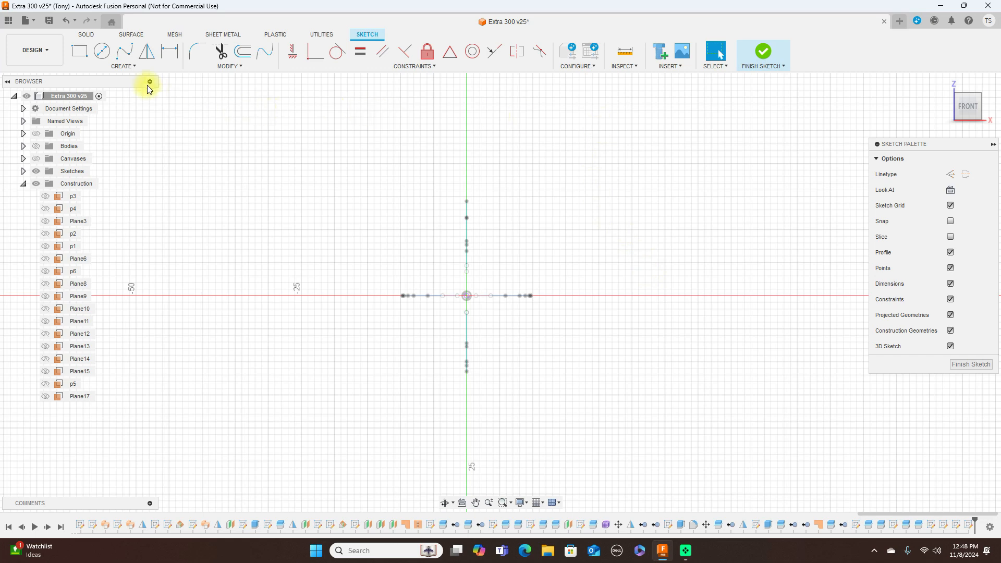
Intersect the upper, lower and both side outline splines with the p5 sketch plane to create four section points
click(139, 67)
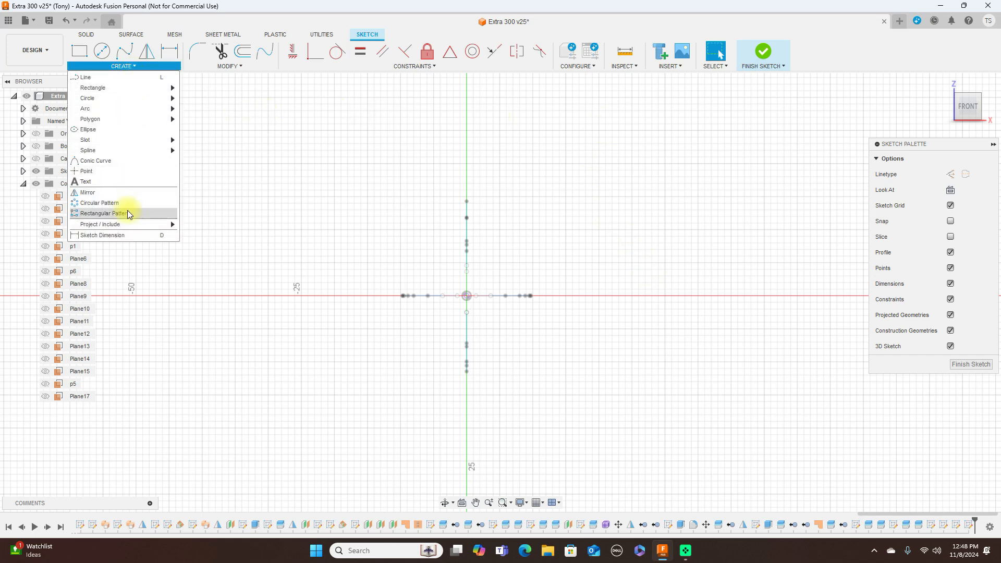
mouse_move(131, 224)
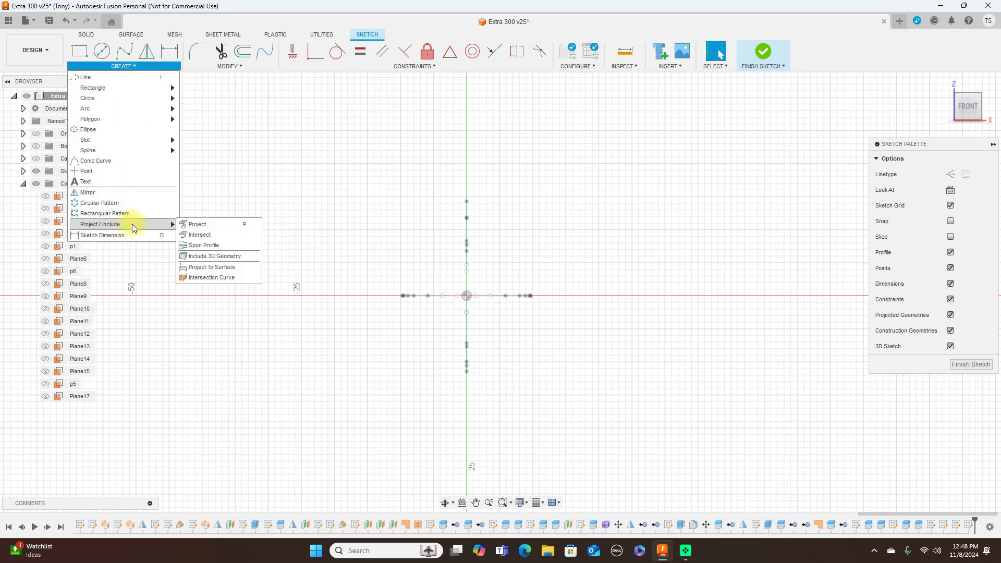
click(198, 236)
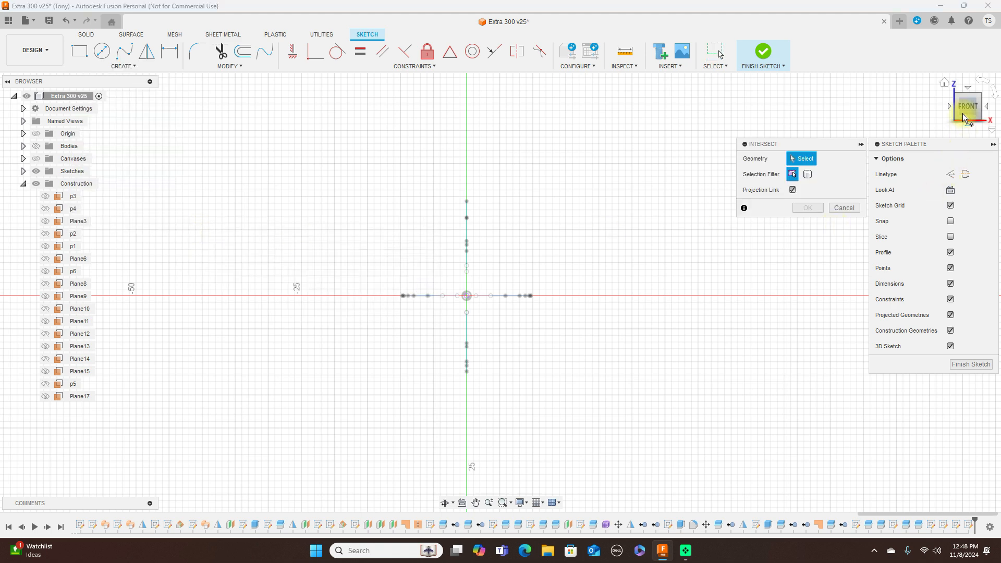
drag(965, 104, 941, 107)
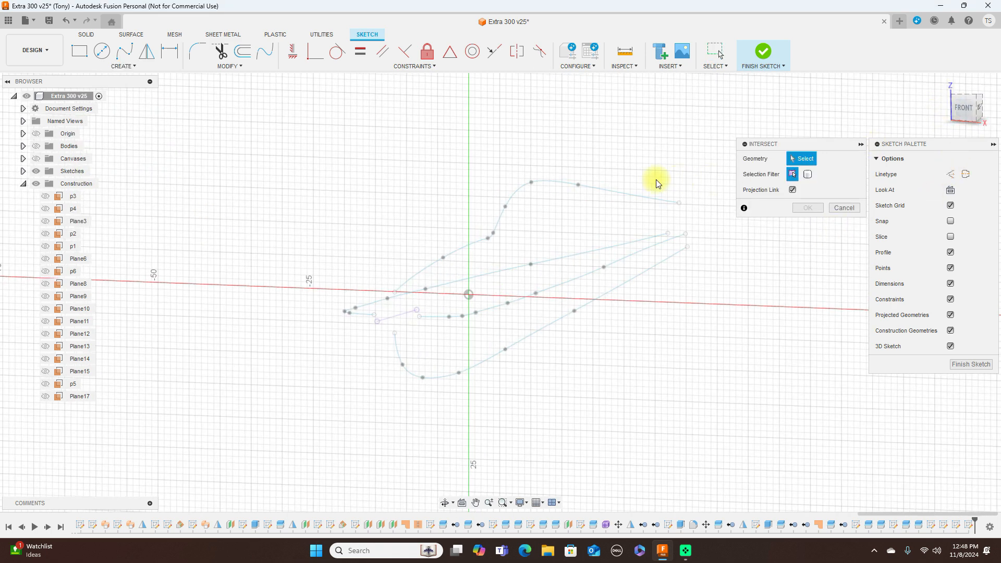
click(550, 181)
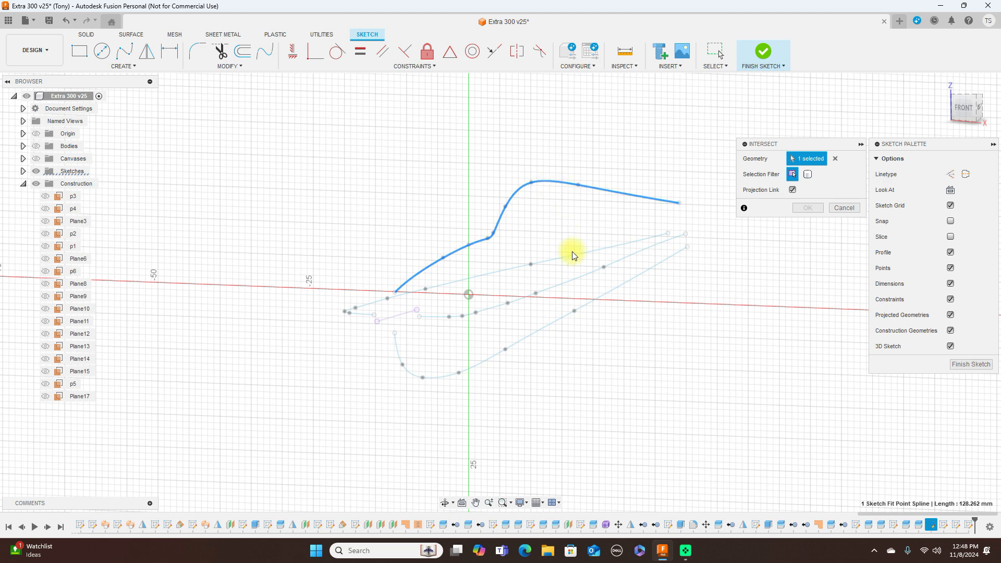
click(568, 280)
click(553, 319)
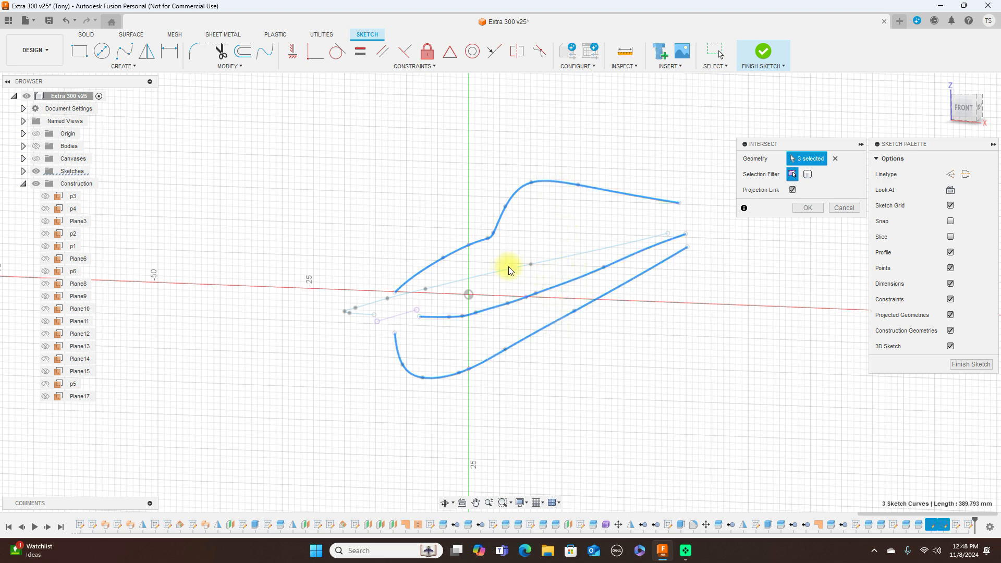
click(809, 208)
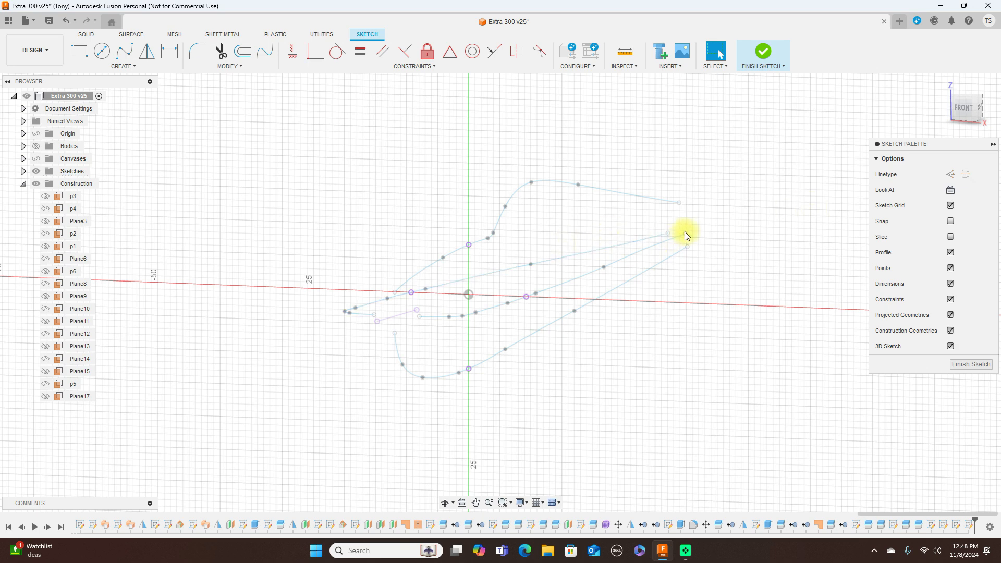
Examine from the side how the four intersection points lie on the outline splines, and return to the front view
mouse_move(538, 218)
shift+middle_down()
mouse_move(463, 170)
mouse_move(445, 132)
shift+middle_up()
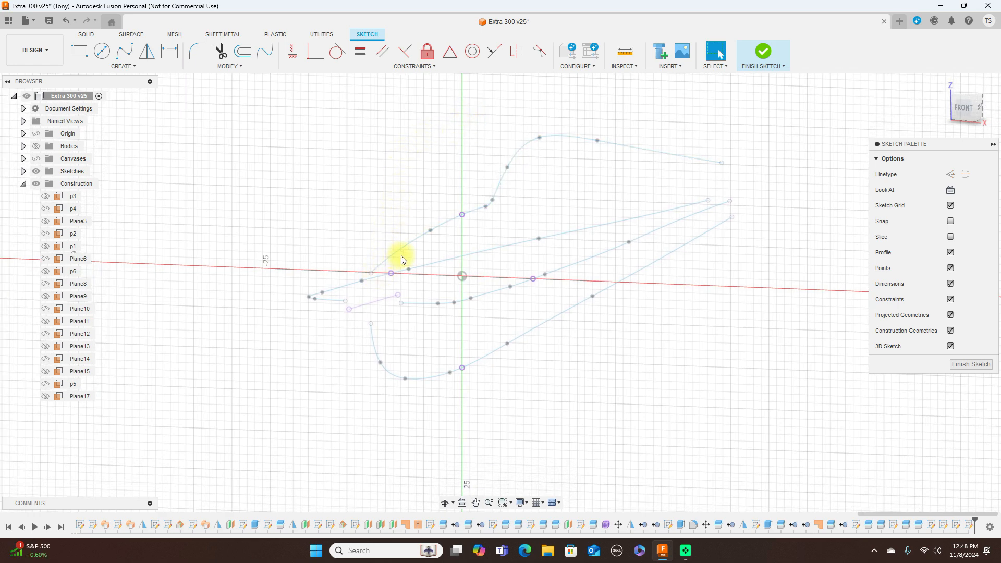
mouse_move(969, 116)
mouse_down()
mouse_move(856, 105)
mouse_move(626, 190)
mouse_up()
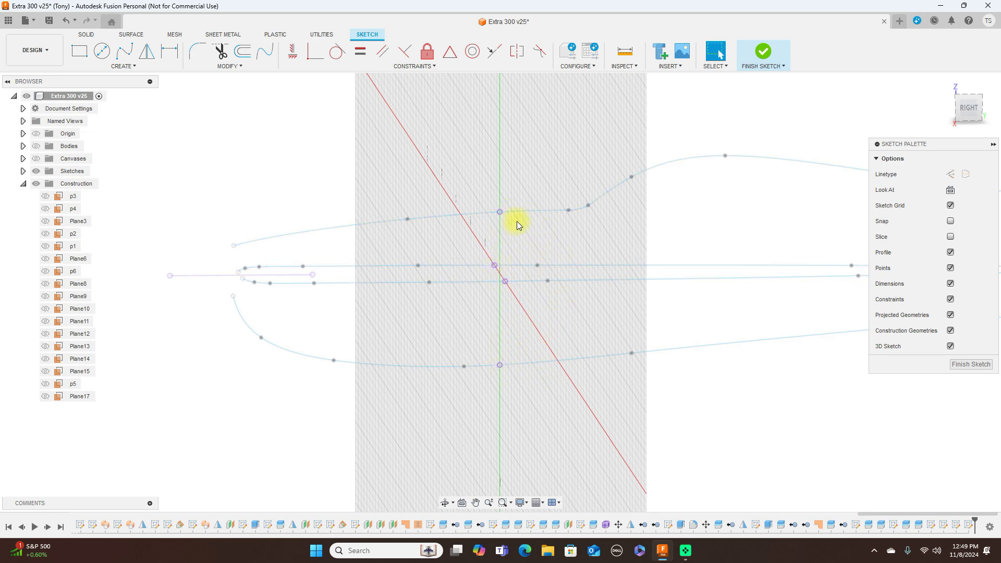
click(962, 114)
click(947, 107)
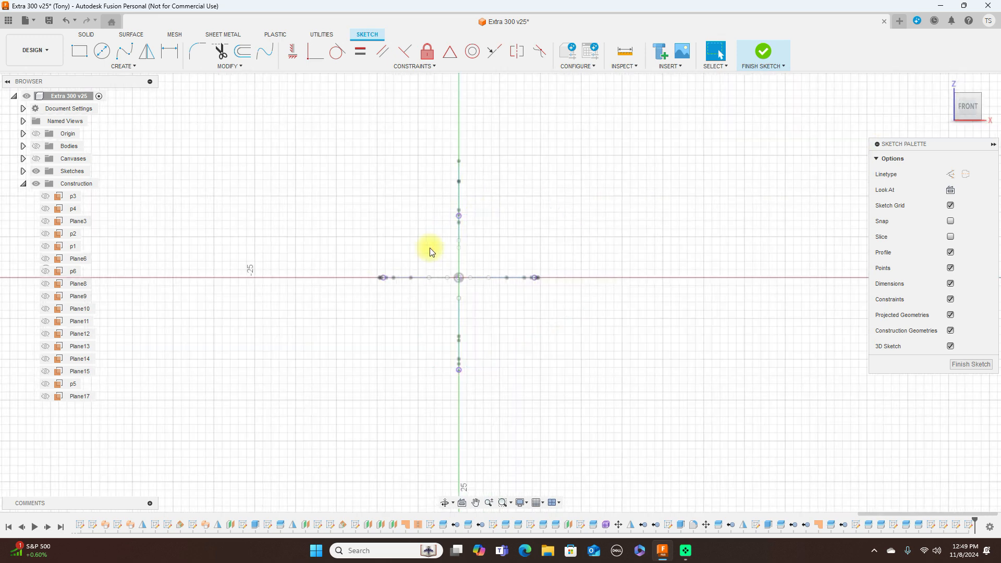
scroll(600, 246, down, 2)
scroll(604, 257, up, 3)
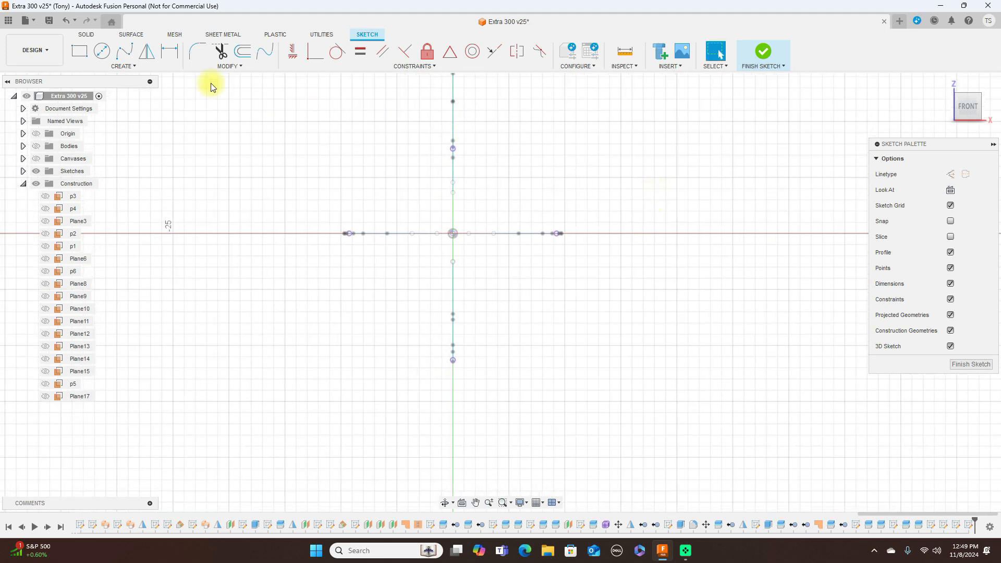
click(124, 51)
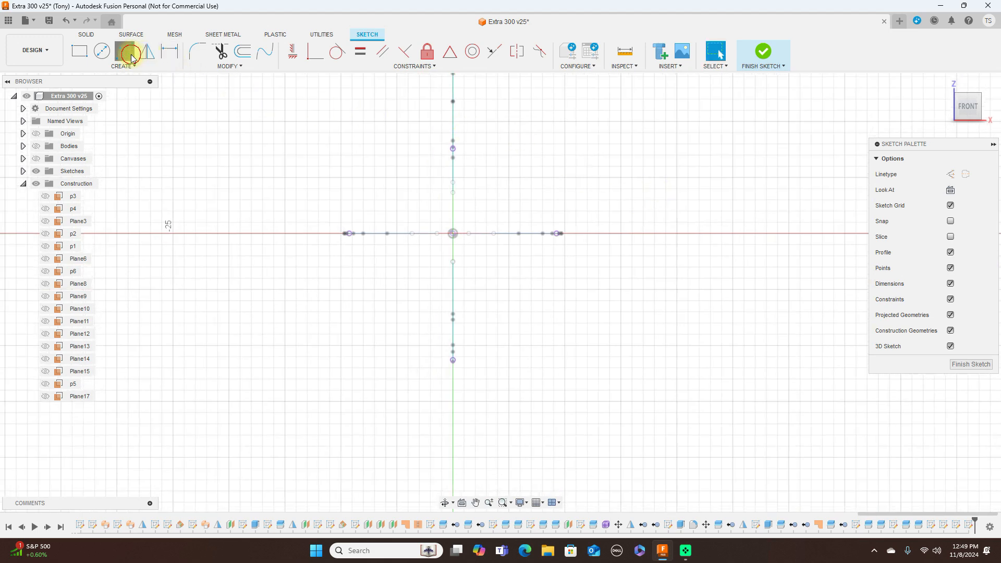
click(453, 149)
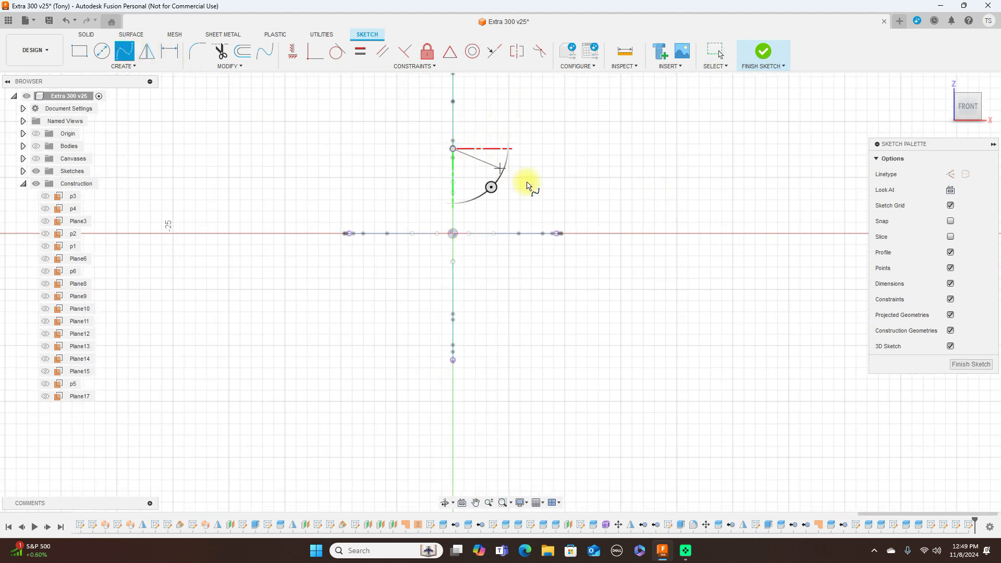
click(556, 233)
click(453, 361)
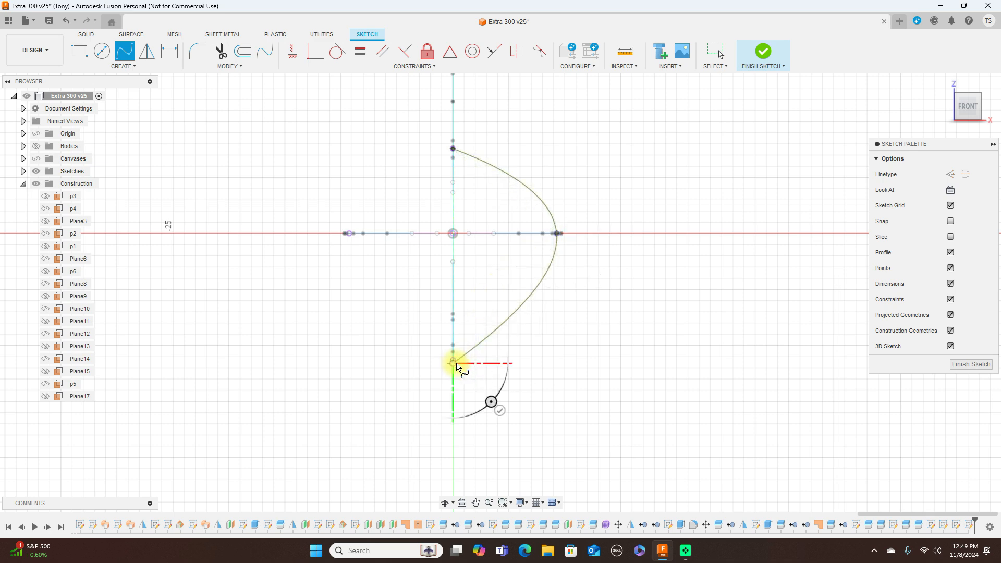
scroll(461, 362, up, 2)
right_click(462, 362)
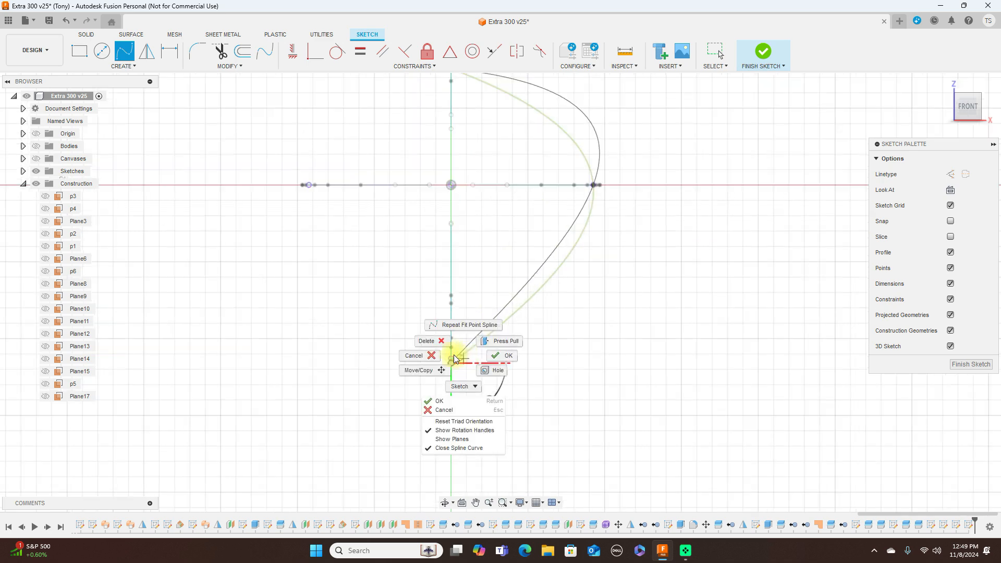
click(416, 353)
scroll(593, 348, down, 2)
middle_drag(610, 270, 588, 339)
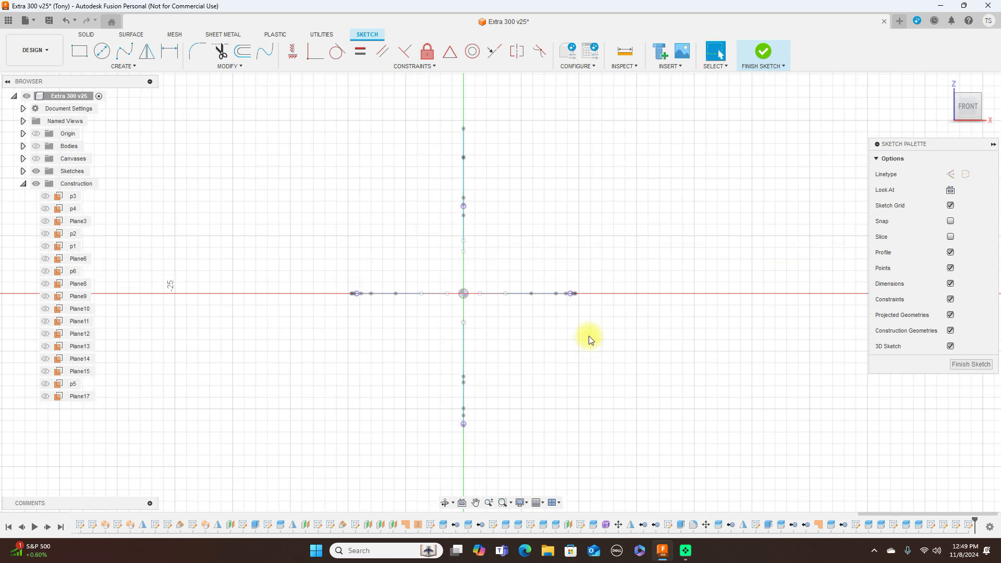
Draw a closed fit point spline through the four section points on plane p5 and finish the sketch
click(129, 51)
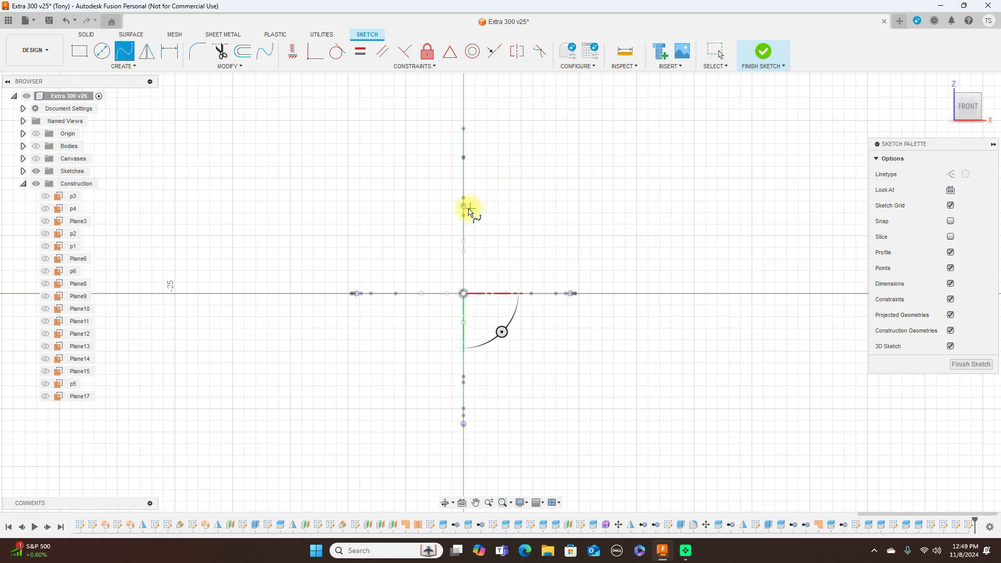
click(464, 207)
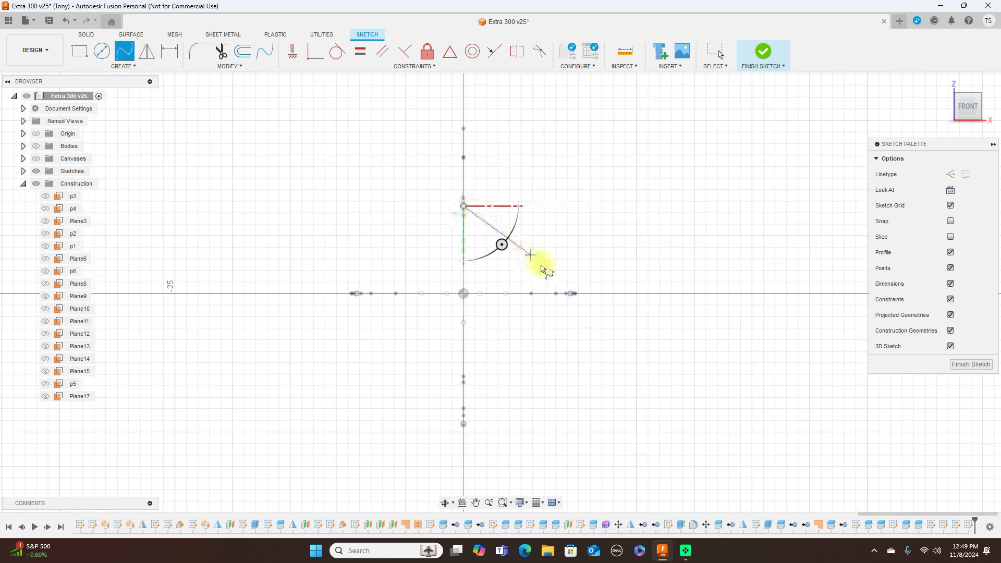
click(572, 296)
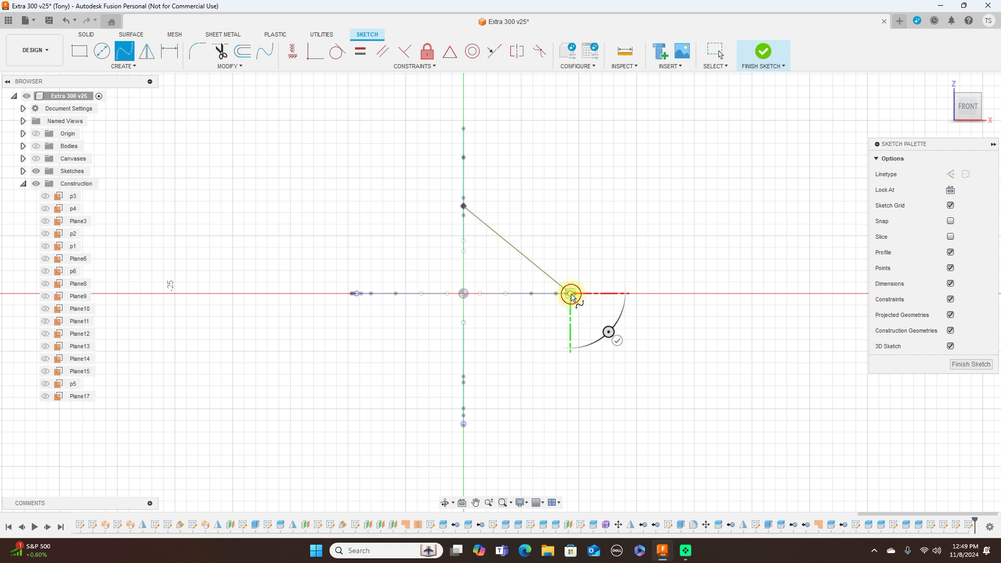
click(464, 424)
click(357, 294)
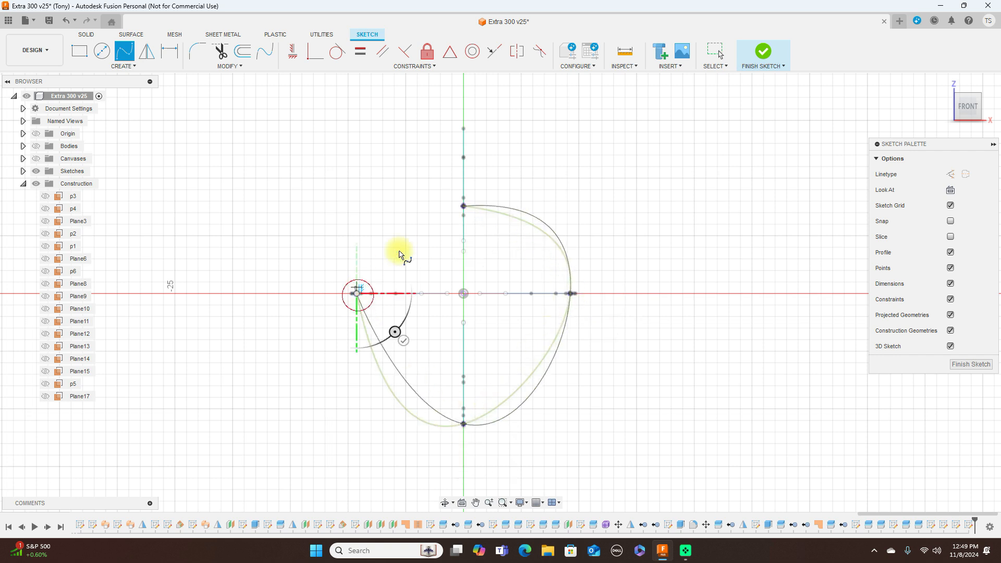
click(464, 206)
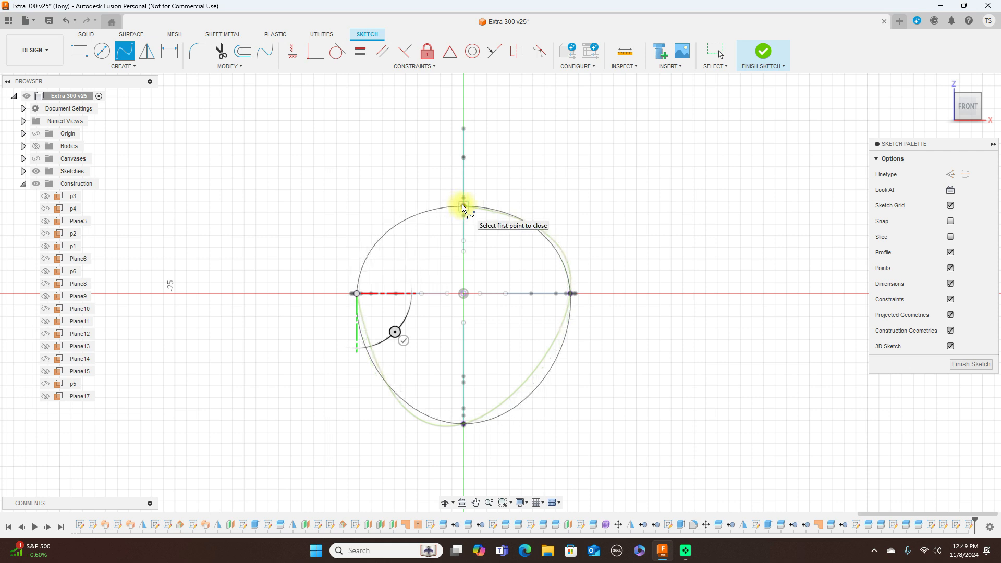
click(463, 208)
right_click(463, 208)
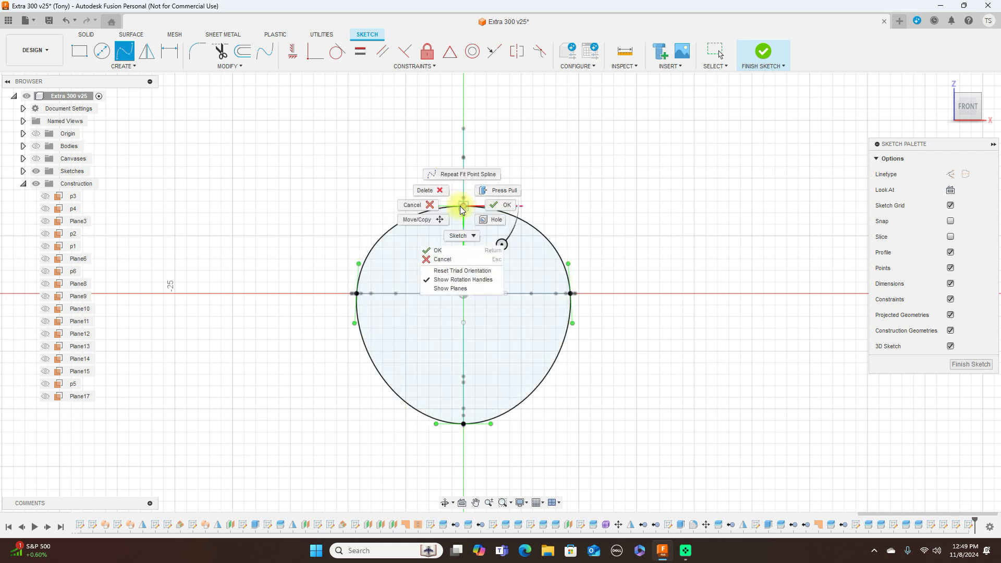
click(495, 207)
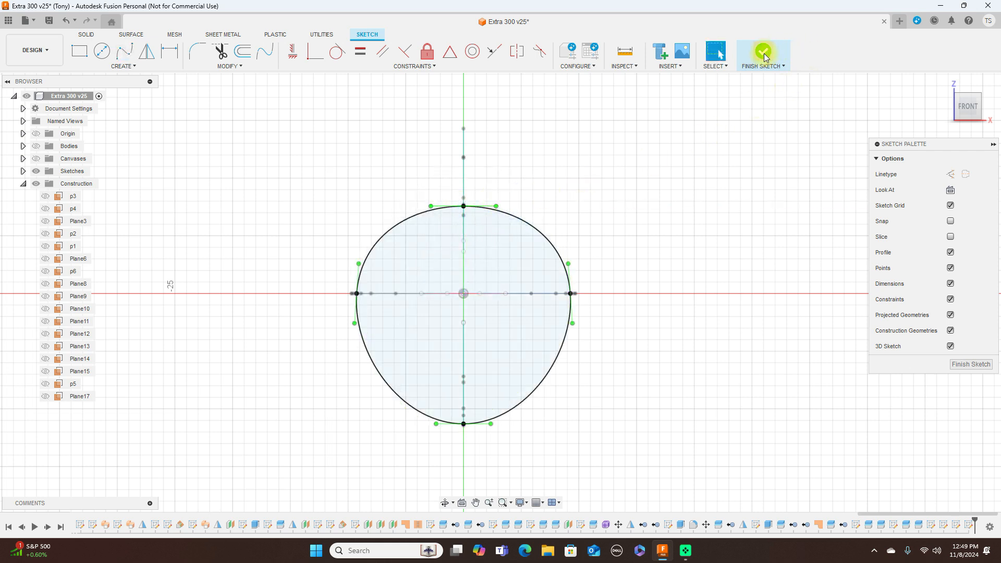
click(764, 52)
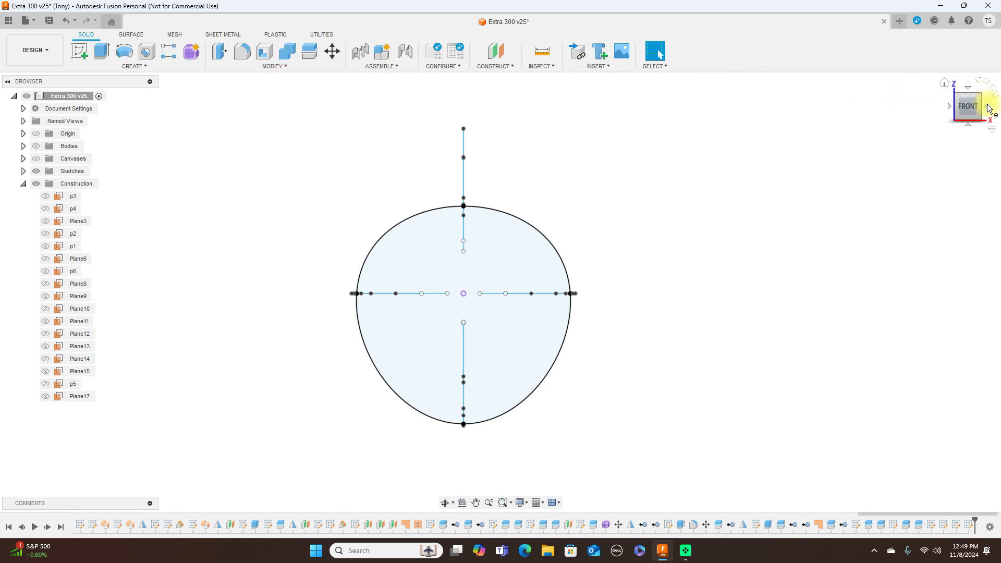
View the p5 cross-section together with the nose section, and hide both Sketch61 and Sketch62 so only the outline splines stay displayed
click(990, 108)
scroll(716, 206, down, 3)
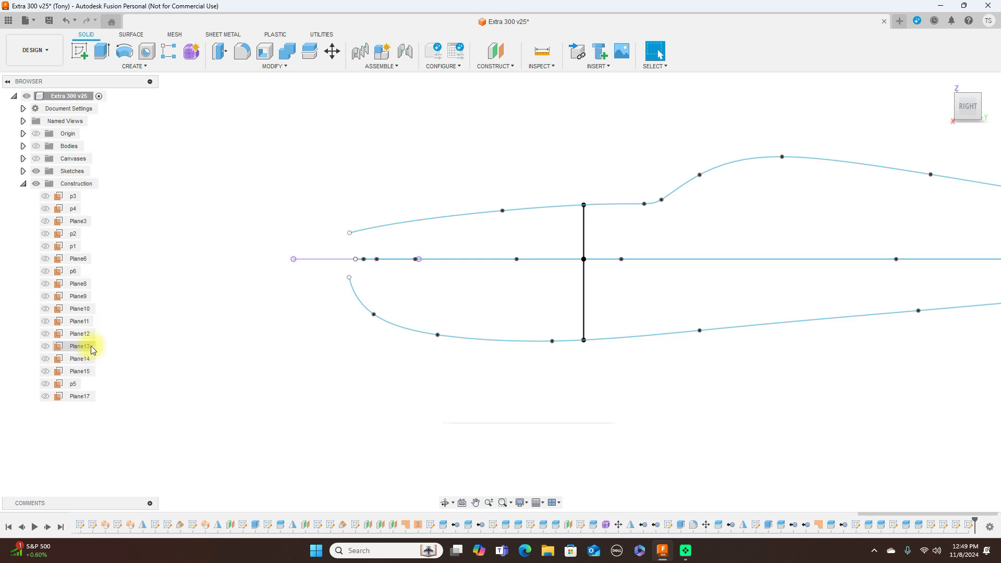
mouse_move(963, 109)
drag(963, 110, 991, 106)
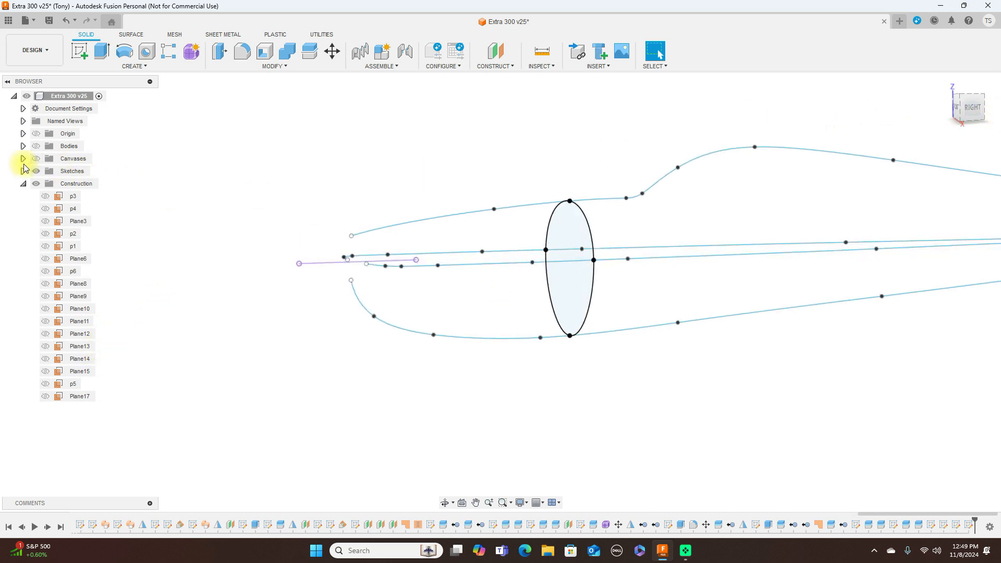
click(23, 171)
scroll(96, 283, down, 5)
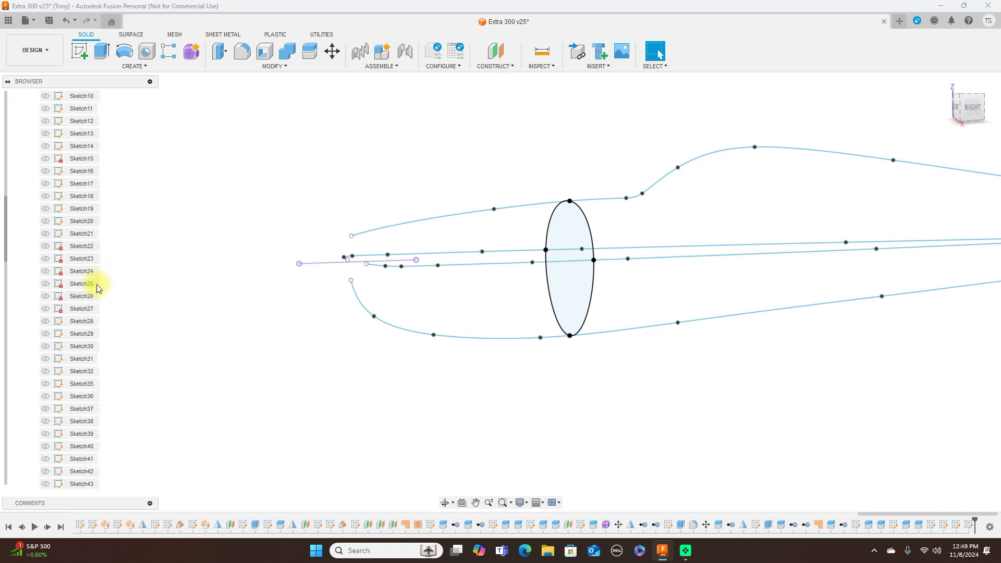
scroll(96, 283, down, 5)
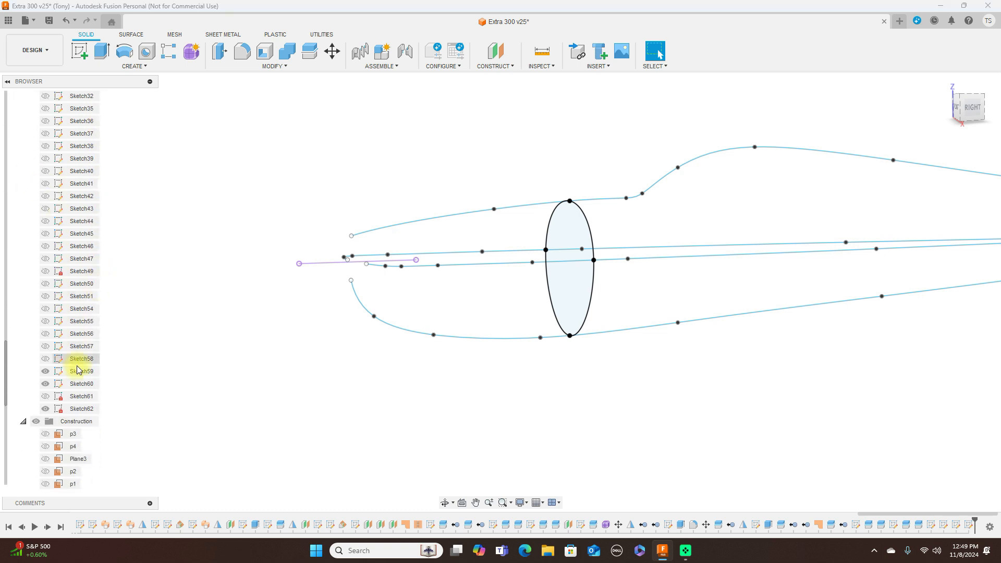
click(46, 396)
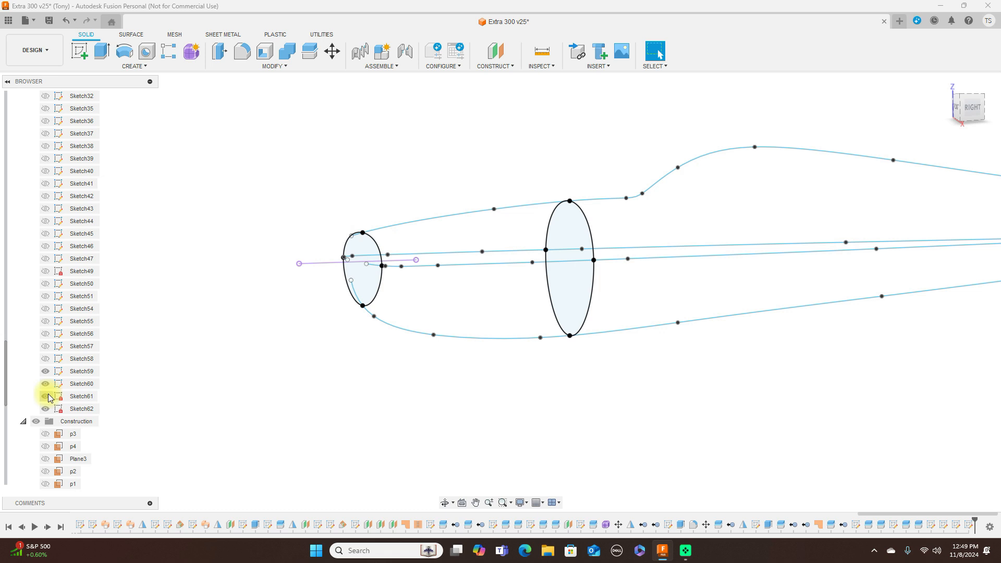
click(48, 394)
click(48, 407)
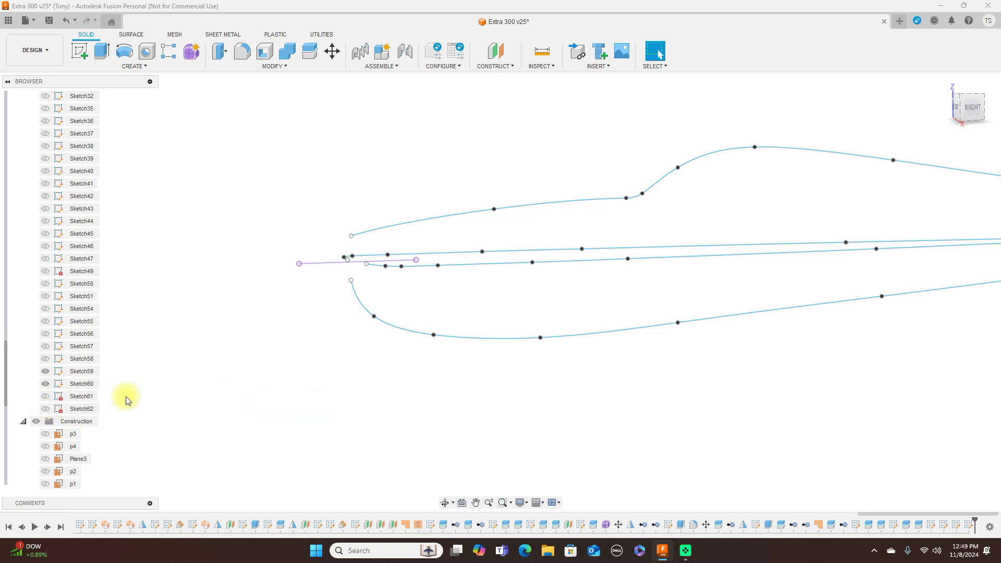
Display construction plane p4, check where it crosses the side outline, and start a new sketch on it
scroll(81, 436, down, 5)
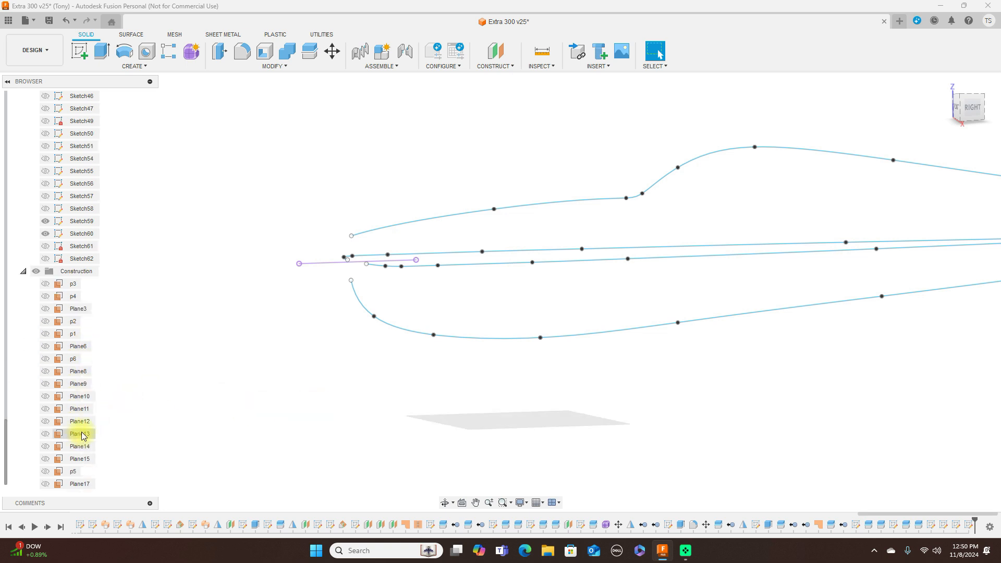
click(45, 297)
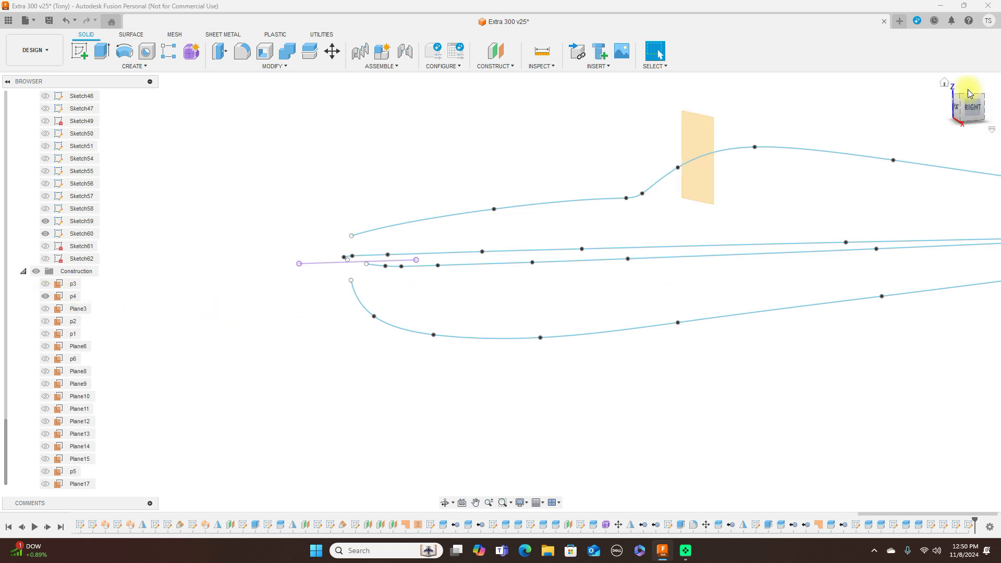
click(971, 109)
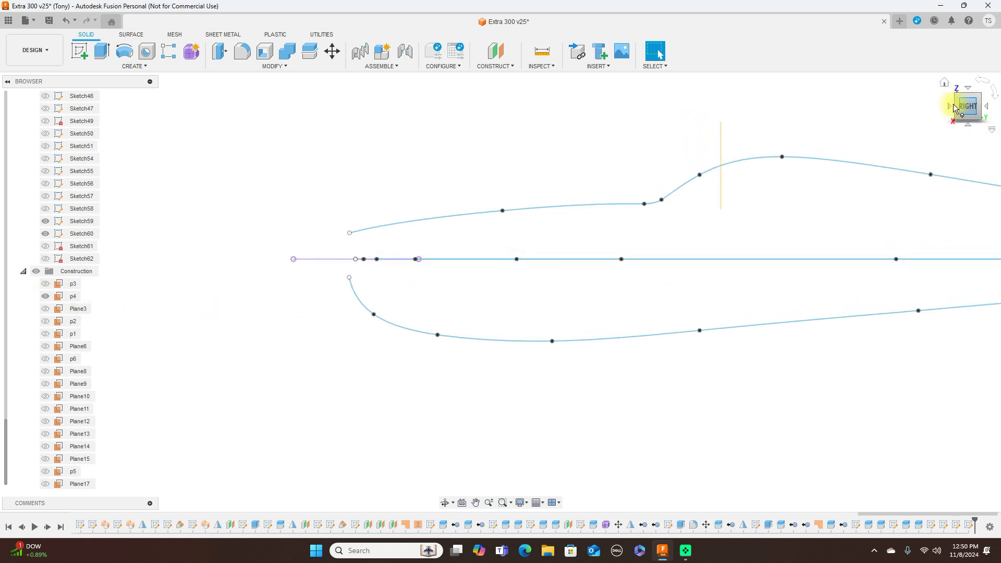
click(951, 106)
click(483, 149)
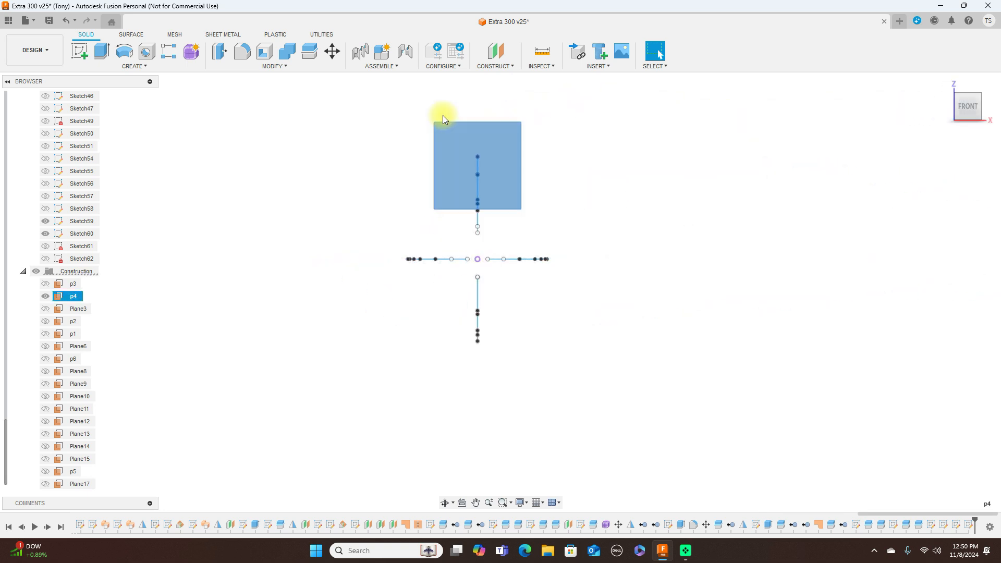
click(83, 54)
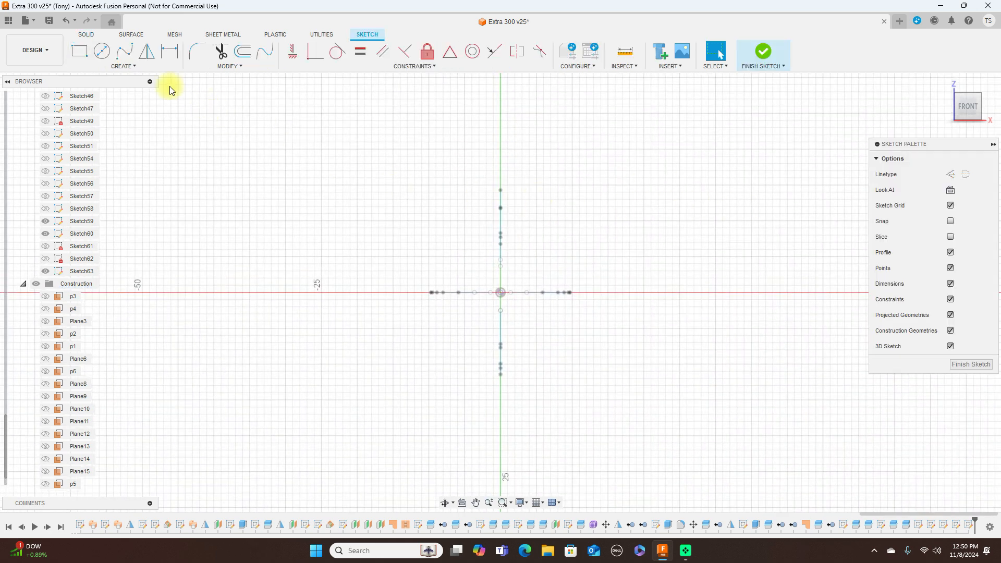
Intersect the upper, lower and both side outline splines with the p4 sketch plane to create four section points
click(124, 66)
mouse_move(138, 224)
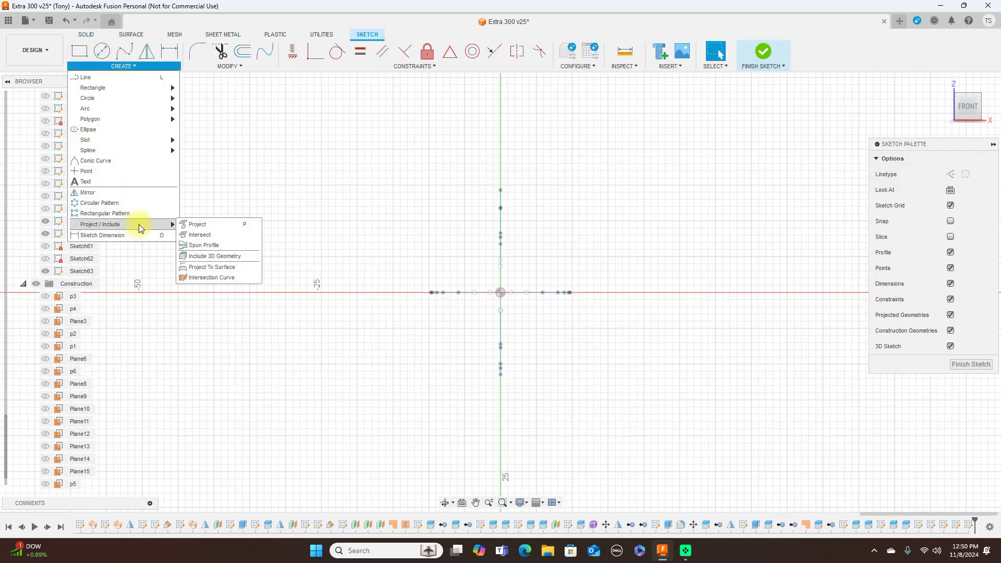
click(194, 236)
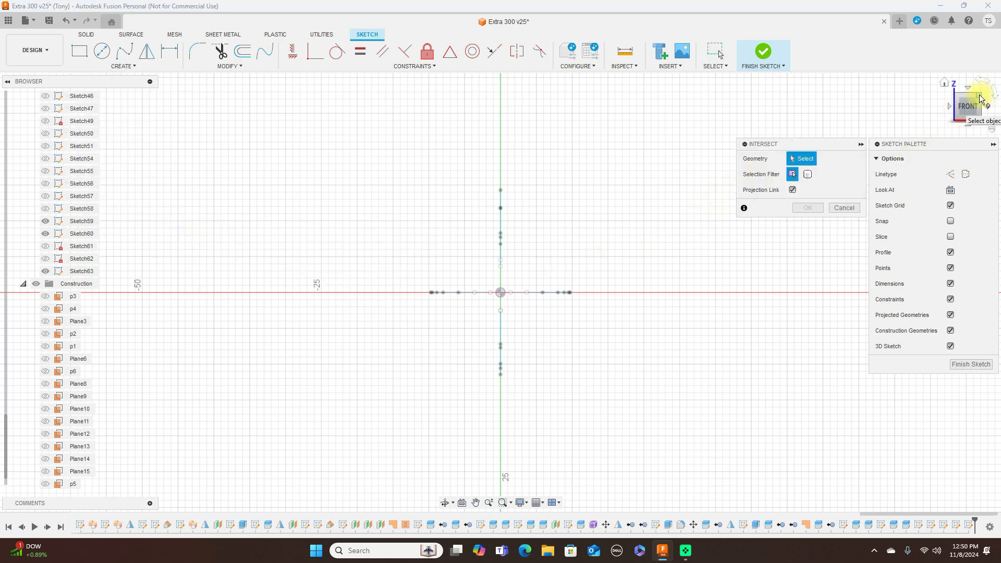
drag(961, 98, 957, 100)
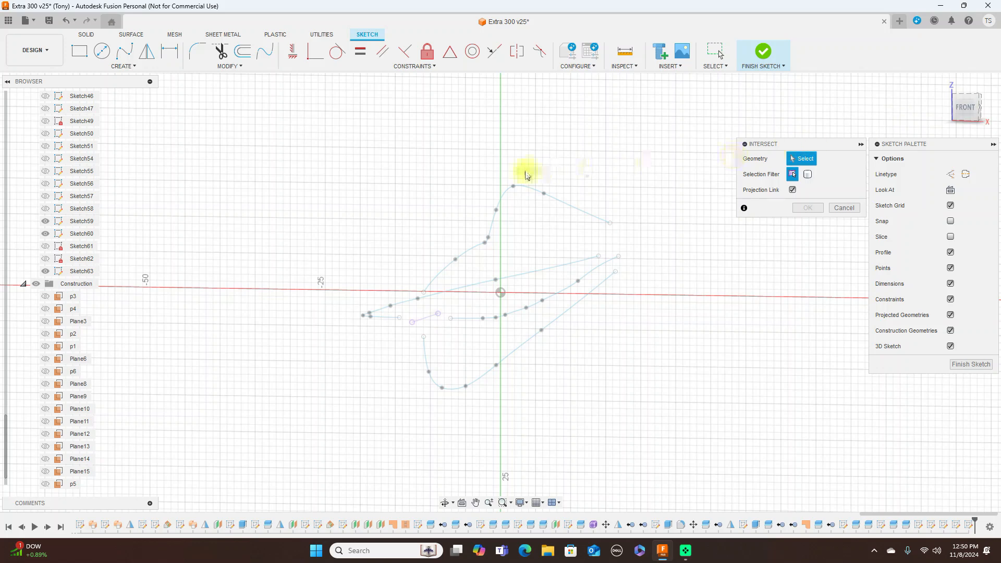
click(524, 186)
click(552, 295)
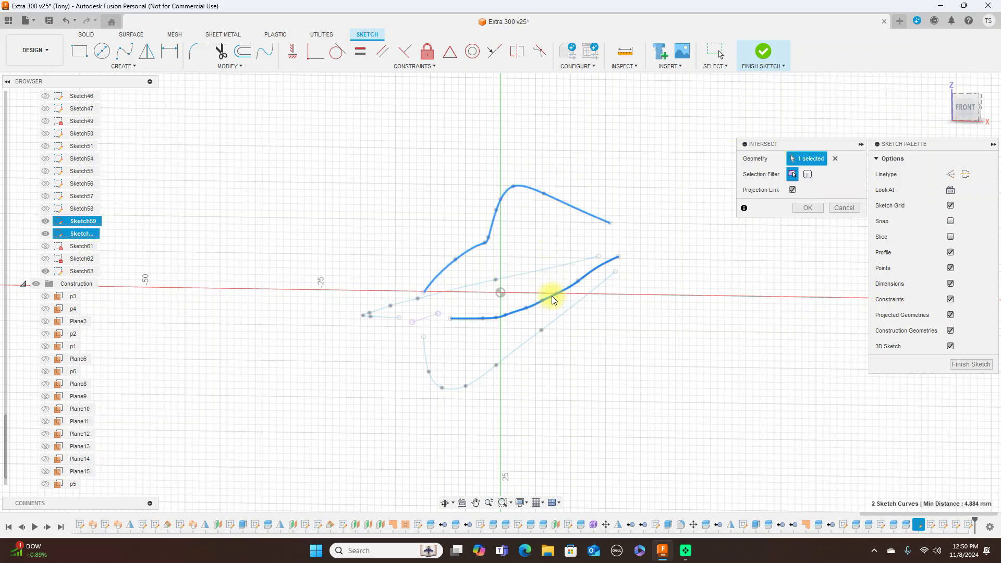
click(546, 323)
click(524, 276)
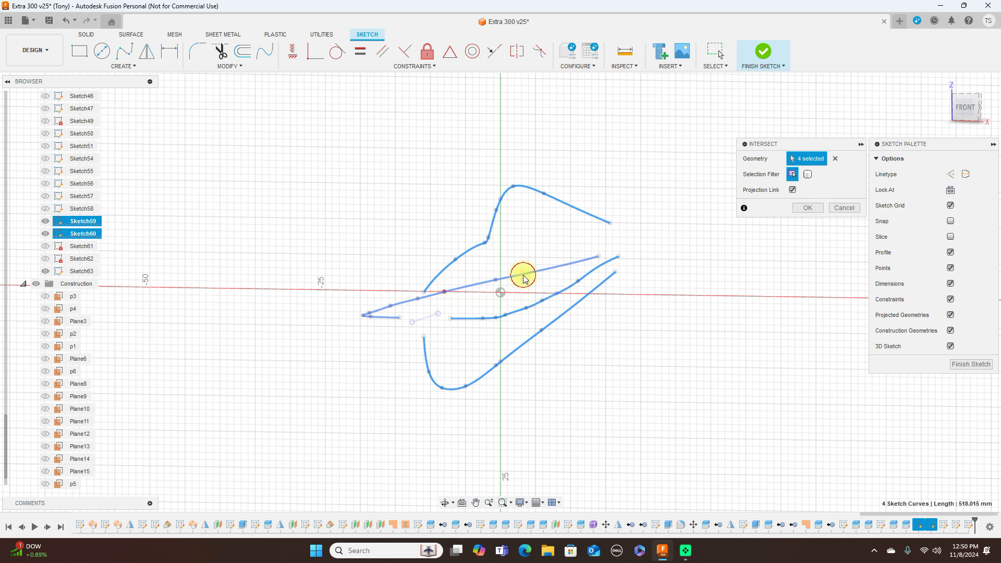
click(813, 209)
click(964, 108)
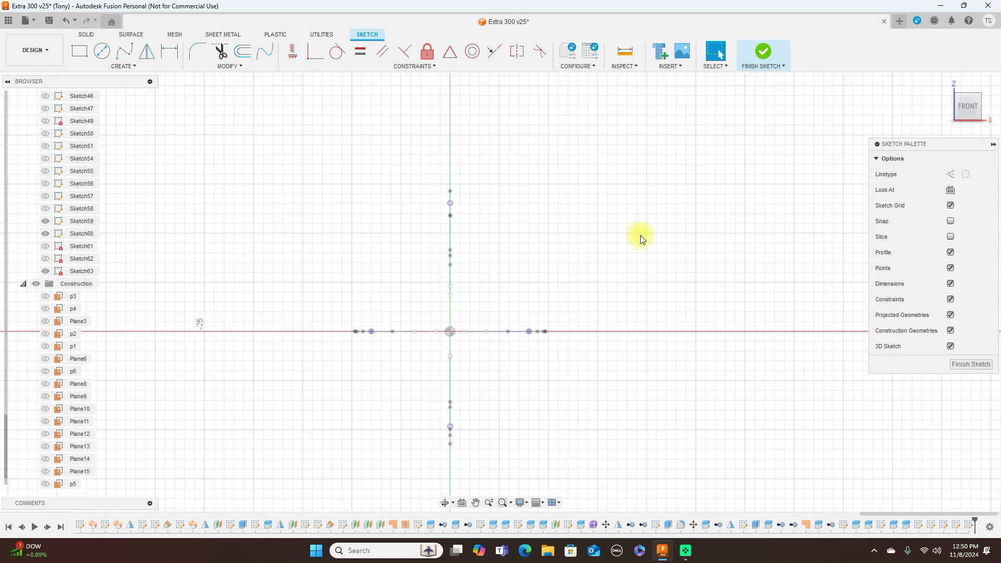
Draw a closed fit point spline through the four section points on plane p4 and finish the sketch
click(126, 56)
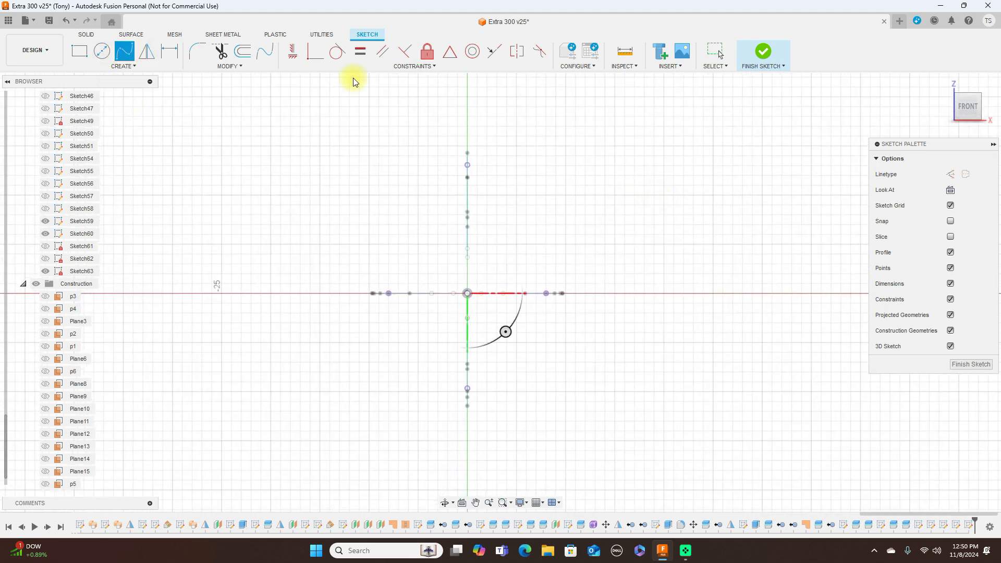
click(469, 164)
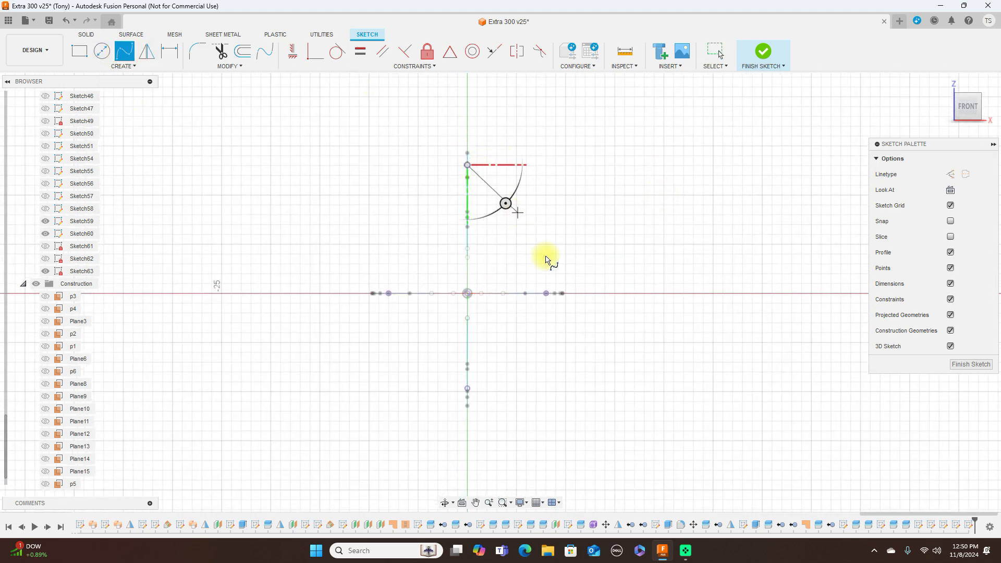
click(546, 293)
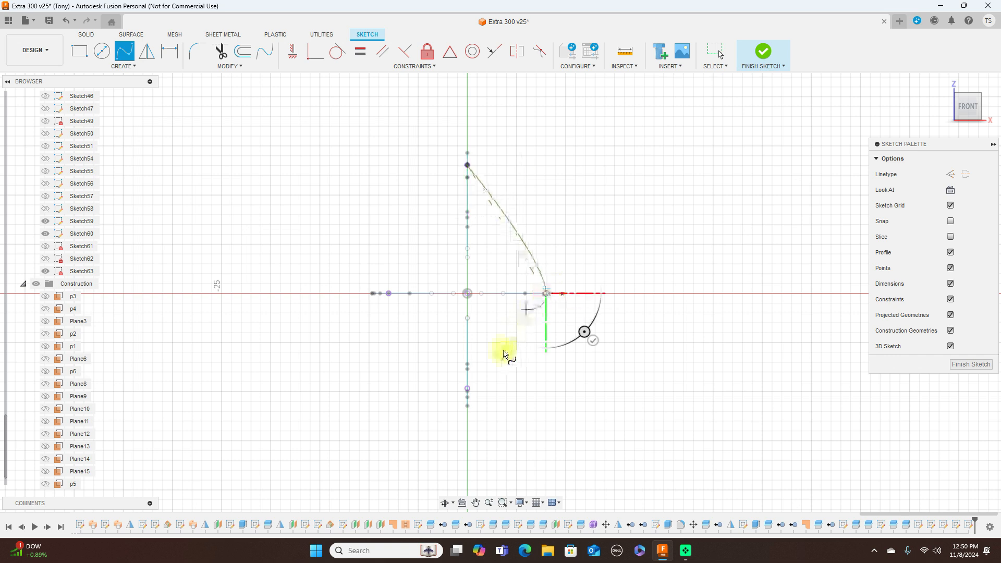
click(468, 389)
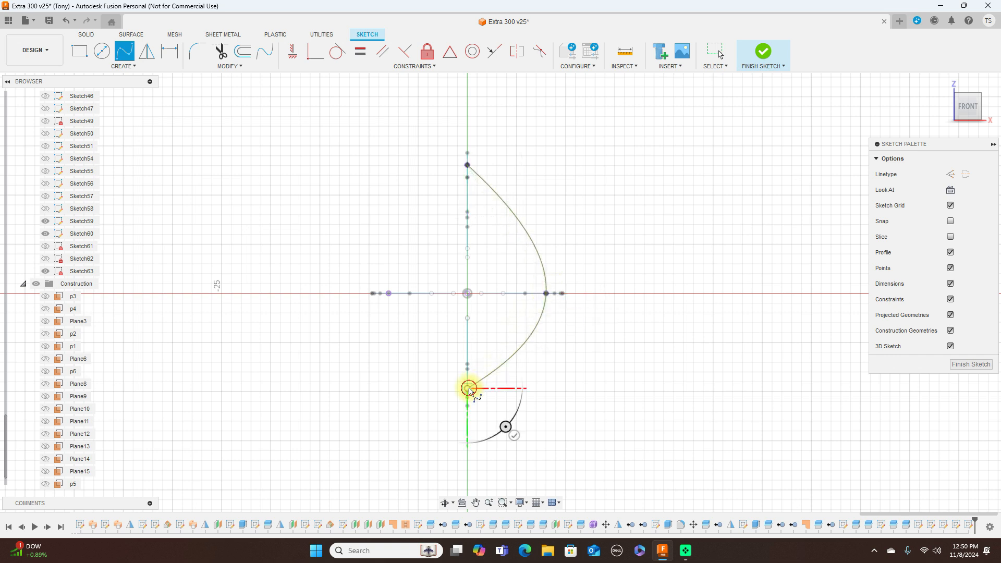
click(389, 295)
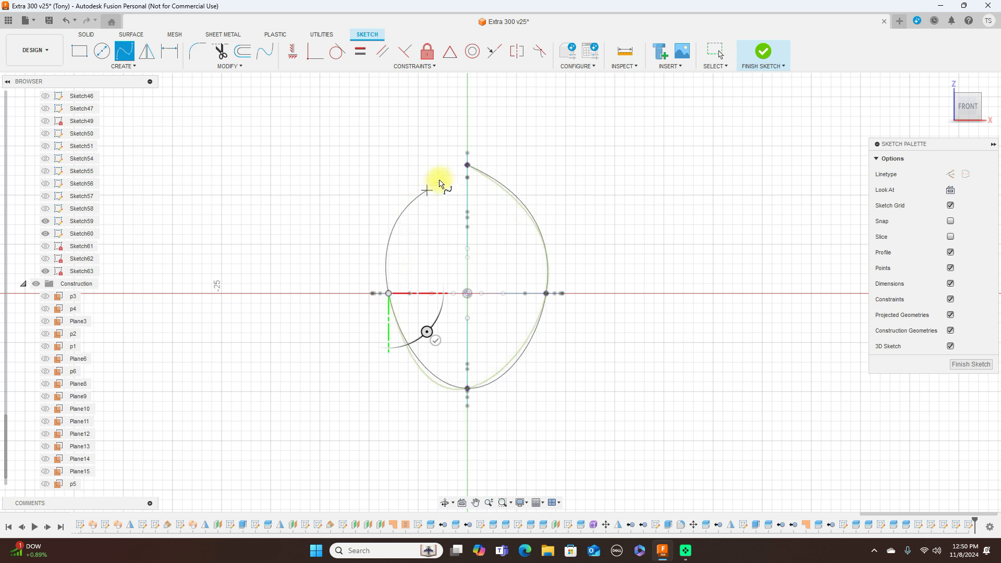
click(466, 167)
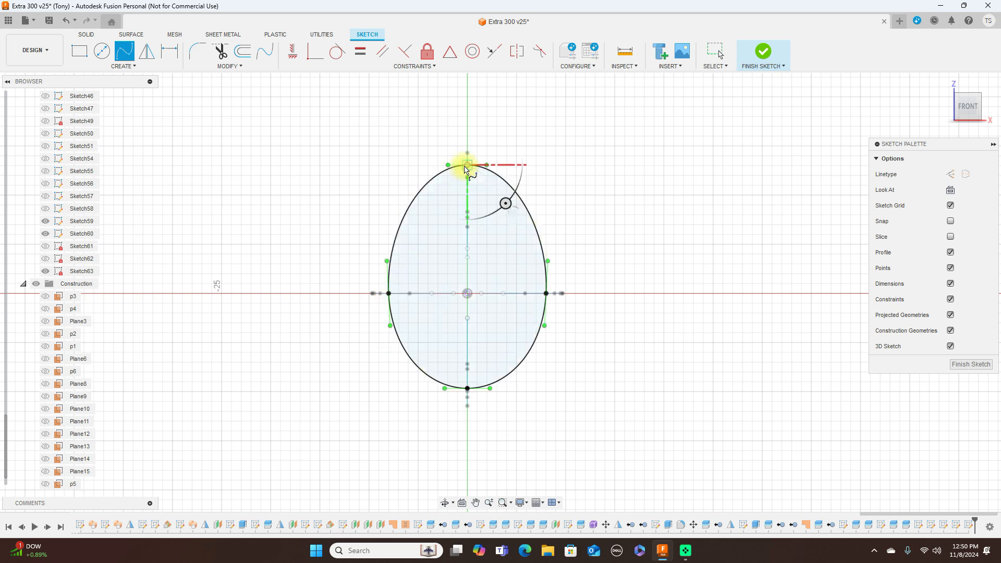
right_click(465, 168)
click(507, 167)
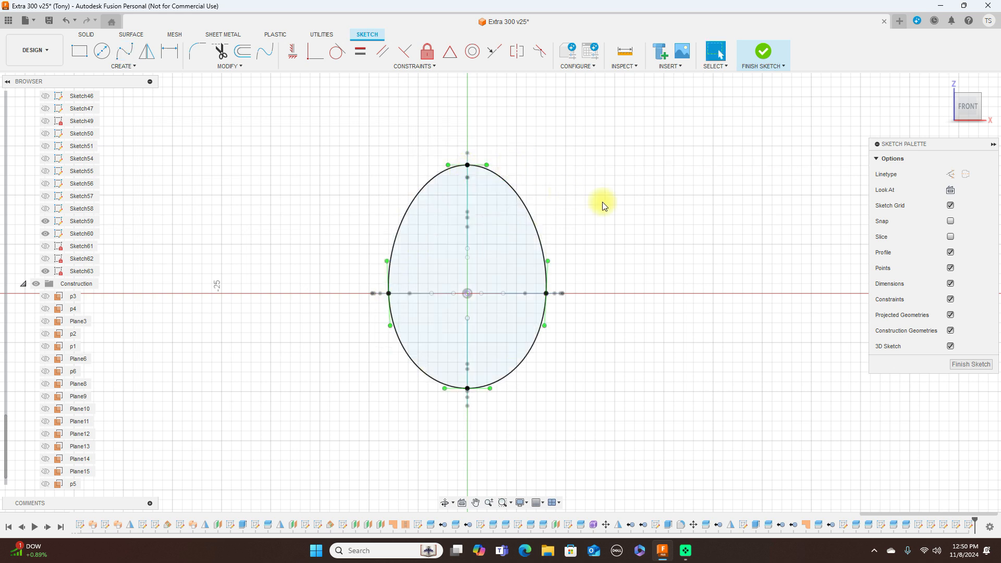
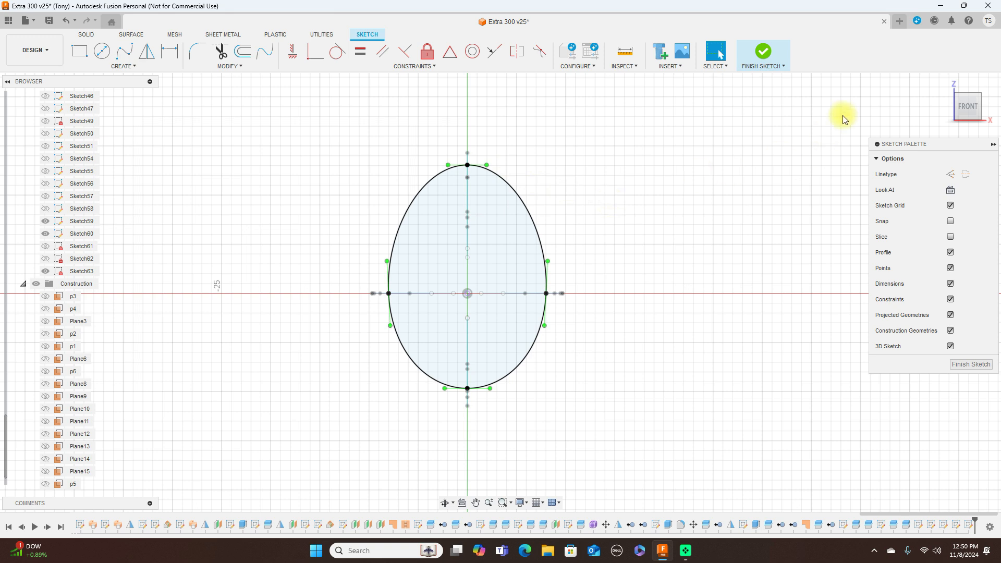
click(971, 365)
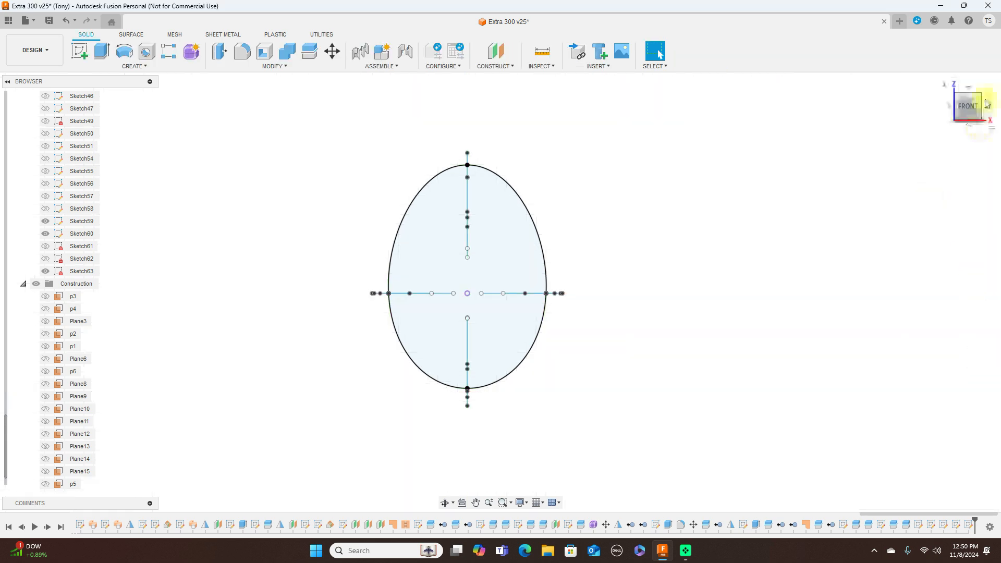
View the p4 cross-section together with Sketch61 and Sketch62, and hide all three section sketches, Sketch61 to Sketch63, leaving only the outline splines
drag(980, 100, 919, 119)
click(46, 260)
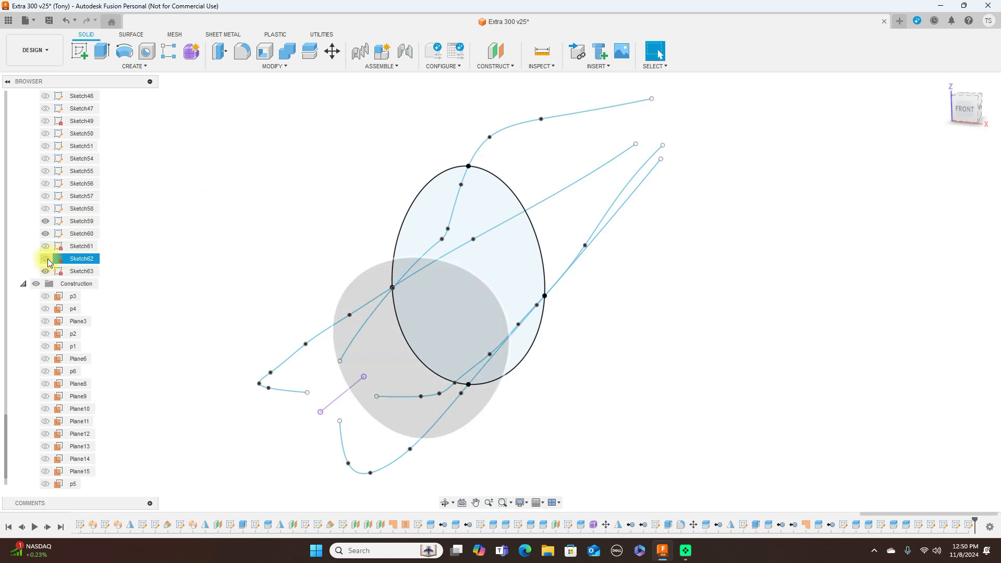
click(46, 247)
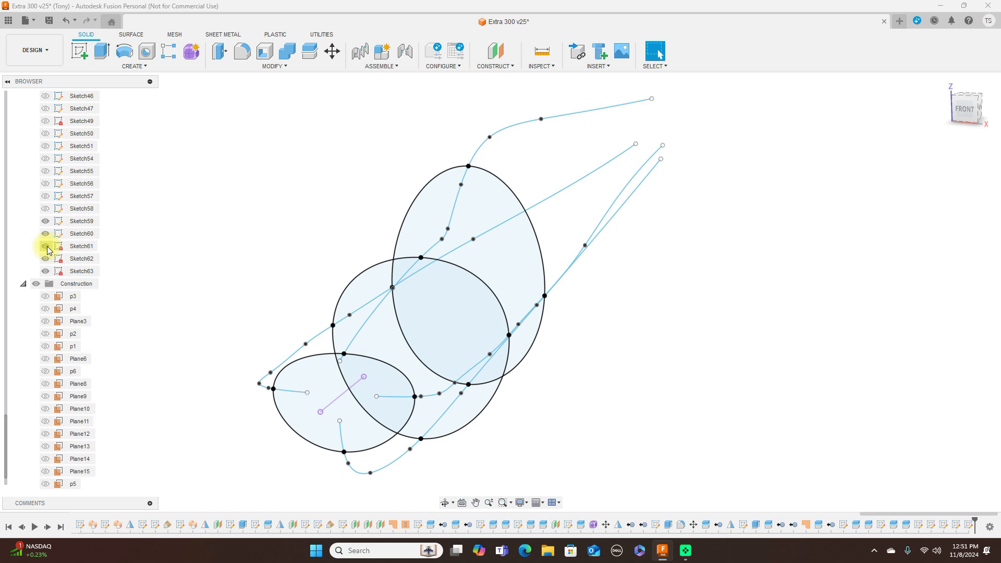
click(46, 247)
click(46, 260)
click(46, 272)
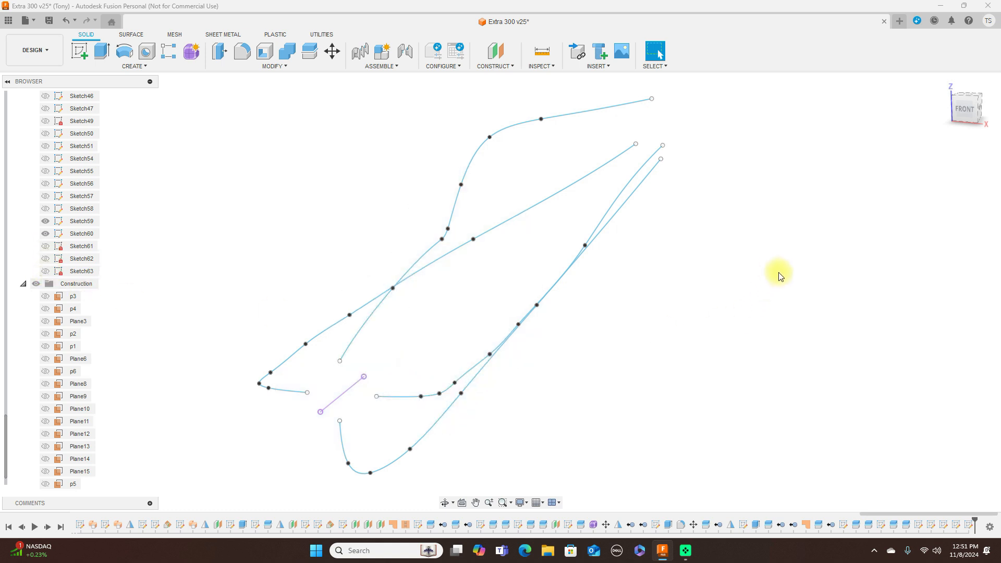
Display construction plane p3, check where it crosses the side outline, and start a new sketch on it
mouse_move(977, 110)
mouse_down()
mouse_move(994, 104)
mouse_move(7, 99)
mouse_move(993, 96)
mouse_move(983, 103)
mouse_up()
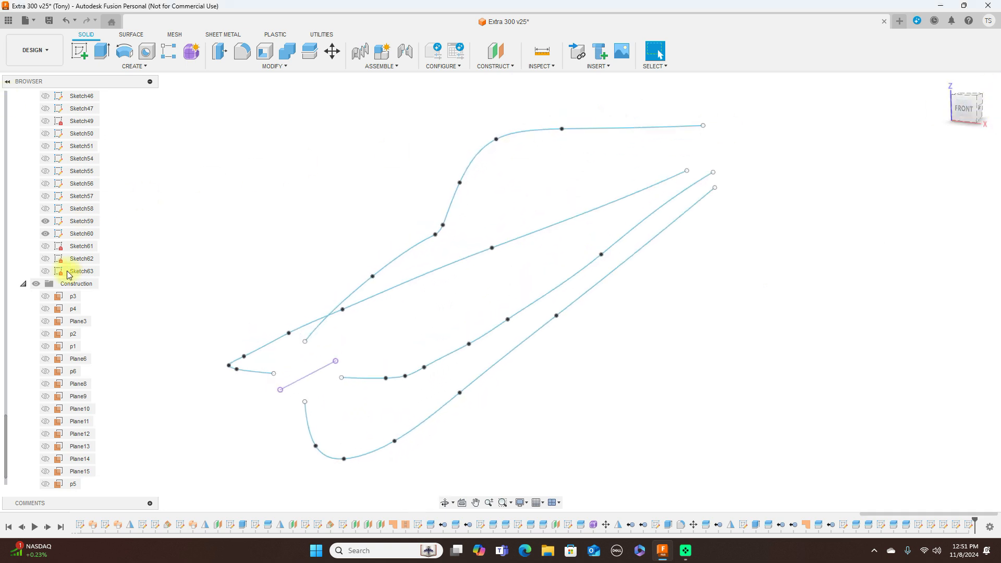
scroll(73, 313, down, 1)
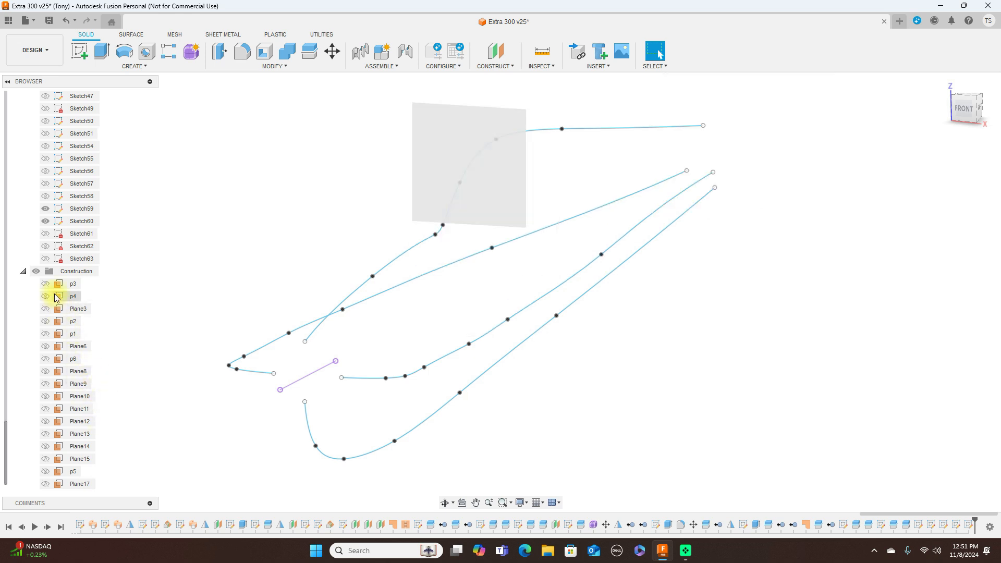
click(46, 284)
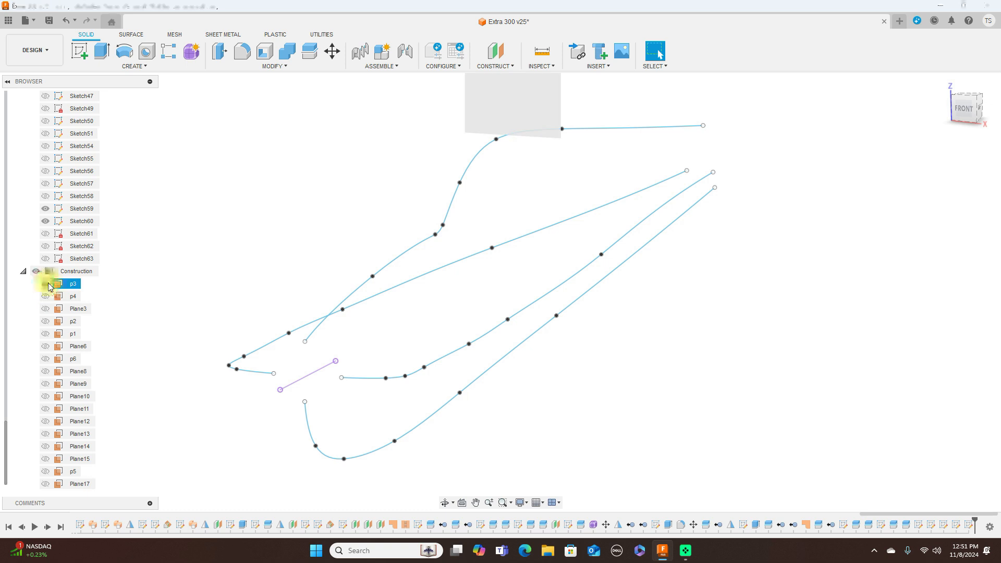
click(977, 108)
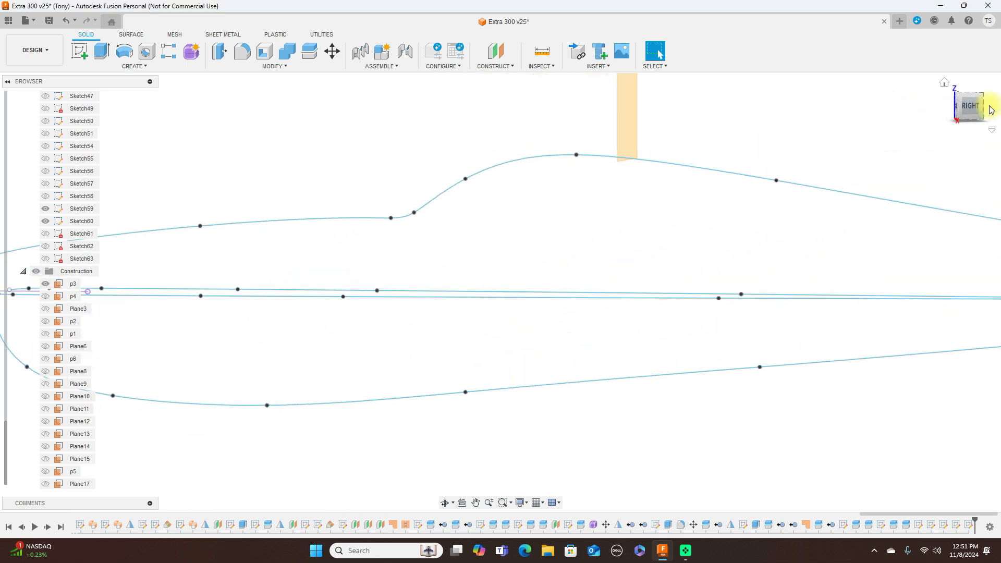
scroll(810, 161, down, 5)
middle_drag(824, 139, 795, 216)
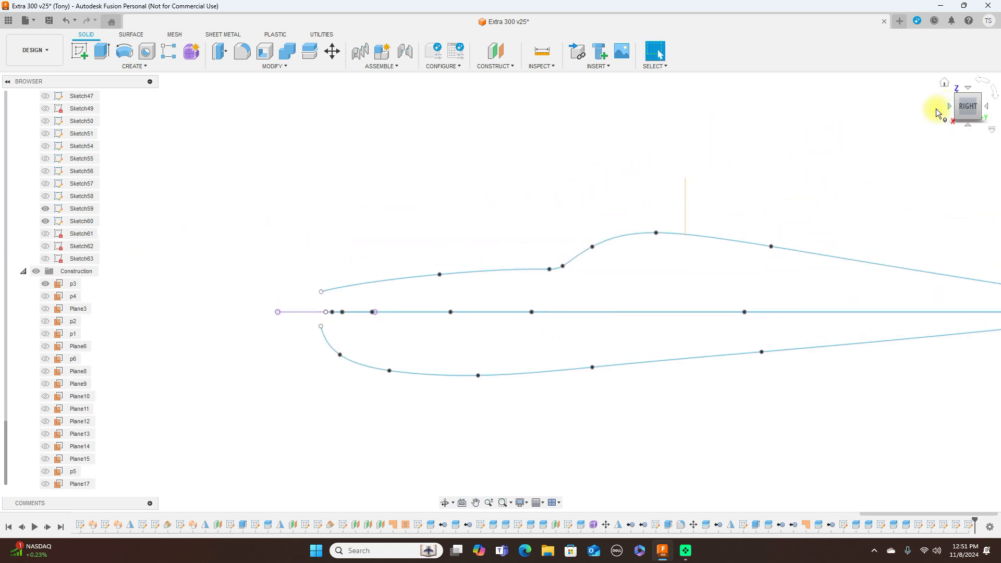
click(948, 108)
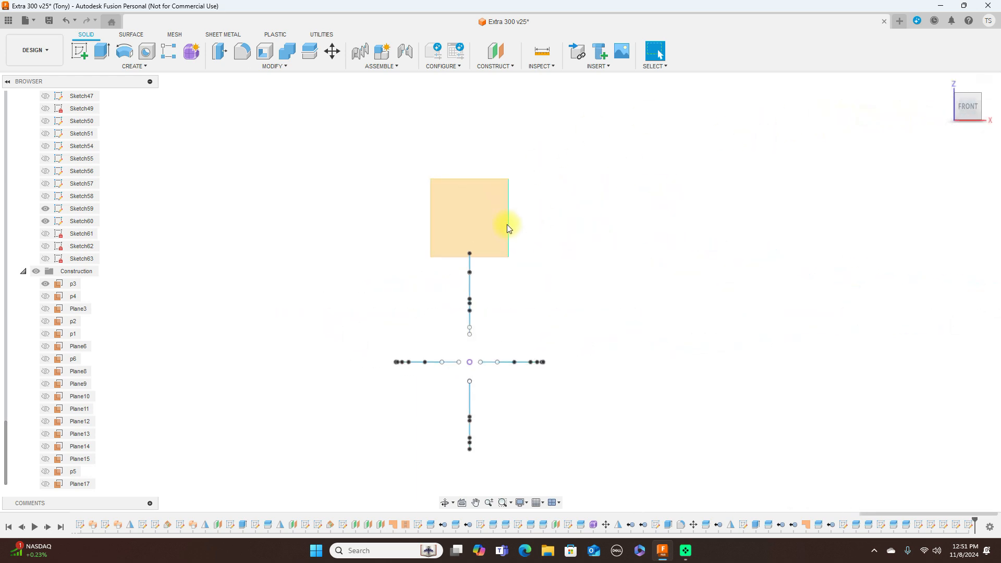
click(509, 228)
click(79, 50)
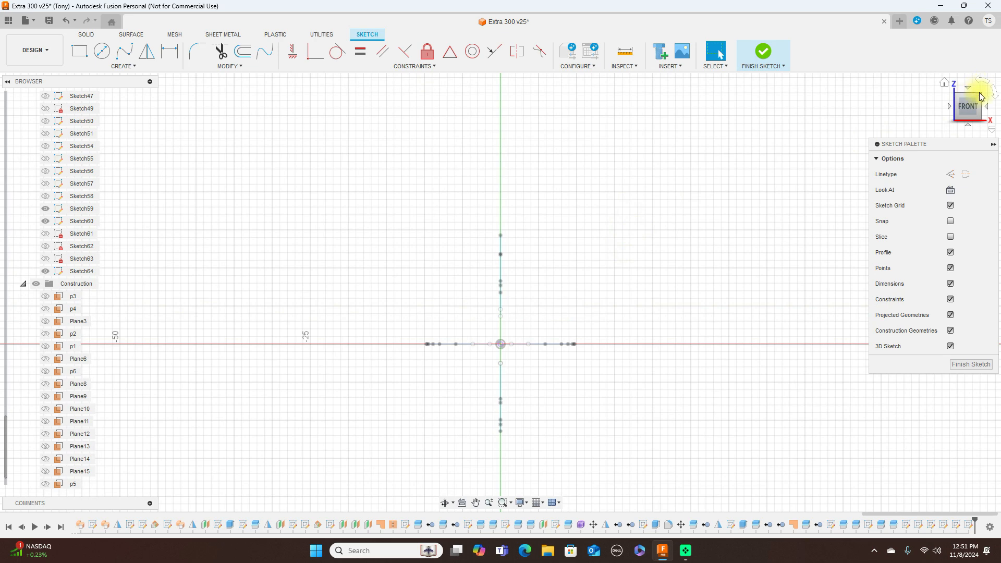
Intersect the upper, lower and both side outline splines with the p3 sketch plane to create four section points
drag(980, 99, 968, 104)
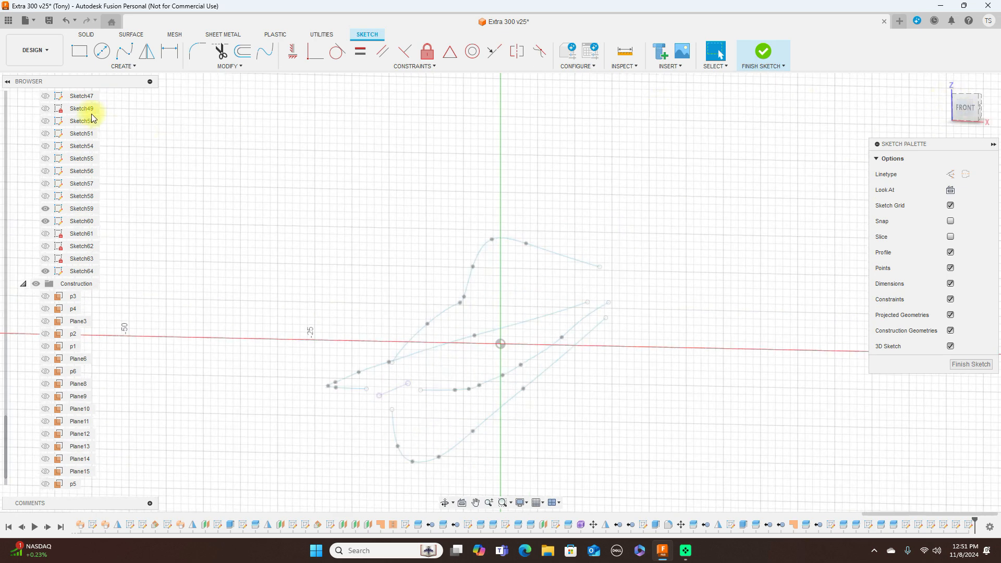
click(135, 68)
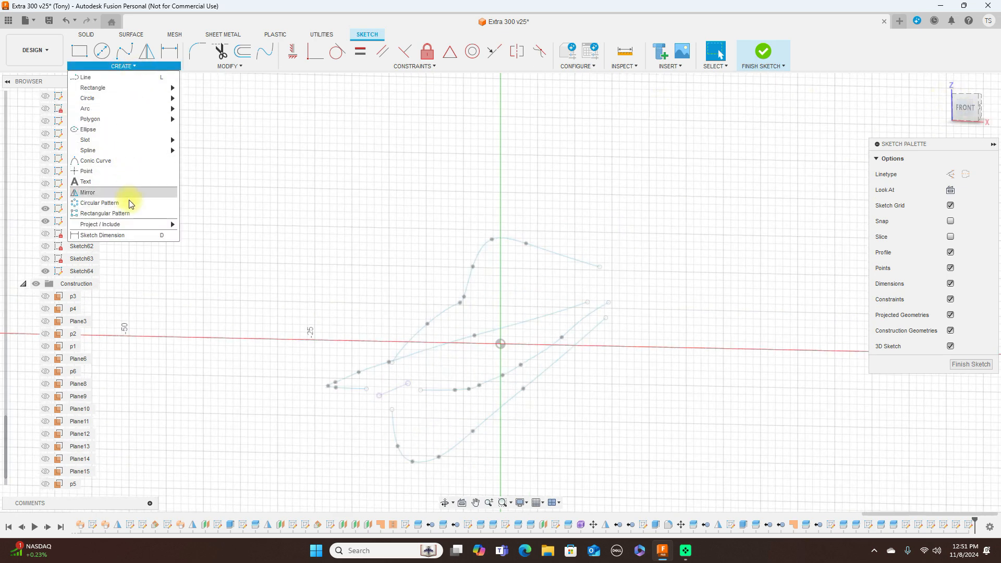
mouse_move(130, 225)
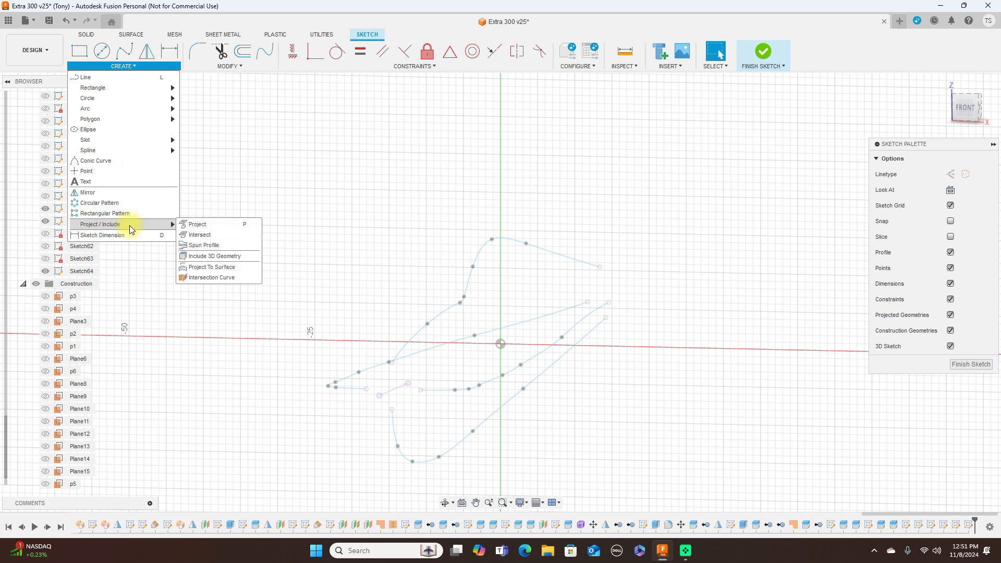
click(211, 237)
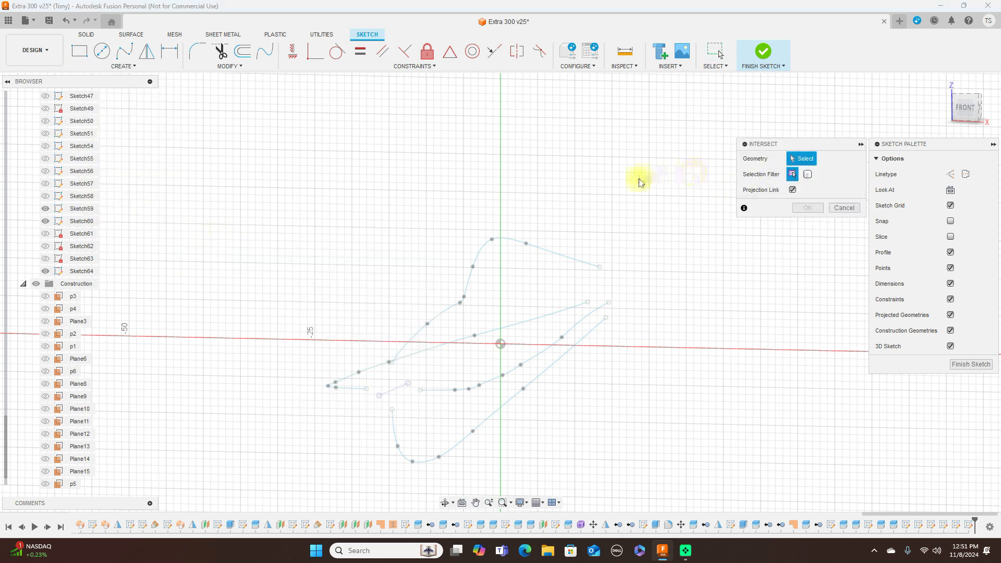
click(545, 248)
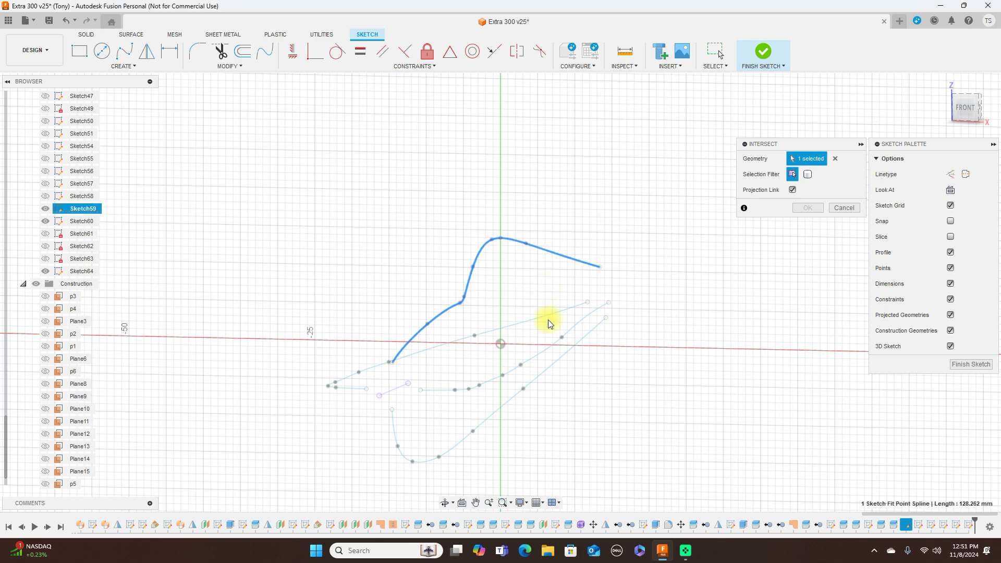
click(550, 350)
click(542, 371)
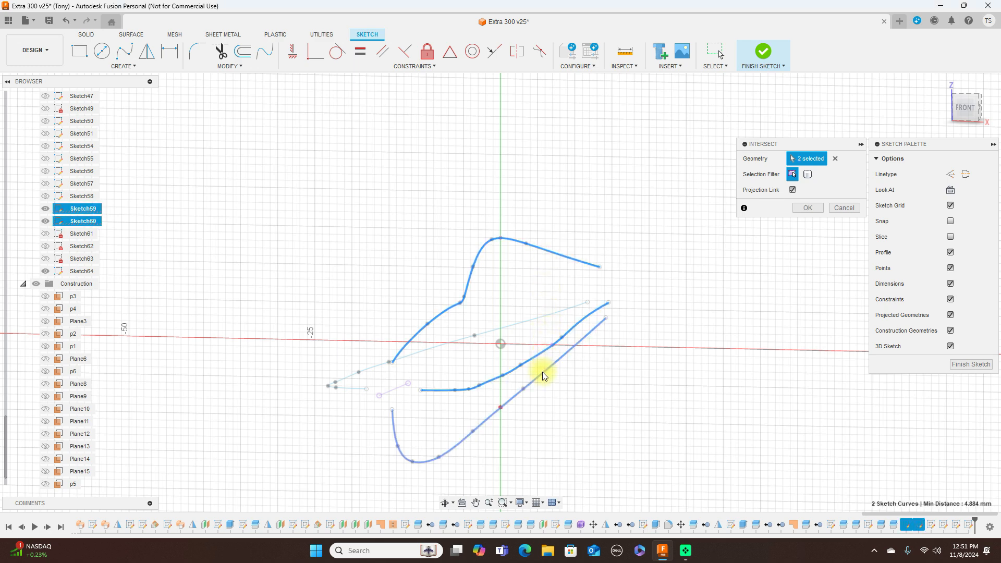
click(517, 326)
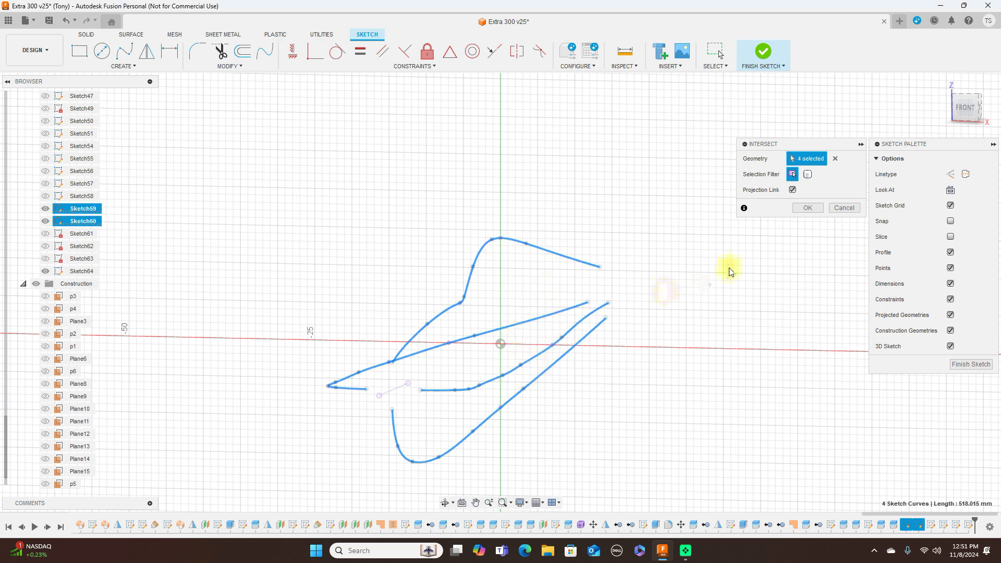
click(810, 208)
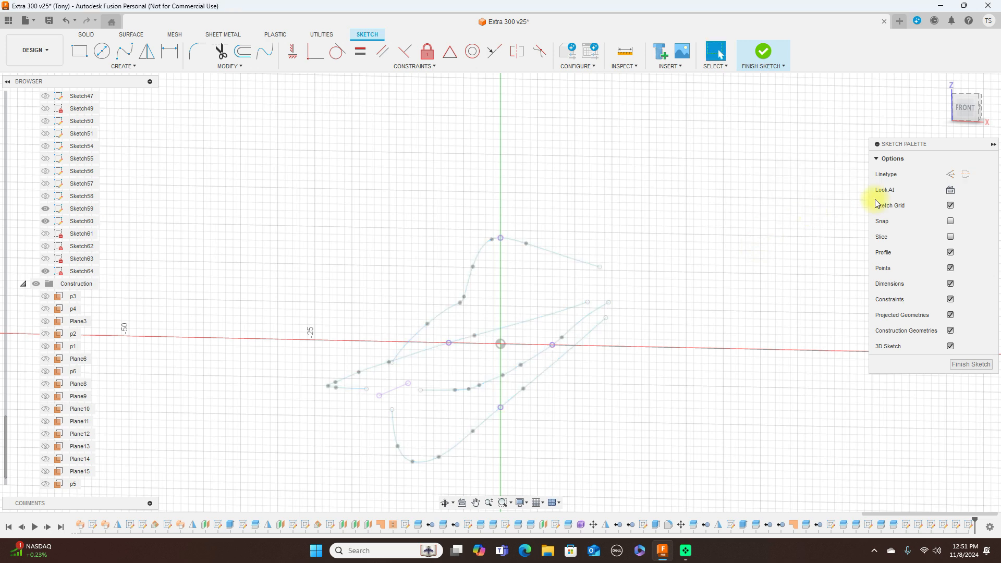
Draw a closed fit point spline through the four section points on plane p3 and finish the sketch
click(964, 108)
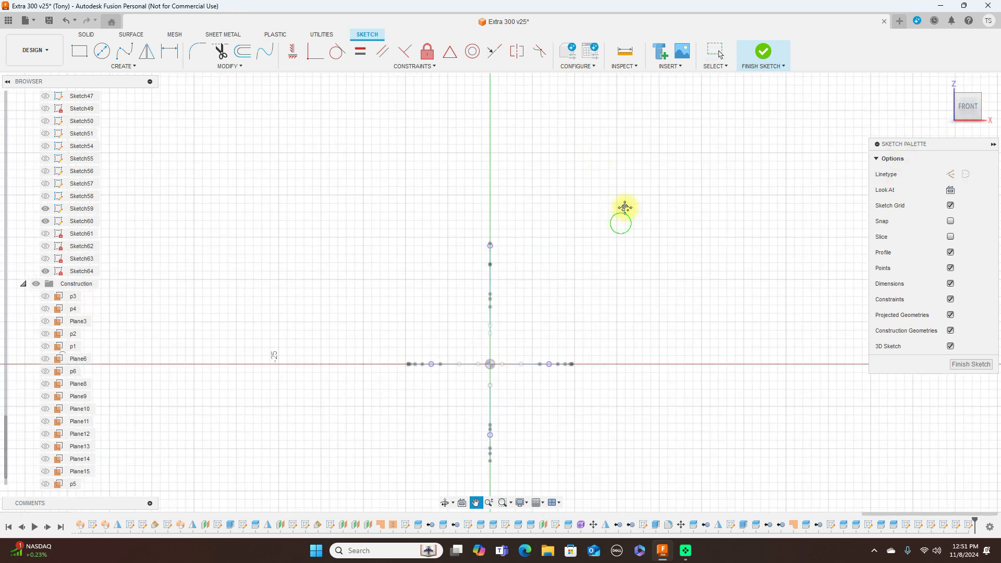
click(125, 52)
click(495, 194)
click(554, 312)
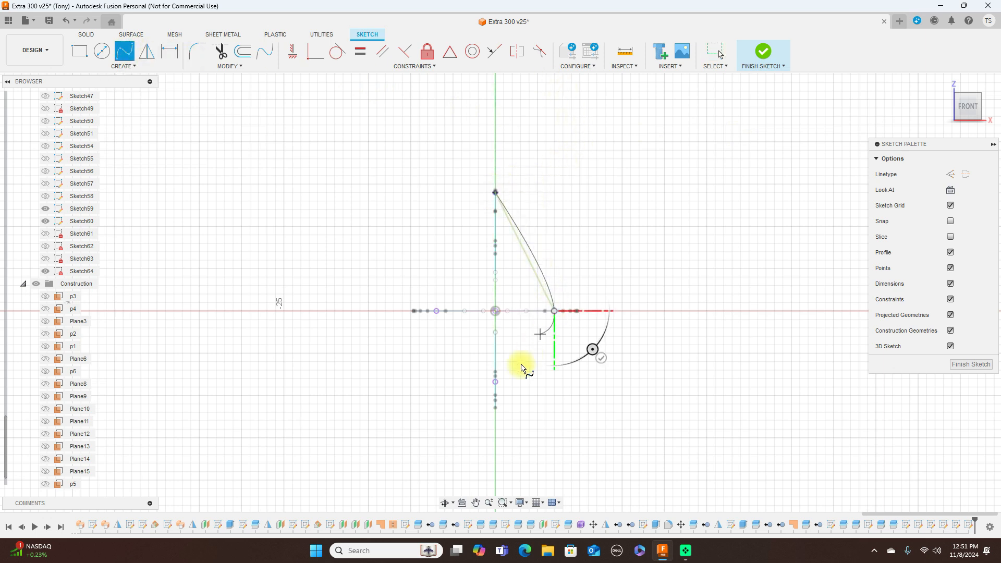
click(496, 382)
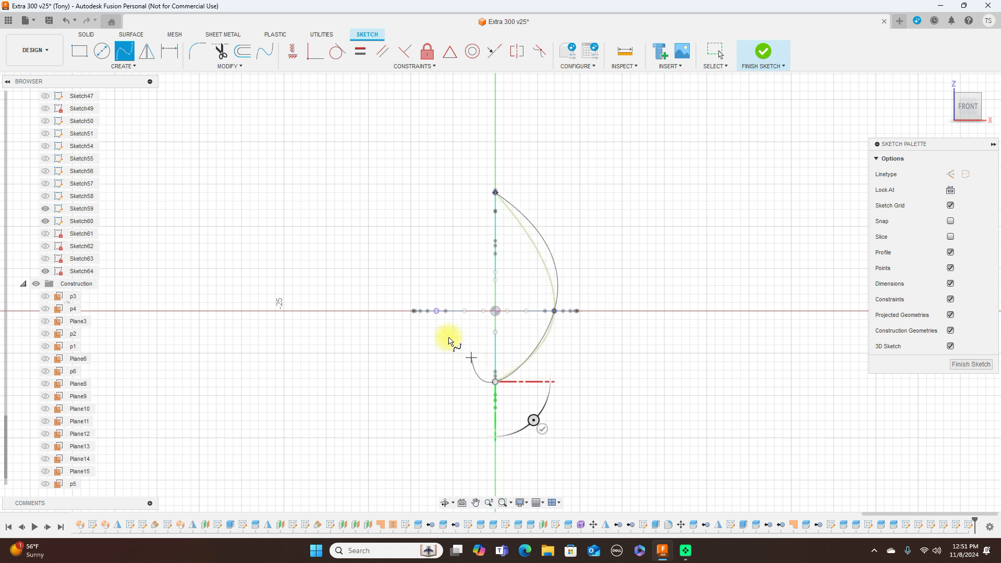
click(437, 313)
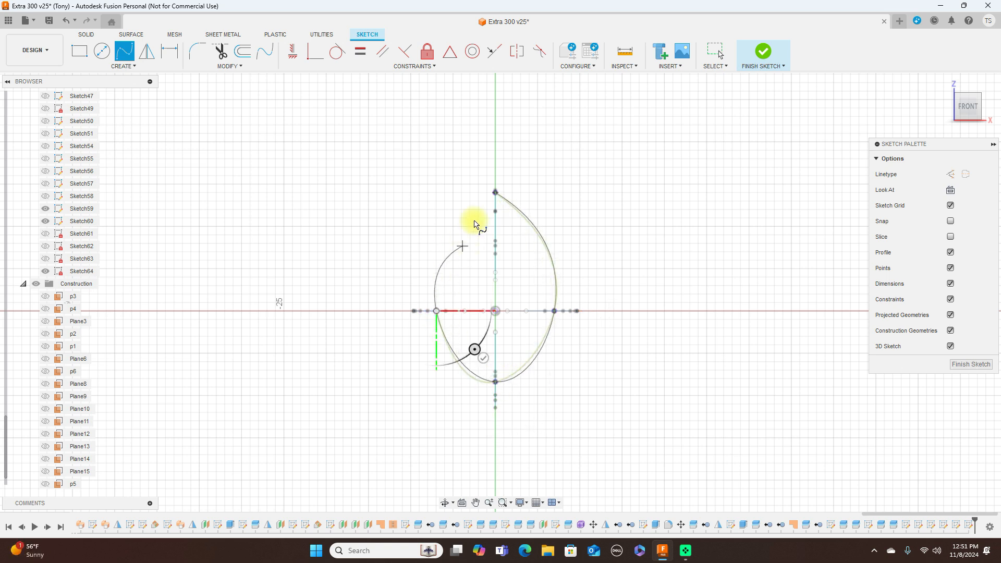
click(493, 192)
right_click(494, 191)
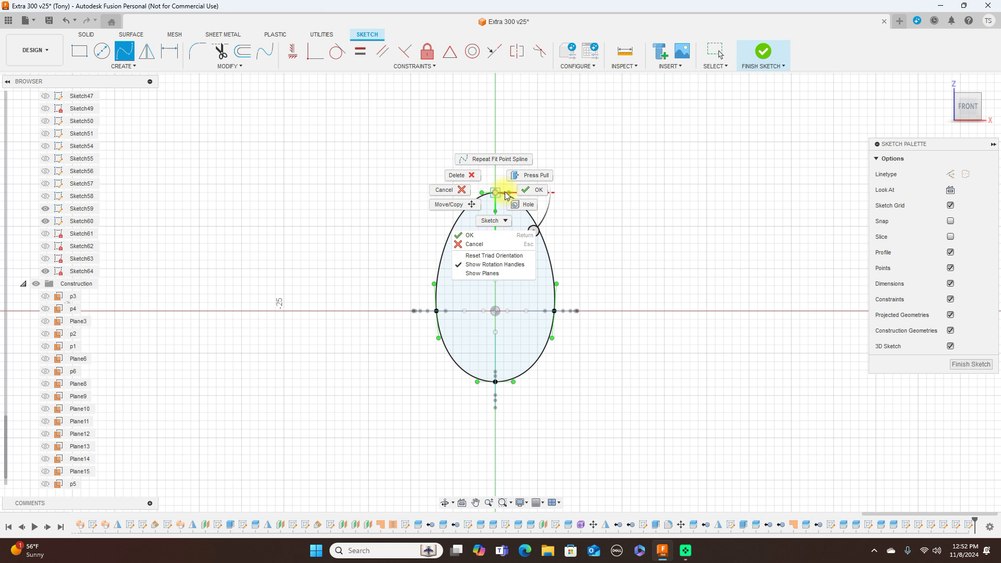
click(534, 193)
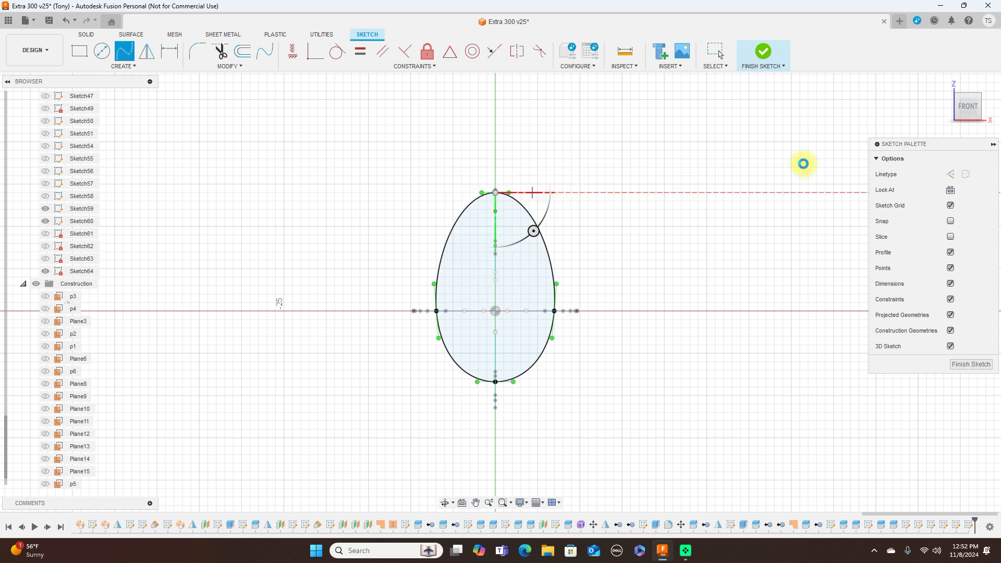
key(Escape)
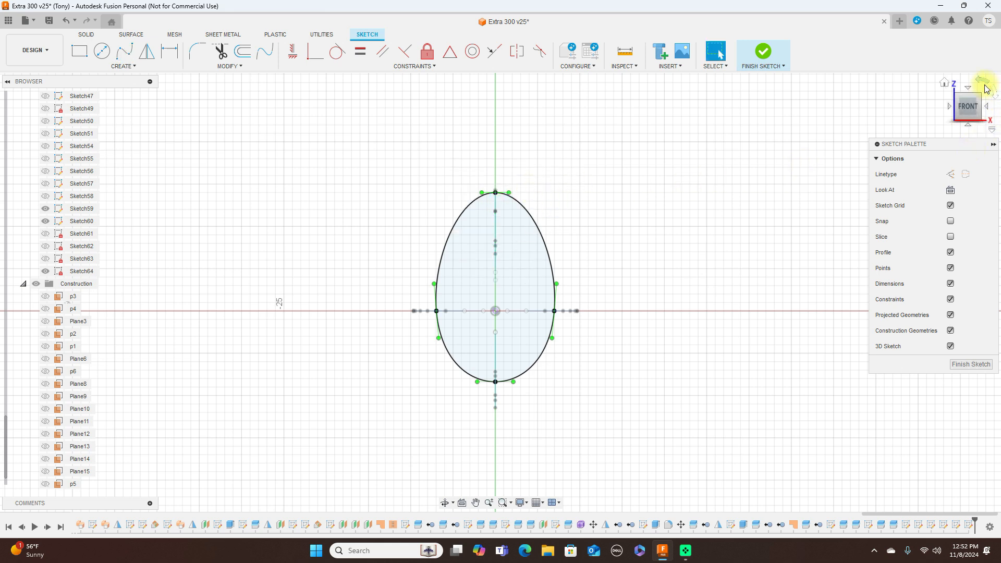
mouse_move(983, 98)
mouse_down()
mouse_move(923, 107)
mouse_move(935, 101)
mouse_up()
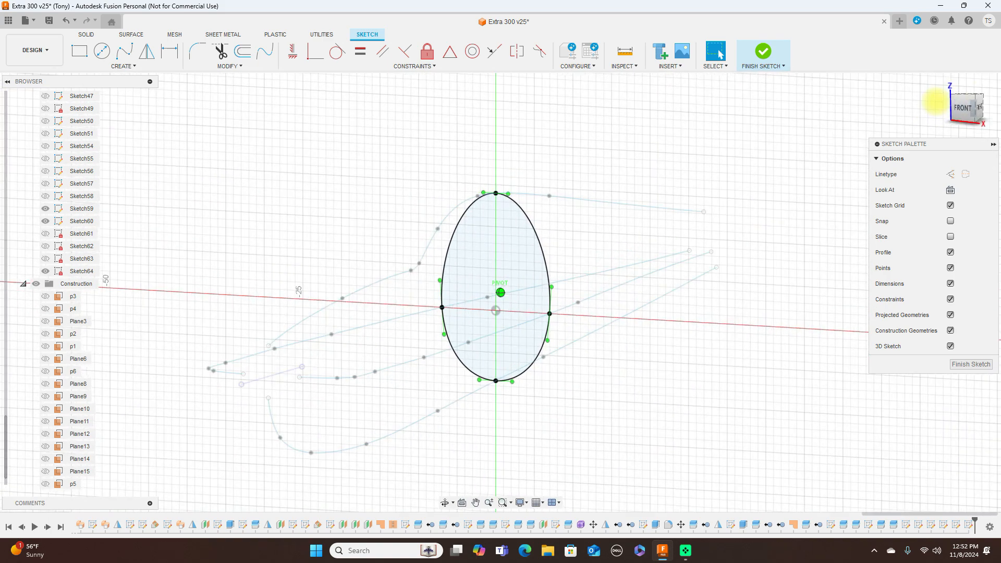
click(770, 55)
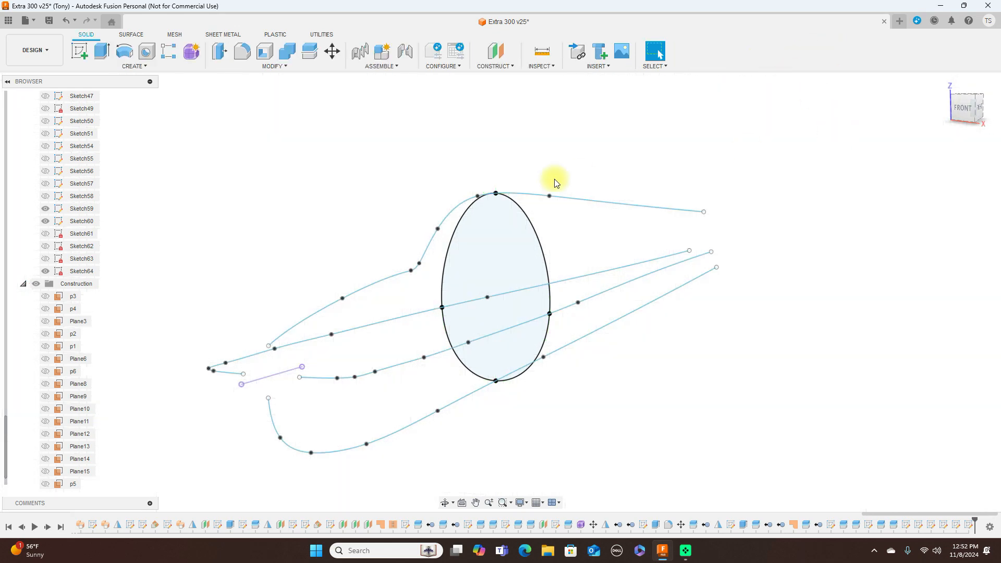
Hide Sketch64, display construction plane p2 near the tail, and start a new sketch on it
click(46, 271)
click(46, 271)
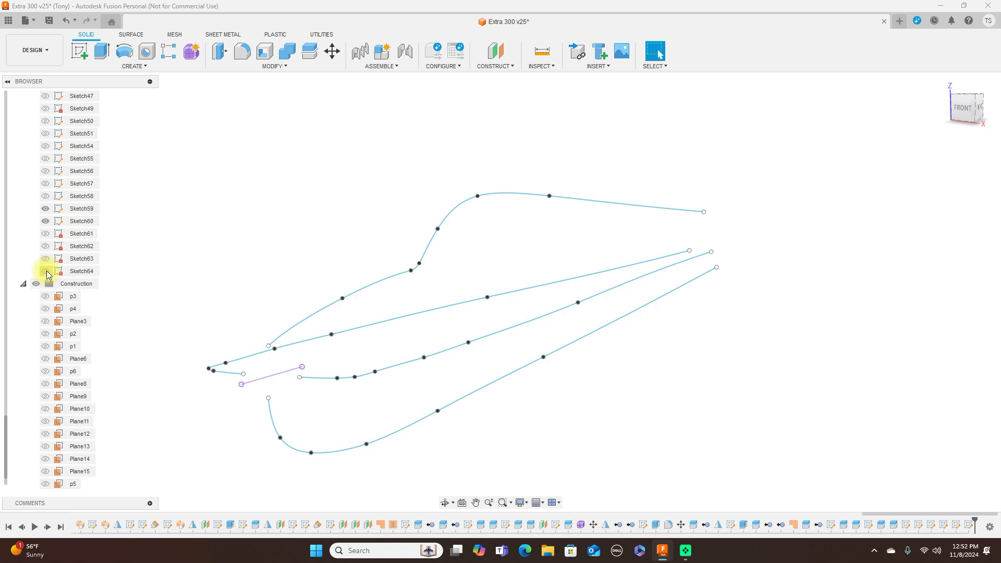
click(52, 335)
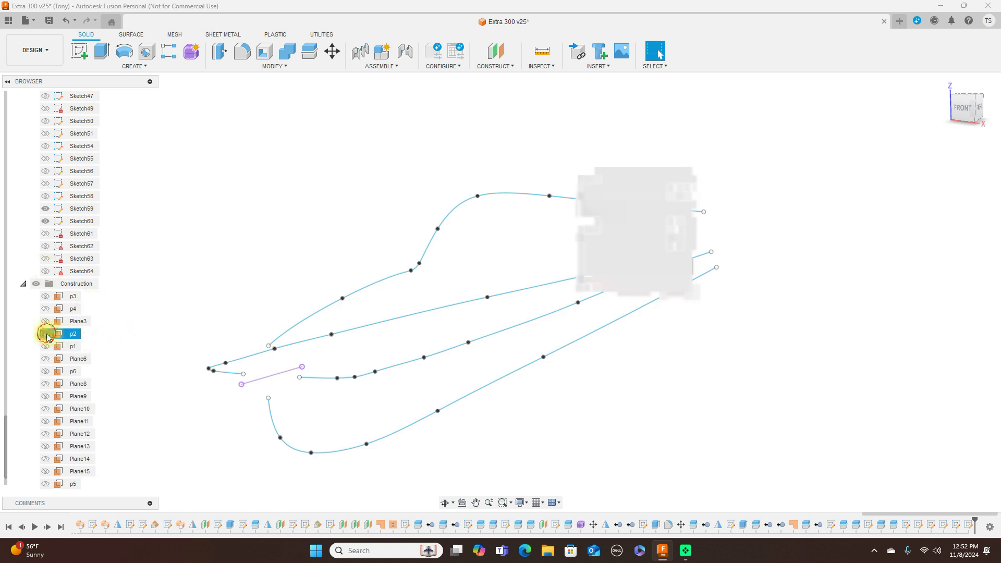
click(627, 190)
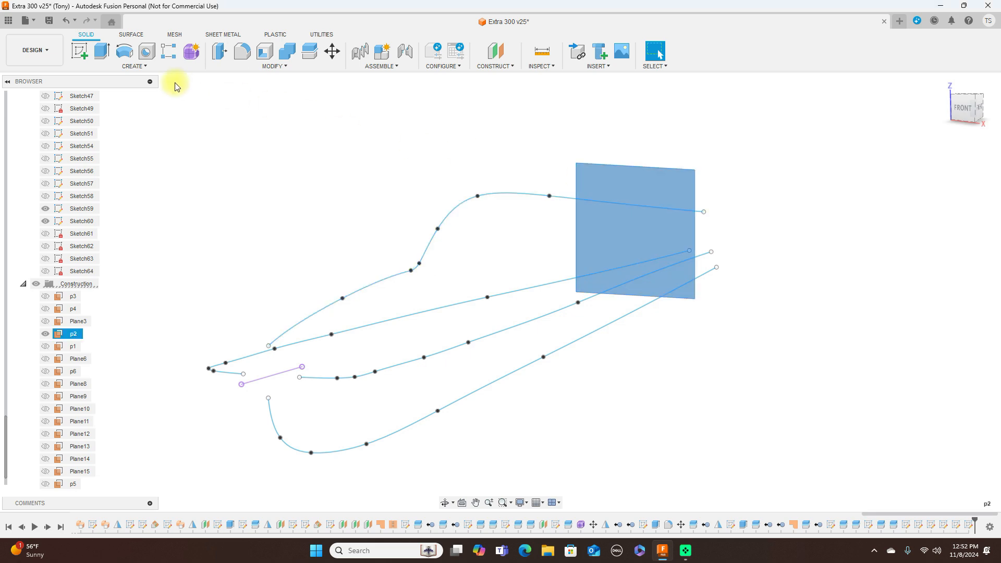
click(79, 51)
scroll(607, 161, up, 1)
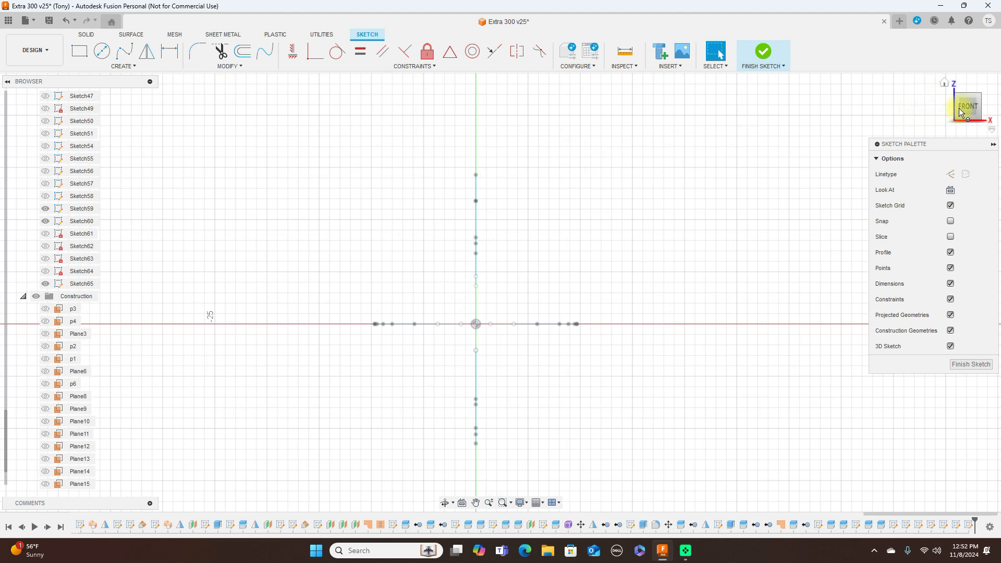
Intersect the upper, lower and both side outline splines with the p2 sketch plane to create four section points
drag(979, 95, 964, 102)
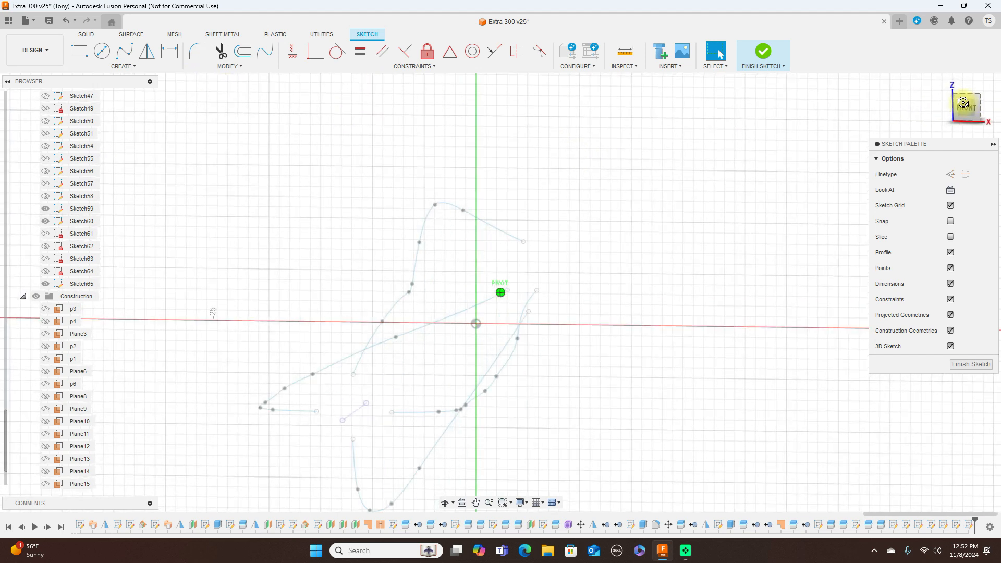
click(134, 66)
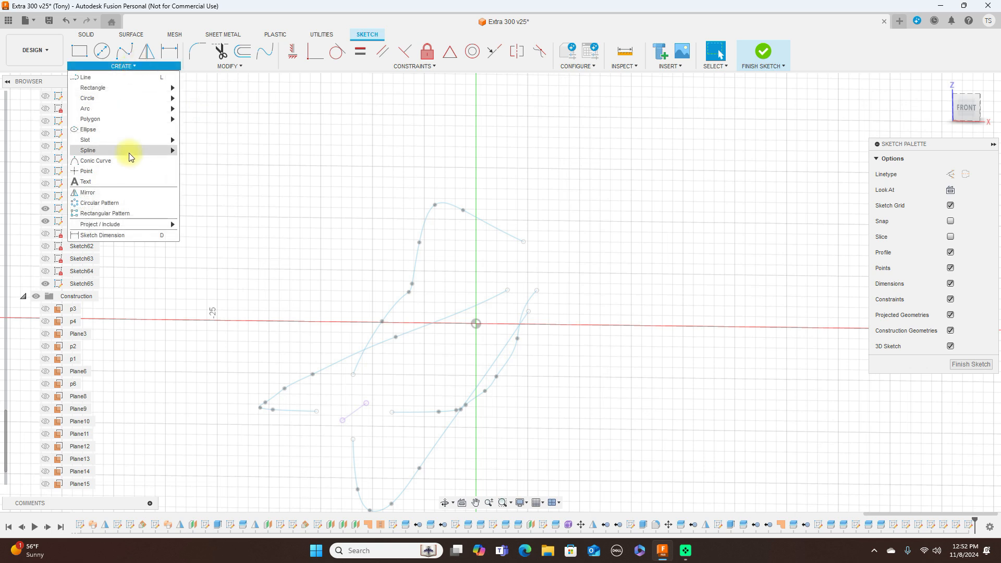
mouse_move(130, 223)
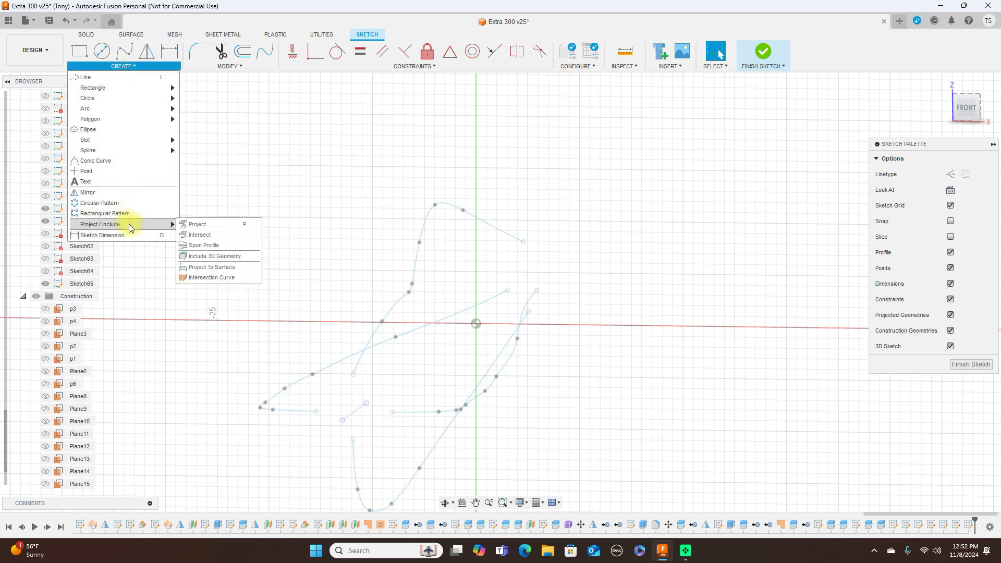
click(206, 234)
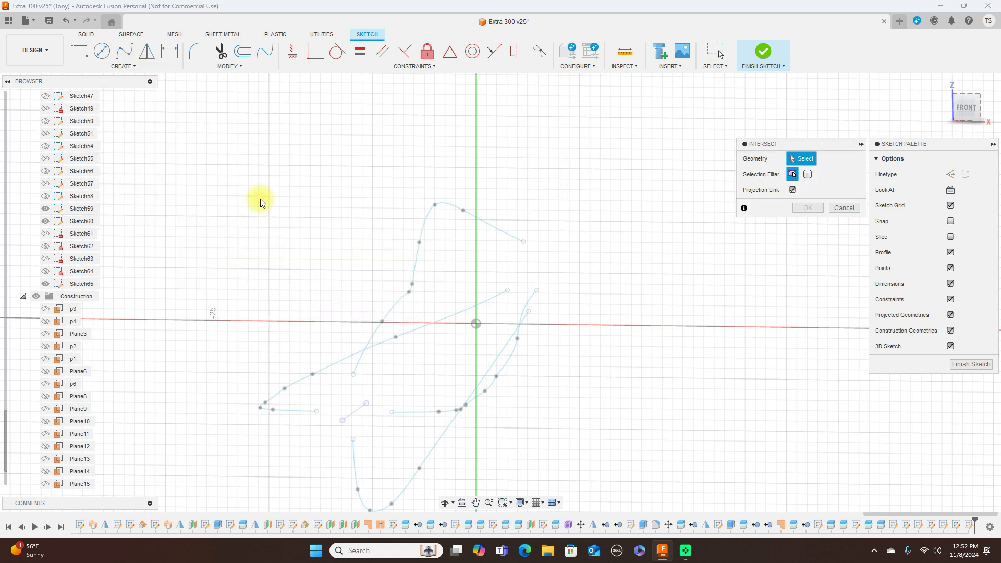
click(449, 202)
click(443, 430)
click(428, 412)
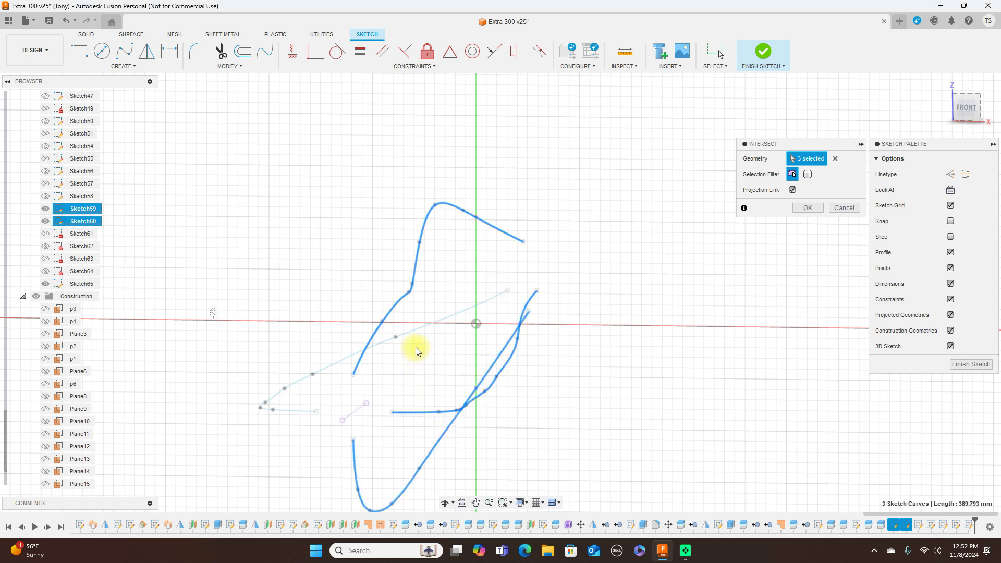
click(415, 335)
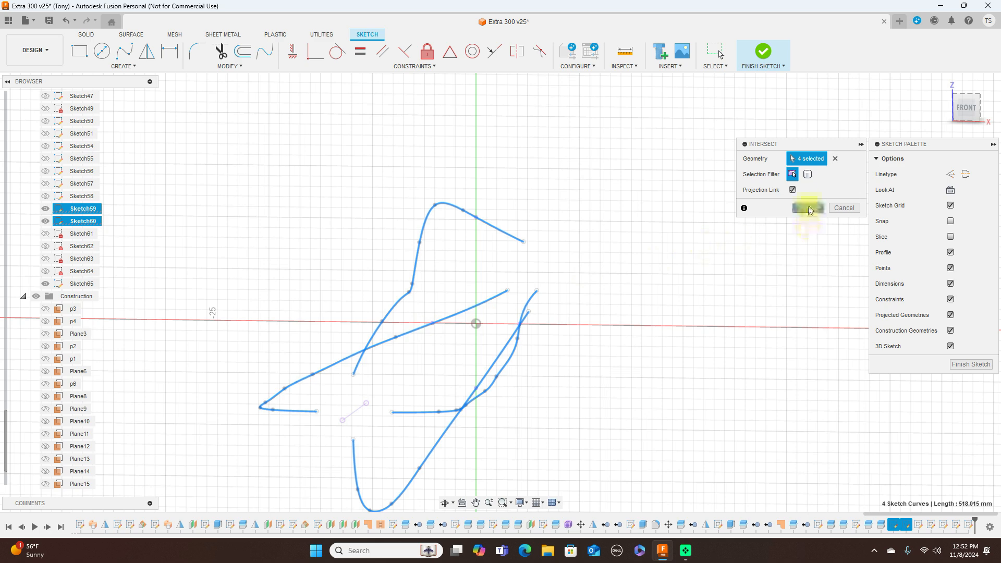
click(807, 209)
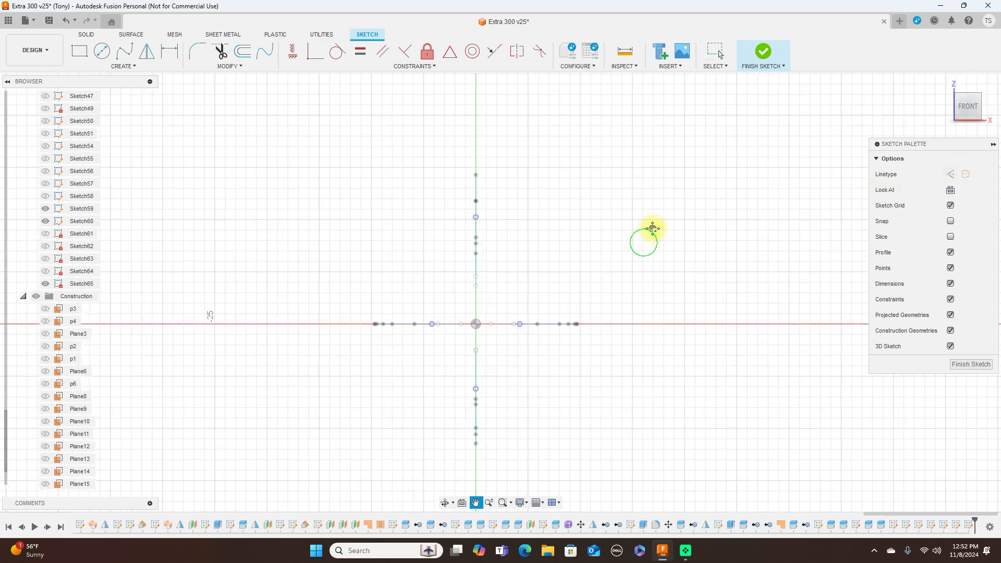
Draw a closed fit point spline through the four section points on plane p2 and finish the sketch
middle_drag(648, 235, 662, 211)
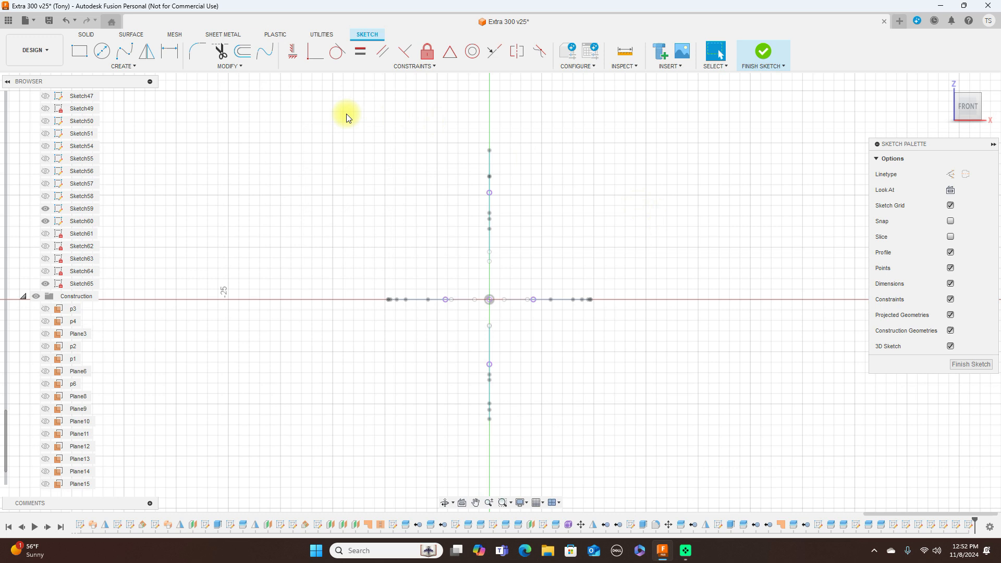
click(125, 56)
click(490, 193)
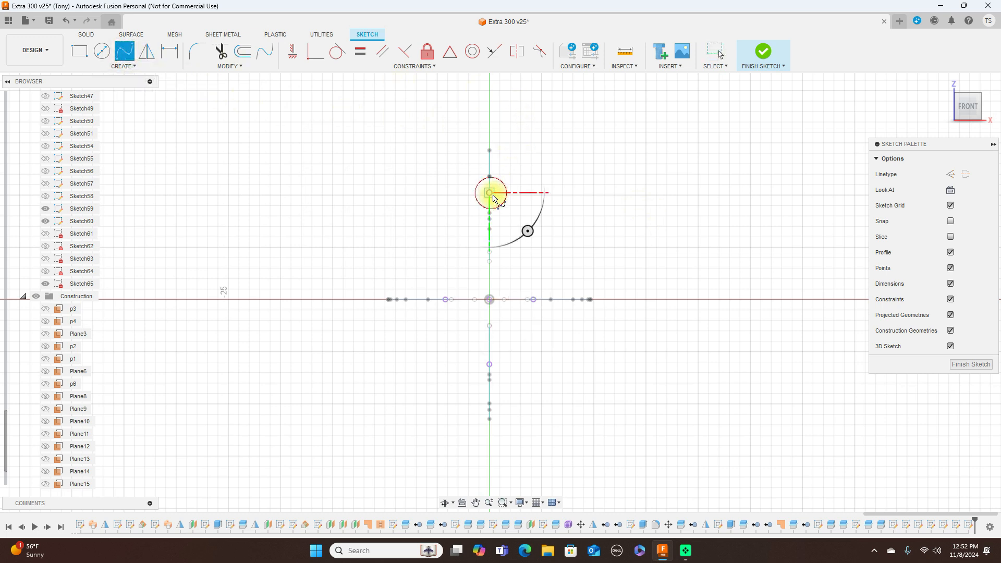
click(533, 300)
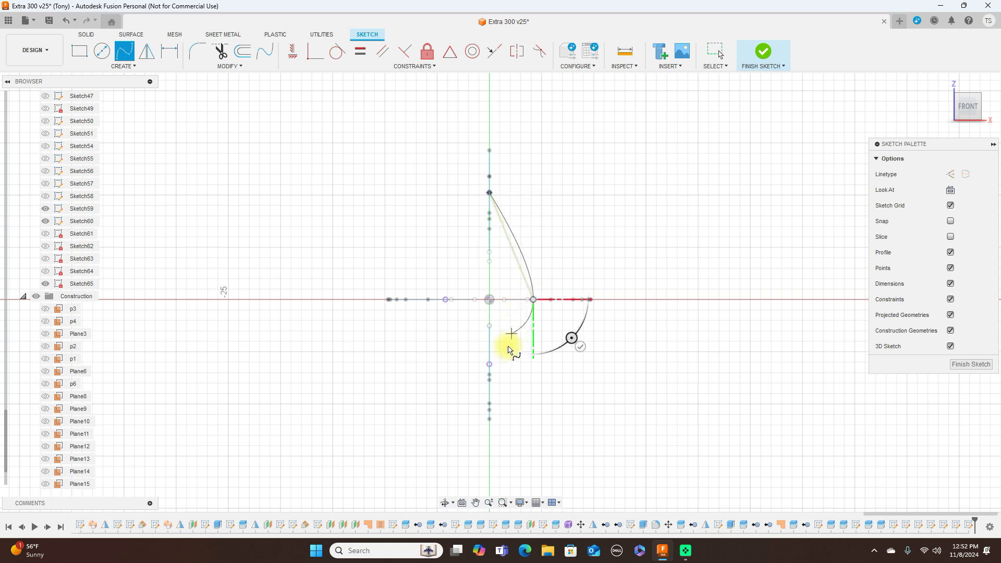
click(490, 364)
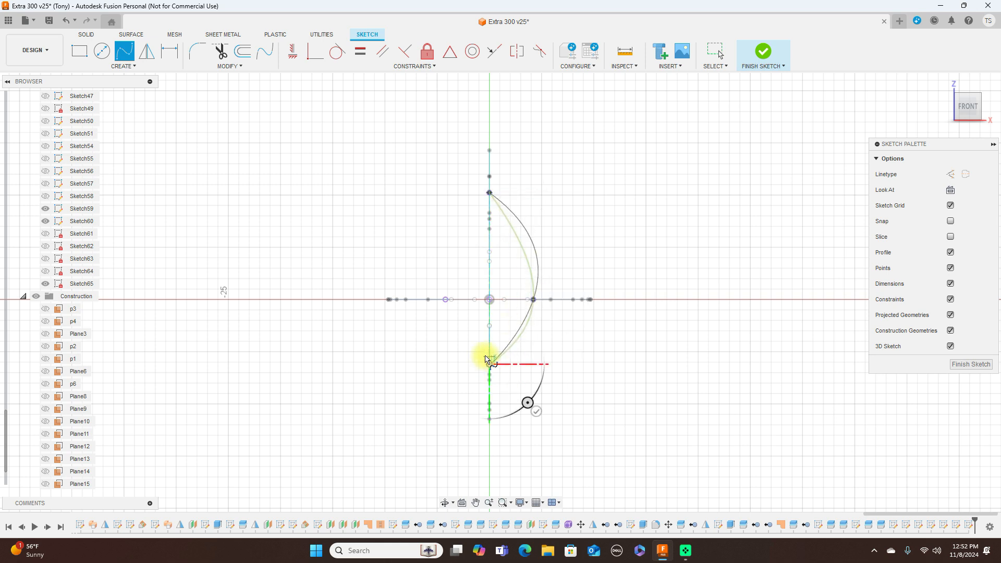
click(445, 300)
click(489, 194)
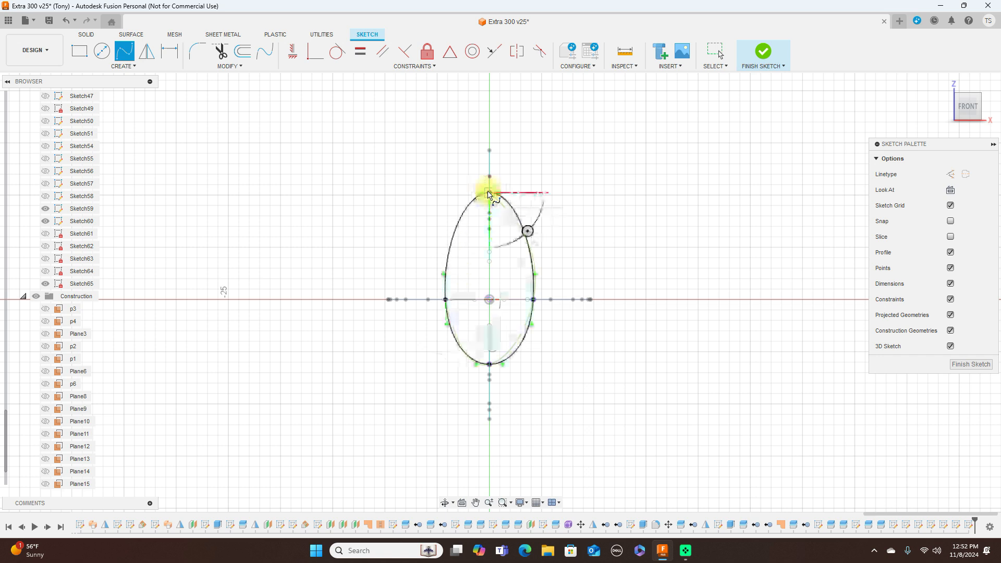
right_click(489, 194)
click(523, 192)
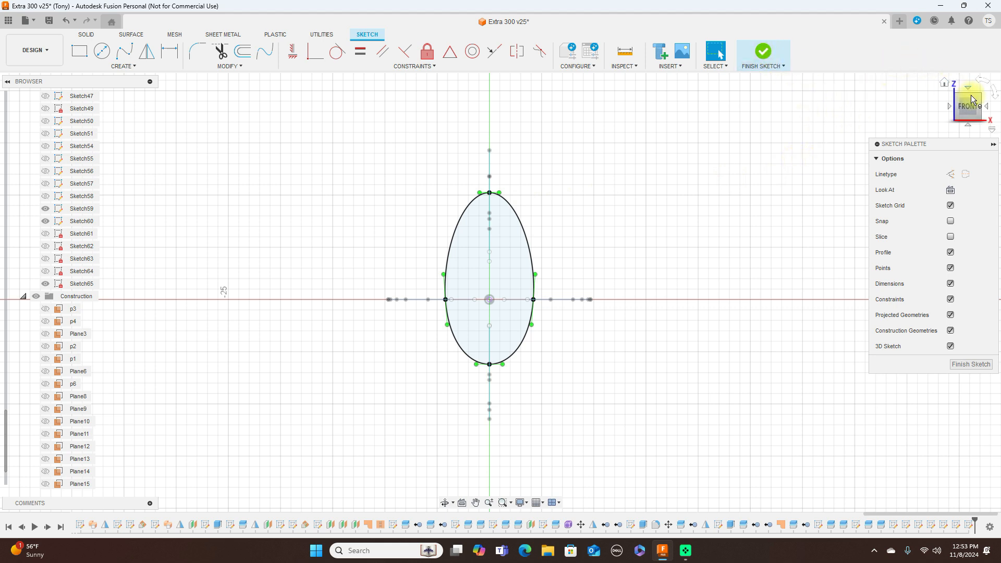
click(762, 51)
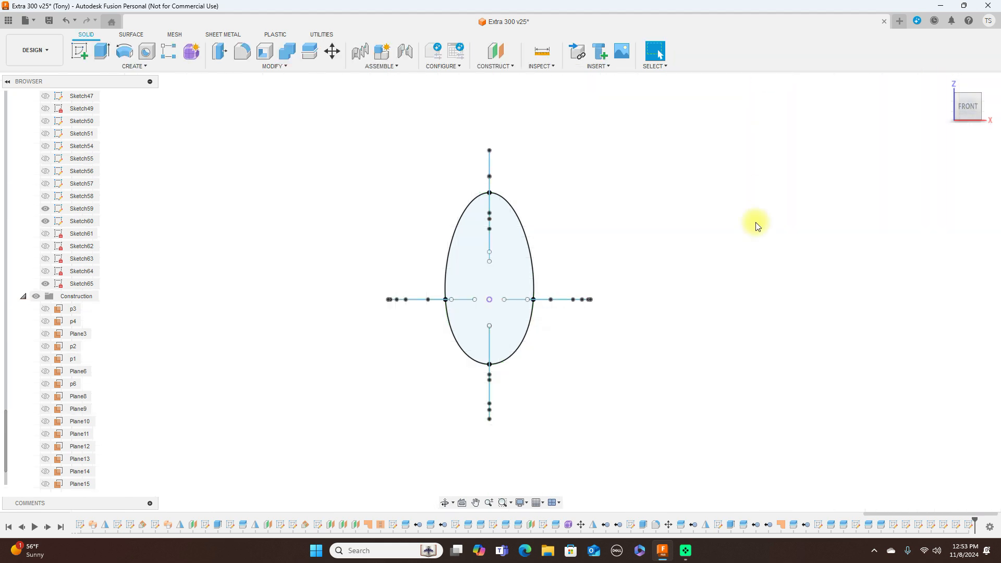
Show the canvases and examine the lettered fuselage cross-section drawings beside the top view of the aircraft
scroll(97, 177, up, 10)
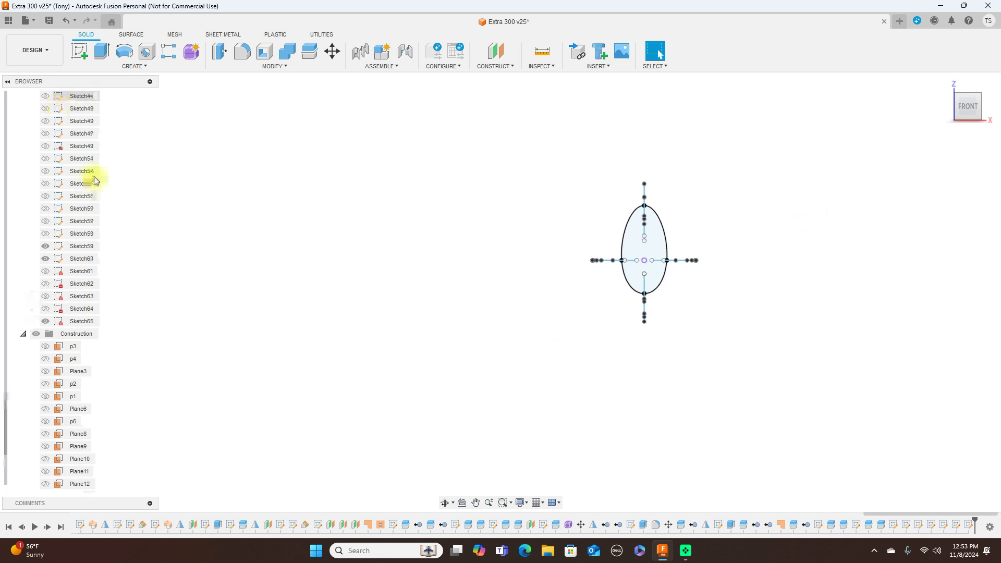
scroll(98, 174, up, 10)
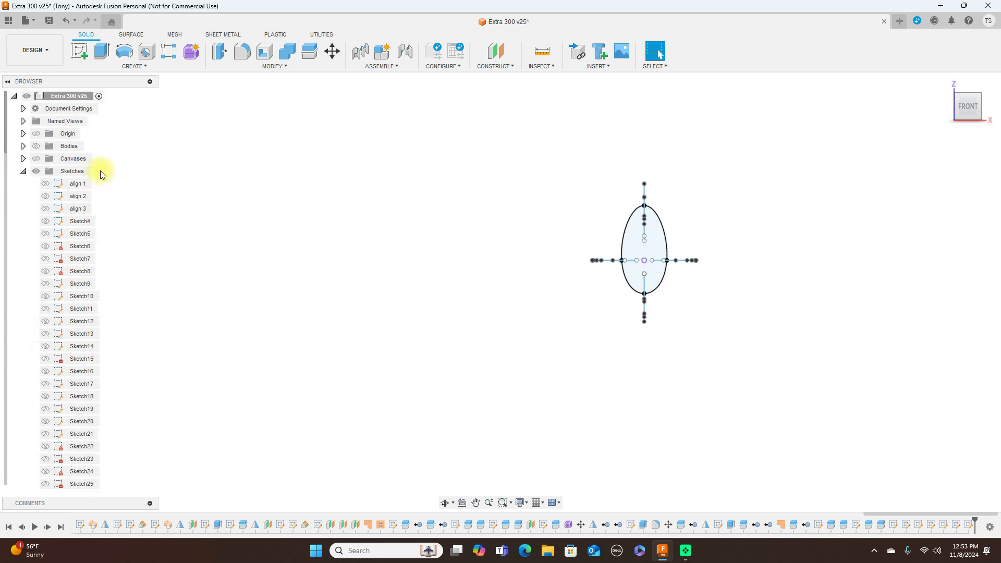
click(36, 158)
scroll(798, 261, down, 5)
mouse_move(809, 331)
middle_down()
mouse_move(691, 192)
mouse_move(751, 296)
mouse_move(744, 258)
middle_up()
scroll(771, 324, up, 3)
scroll(743, 263, up, 2)
scroll(743, 263, up, 2)
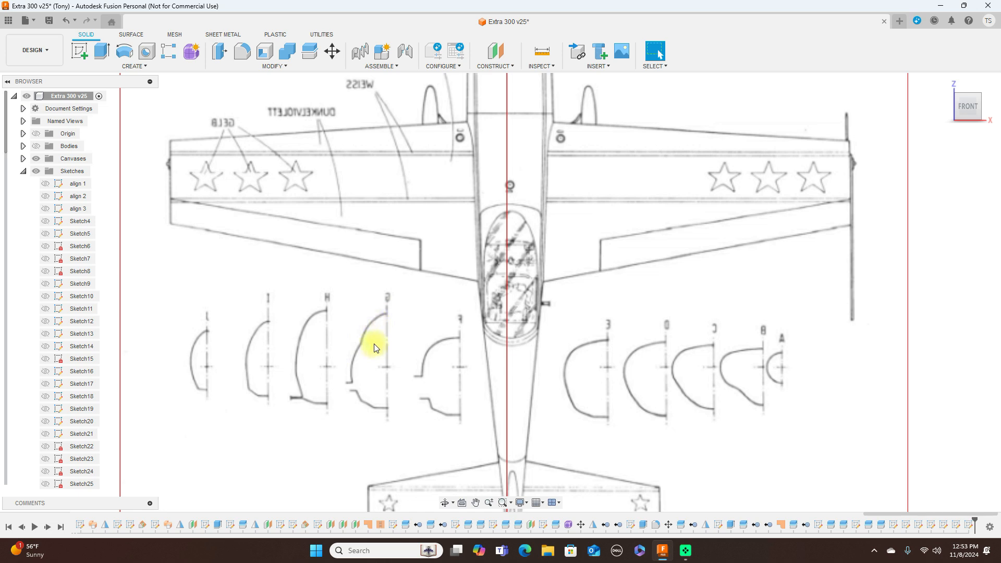
scroll(631, 285, down, 5)
scroll(603, 352, up, 4)
scroll(600, 346, down, 1)
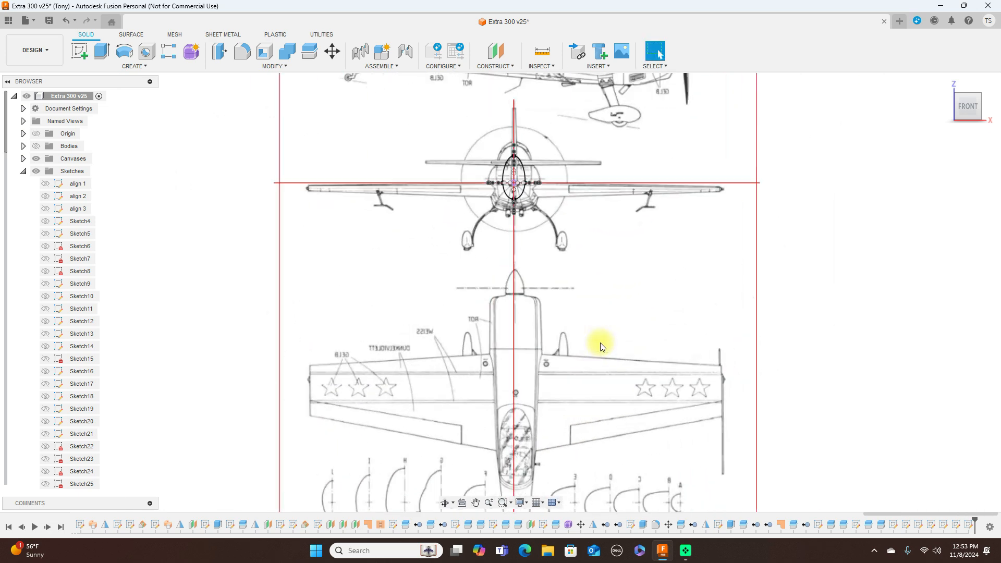
Check the p2 section's position against the section letters on the side-view blueprint, then hide the canvases
click(950, 107)
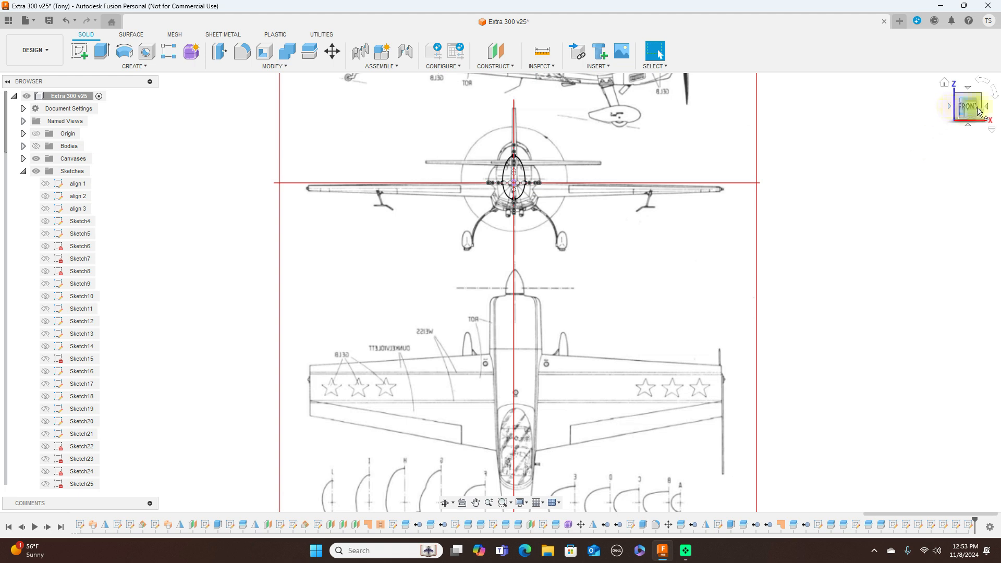
scroll(569, 270, up, 3)
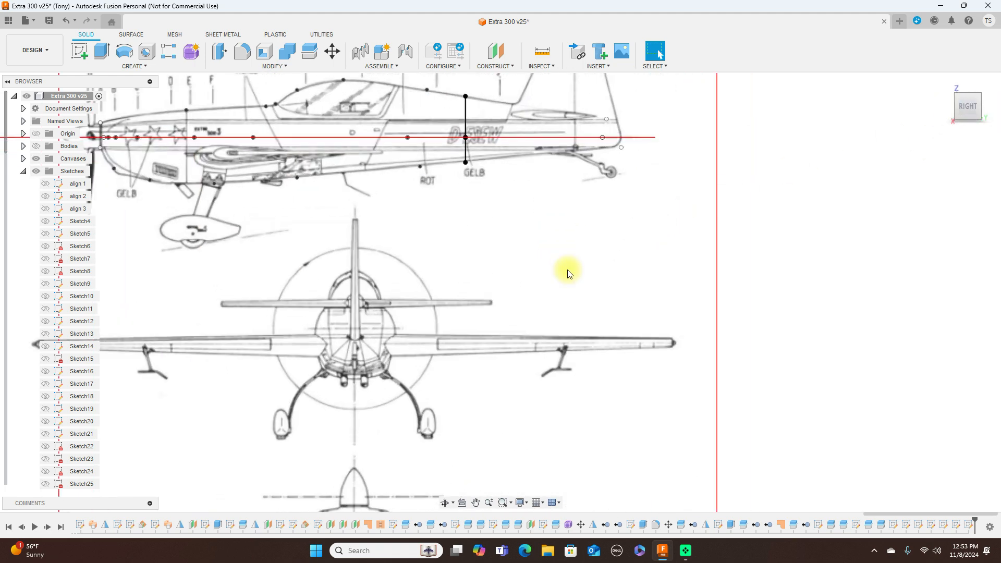
scroll(568, 270, down, 2)
middle_drag(569, 270, 646, 359)
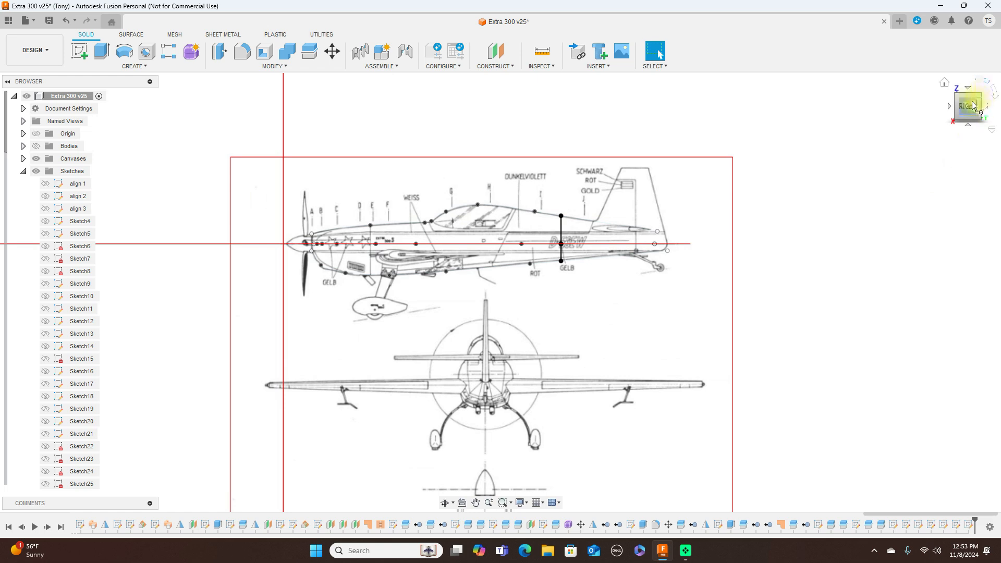
mouse_move(964, 110)
mouse_down()
mouse_move(42, 120)
mouse_move(131, 162)
mouse_up()
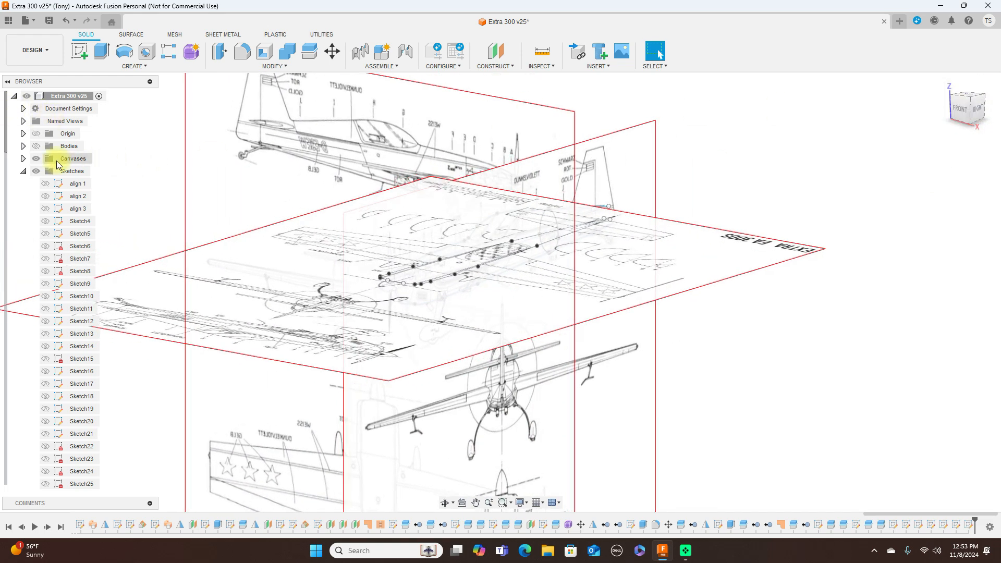
click(36, 158)
Hide Sketch65, the cross-section sketch on plane p2, leaving the outline splines displayed
scroll(367, 245, up, 5)
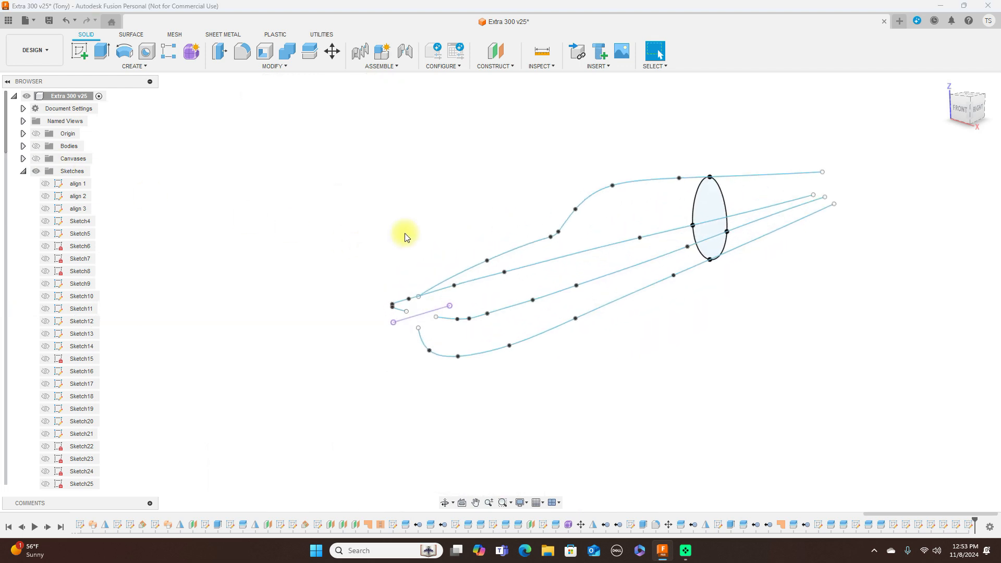
scroll(74, 262, down, 8)
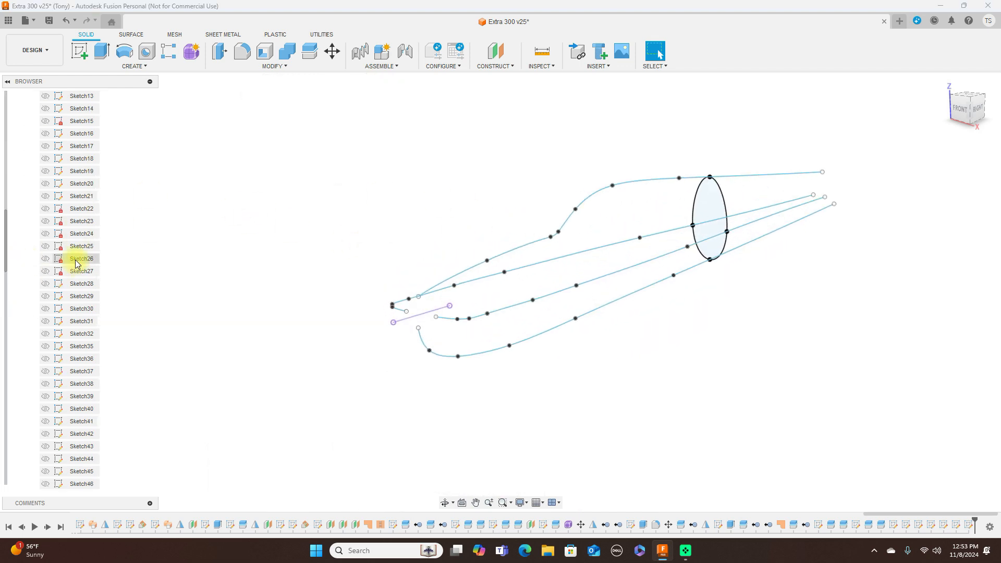
scroll(75, 259, down, 5)
click(46, 371)
click(46, 370)
Display construction plane p1 at the tail end of the outline splines and start a new sketch on it
scroll(83, 437, down, 2)
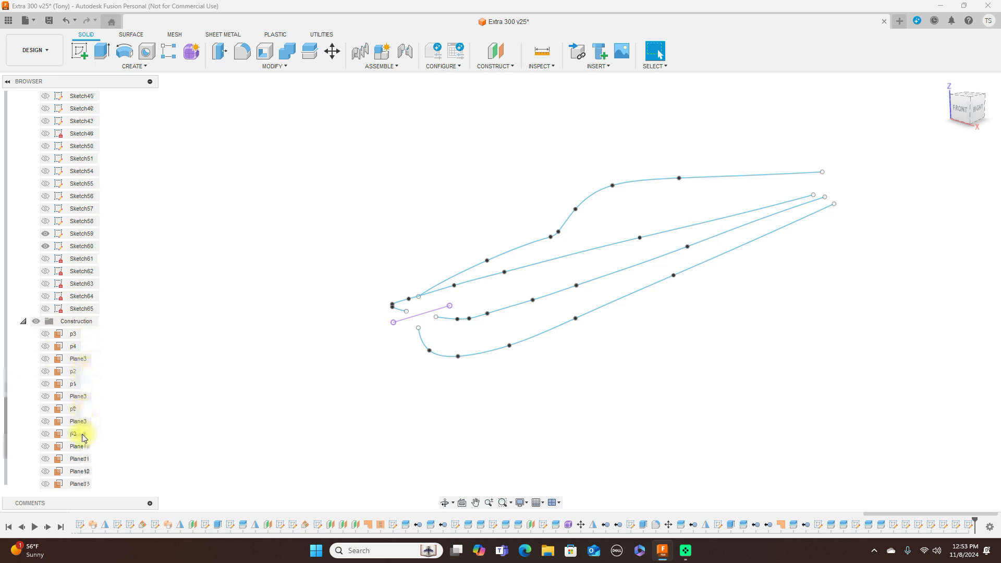
scroll(84, 437, down, 2)
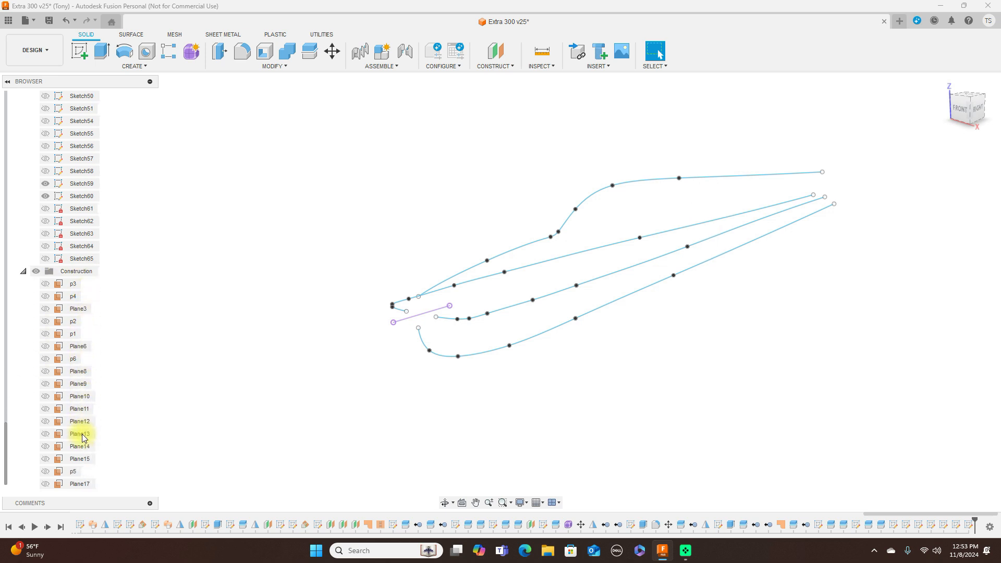
click(46, 322)
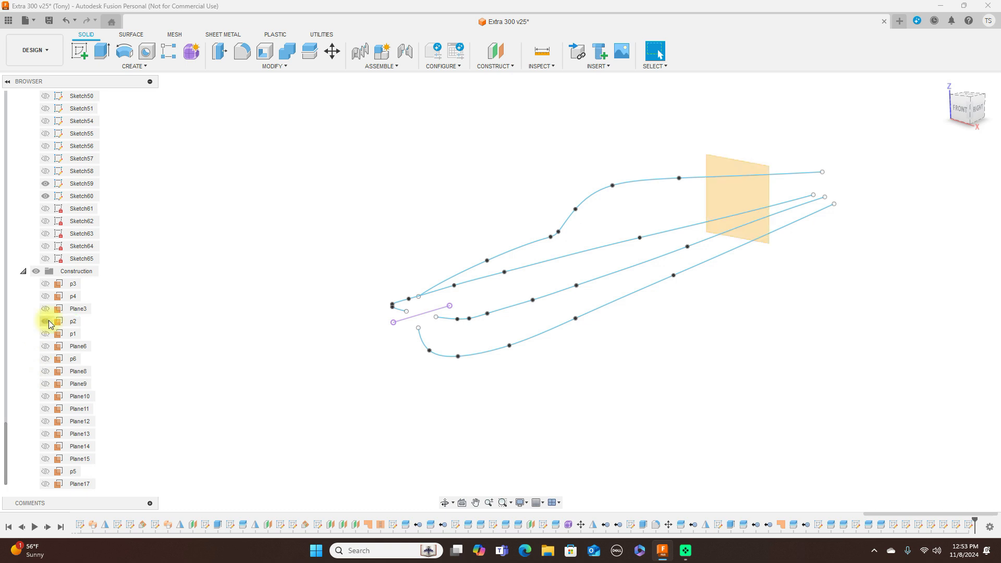
click(46, 321)
click(46, 334)
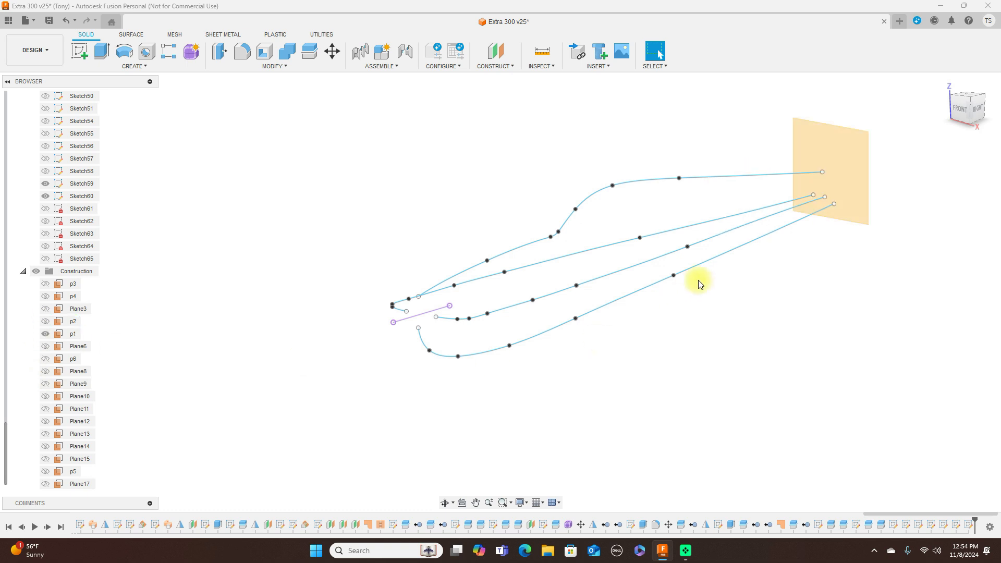
click(962, 111)
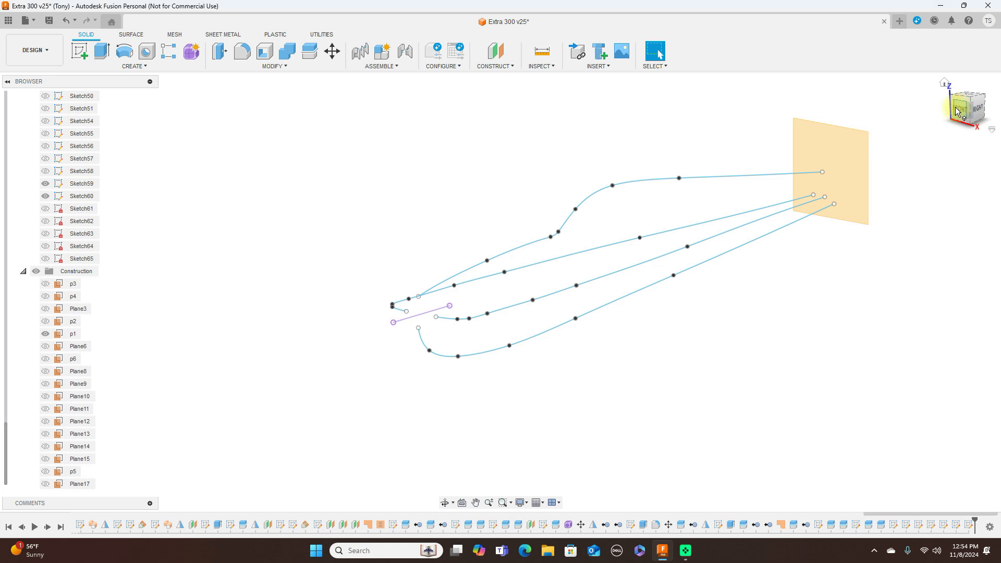
click(651, 199)
click(79, 53)
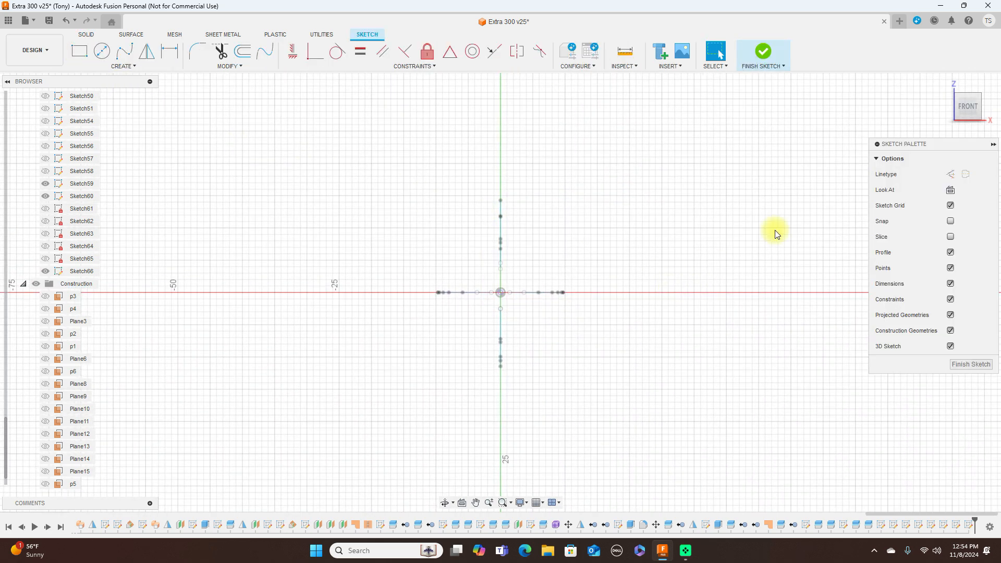
Create intersection points where all four fuselage outline splines cross the p1 sketch plane
drag(978, 99, 882, 116)
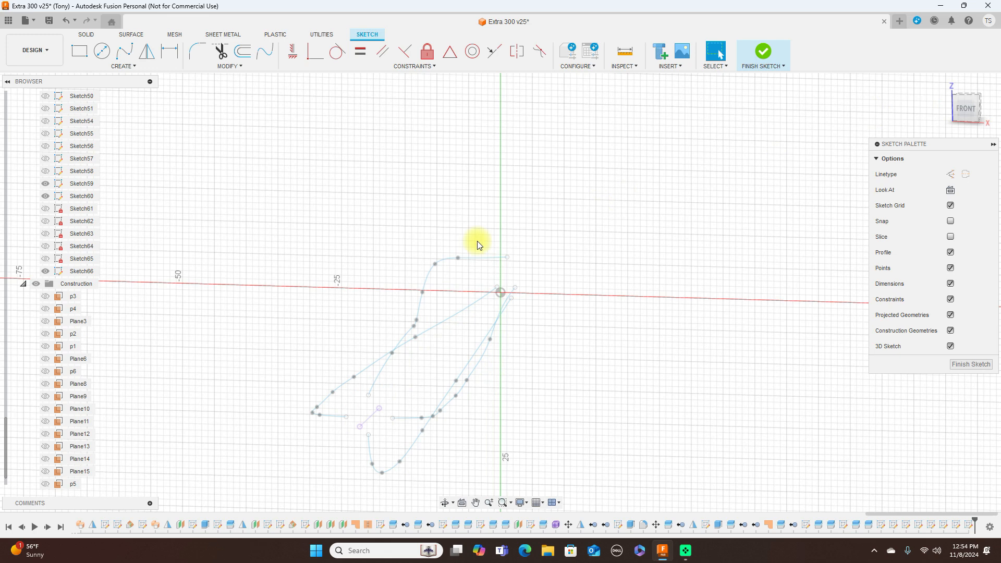
click(134, 67)
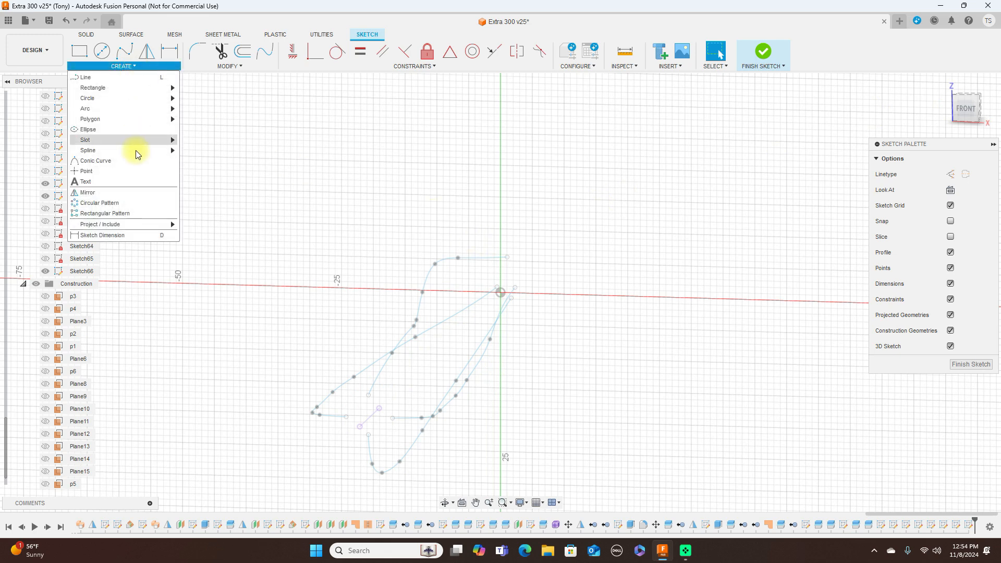
mouse_move(141, 224)
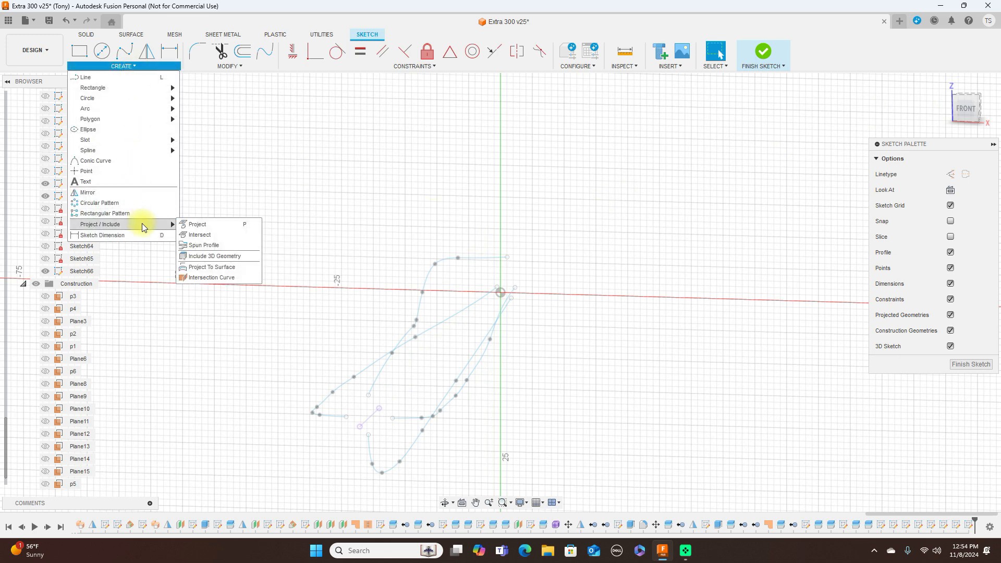
click(200, 235)
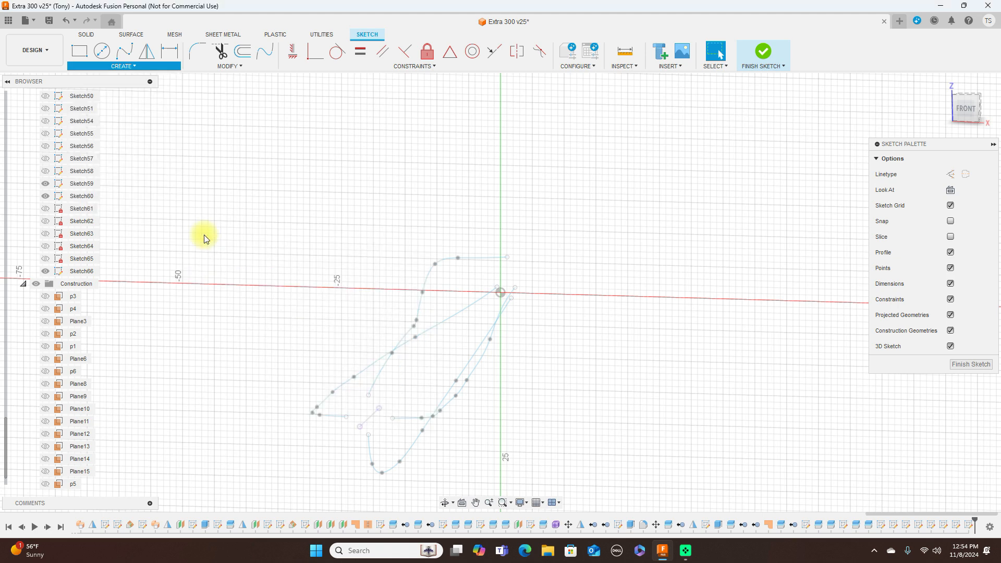
click(447, 258)
click(483, 338)
click(483, 353)
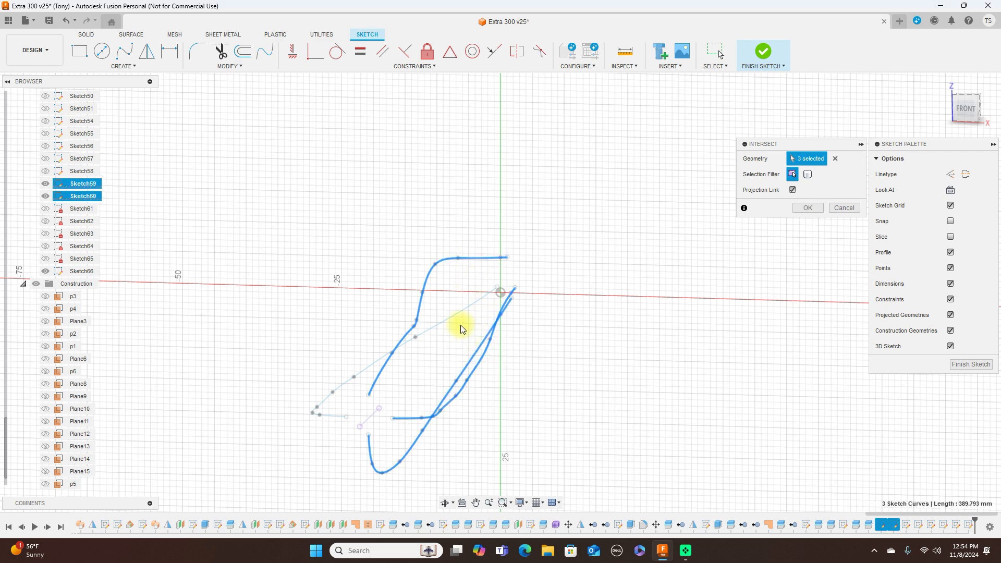
click(456, 313)
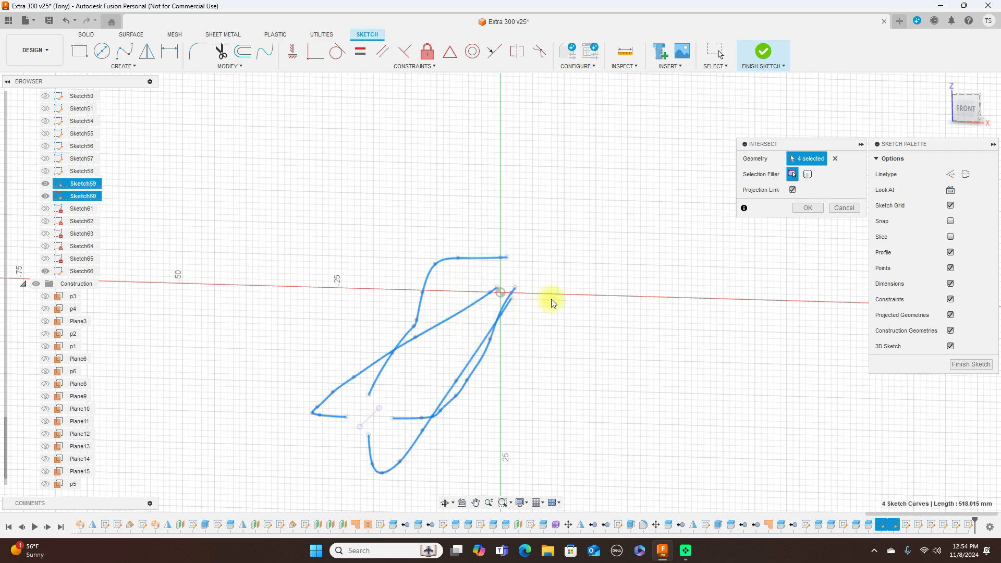
click(803, 209)
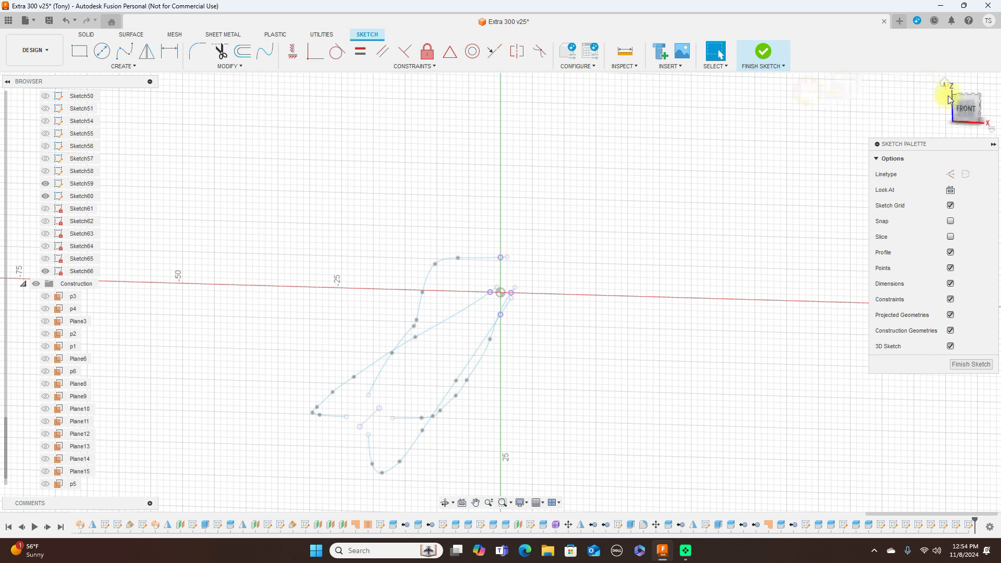
Draw a closed fit-point spline through the four intersection points on plane p1 and finish the sketch
click(964, 107)
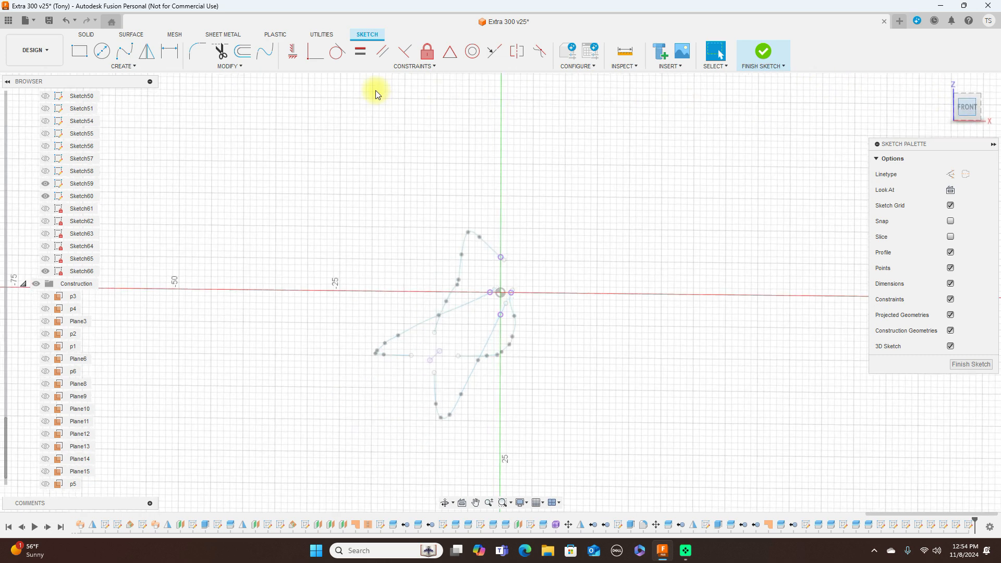
click(124, 51)
scroll(565, 230, up, 2)
scroll(613, 176, up, 3)
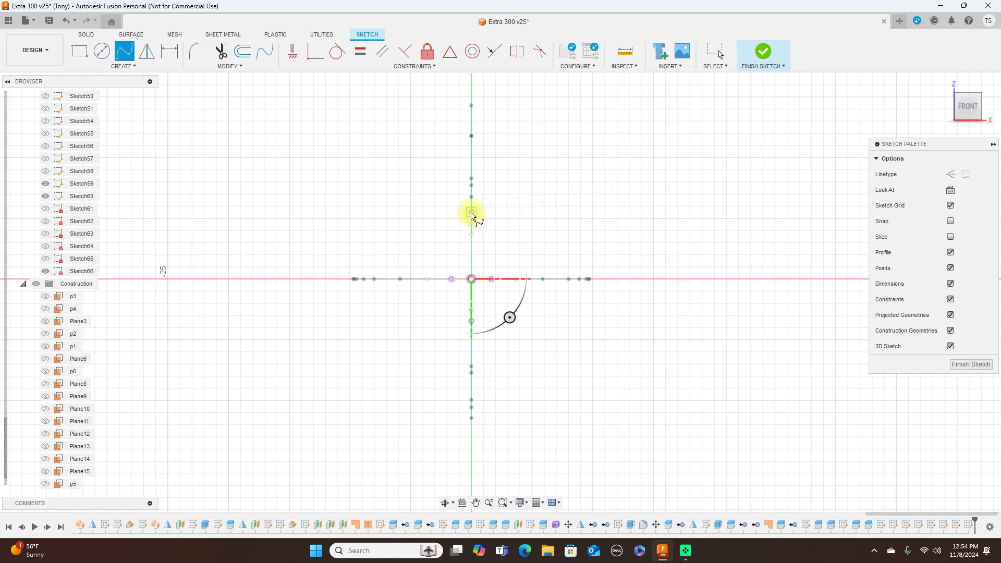
click(471, 213)
click(493, 280)
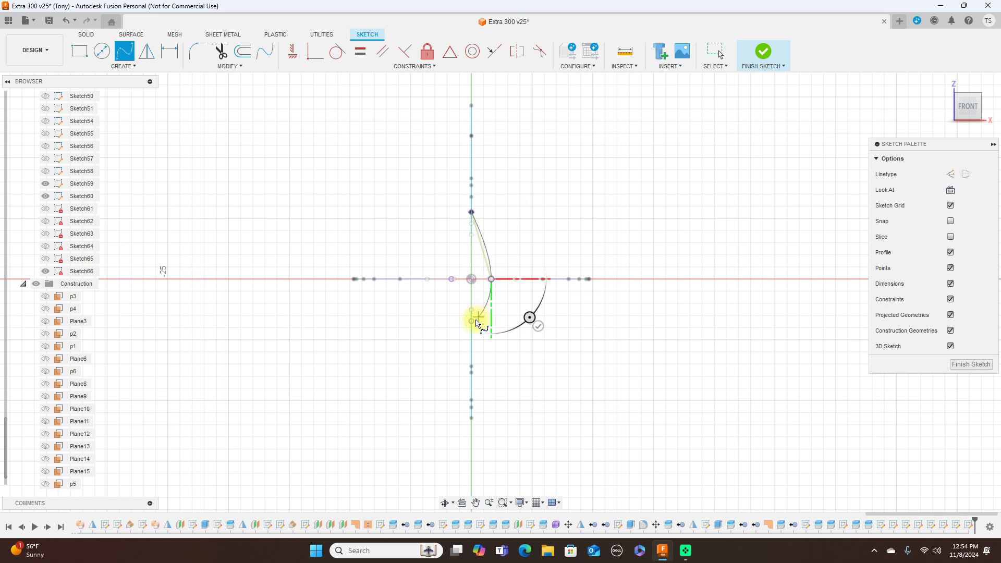
click(472, 322)
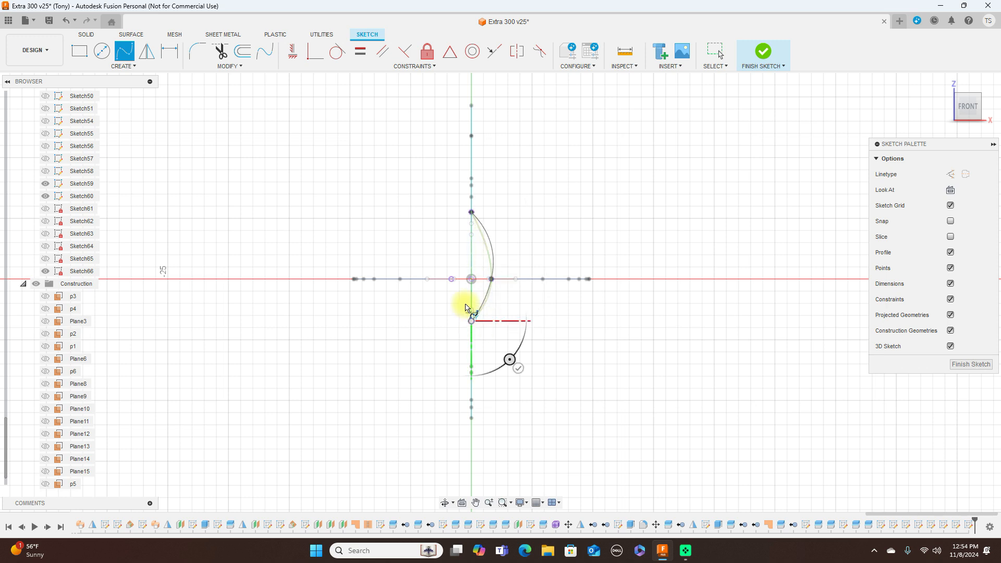
click(451, 280)
click(471, 213)
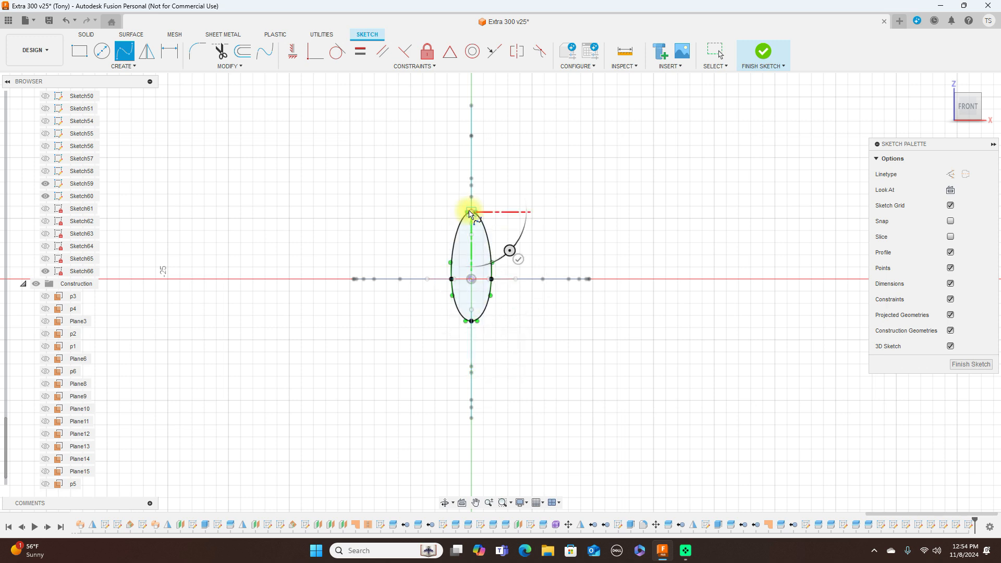
right_click(470, 214)
click(503, 214)
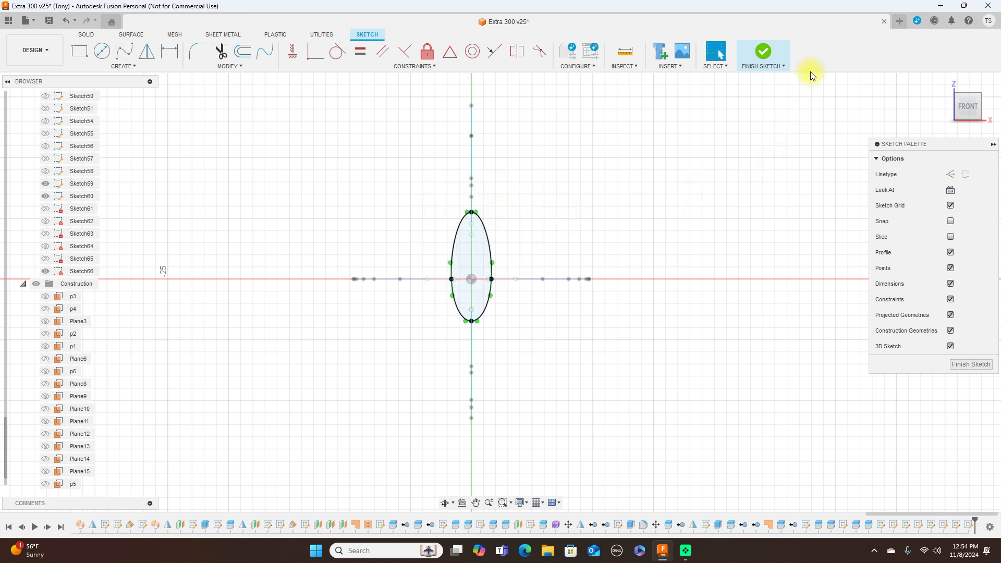
click(764, 52)
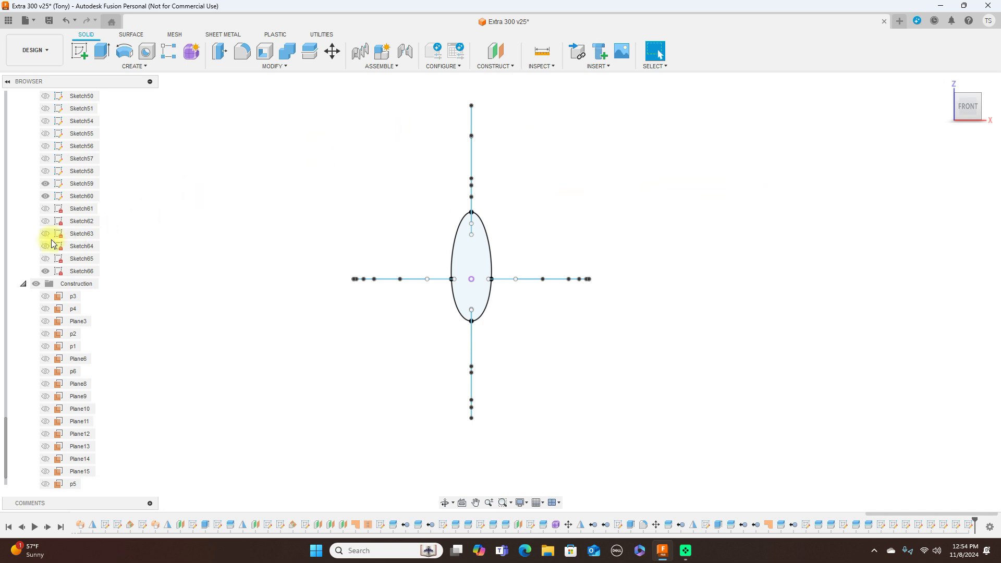
Show the cross-section sketches Sketch61 to Sketch65 together with the tail section and inspect them along the fuselage outline
click(46, 259)
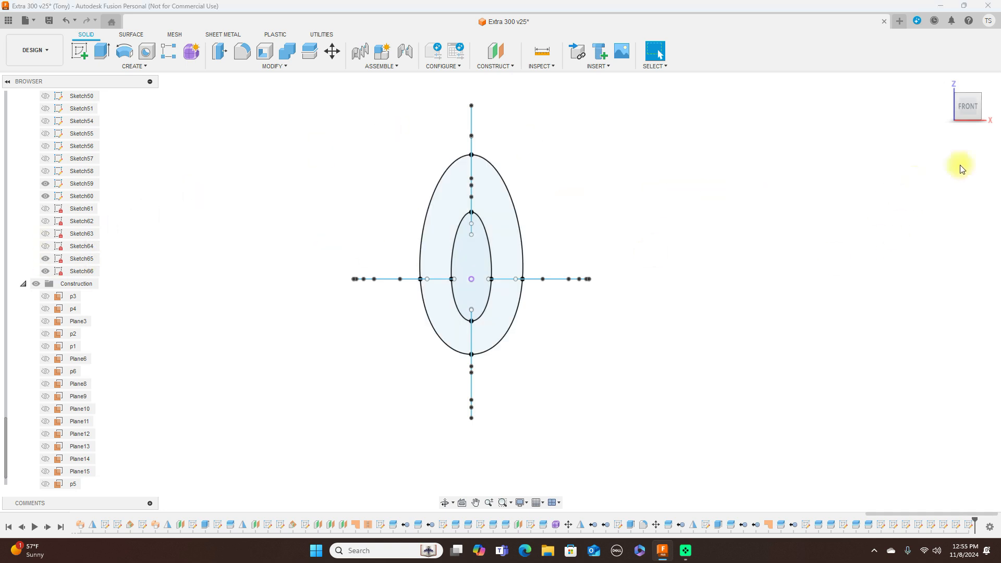
click(990, 109)
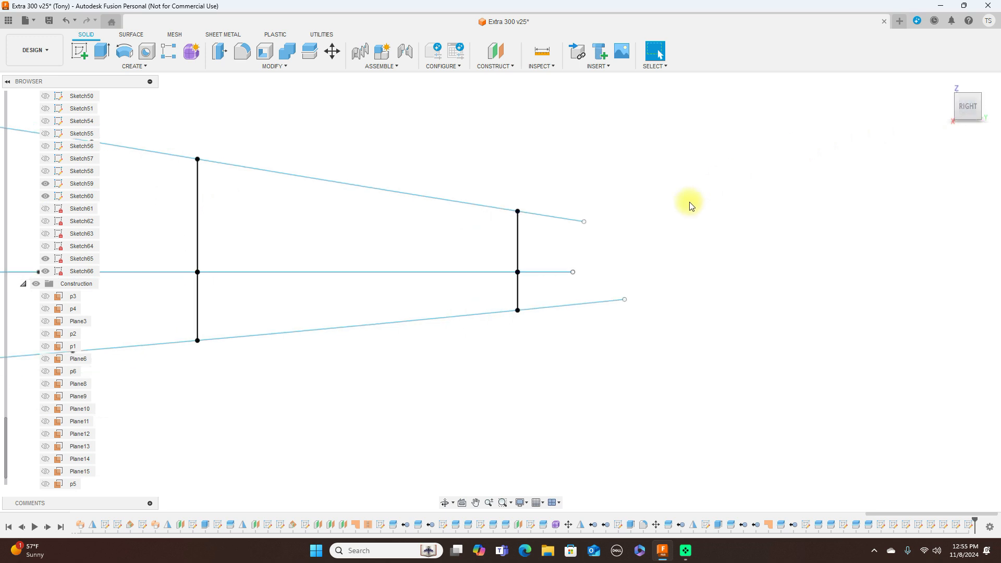
middle_drag(490, 141, 594, 182)
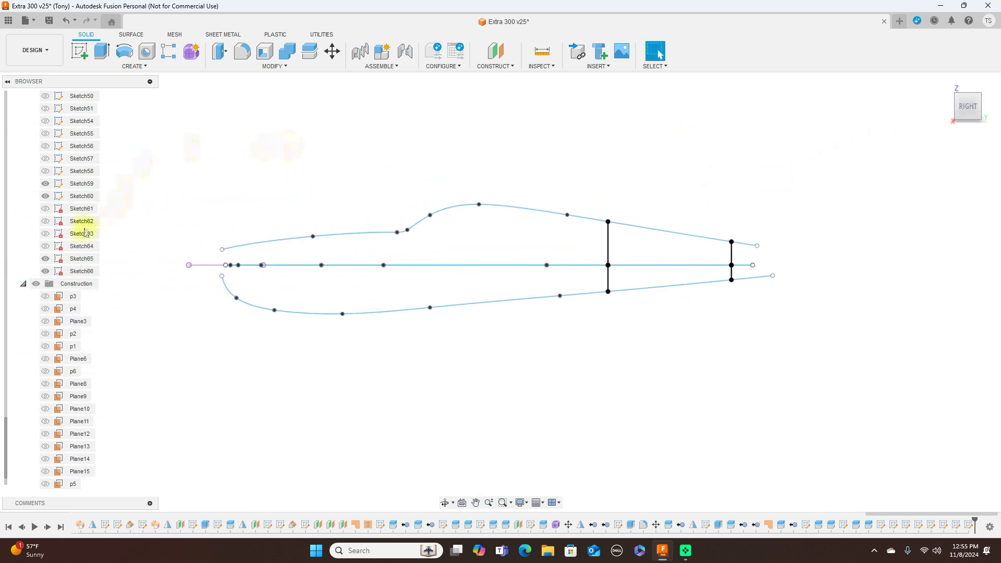
click(44, 246)
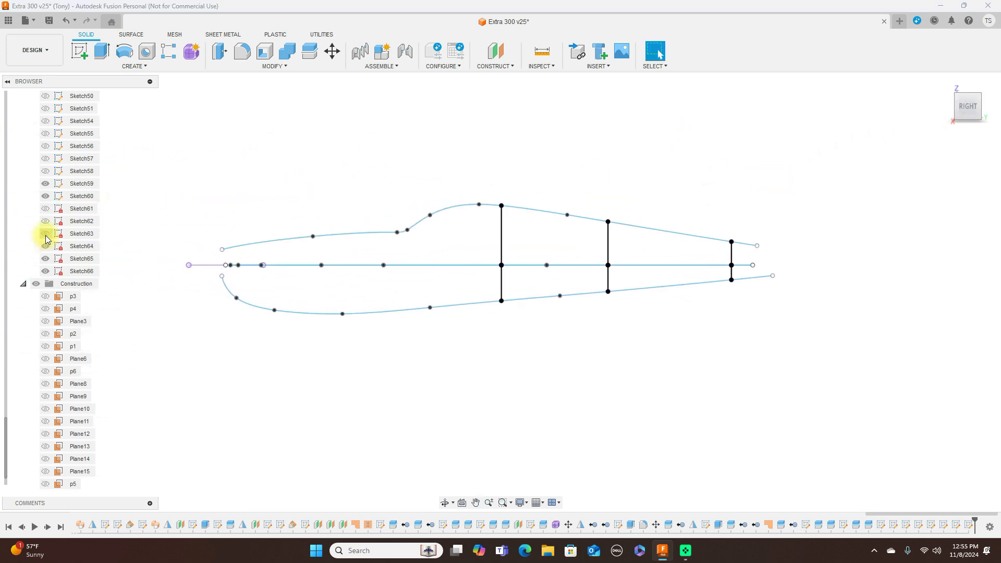
click(46, 234)
click(45, 221)
click(45, 208)
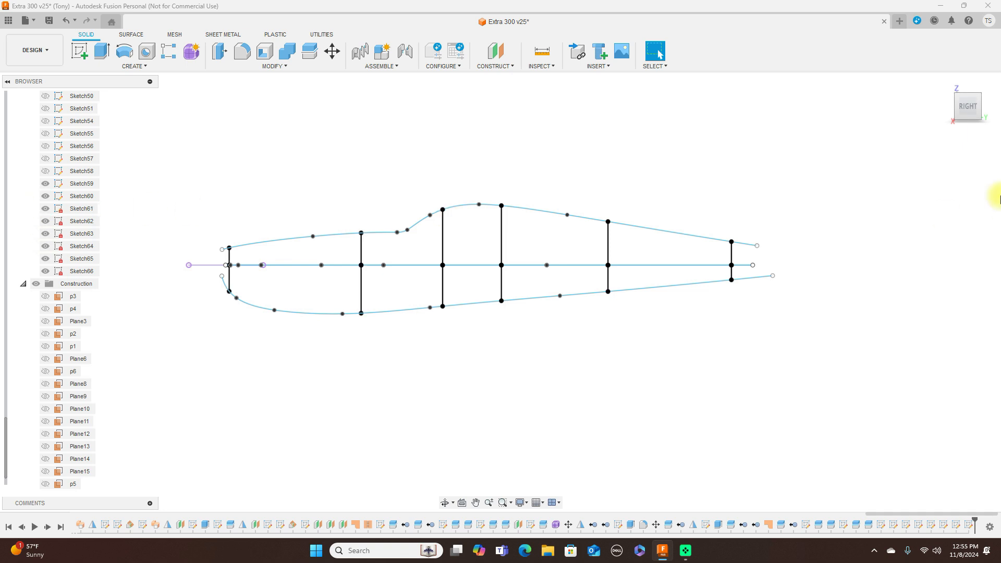
drag(959, 104, 964, 107)
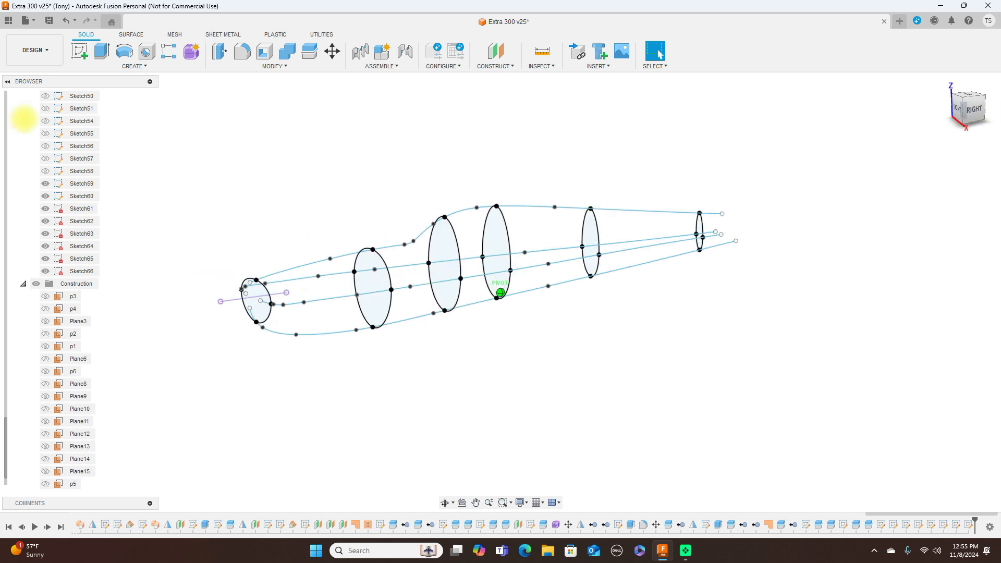
mouse_move(135, 115)
shift+middle_down()
mouse_move(165, 110)
mouse_move(12, 112)
mouse_move(16, 125)
shift+middle_up()
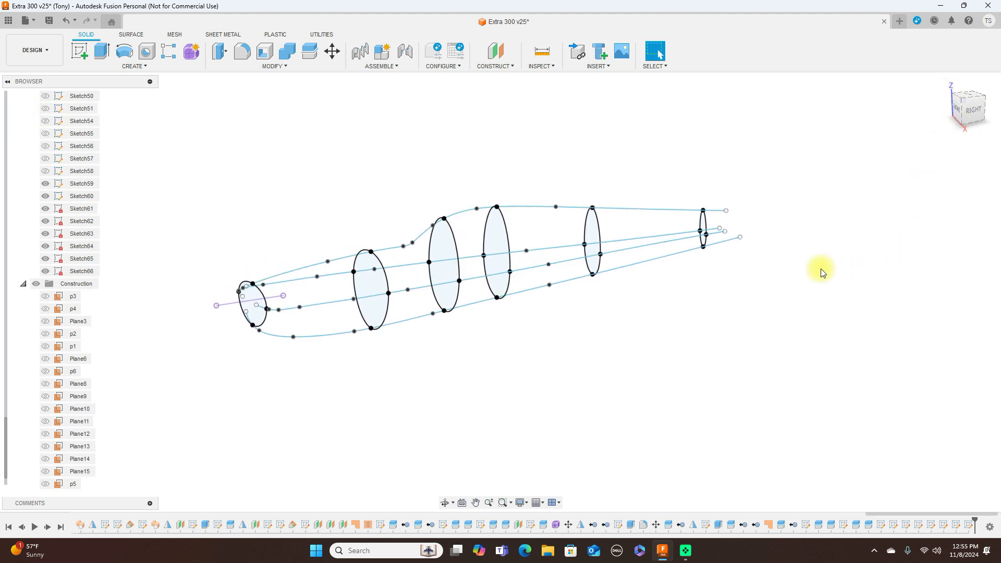
scroll(788, 269, up, 1)
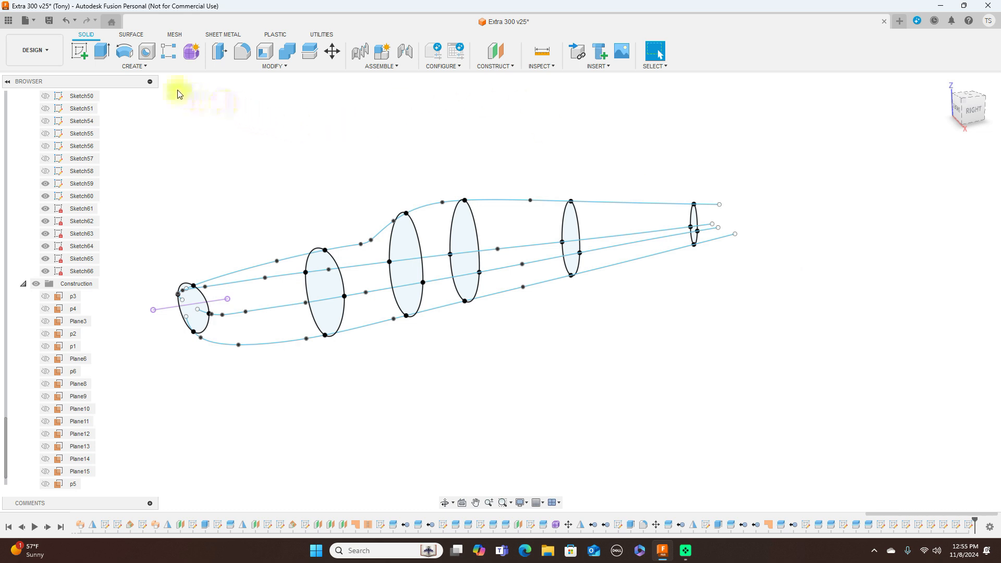
Start a surface Loft and pick the six cross-section splines in order from nose to tail as profiles
click(132, 35)
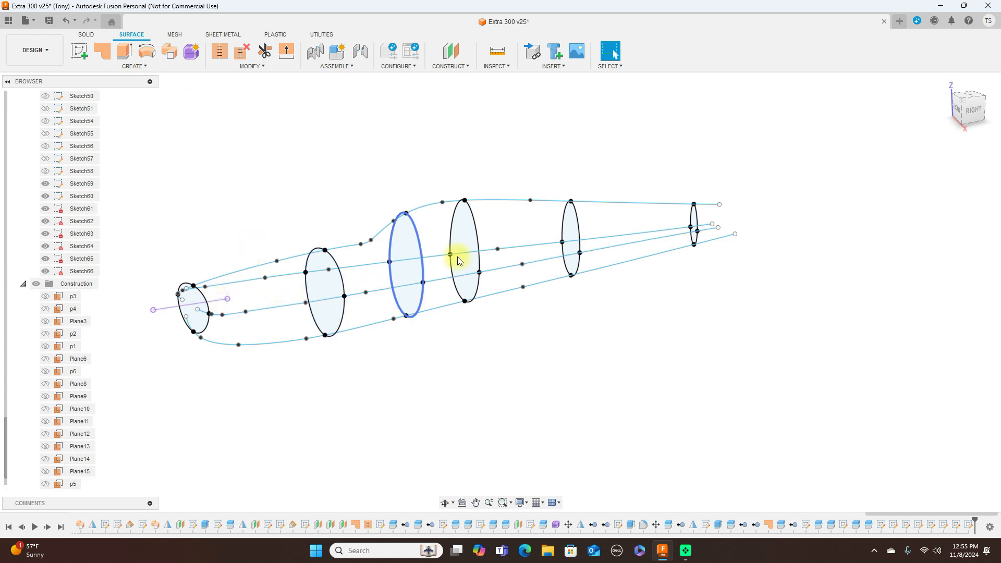
middle_drag(370, 163, 425, 166)
click(142, 67)
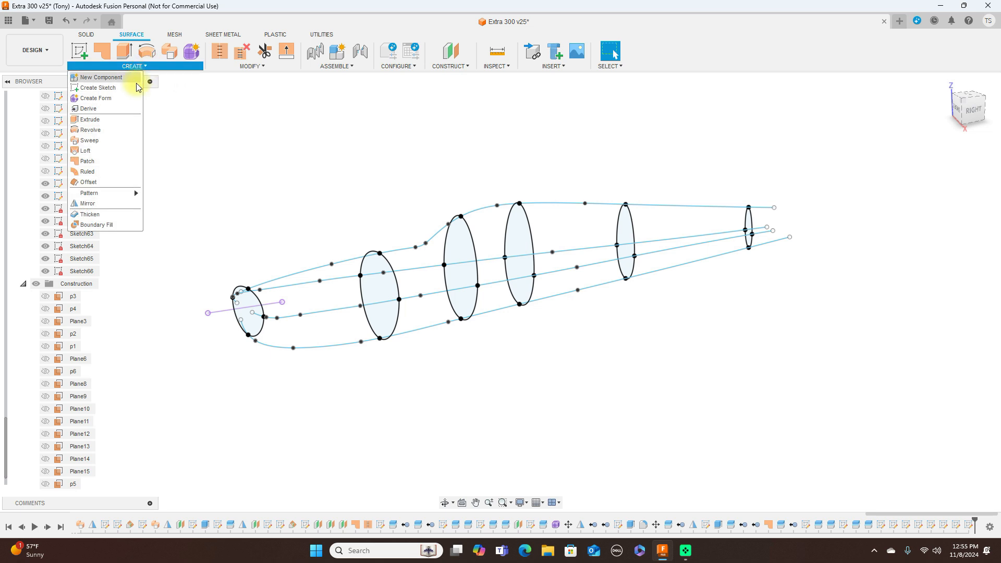
click(109, 154)
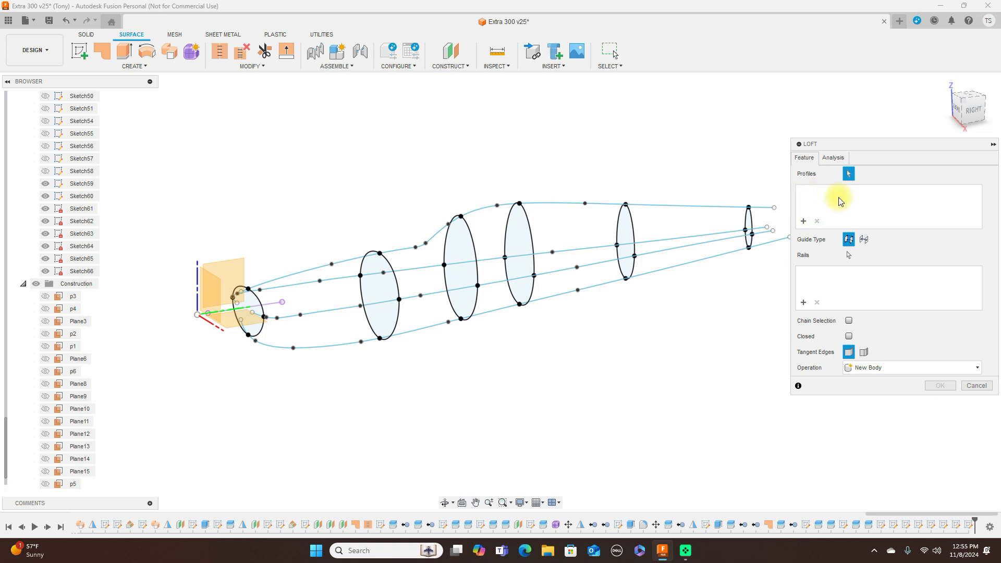
click(264, 334)
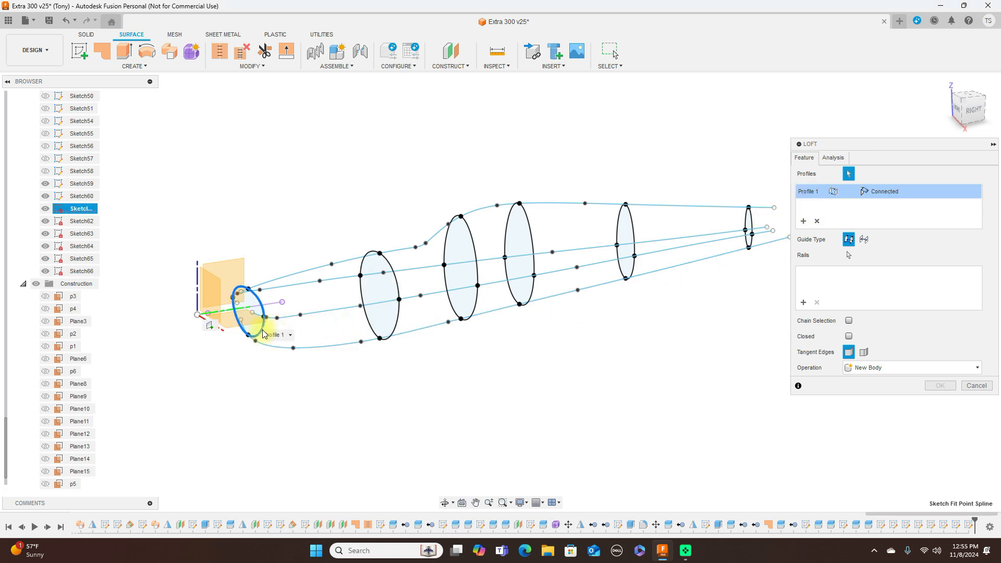
click(399, 313)
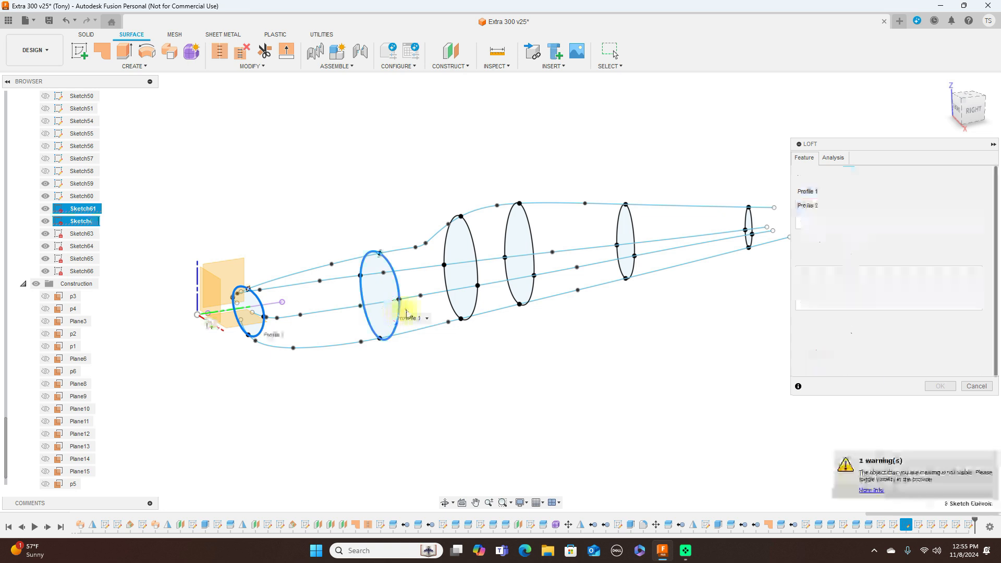
click(479, 272)
click(532, 233)
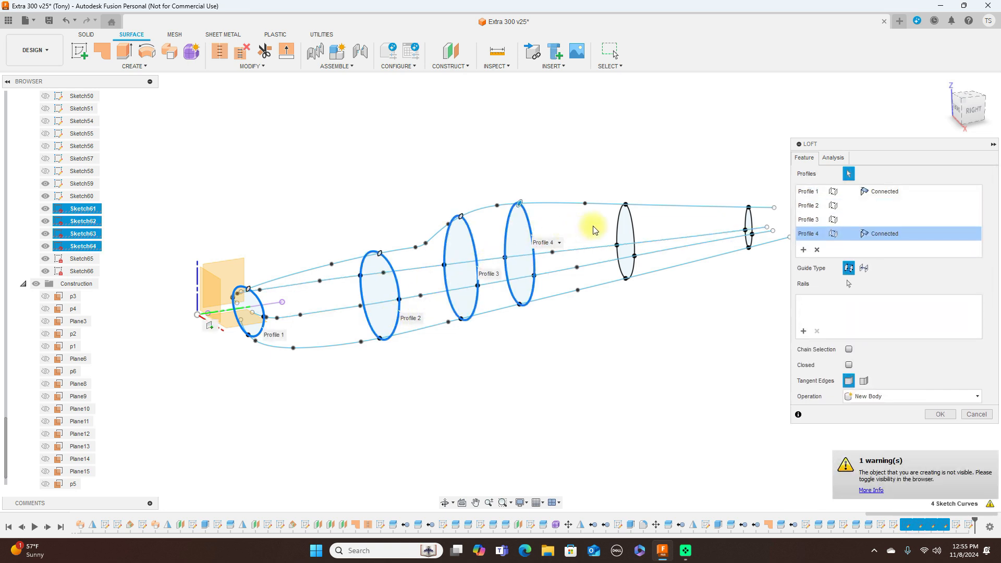
click(631, 225)
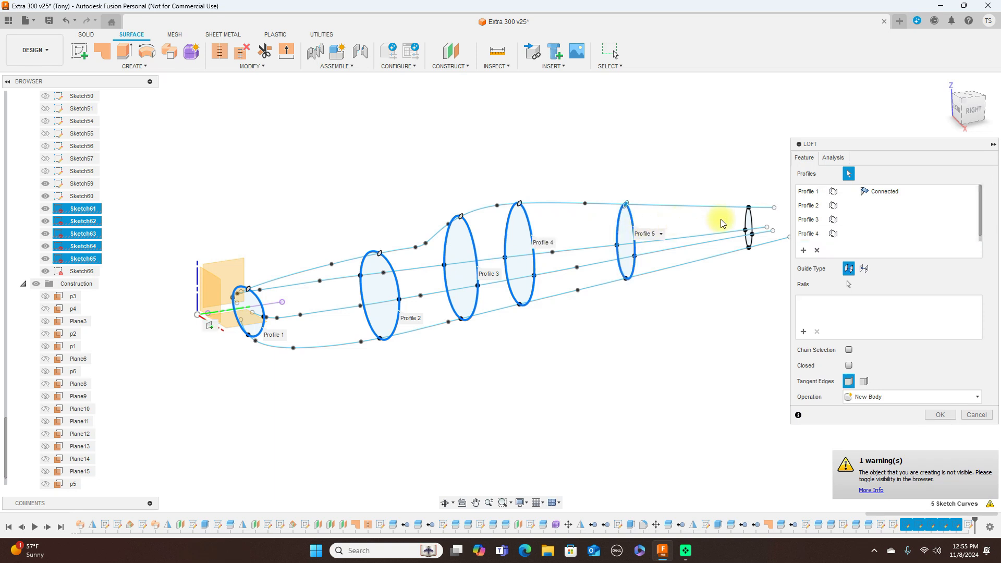
click(750, 222)
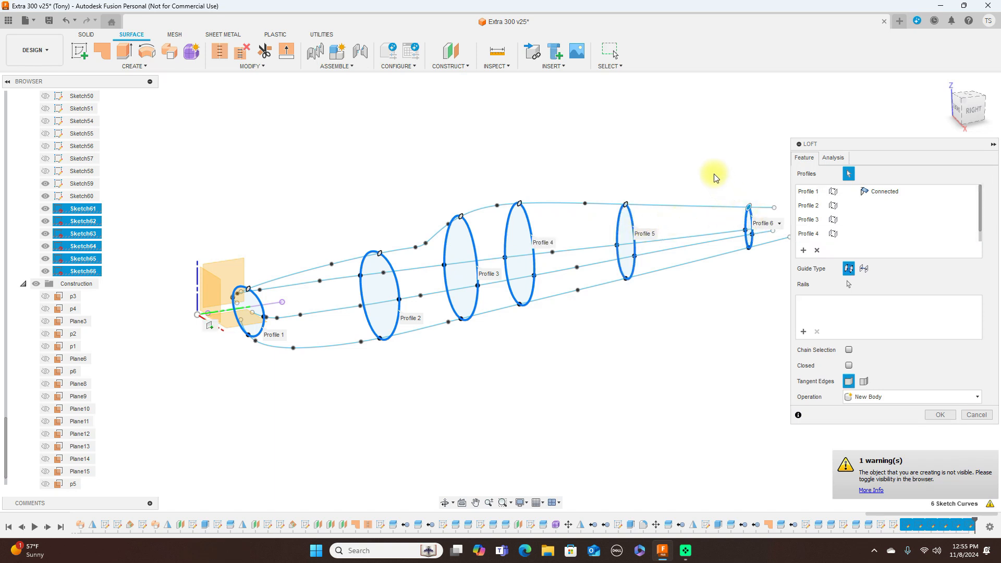
scroll(713, 173, down, 2)
scroll(712, 151, up, 2)
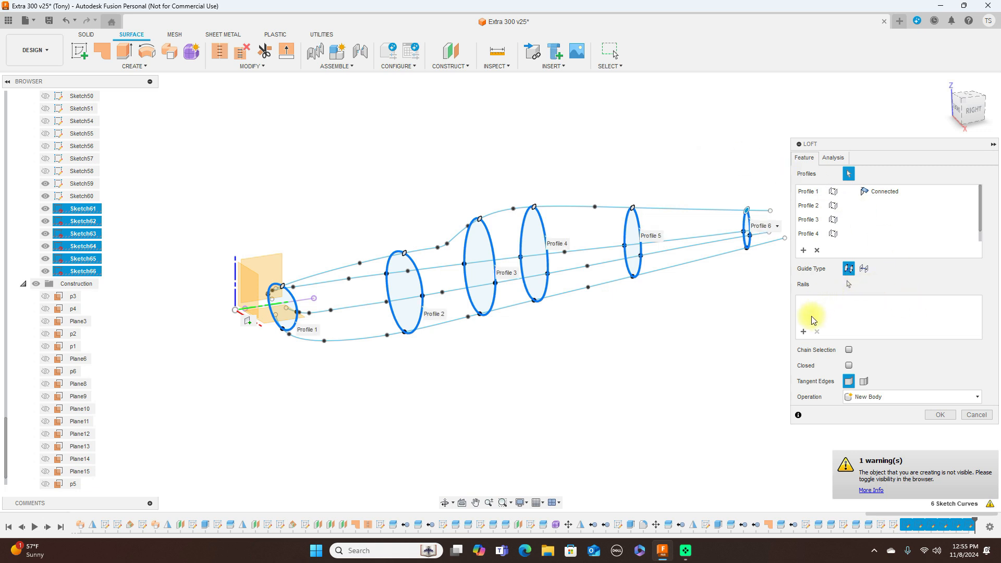
Add the four fuselage outline splines as guide rails and create the surface loft as a new body
click(803, 332)
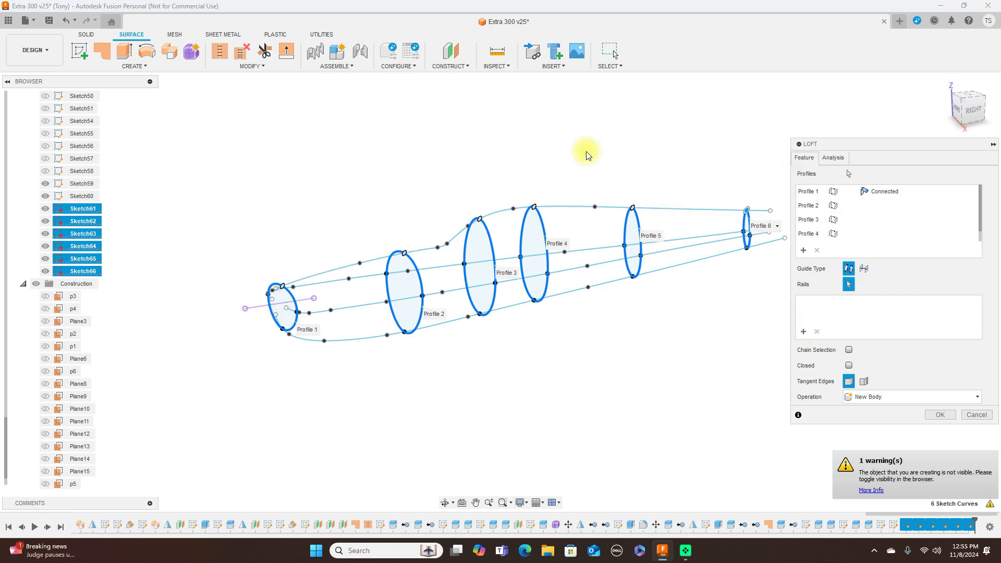
click(564, 204)
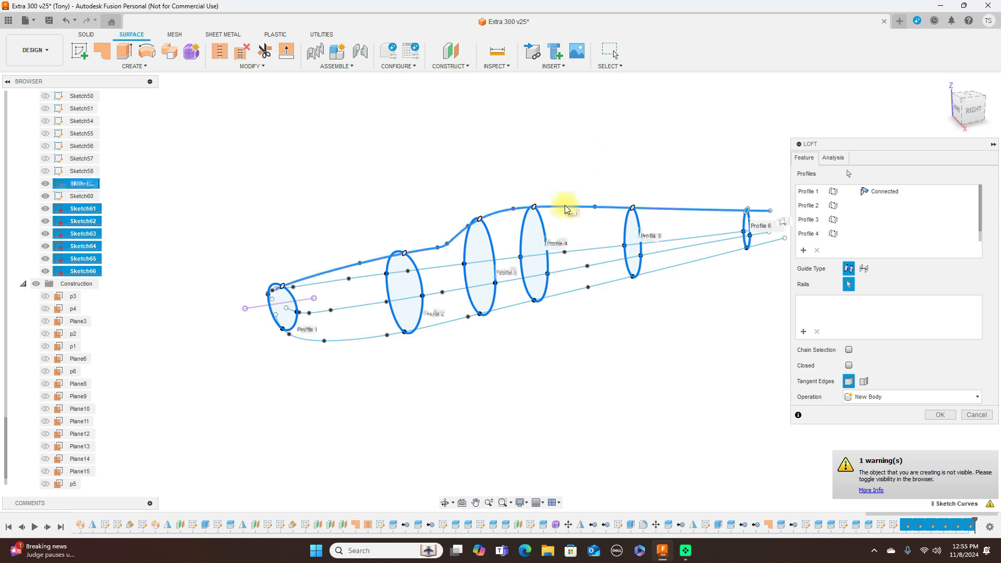
click(600, 265)
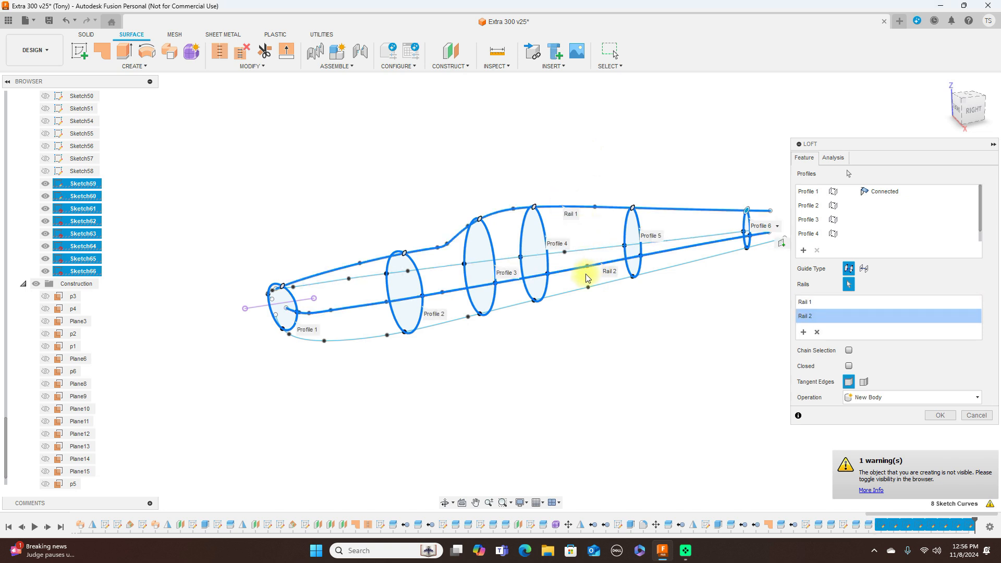
click(577, 288)
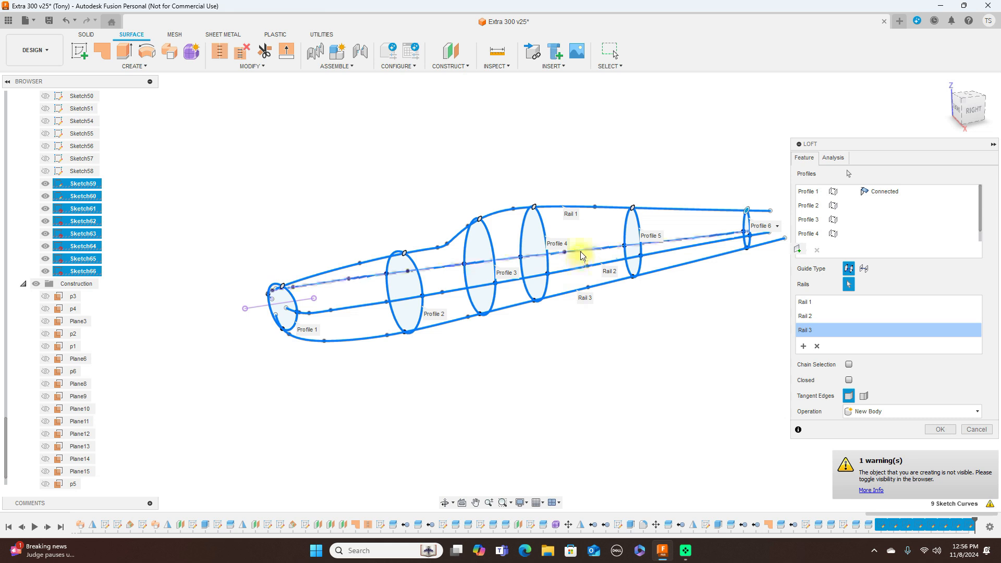
click(582, 254)
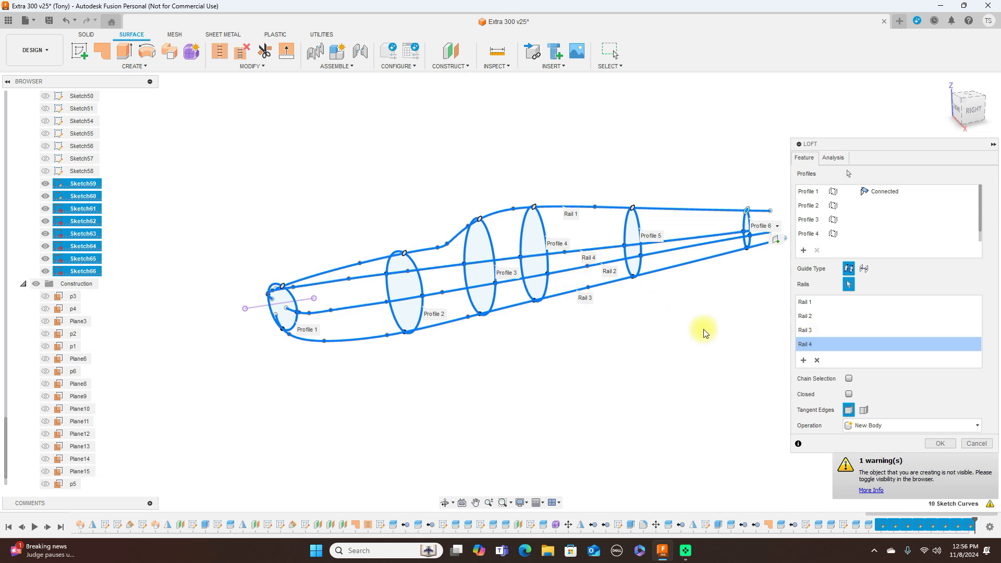
click(939, 443)
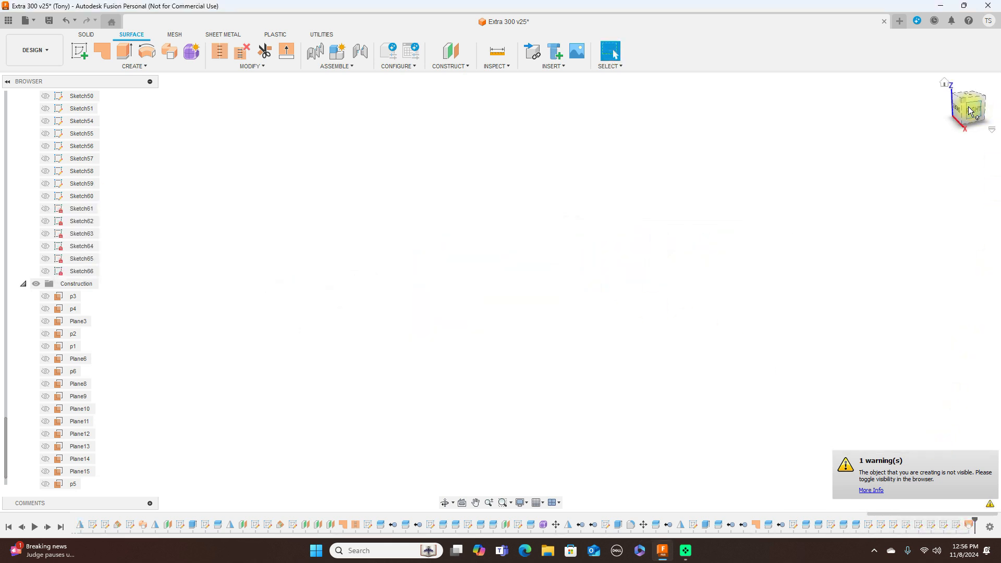
Collapse the Construction and Sketches folders, make the Bodies folder visible and expand its list of bodies
click(23, 283)
scroll(55, 292, up, 6)
scroll(63, 285, up, 8)
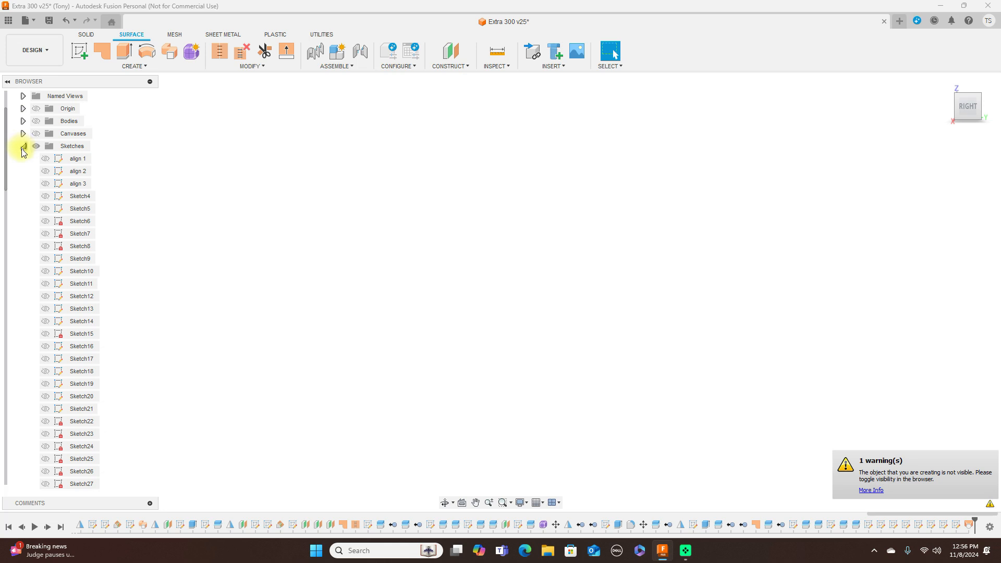
click(23, 147)
click(36, 147)
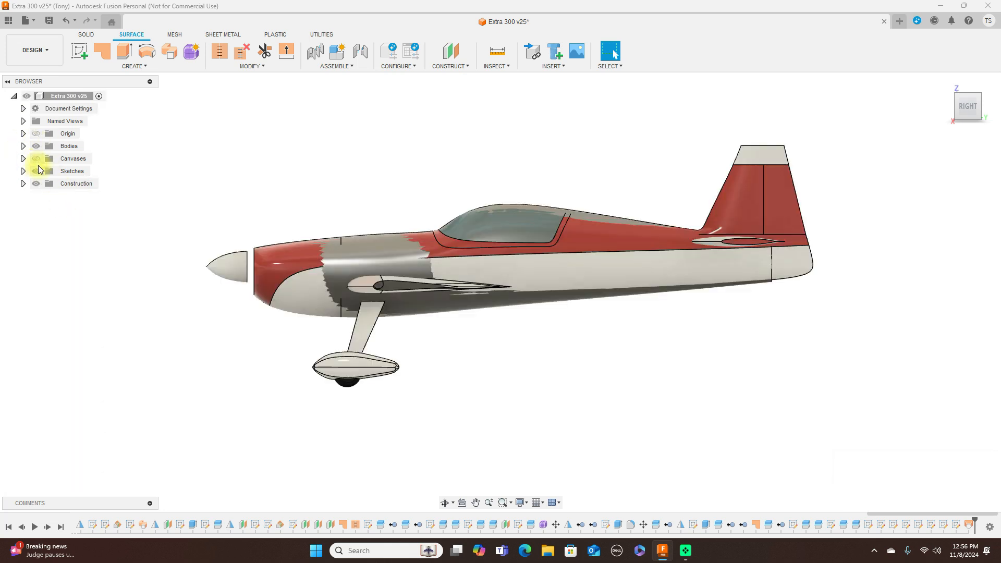
click(32, 147)
click(23, 146)
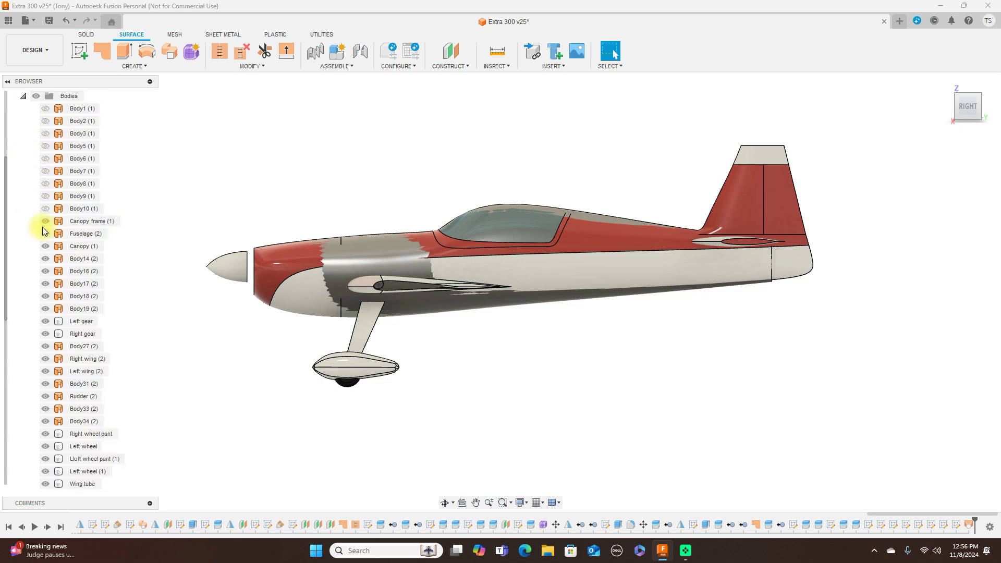
Hide the four wing copies with the (1) suffix, Body47 (1) and Fuselage (1) (2) (1)
scroll(64, 283, down, 5)
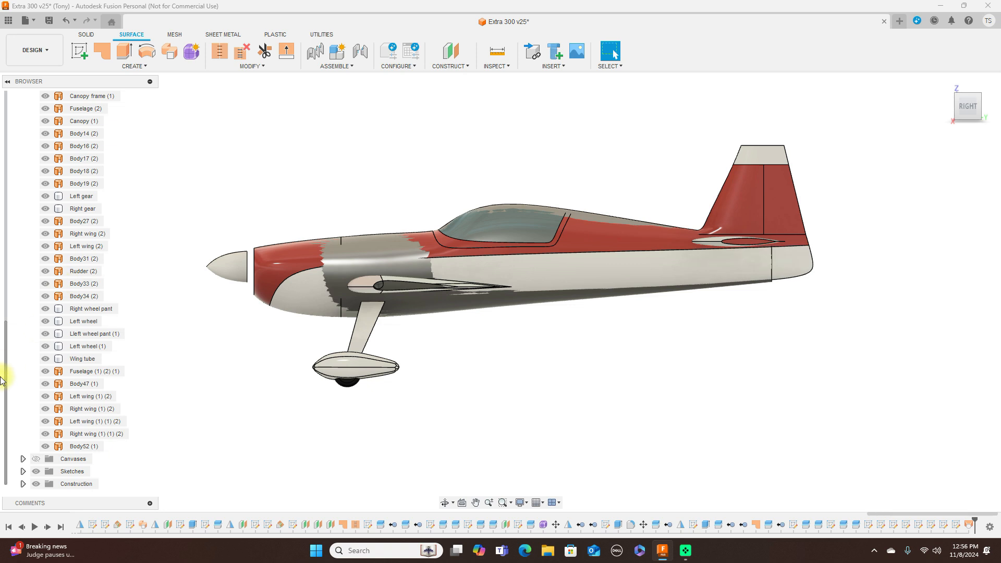
click(45, 422)
click(45, 409)
click(45, 397)
click(45, 384)
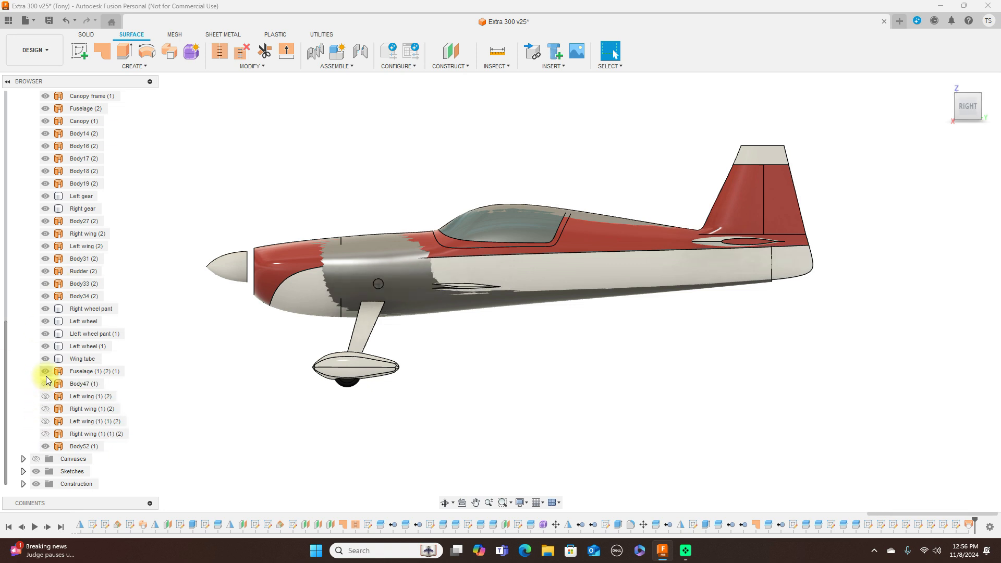
click(45, 371)
Hide the wing tube, both wheels and both wheel pants
click(45, 359)
click(45, 346)
click(45, 334)
click(45, 321)
click(45, 308)
Hide Body34 (2), Body33 (2), Rudder (2), Body31 (2), Left wing (2) and Right wing (2)
click(45, 296)
click(44, 284)
click(44, 271)
click(46, 259)
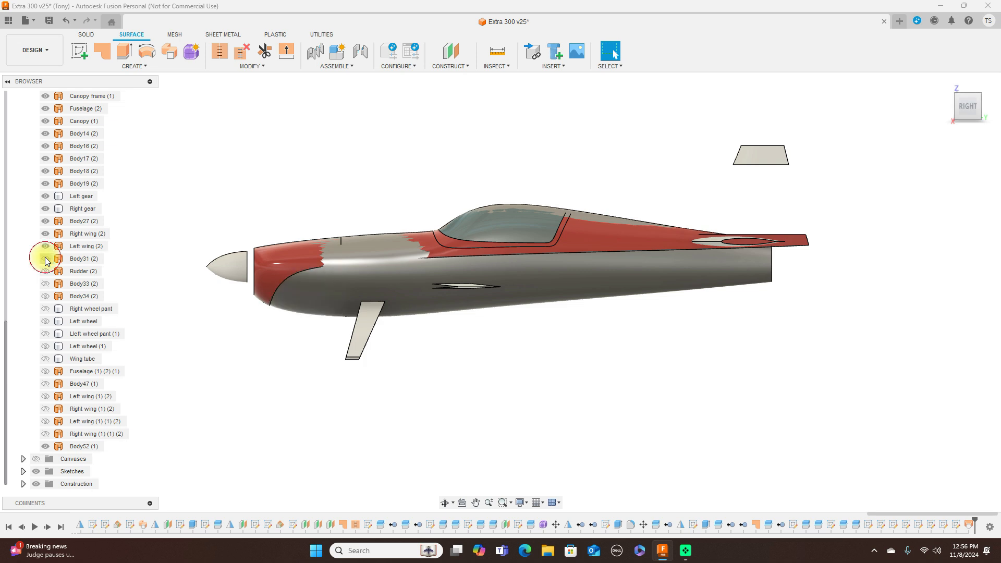
click(44, 246)
click(45, 234)
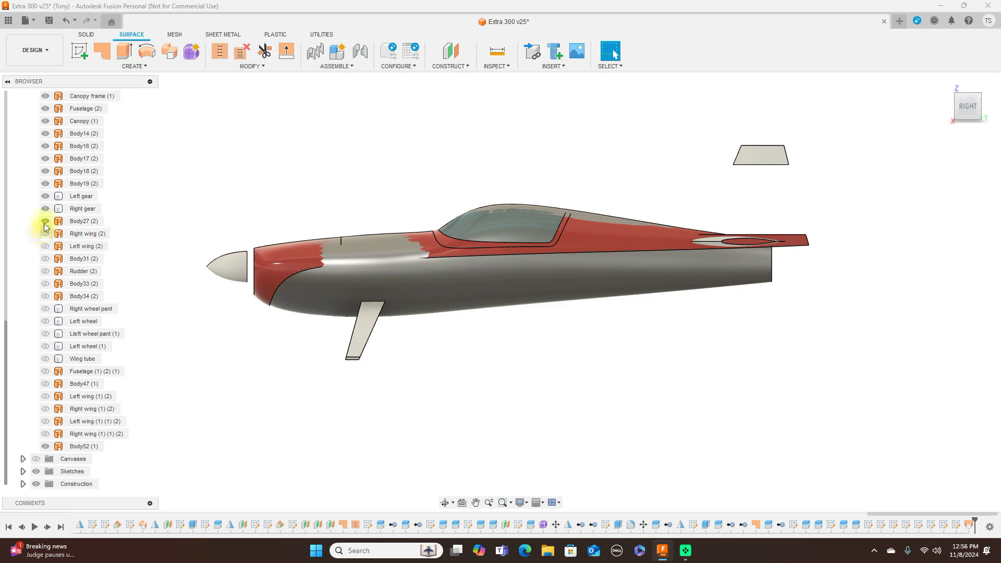
Hide Body27 (2), the right and left gear, Body19 (2), Body18 (2) and Body17 (2)
click(45, 221)
click(46, 209)
click(45, 196)
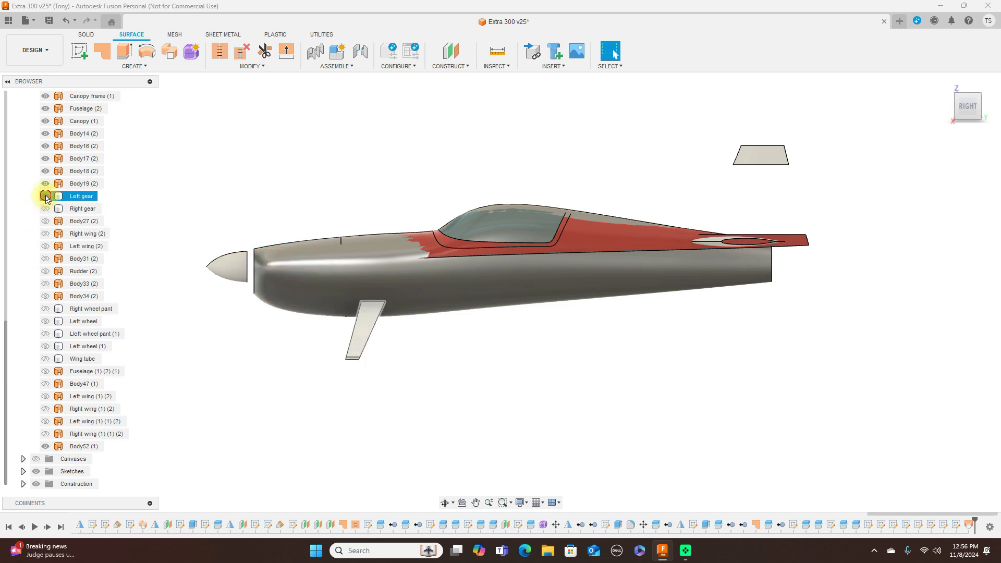
click(45, 183)
click(46, 171)
click(45, 159)
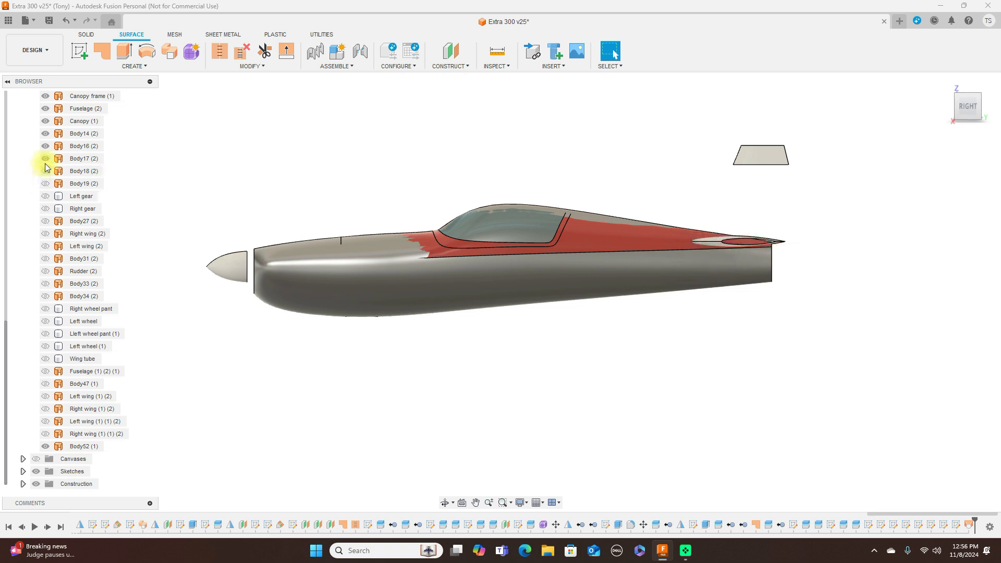
Hide Body16, Body14, the canopy, the canopy frame and Fuselage (2), keeping Body52 (1) shown, and collapse the list of bodies
click(45, 146)
click(45, 133)
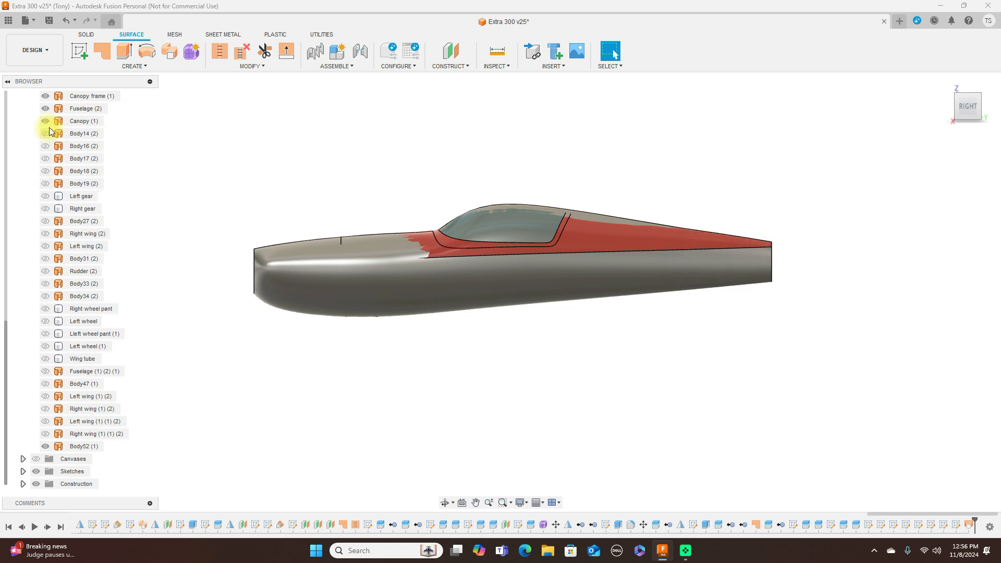
scroll(60, 135, up, 3)
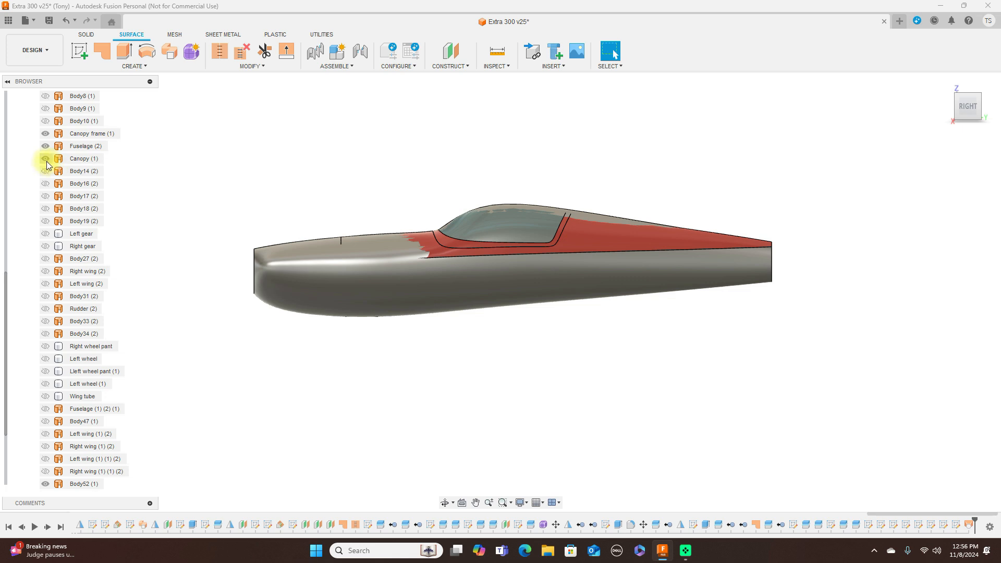
click(47, 156)
click(45, 133)
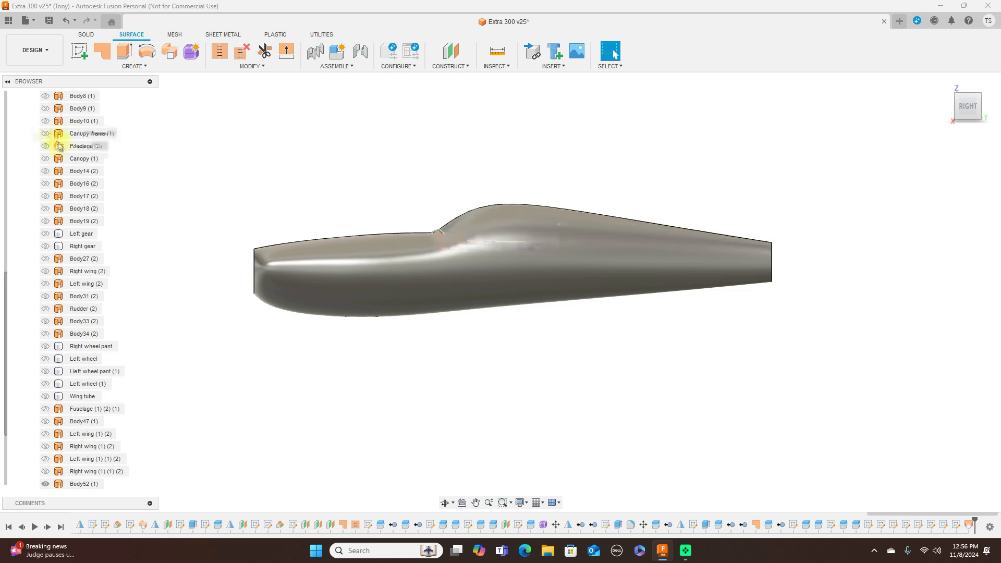
scroll(61, 147, up, 3)
scroll(61, 148, up, 3)
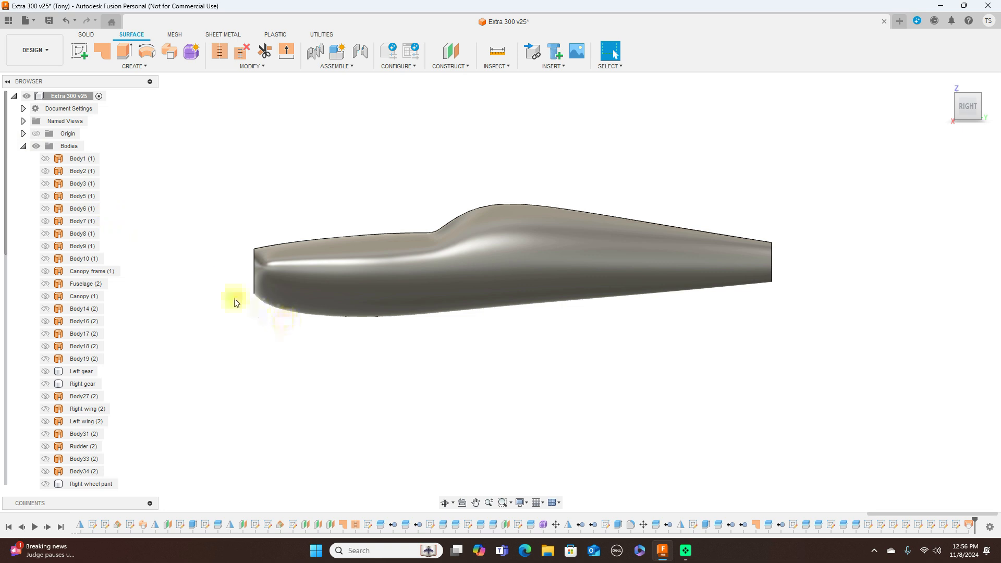
click(23, 146)
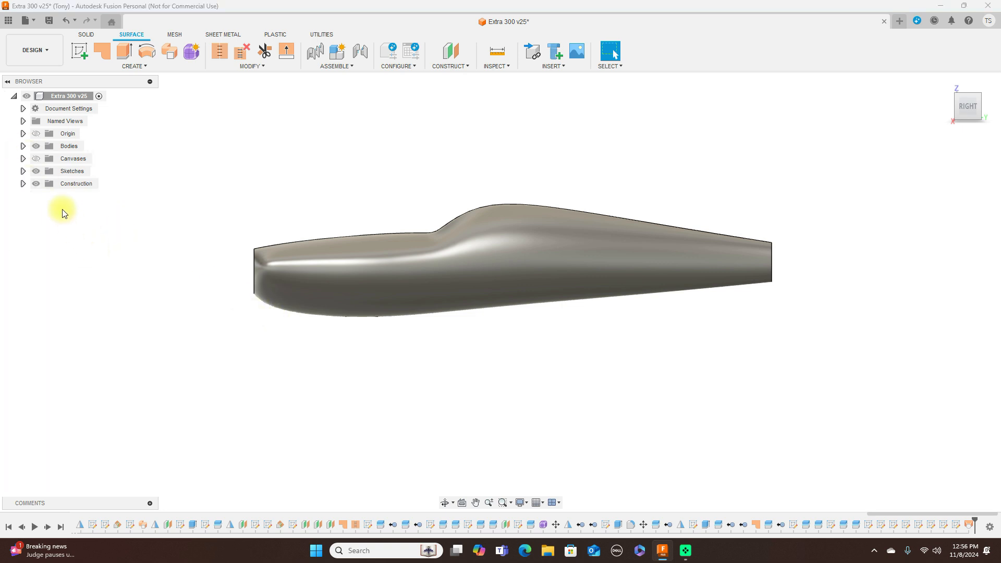
Show the reference canvases behind the fuselage, switching all bodies off and on once to compare the drawing with the model
click(36, 158)
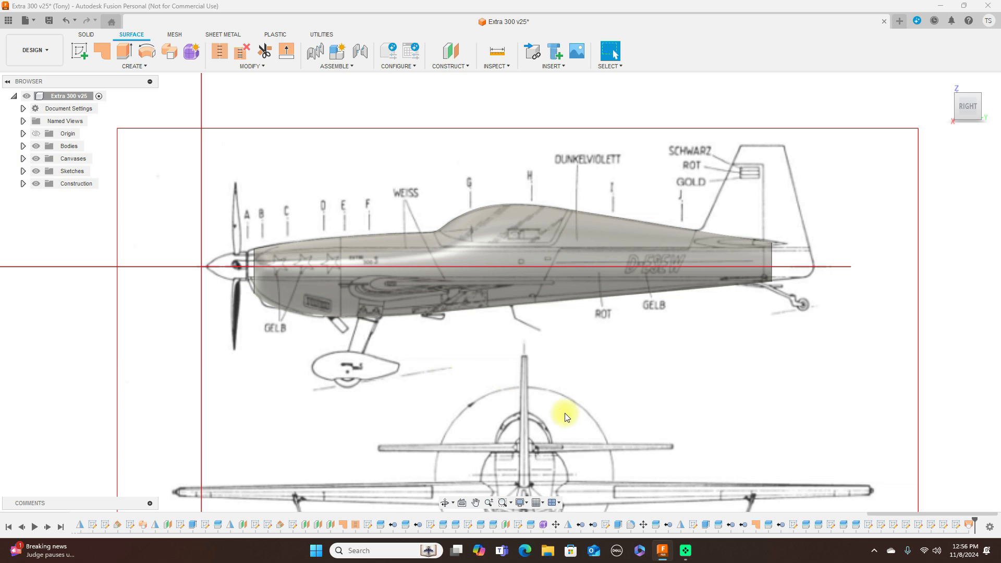
click(35, 146)
click(35, 146)
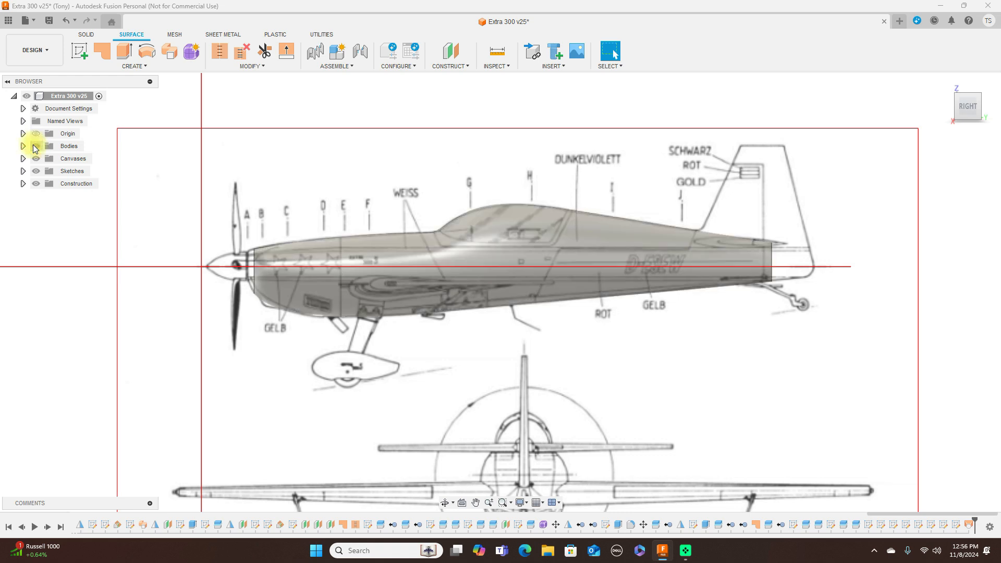
Examine how the fuselage matches the reference drawings in the top, back and right views, focusing on the side profile and tail
mouse_move(971, 93)
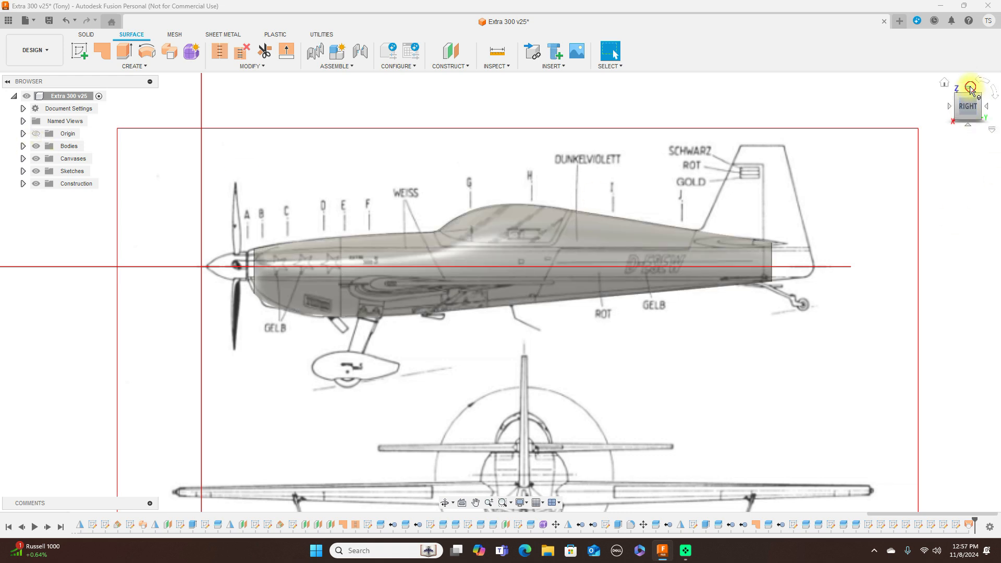
click(971, 88)
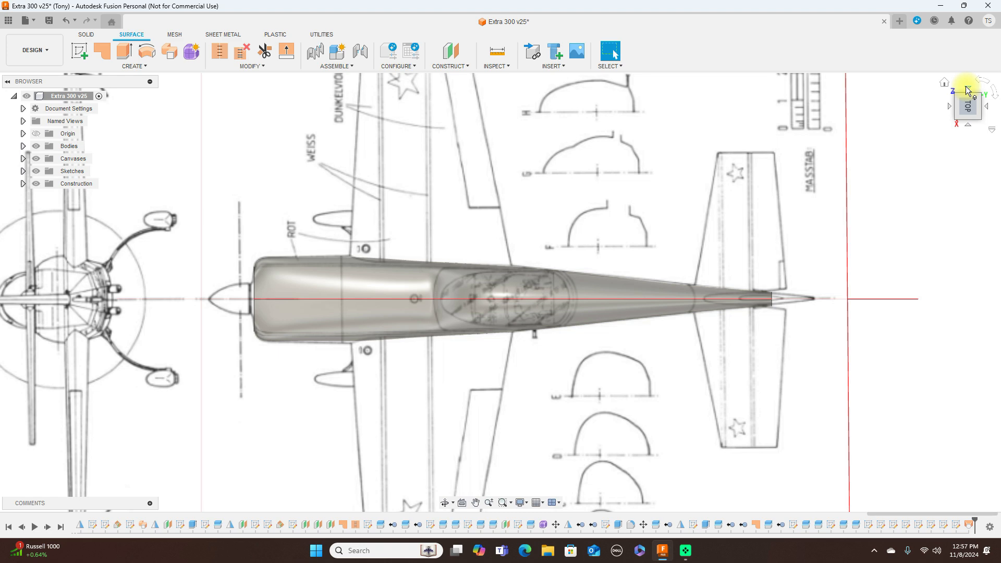
click(969, 125)
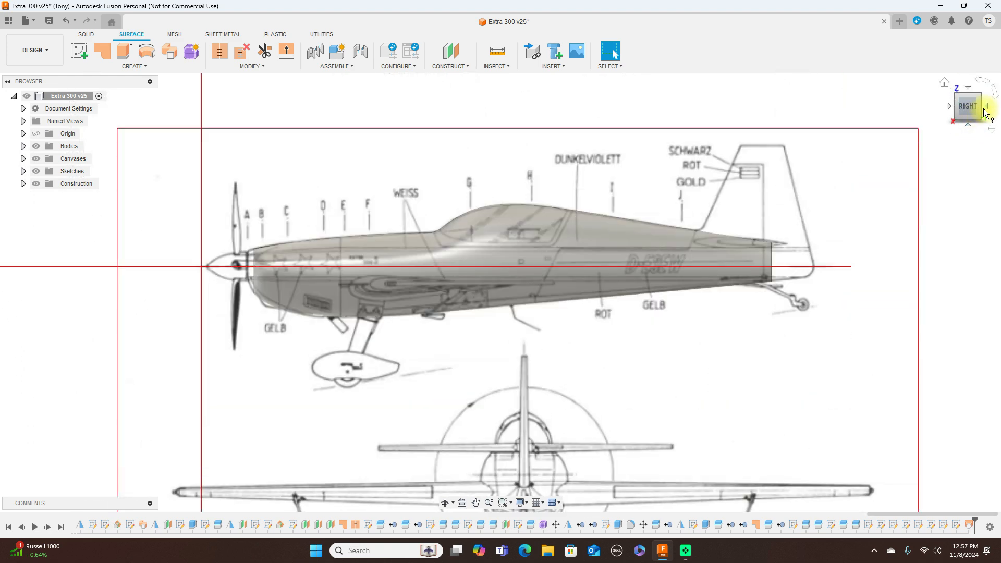
click(988, 108)
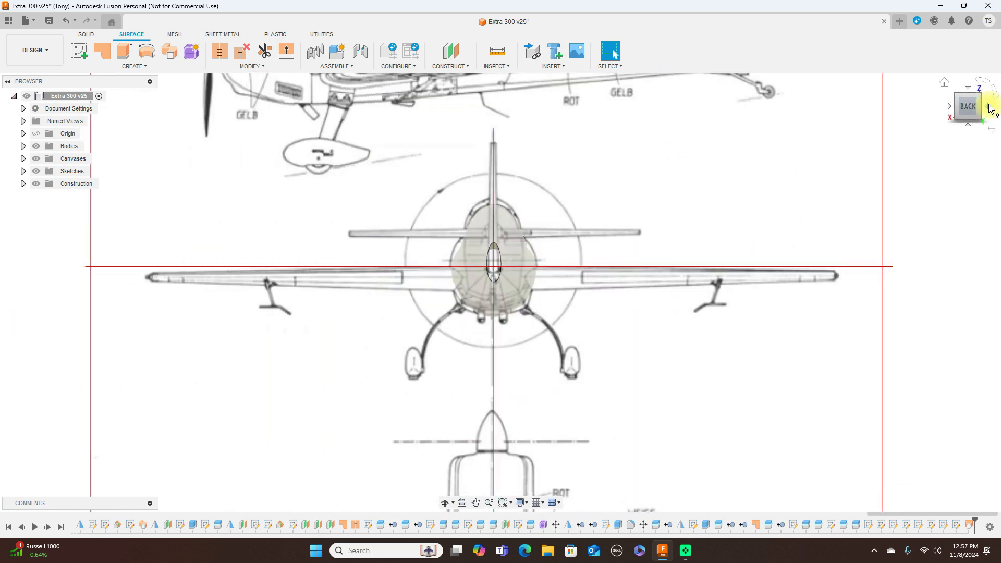
click(951, 105)
scroll(736, 267, up, 3)
scroll(711, 373, down, 3)
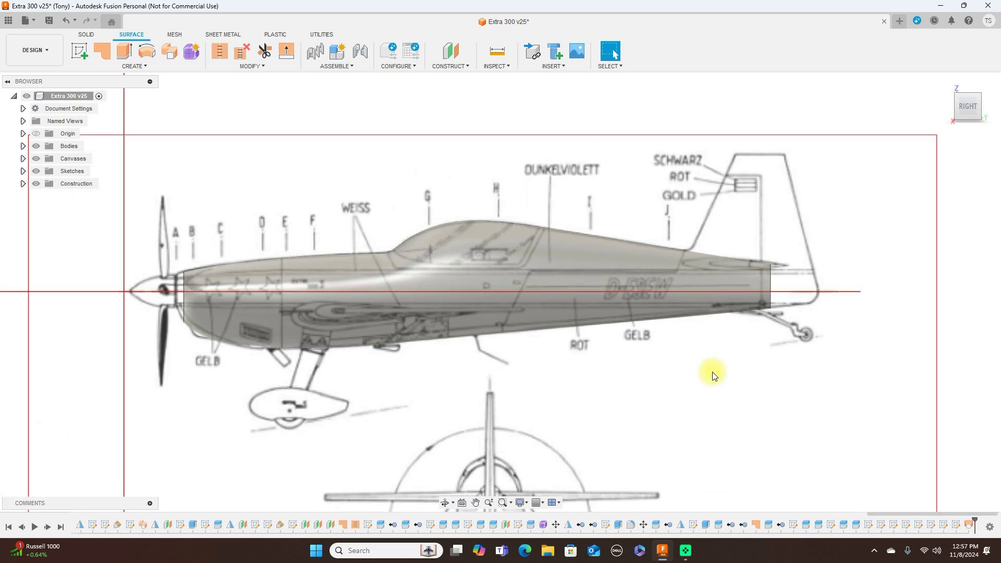
scroll(710, 373, up, 1)
scroll(605, 374, up, 3)
middle_drag(602, 372, 685, 372)
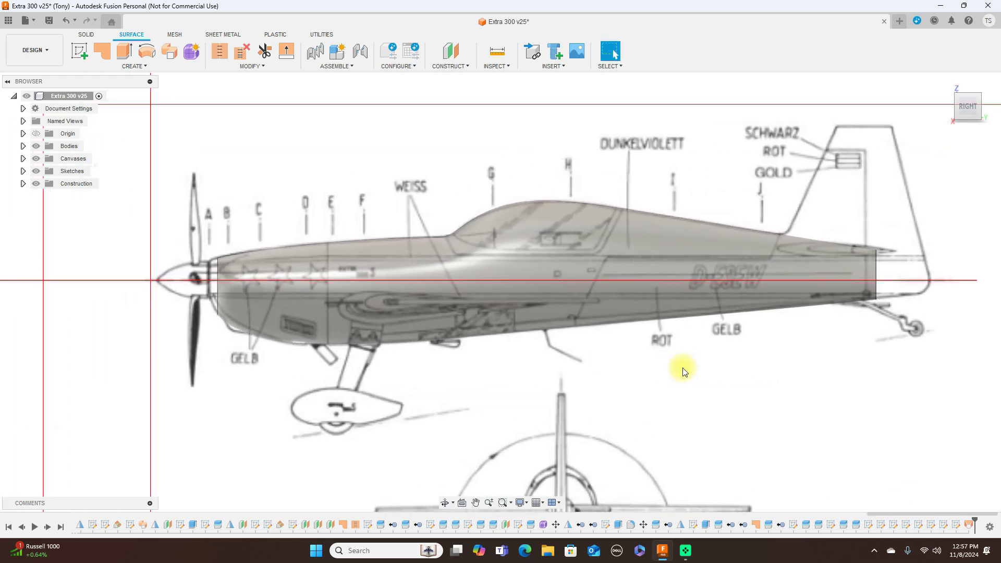
click(87, 35)
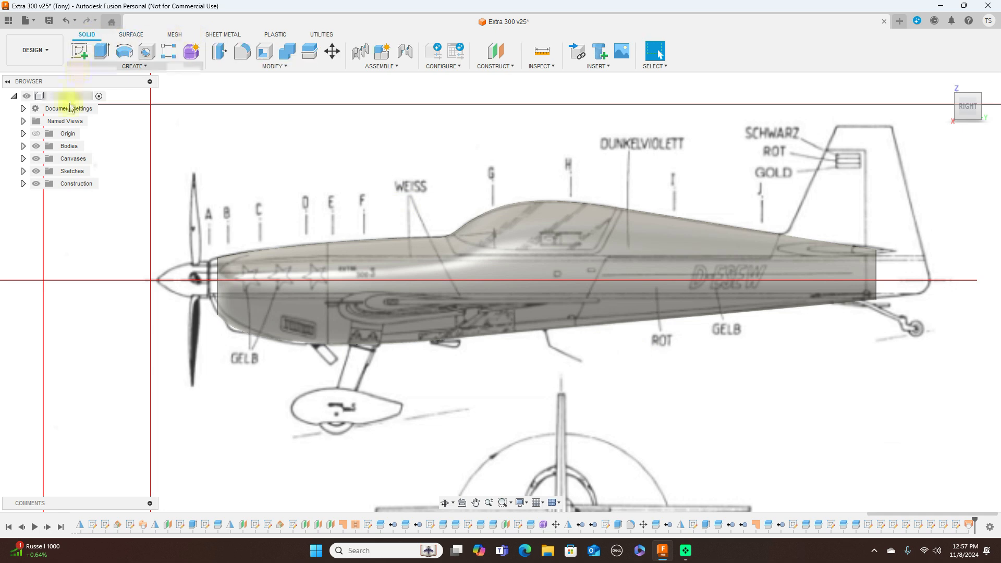
scroll(574, 199, up, 2)
scroll(574, 199, down, 3)
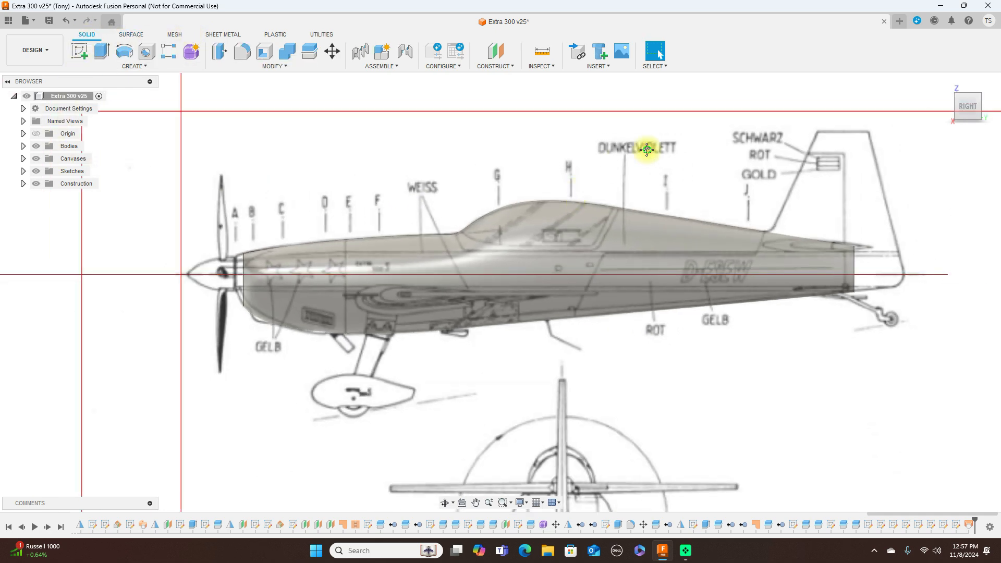
scroll(440, 171, up, 1)
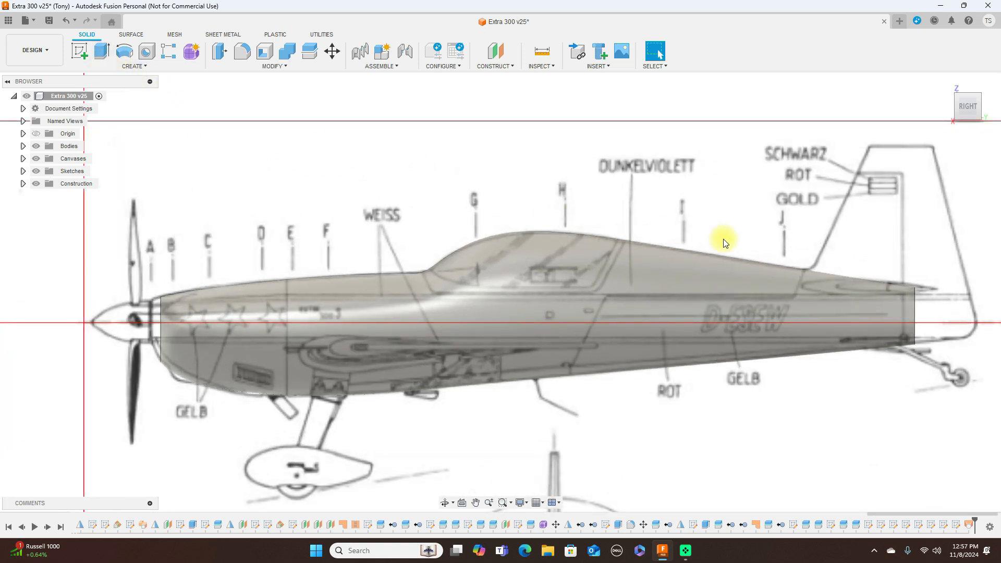
scroll(725, 230, down, 2)
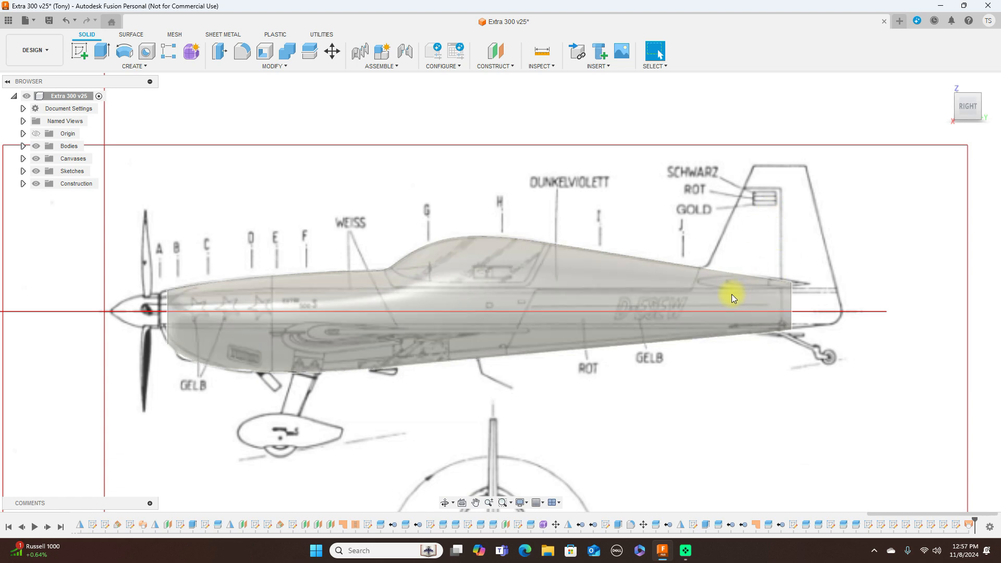
Expand the list of bodies and hide the remaining fuselage body, Body52 (1)
click(23, 146)
scroll(49, 281, down, 5)
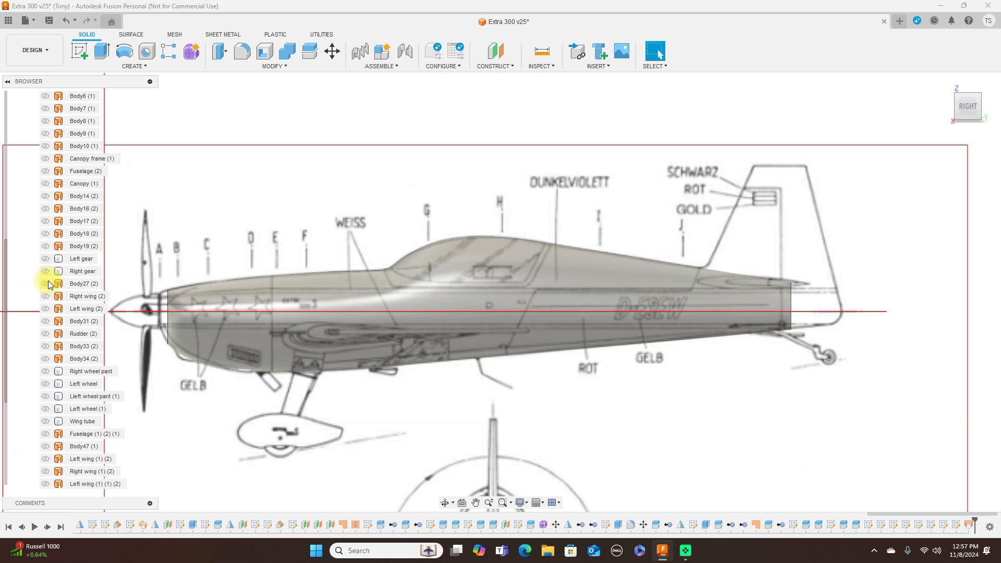
click(46, 446)
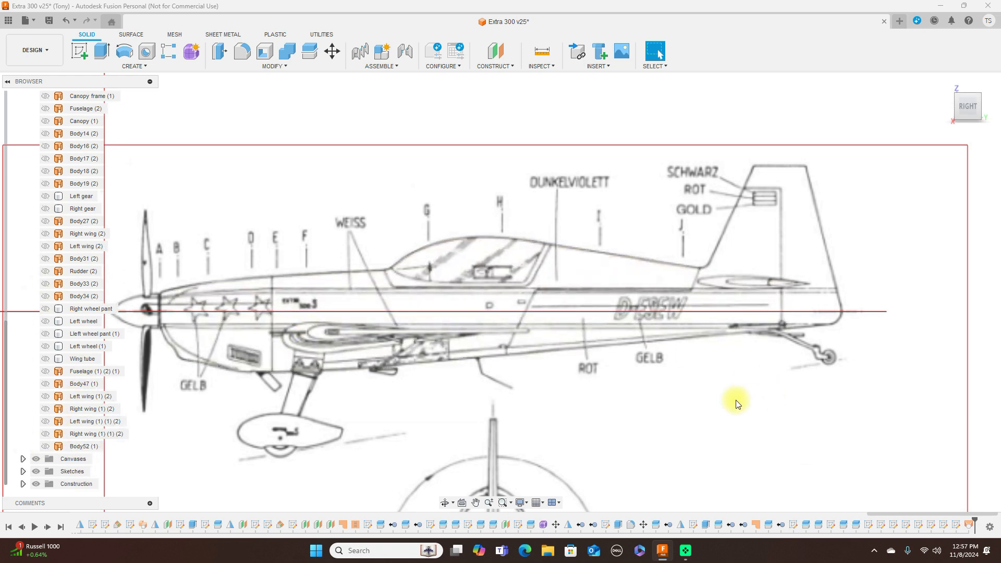
On the side-view plane, sketch a line about 34.9 mm long across the tailplane, sloping about 8.6° down towards the rear, and finish the sketch
scroll(735, 403, down, 2)
scroll(727, 402, up, 2)
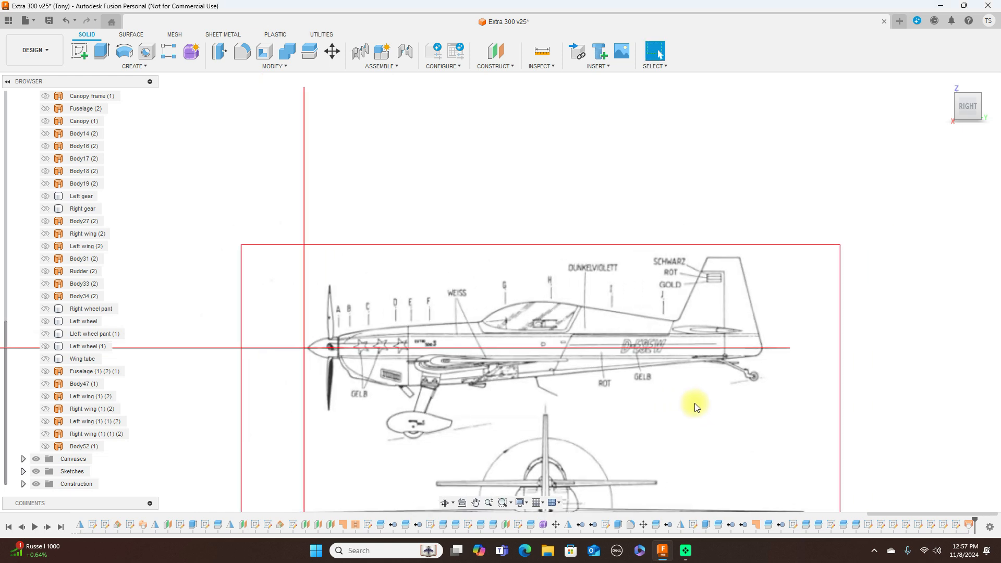
click(79, 51)
click(591, 215)
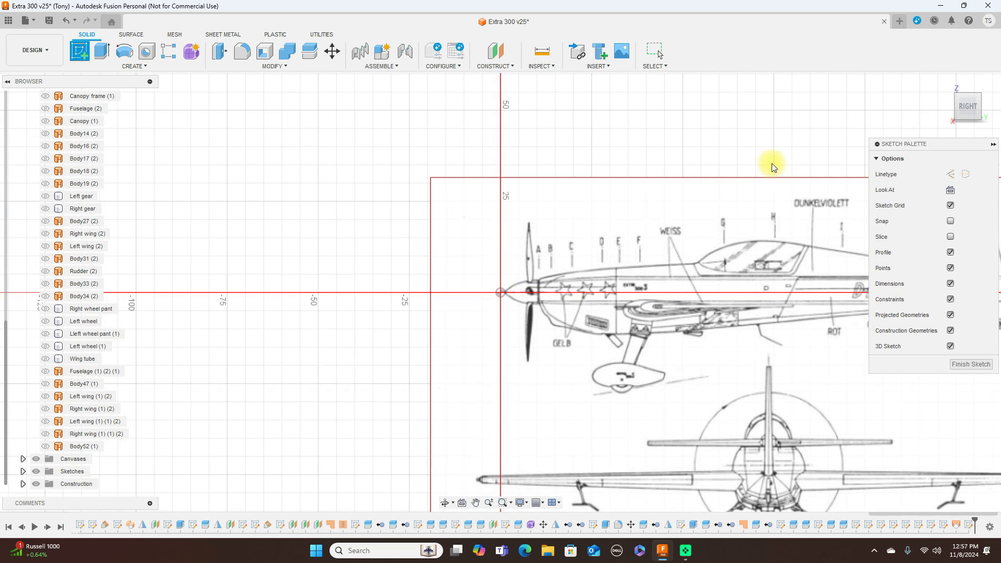
key(l)
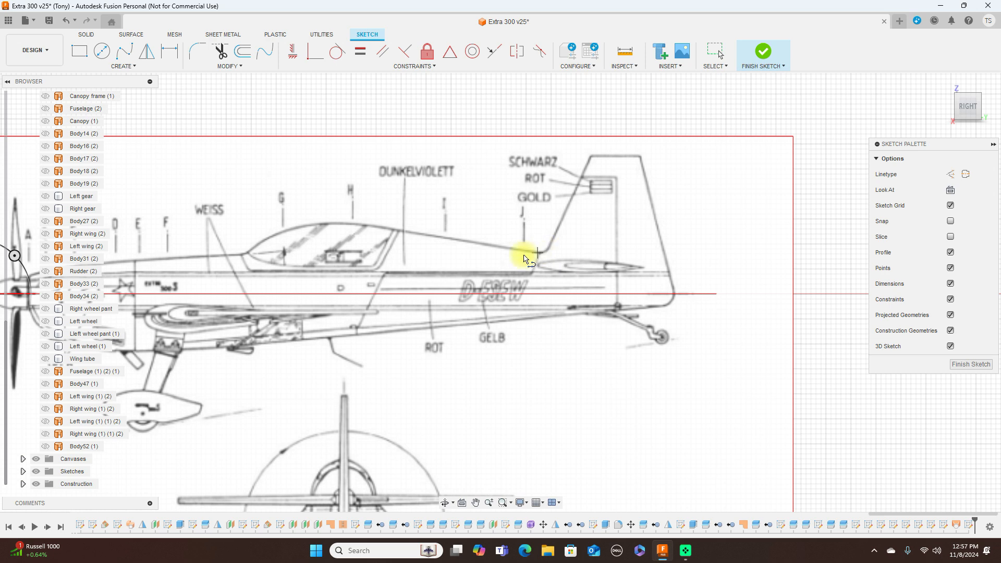
click(523, 255)
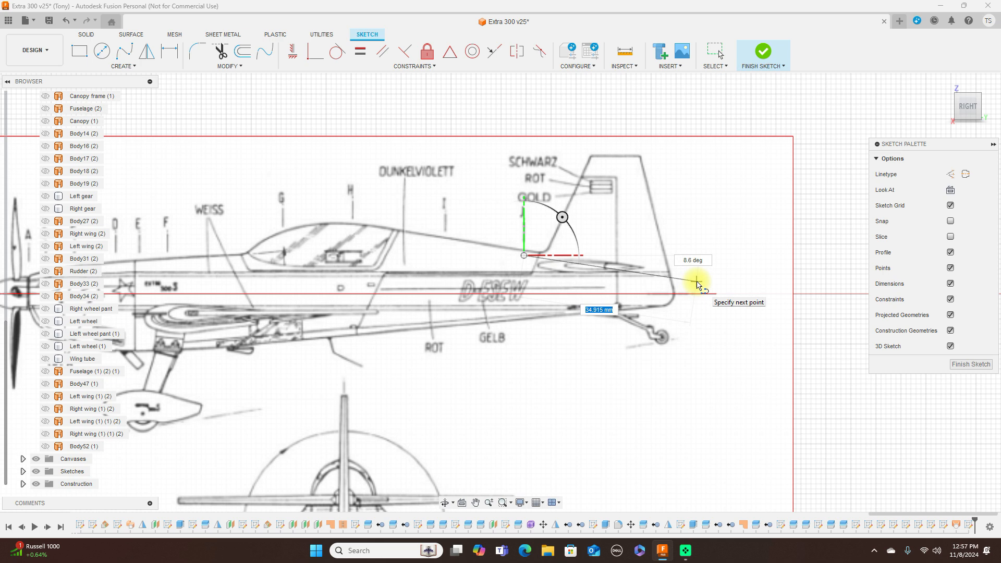
click(698, 282)
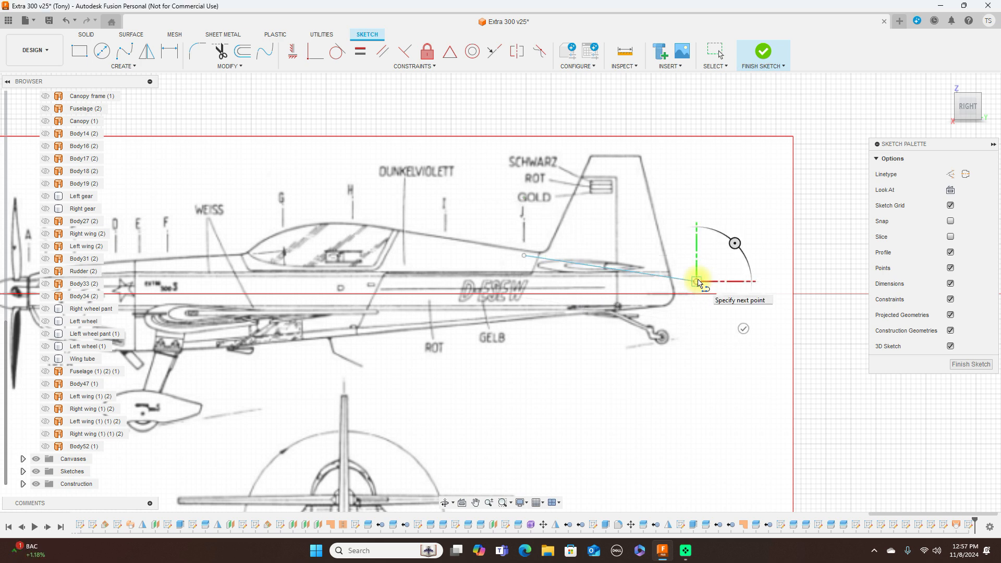
right_click(698, 283)
click(724, 278)
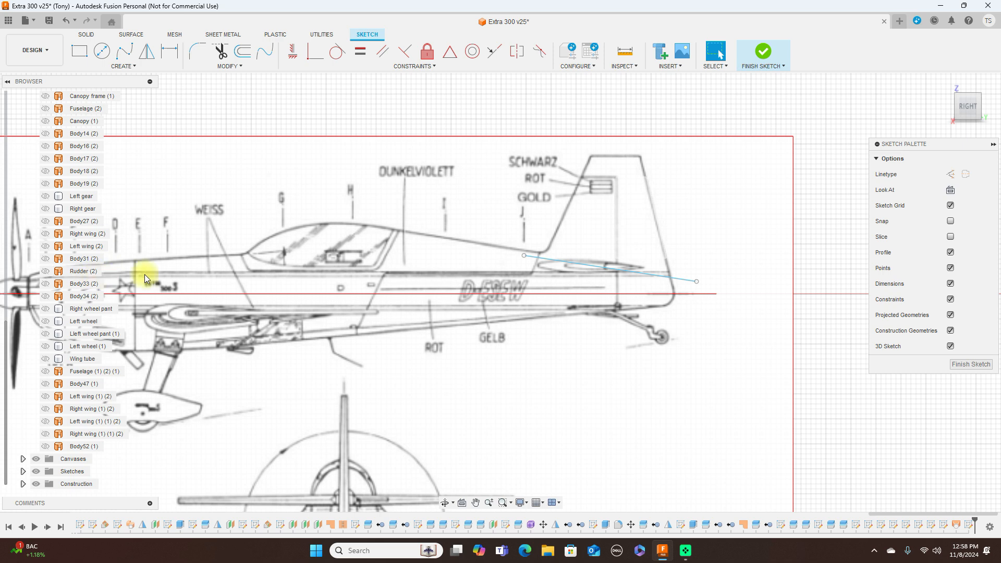
right_click(677, 216)
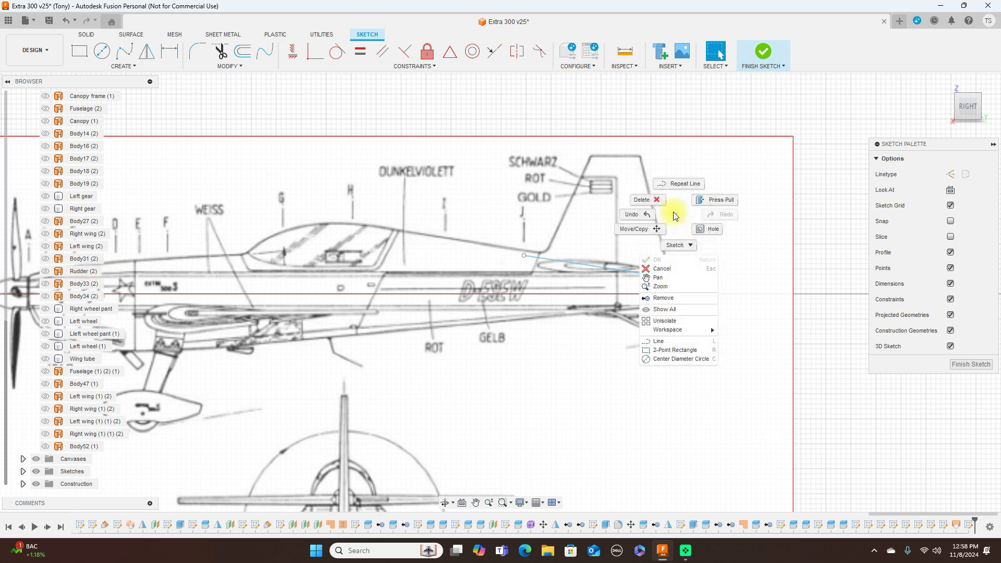
click(768, 205)
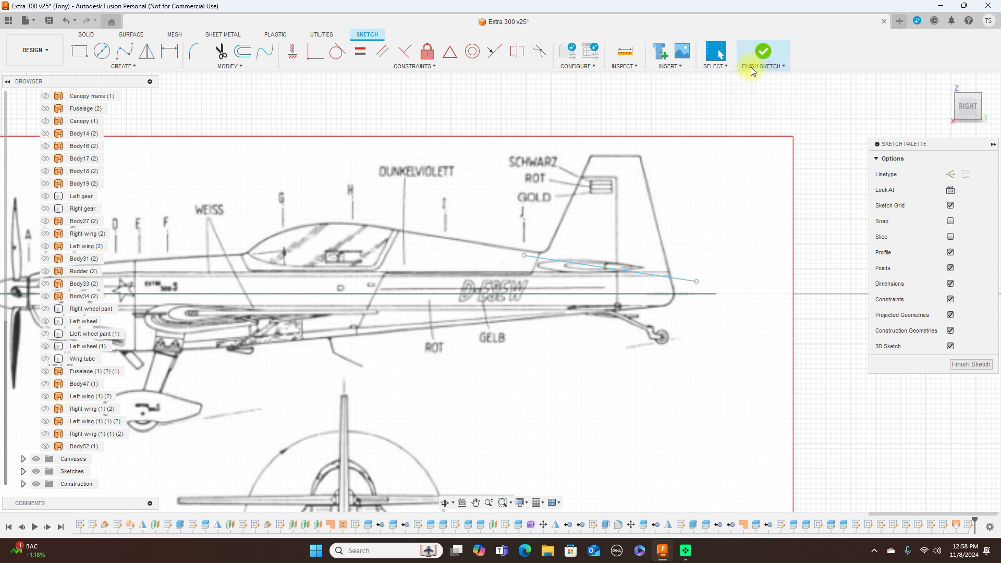
click(764, 52)
scroll(586, 227, down, 5)
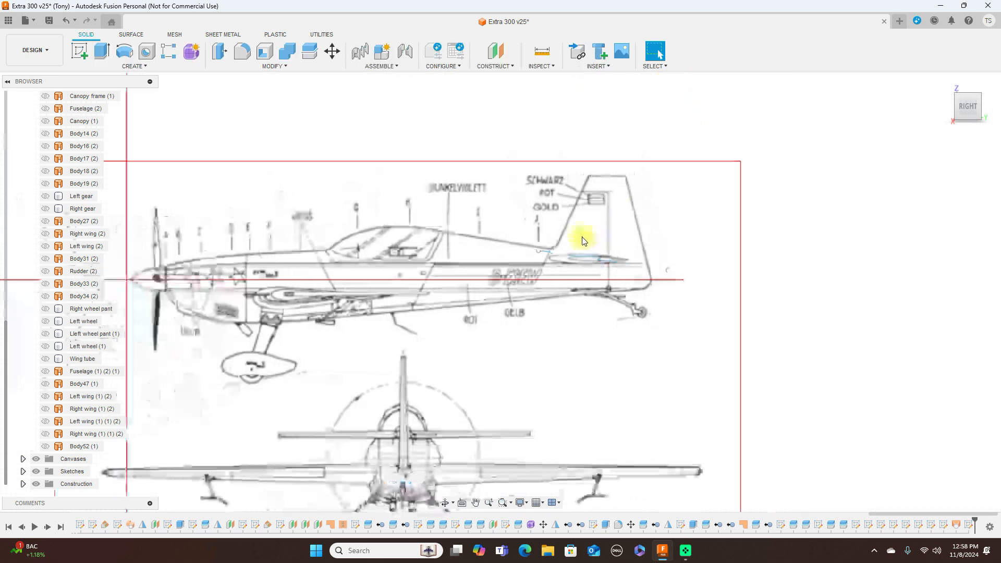
Create a construction Plane at Angle through the sloped tail line, with the angle set to 90 degrees
click(504, 67)
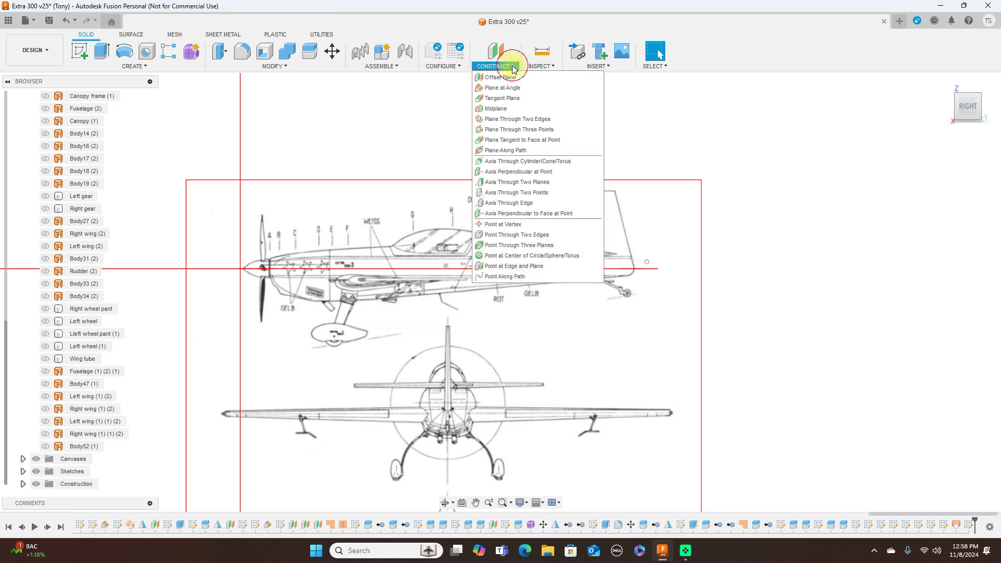
click(504, 88)
scroll(619, 221, up, 4)
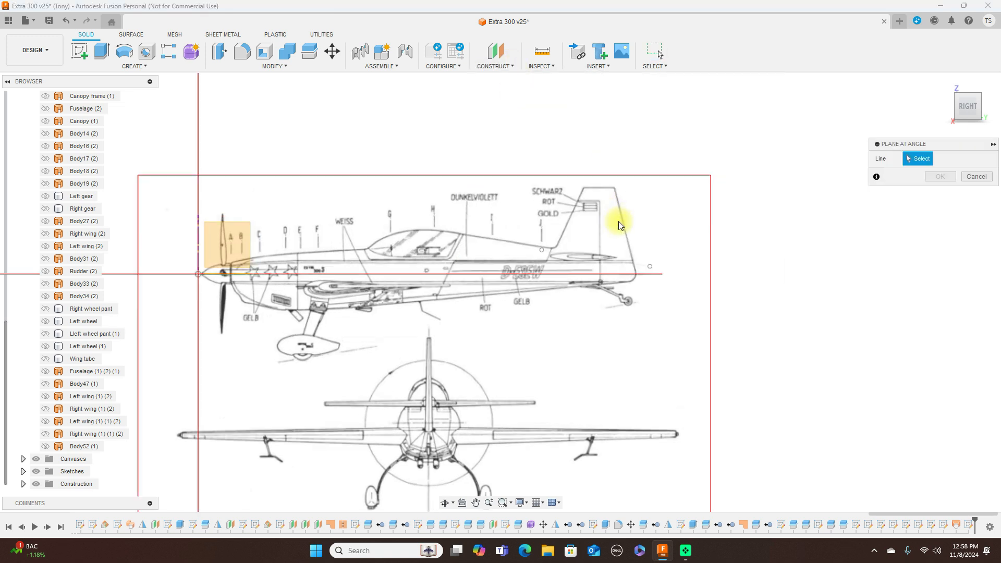
click(568, 265)
click(905, 174)
text(90.0)
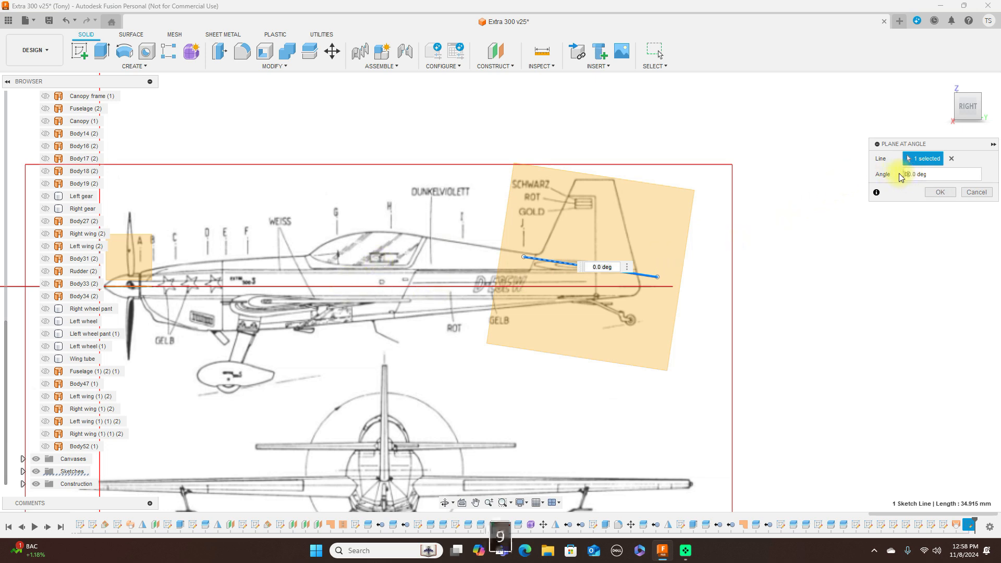
click(946, 193)
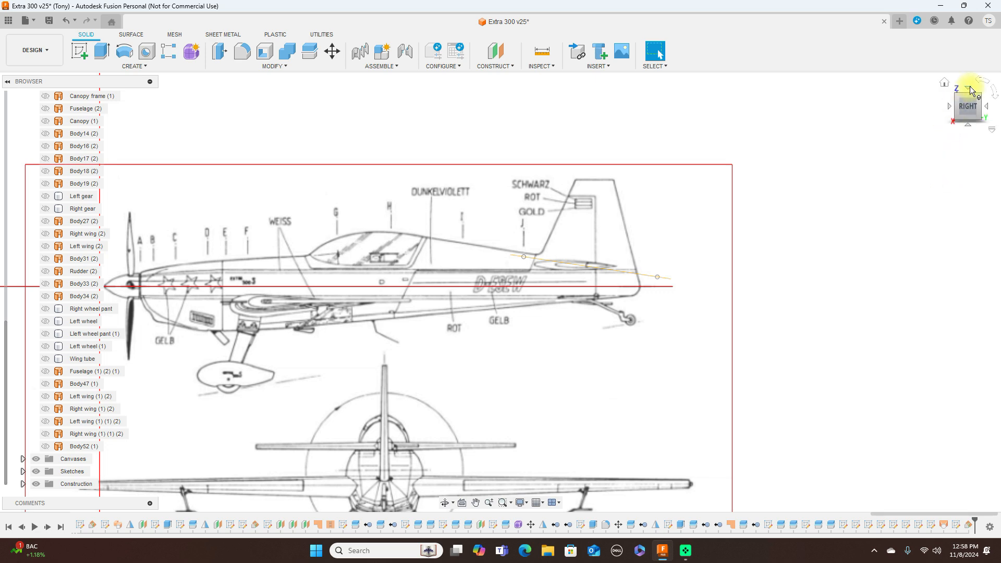
Look at the tail from the top and start a new sketch on the angled construction plane
click(964, 91)
scroll(707, 240, up, 4)
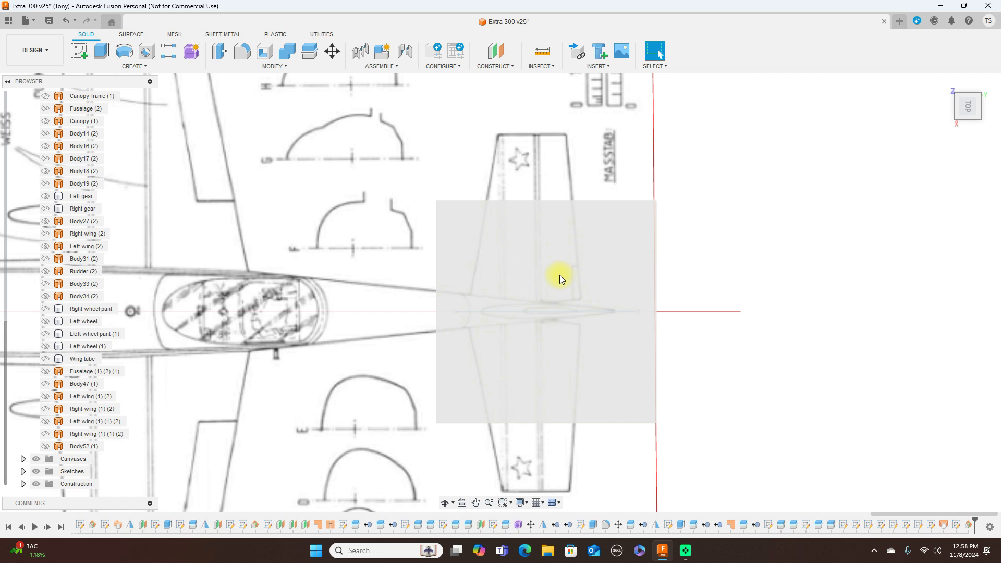
click(554, 251)
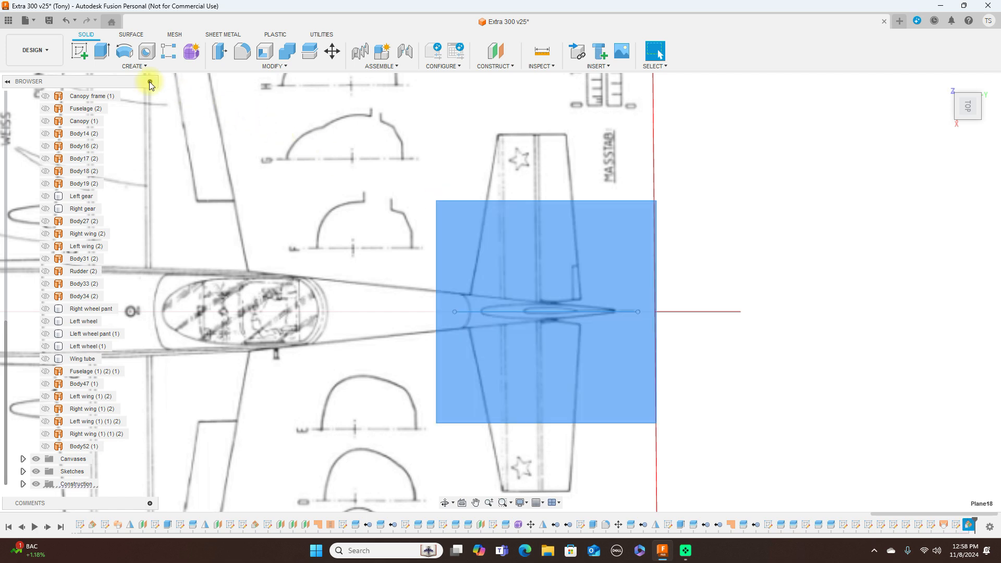
click(80, 54)
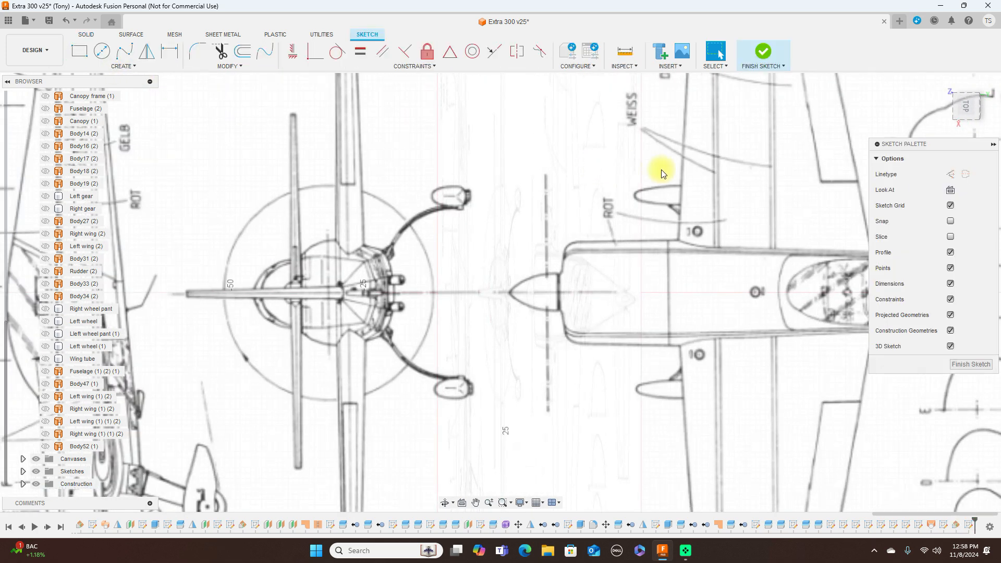
Finish the sketch on the angled construction plane
scroll(461, 143, up, 2)
middle_drag(640, 168, 614, 176)
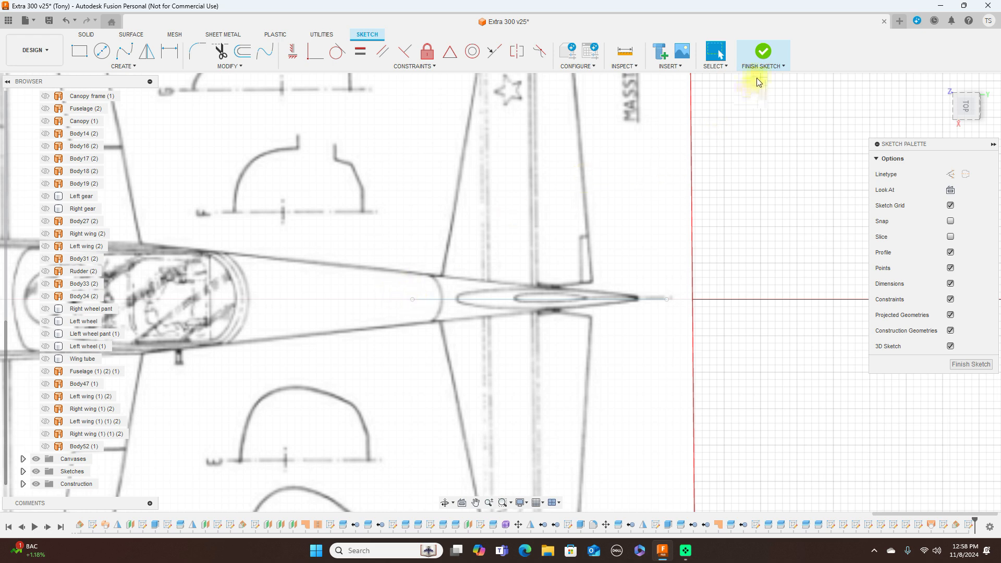
click(763, 51)
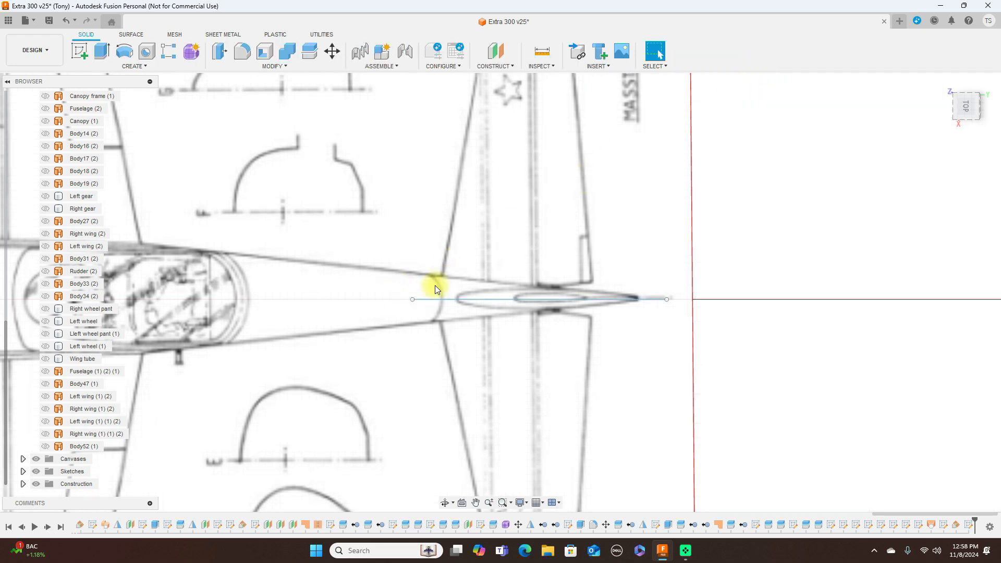
Shorten the sloped tail line by moving its front and rear endpoints inward along the tail centreline, and check it from the side
drag(413, 300, 448, 299)
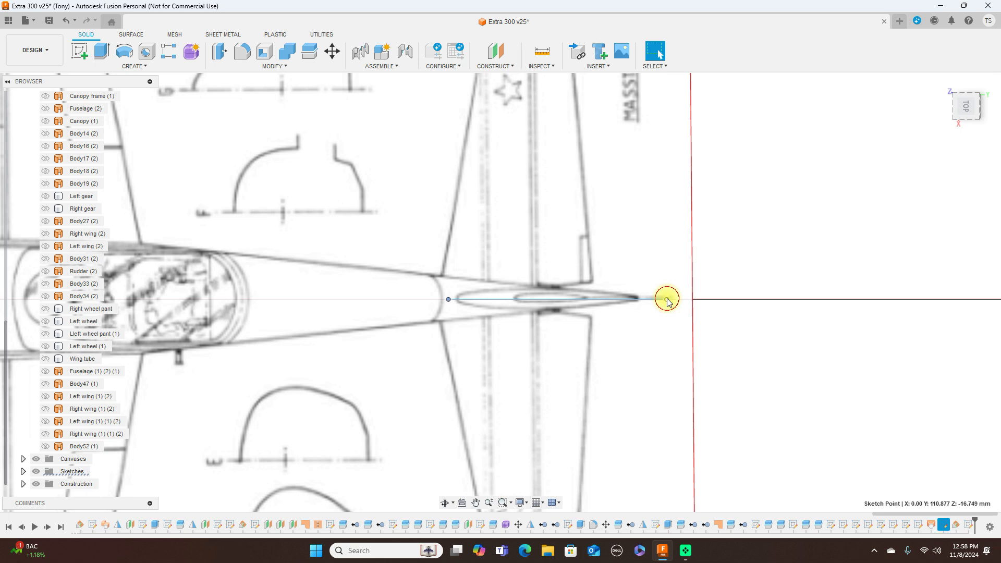
drag(667, 300, 656, 299)
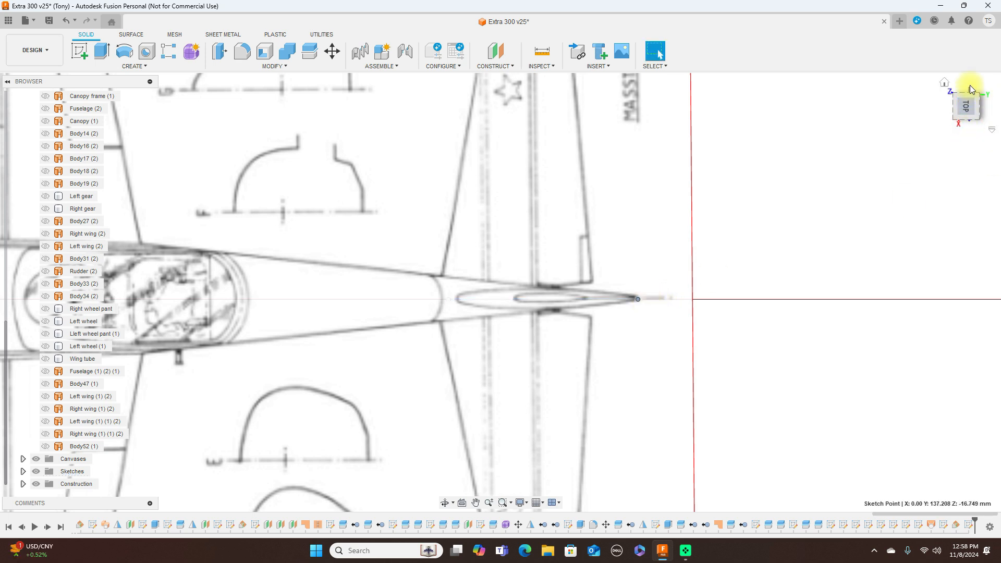
drag(968, 107, 970, 99)
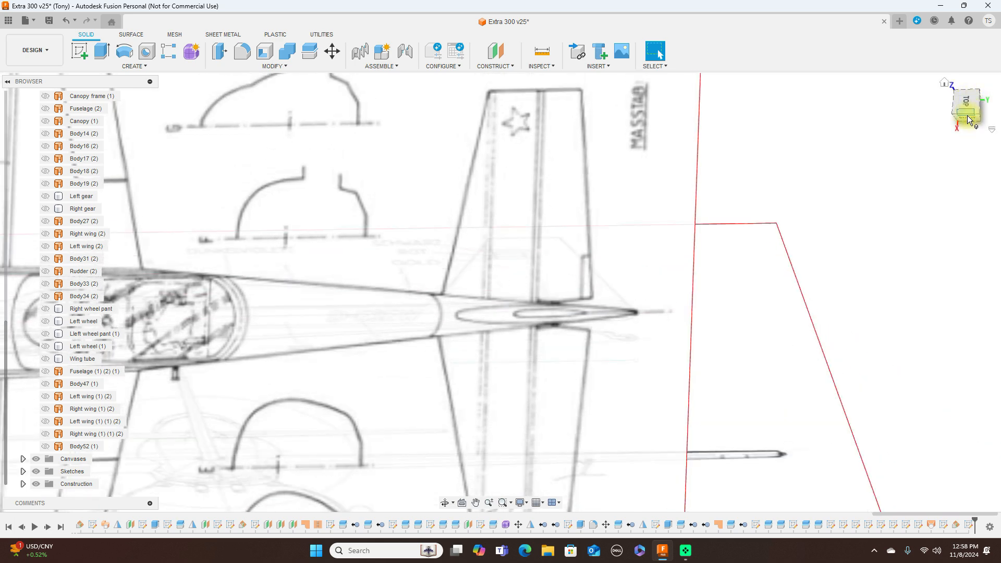
click(968, 117)
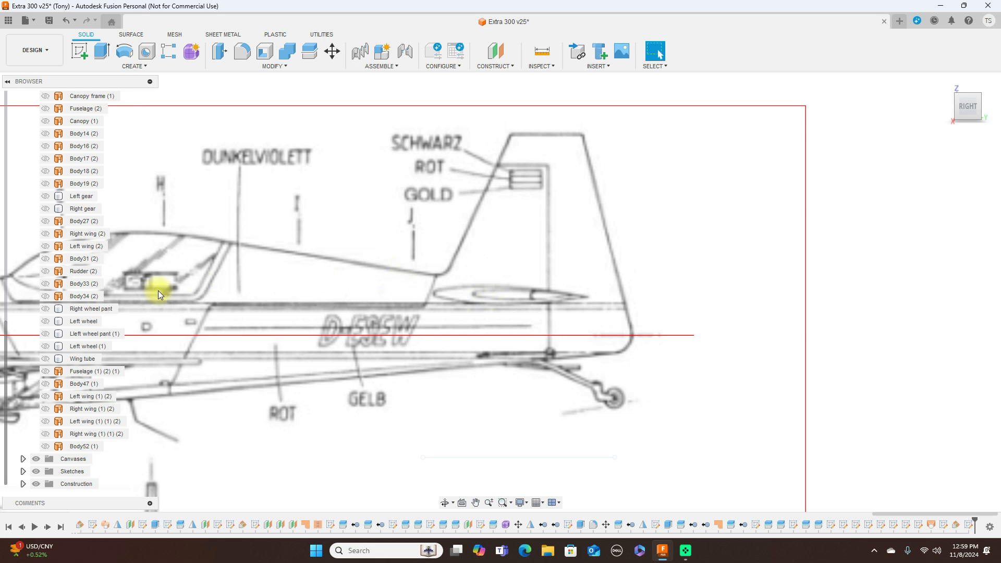
Expand the list of sketches and switch Sketch68's visibility off and back on to identify what it contains
click(23, 472)
scroll(85, 431, down, 12)
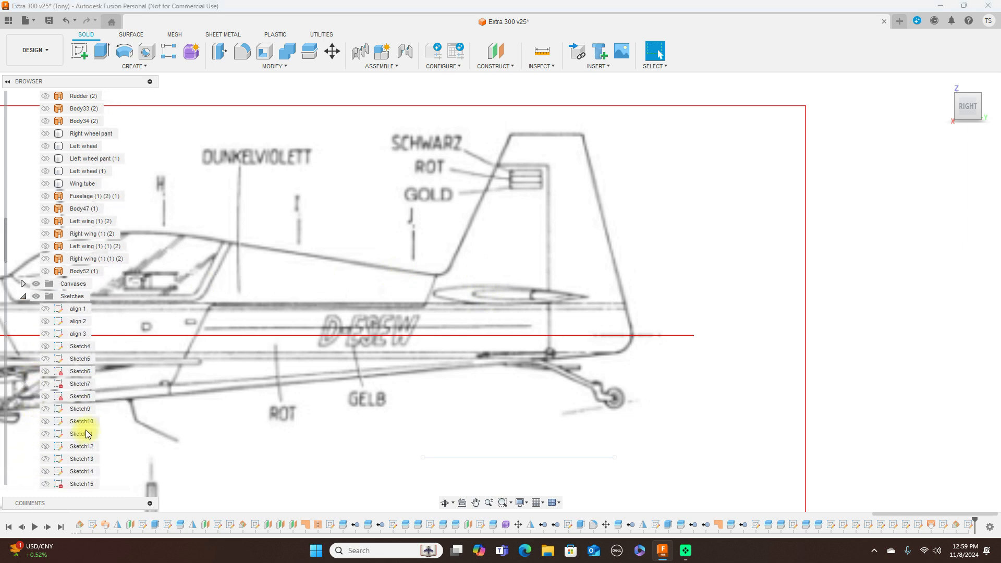
scroll(85, 430, down, 20)
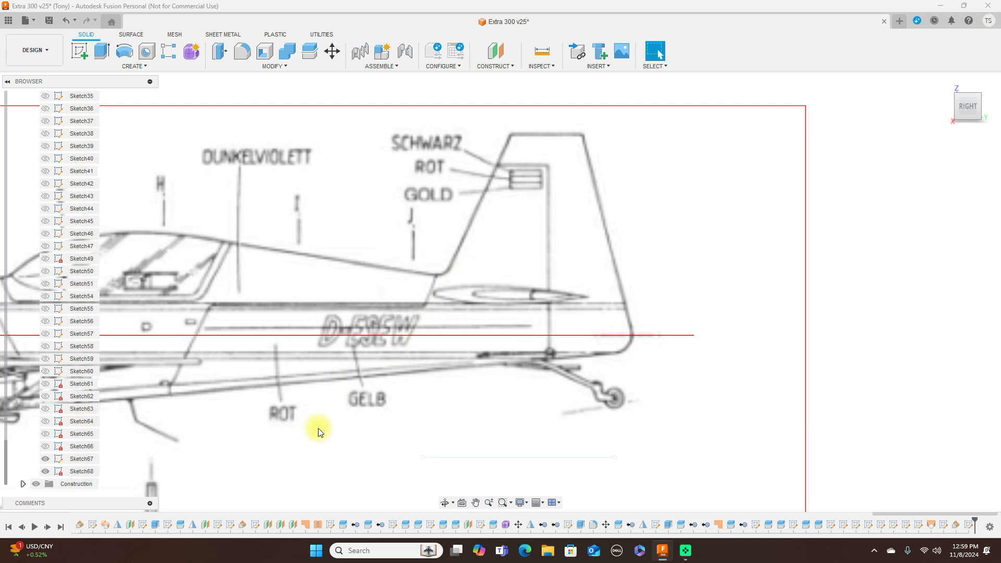
click(46, 472)
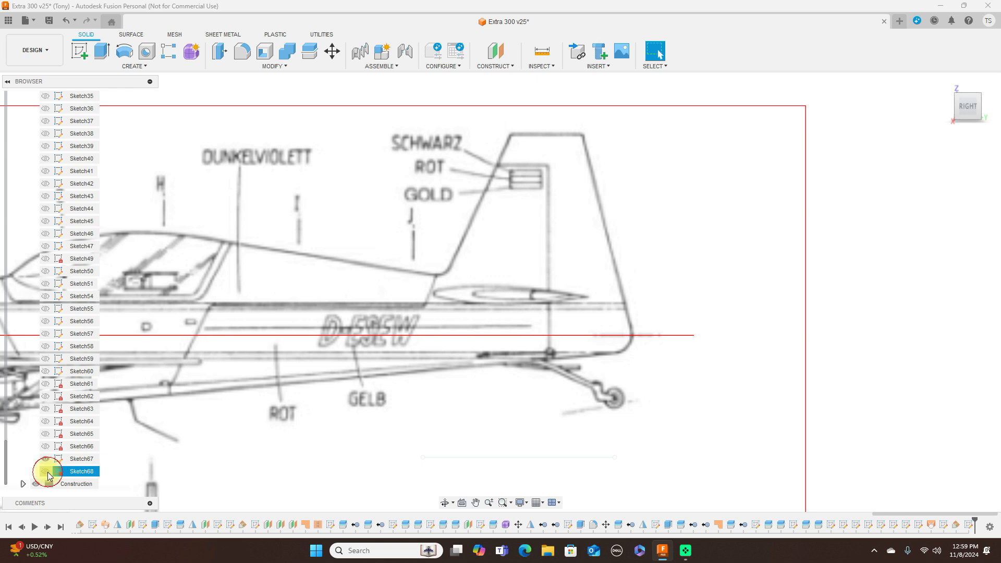
click(46, 471)
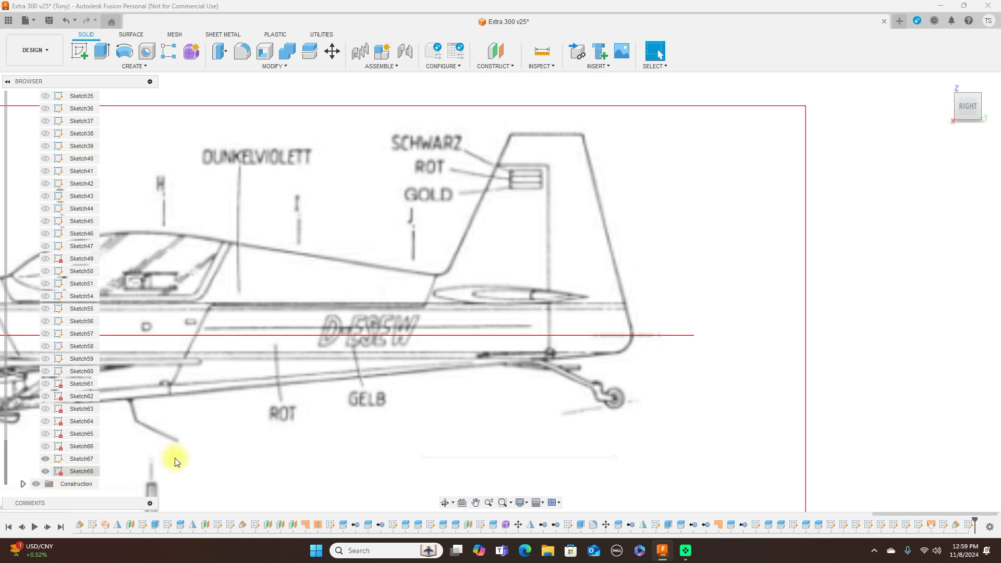
Examine the tail line's position against the reference canvases from the side and the top
scroll(423, 250, down, 2)
middle_drag(398, 207, 644, 203)
scroll(600, 213, down, 1)
scroll(580, 219, down, 1)
scroll(97, 257, up, 2)
scroll(105, 244, down, 3)
scroll(78, 245, up, 8)
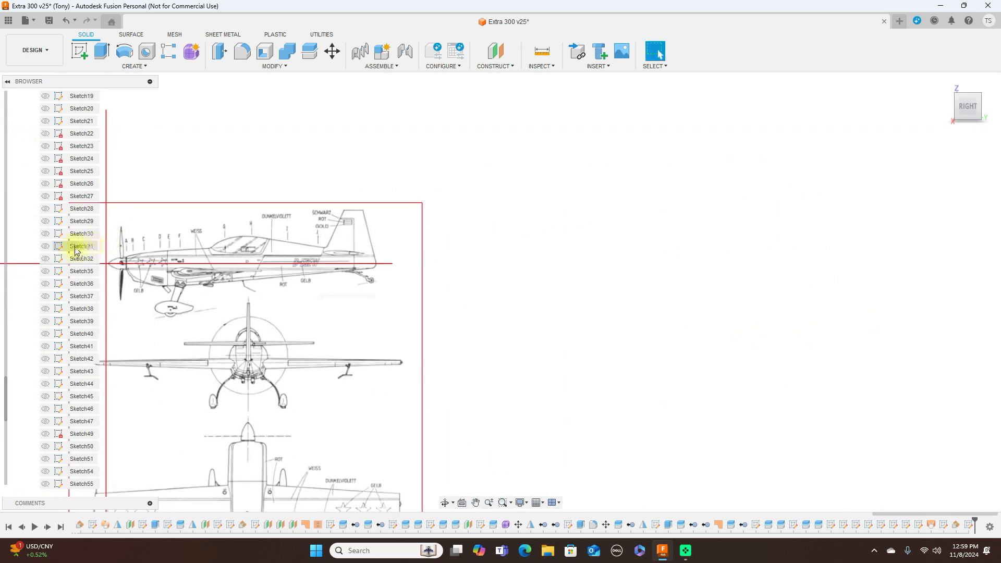
scroll(78, 245, up, 2)
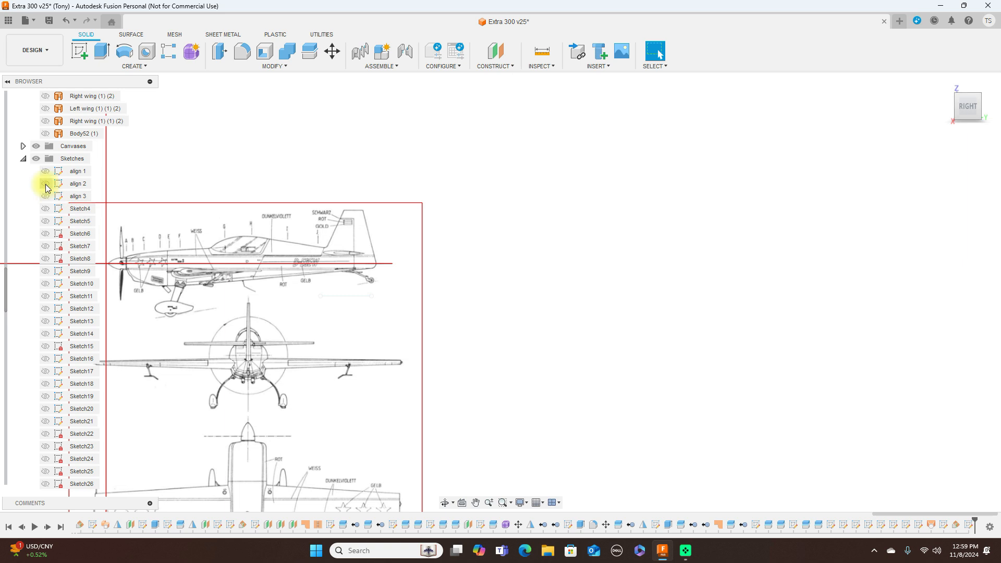
scroll(303, 284, up, 2)
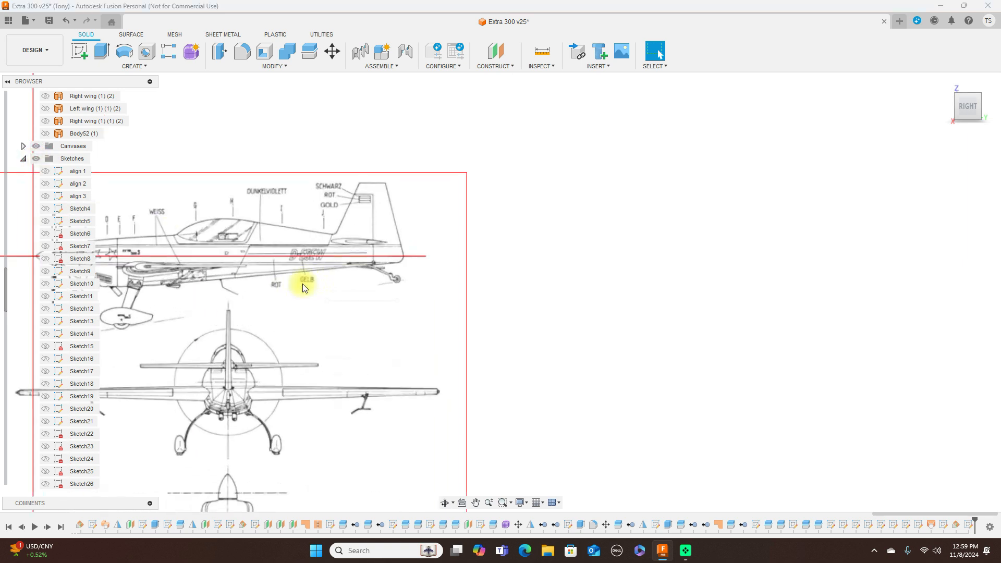
middle_drag(393, 286, 652, 248)
scroll(47, 347, down, 8)
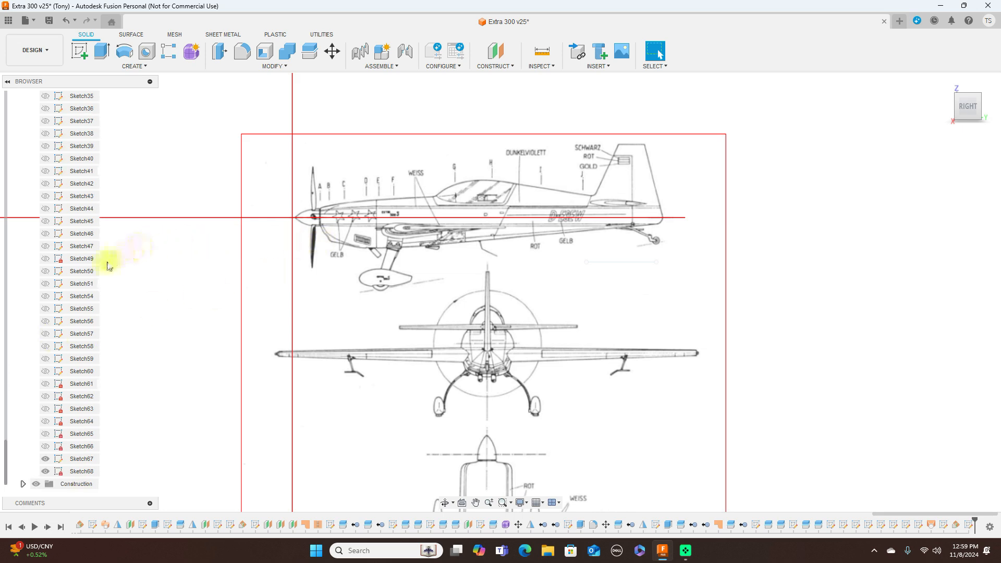
scroll(105, 267, up, 2)
scroll(631, 274, up, 5)
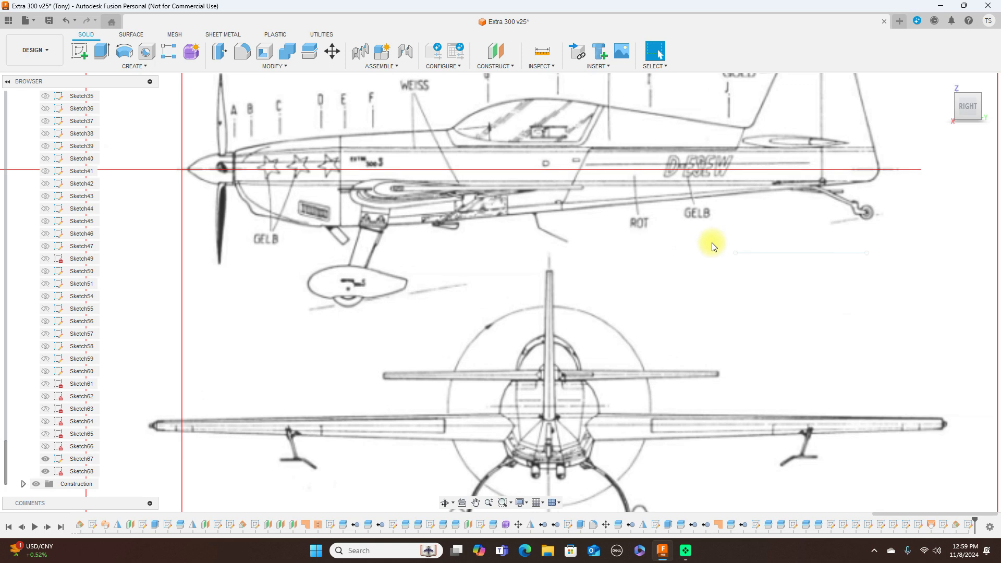
click(969, 90)
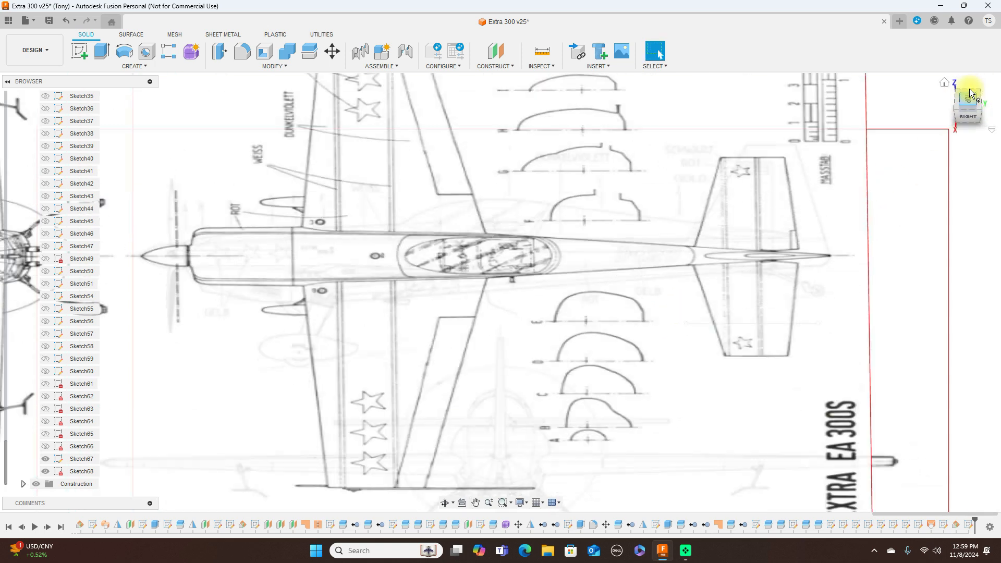
scroll(724, 301, up, 2)
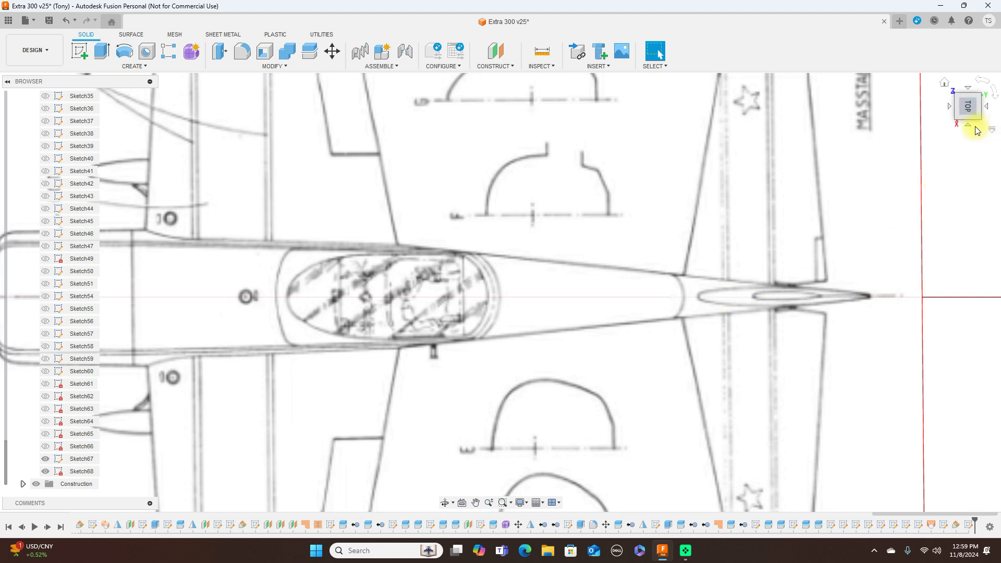
scroll(88, 211, up, 10)
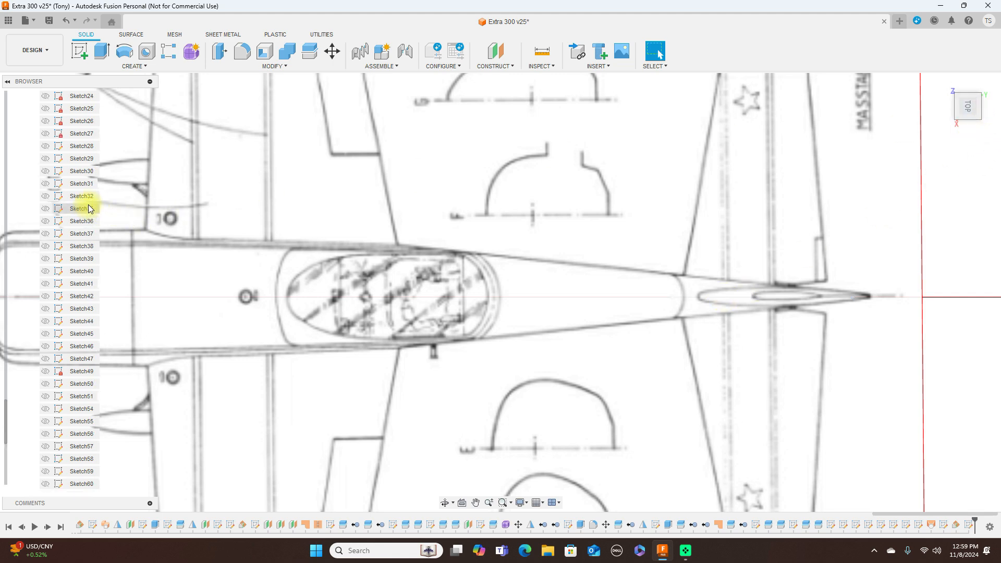
scroll(93, 205, up, 2)
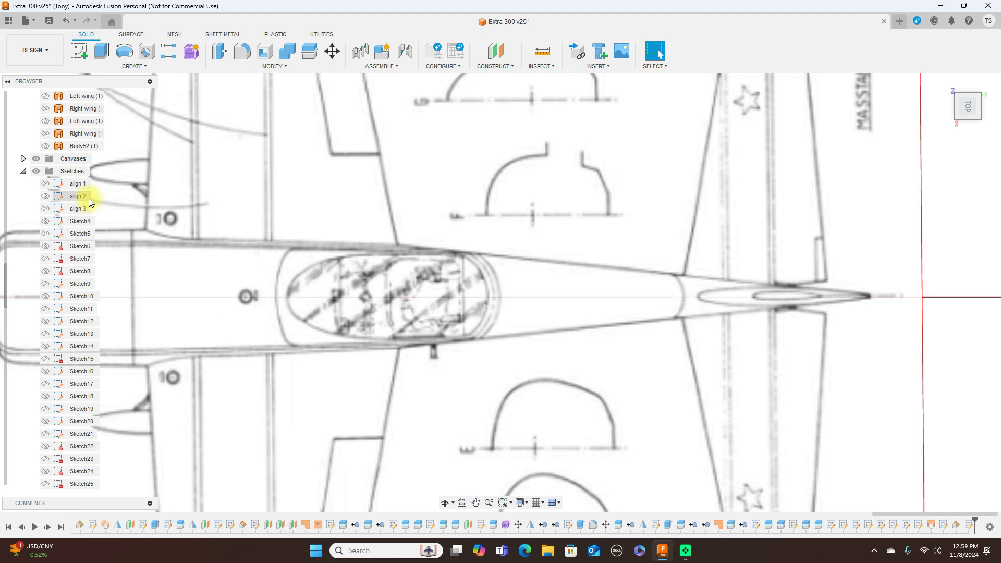
Hide and show the canvases repeatedly to compare the tail line's location with the side-view drawing
click(35, 159)
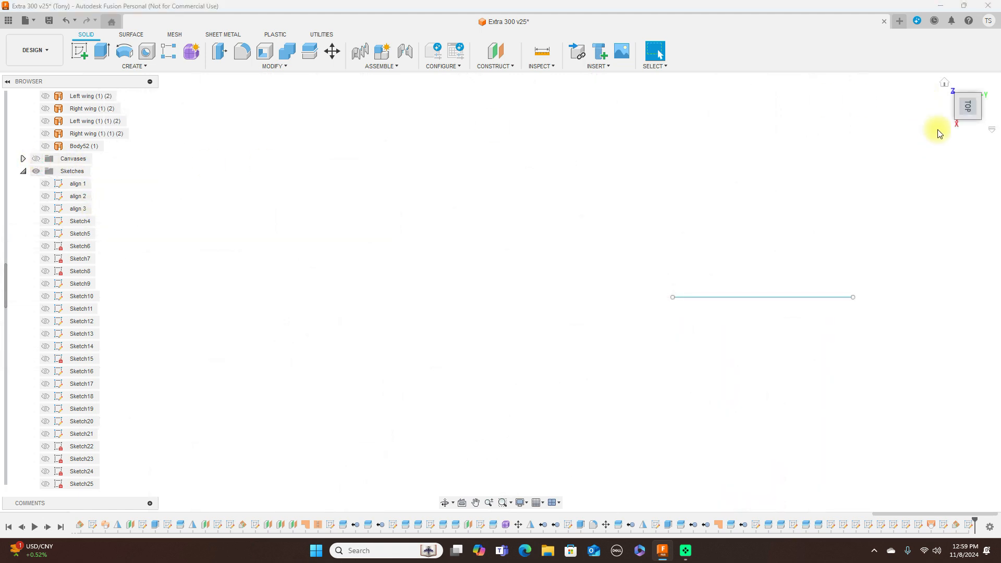
click(962, 125)
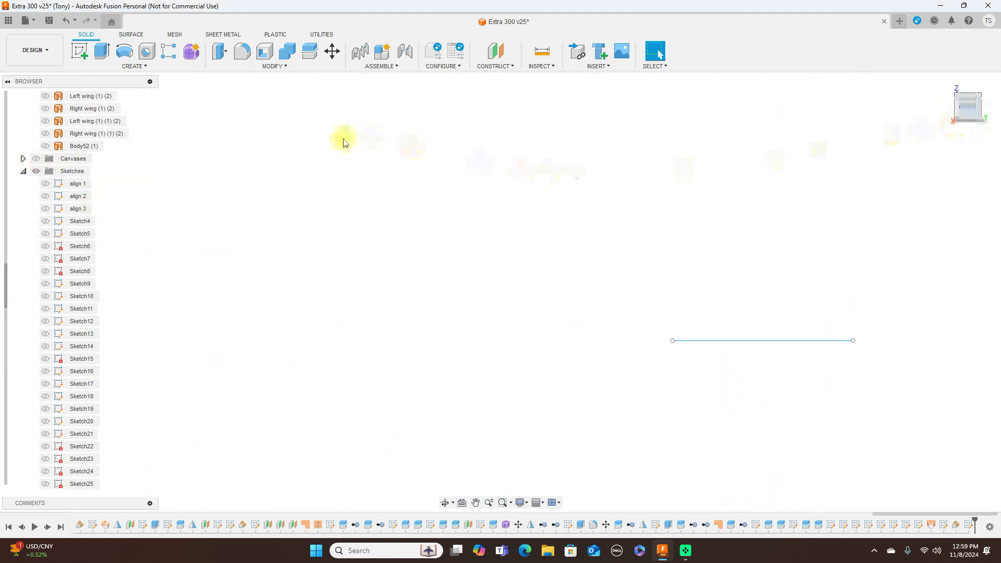
click(36, 159)
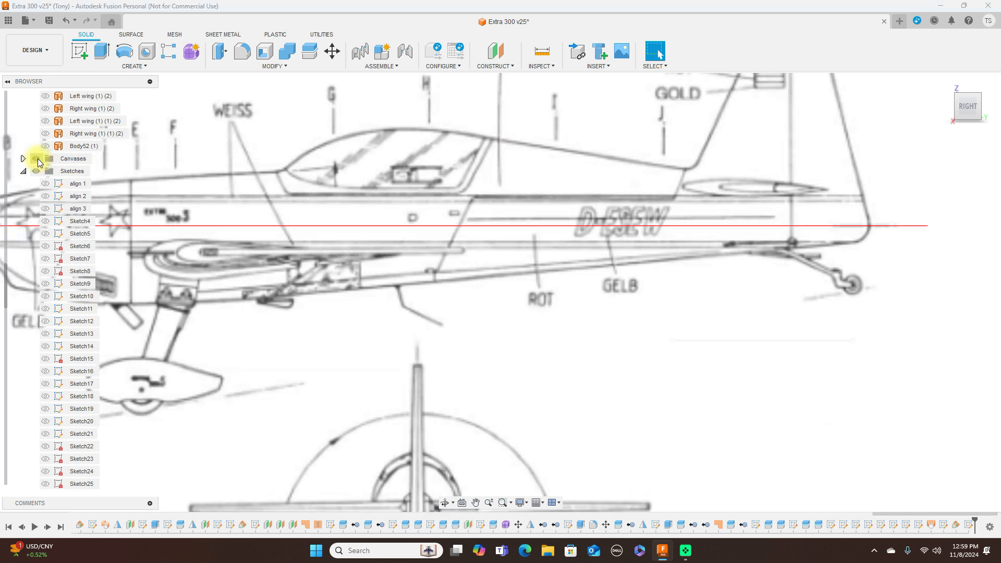
click(36, 159)
click(36, 158)
click(36, 158)
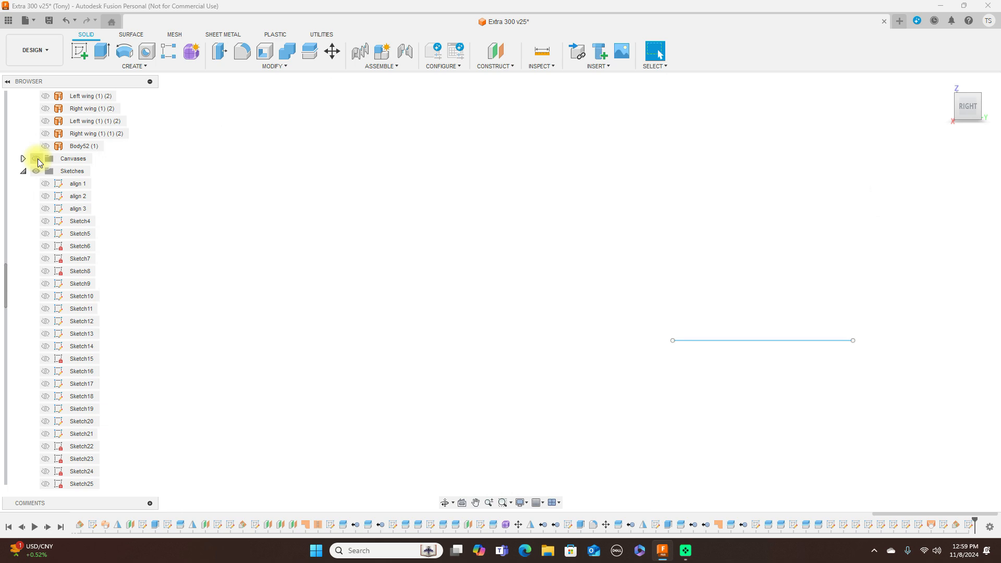
click(36, 158)
Make the origin visible and collapse the list of bodies
scroll(324, 231, down, 3)
mouse_move(323, 230)
middle_down()
mouse_move(464, 304)
mouse_move(522, 310)
middle_up()
scroll(521, 310, up, 2)
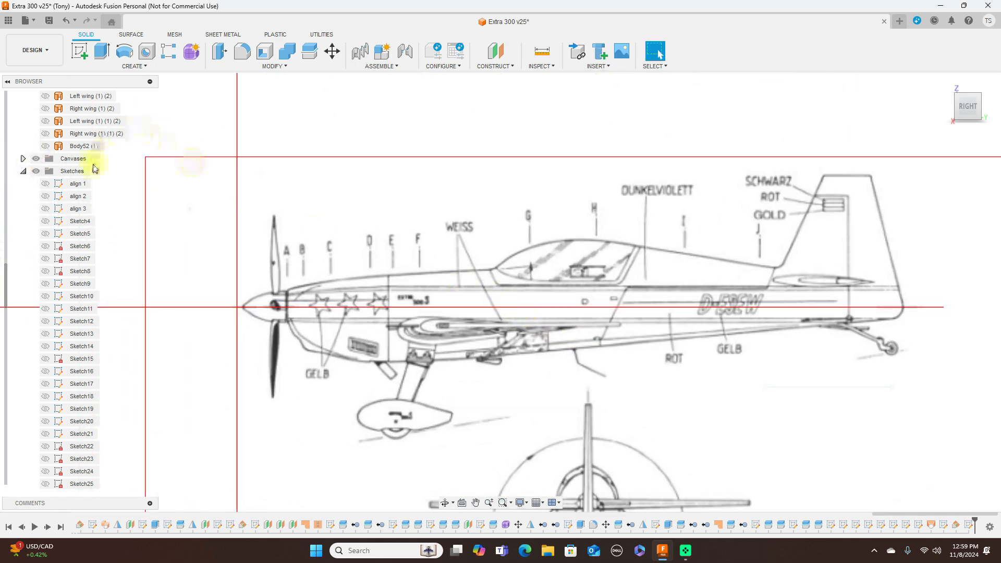
scroll(96, 163, up, 15)
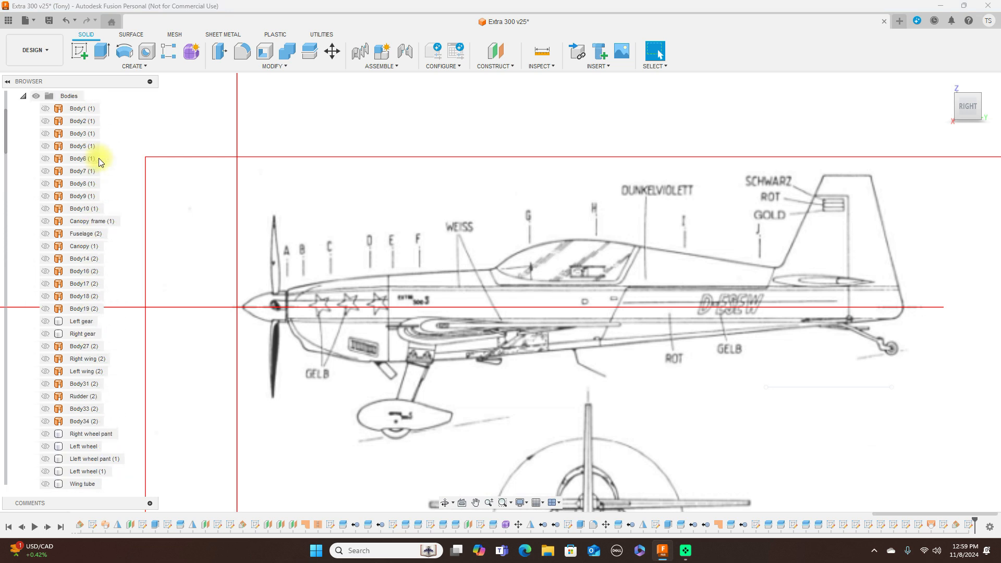
scroll(99, 158, up, 3)
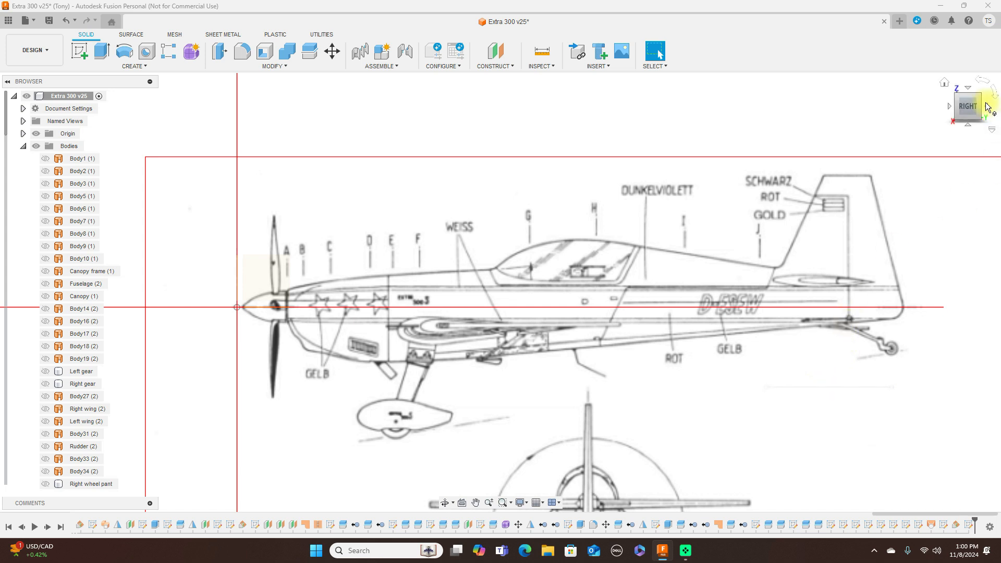
click(23, 148)
Expand the construction planes, show Plane18, and compare it with the canvases from the top and the side
scroll(81, 347, down, 10)
scroll(83, 347, down, 3)
click(46, 459)
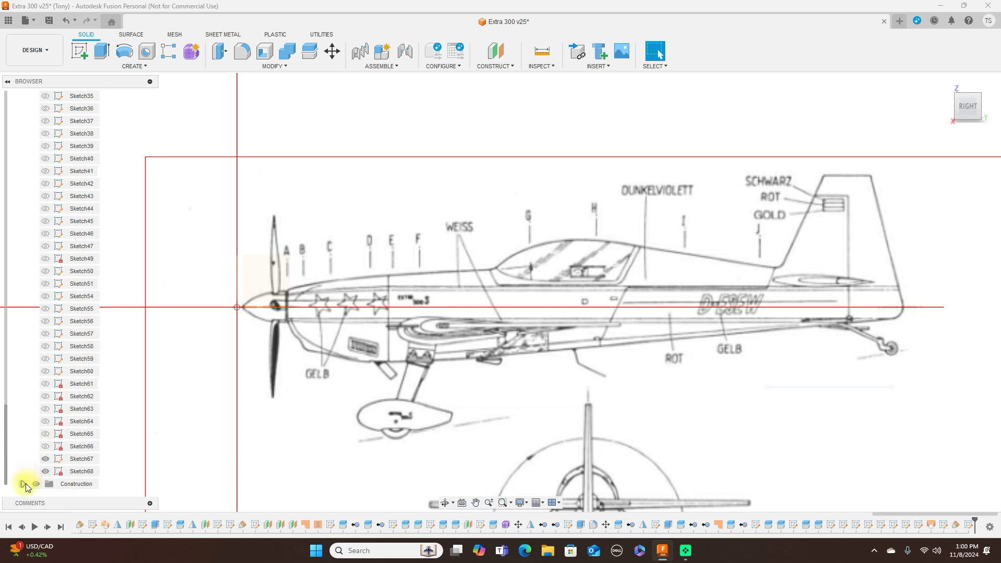
click(23, 484)
scroll(51, 450, down, 4)
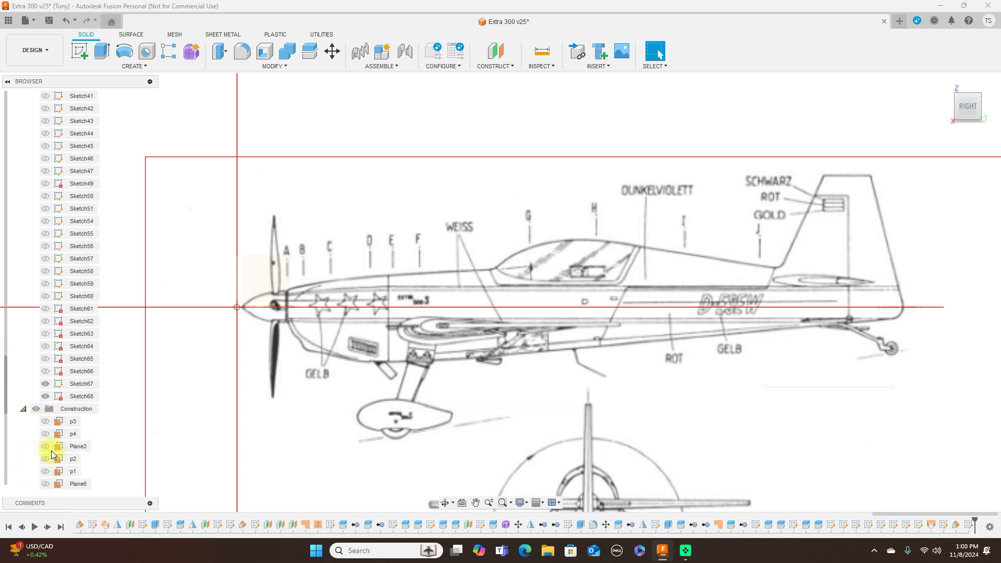
scroll(52, 450, down, 2)
click(48, 485)
click(48, 485)
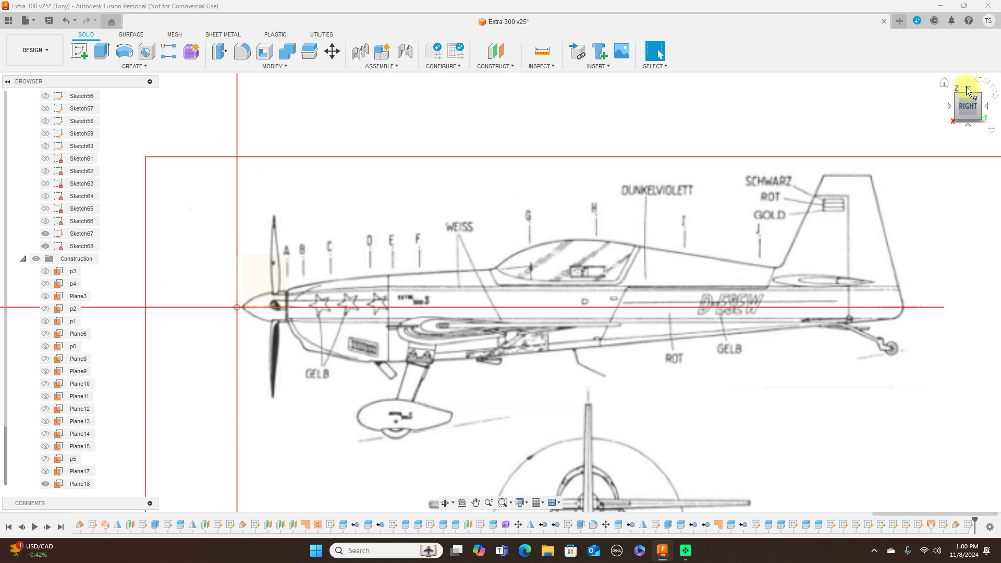
click(968, 90)
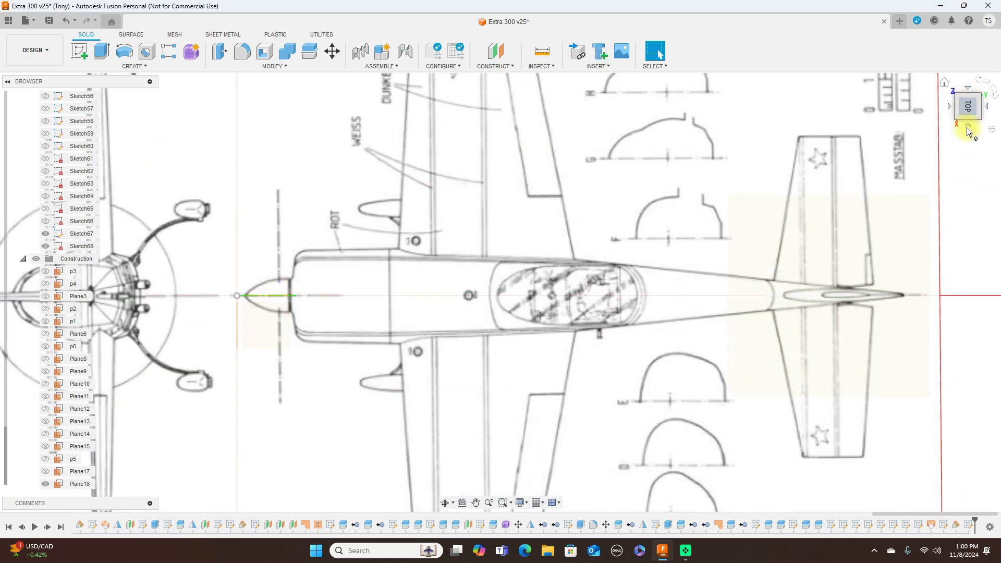
click(968, 126)
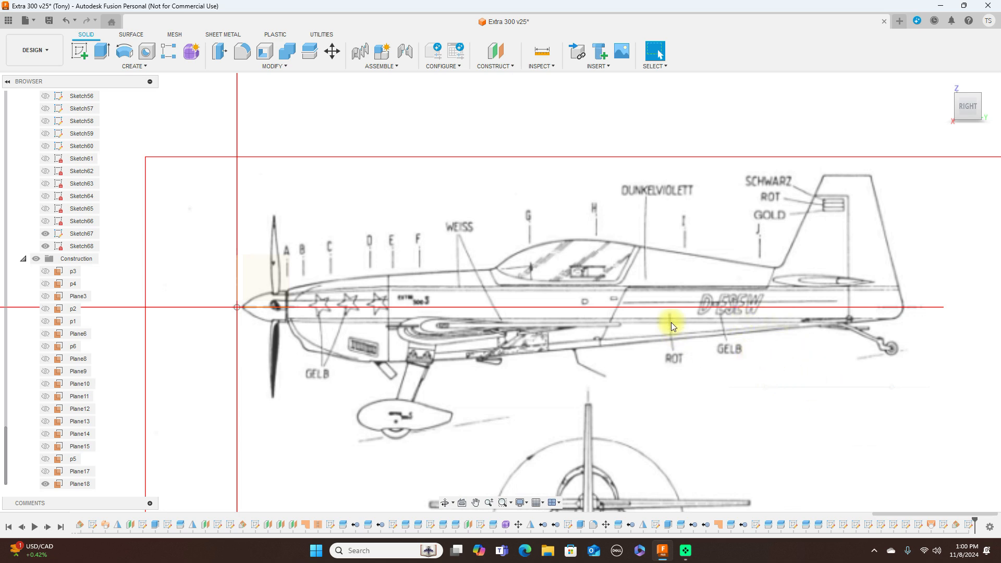
Start a sketch on the side-view plane and draw a line sloping down rearward from the fin's front base to the rudder's trailing edge
drag(676, 326, 686, 339)
click(85, 53)
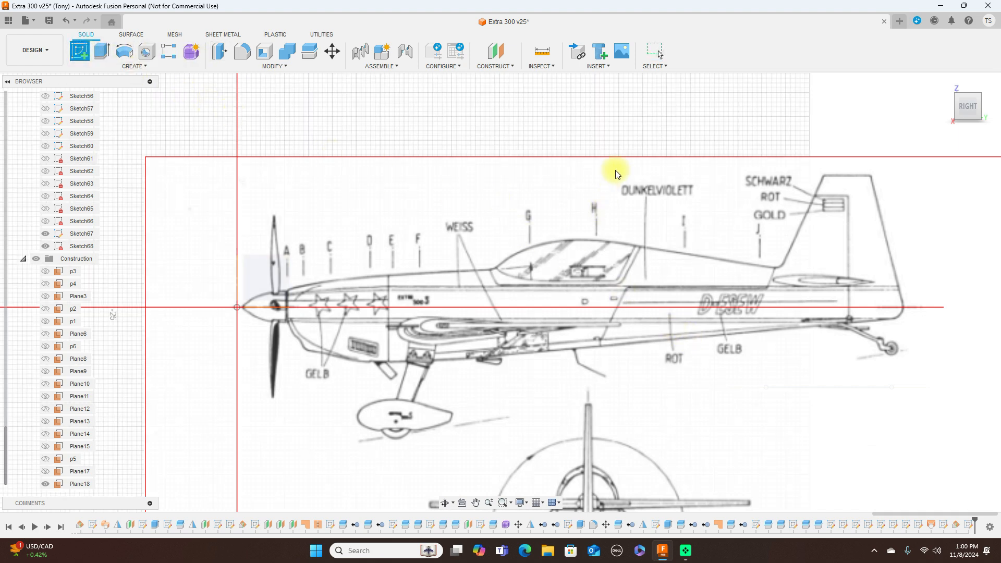
click(622, 142)
middle_drag(801, 195, 212, 151)
scroll(475, 166, up, 2)
middle_drag(413, 185, 481, 223)
key(l)
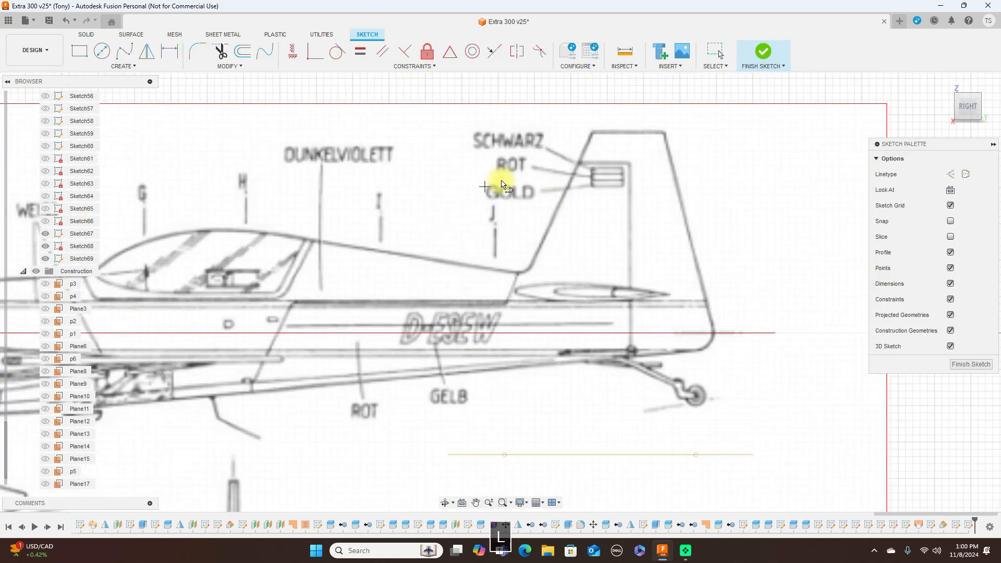
click(514, 282)
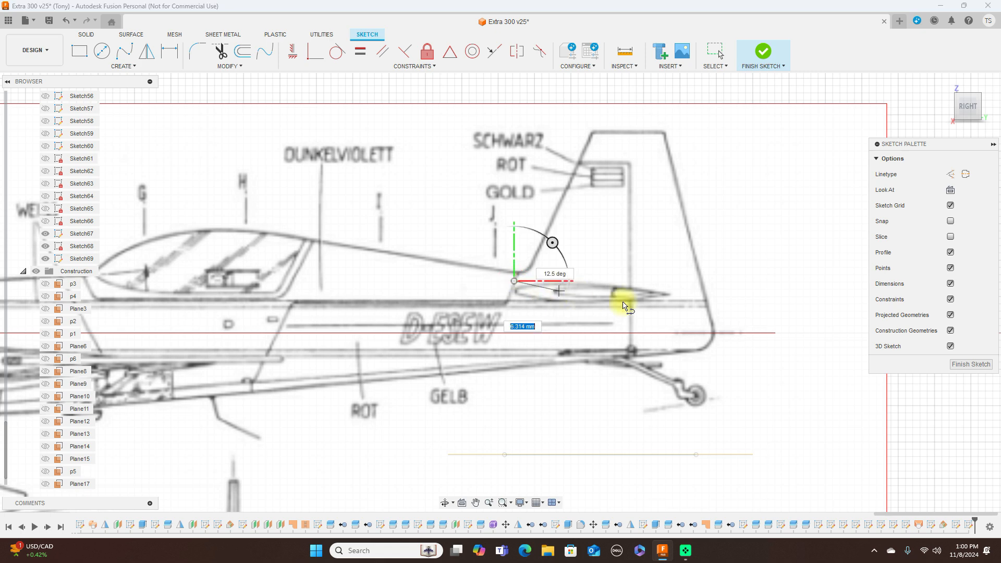
click(709, 304)
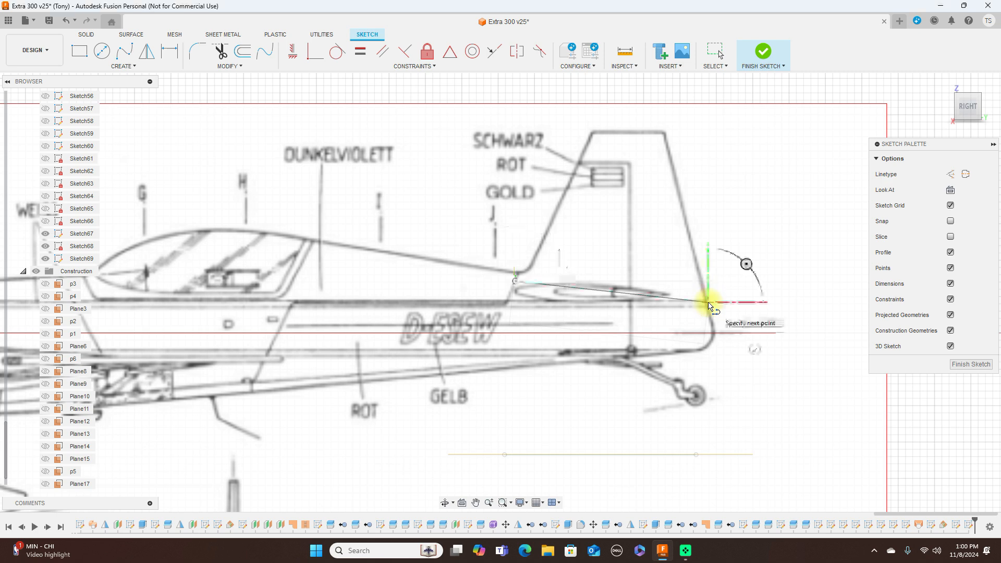
End the line chain at the rudder's trailing edge and finish the side-view sketch
right_click(711, 292)
key(Escape)
key(Escape)
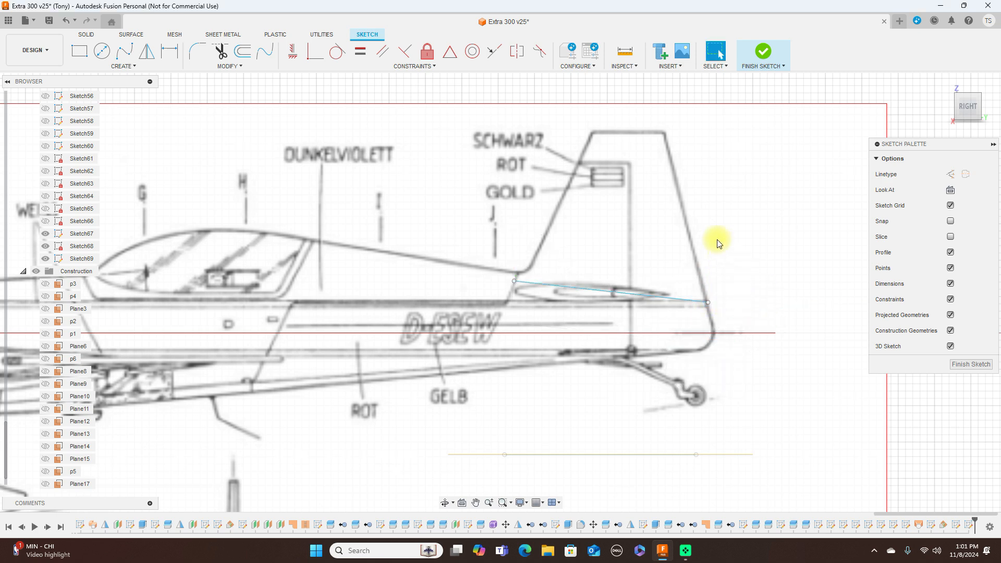
click(763, 54)
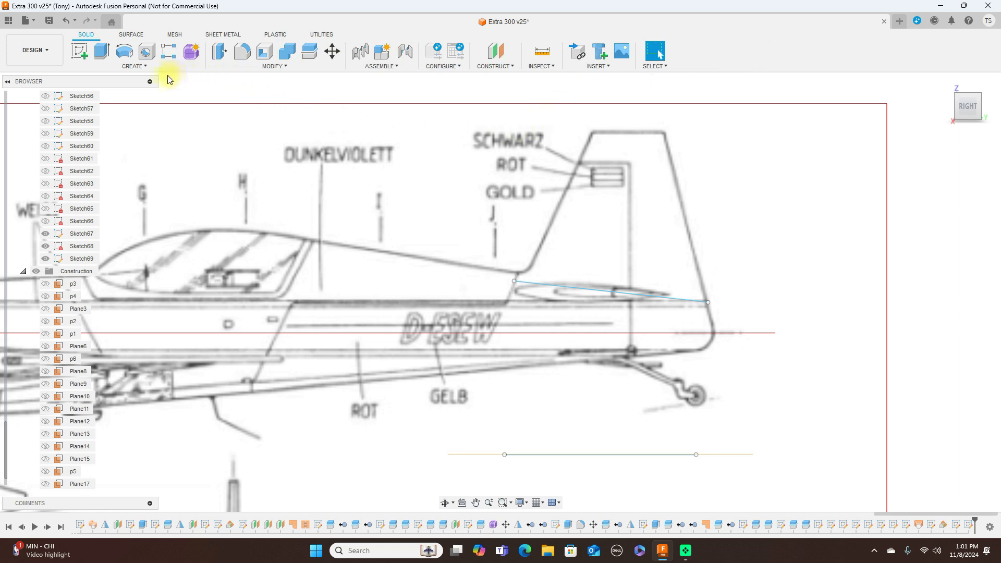
Construct a plane at an angle of 90 degrees through the sloping tail line
click(515, 70)
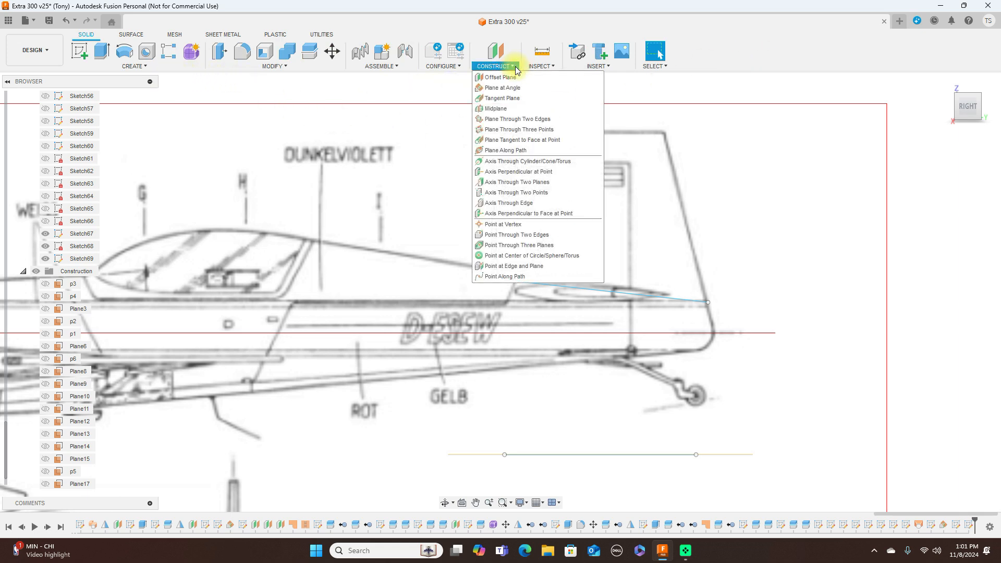
click(515, 82)
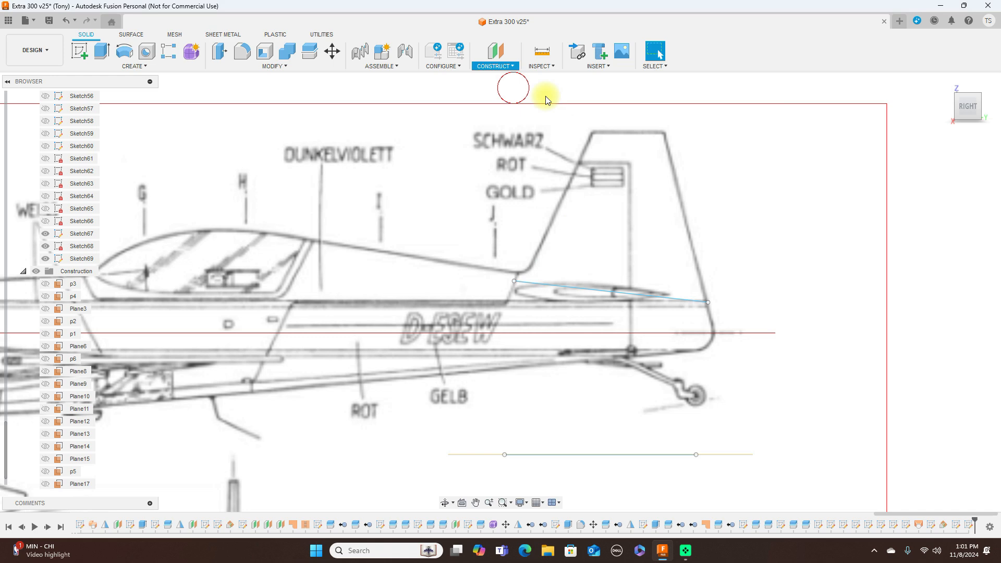
click(602, 291)
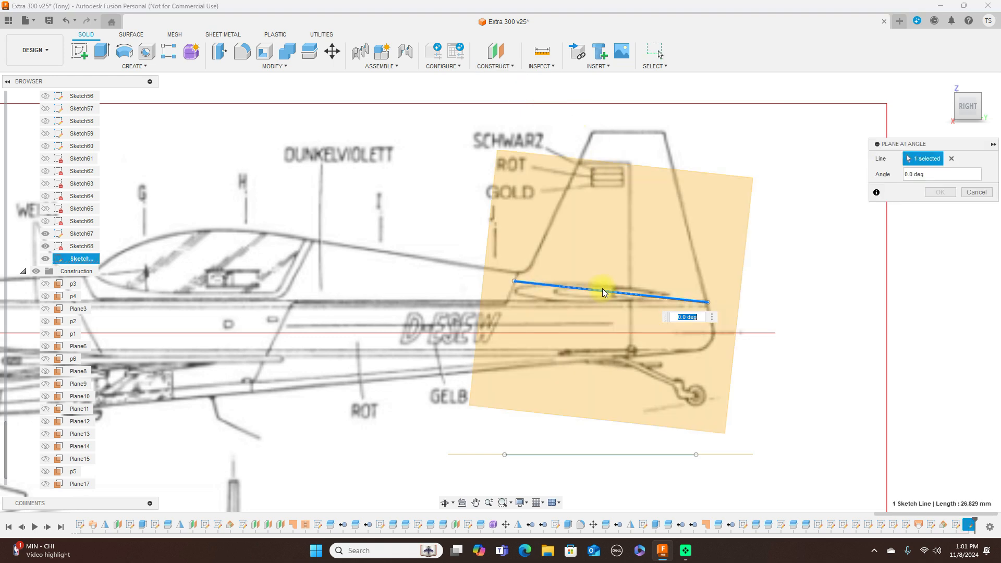
click(905, 174)
text(9)
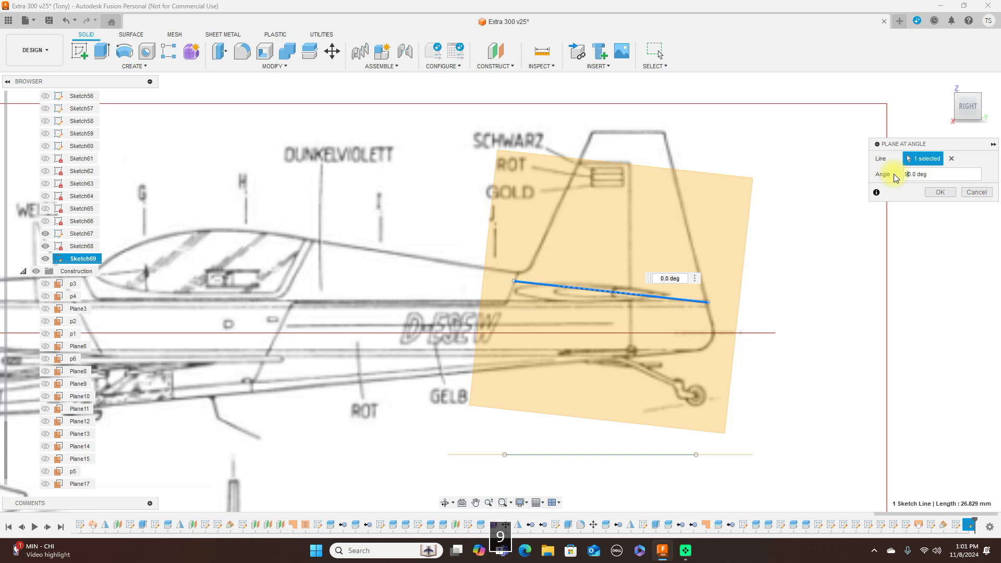
click(933, 192)
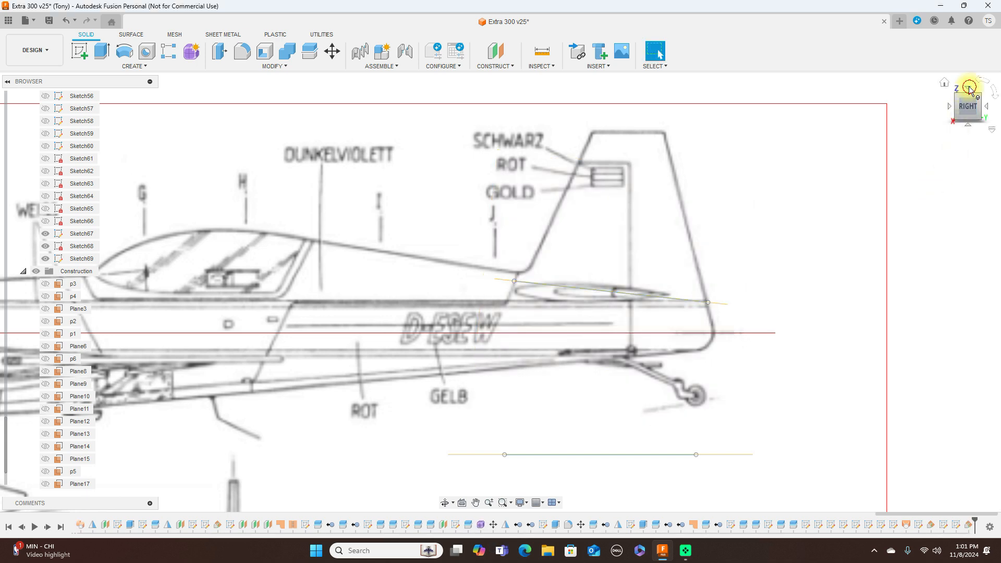
Hide Plane18 and check the new angled plane against the drawings from the top and the side
click(970, 87)
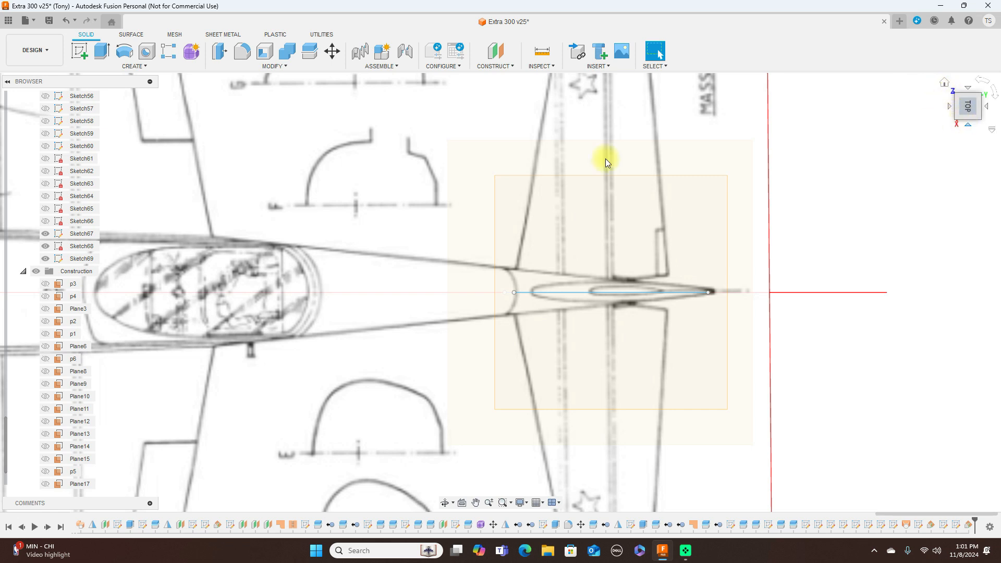
scroll(58, 399, down, 1)
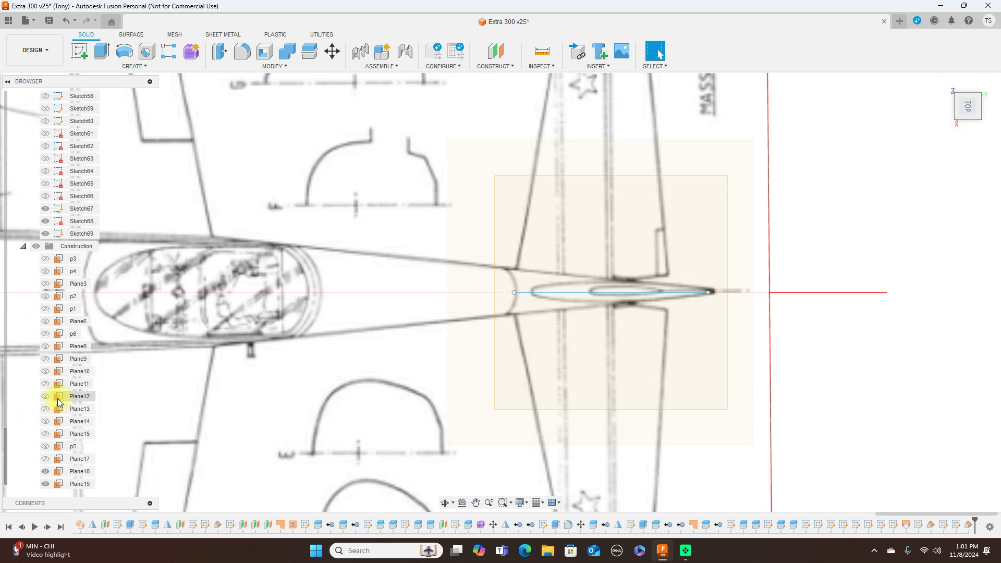
click(46, 471)
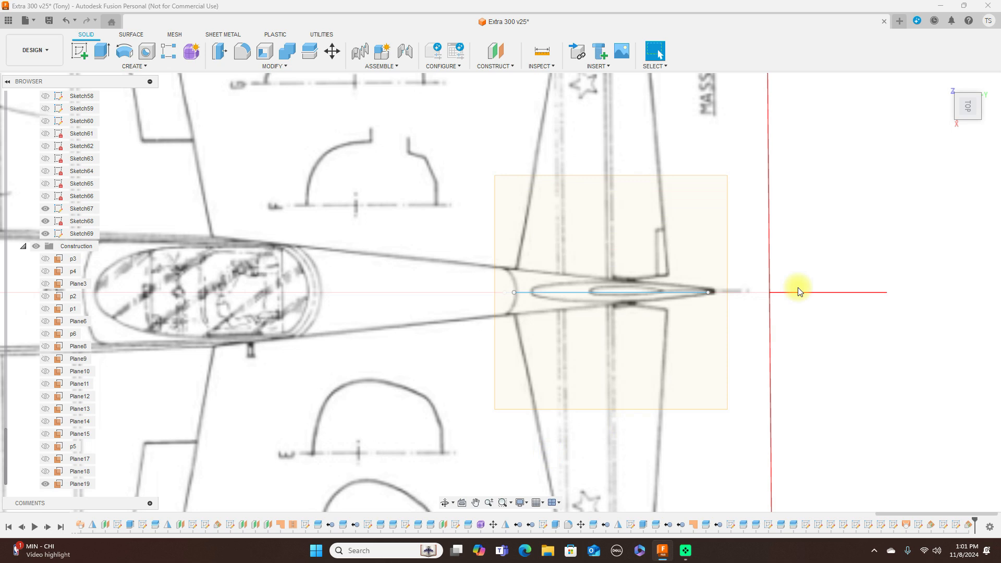
click(967, 128)
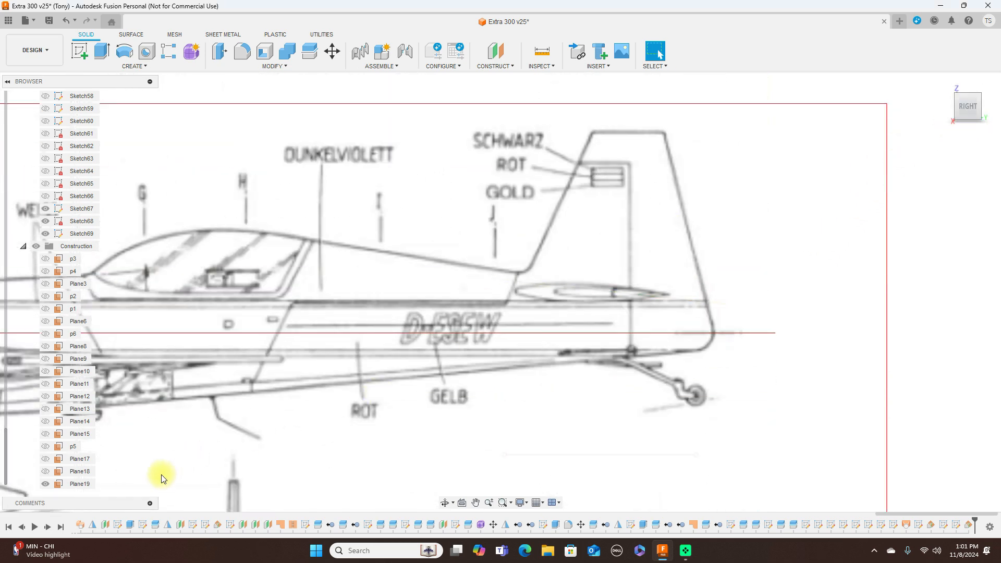
click(45, 471)
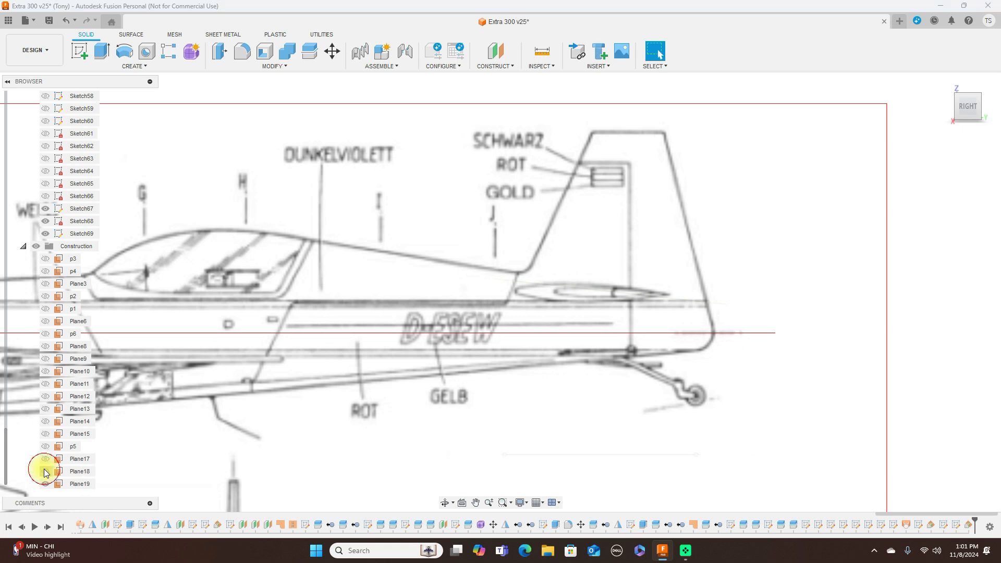
Hide the canvases and collapse the list of sketches to expose the angled plane
drag(971, 102, 990, 104)
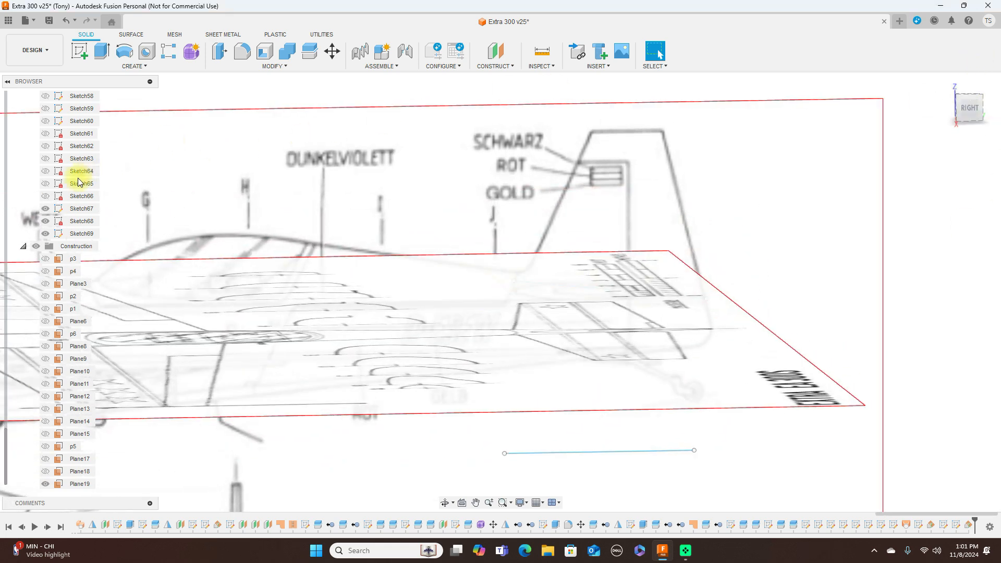
scroll(93, 167, up, 10)
scroll(96, 161, up, 8)
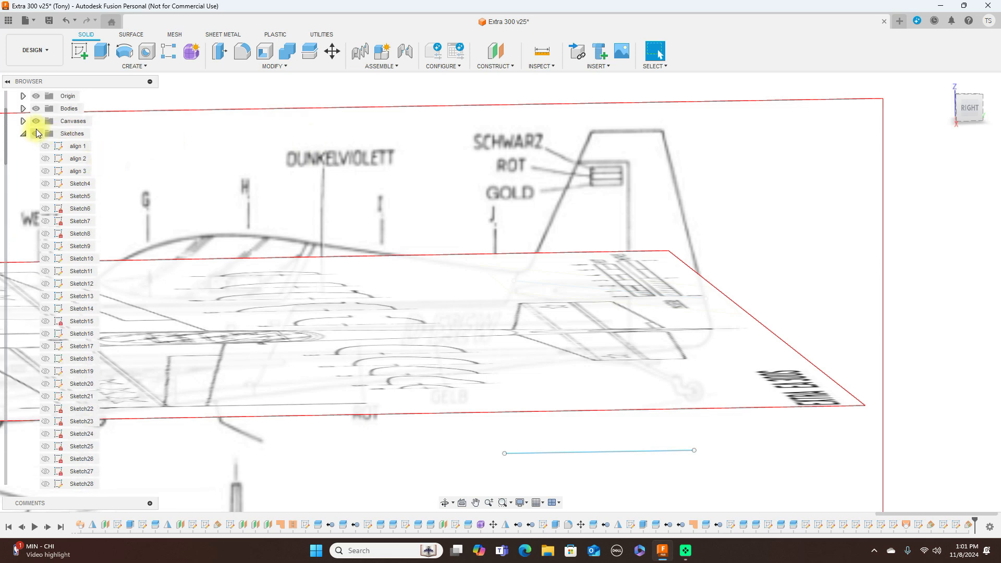
click(34, 121)
click(22, 133)
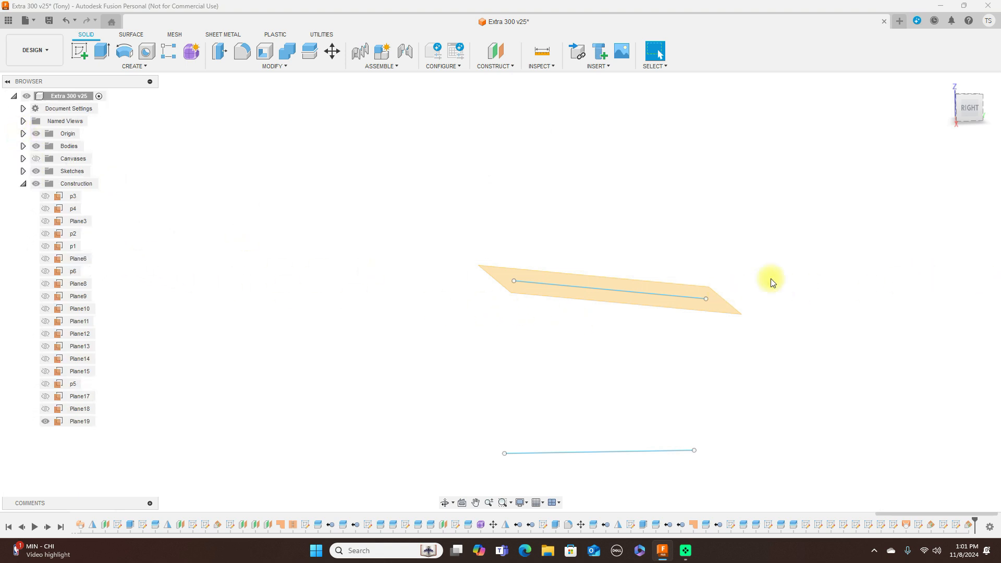
Start a sketch on the new angled plane and show the canvases again, framing the tail from above
click(973, 102)
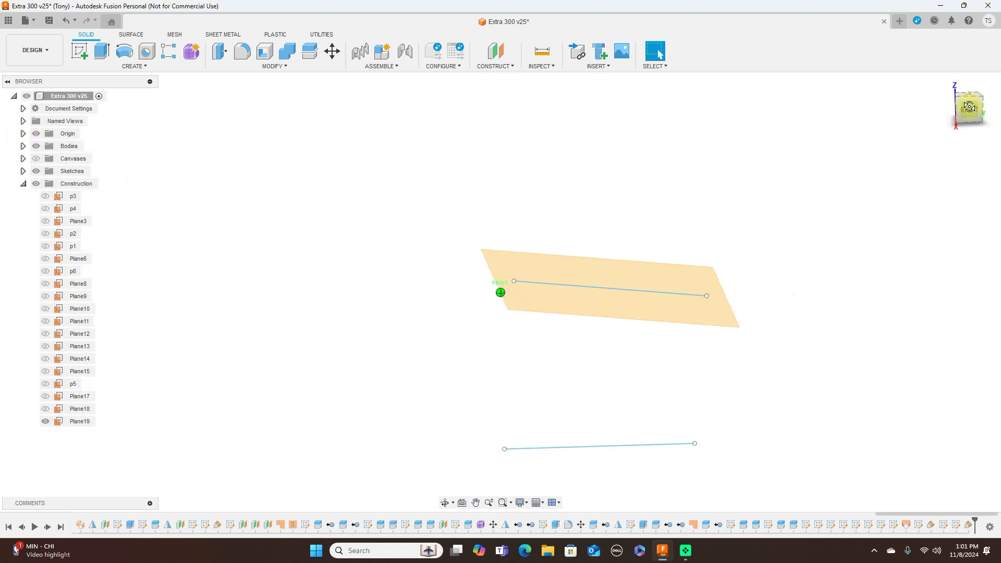
click(557, 304)
click(80, 54)
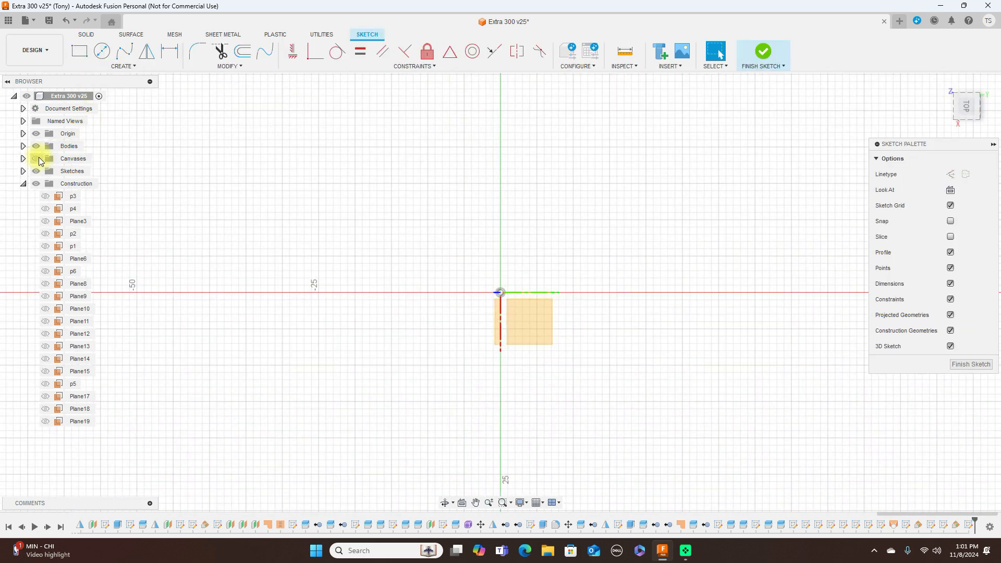
click(36, 158)
scroll(533, 214, down, 3)
scroll(577, 178, down, 2)
middle_drag(600, 179, 37, 172)
scroll(424, 172, up, 2)
middle_drag(421, 198, 668, 201)
scroll(668, 202, up, 2)
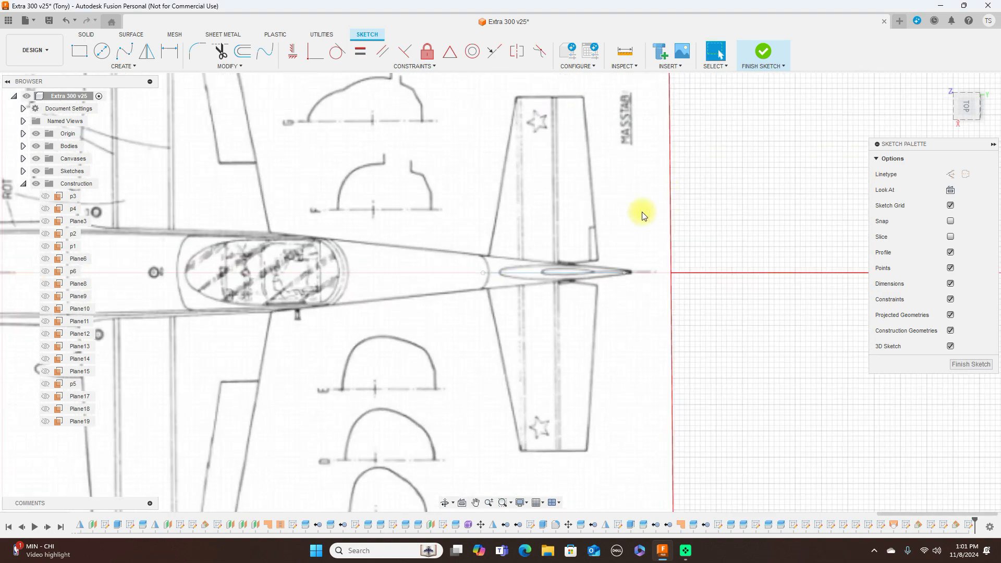
scroll(545, 293, up, 2)
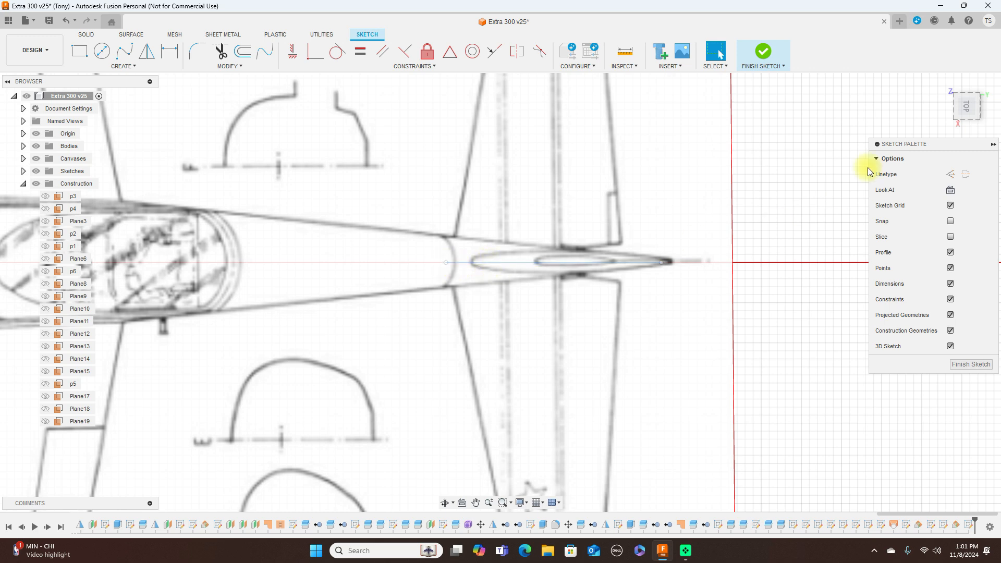
Draw a five-point fit-point spline about 27.4 mm long from the sloping line's front end, bulging to one side, to its rear end
drag(968, 119, 970, 89)
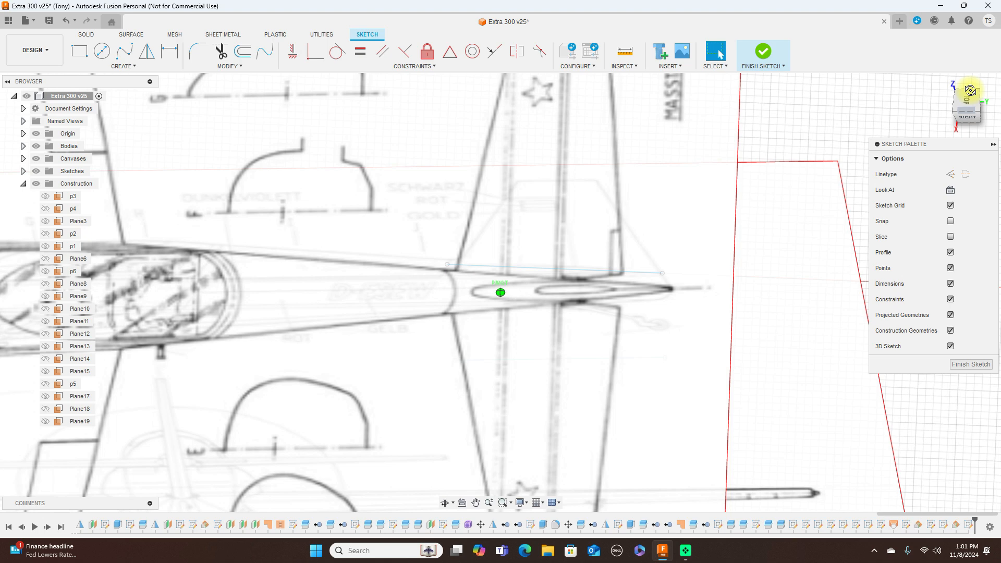
click(134, 54)
click(446, 264)
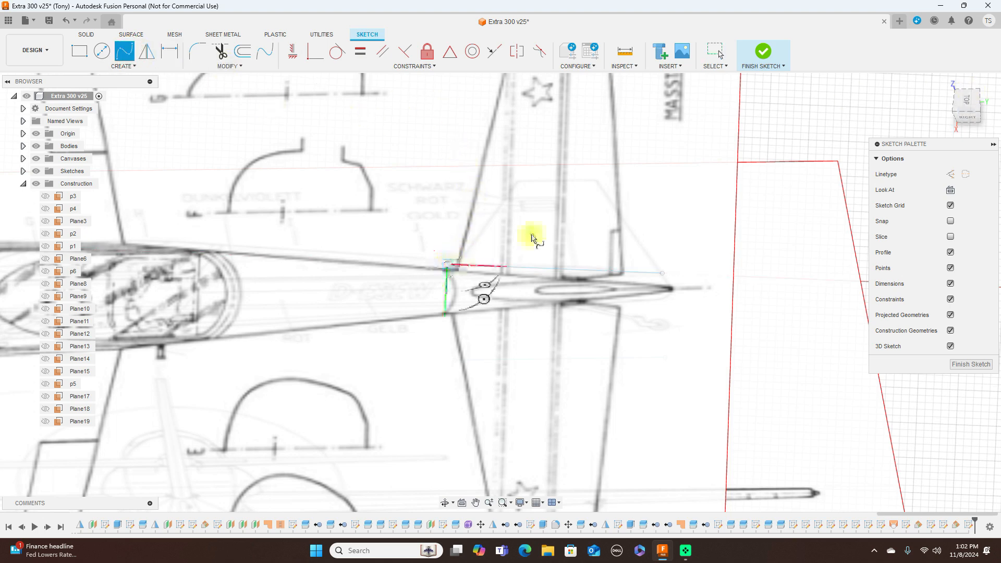
click(966, 99)
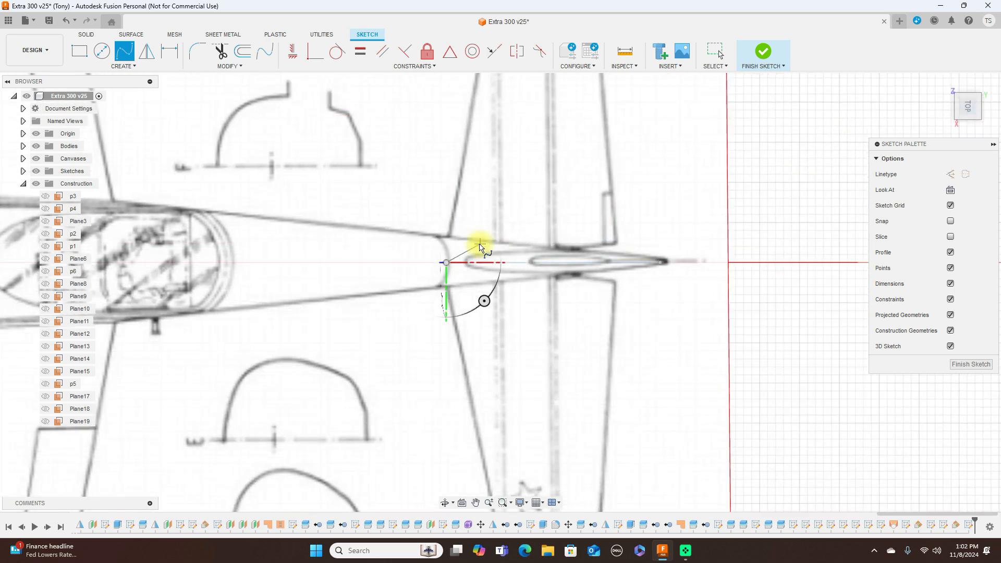
scroll(480, 247, up, 5)
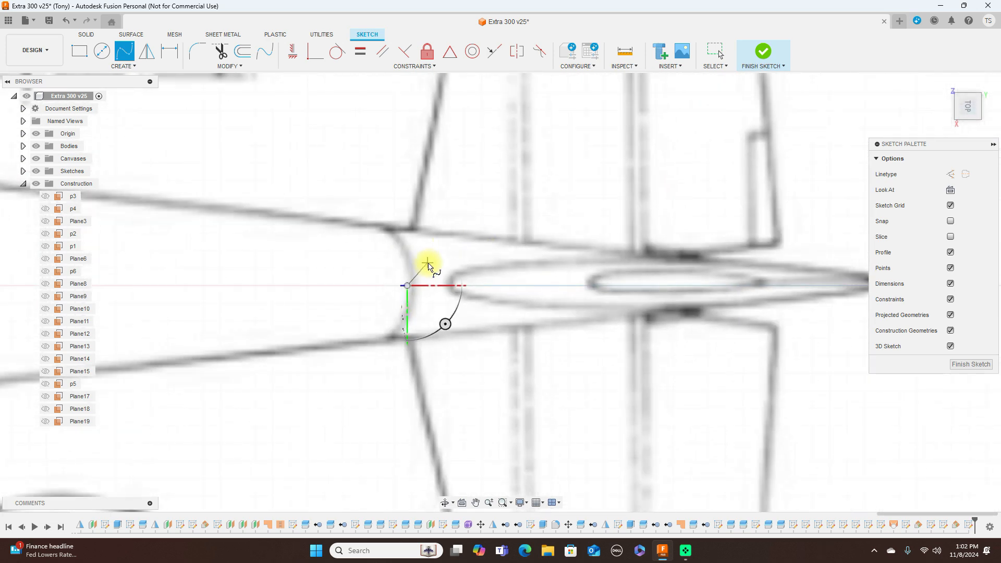
click(412, 277)
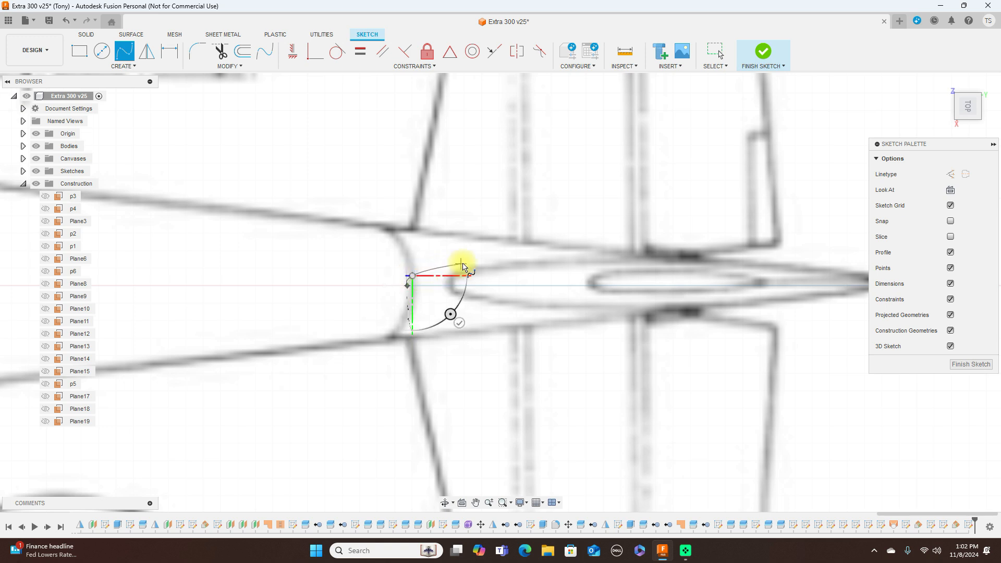
click(466, 267)
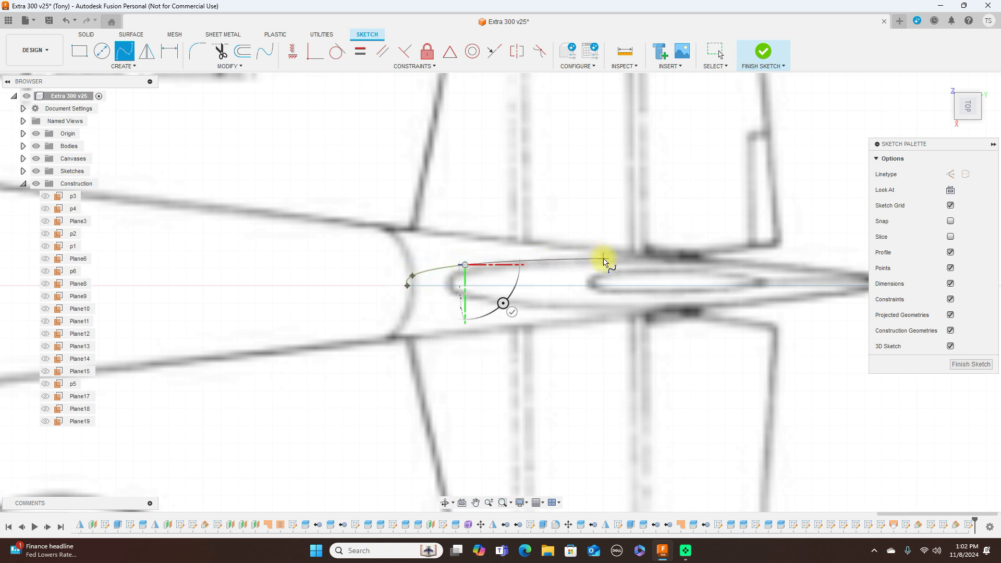
click(604, 260)
middle_drag(603, 261, 455, 268)
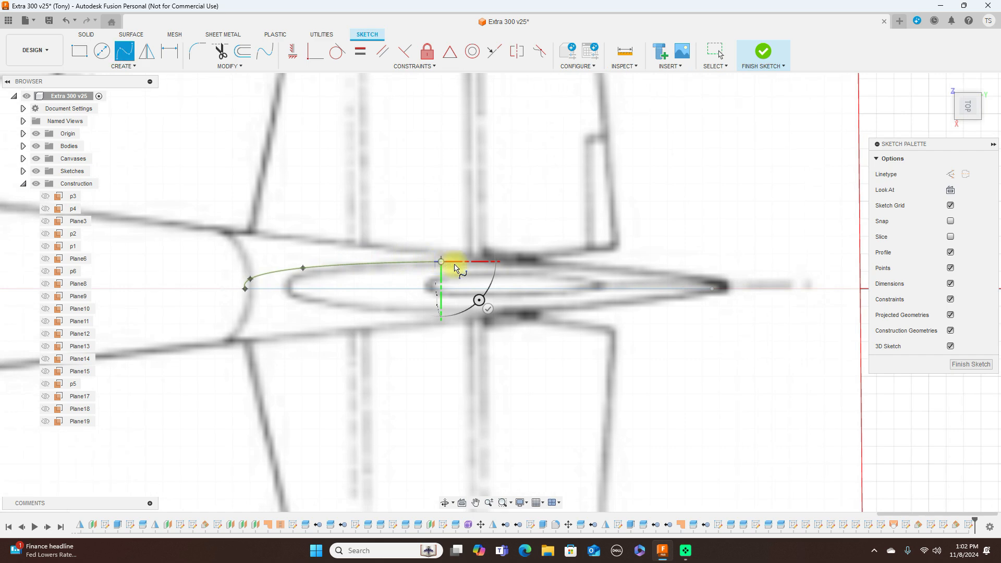
click(714, 290)
right_click(713, 287)
click(749, 285)
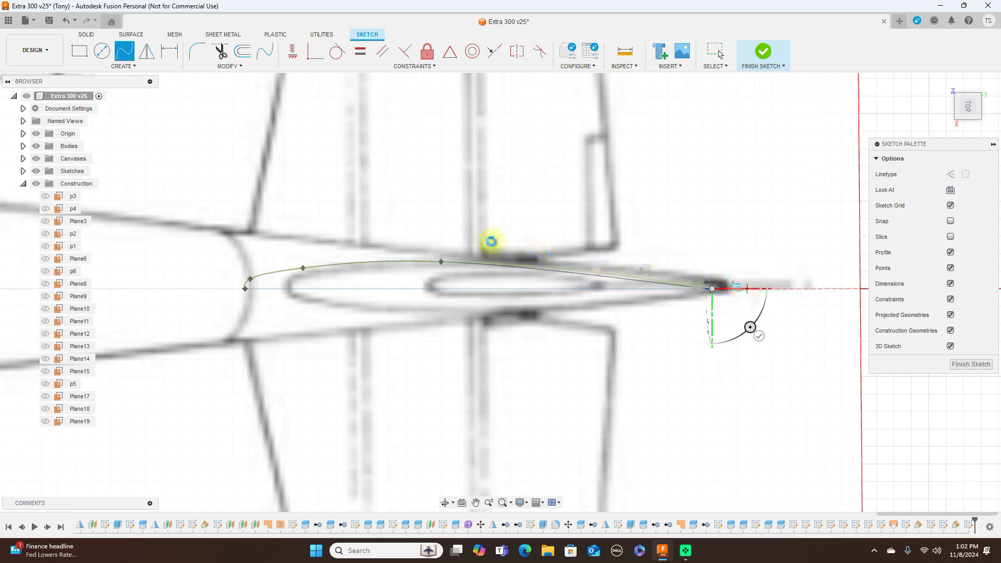
key(Escape)
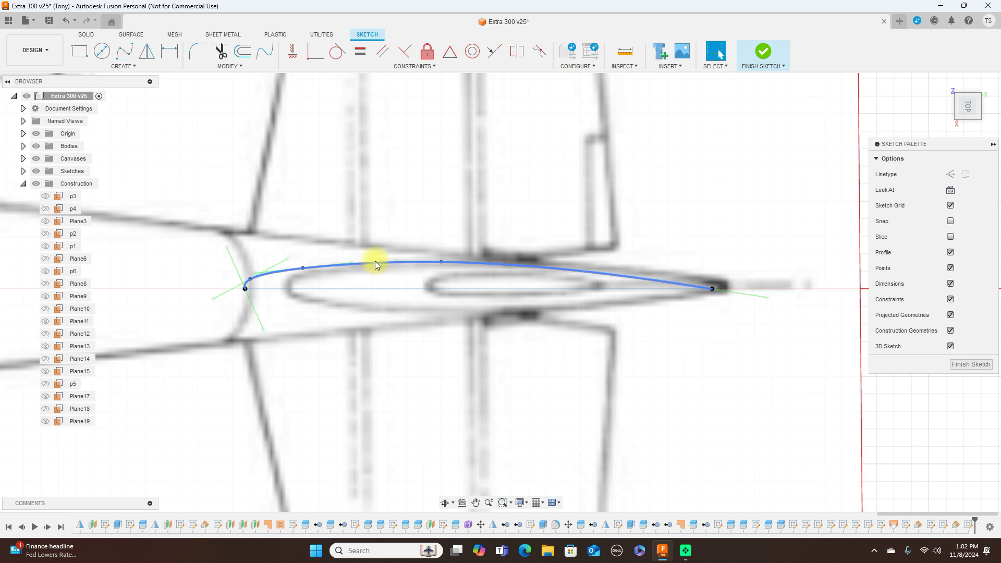
click(365, 263)
click(441, 263)
click(392, 342)
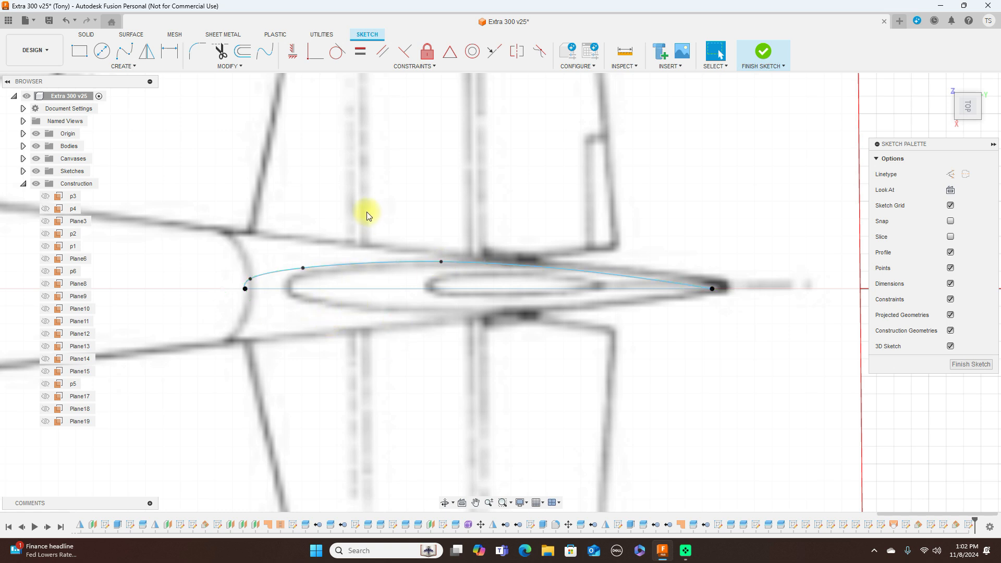
Project the sloping tail line into the sketch as the profile's centreline, with the projection link on
key(p)
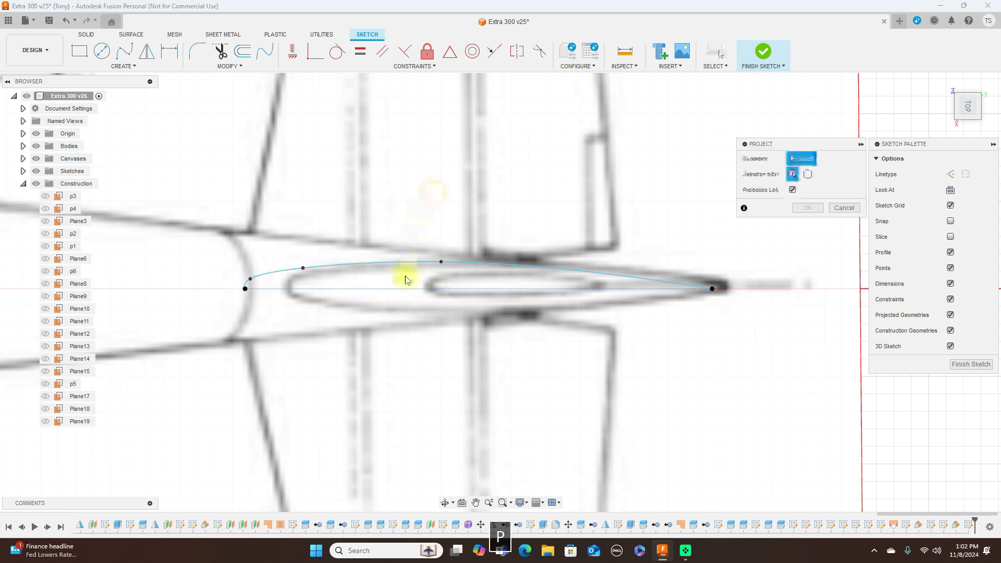
click(403, 288)
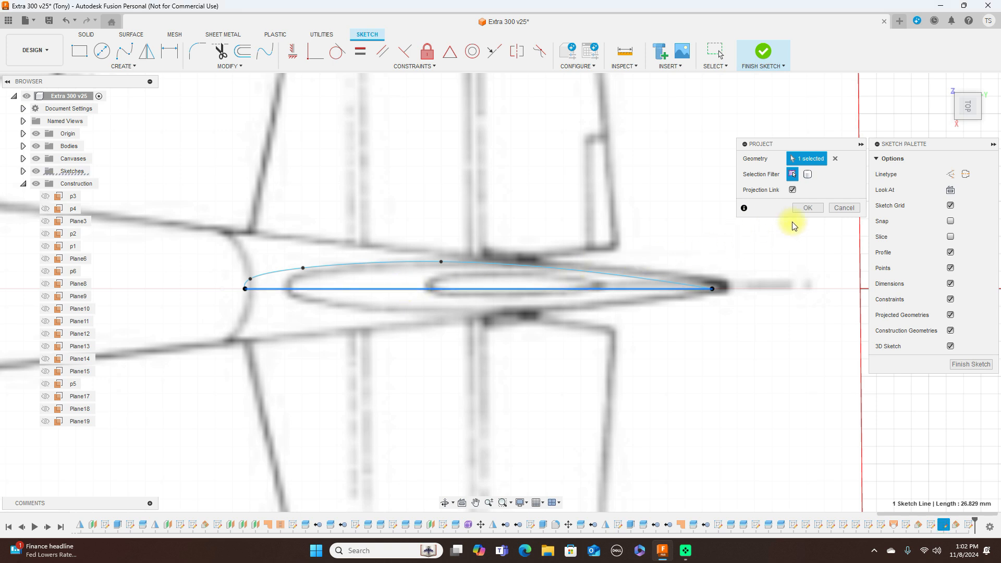
click(811, 208)
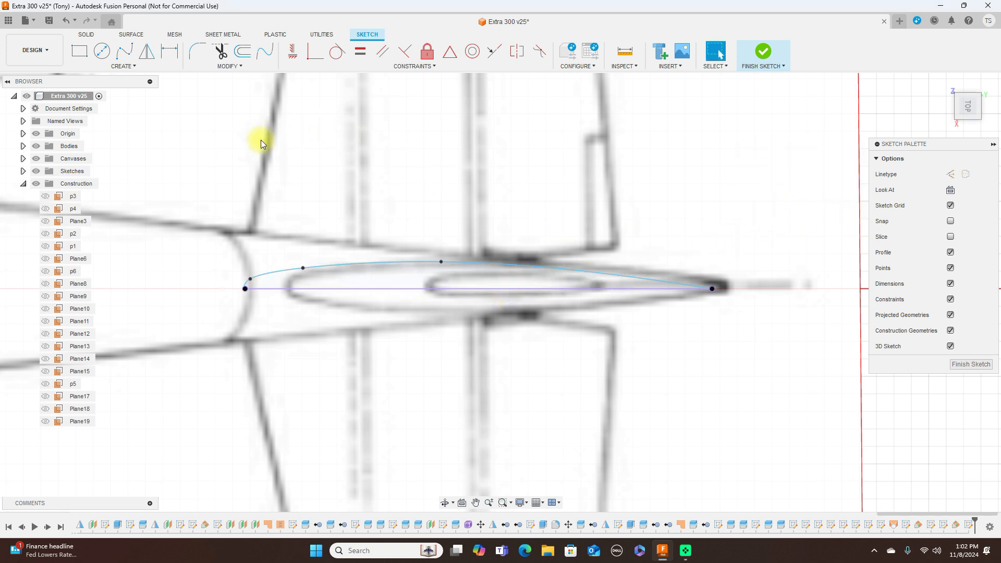
Mirror the profile spline about the projected centreline and finish the sketch
click(147, 53)
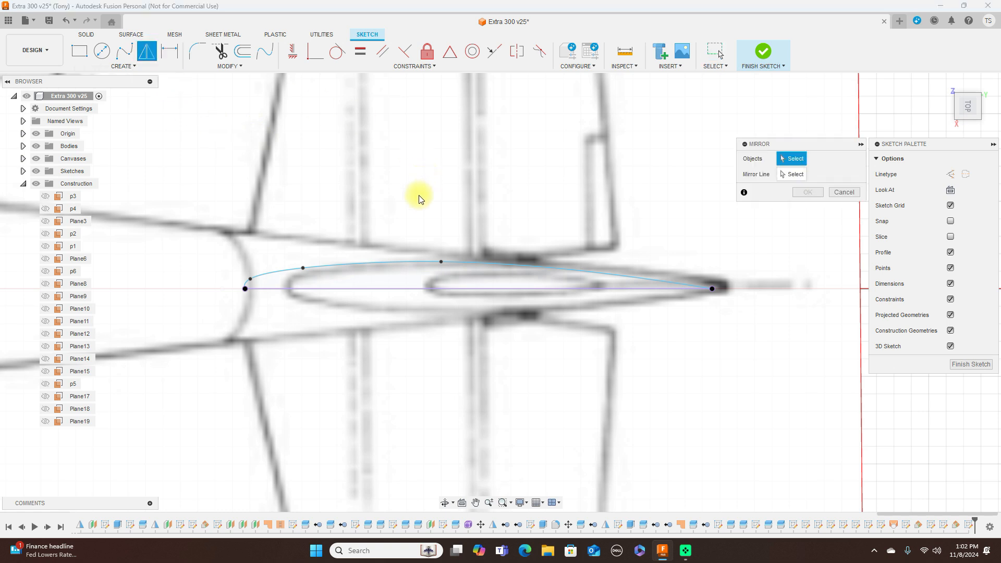
click(389, 262)
click(793, 174)
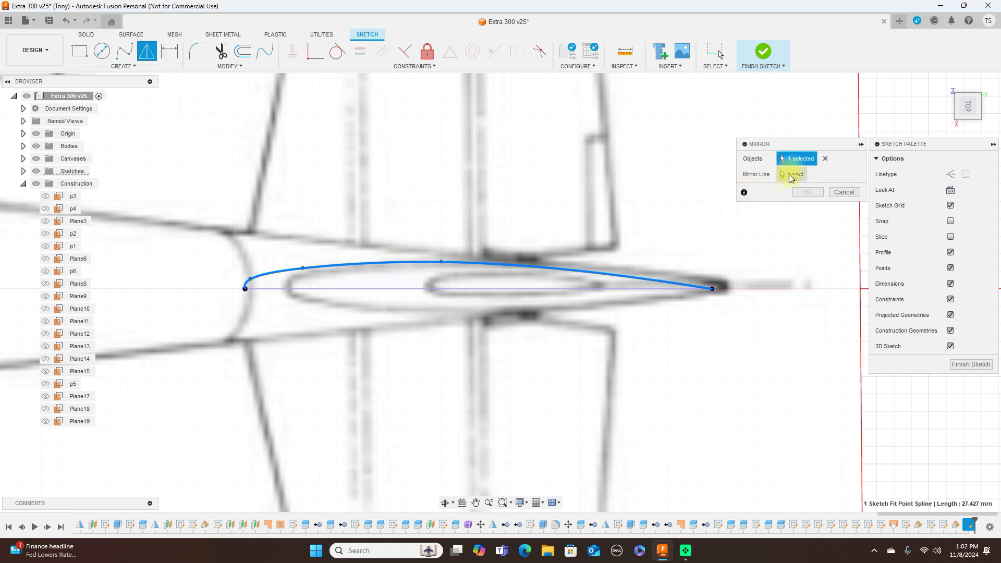
click(467, 289)
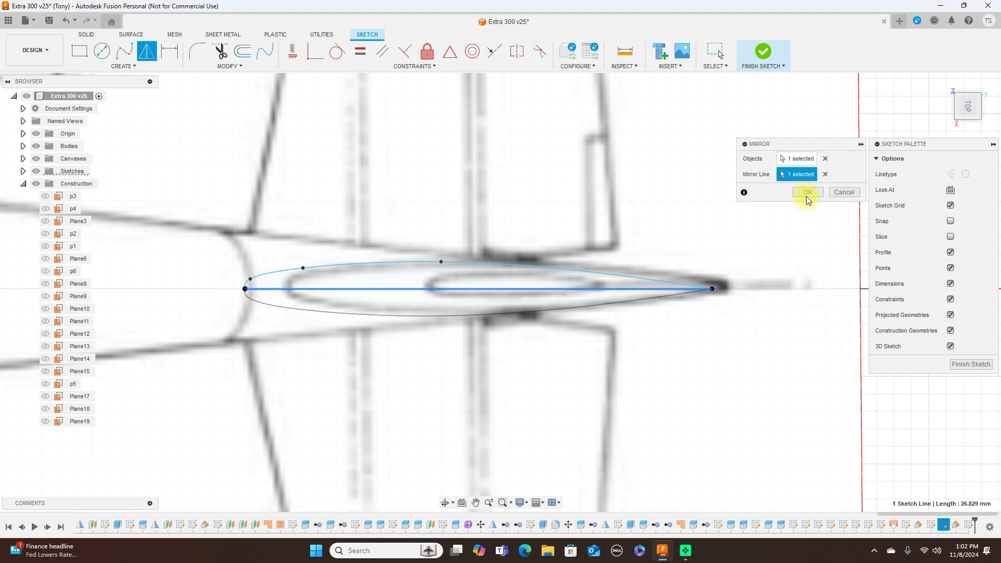
click(807, 192)
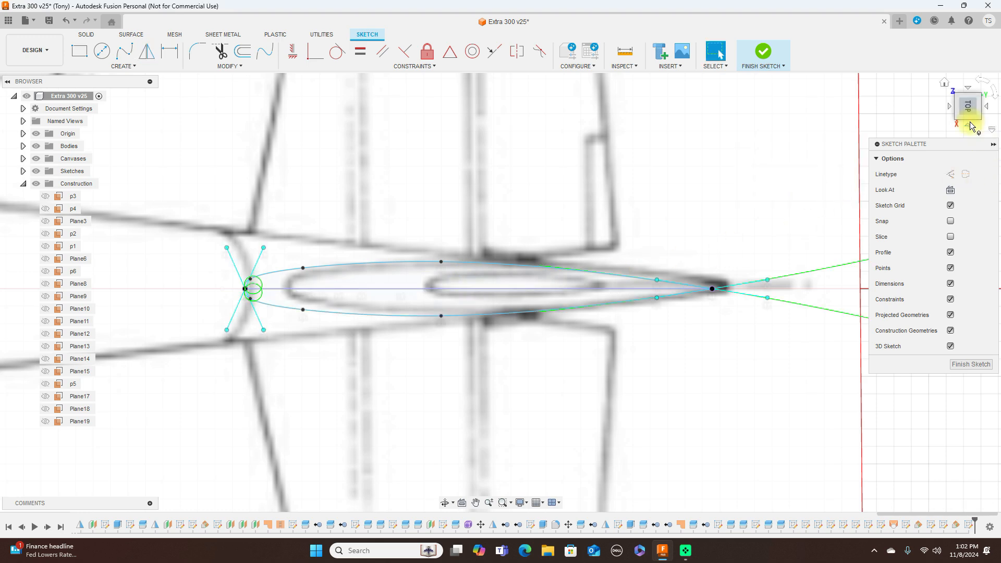
click(972, 127)
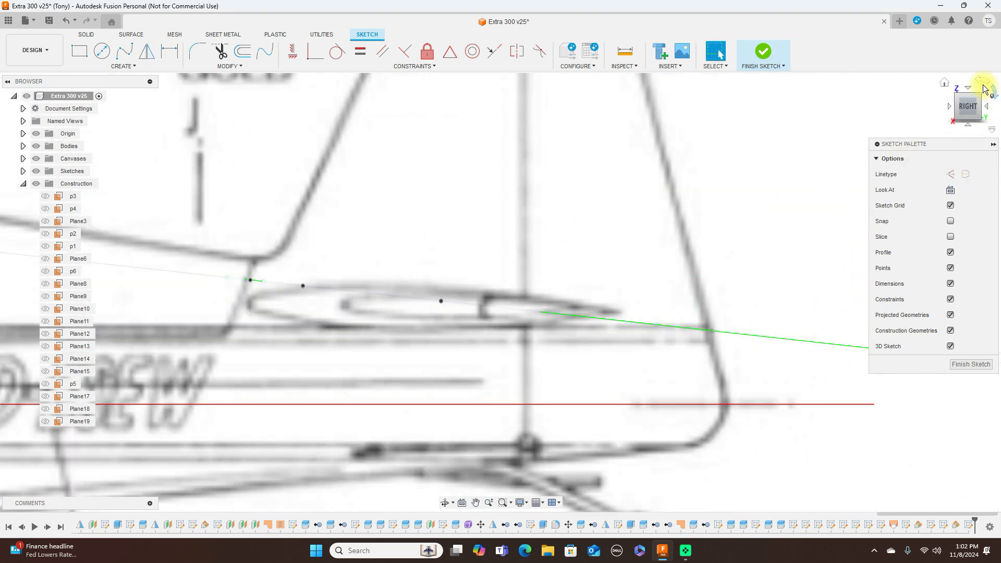
drag(966, 99, 965, 119)
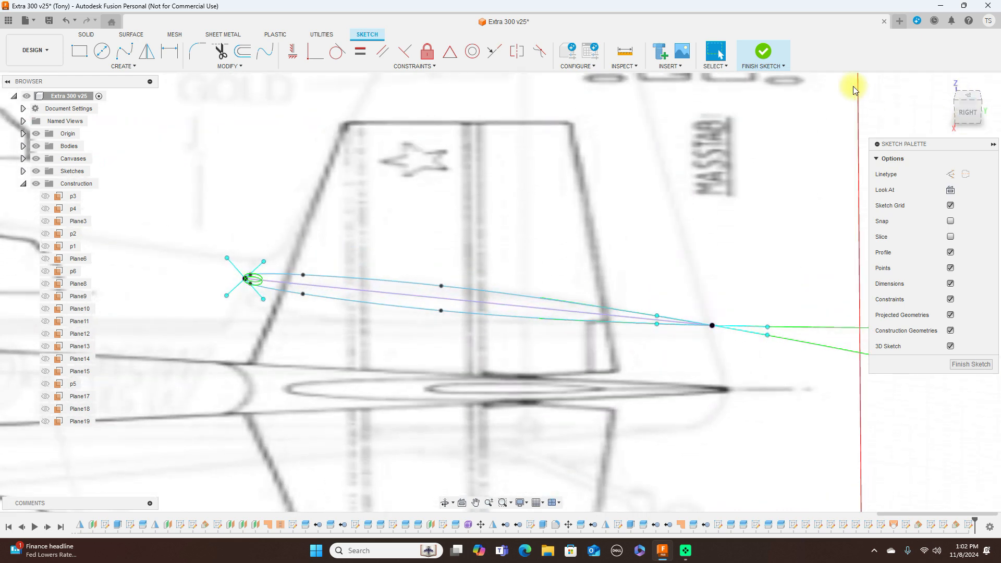
click(767, 59)
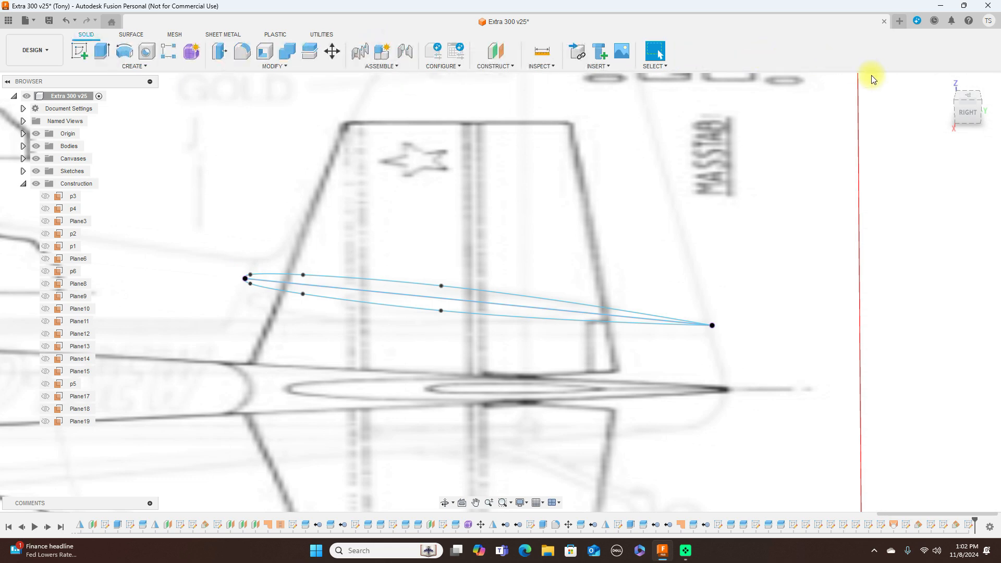
Start a new sketch on the vertical side-view plane, bringing the tail and root profile into view at a tilted angle
click(962, 112)
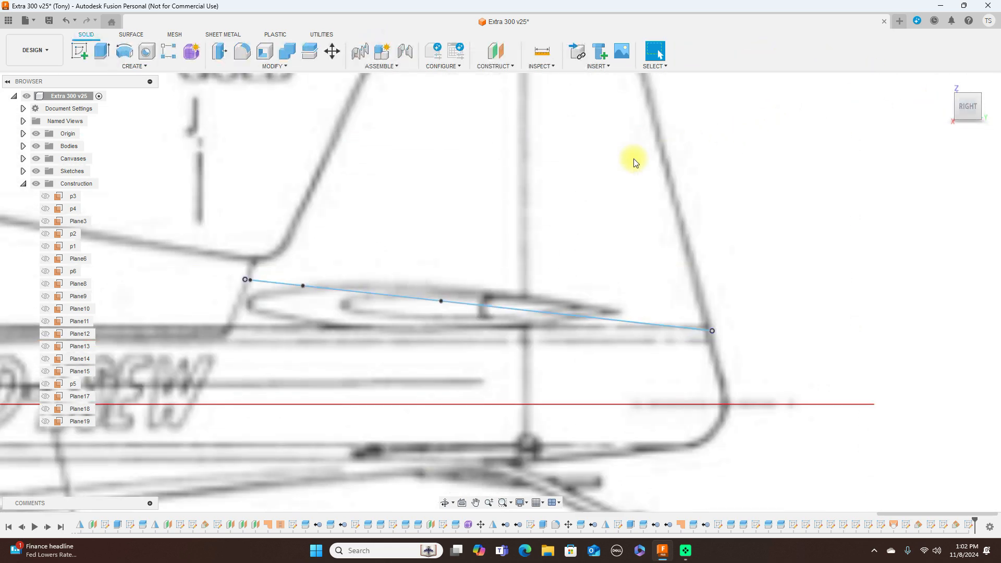
click(80, 51)
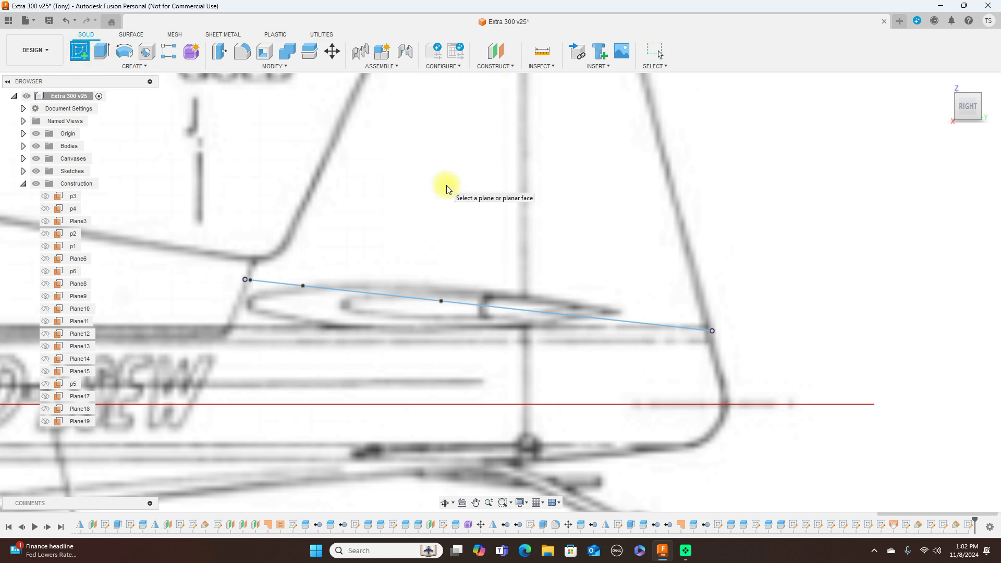
click(446, 189)
middle_drag(745, 172, 188, 193)
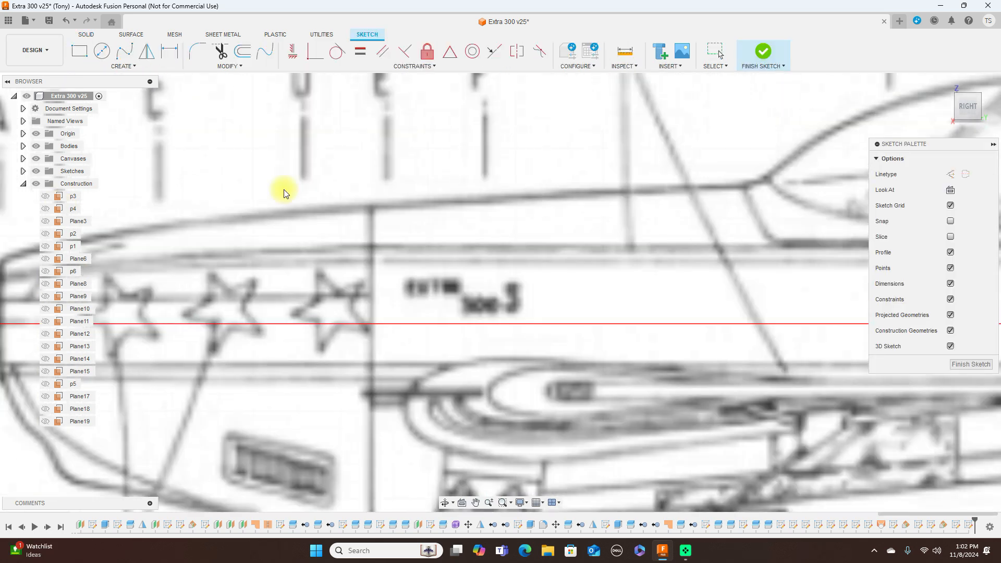
middle_drag(637, 168, 488, 207)
middle_drag(671, 198, 268, 197)
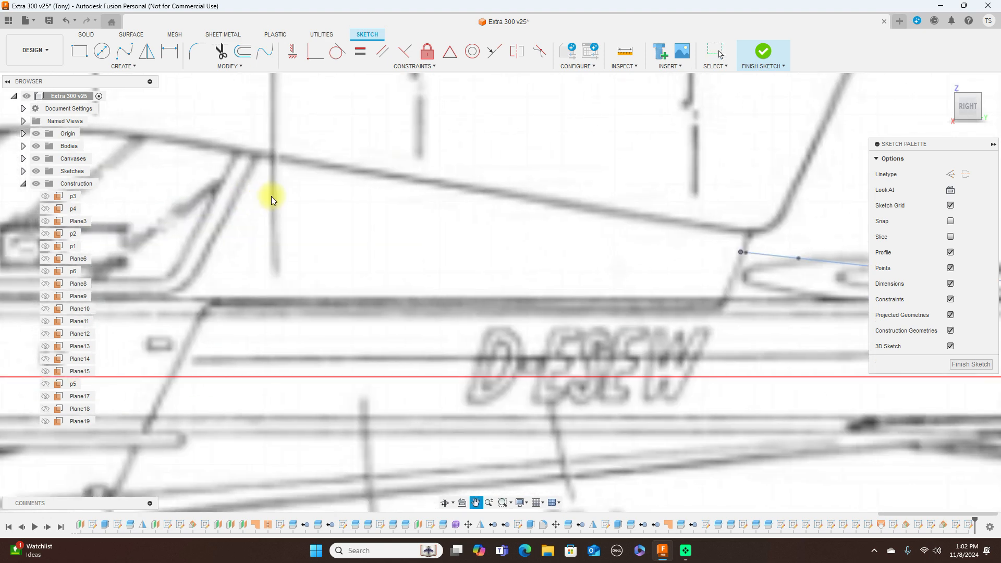
scroll(730, 308, up, 3)
drag(971, 99, 968, 119)
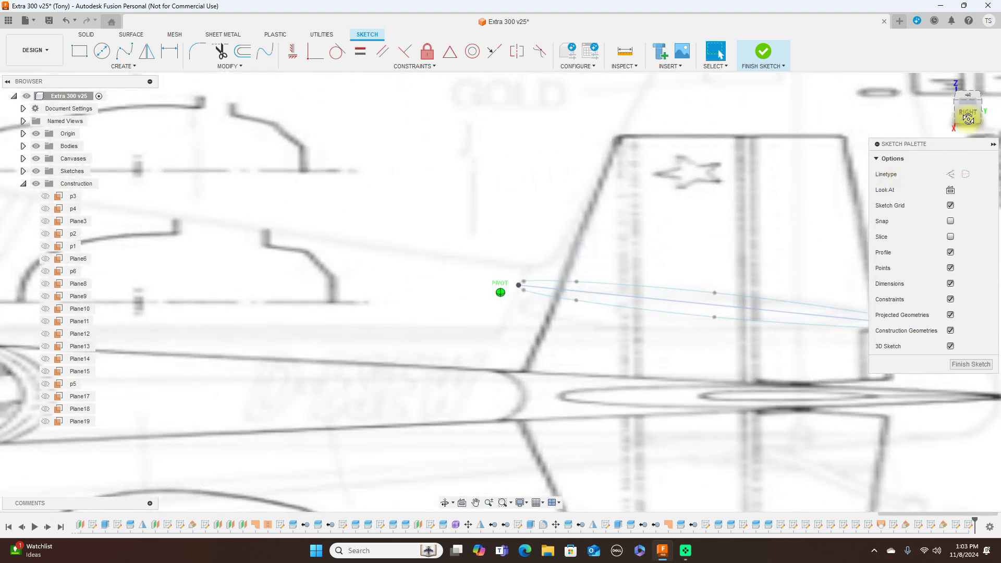
Draw a four-point fit-point spline from the root profile's front end, around the fillet and up the fin's leading edge to its top corner
click(132, 54)
click(519, 286)
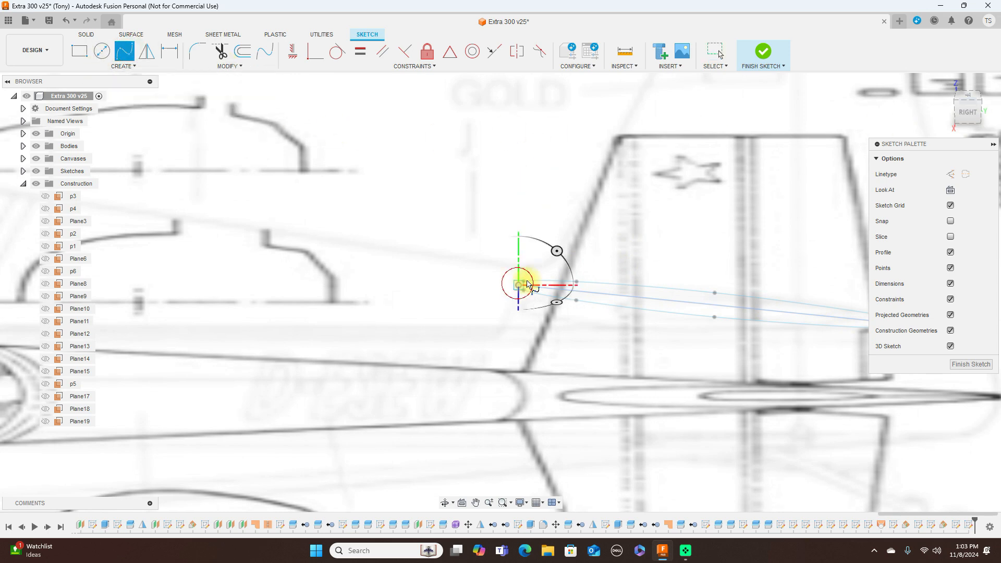
click(963, 116)
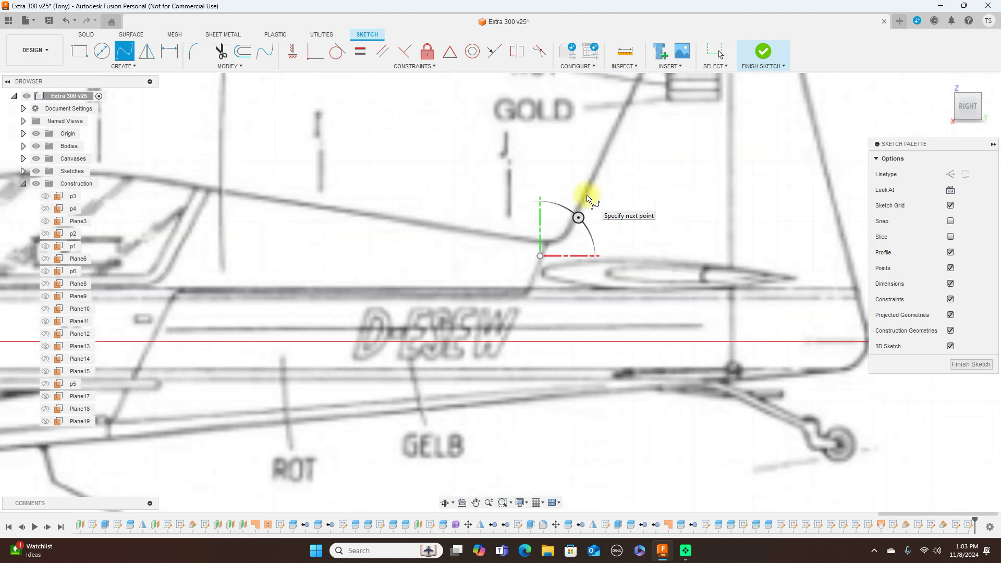
middle_drag(586, 196, 460, 369)
scroll(494, 308, up, 3)
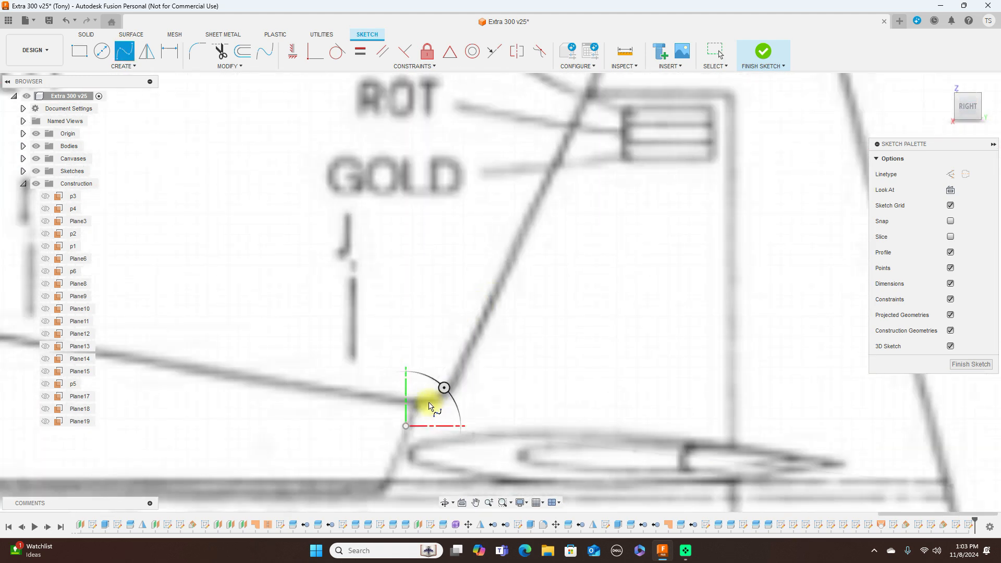
click(429, 404)
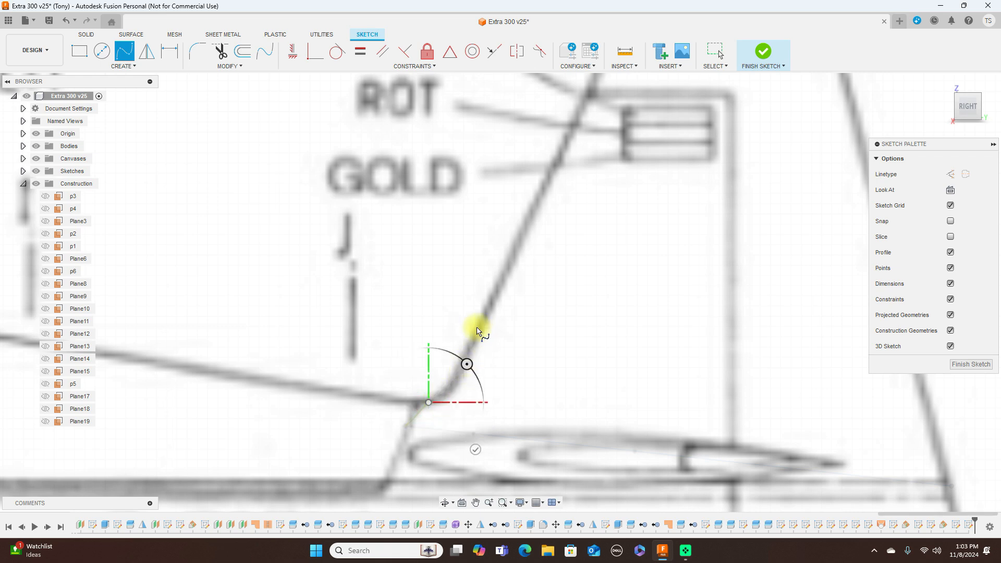
click(458, 370)
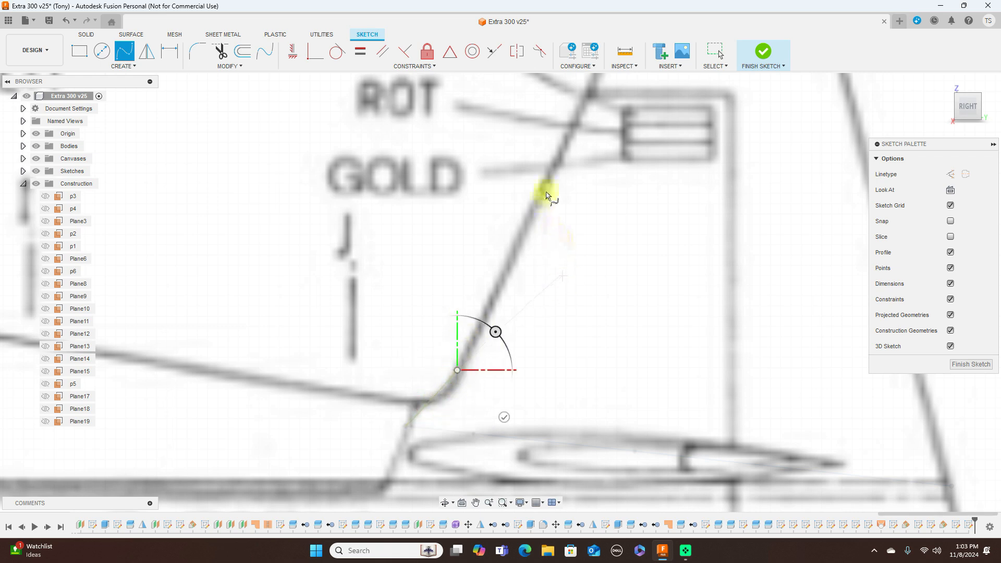
scroll(552, 172, down, 3)
middle_drag(537, 203, 489, 334)
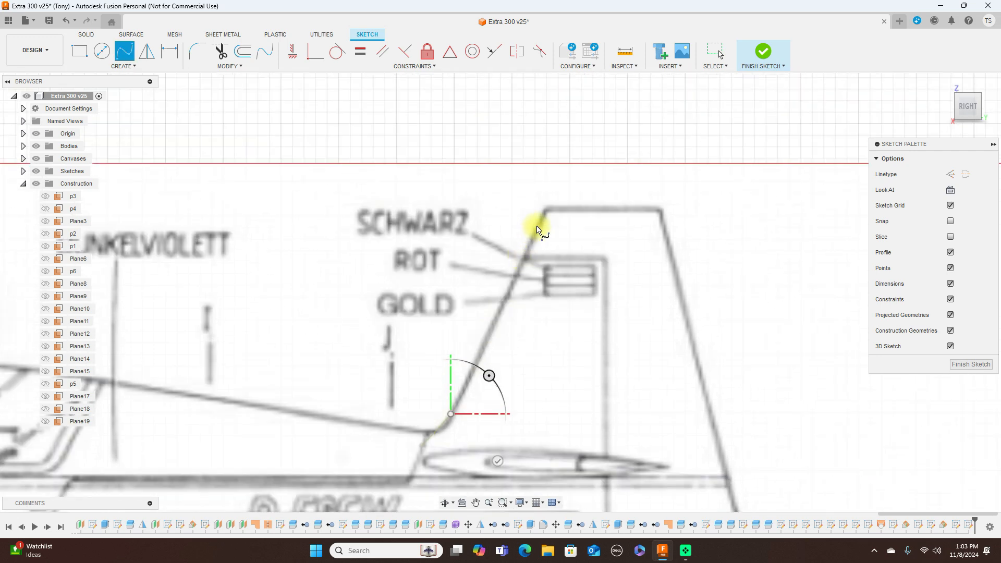
click(549, 210)
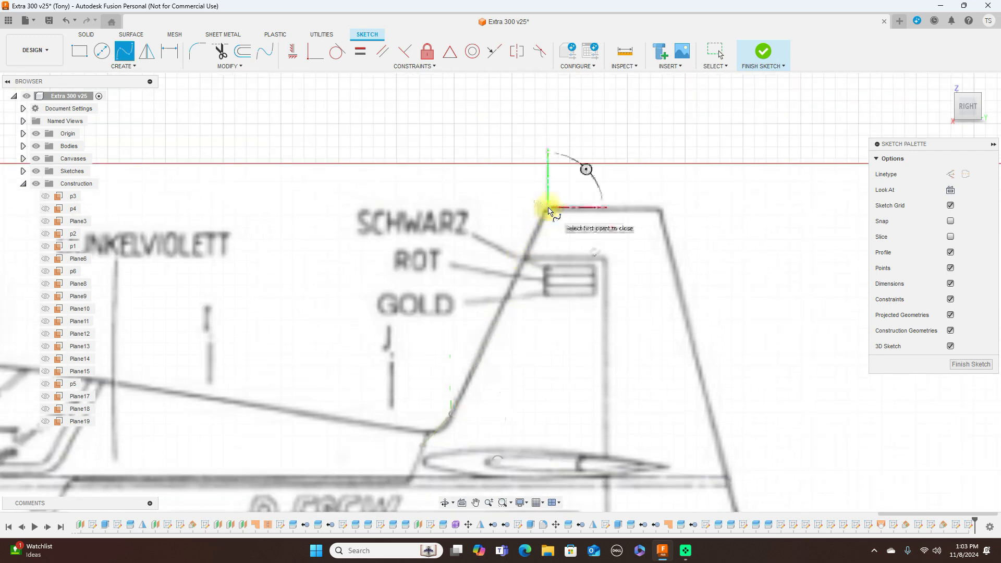
right_click(550, 207)
click(588, 193)
Draw the fin's trailing-edge line from the root profile's rear end to the top rear corner on the canvas, and finish the sketch
scroll(649, 232, down, 3)
middle_drag(730, 280, 736, 247)
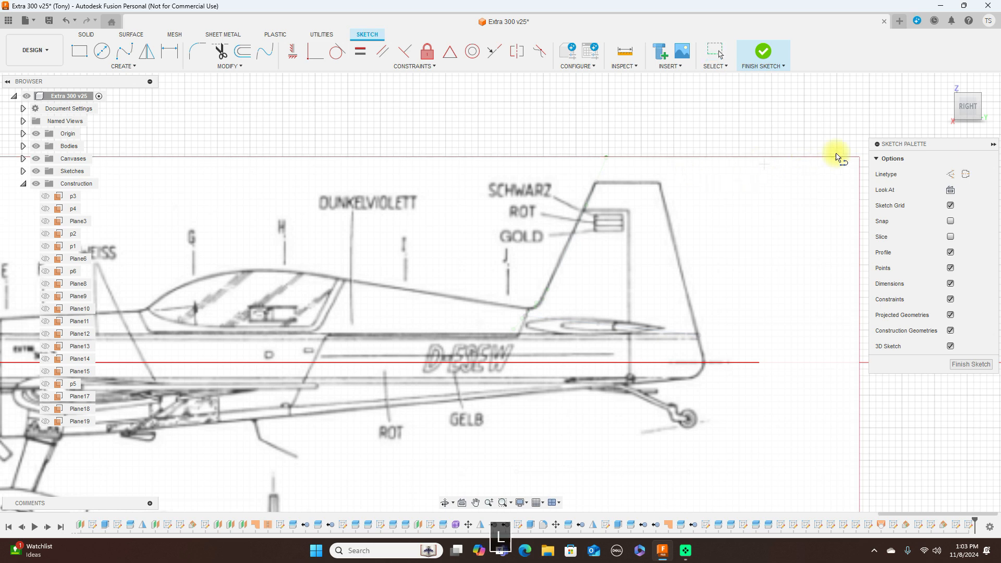
click(36, 159)
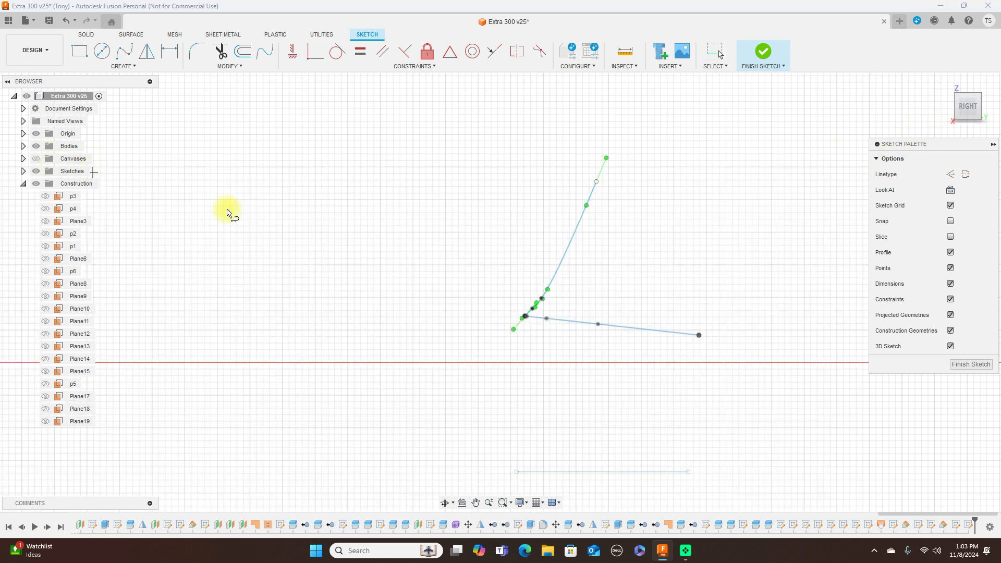
click(699, 336)
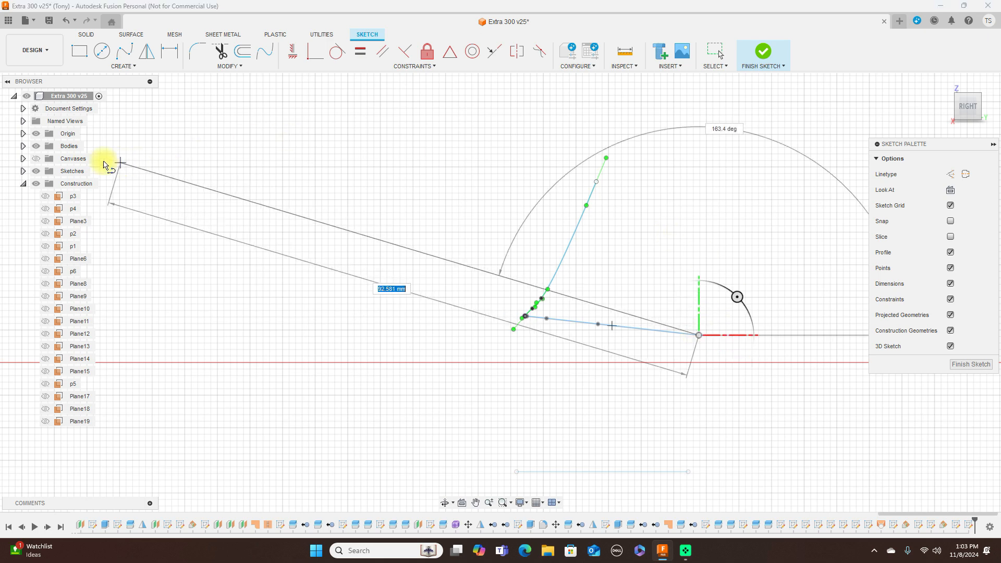
click(36, 158)
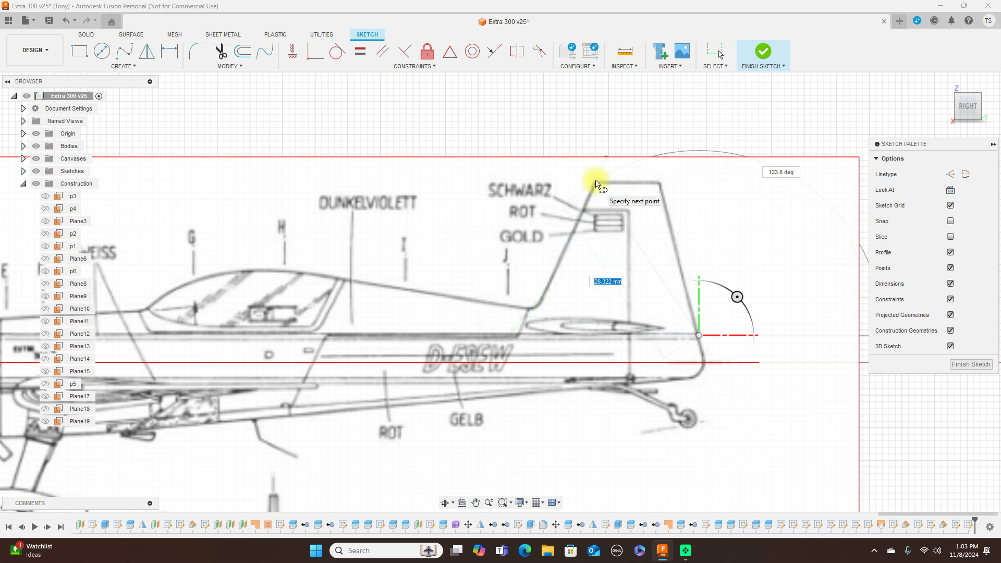
click(660, 184)
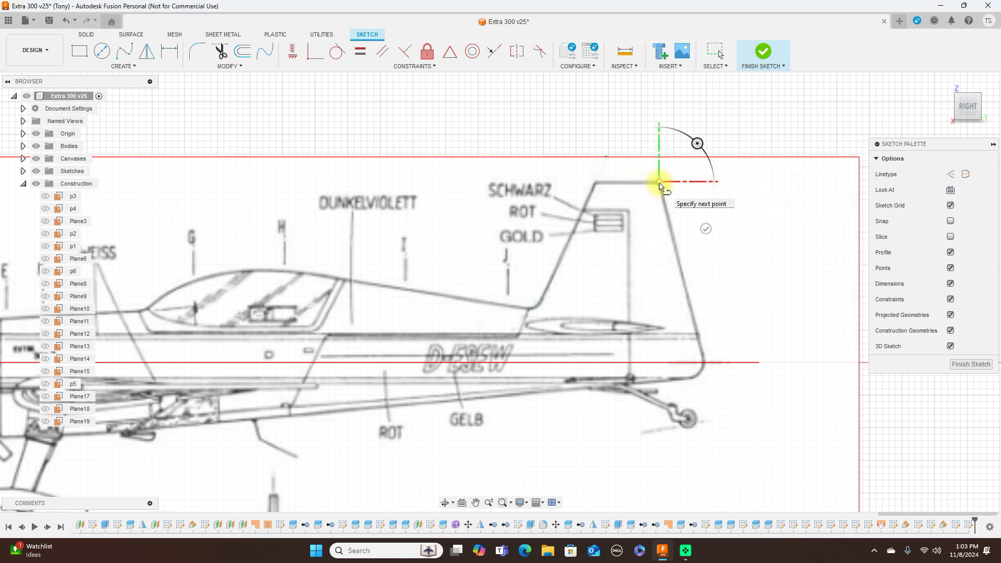
right_click(659, 183)
click(693, 194)
key(Escape)
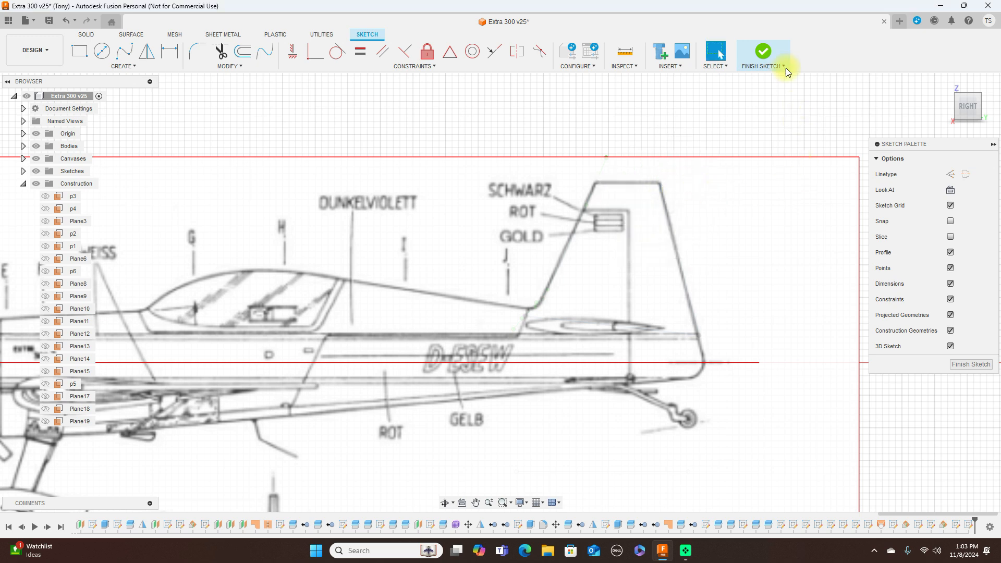
click(761, 54)
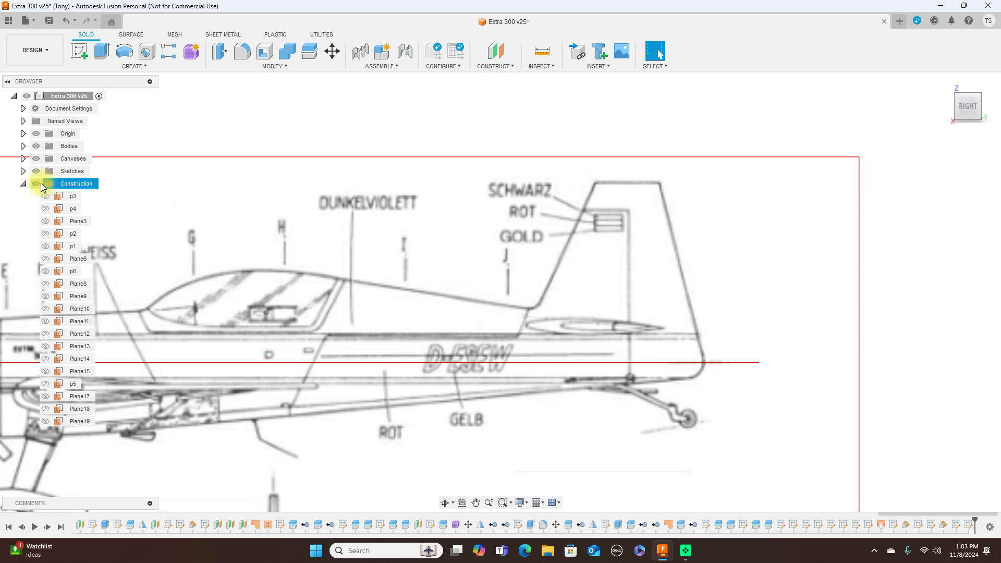
Hide the canvases and set up a Path + Guide Rail sweep with Full Extents
click(36, 158)
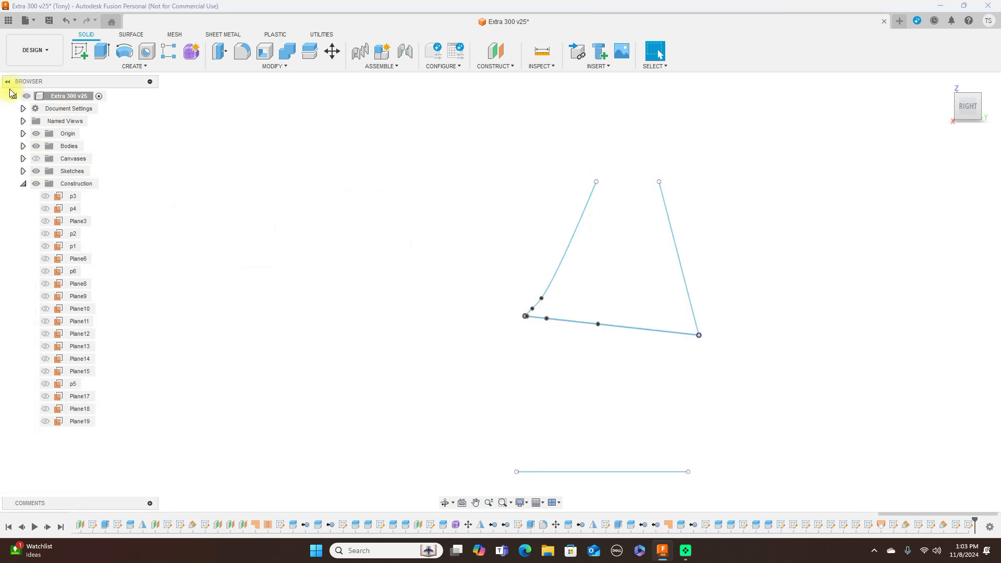
click(148, 68)
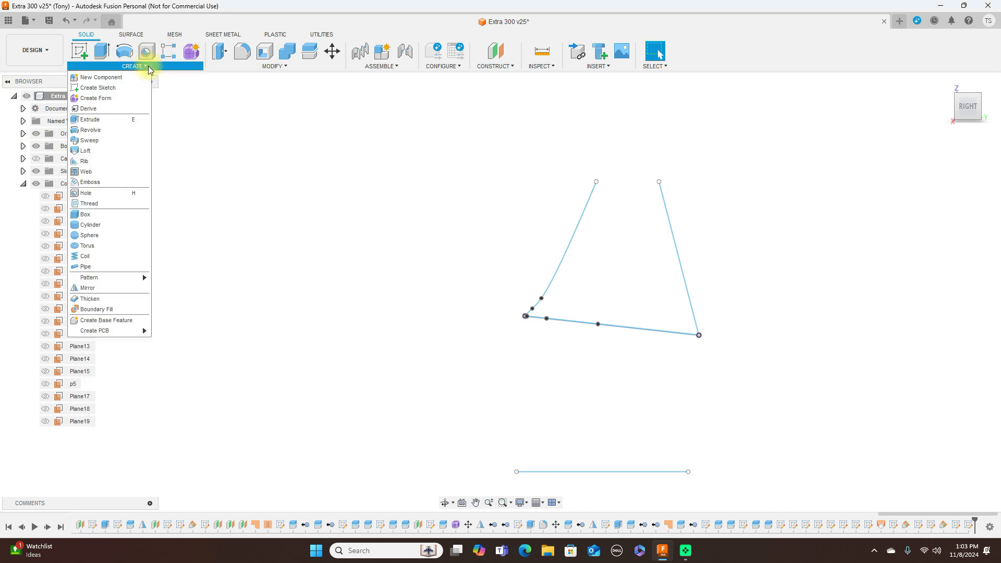
click(105, 140)
drag(969, 97, 962, 115)
scroll(727, 206, up, 1)
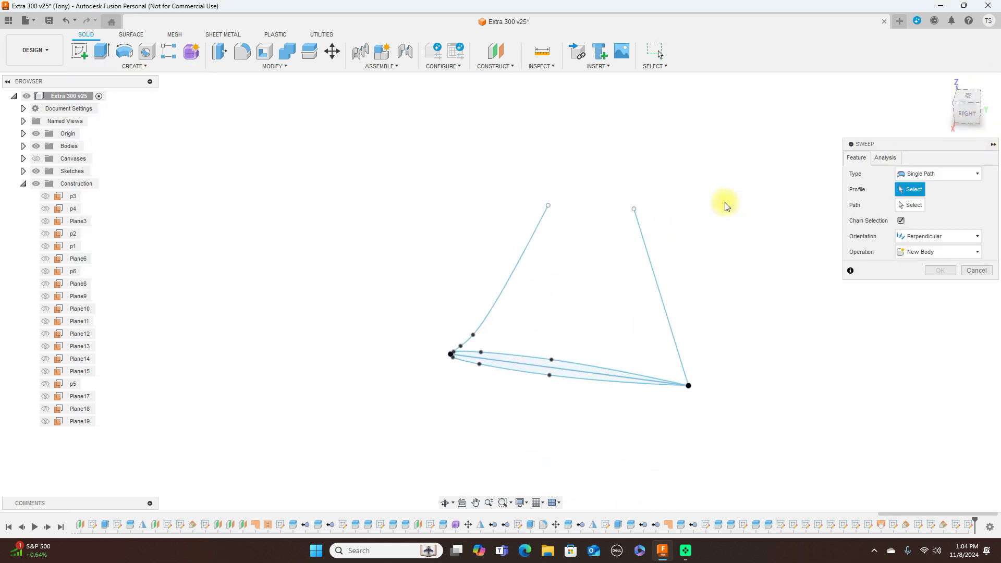
click(977, 174)
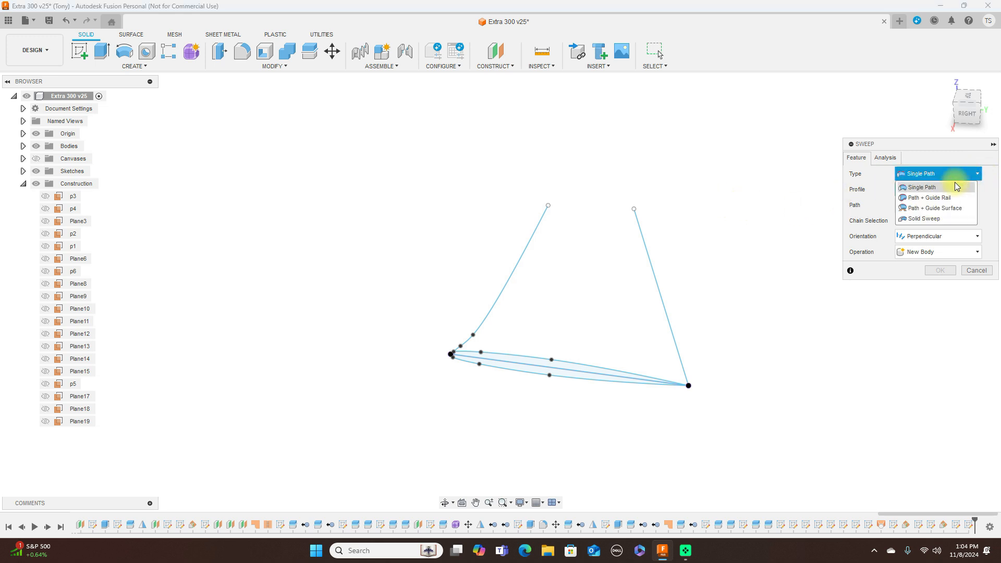
click(946, 196)
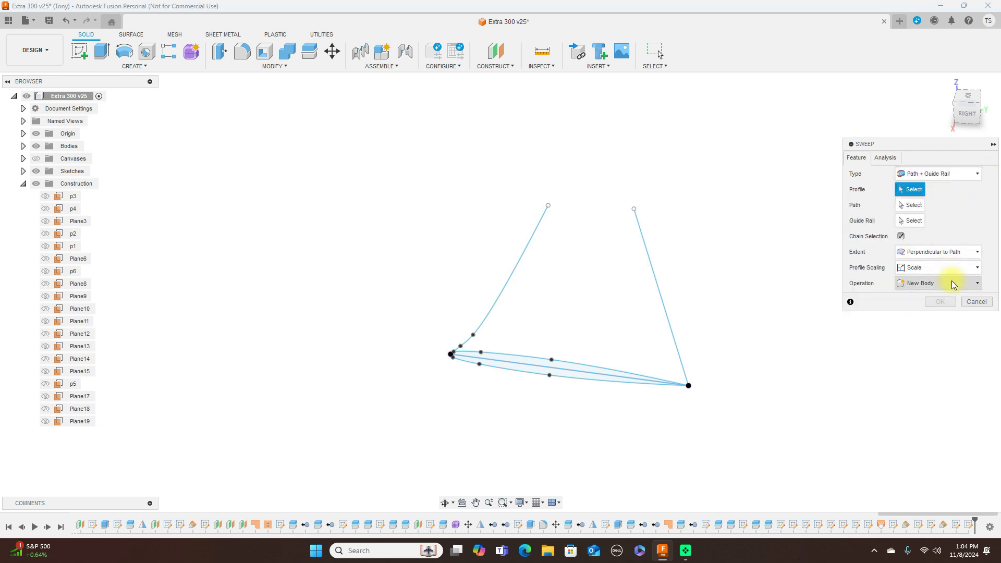
click(977, 252)
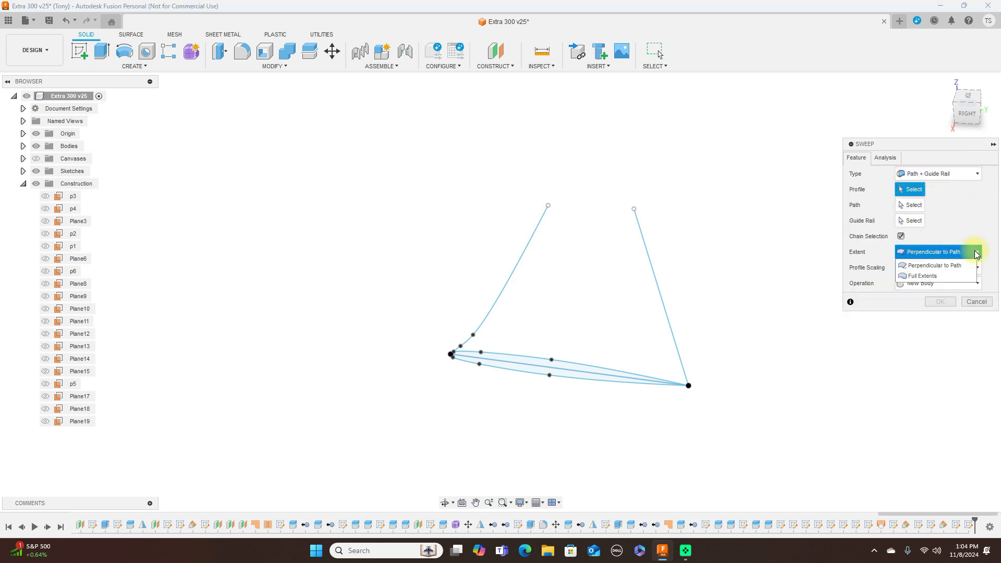
click(945, 276)
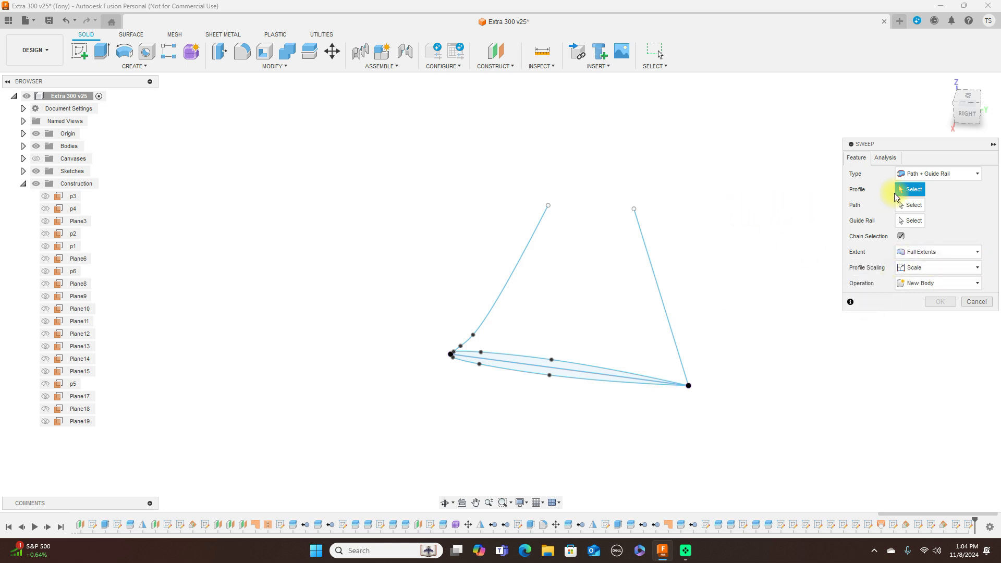
Select both halves of the fin's root section as the sweep profiles
scroll(646, 269, up, 2)
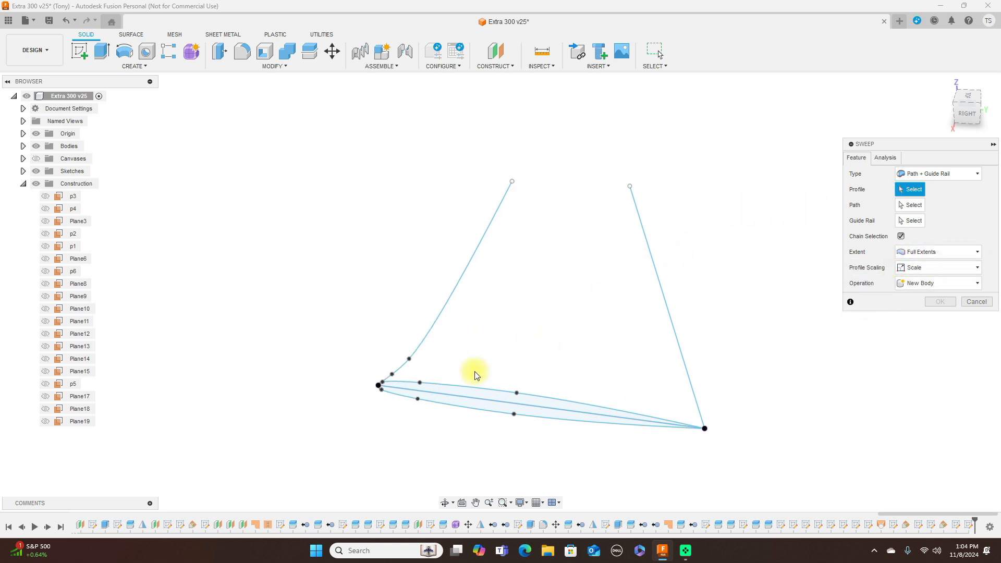
click(469, 409)
click(469, 408)
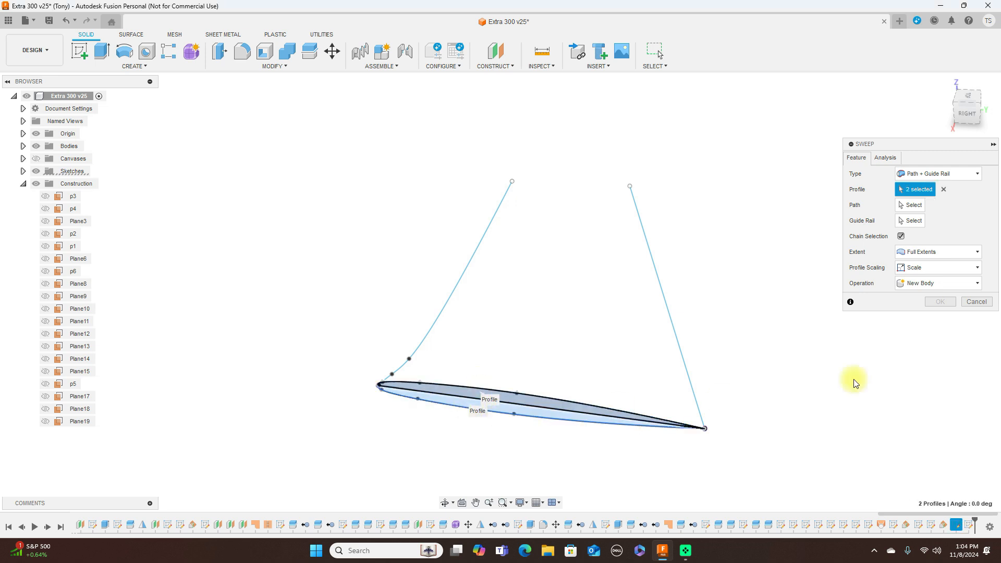
Sweep the fin's root profile using the leading-edge spline as path and the trailing-edge line as guide rail
click(912, 206)
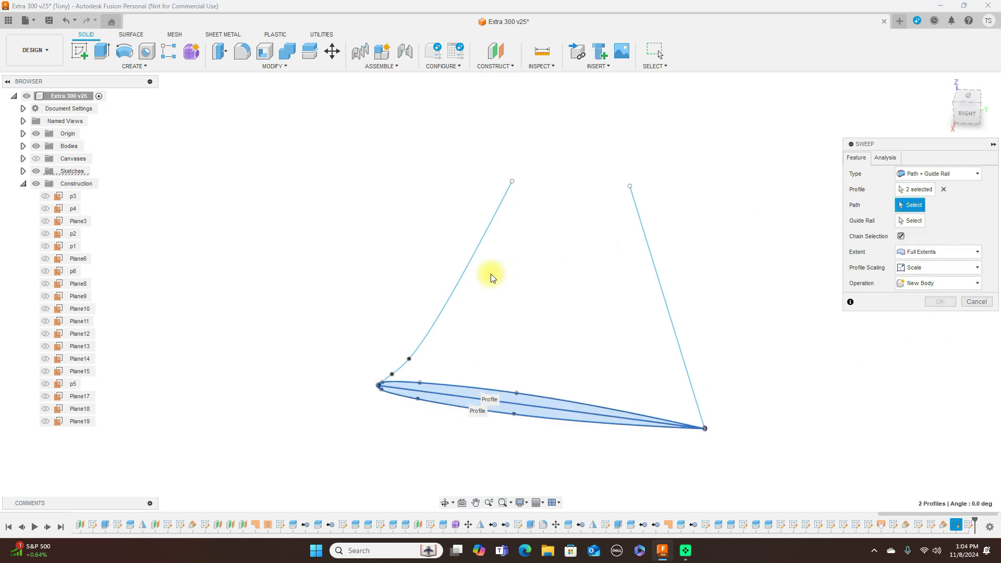
click(467, 268)
click(865, 223)
click(910, 221)
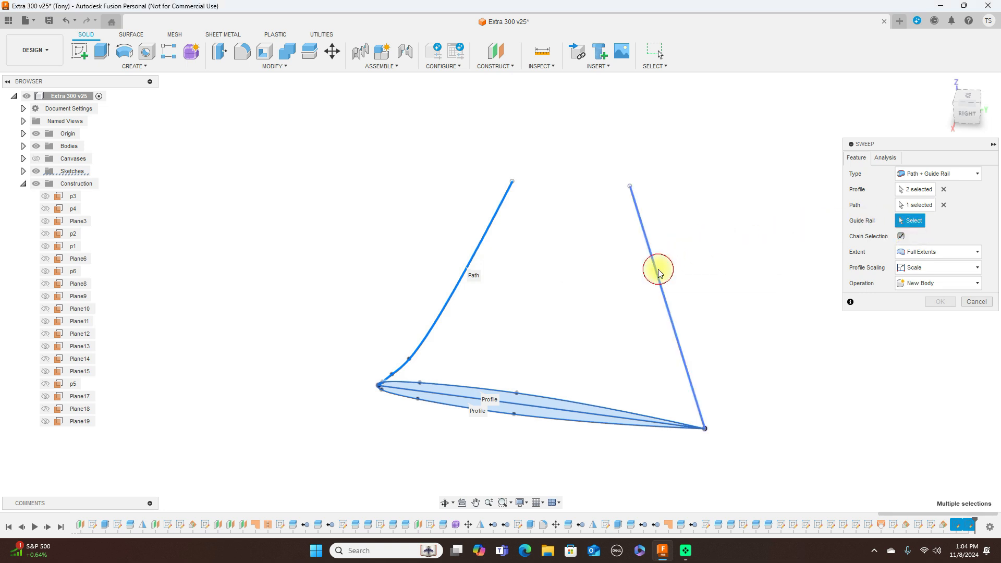
click(656, 269)
click(949, 334)
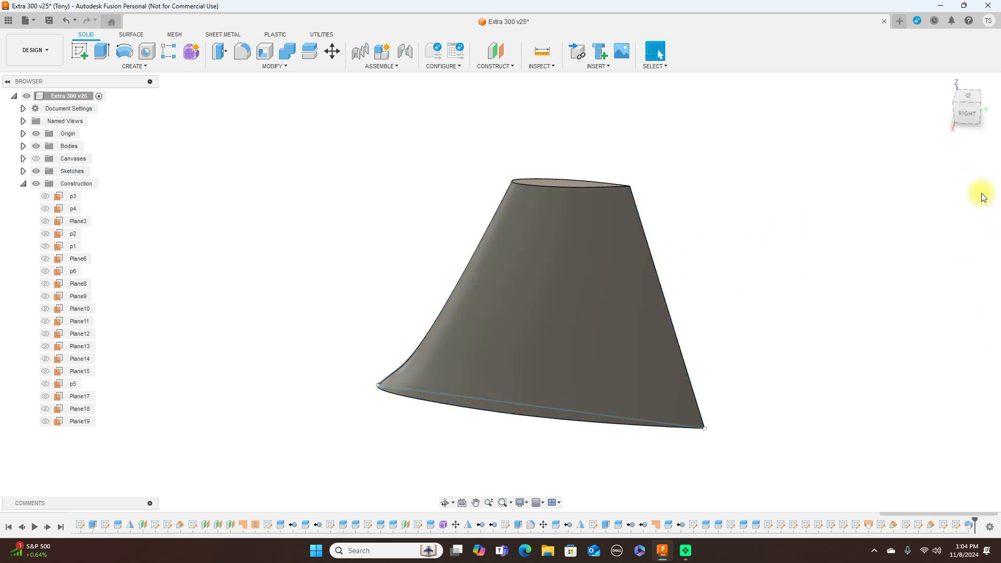
Show the fuselage body, Body52 (1), and check how the new fin sits on its tail in the right view
click(949, 121)
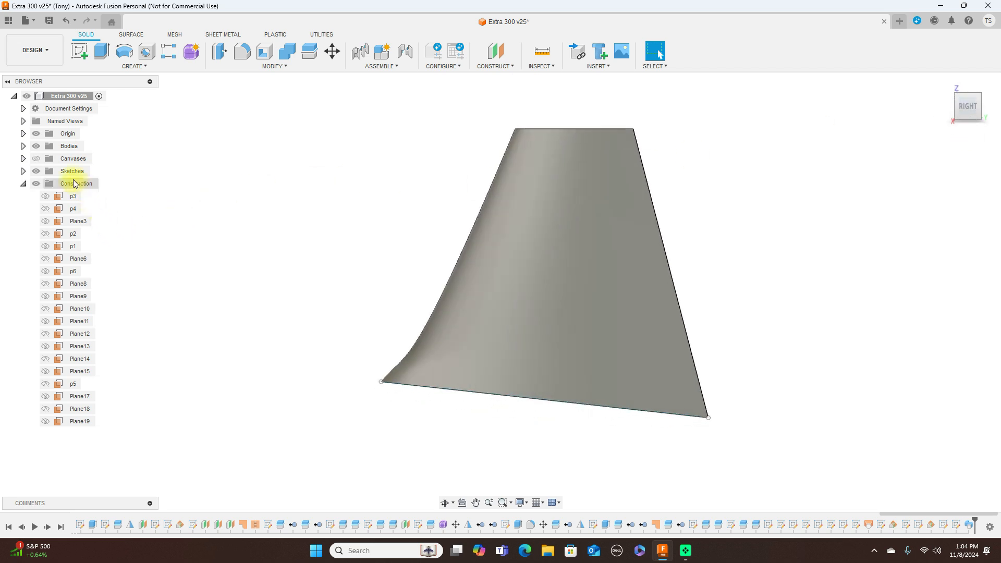
click(23, 147)
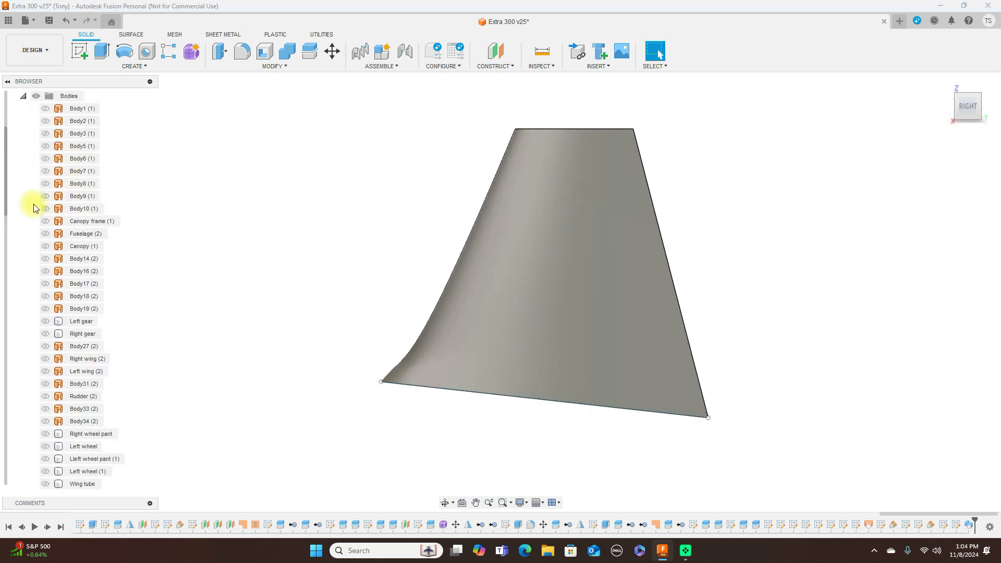
scroll(42, 380, down, 6)
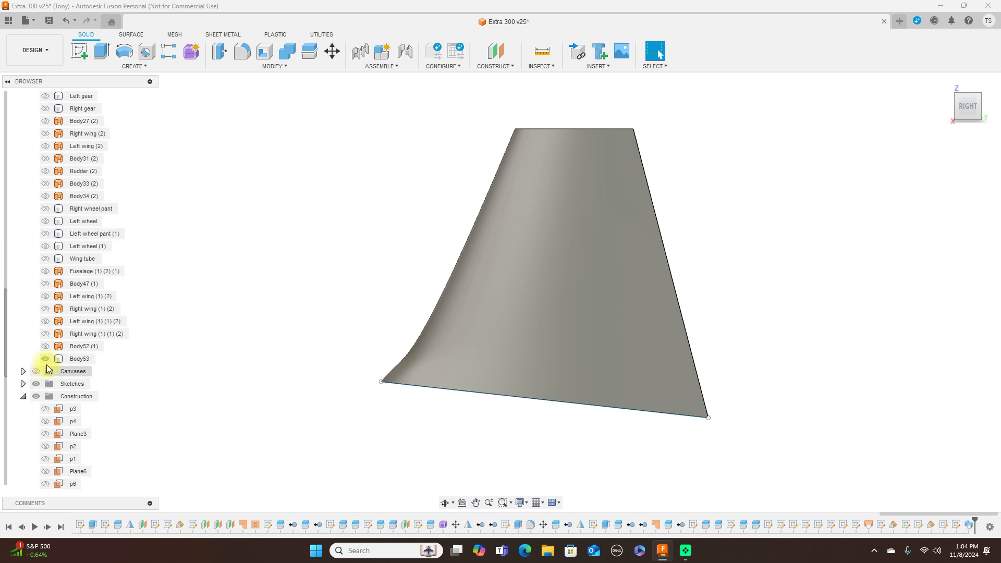
click(46, 346)
scroll(228, 345, down, 4)
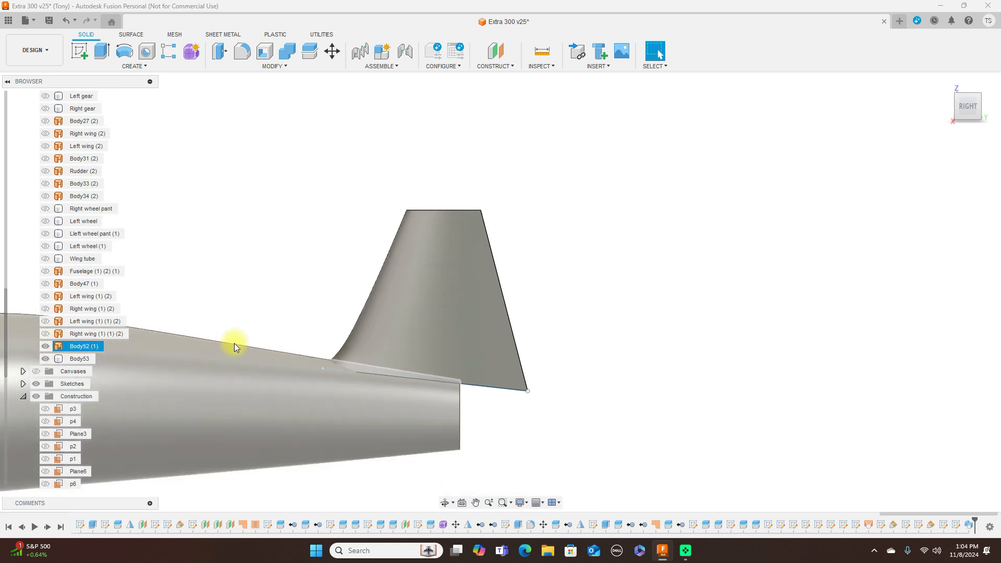
middle_drag(288, 183, 664, 119)
scroll(604, 158, down, 2)
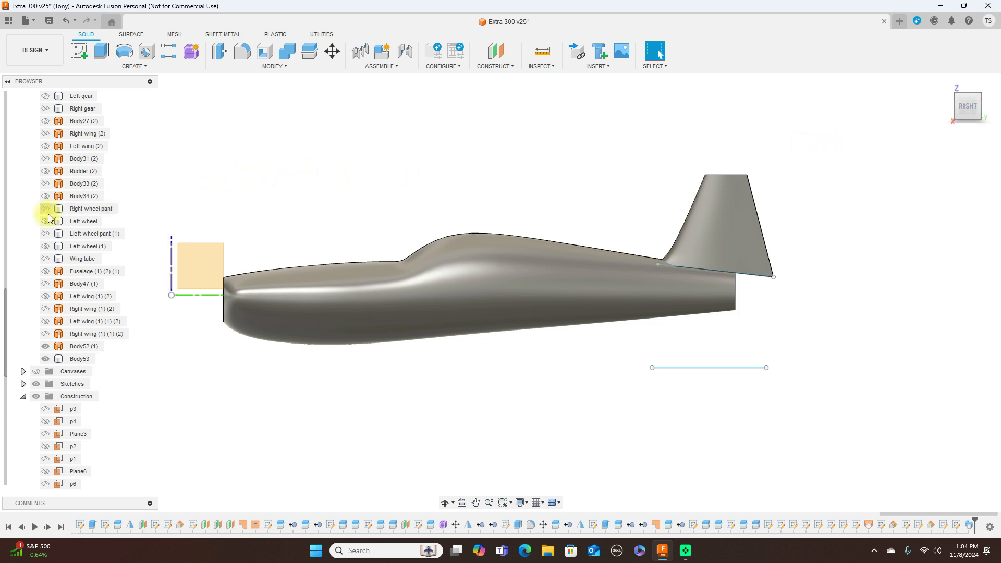
Hide the origin geometry and inspect the fuselage and fin together from the side
scroll(58, 213, up, 4)
scroll(68, 204, up, 3)
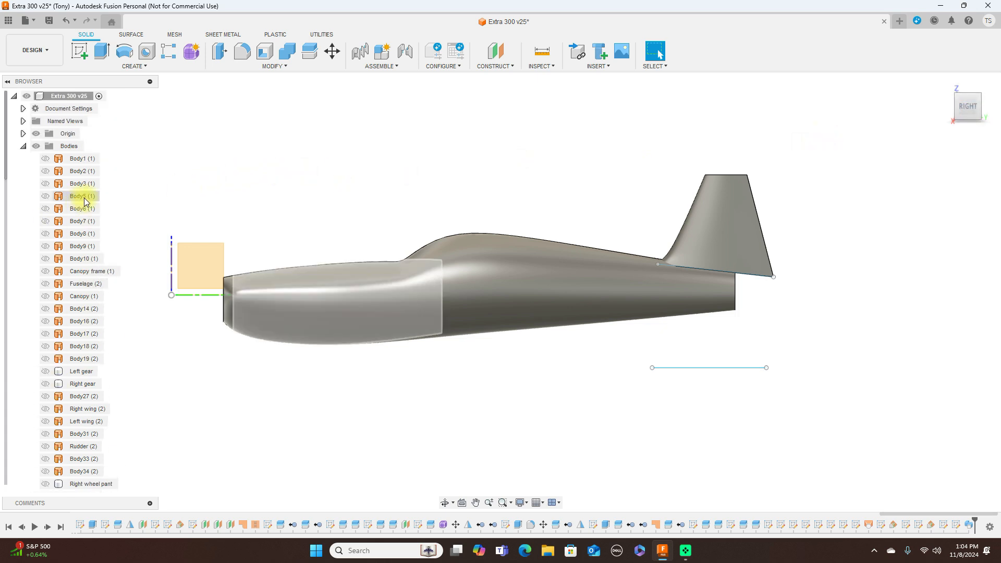
click(36, 133)
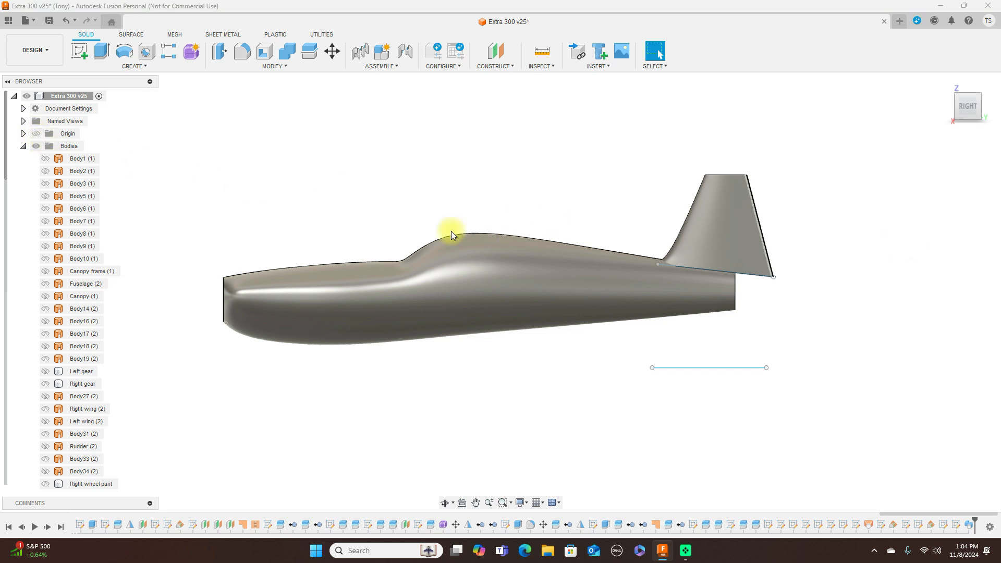
click(954, 108)
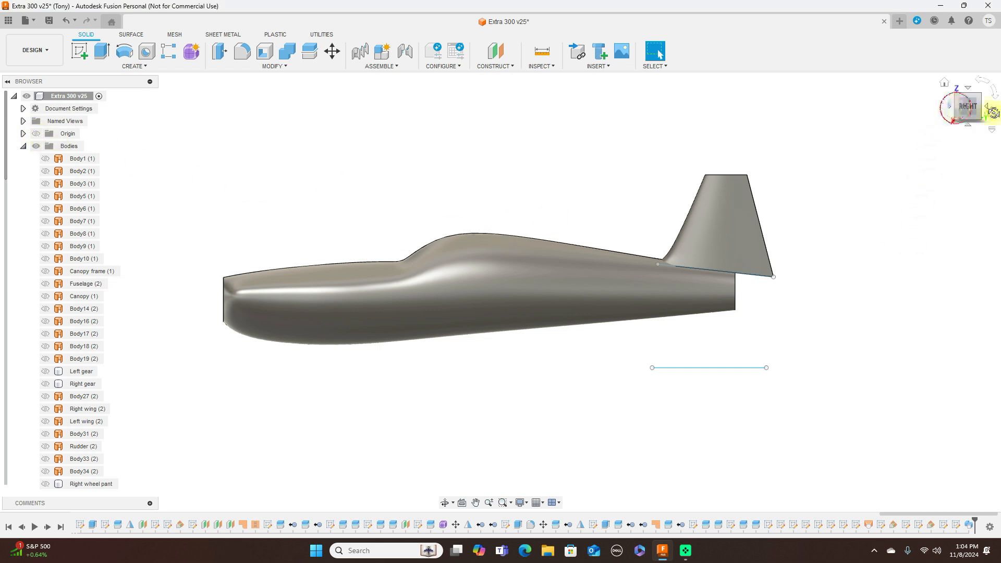
shift+middle_drag(121, 109, 728, 105)
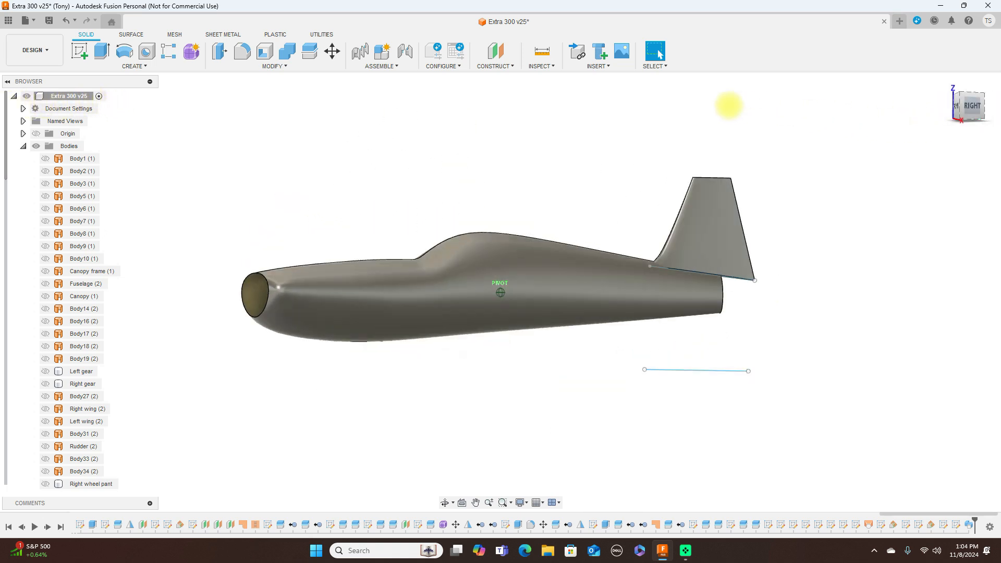
click(966, 110)
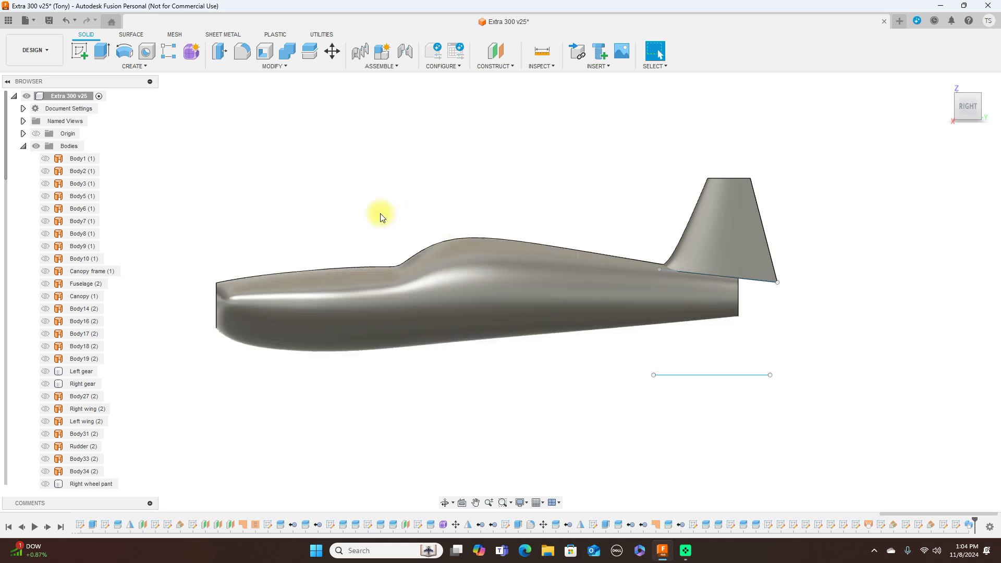
Show the canvases again and hide the fuselage and fin bodies, keeping the right view
click(23, 146)
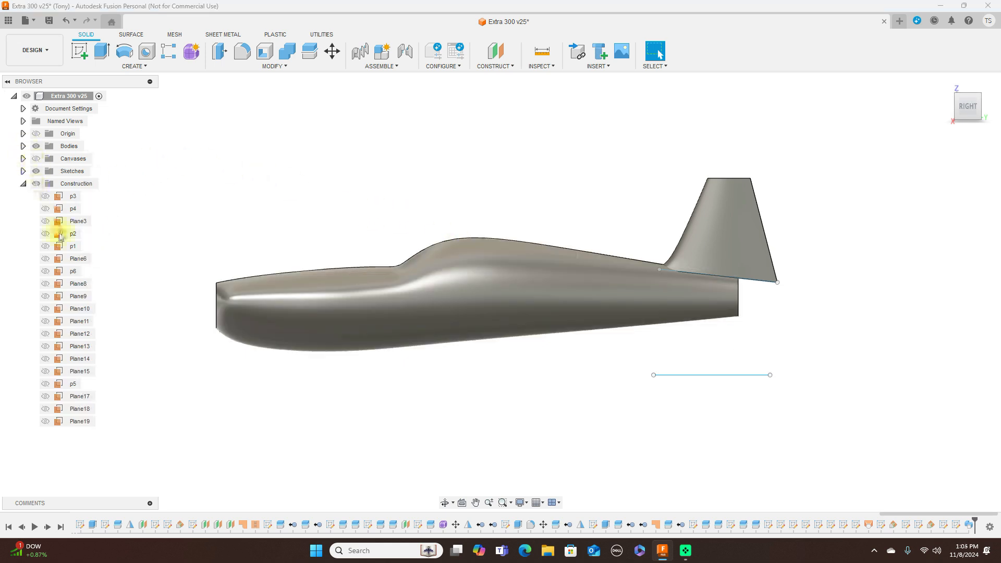
click(36, 160)
scroll(763, 332, up, 3)
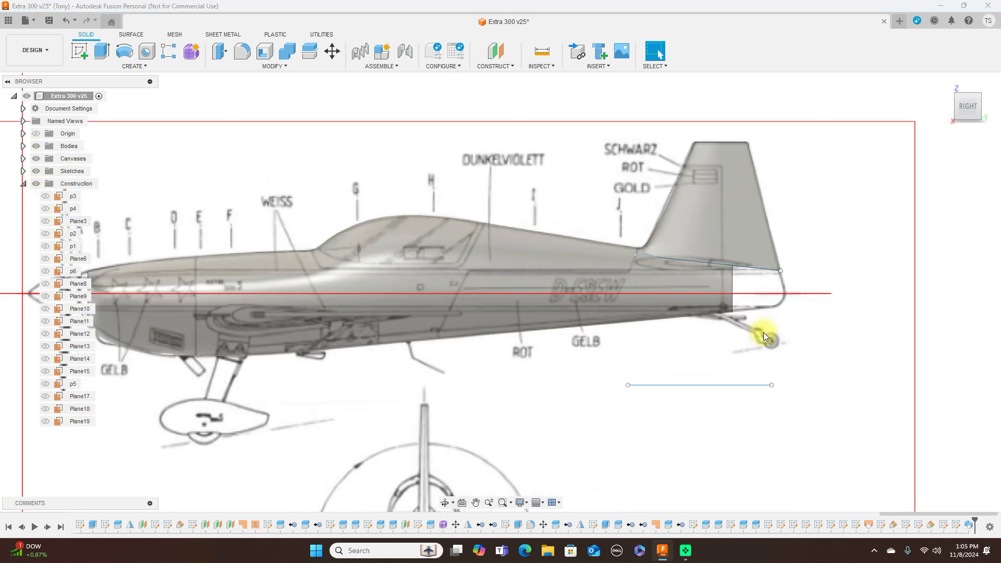
click(23, 146)
scroll(71, 333, down, 5)
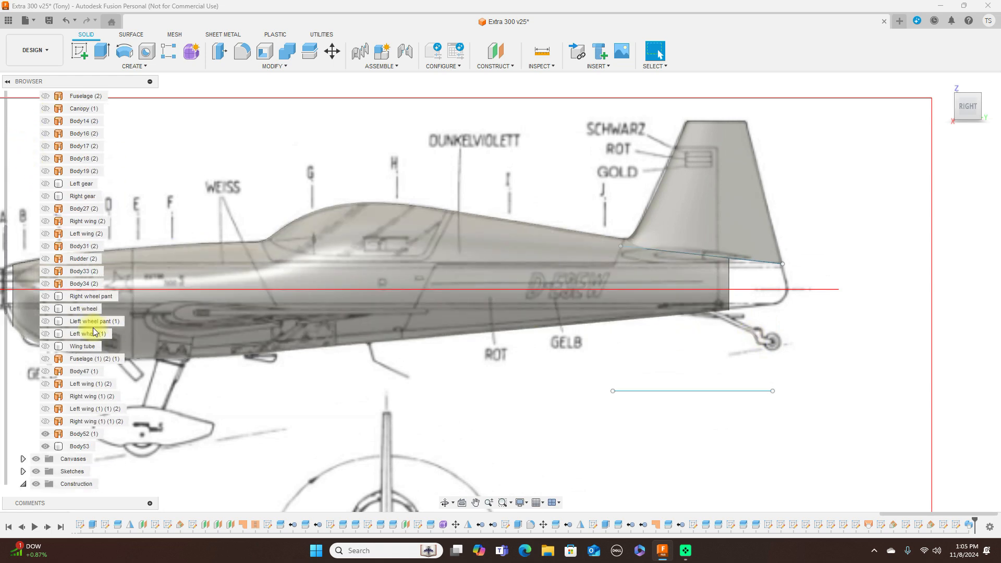
click(45, 371)
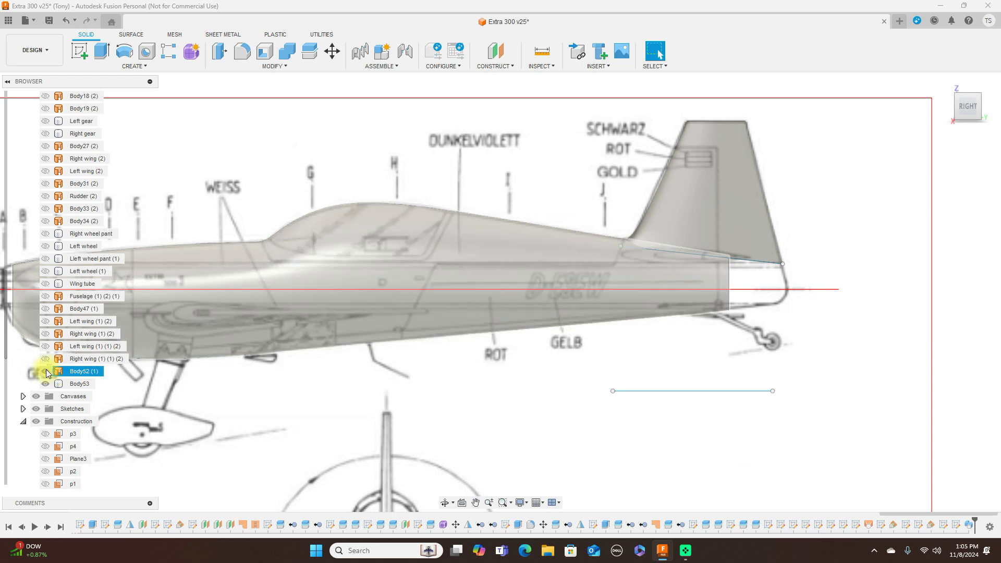
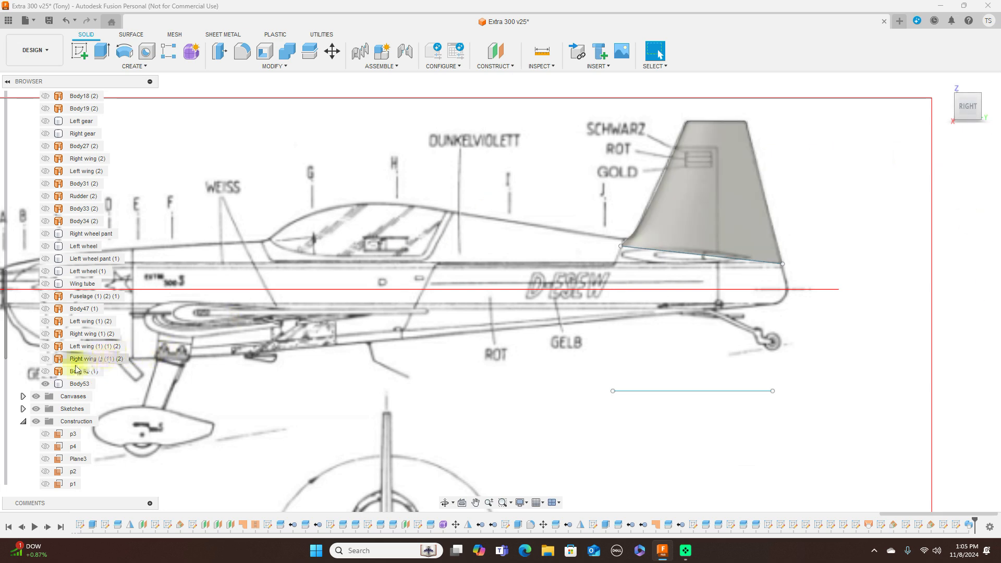
mouse_move(968, 109)
mouse_down()
mouse_move(966, 133)
mouse_move(967, 112)
mouse_up()
click(968, 109)
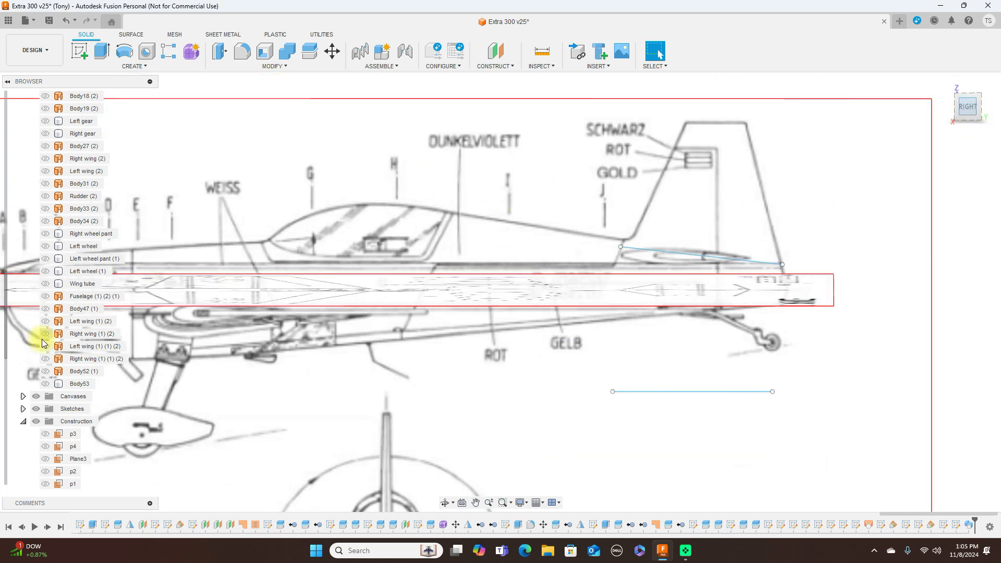
Show Sketch70, the fin's root profile sketch, over the side-view canvas
click(23, 421)
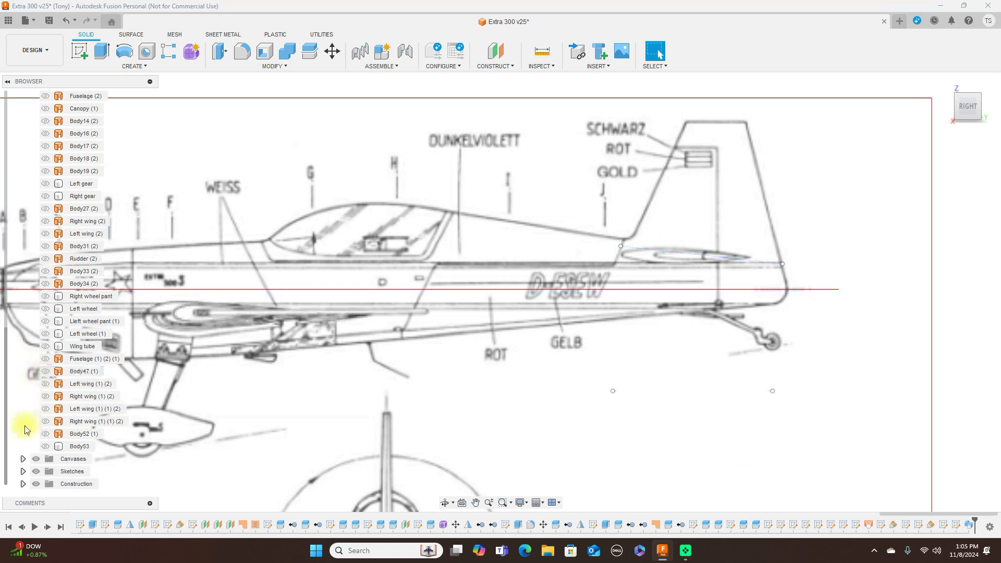
scroll(44, 342, up, 5)
scroll(45, 341, up, 2)
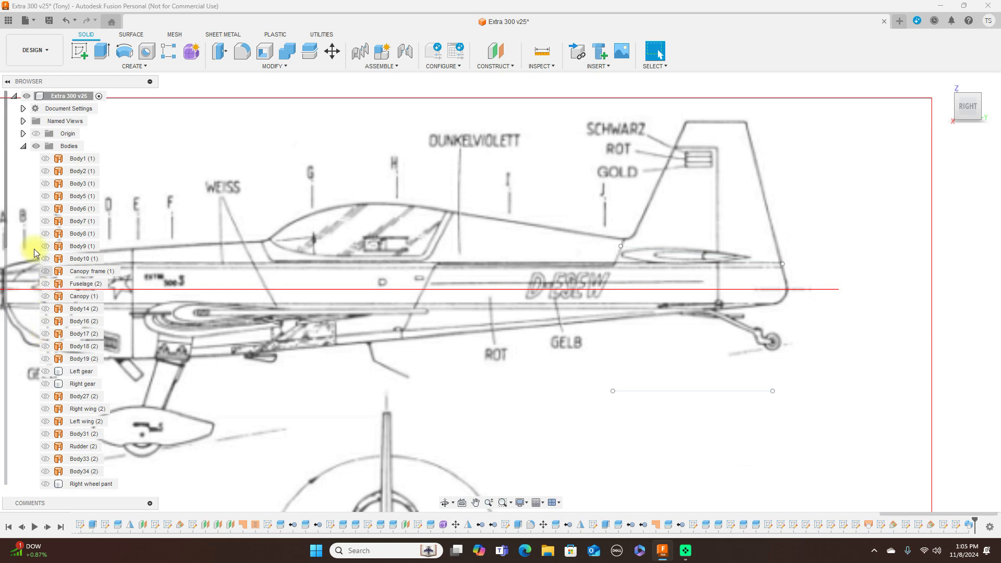
click(24, 147)
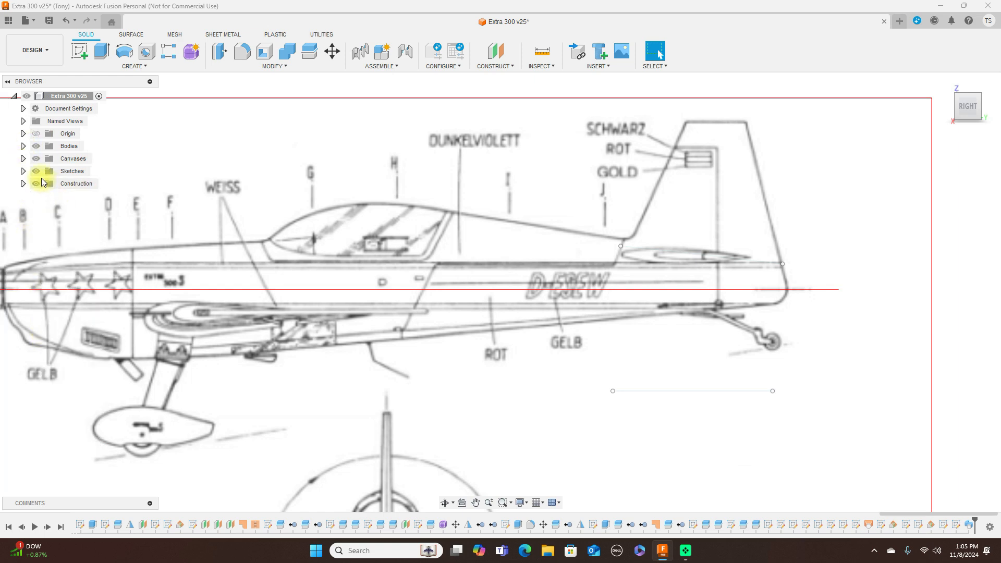
click(23, 172)
scroll(68, 280, down, 8)
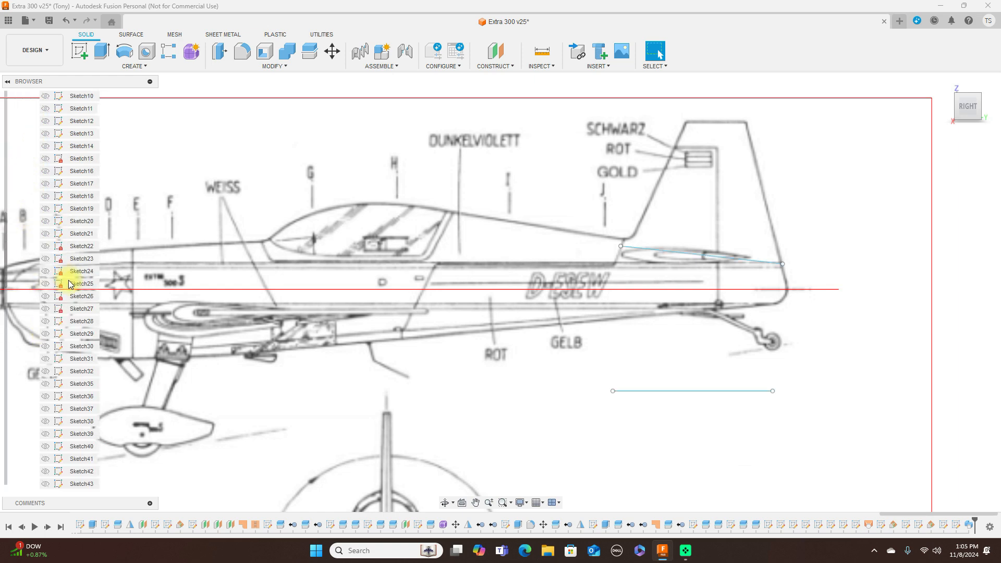
scroll(68, 276, down, 5)
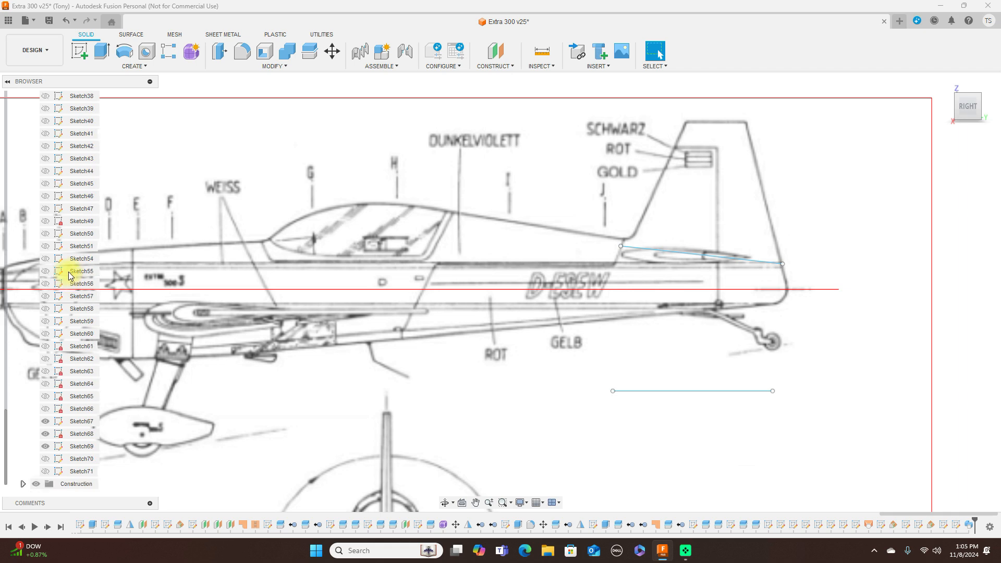
click(52, 471)
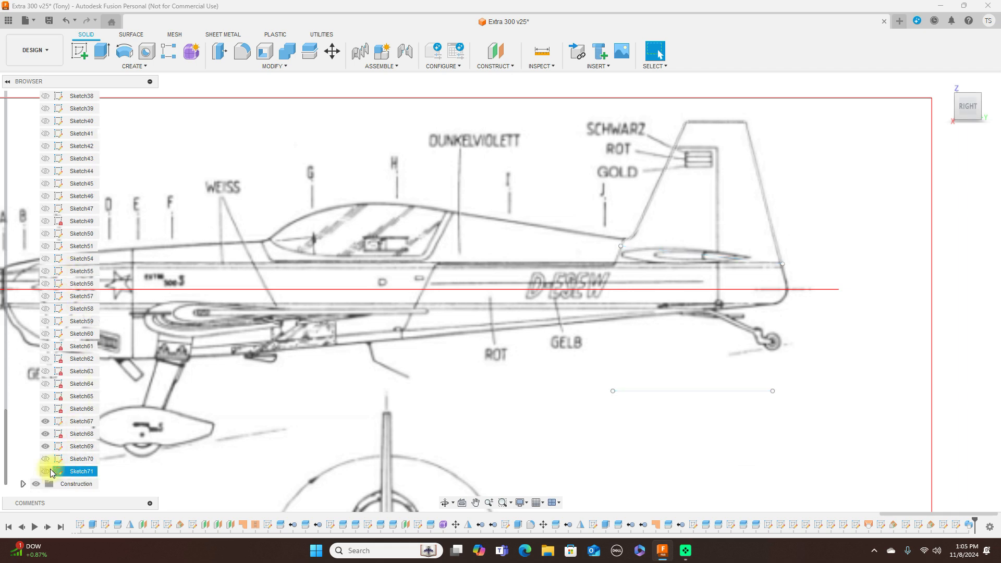
click(45, 458)
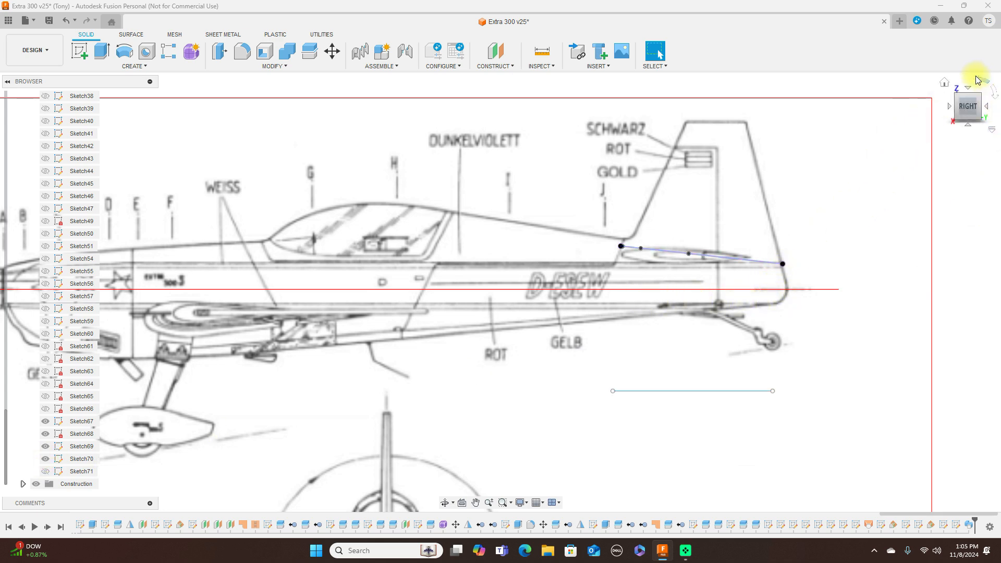
mouse_move(973, 98)
mouse_down()
mouse_move(974, 123)
mouse_move(974, 106)
mouse_move(952, 117)
mouse_up()
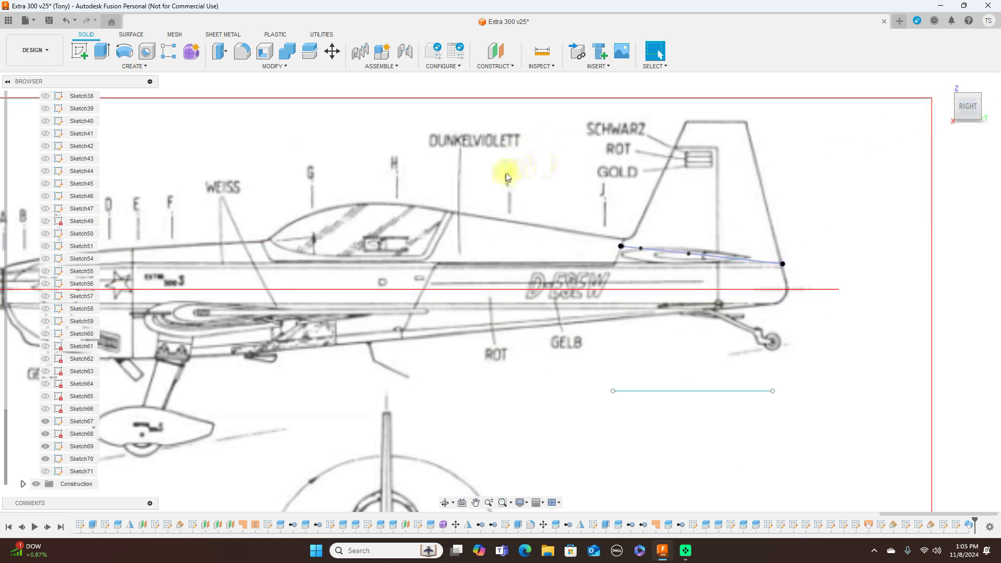
In a new sketch on the side-view plane, trace the rudder's lower trailing edge and underside with a fit point spline from the root profile's rear end
click(83, 52)
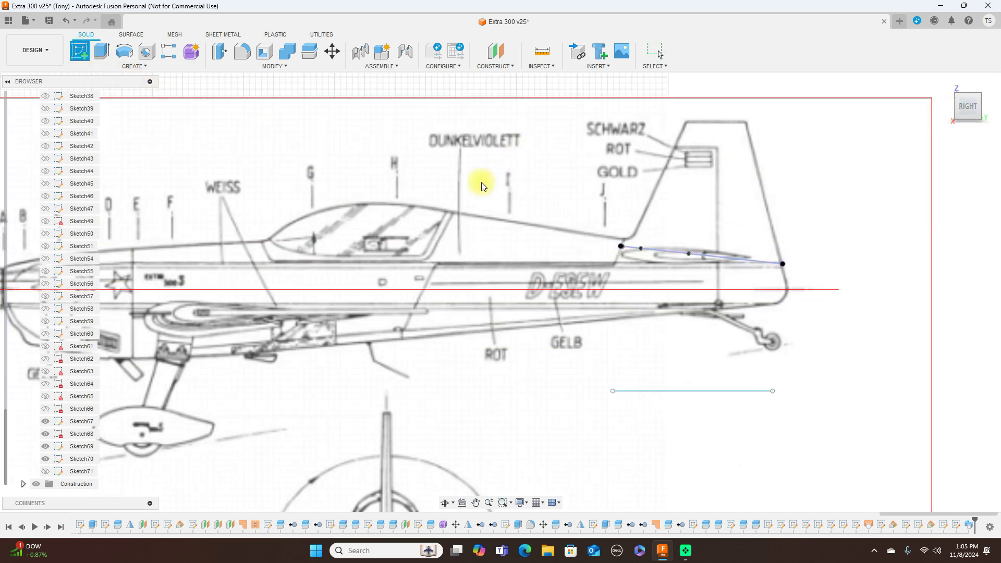
click(506, 190)
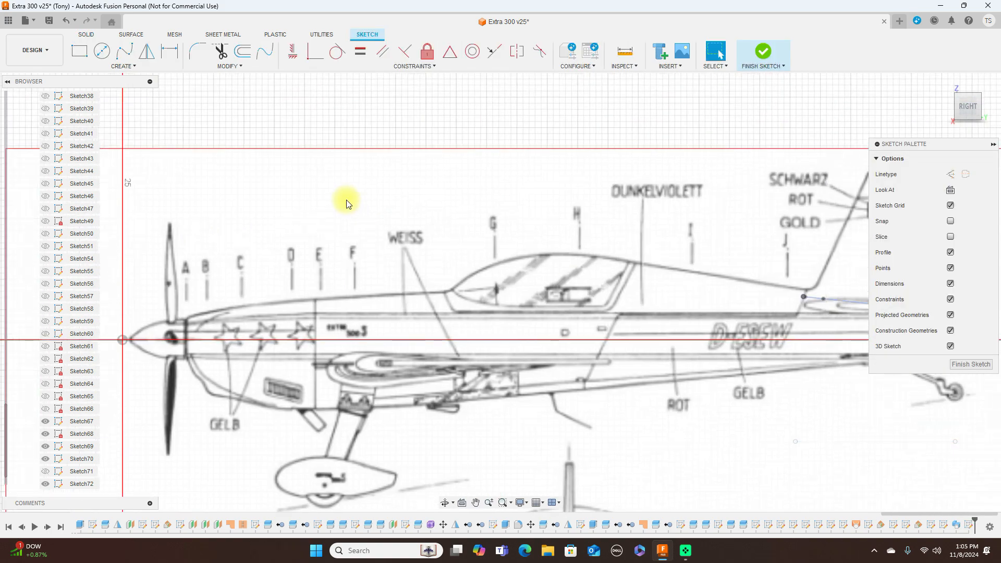
mouse_move(608, 207)
middle_down()
mouse_move(404, 217)
mouse_move(412, 145)
middle_up()
scroll(556, 269, up, 1)
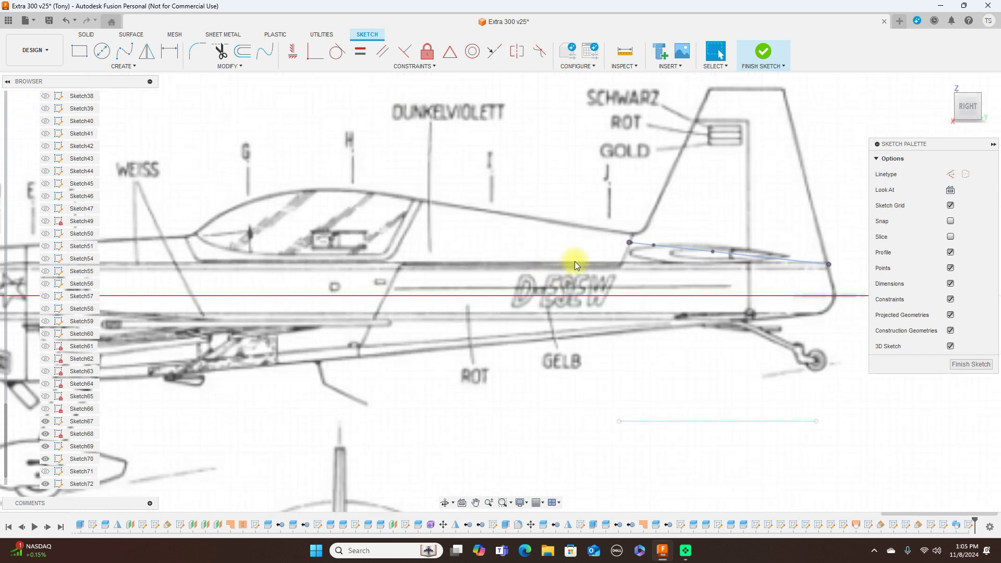
middle_drag(575, 261, 472, 246)
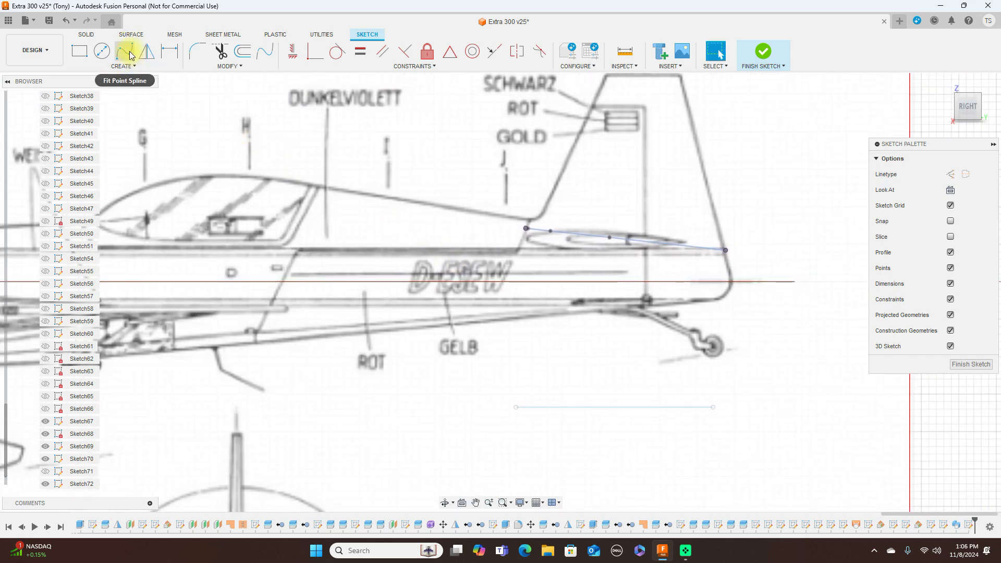
click(130, 54)
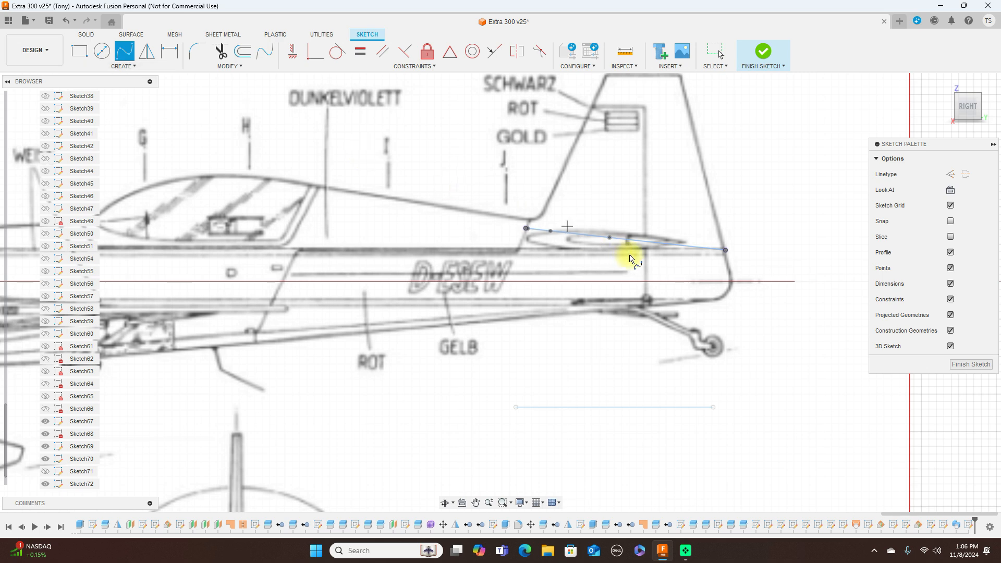
click(726, 252)
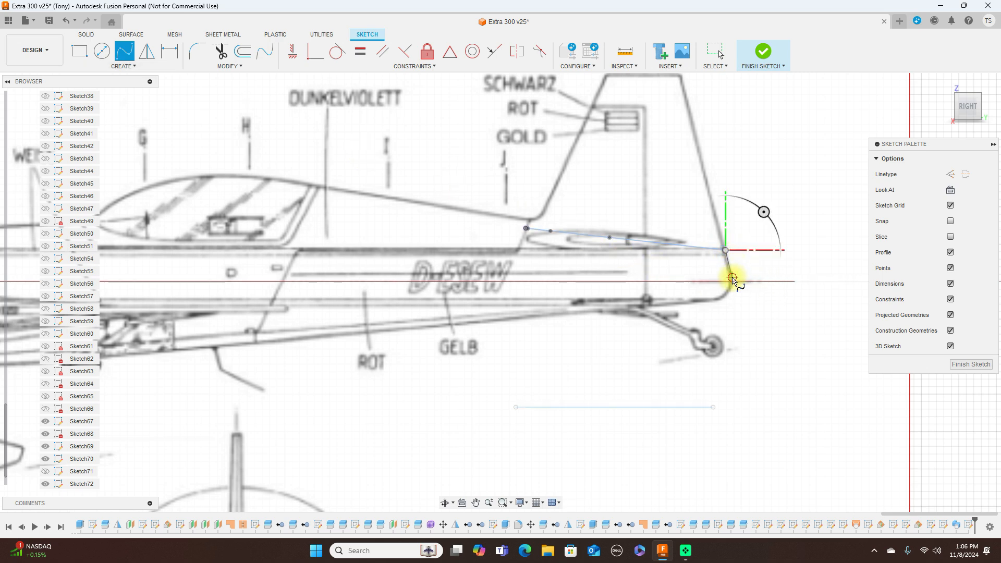
click(732, 278)
click(726, 291)
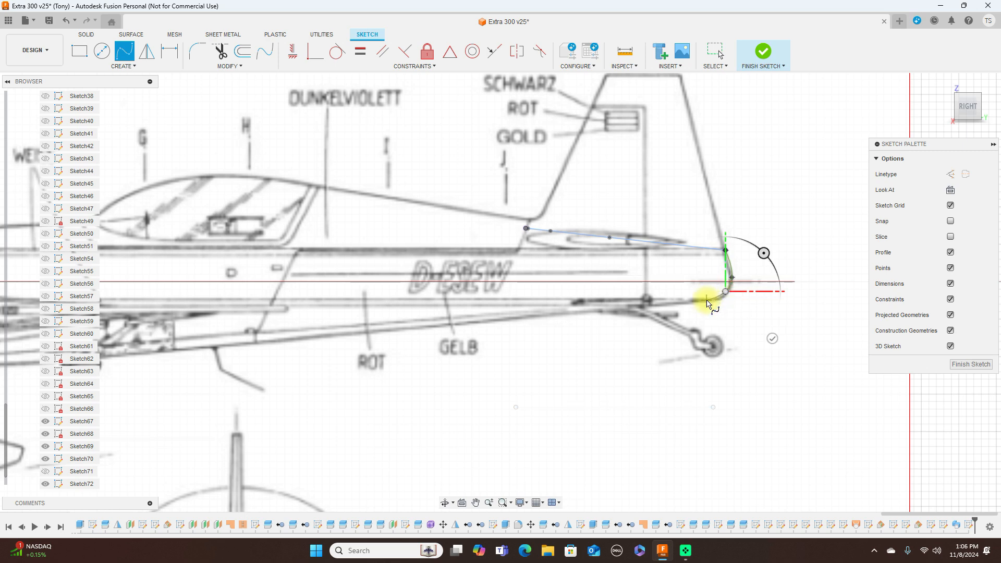
click(708, 301)
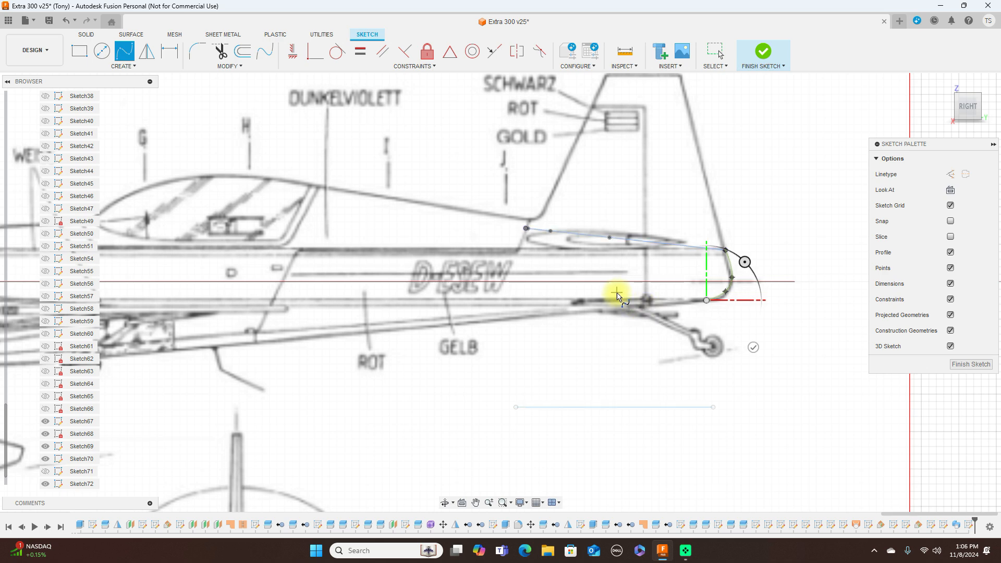
scroll(639, 306, up, 2)
scroll(640, 307, up, 2)
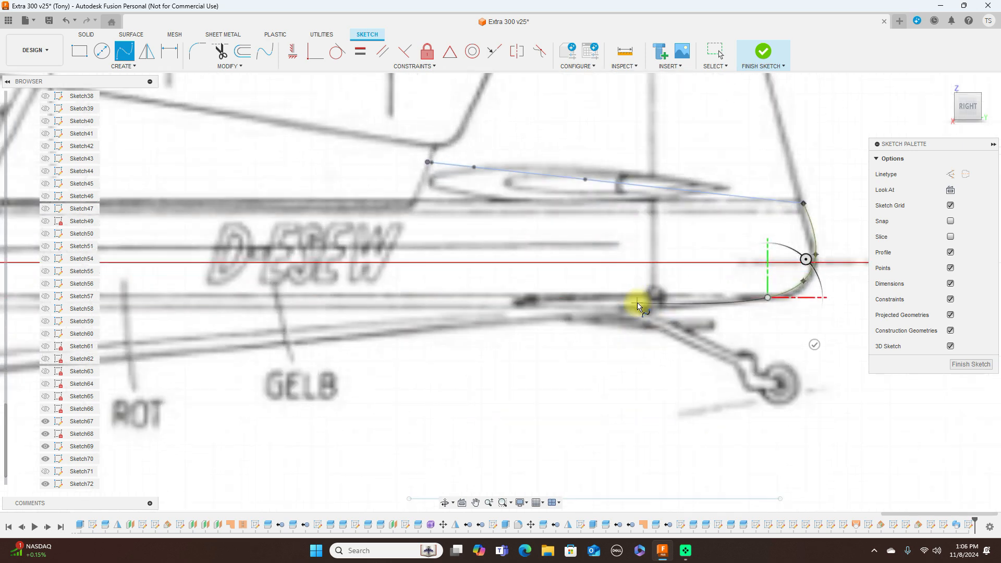
click(638, 305)
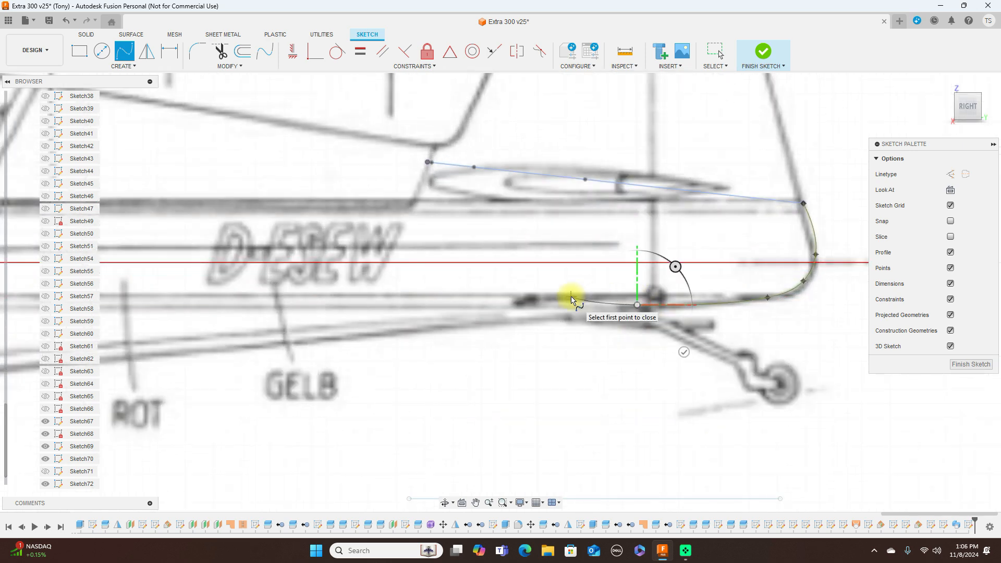
click(583, 301)
right_click(586, 292)
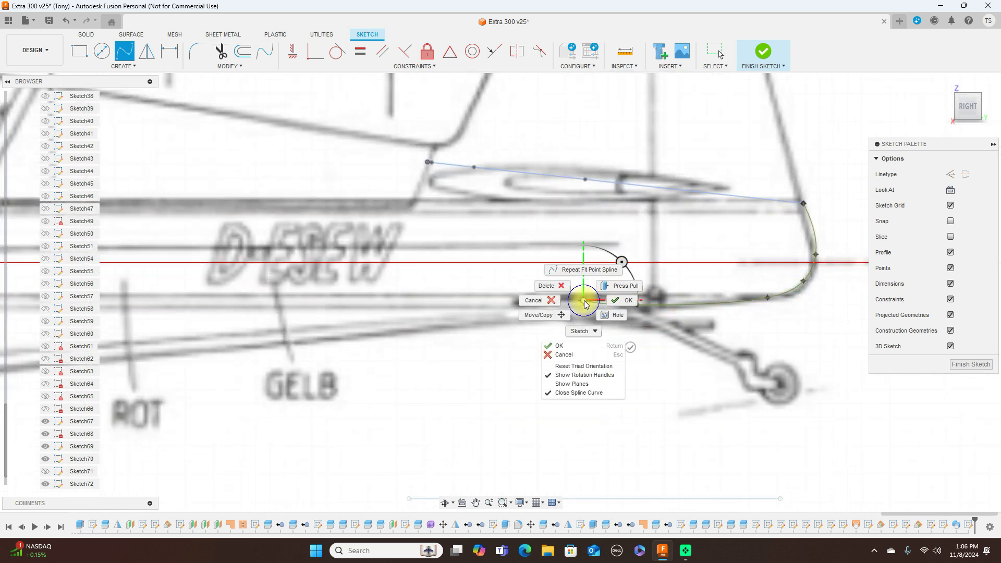
click(622, 306)
key(Escape)
Draw a straight line sloping down and forward from the root profile's front end as the sweep path, and finish the sketch
scroll(626, 301, down, 2)
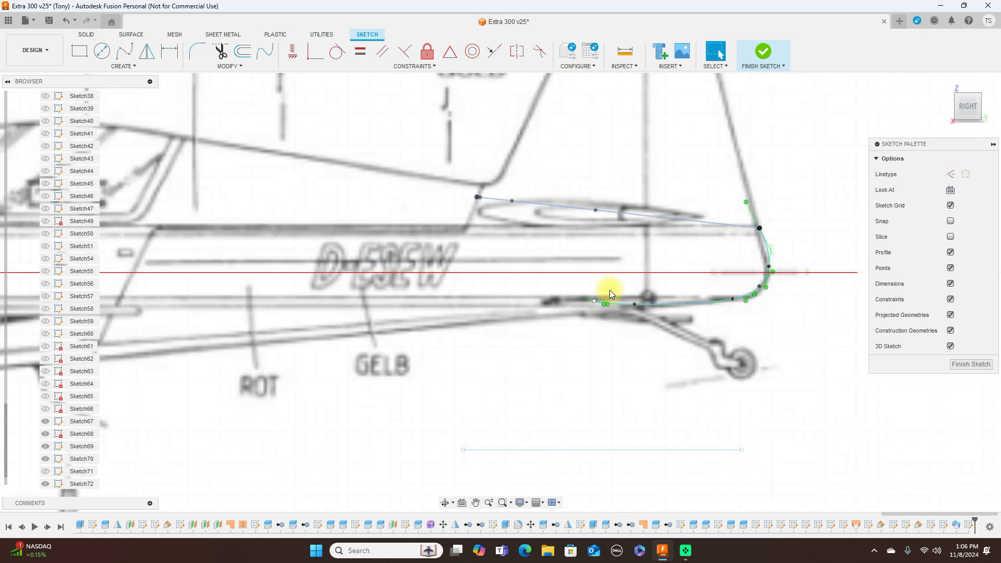
key(a)
click(477, 198)
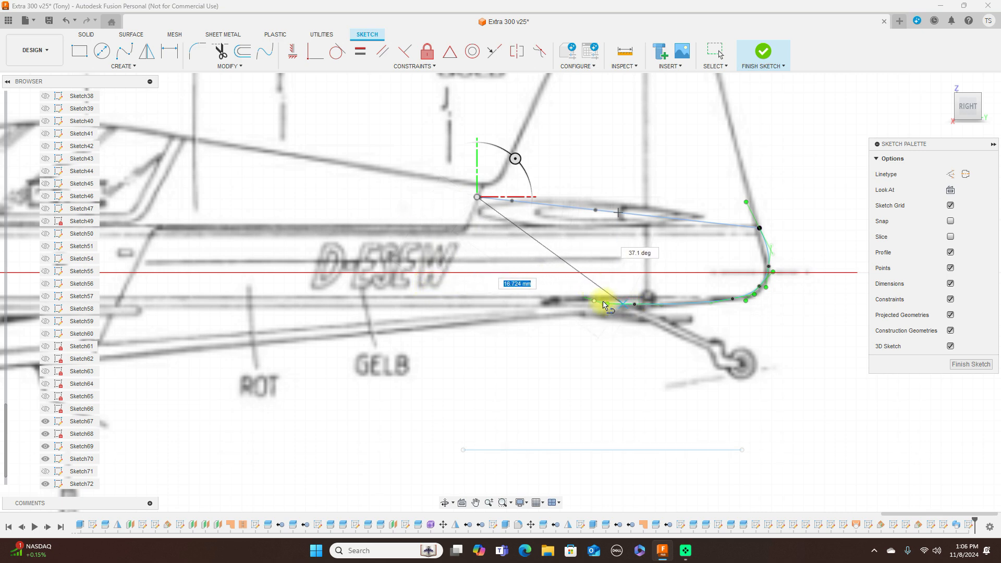
click(423, 291)
right_click(447, 286)
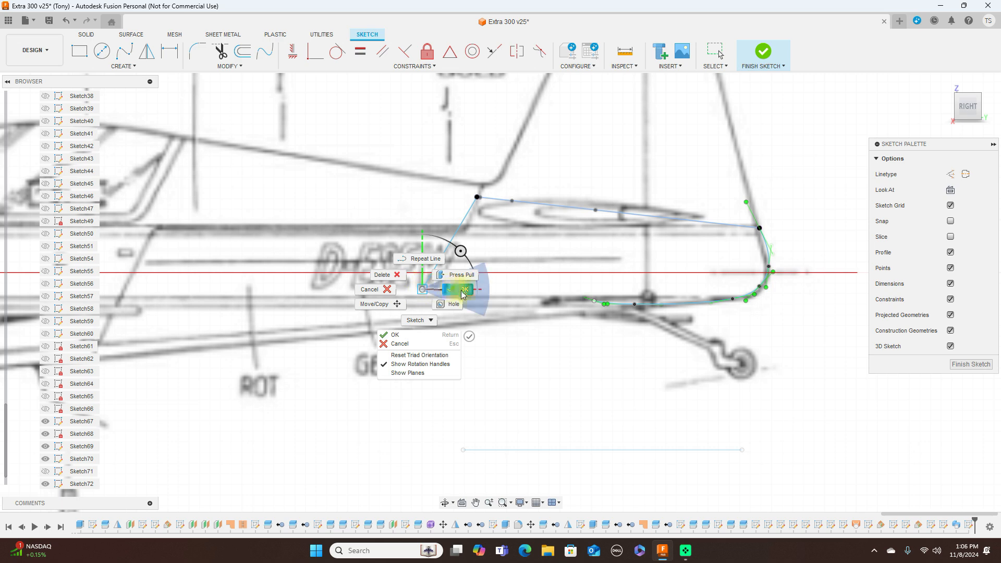
click(458, 294)
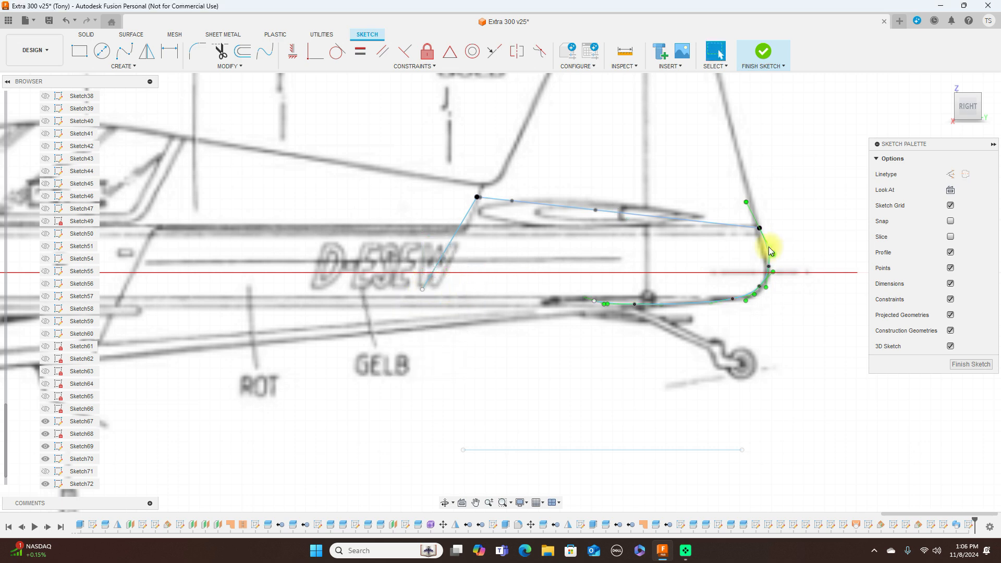
click(768, 54)
Hide the canvases and collapse the sketch list, with the root profile and rail curves seen at an angle
drag(968, 121, 977, 89)
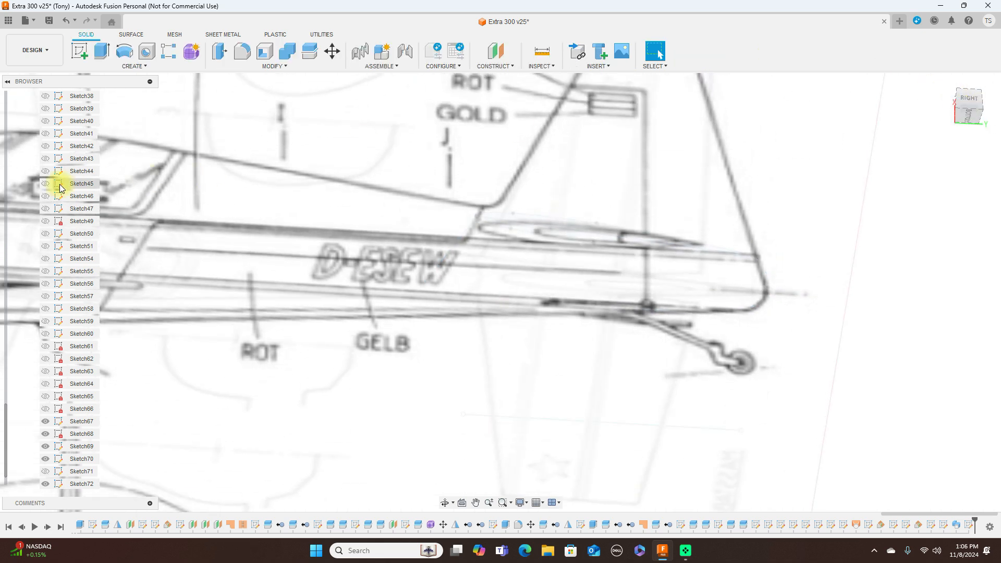
scroll(64, 184, up, 6)
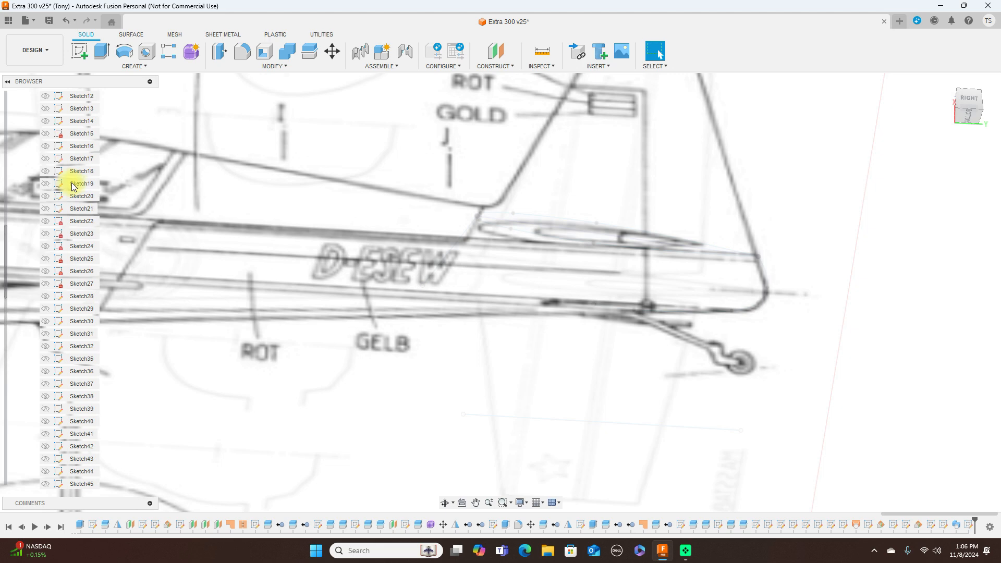
scroll(74, 186, up, 4)
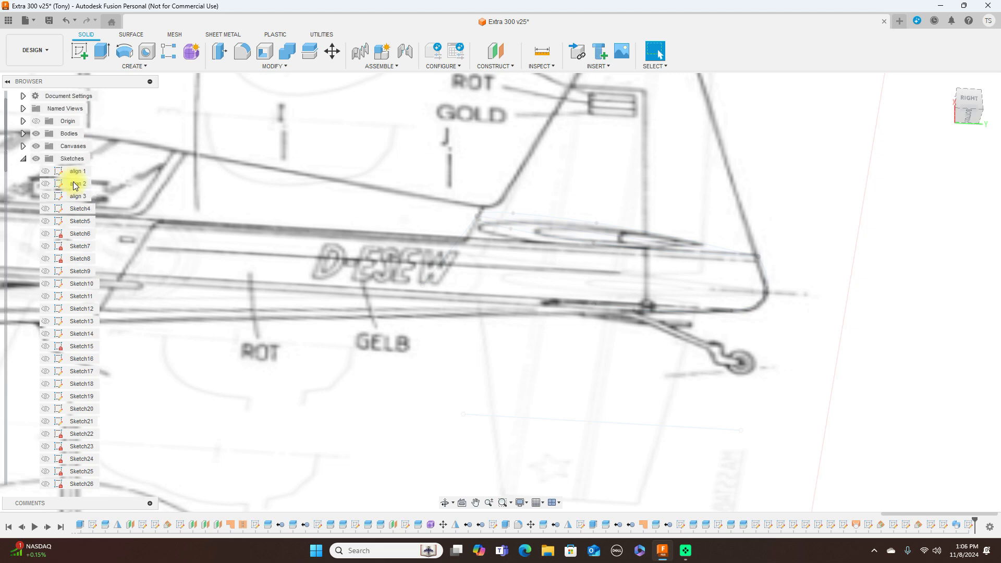
click(24, 160)
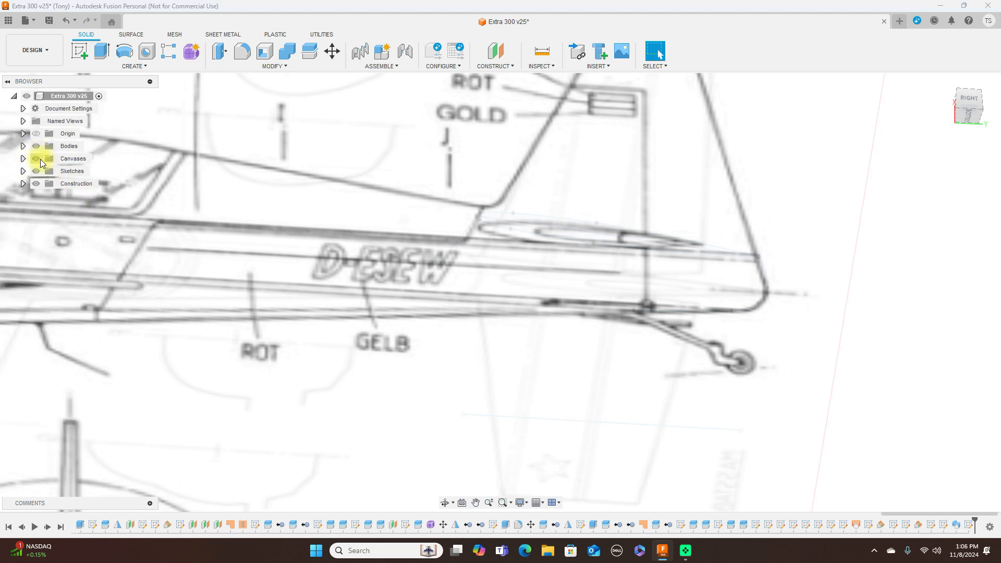
click(38, 159)
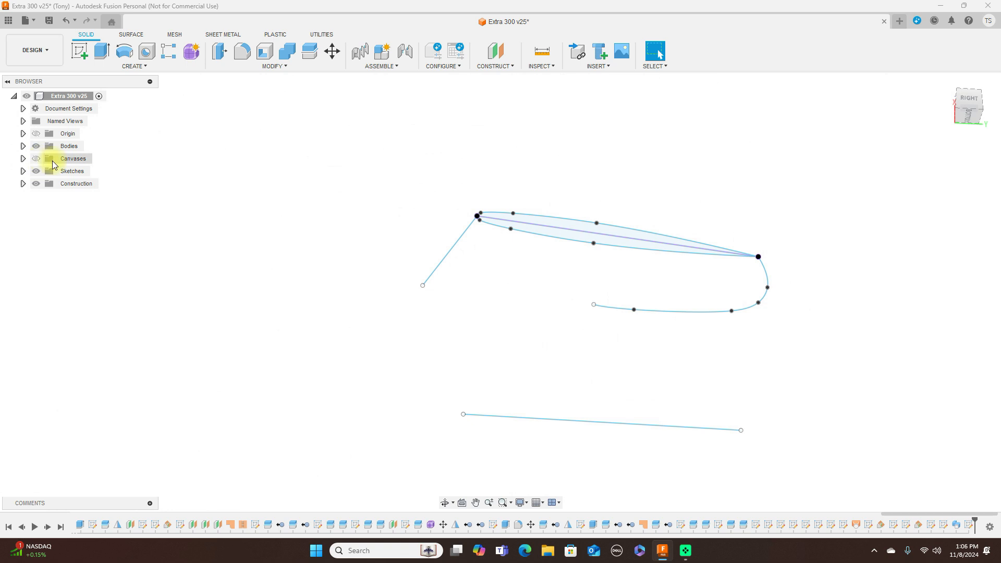
Sweep both halves of the root profile as a new body, using the sloping line as path and the spline as guide rail
click(146, 66)
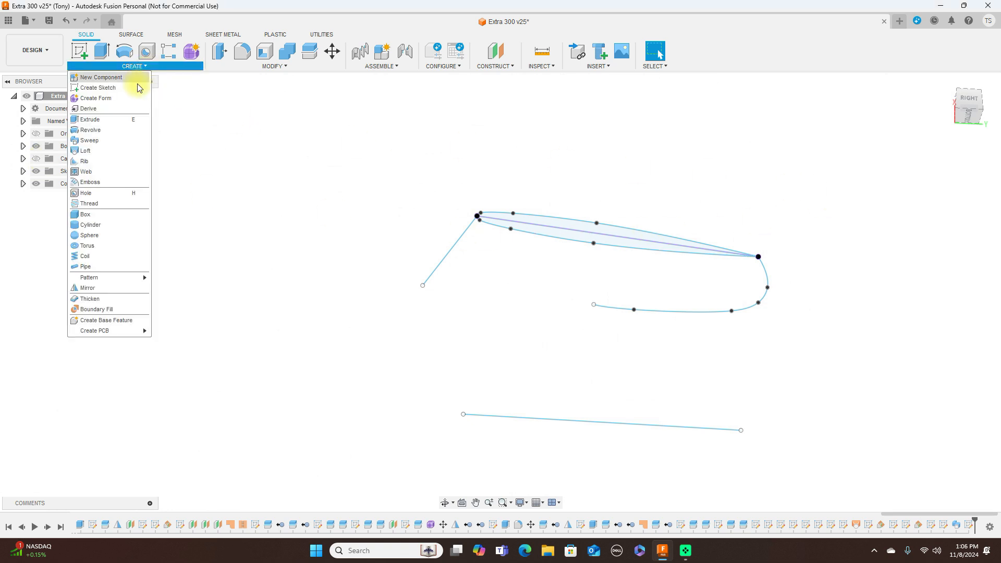
click(119, 142)
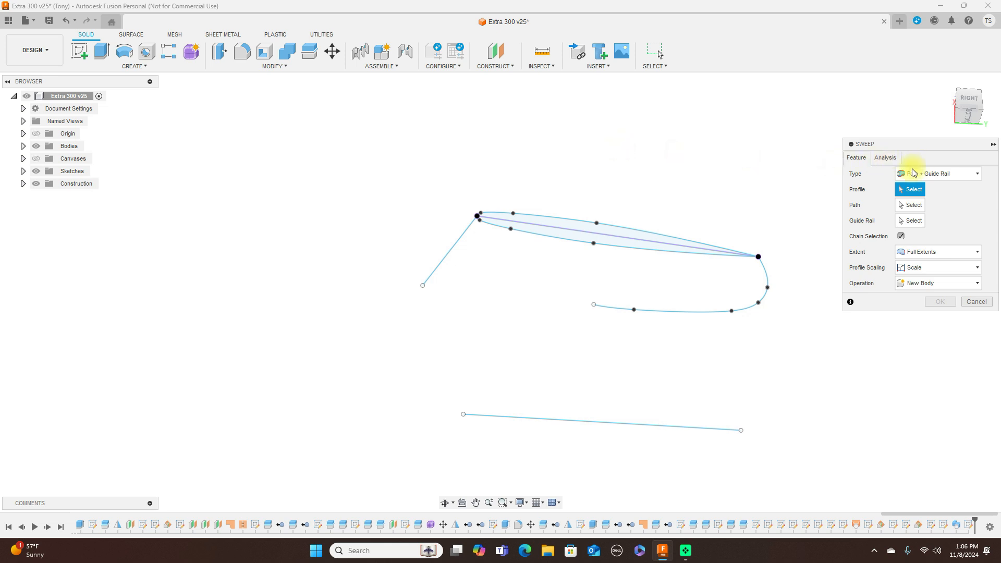
scroll(644, 161, up, 1)
click(544, 230)
click(536, 238)
click(902, 209)
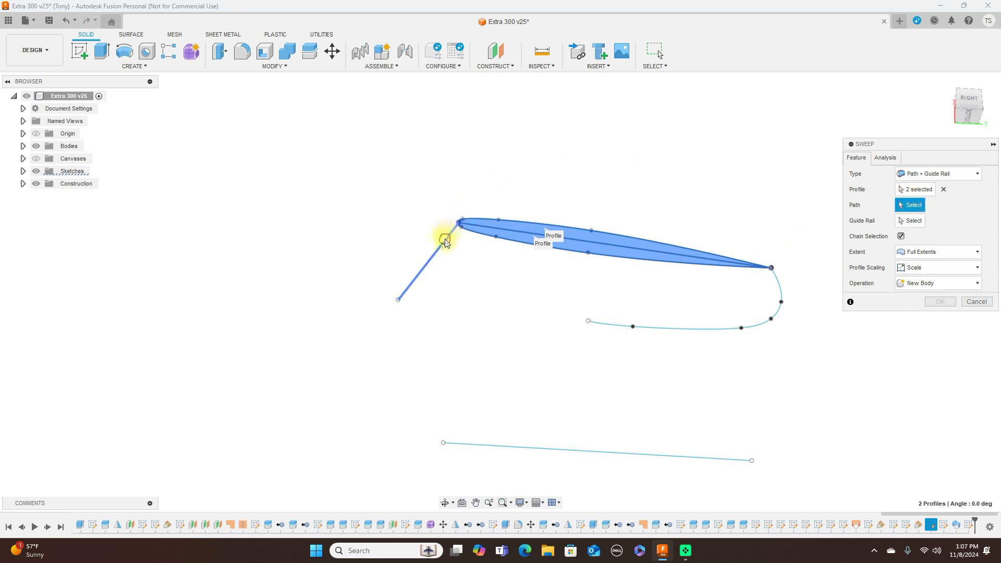
click(445, 241)
click(902, 221)
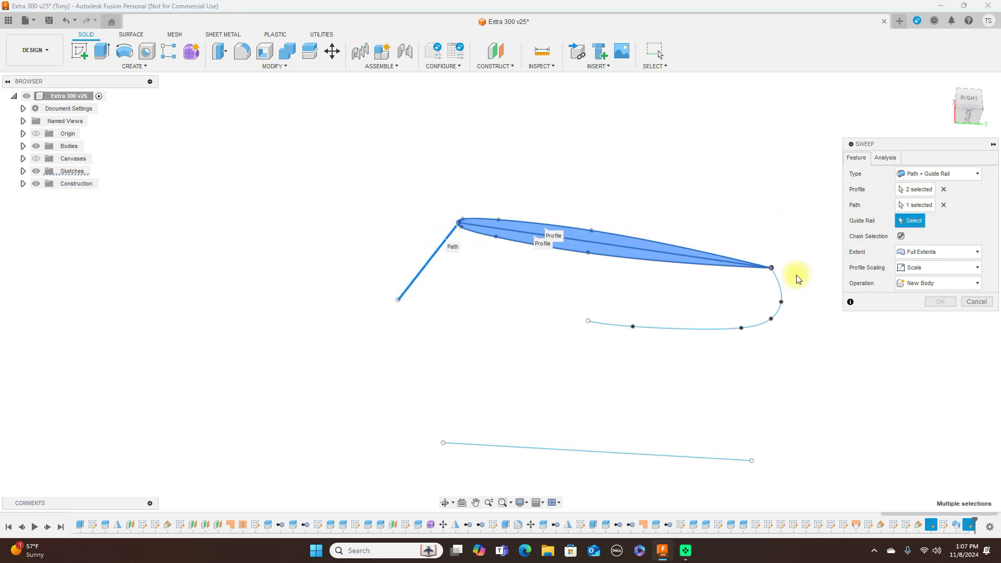
click(779, 282)
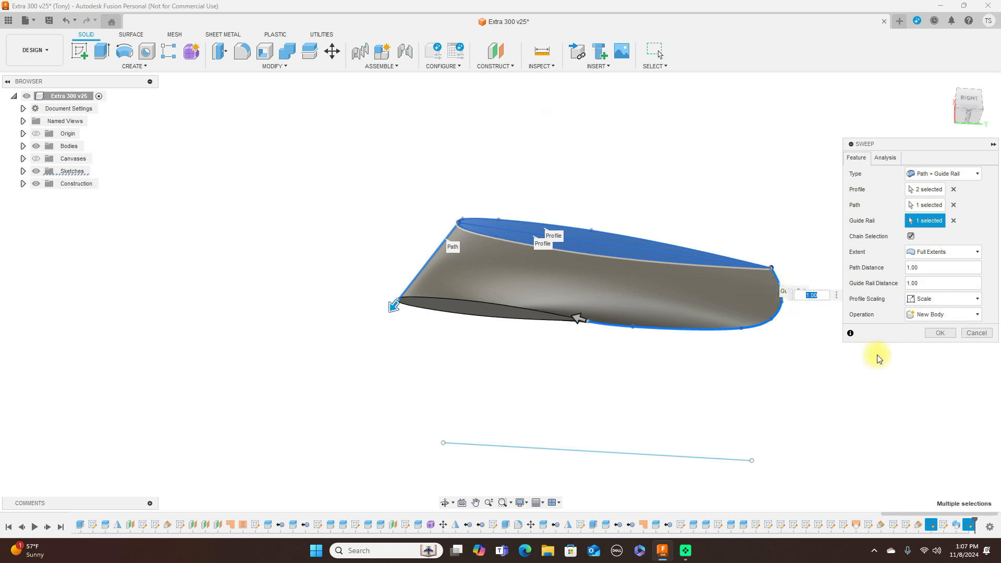
click(937, 333)
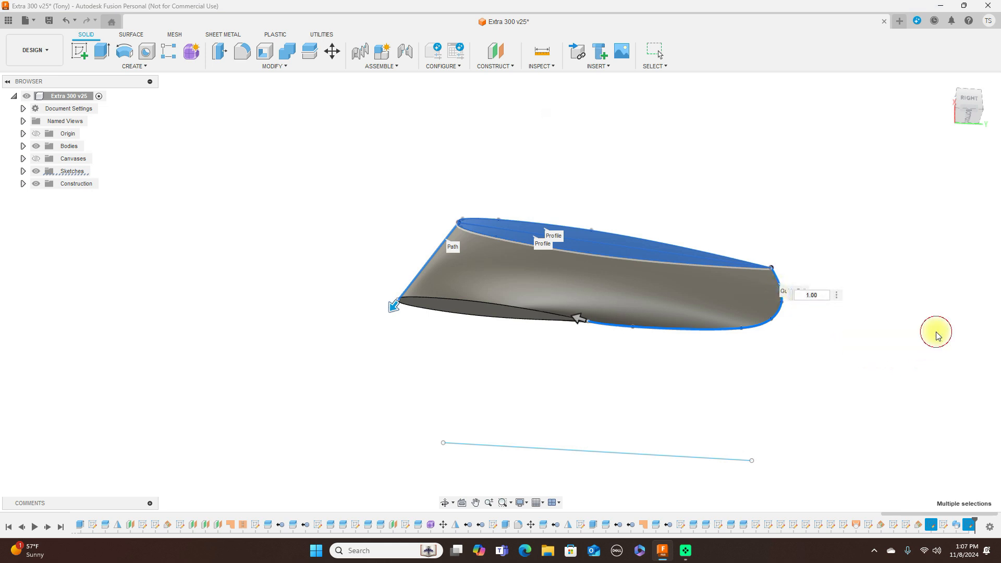
Show the fin, Body53, and the fuselage, Body52 (1), together with the lower rudder body in the right view
click(969, 104)
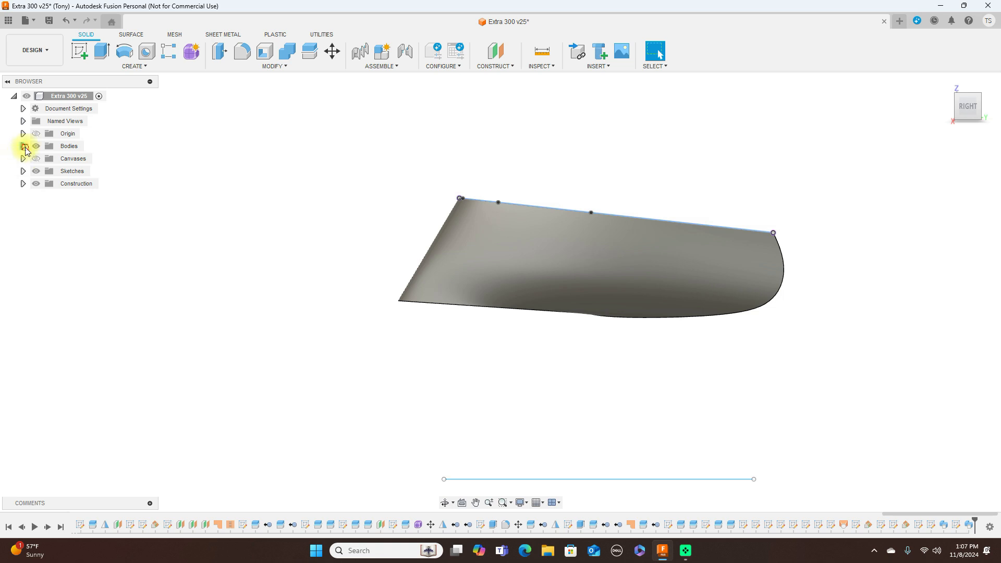
click(24, 146)
scroll(94, 264, down, 5)
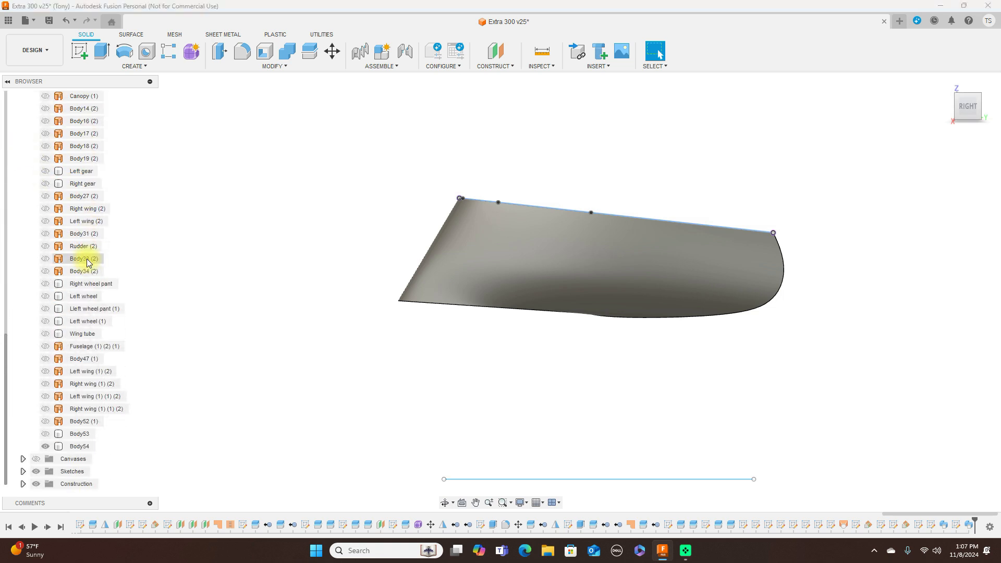
click(46, 434)
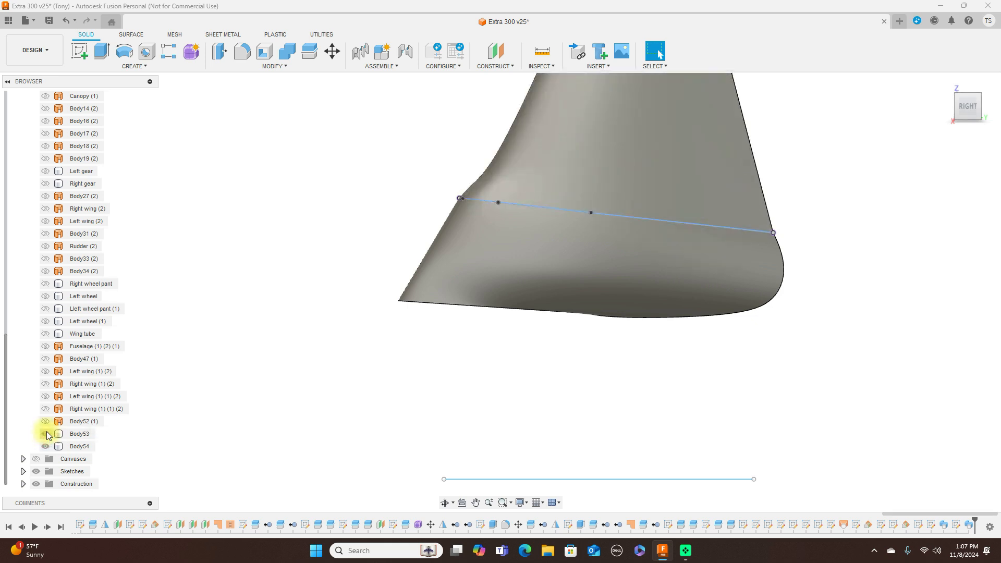
click(45, 421)
scroll(611, 415, down, 6)
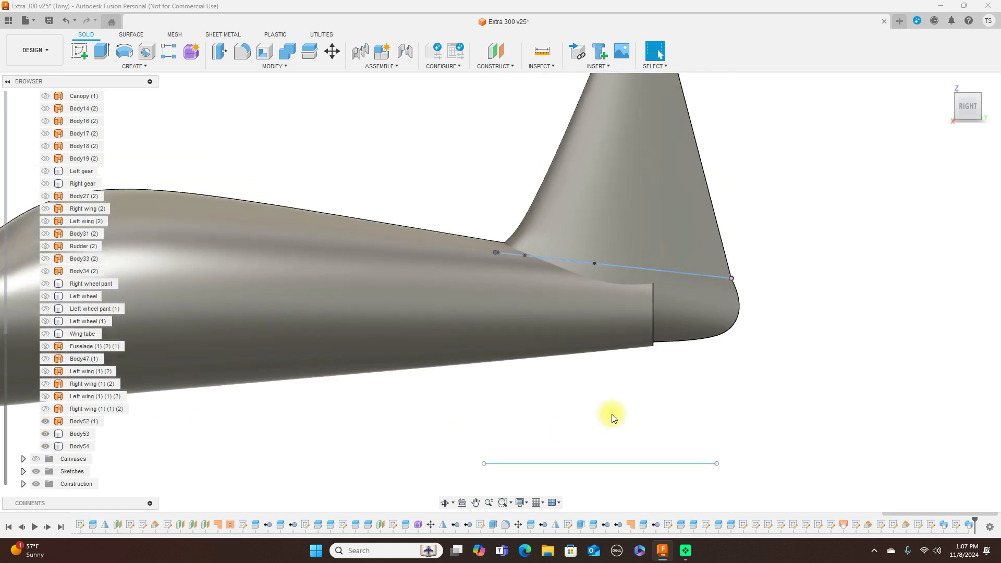
middle_drag(284, 148, 476, 116)
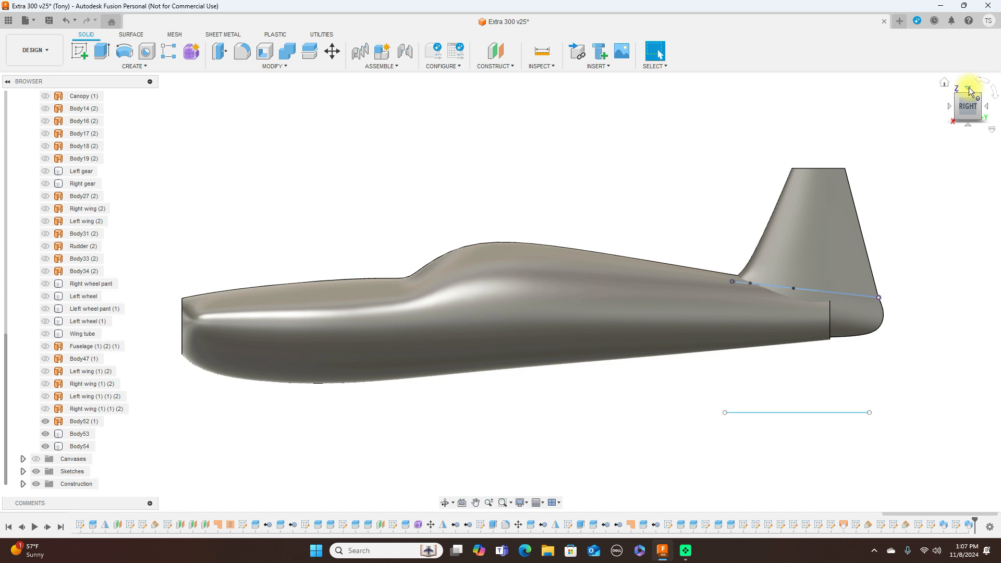
Hide all sketches and check the lower rudder's fit on the fuselage from the top, right and back views
click(970, 90)
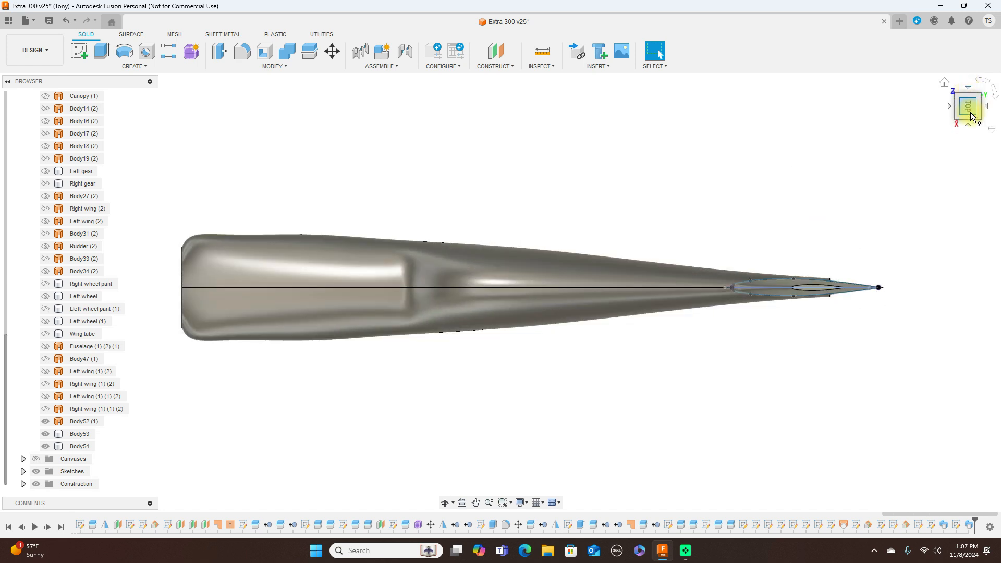
click(967, 127)
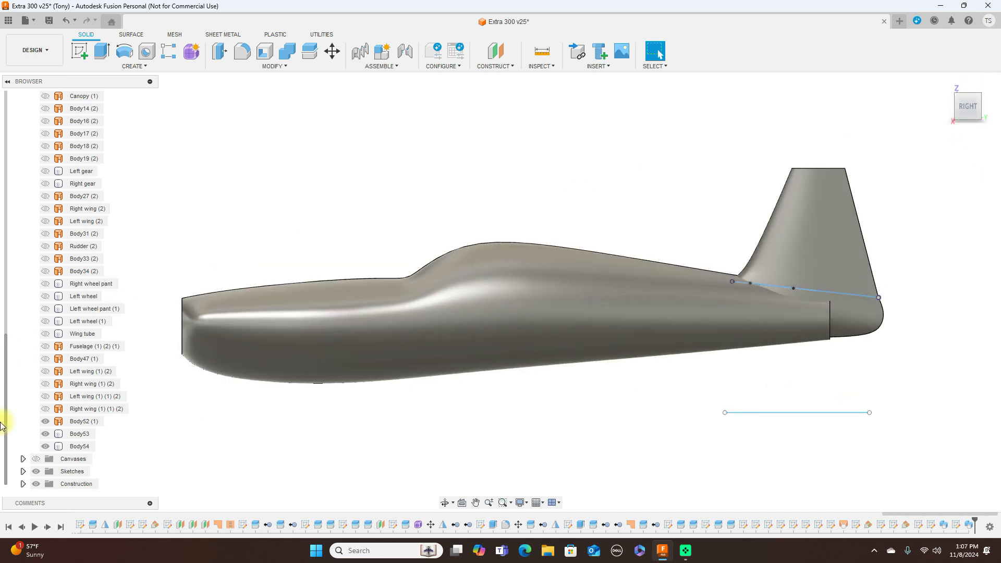
click(35, 471)
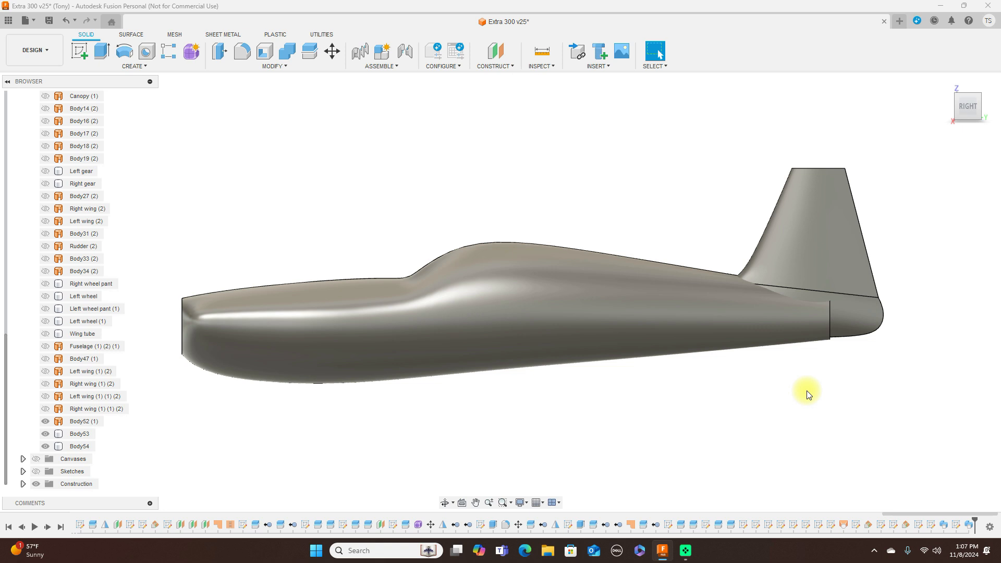
click(984, 108)
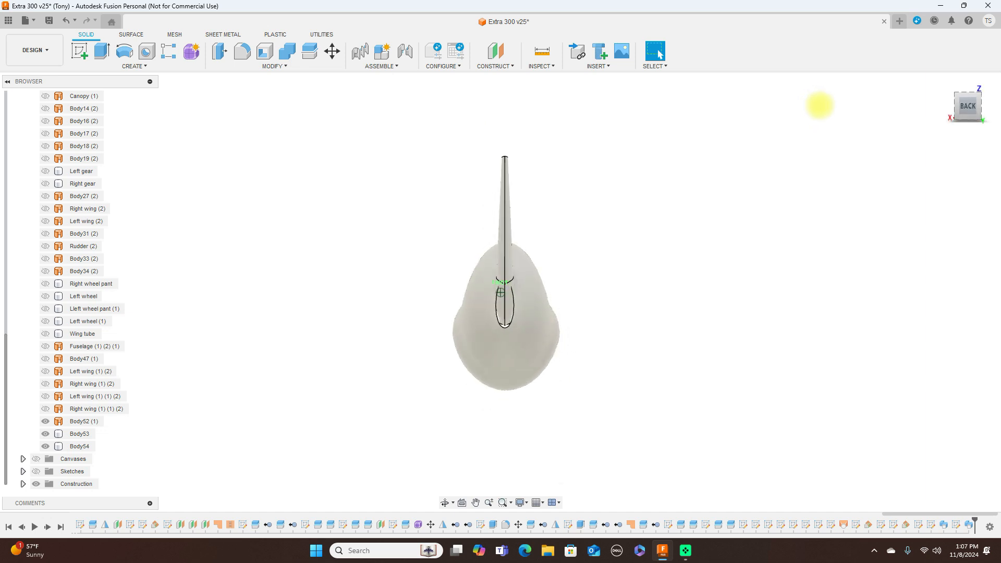
Turn sketch visibility back on and show Sketch71 and Sketch72 on the fin and lower rudder
shift+middle_drag(821, 105, 871, 112)
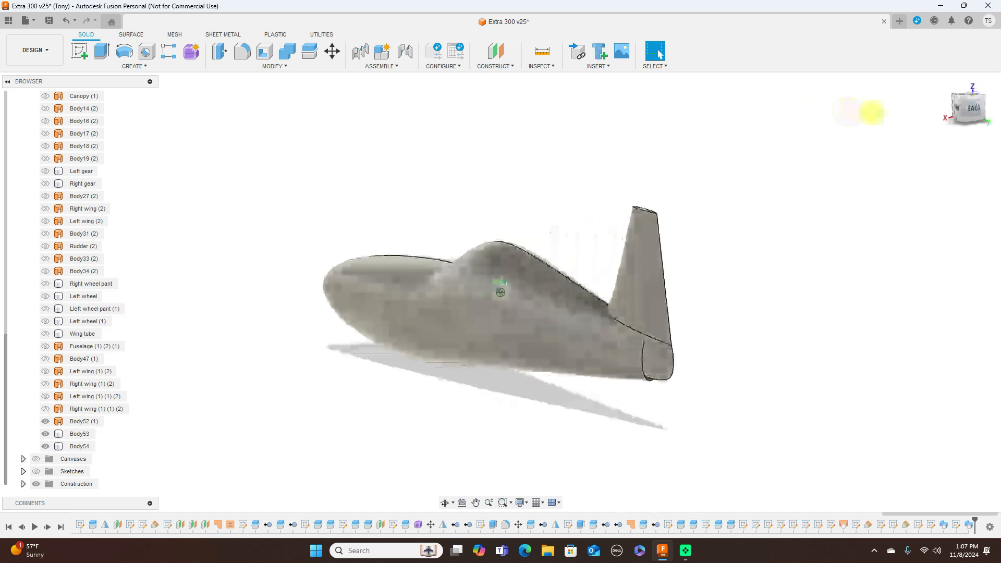
click(969, 108)
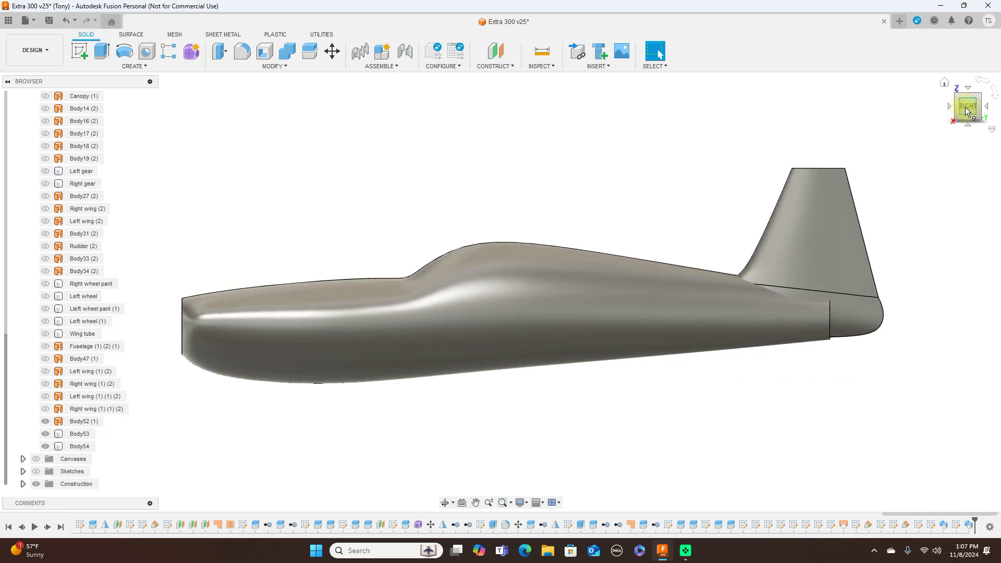
scroll(656, 183, down, 3)
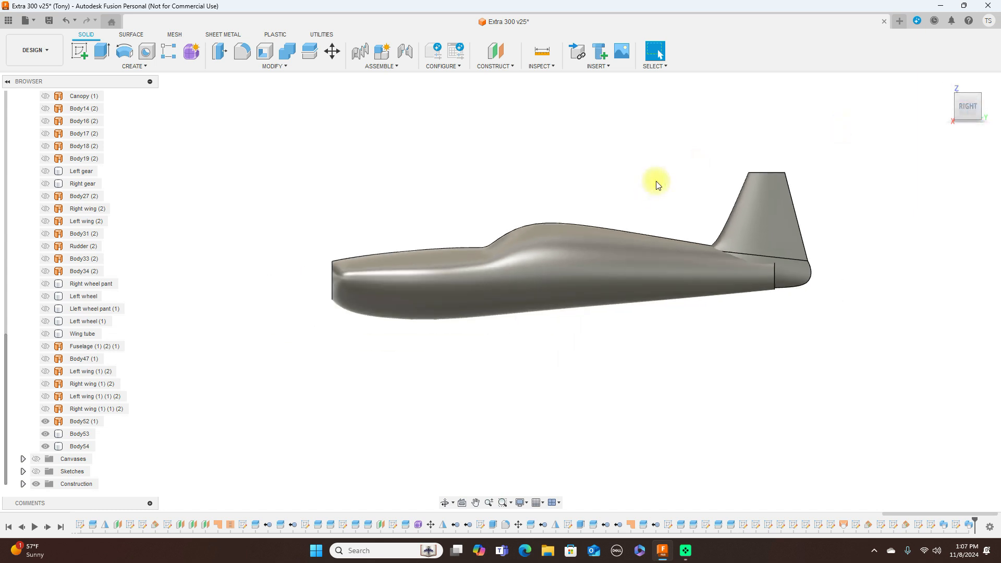
click(978, 111)
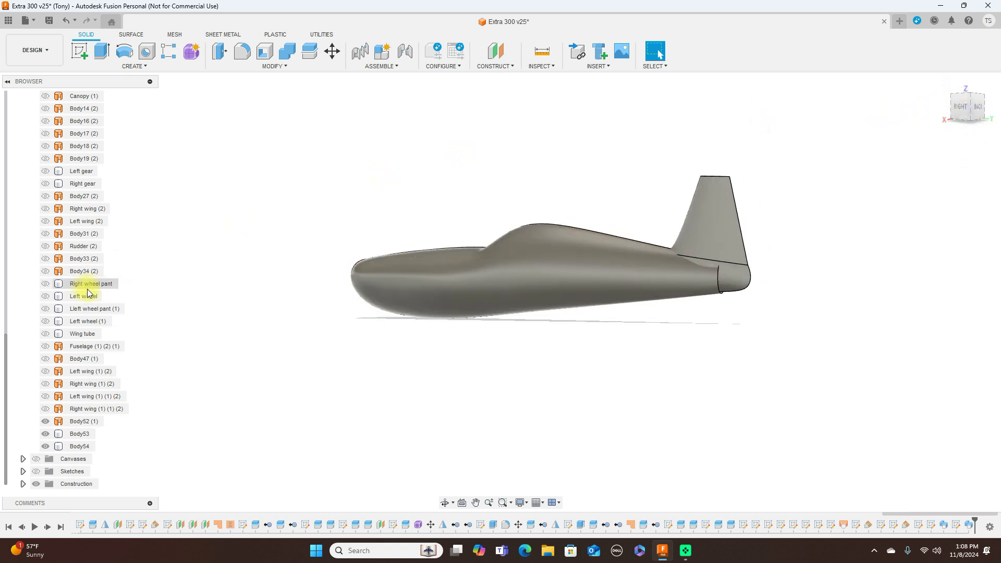
click(39, 471)
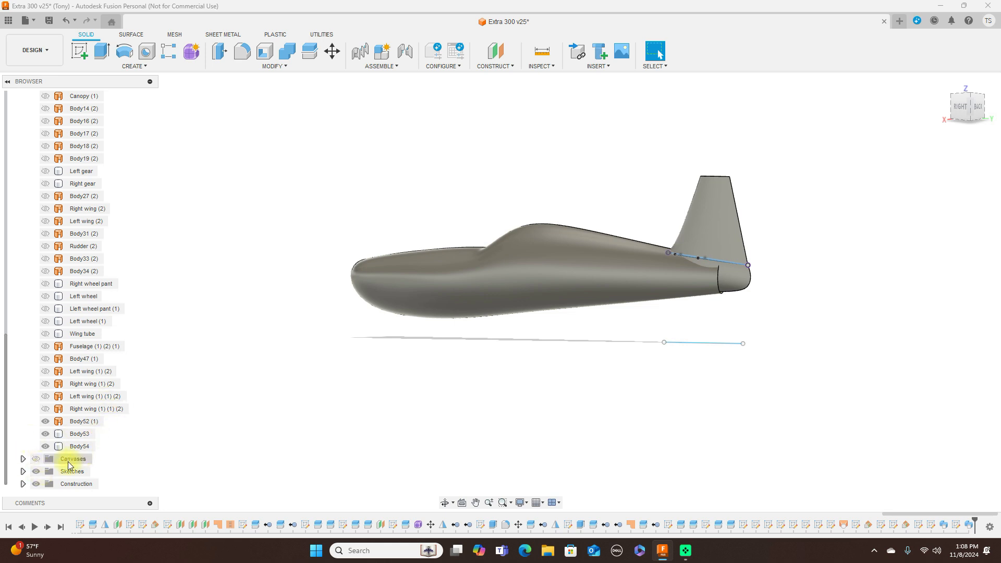
click(23, 471)
scroll(55, 429, down, 5)
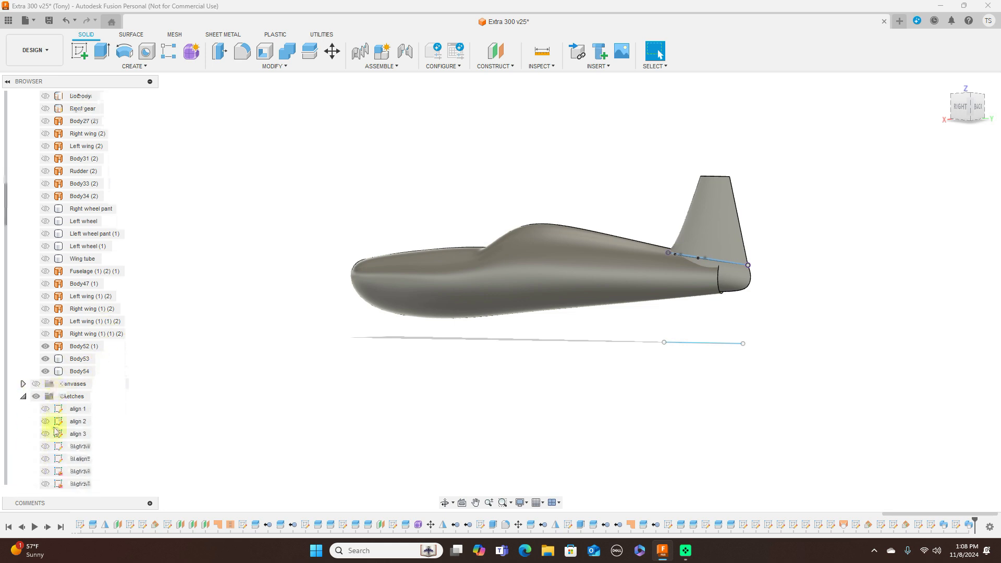
scroll(57, 428, down, 7)
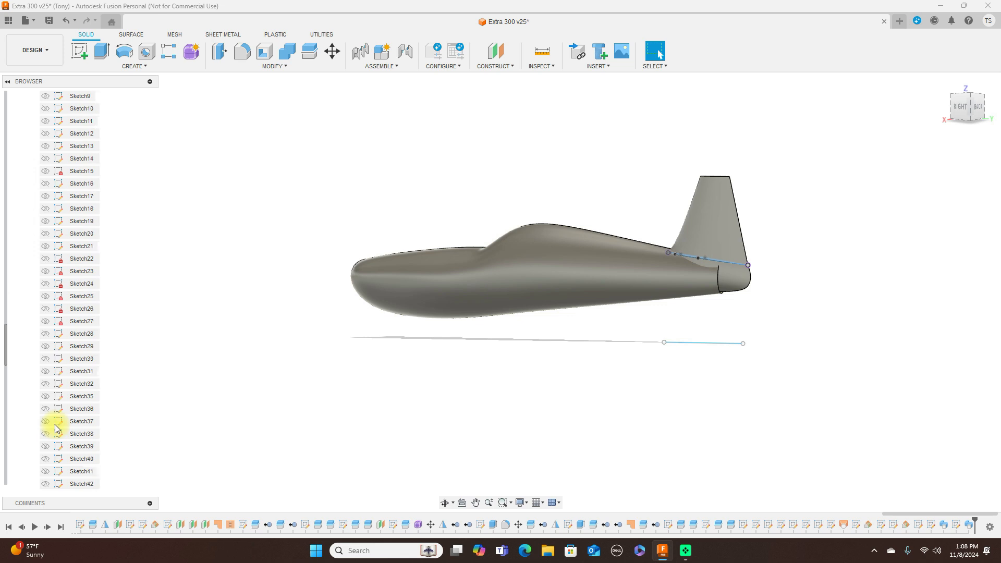
scroll(57, 428, down, 1)
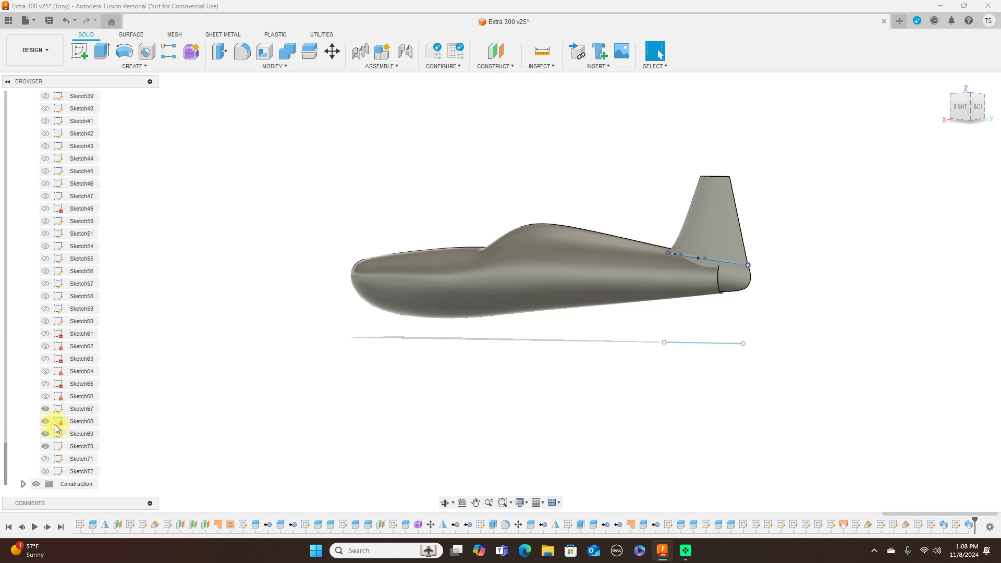
click(45, 458)
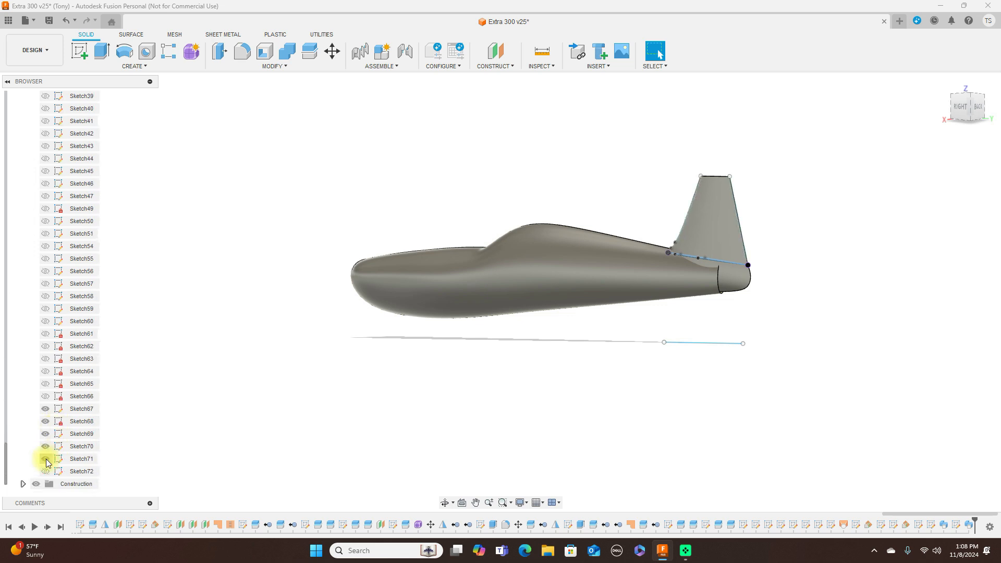
click(46, 472)
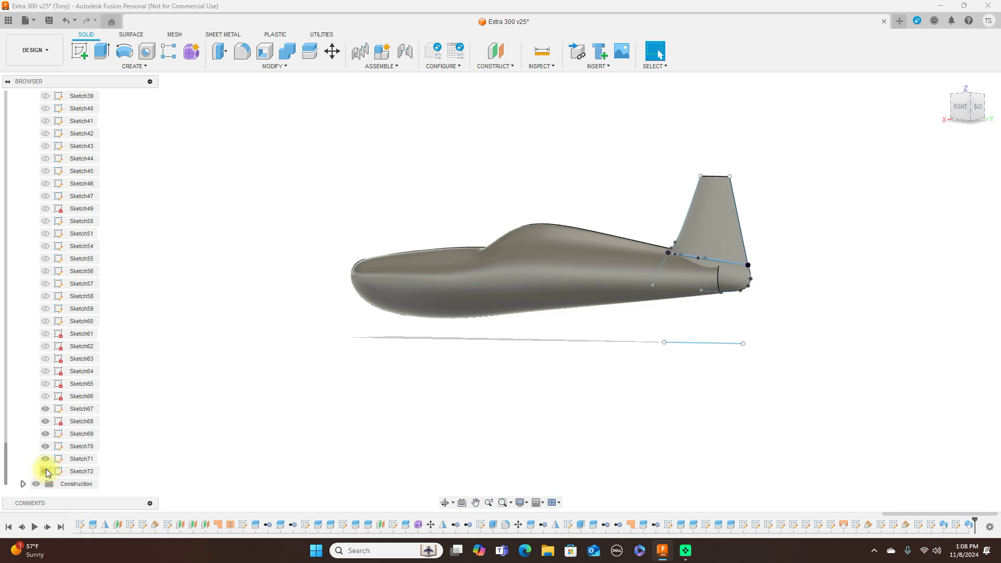
Show the fuselage's cross-section and outline sketches, Sketch59 through Sketch66
click(45, 397)
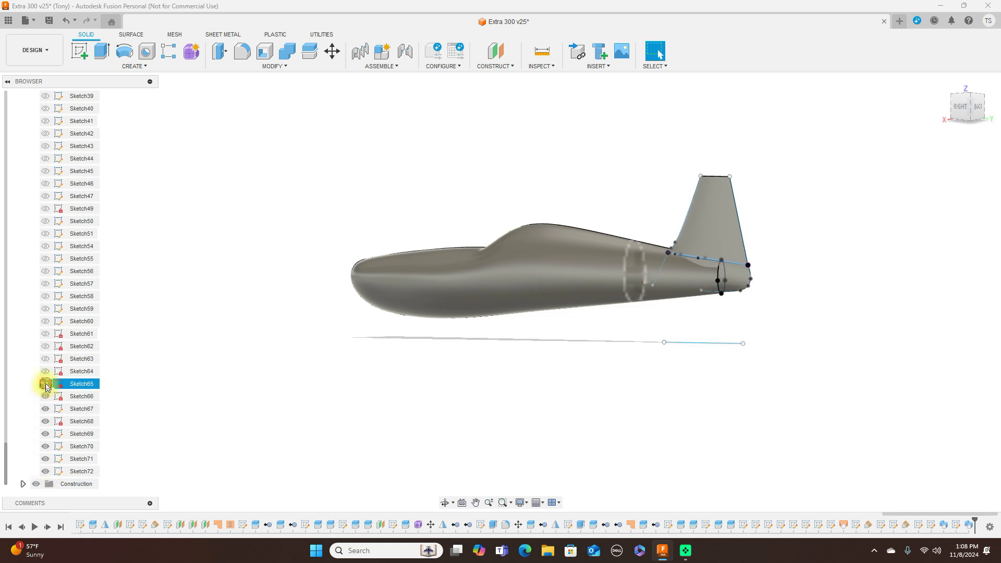
click(46, 384)
click(45, 371)
click(45, 359)
click(45, 334)
click(45, 322)
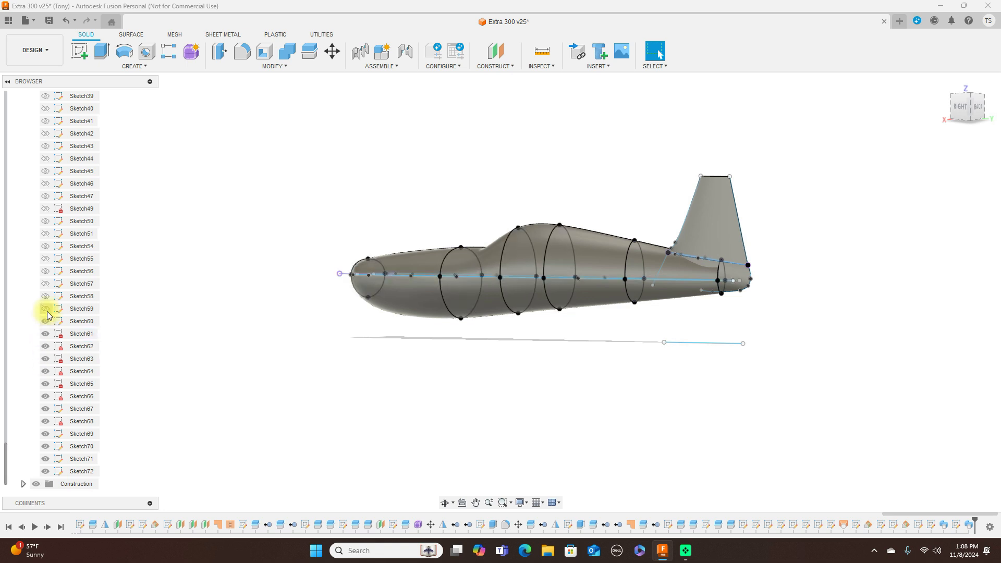
click(46, 308)
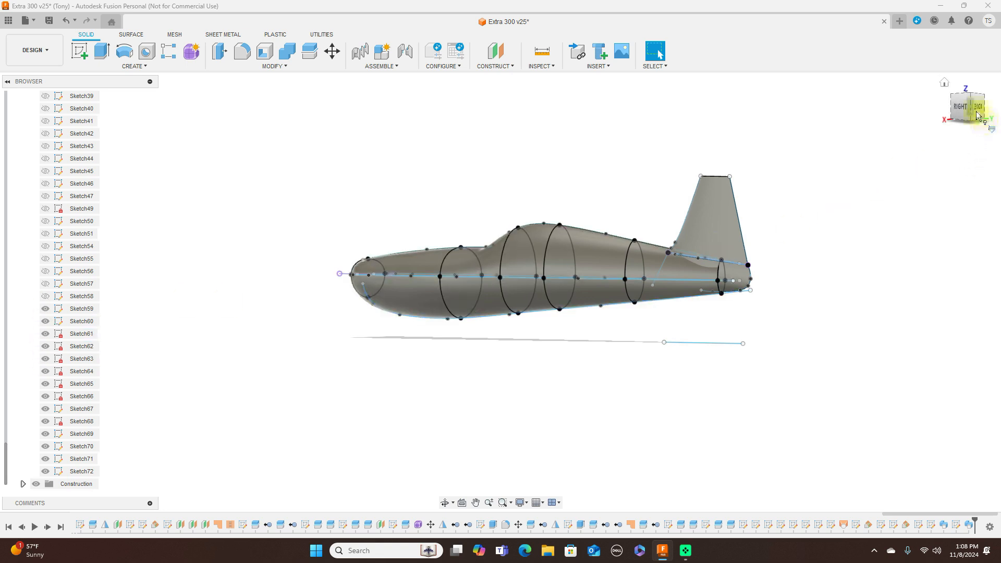
Move the rear point of Sketch60's side curve inward to about X 0.878, Y 134.576 to narrow the fuselage's tail section
drag(975, 110, 901, 115)
scroll(623, 284, up, 5)
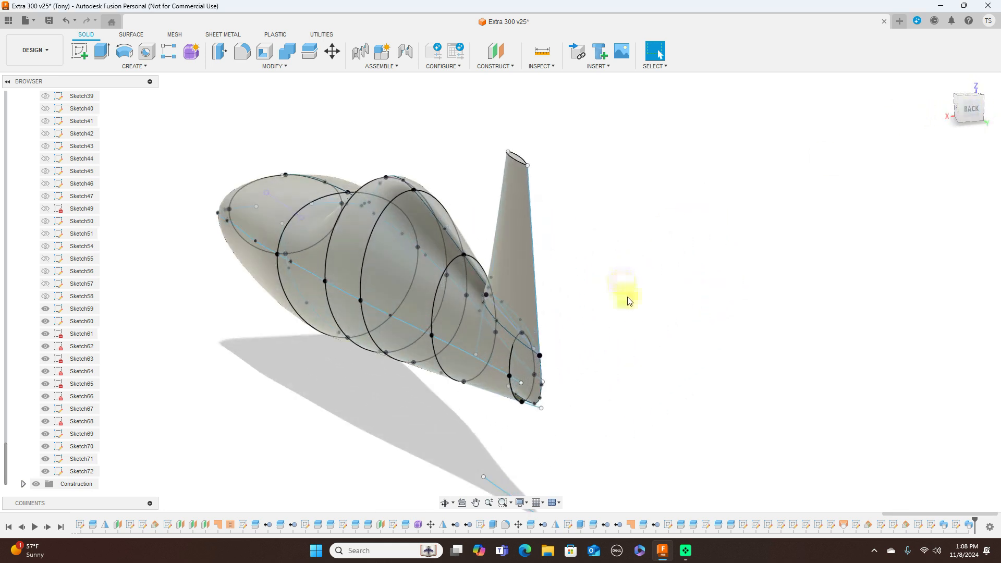
scroll(672, 219, up, 4)
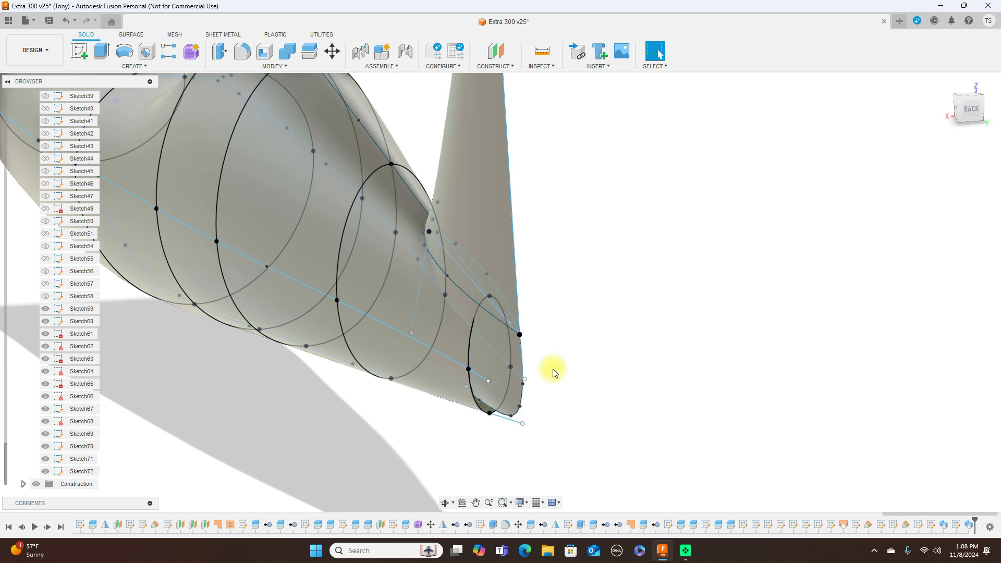
click(490, 383)
right_click(491, 380)
click(667, 387)
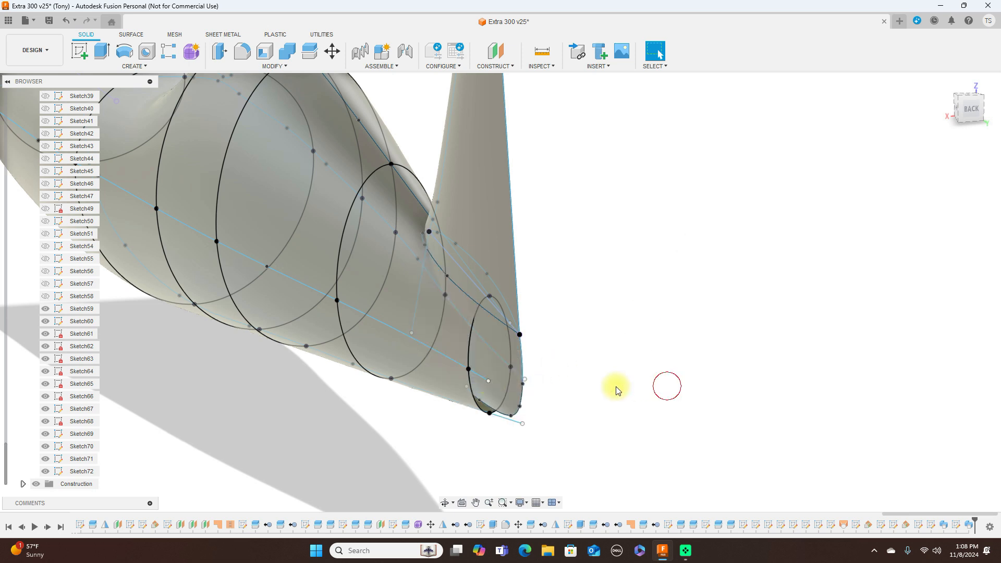
click(491, 382)
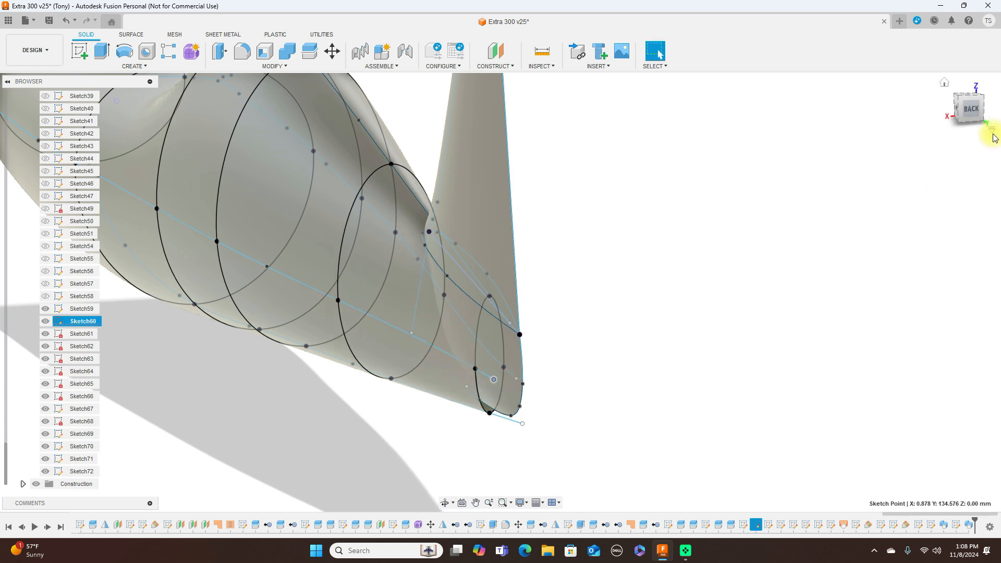
Check the tail from the back and right, and move Sketch60's rear curve point to about X 2.926, Y 137.298 to widen the tail section
click(970, 111)
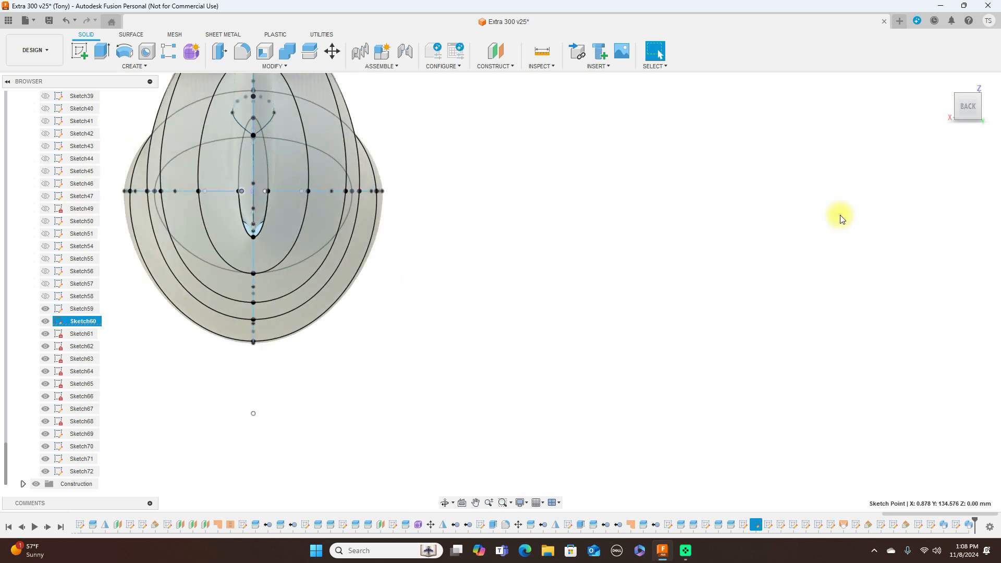
click(947, 106)
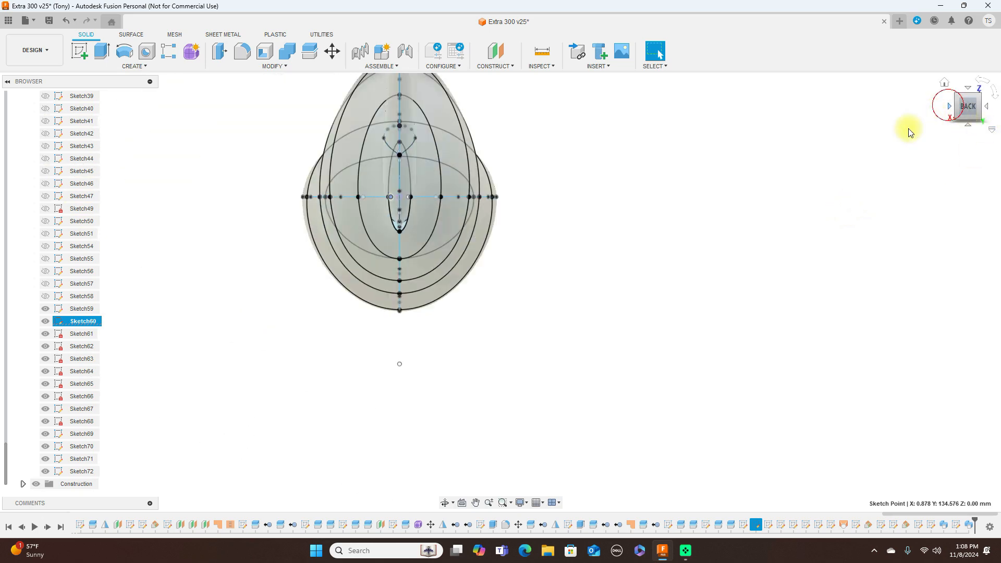
scroll(749, 312, down, 3)
middle_drag(718, 345, 543, 355)
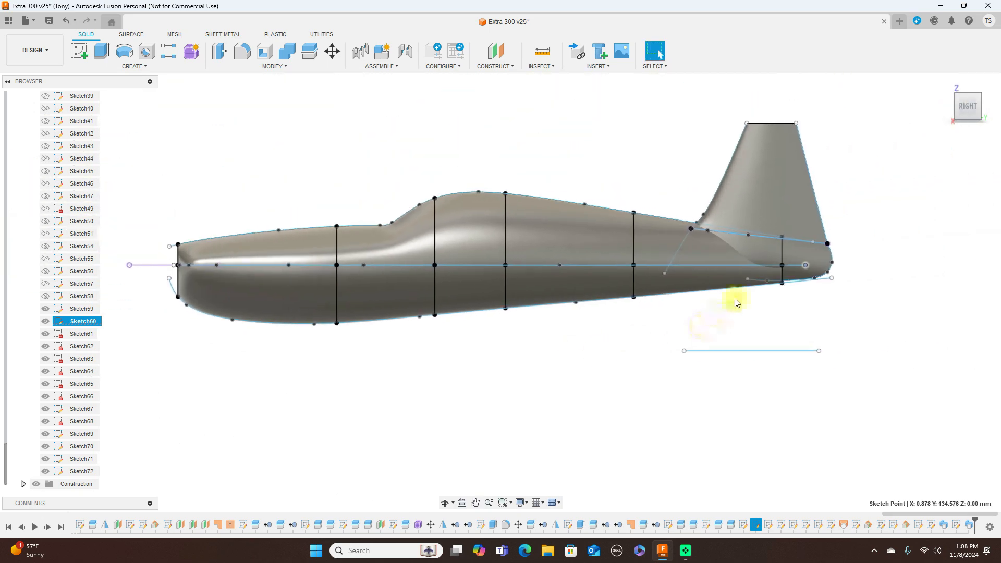
scroll(908, 275, up, 2)
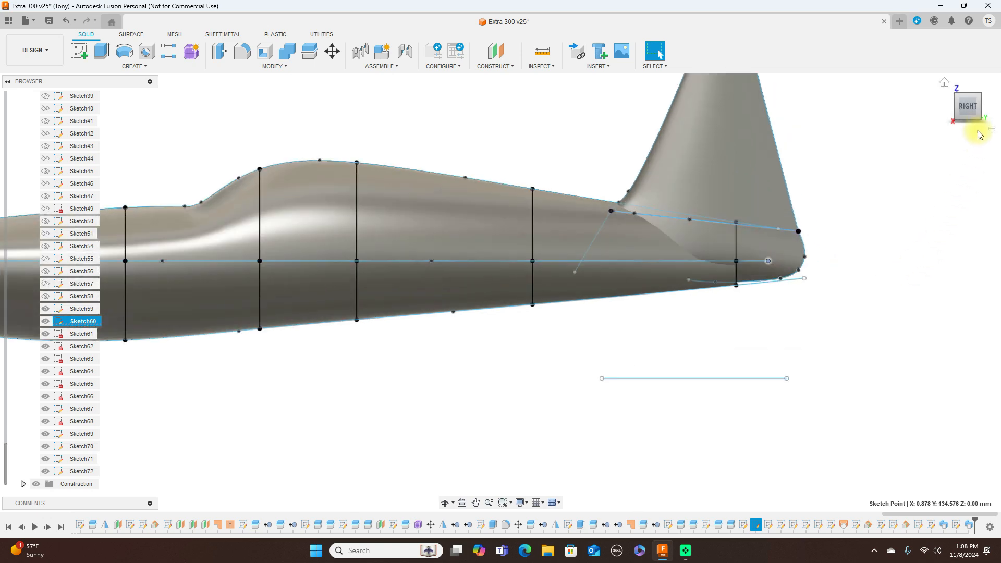
click(983, 113)
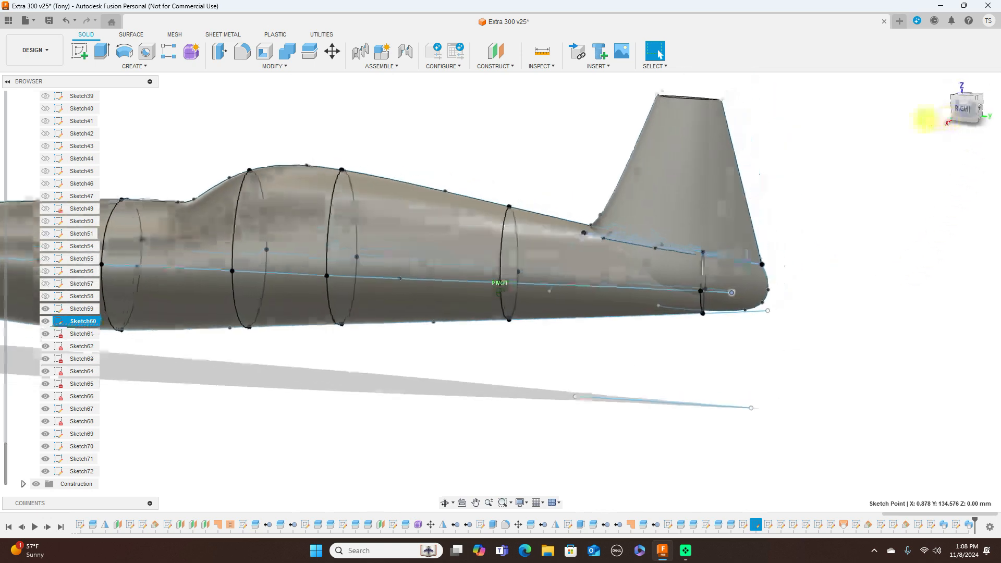
scroll(435, 366, up, 2)
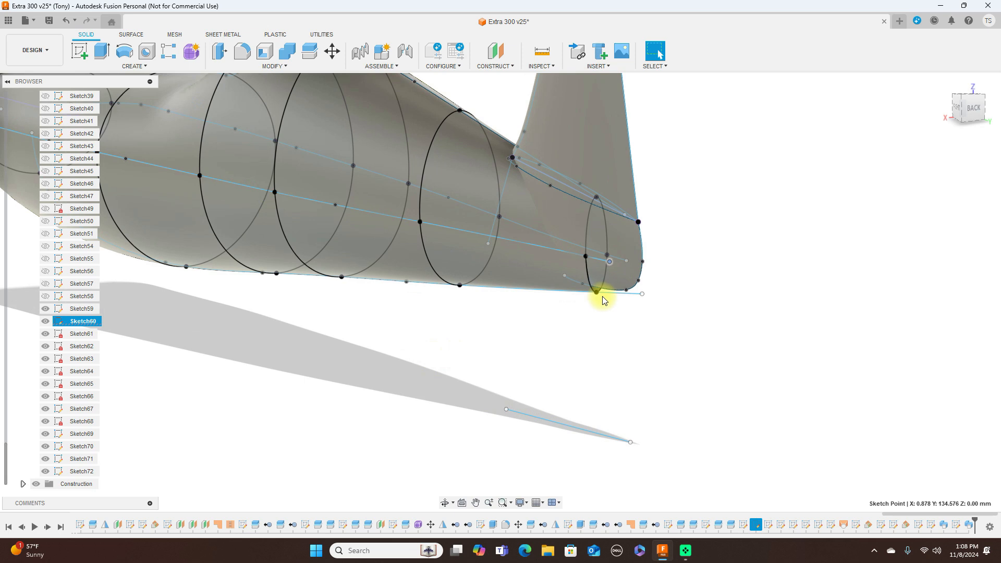
click(695, 272)
click(607, 263)
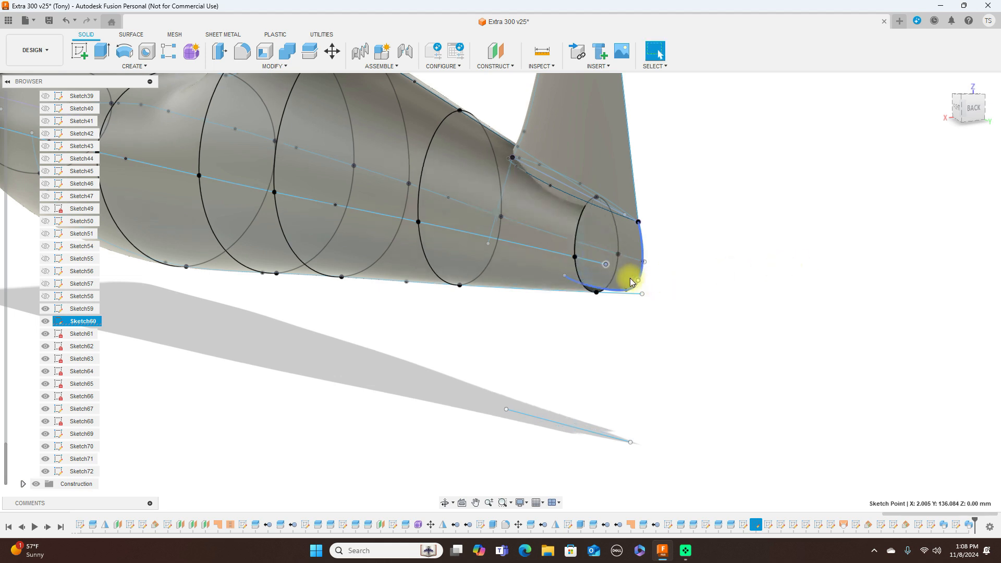
drag(605, 268, 604, 271)
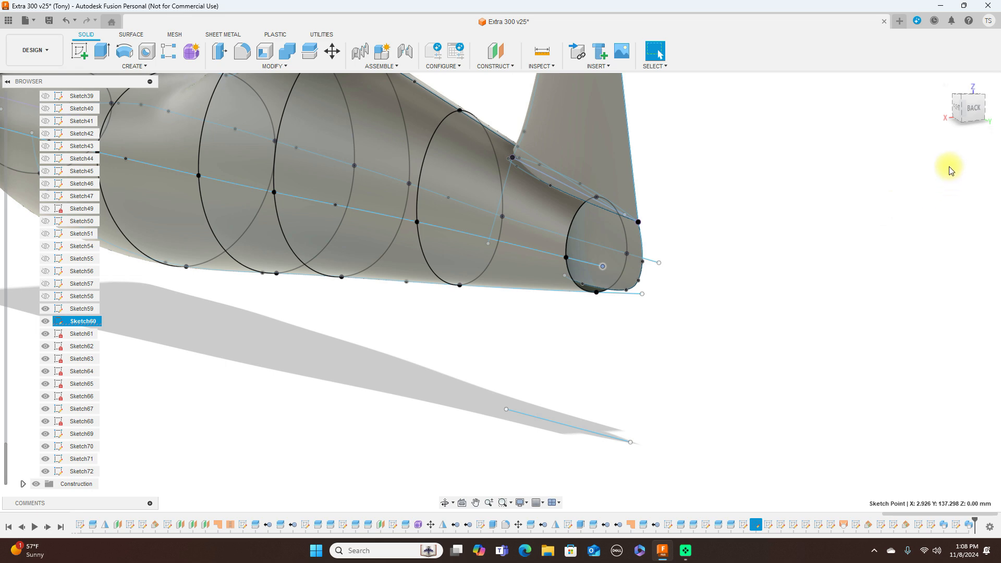
Return to the right view and hide all sketches so only the fuselage and tail bodies show
click(957, 111)
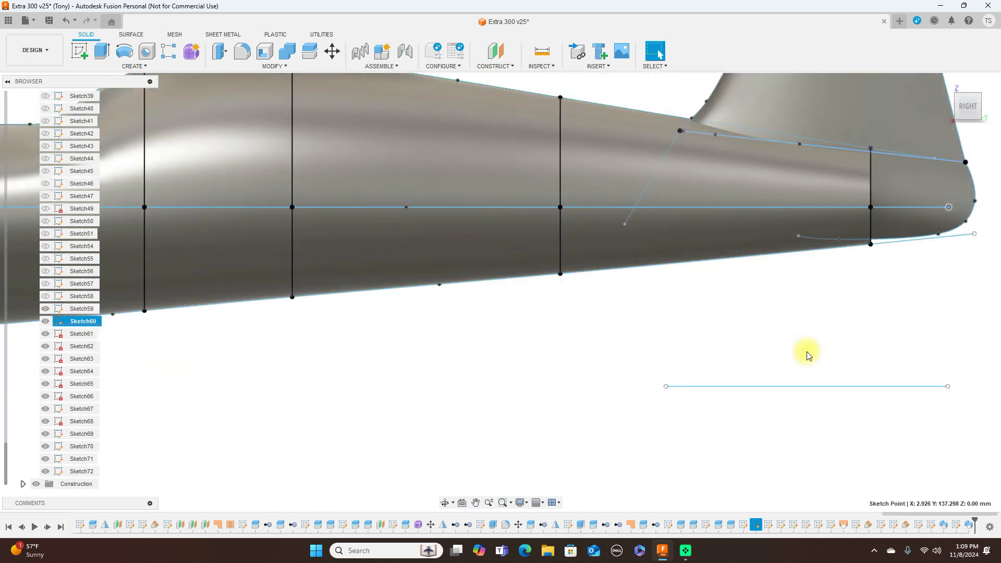
scroll(817, 353, down, 3)
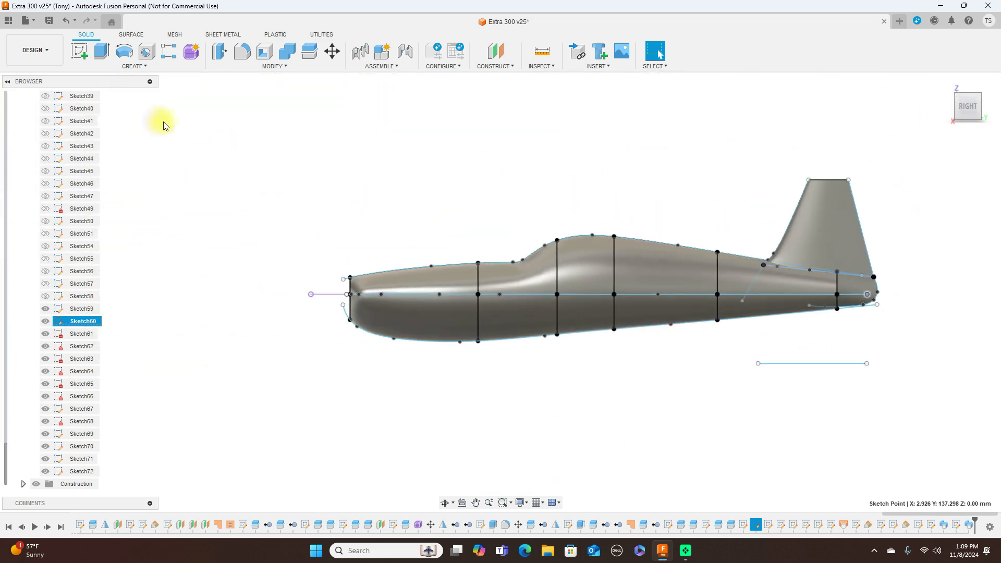
scroll(81, 195, up, 8)
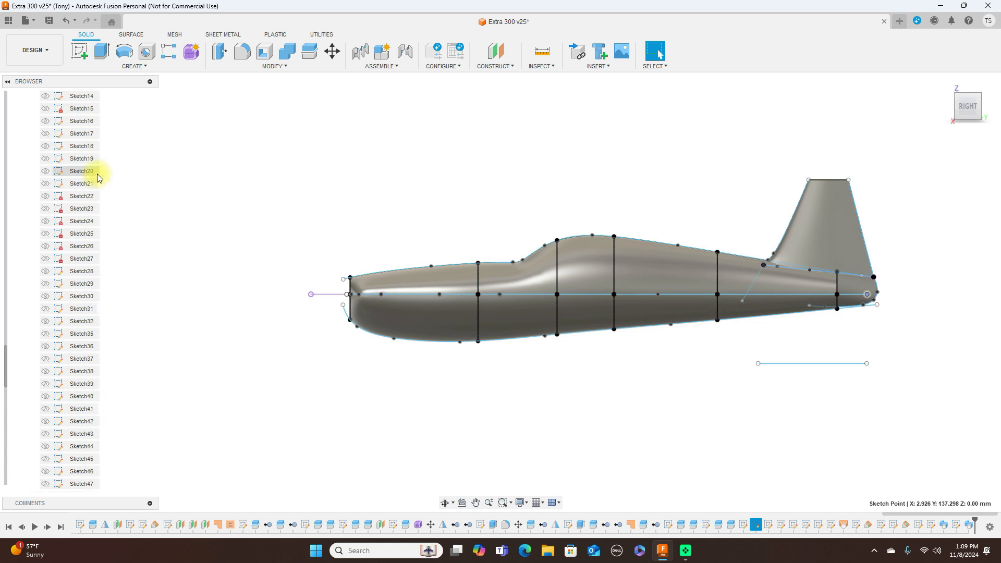
scroll(101, 178, up, 4)
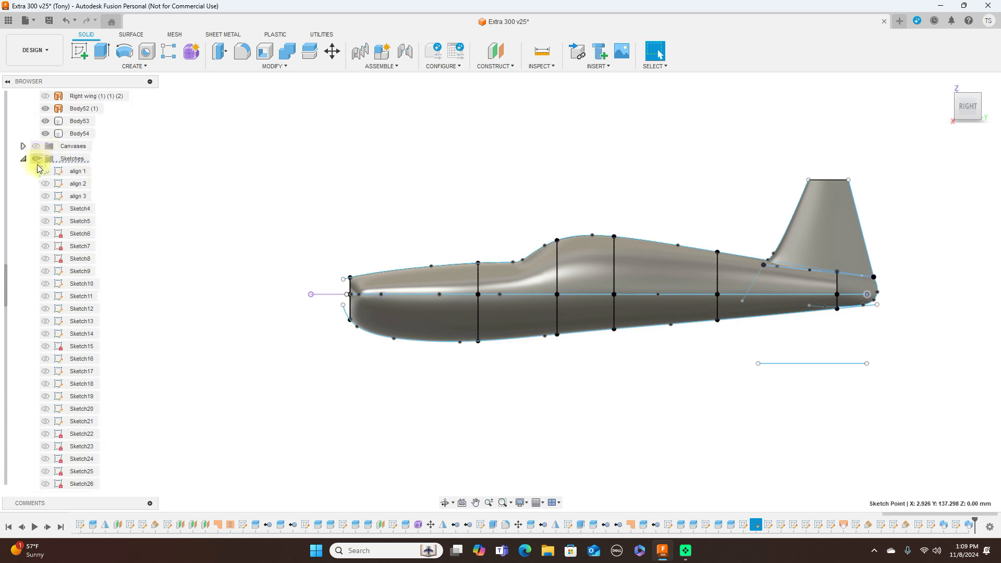
click(36, 159)
scroll(757, 338, up, 1)
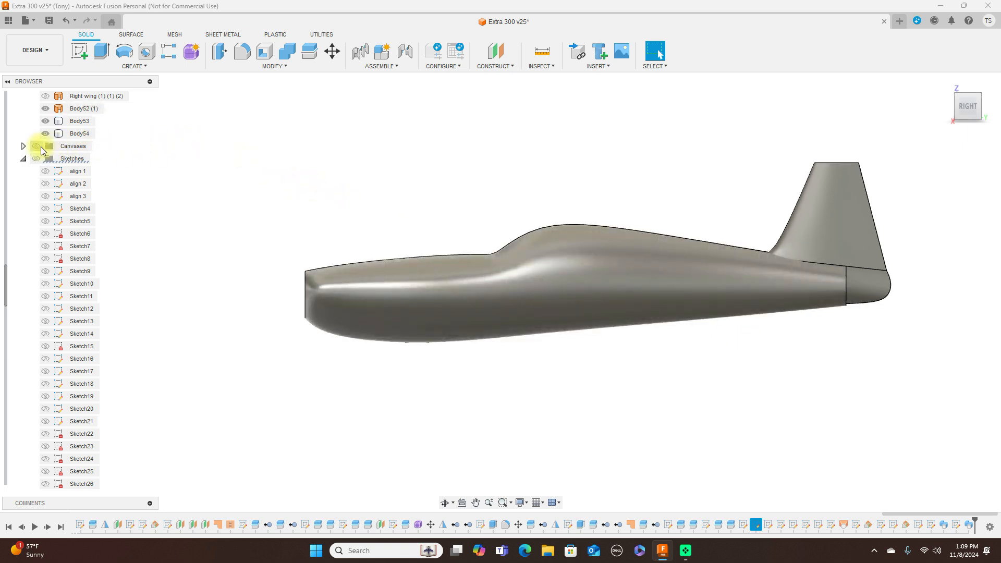
Show the reference canvases and hide all bodies, with the side-view drawing in view
click(36, 149)
scroll(585, 331, up, 3)
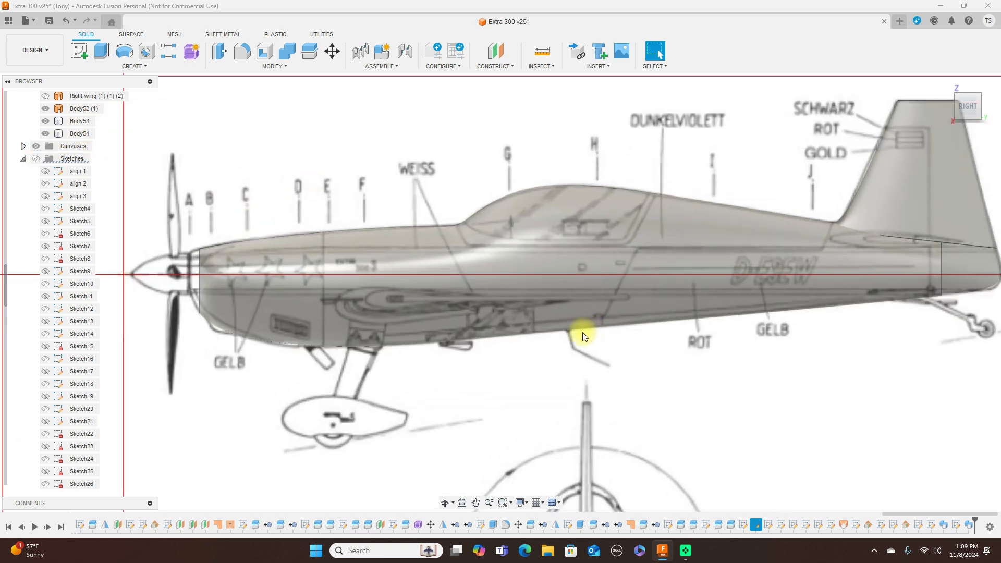
scroll(95, 172, up, 6)
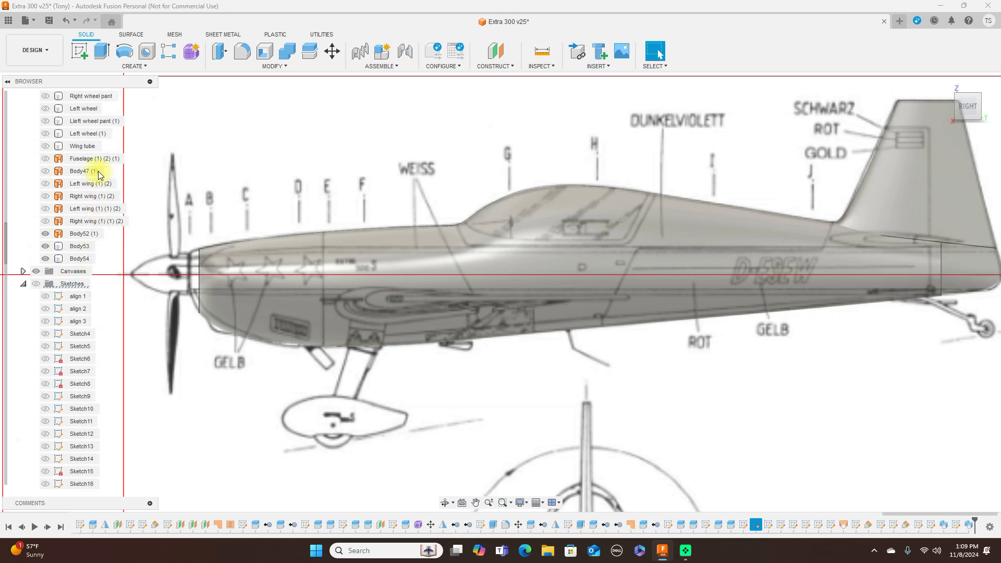
scroll(99, 170, up, 8)
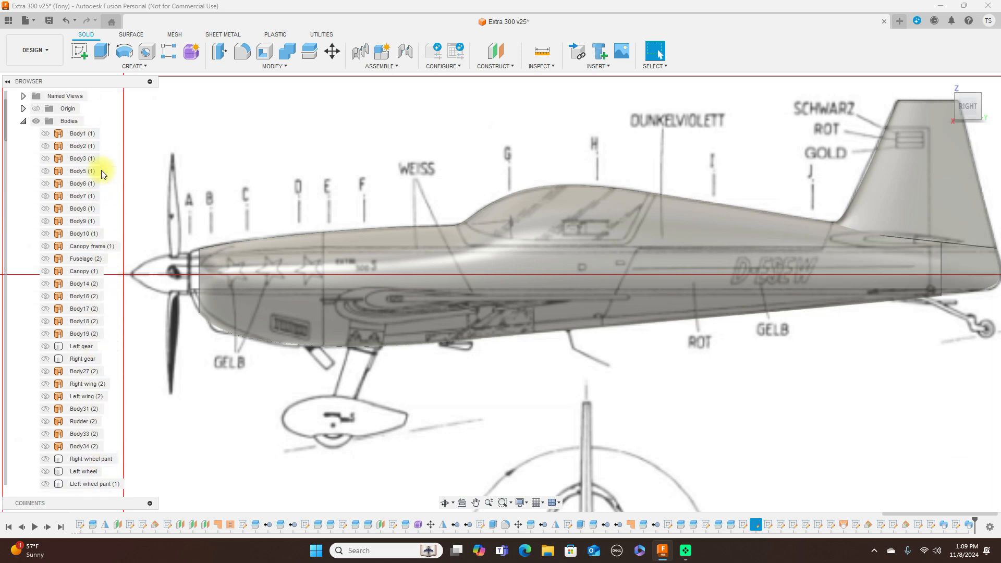
click(36, 147)
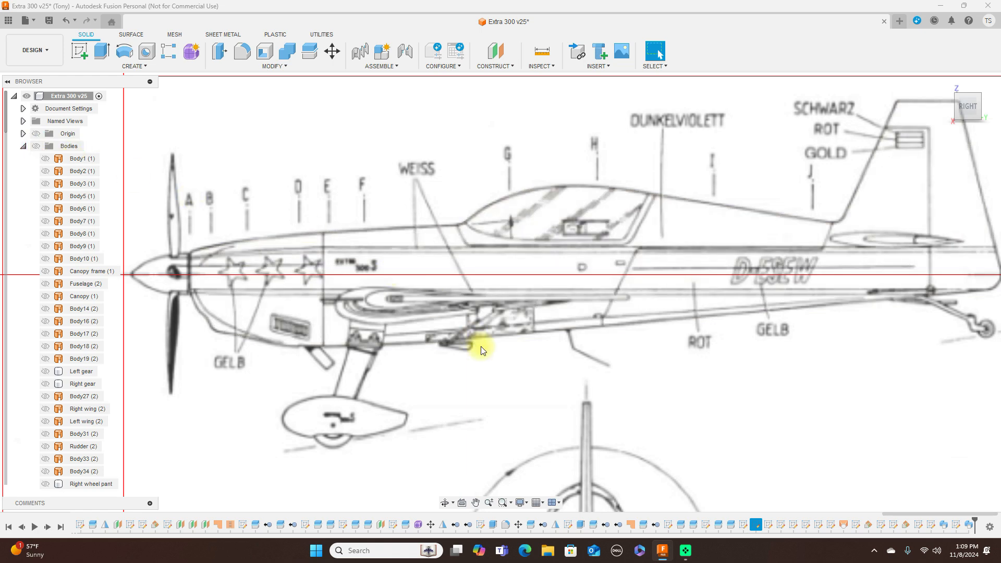
scroll(482, 352, down, 2)
scroll(558, 389, up, 1)
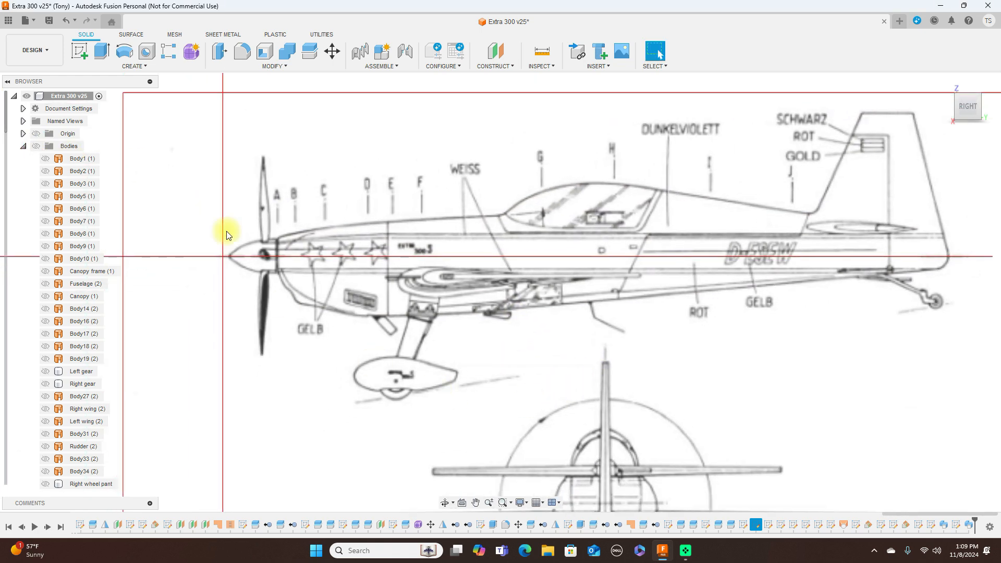
click(80, 52)
click(438, 139)
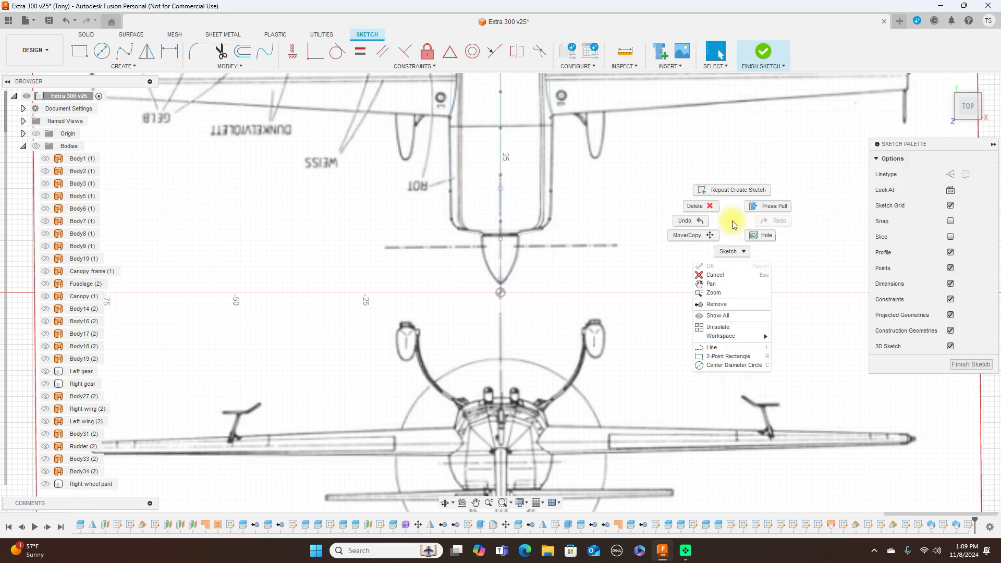
click(694, 220)
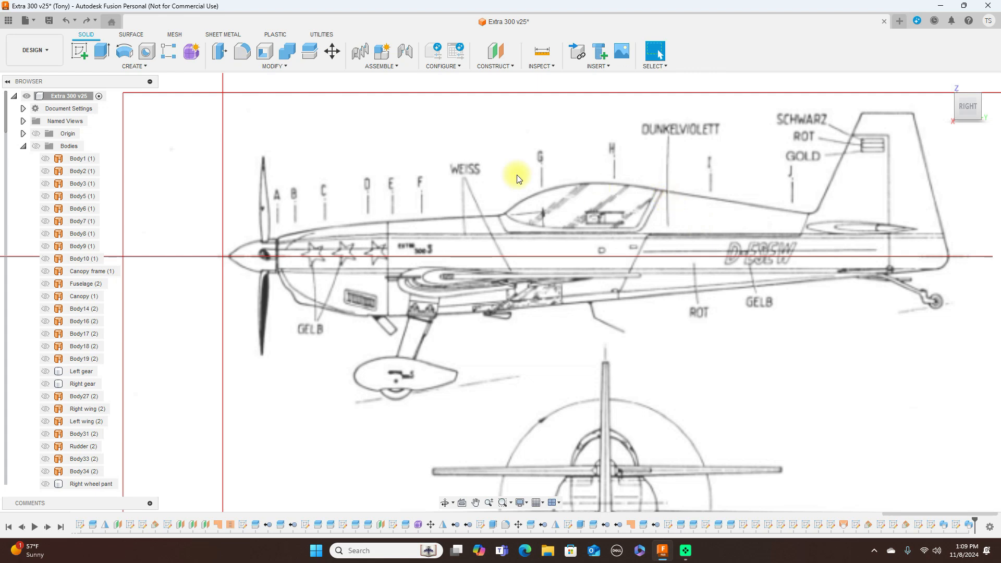
Start a sketch on the side-view canvas plane and draw a vertical line along the rear edge of the cowling, extending above and below the fuselage
click(85, 52)
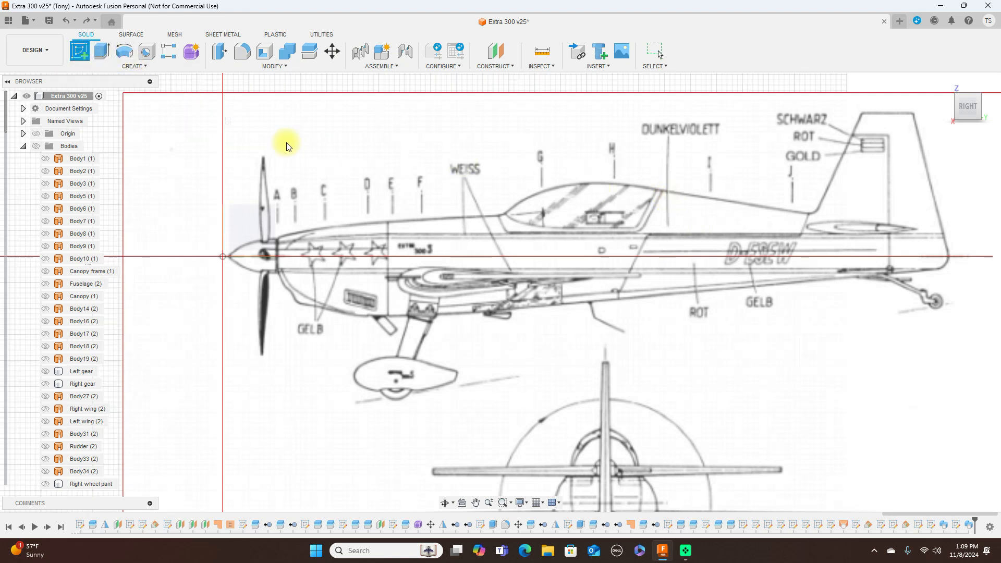
click(547, 207)
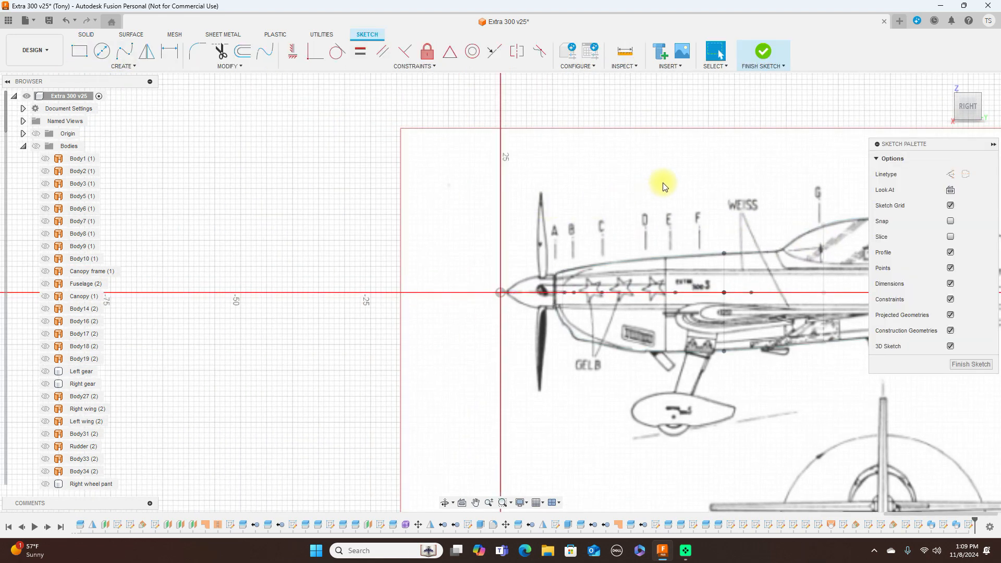
middle_drag(691, 179, 471, 149)
scroll(472, 151, up, 1)
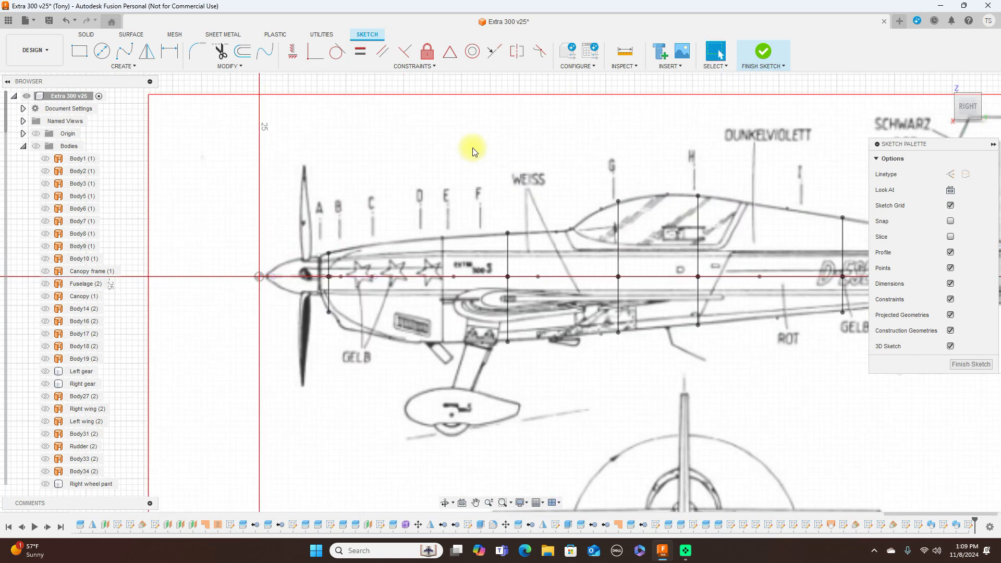
scroll(473, 152, up, 1)
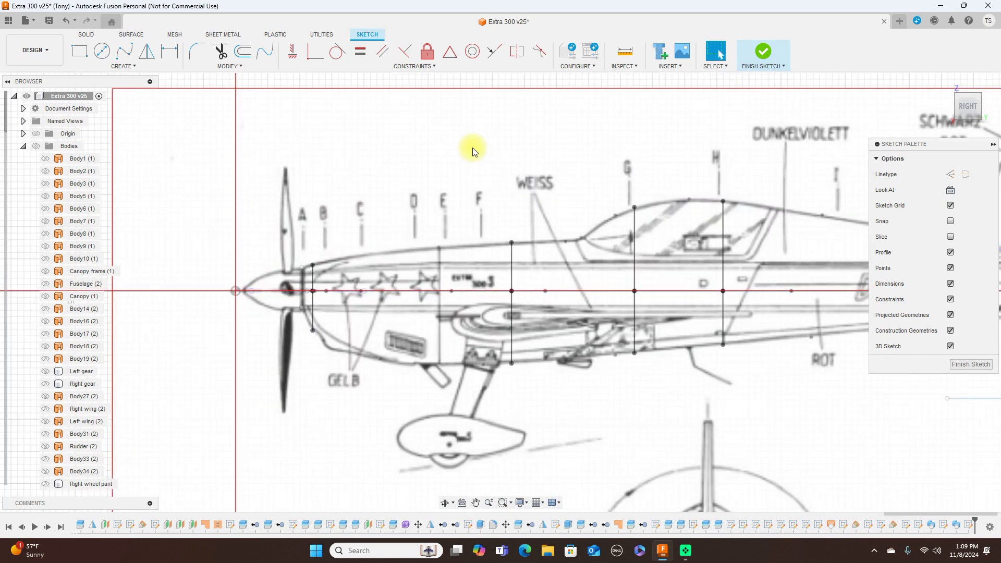
key(a)
click(439, 236)
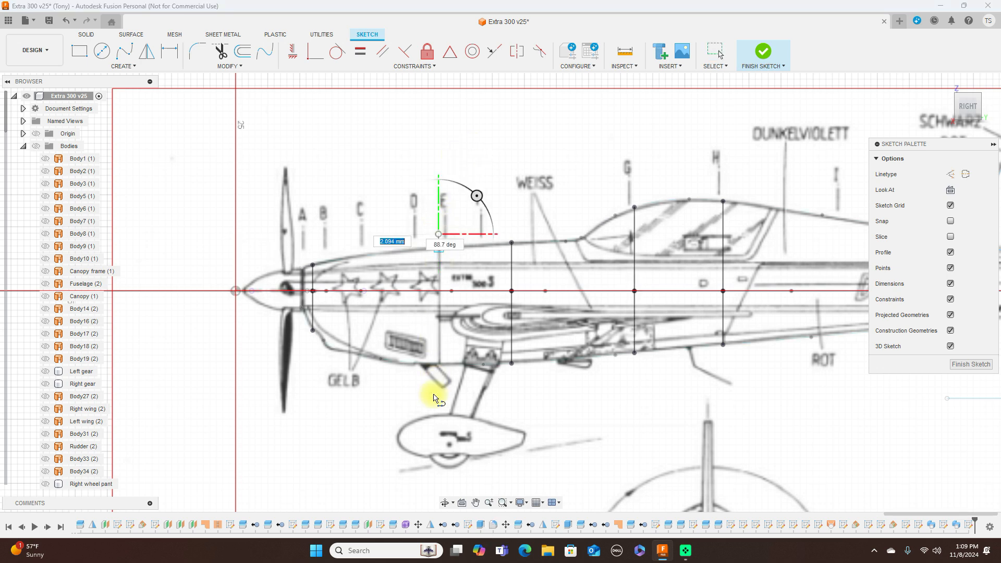
click(439, 411)
right_click(439, 411)
click(473, 407)
scroll(587, 431, down, 2)
drag(631, 427, 488, 408)
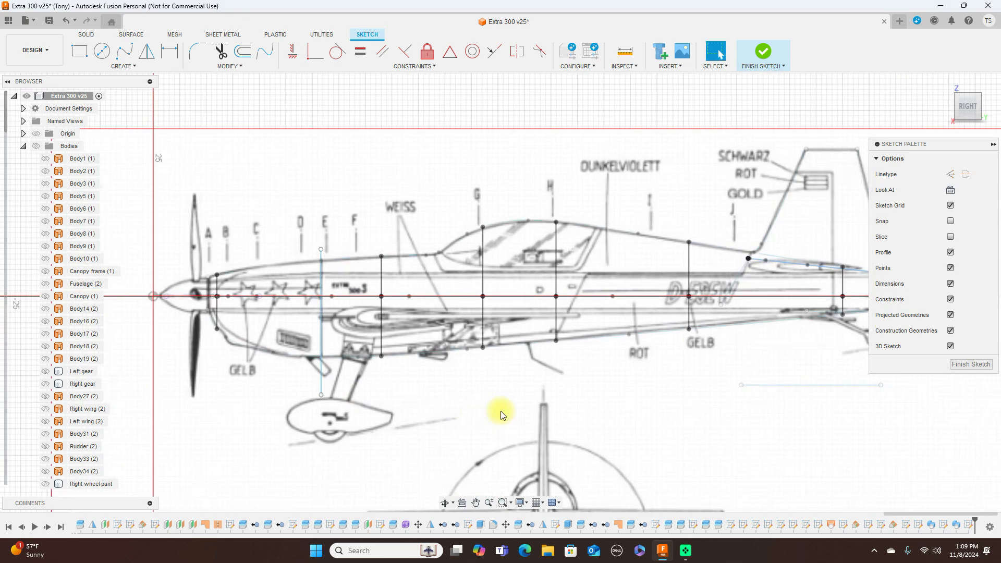
key(Escape)
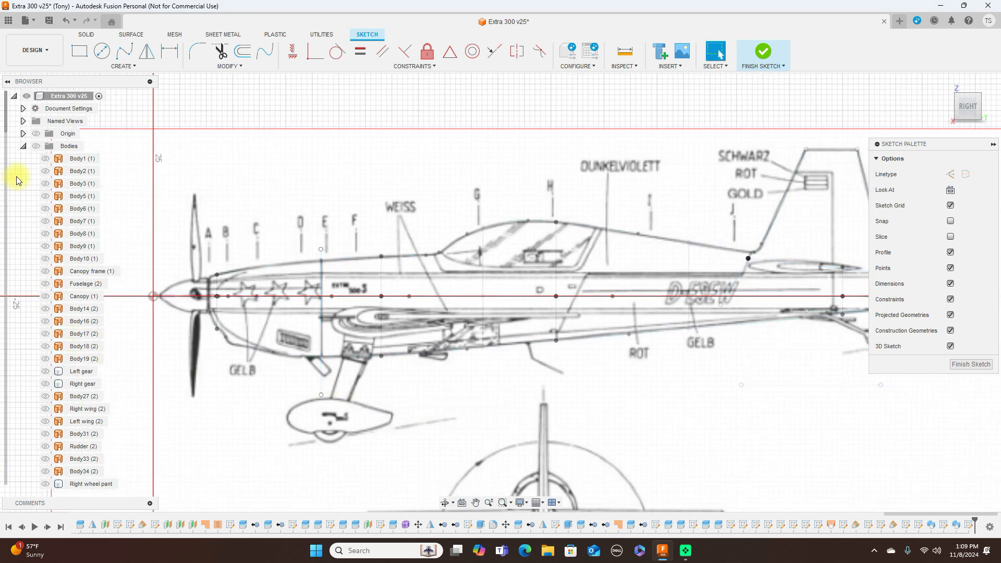
Hide Sketch59 through Sketch72 so only the current sketch remains over the side-view drawing
scroll(79, 295, down, 5)
scroll(81, 303, down, 12)
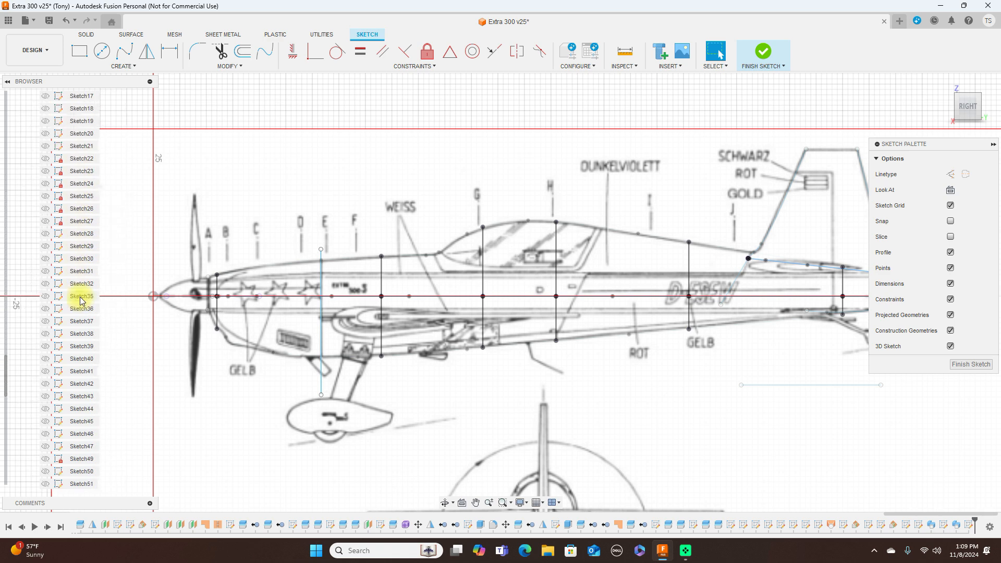
scroll(81, 300, down, 1)
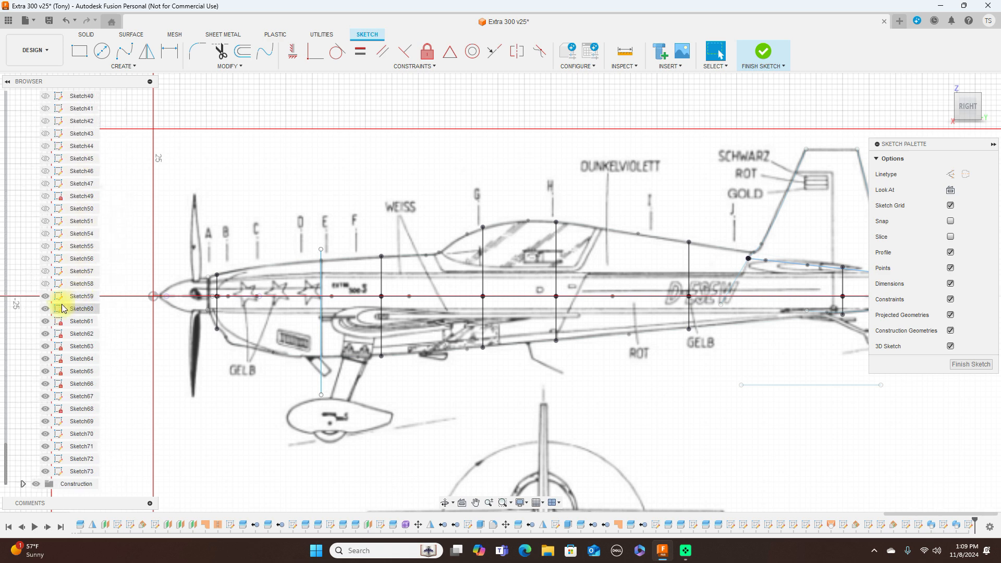
click(45, 299)
click(46, 308)
click(46, 322)
click(46, 334)
click(45, 346)
click(46, 359)
click(46, 371)
click(46, 384)
click(46, 396)
click(46, 409)
click(46, 421)
click(46, 434)
click(46, 460)
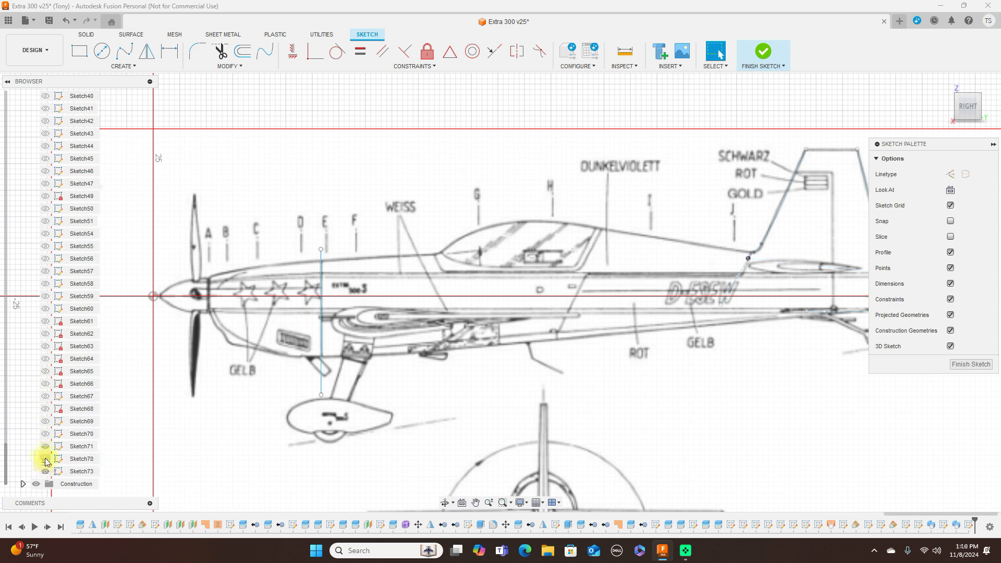
click(46, 447)
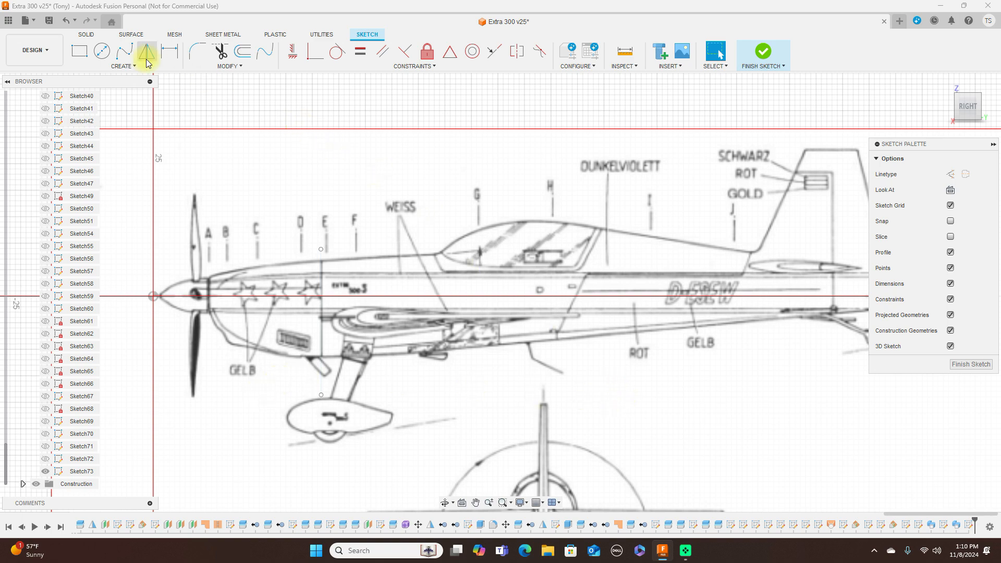
Draw a fit point spline along the canopy glass's lower edge, starting above its front tip and ending above its rear frame
click(123, 53)
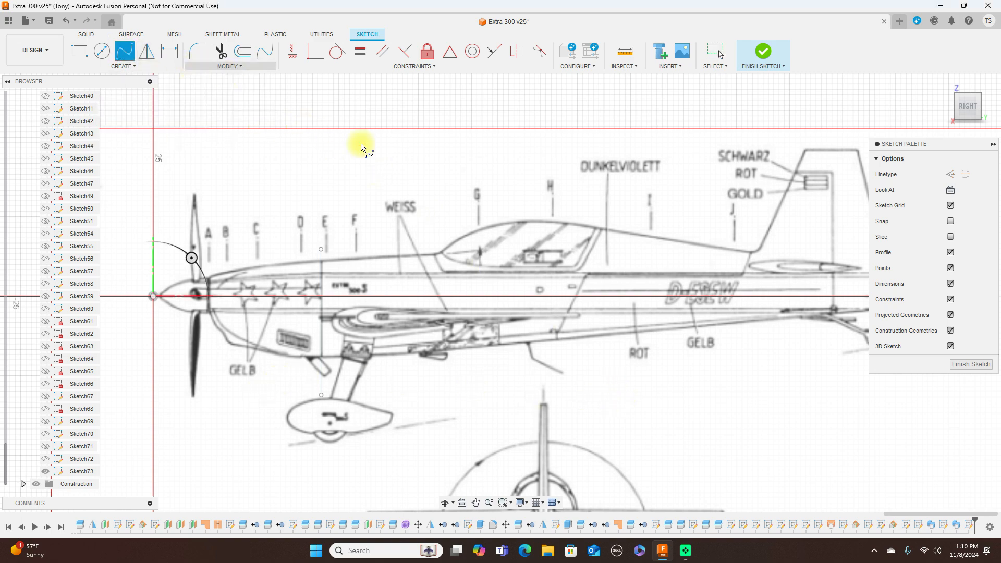
scroll(398, 194, up, 3)
middle_drag(462, 197, 375, 186)
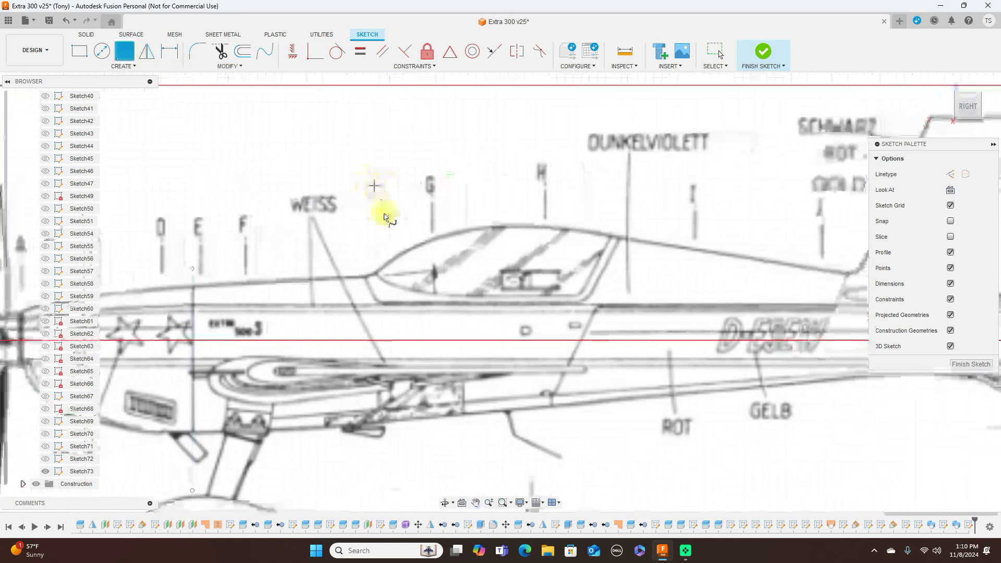
click(372, 259)
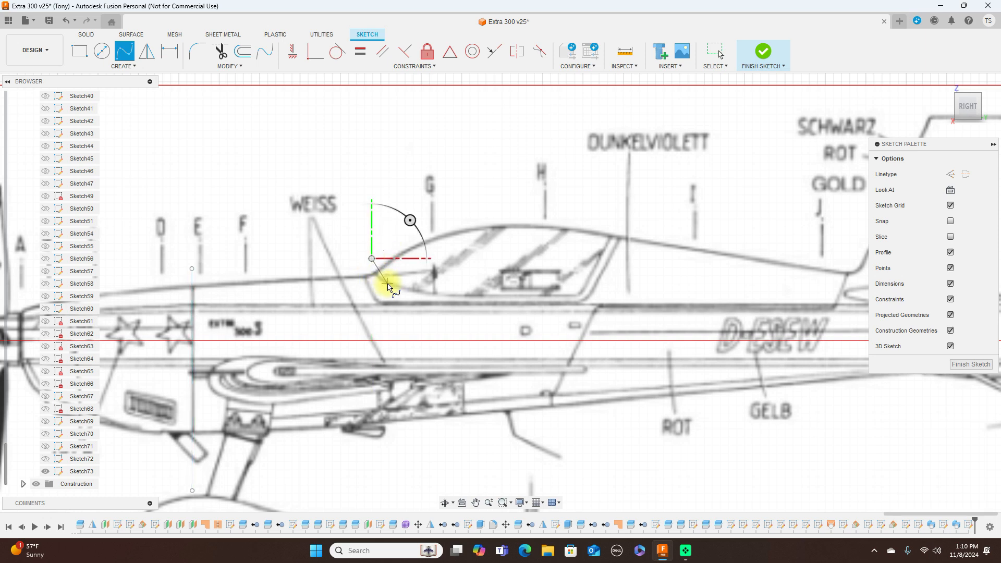
click(380, 277)
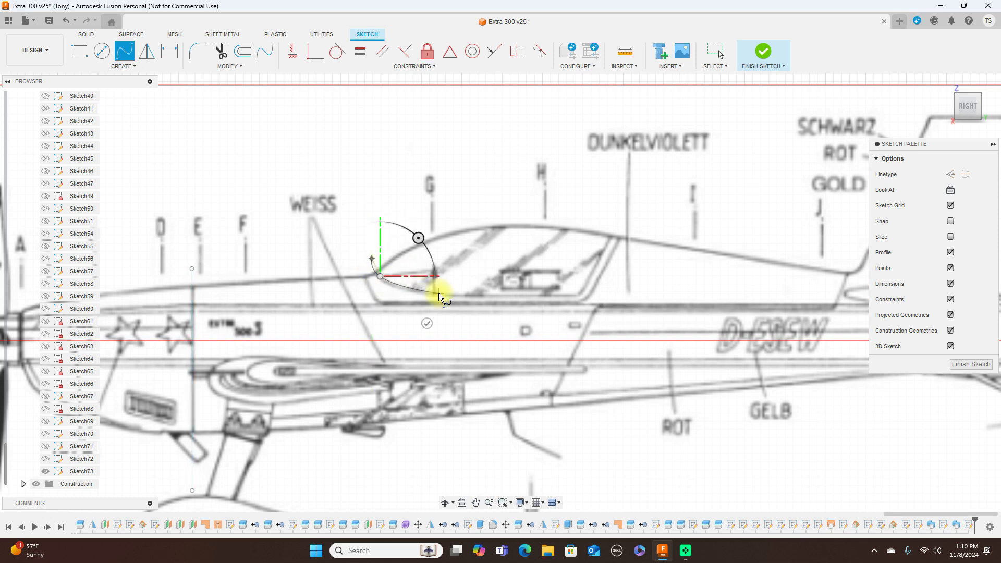
click(439, 297)
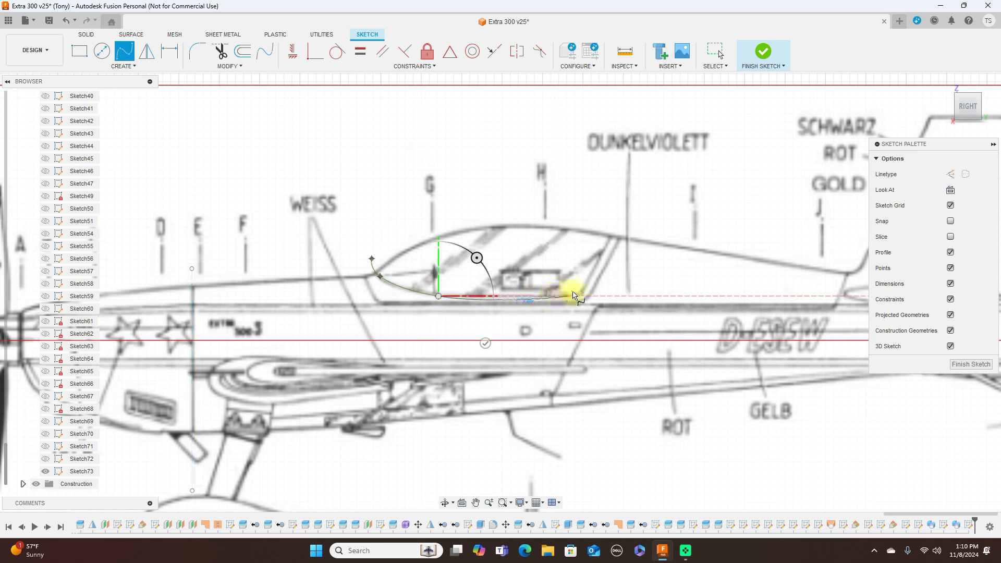
click(512, 296)
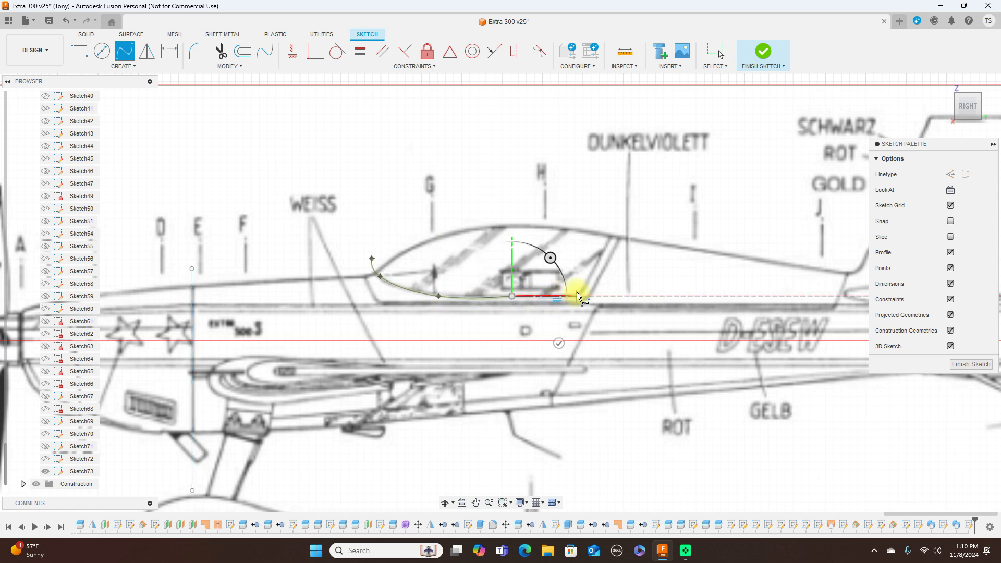
scroll(579, 292, up, 3)
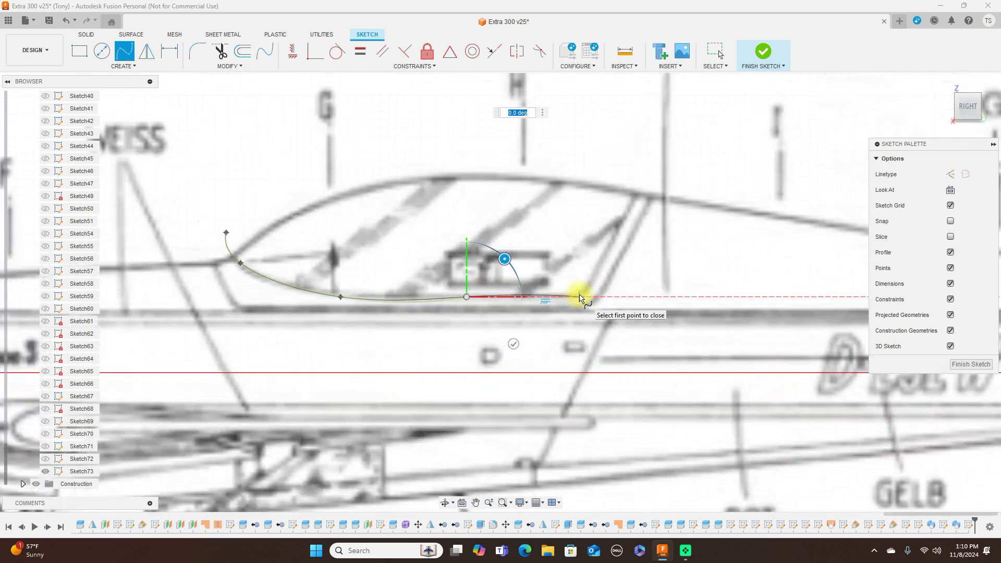
click(579, 296)
click(595, 274)
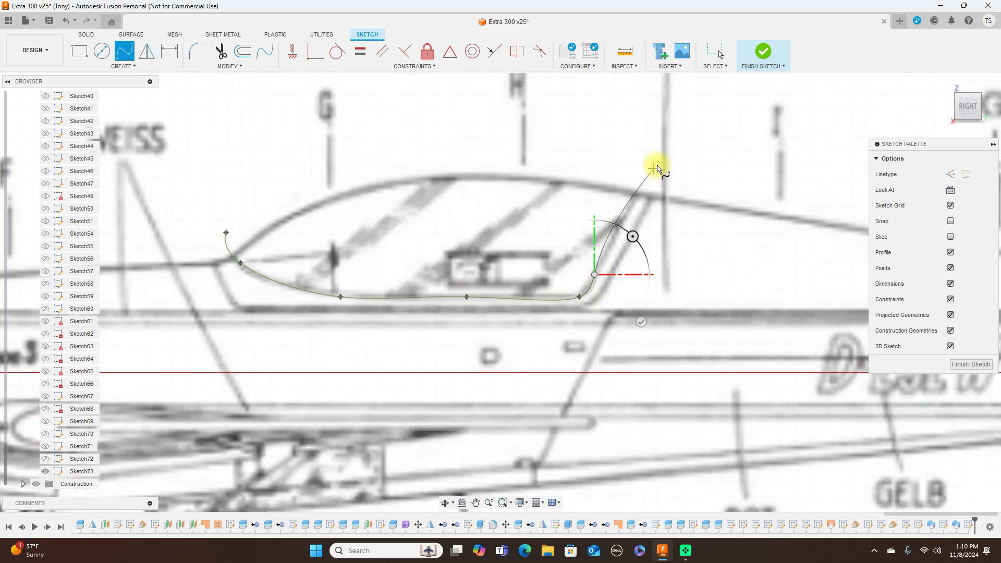
right_click(665, 158)
click(702, 158)
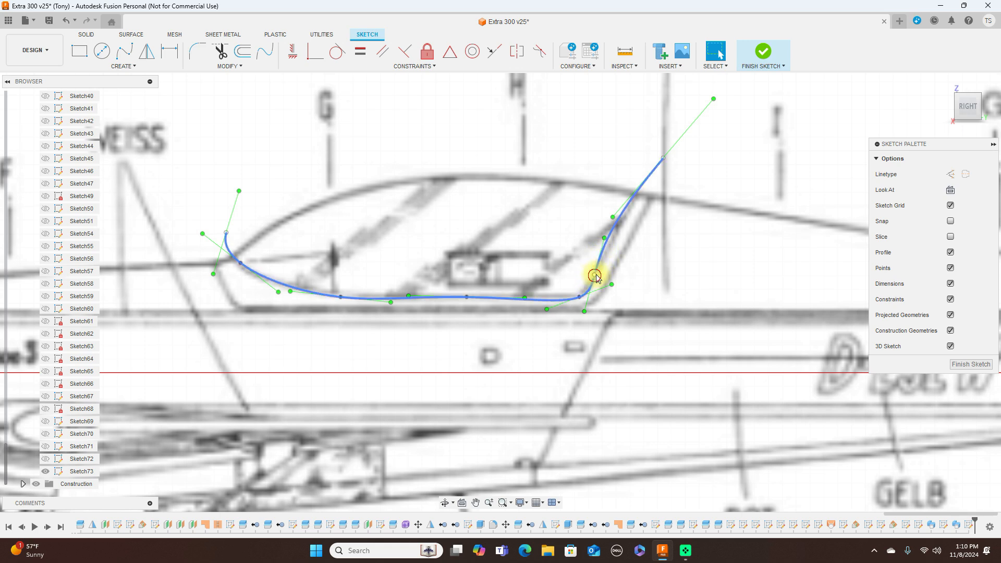
Fit the spline's rear to the canopy frame, moving the end to about Y 84.95, Z 16.018 and the lower corner point to about Y 79.496, Z 5.936
click(594, 276)
drag(609, 261, 660, 157)
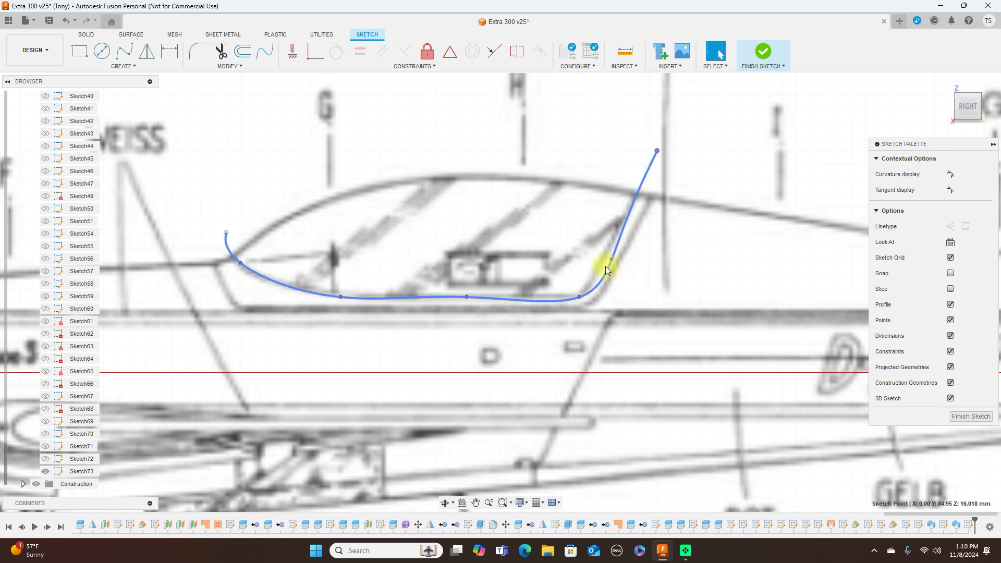
click(611, 251)
double_click(610, 248)
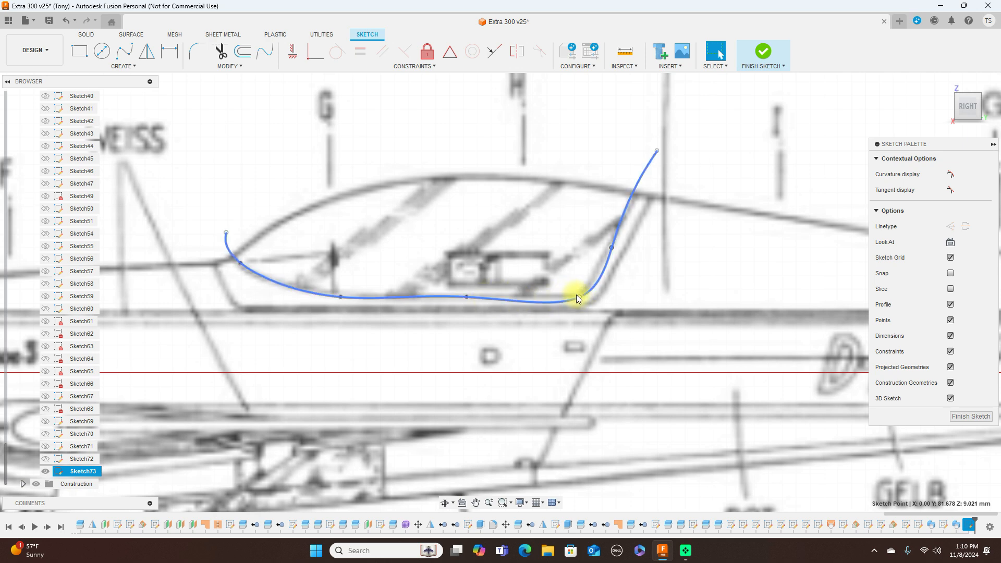
key(Escape)
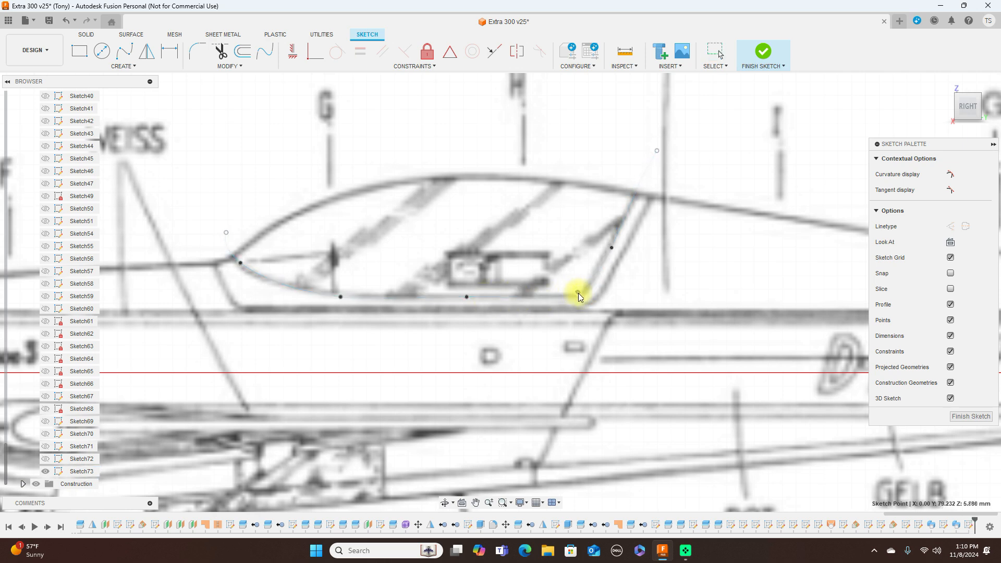
click(581, 290)
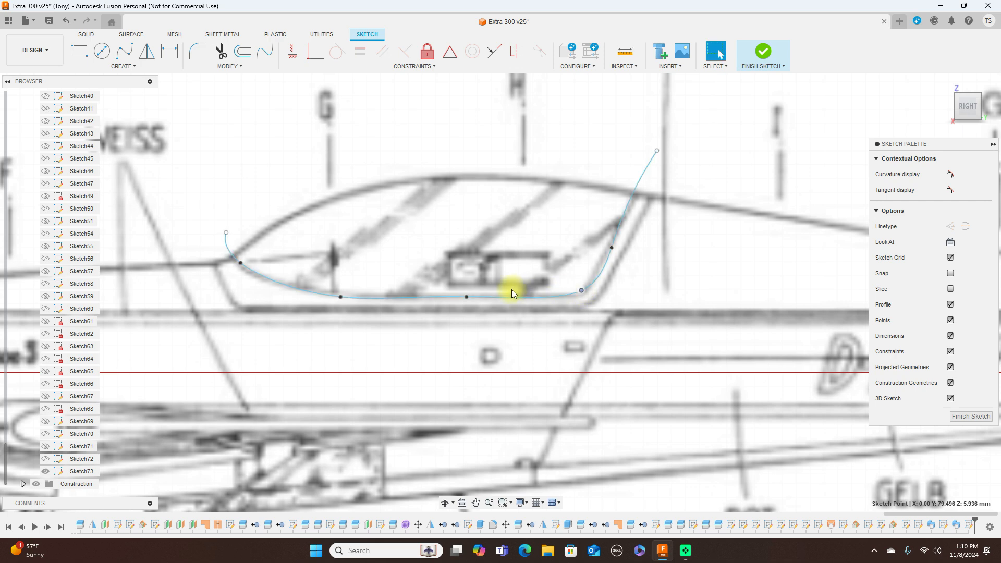
Move the spline's bottom middle point to about Y 70.43, Z 5.259 and its front tip point to about Y 54.743, Z 7.742
drag(468, 299, 456, 301)
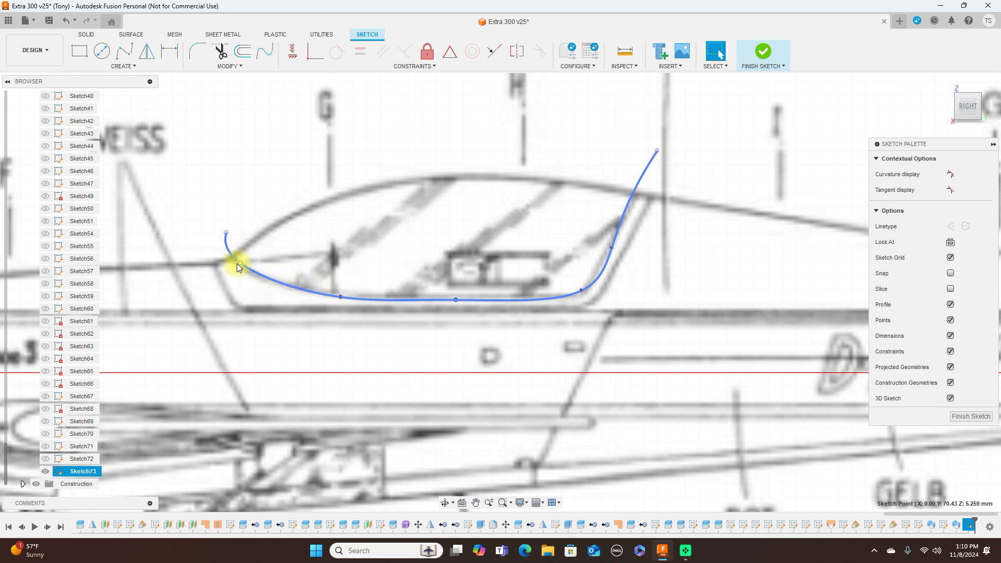
drag(240, 264, 240, 269)
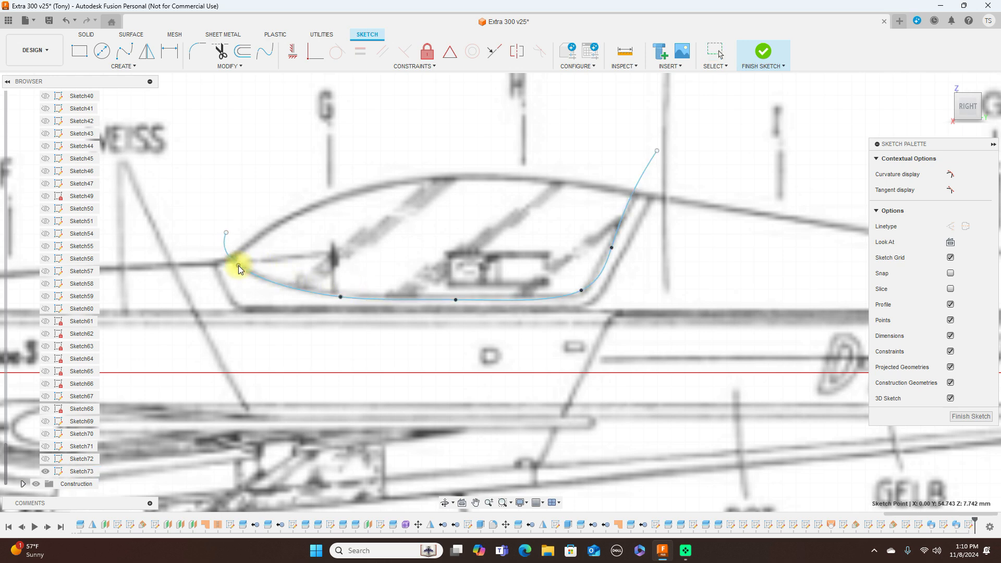
click(239, 265)
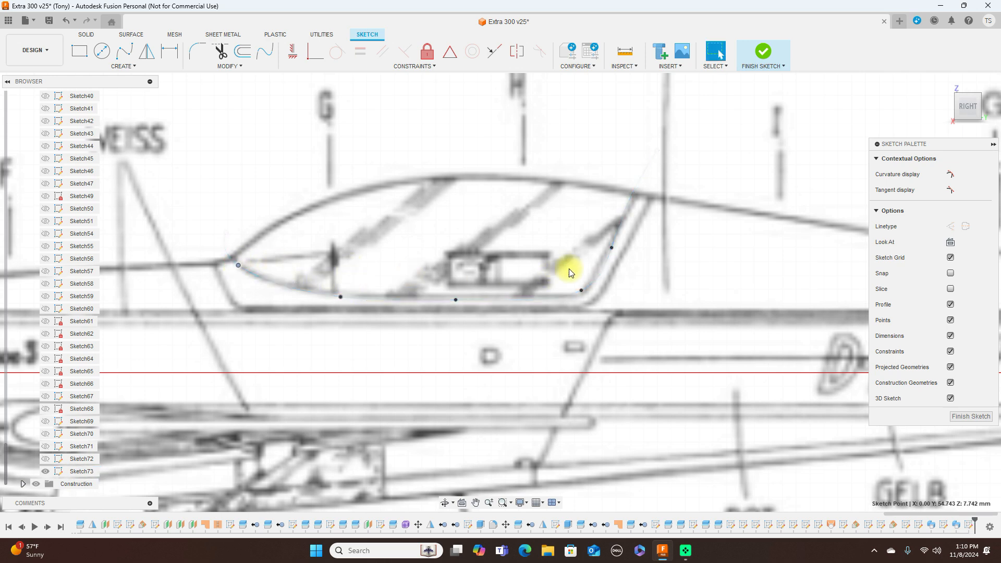
Move the spline's rear end point to about Y 84.95, Z 16.206 and steepen its tangent handle to about Y 86.606, Z 20.382
mouse_move(656, 151)
mouse_down()
mouse_move(643, 149)
mouse_move(657, 149)
mouse_up()
click(657, 148)
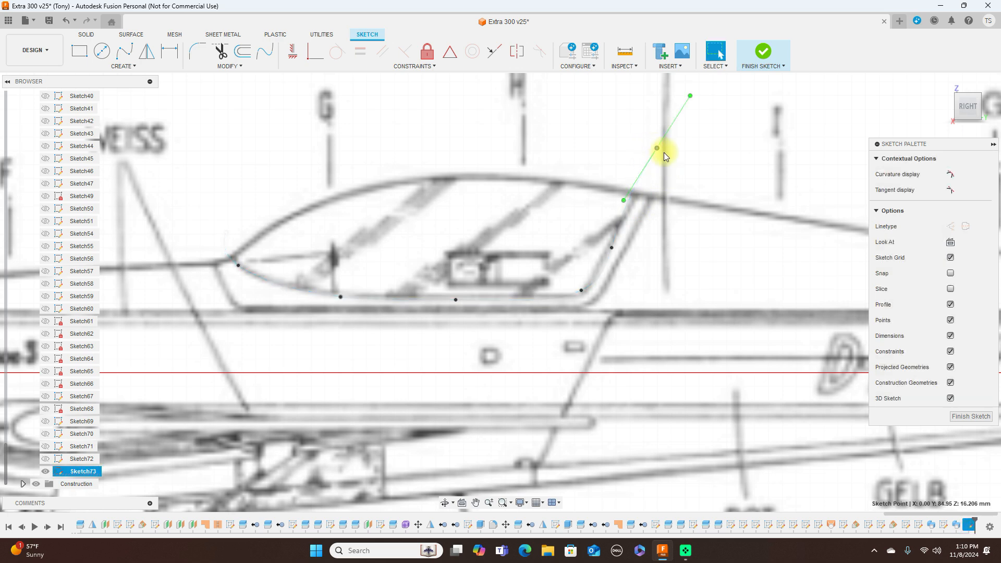
drag(690, 98, 681, 93)
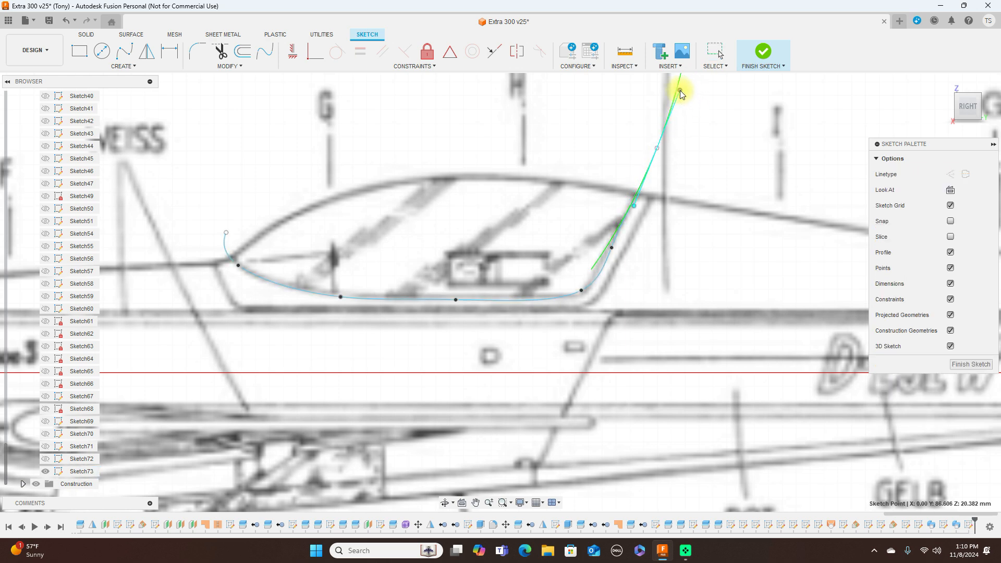
Adjust the tangent handle at the glass spline's lower rear corner point to about Y 82.091, Z 6.839
click(584, 258)
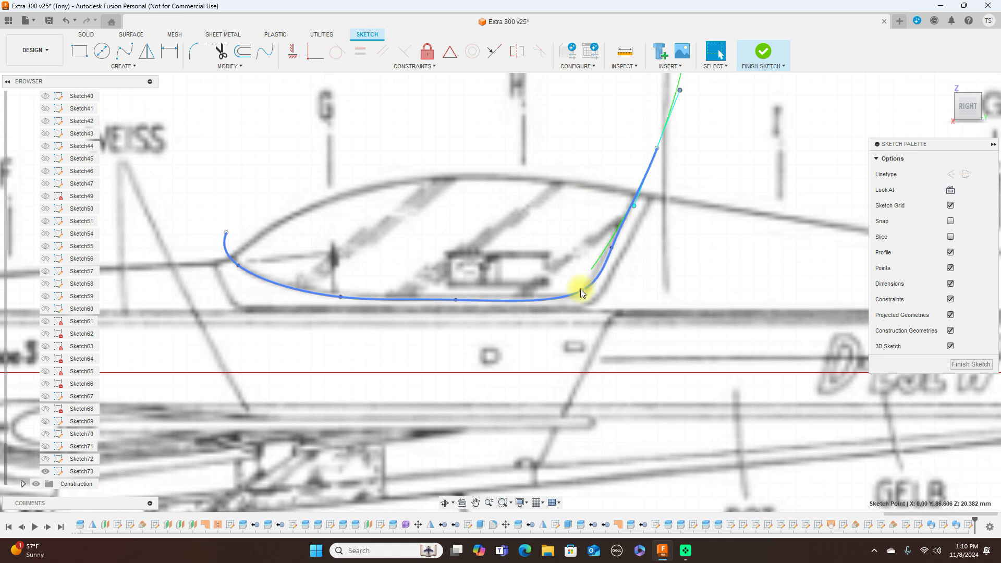
click(629, 243)
key(Delete)
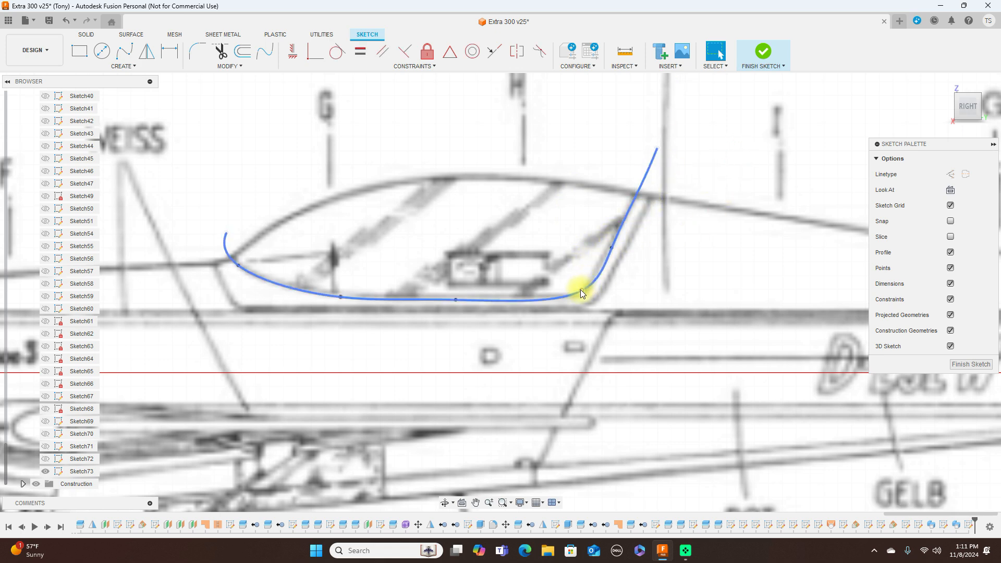
click(581, 290)
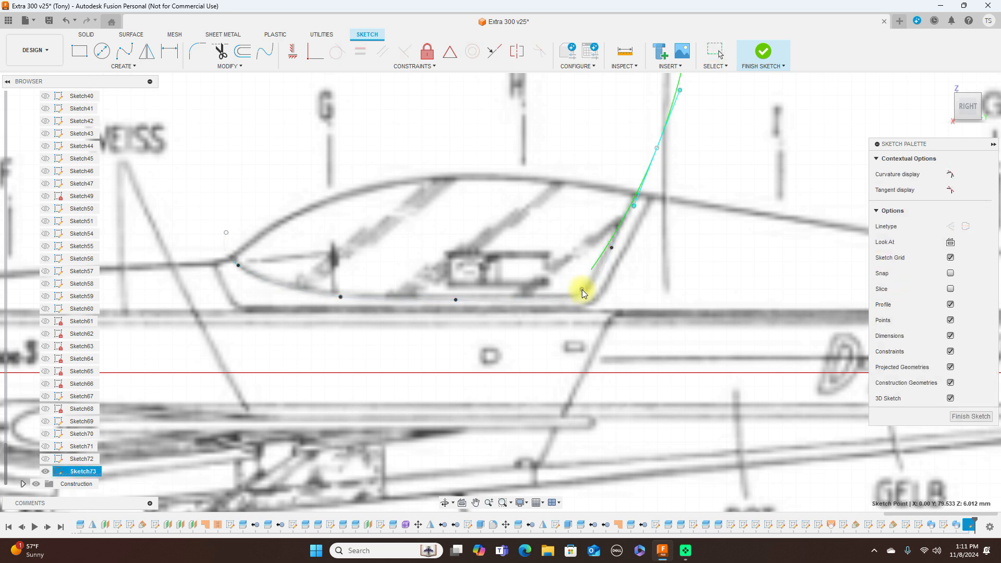
click(590, 293)
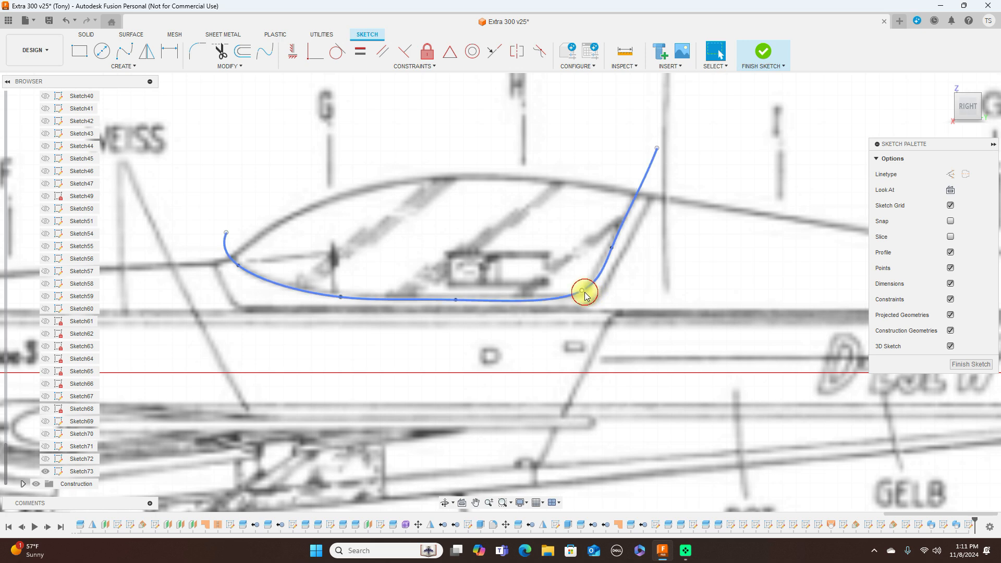
click(595, 287)
drag(617, 271, 618, 277)
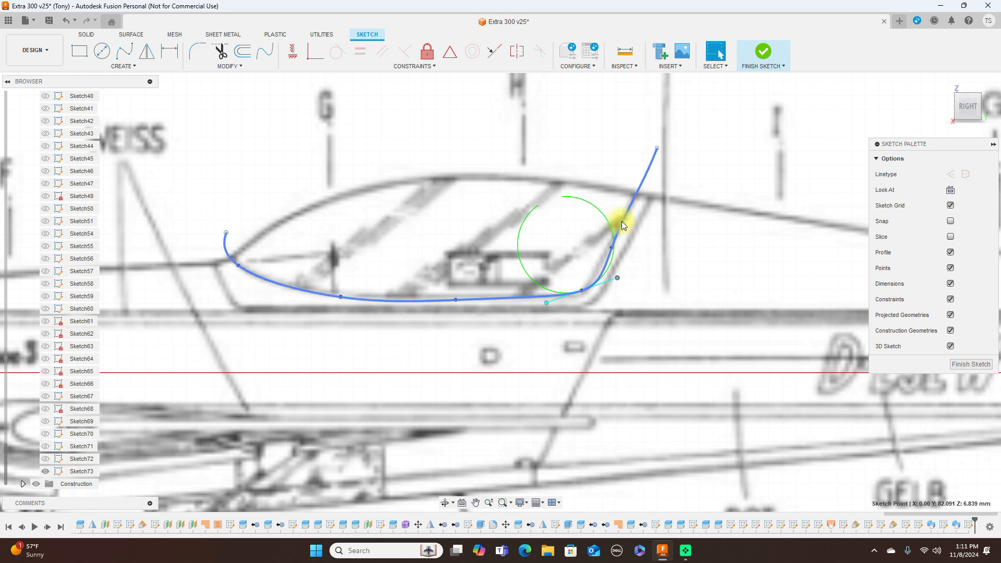
click(708, 174)
click(609, 249)
click(621, 248)
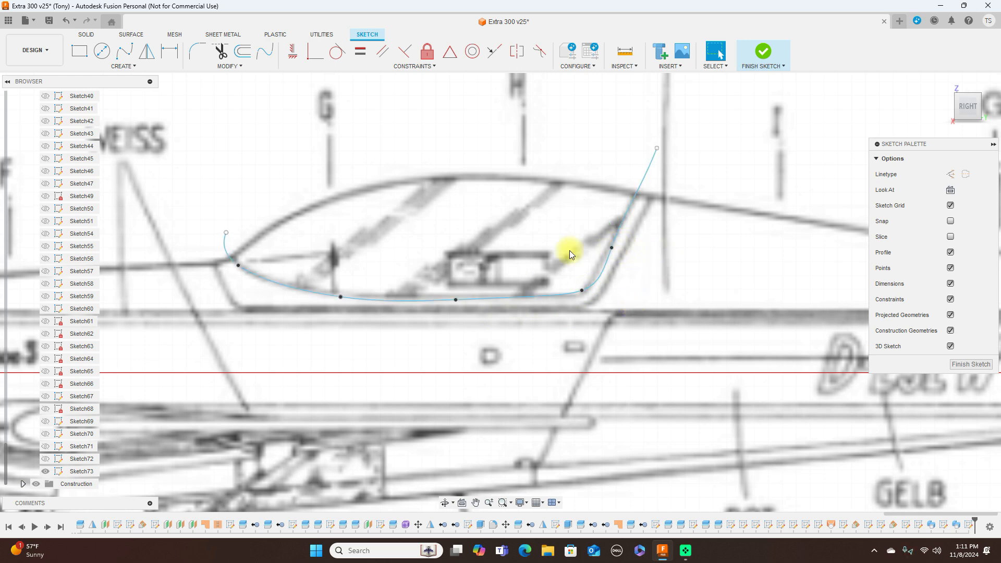
click(124, 50)
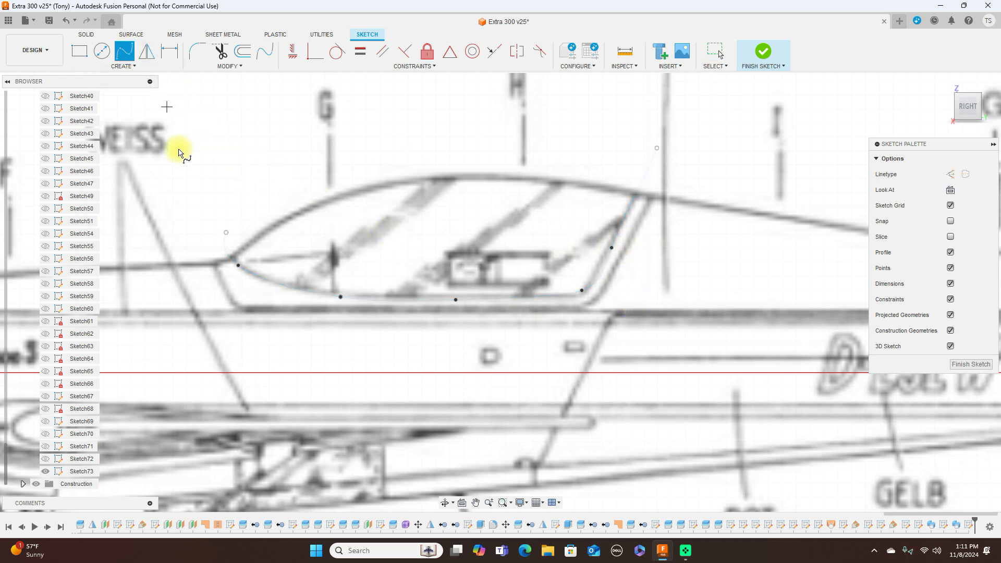
click(207, 253)
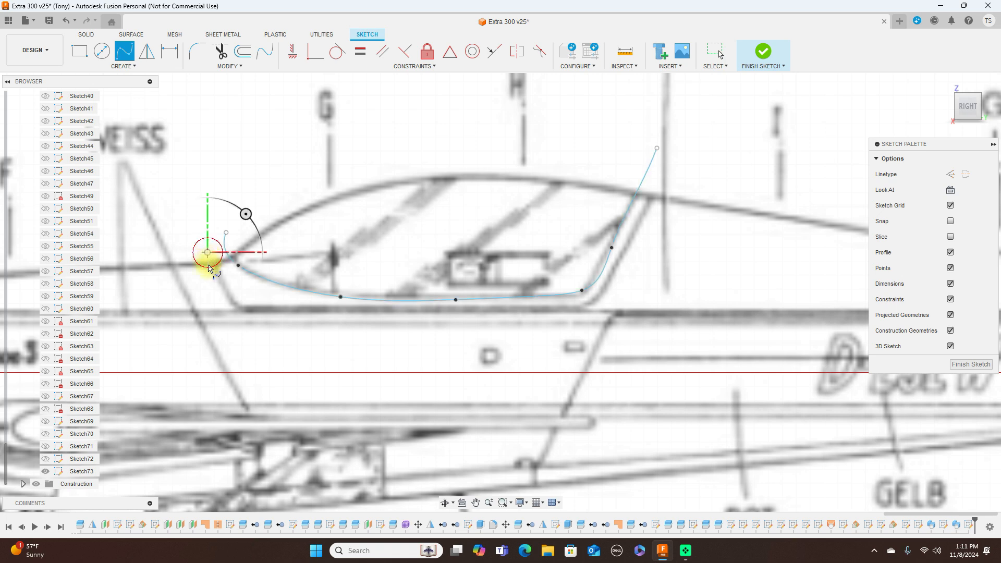
click(239, 307)
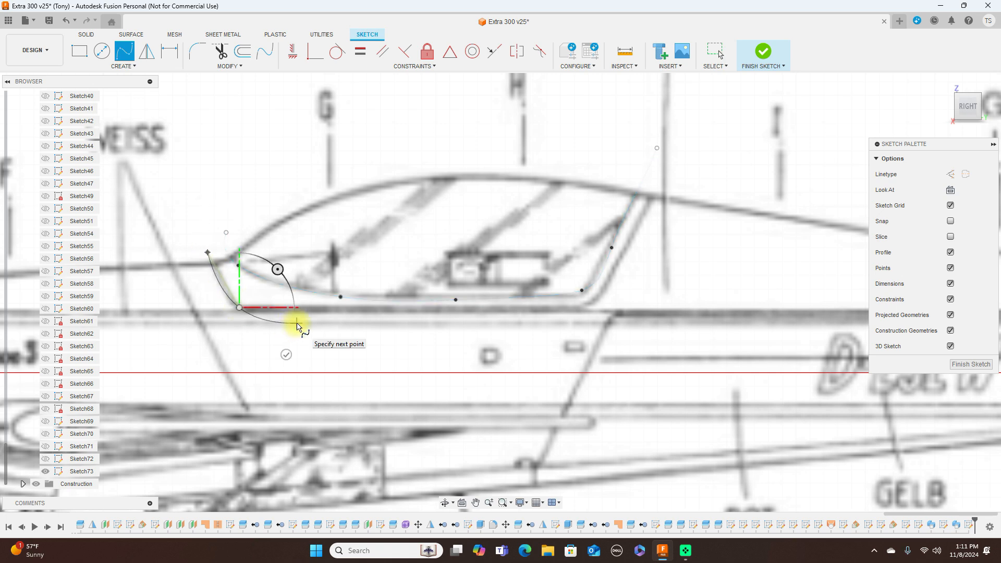
right_click(241, 310)
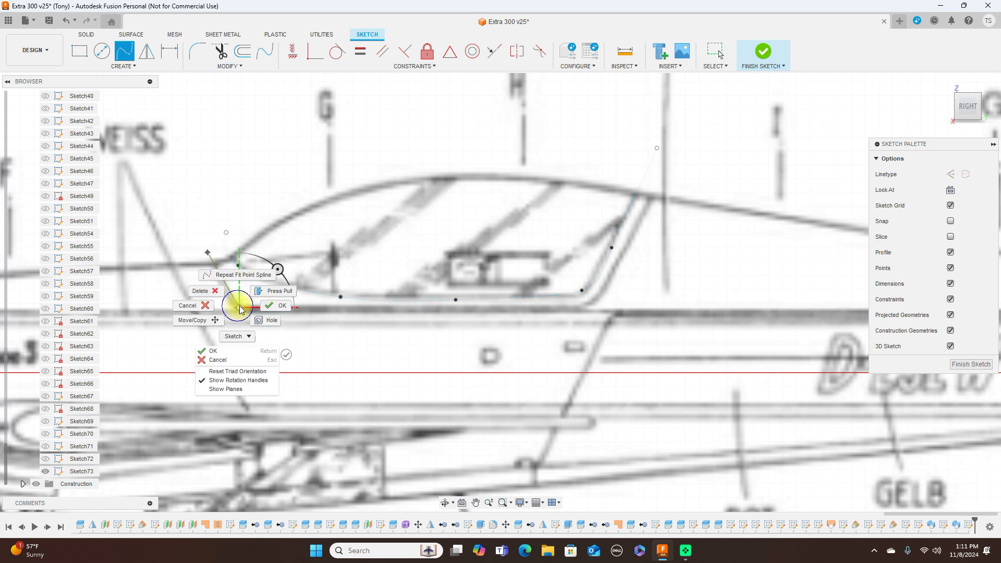
click(197, 305)
Draw a fit point spline along the canopy frame's outer edge, from above its front tip along the bottom to above its rear end
click(124, 52)
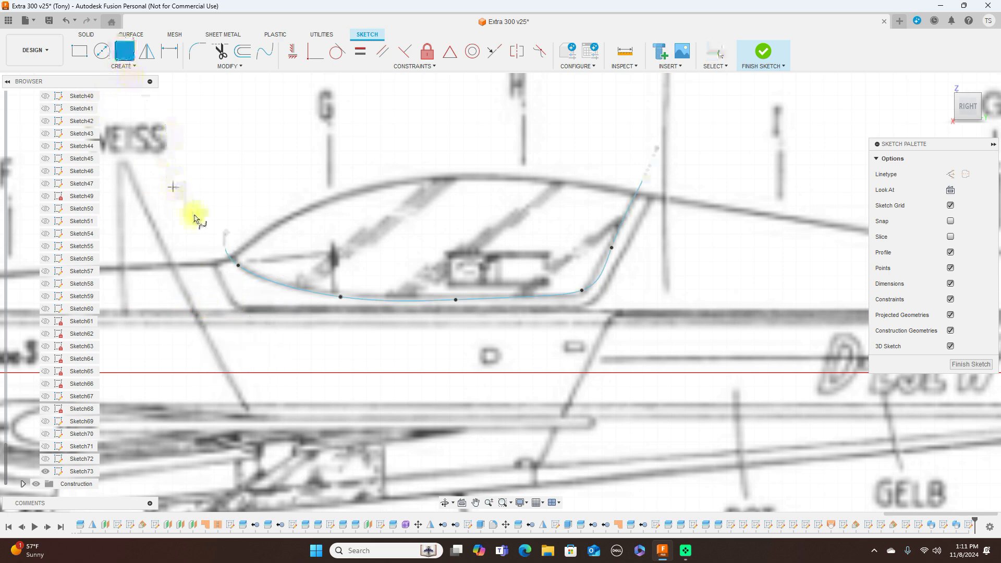
click(208, 253)
click(219, 279)
click(234, 305)
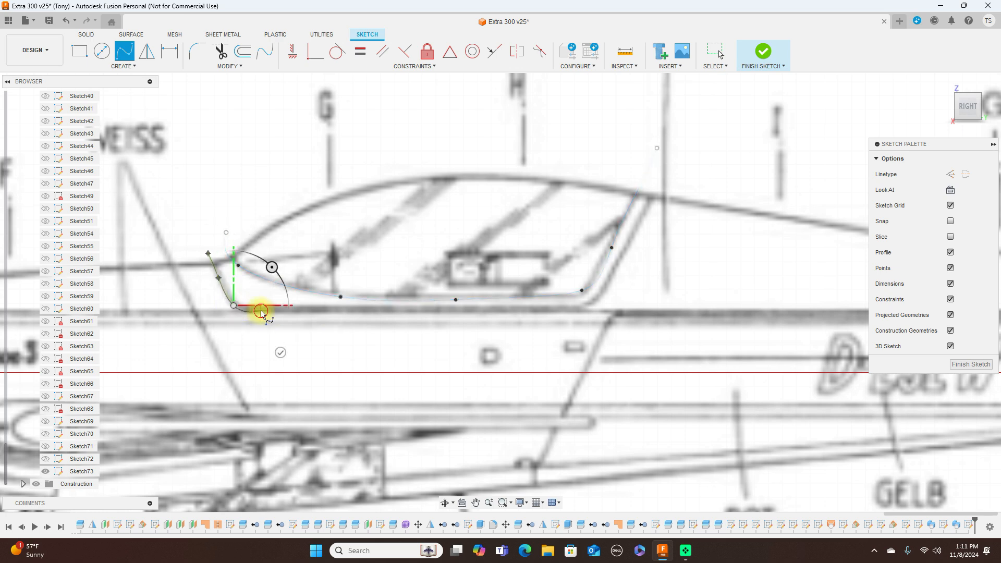
click(261, 311)
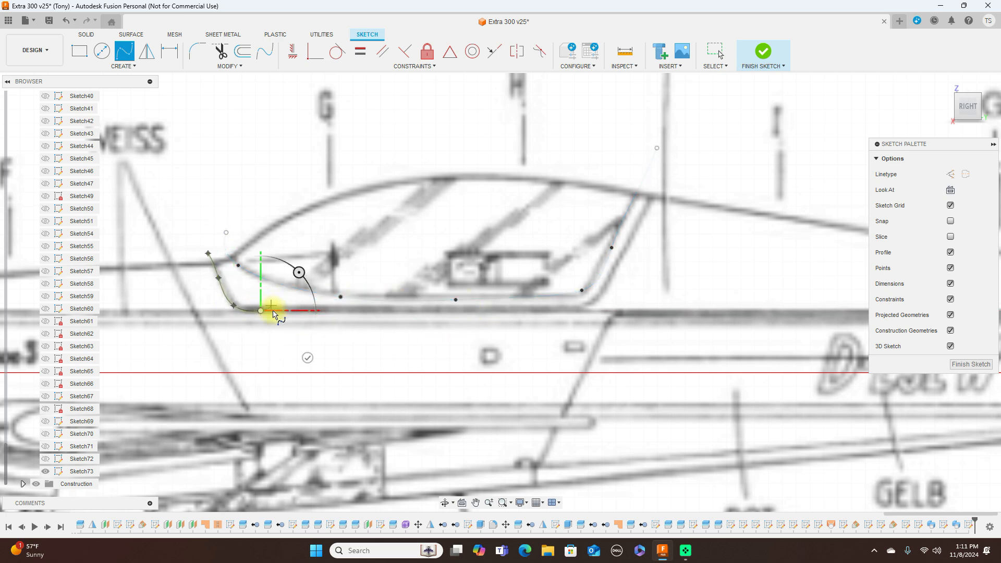
click(329, 311)
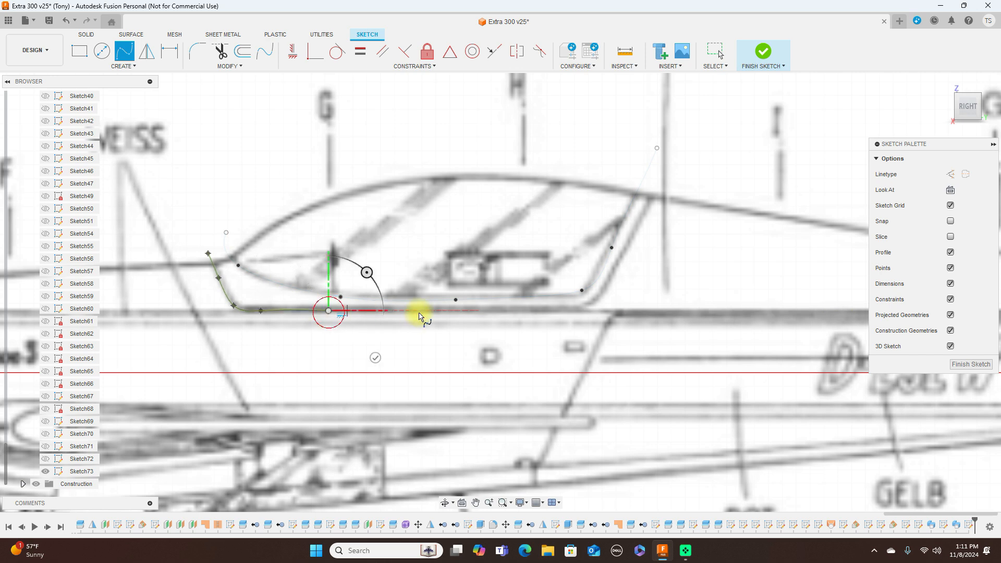
click(467, 311)
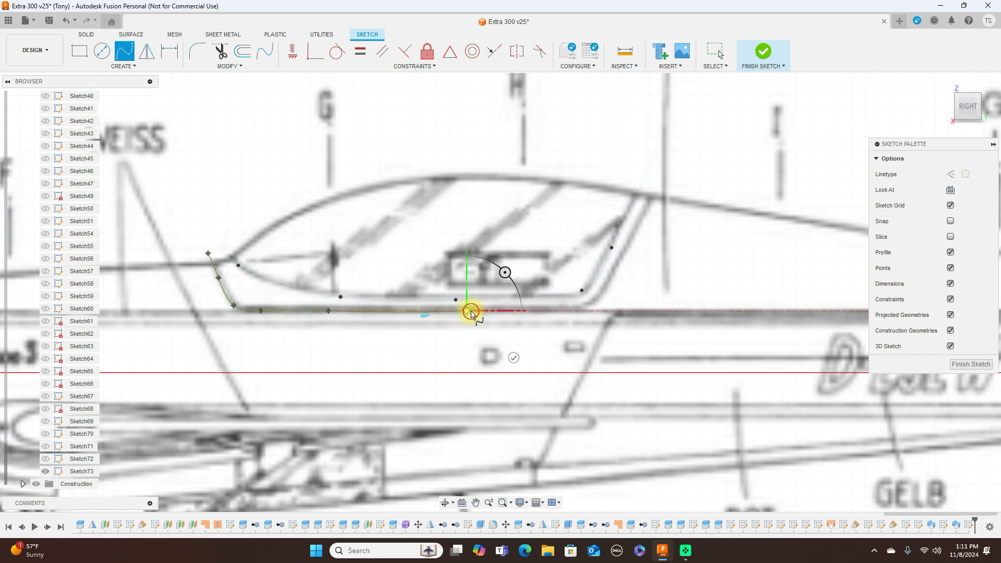
click(567, 311)
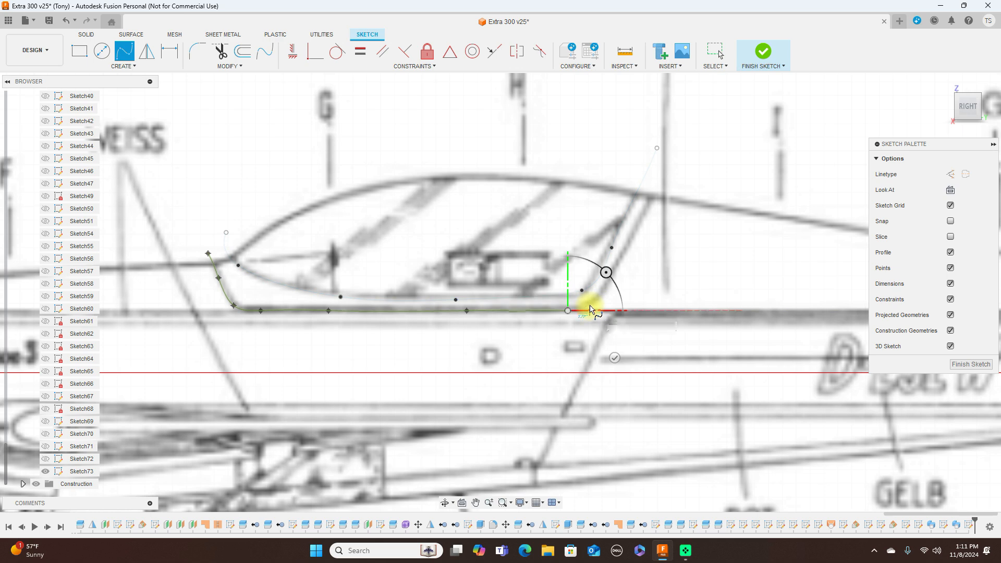
click(589, 305)
click(608, 278)
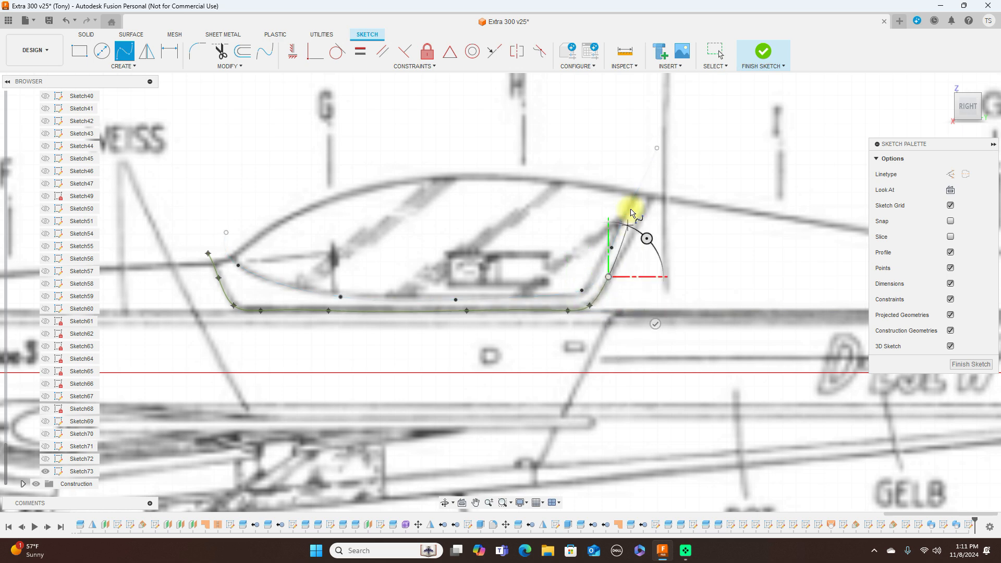
click(673, 165)
right_click(674, 164)
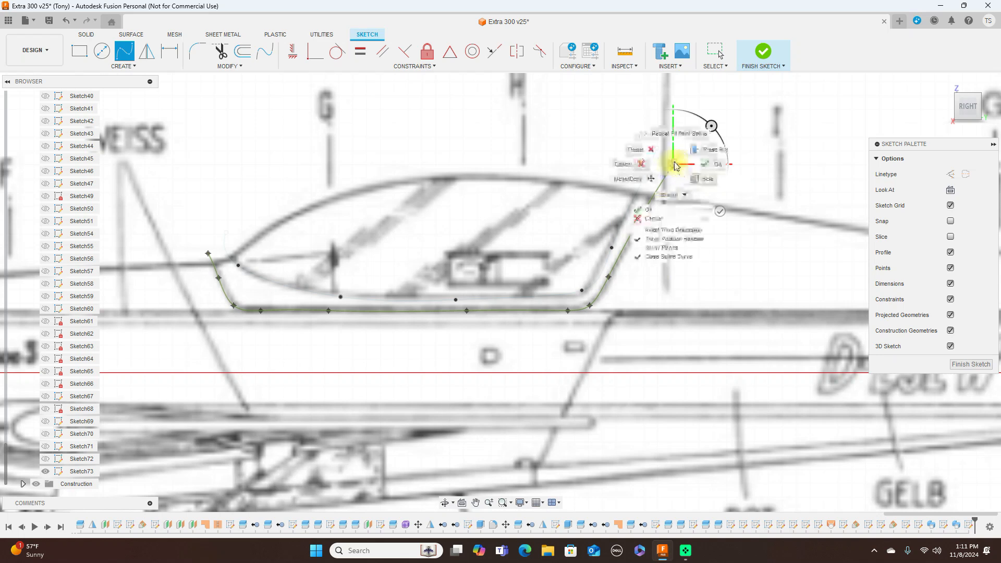
click(718, 166)
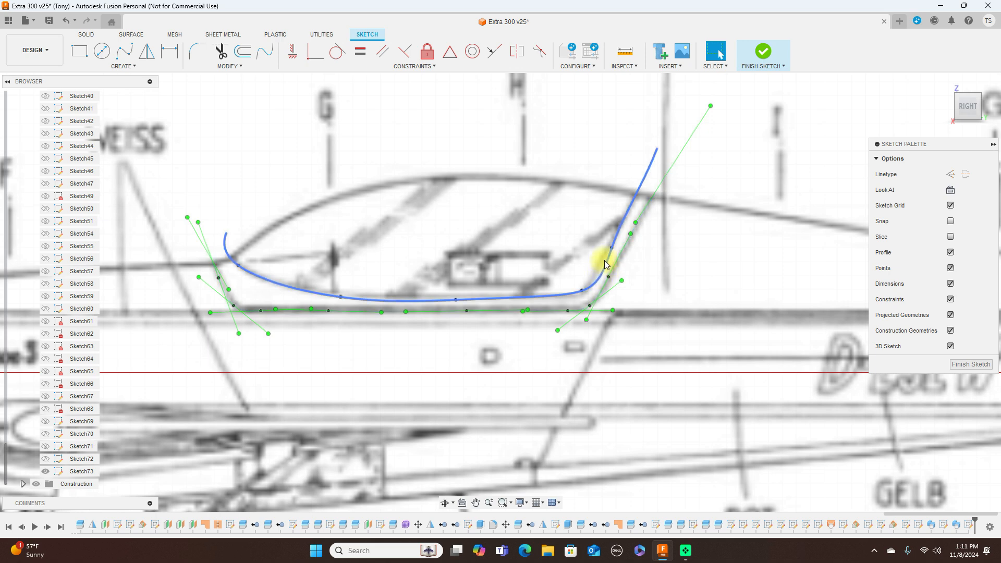
Adjust the upper tangent handle of the inner glass spline's rear frame point to about Y 83.069, Z 12.031
click(605, 261)
key(Delete)
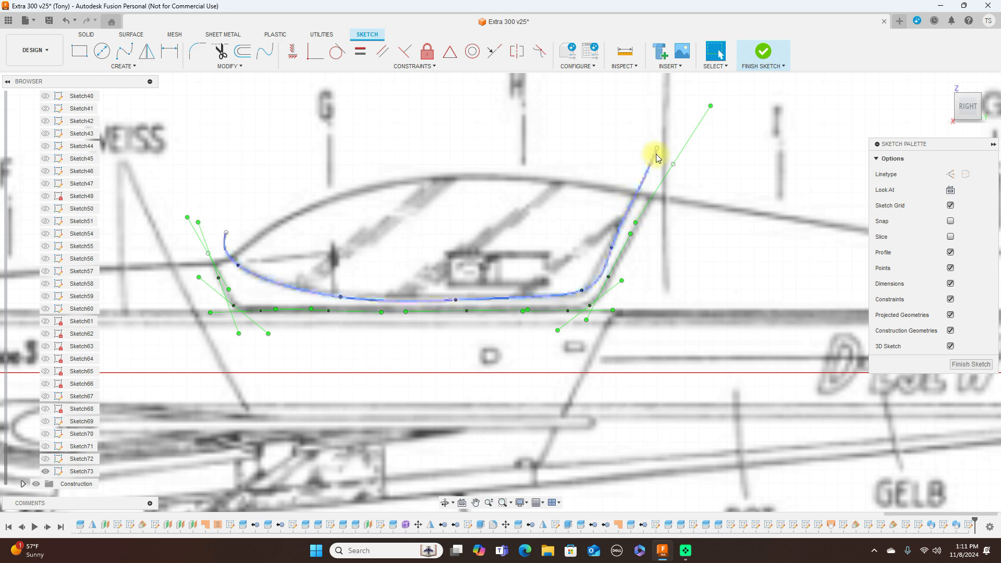
click(614, 237)
click(629, 202)
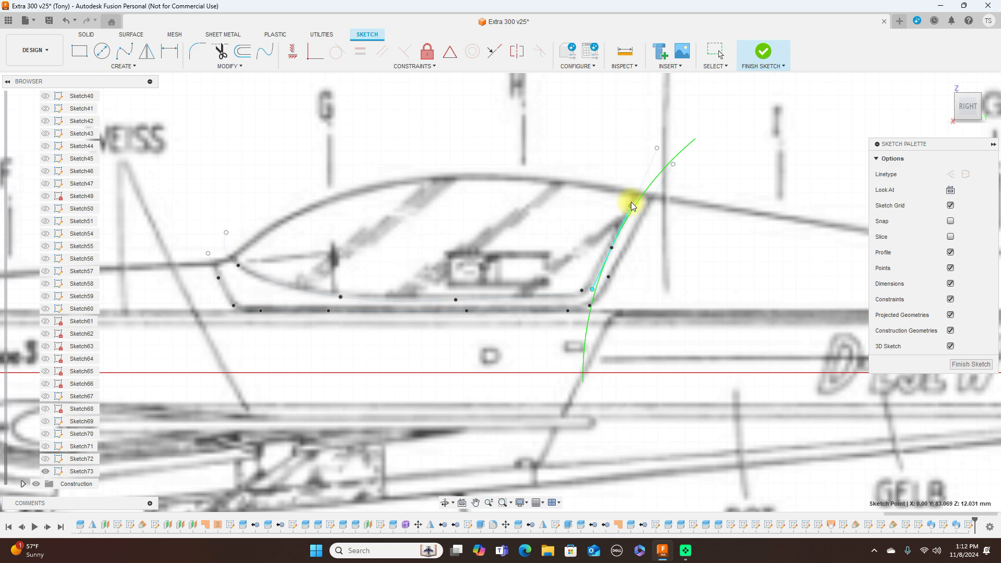
key(Escape)
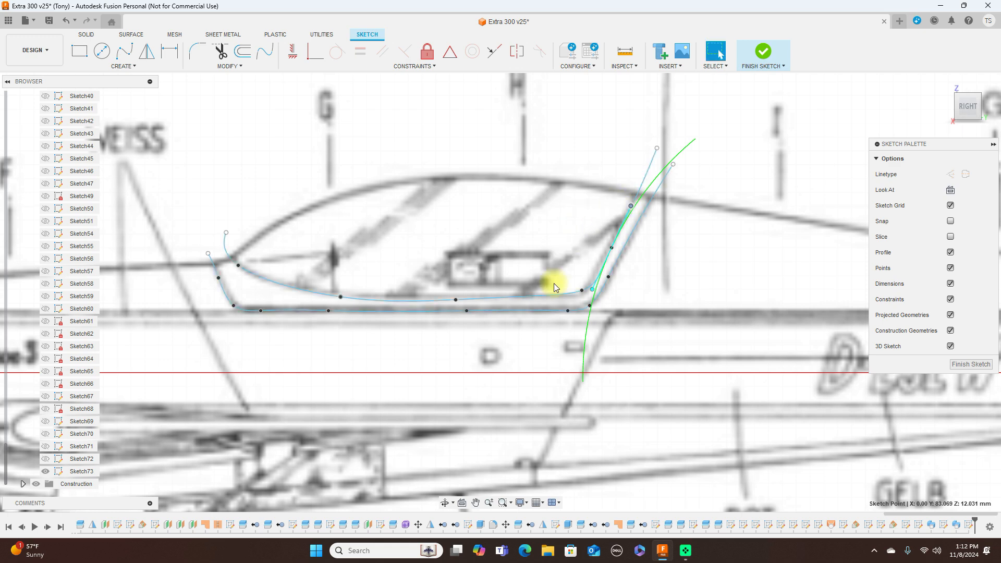
Move the inner glass spline's lower rear corner point to about Y 79.533, Z 5.823 and finish the sketch
click(581, 292)
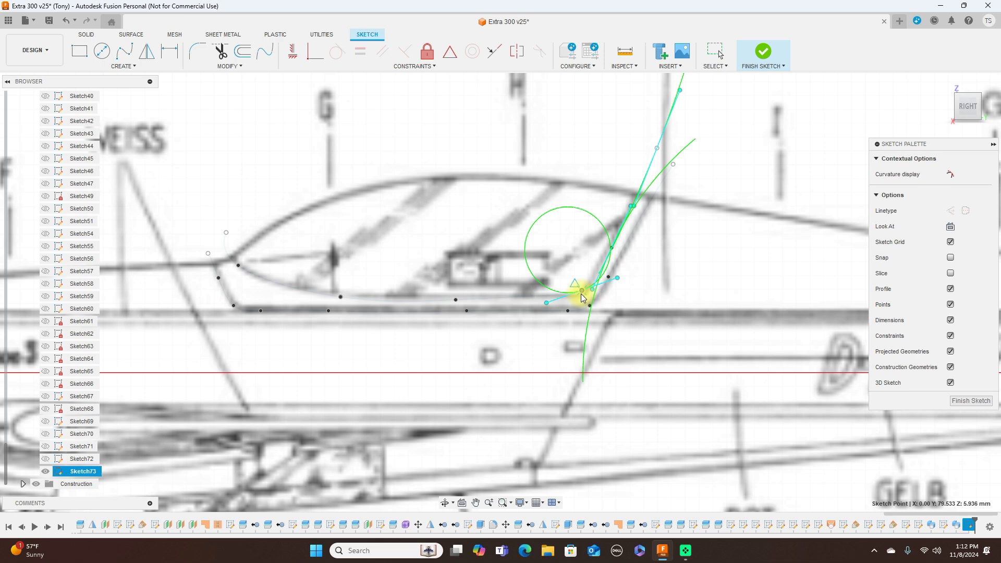
click(740, 159)
drag(582, 291, 582, 292)
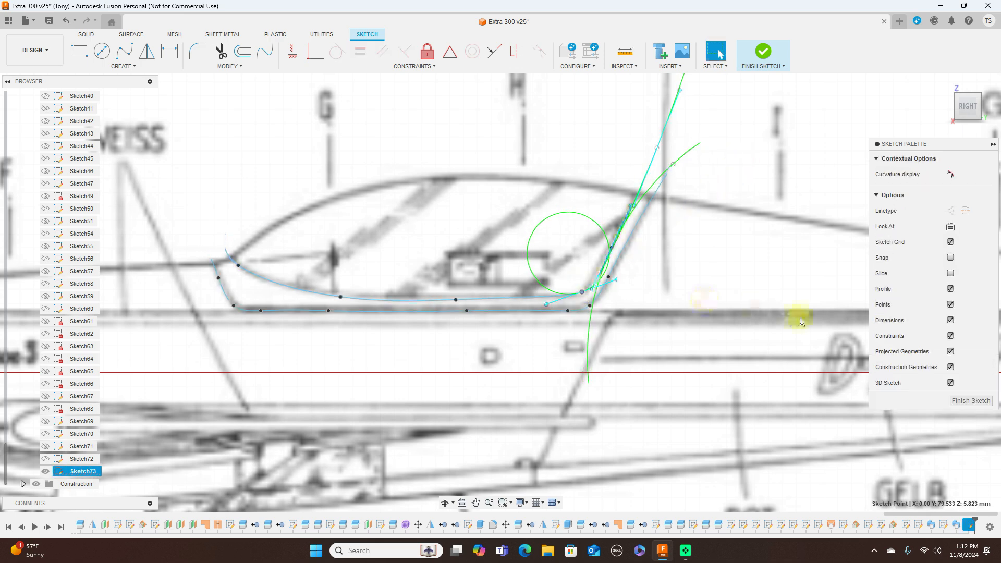
click(640, 251)
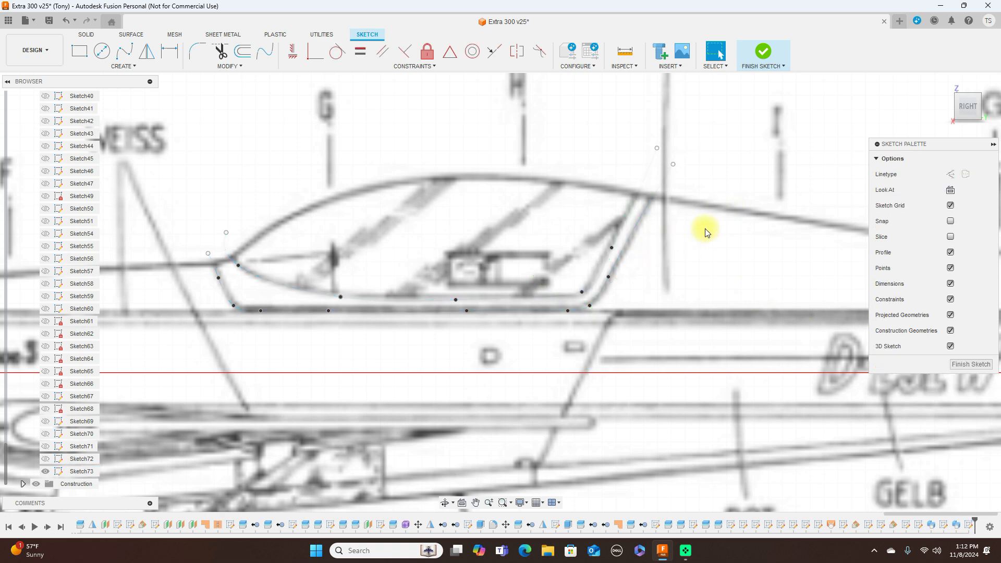
click(986, 364)
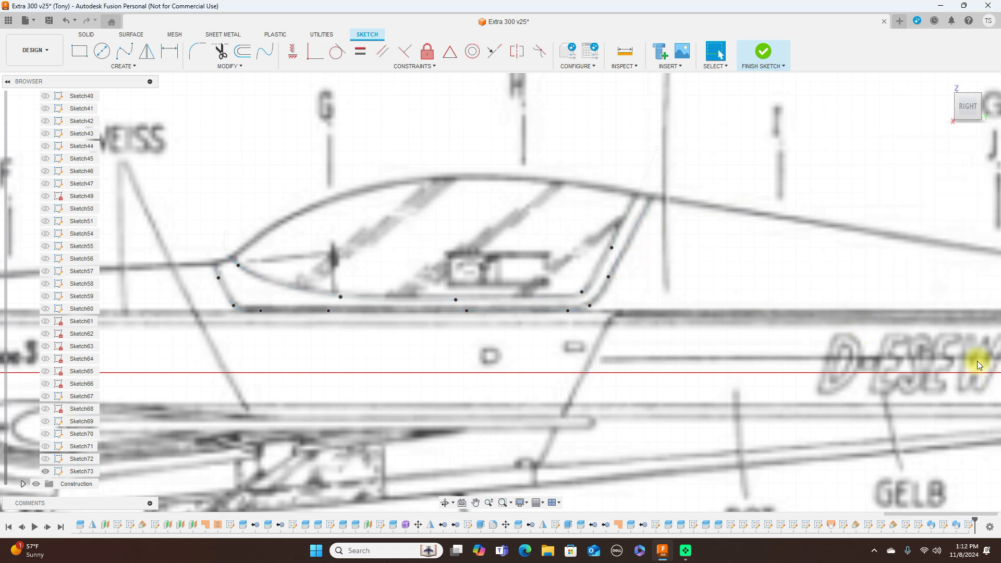
Make the Bodies and Sketches folders visible so the fuselage shows together with the canopy and cowling split sketches
scroll(95, 208, up, 3)
scroll(96, 203, up, 6)
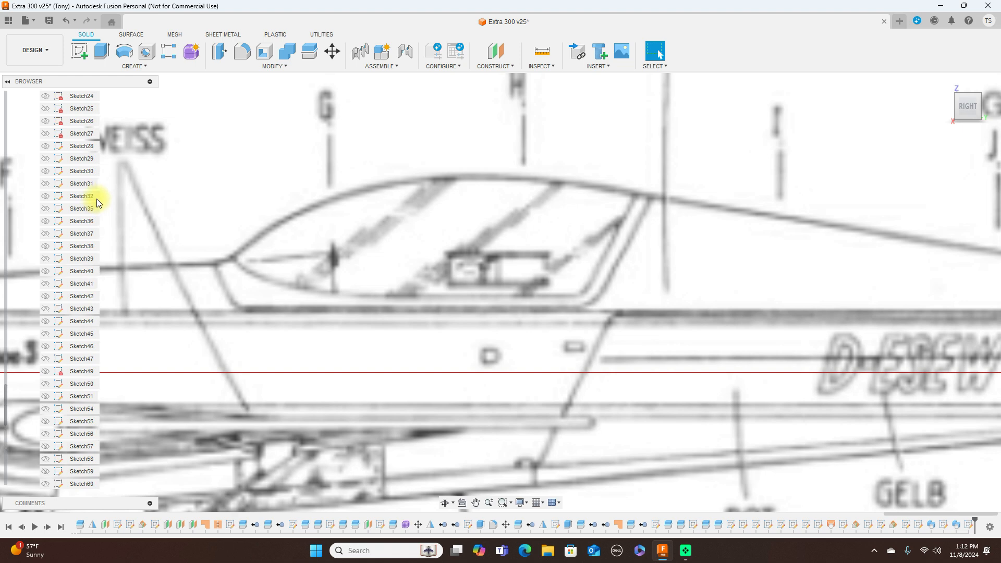
scroll(103, 195, up, 5)
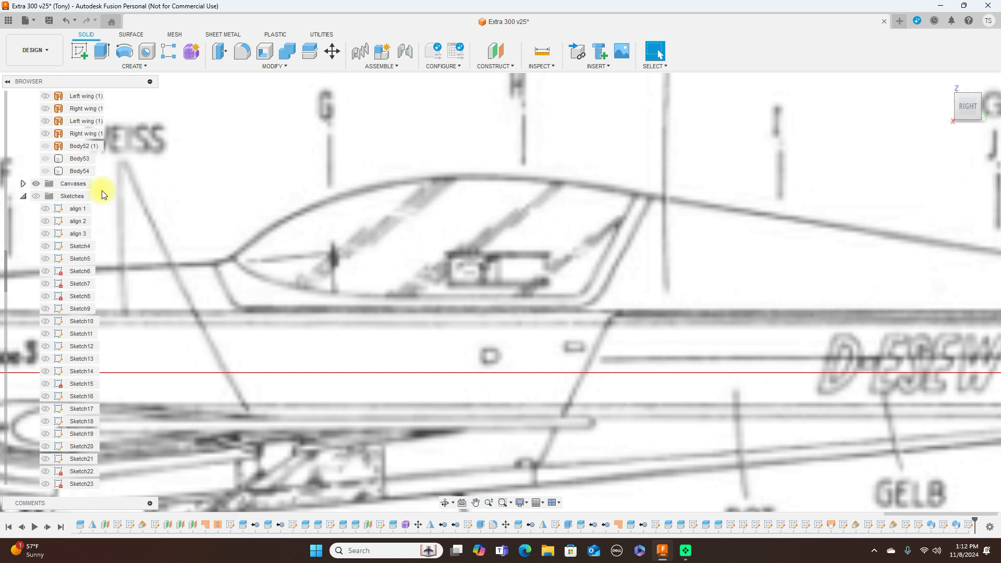
click(45, 196)
scroll(69, 197, up, 8)
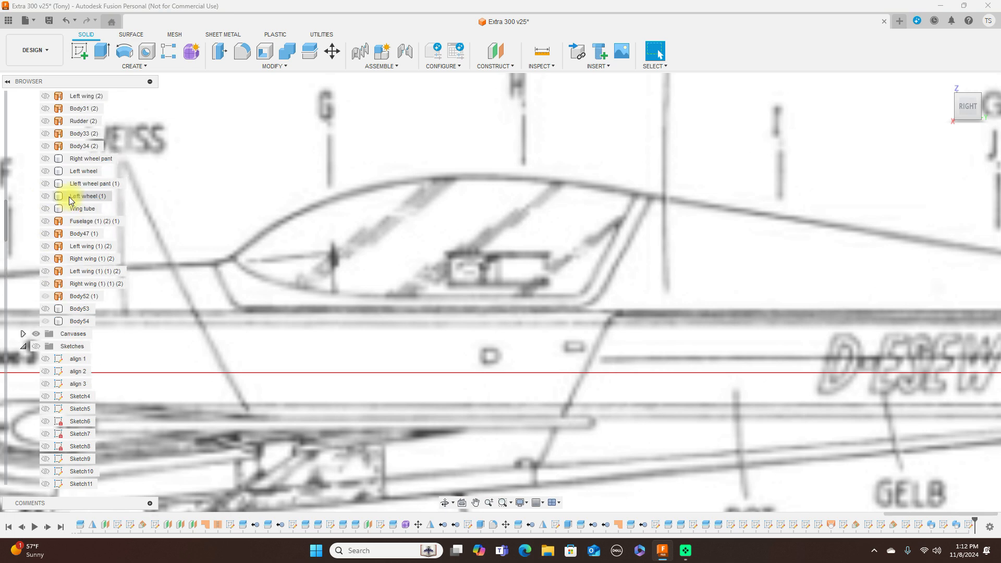
scroll(73, 199, up, 3)
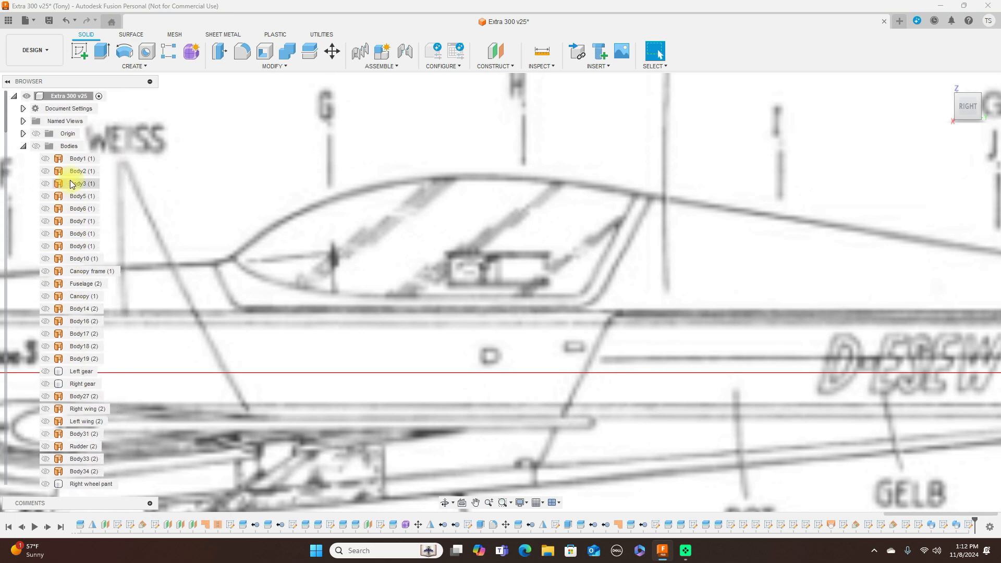
click(37, 146)
scroll(91, 231, down, 5)
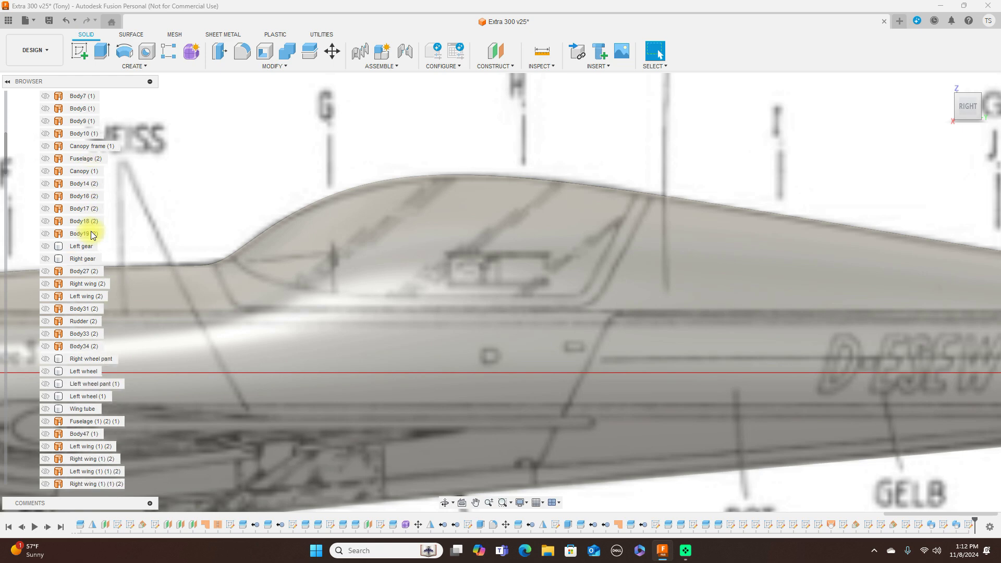
scroll(94, 396, down, 6)
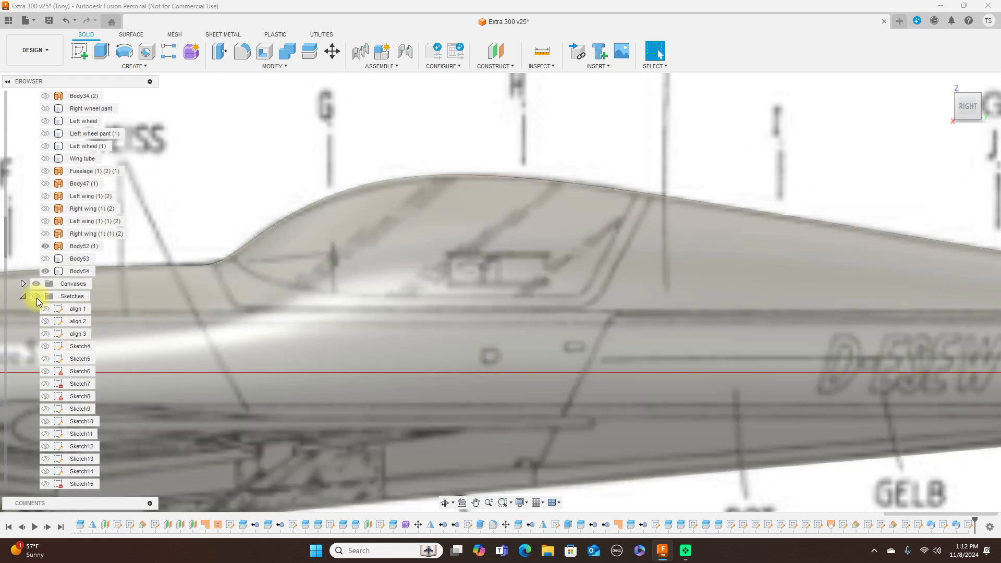
click(36, 297)
Split the fuselage body along the canopy frame's outer spline, with the splitting tool extended
scroll(307, 335, down, 2)
scroll(308, 338, down, 2)
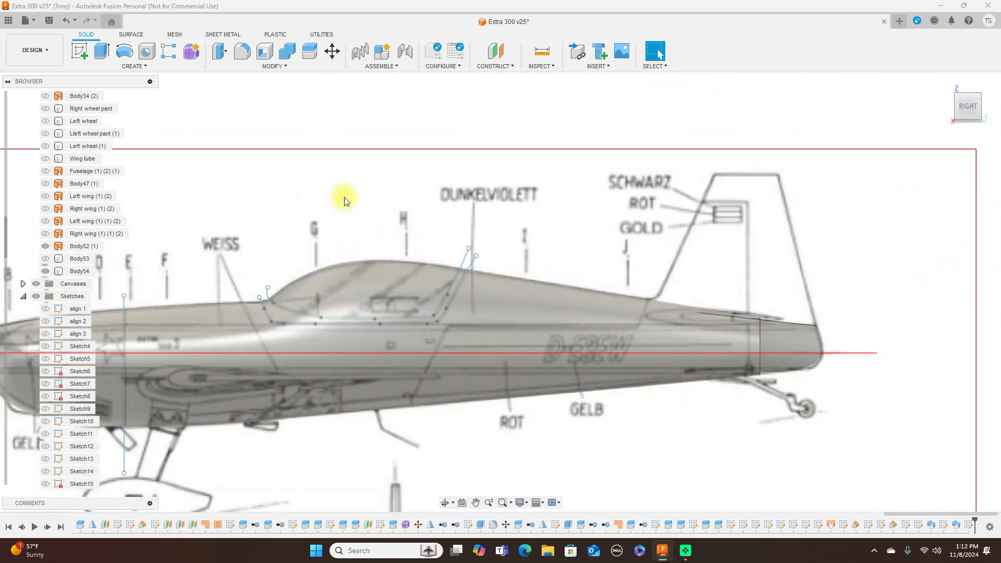
middle_drag(298, 161, 387, 150)
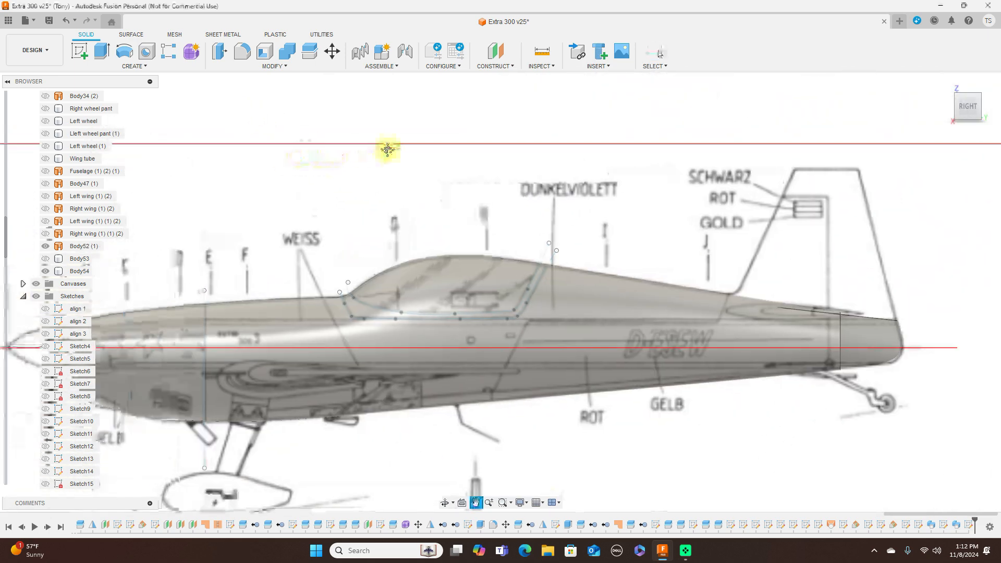
click(310, 52)
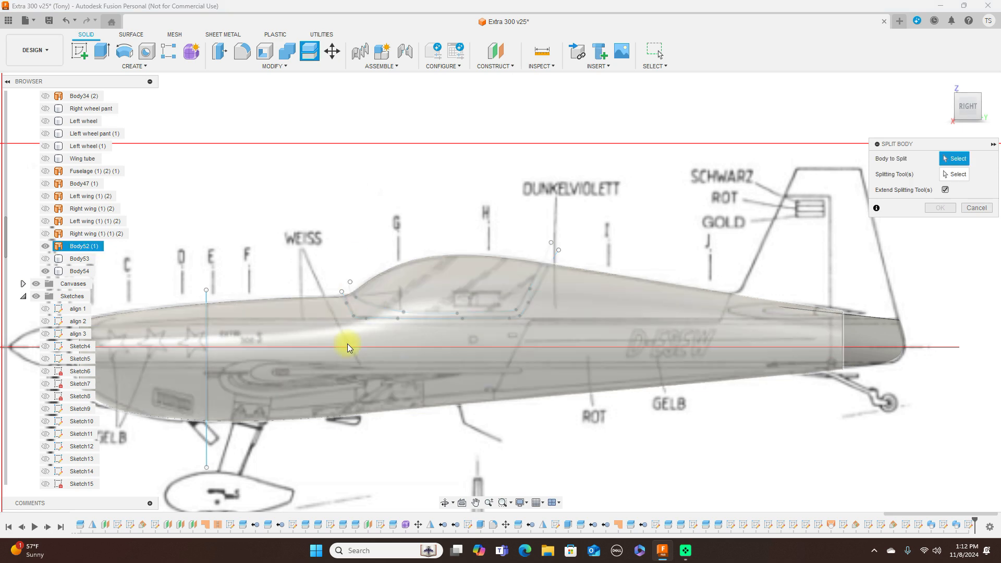
click(347, 350)
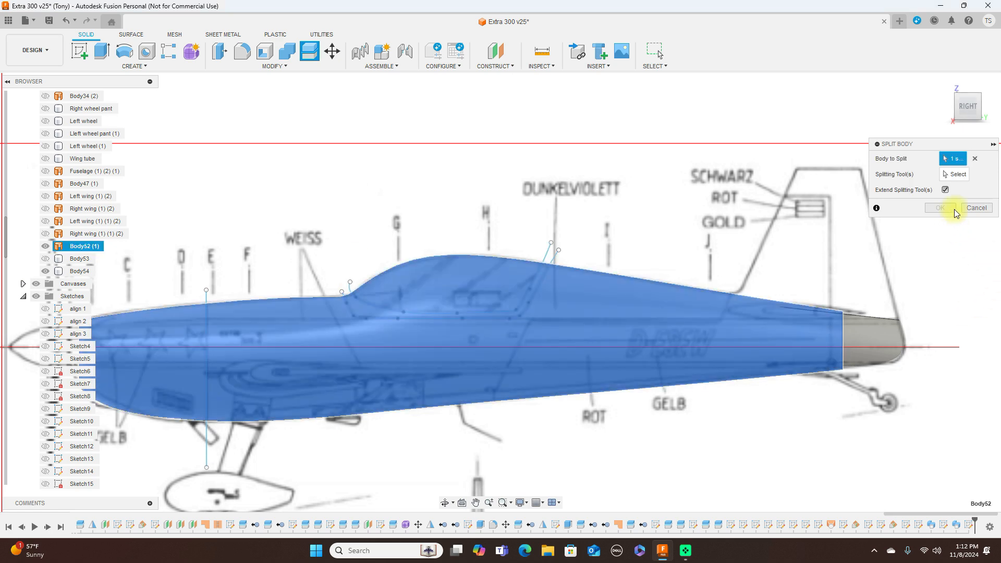
click(956, 177)
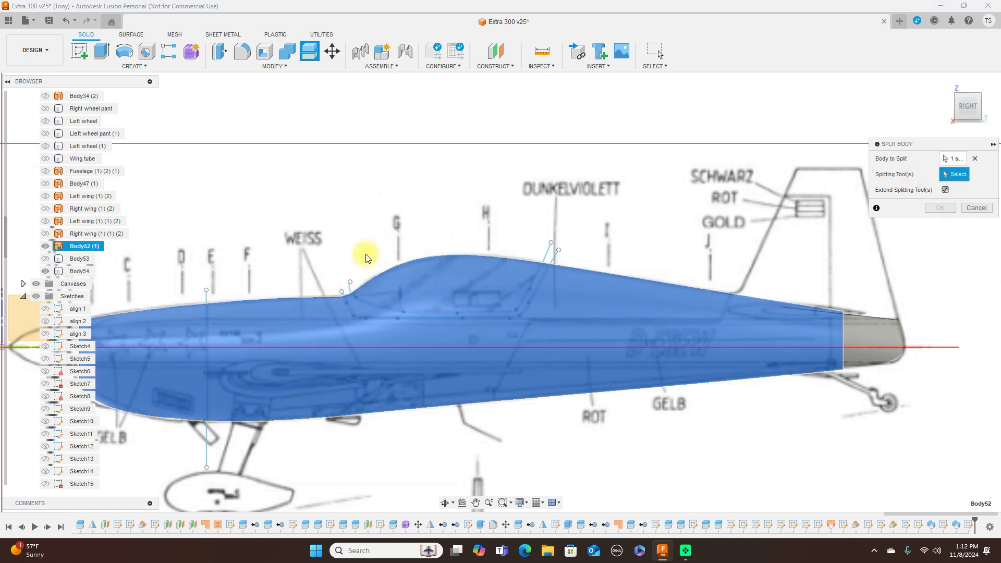
click(350, 310)
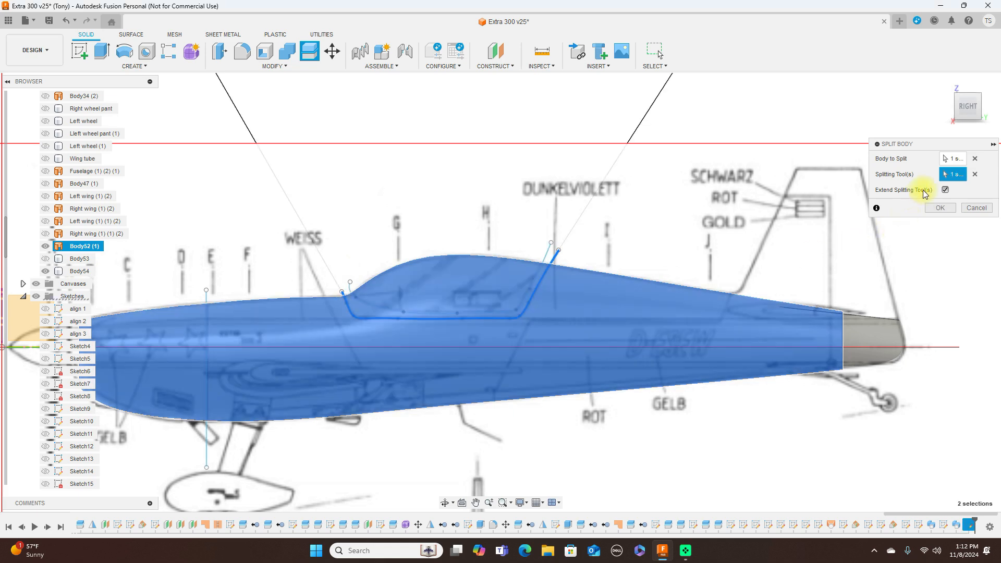
click(943, 209)
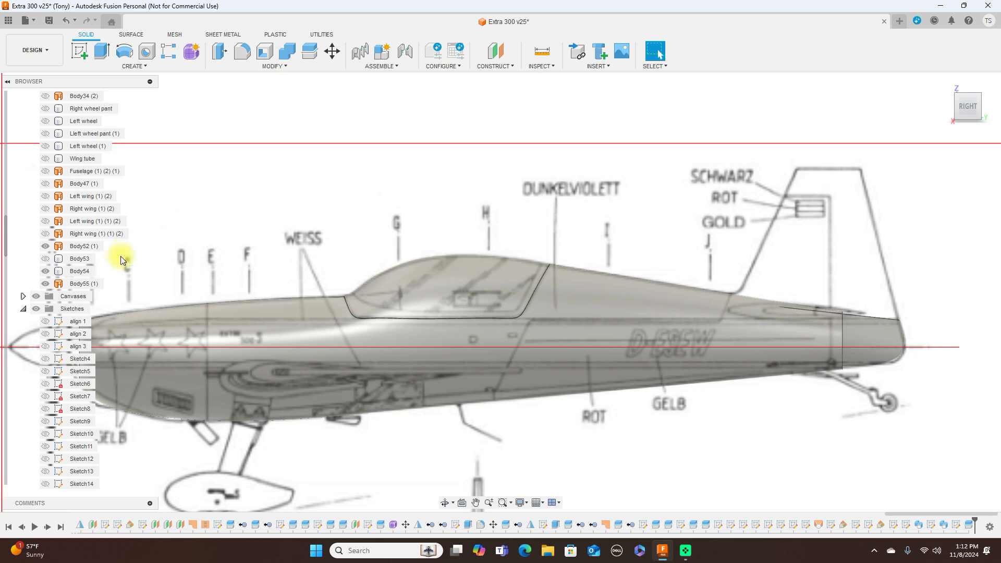
Make Sketch73 with the canopy splines visible again
scroll(52, 346, down, 6)
scroll(57, 348, down, 6)
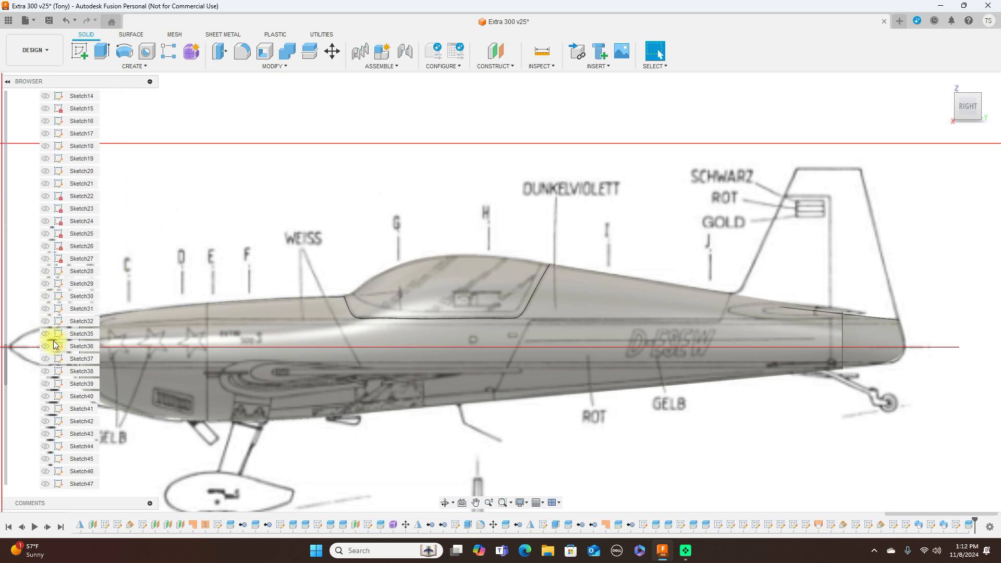
scroll(52, 342, down, 3)
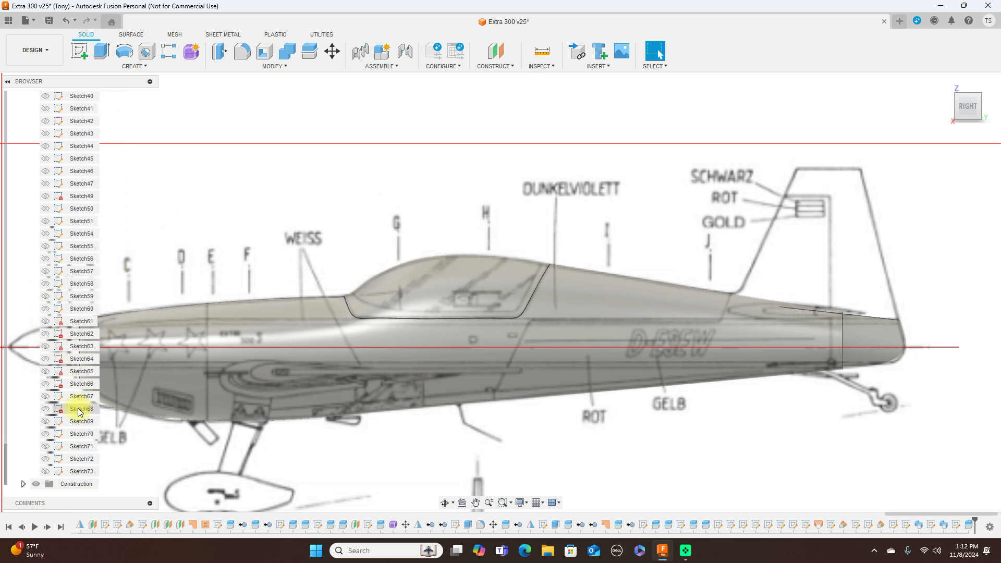
click(44, 473)
click(45, 472)
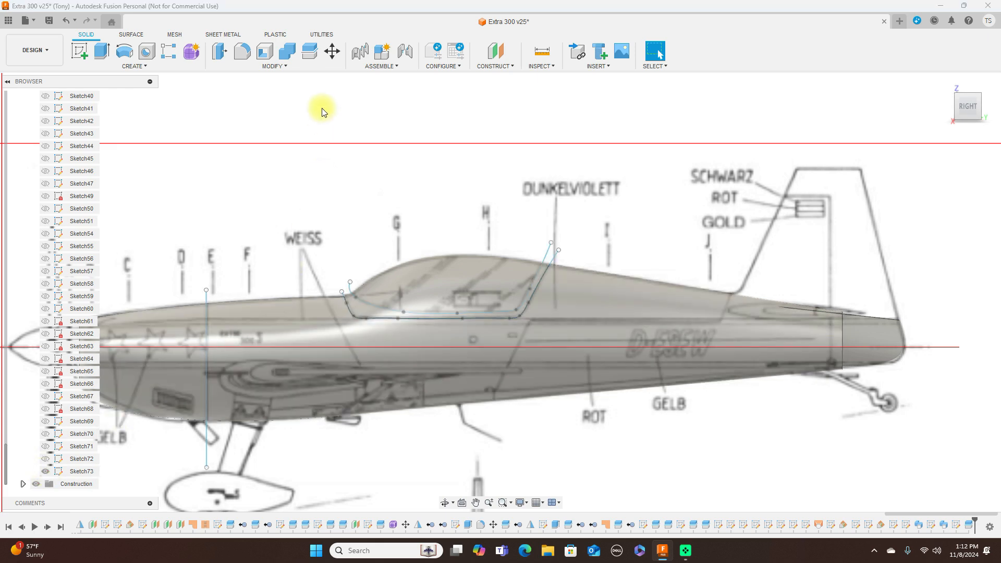
Split the canopy body along the inner glass spline of Sketch73 to separate the glass from the frame
click(314, 59)
click(443, 275)
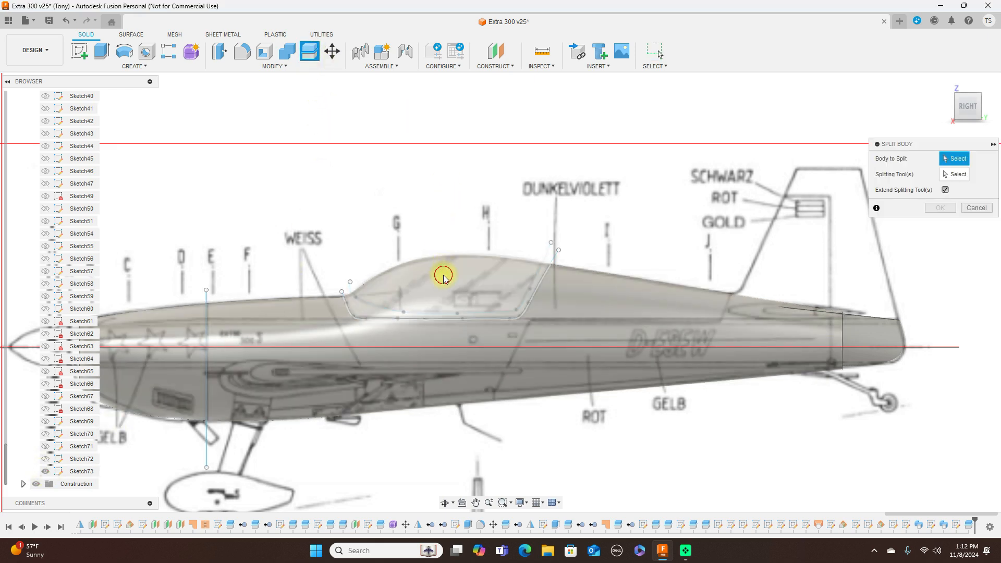
click(956, 174)
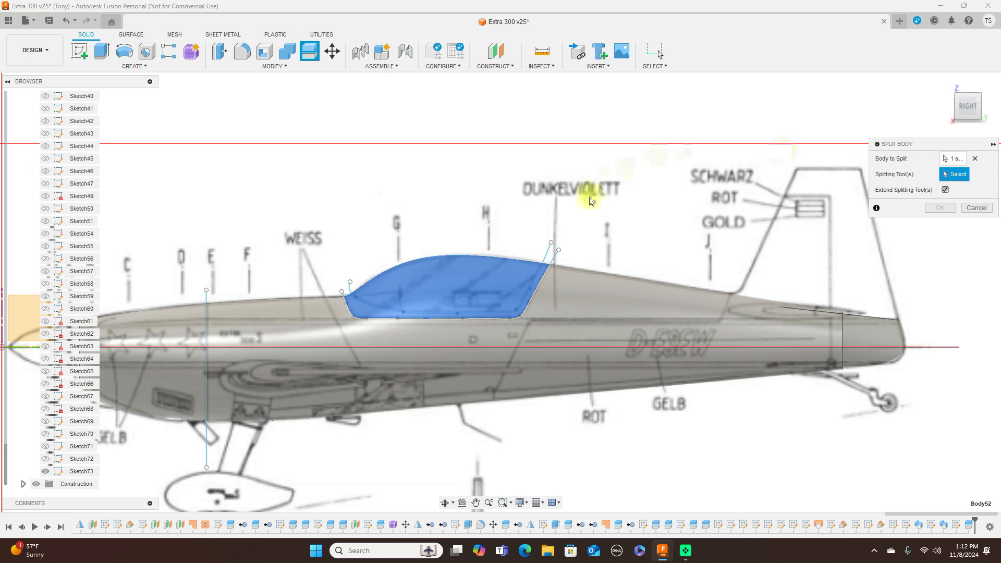
click(546, 252)
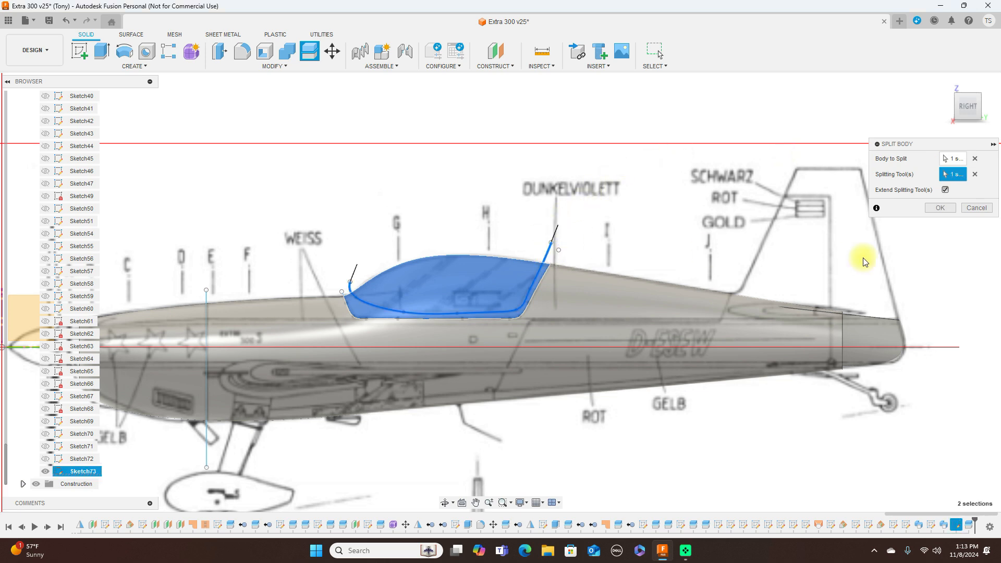
click(949, 208)
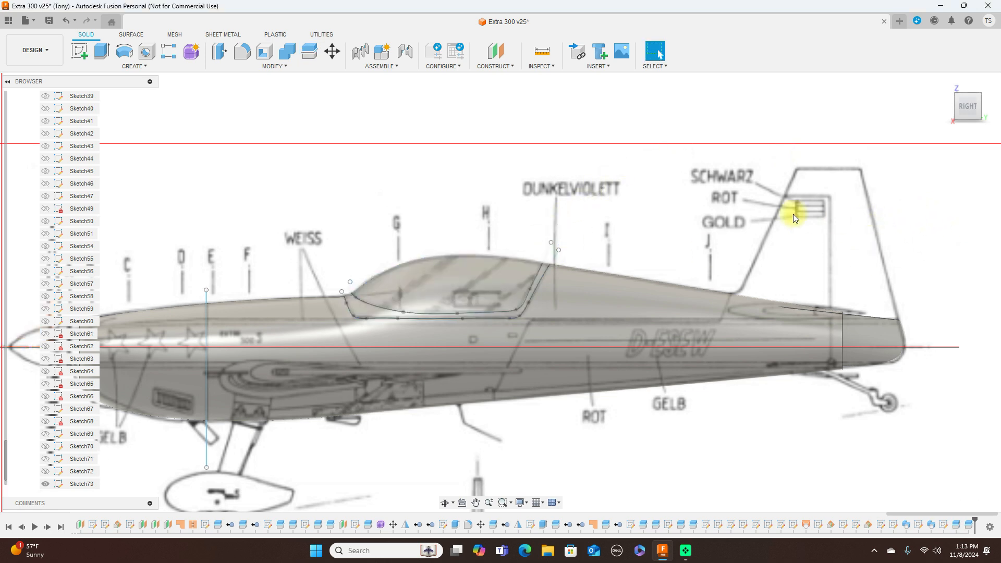
Collapse the Bodies and Sketches folders and hide all sketches and canvases
scroll(793, 214, down, 3)
scroll(73, 235, up, 3)
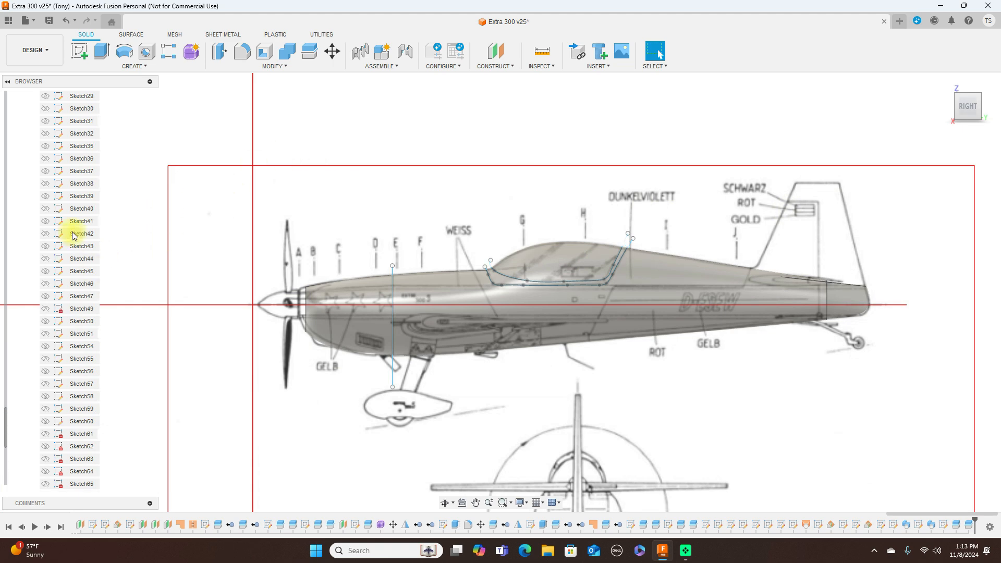
scroll(77, 232, up, 8)
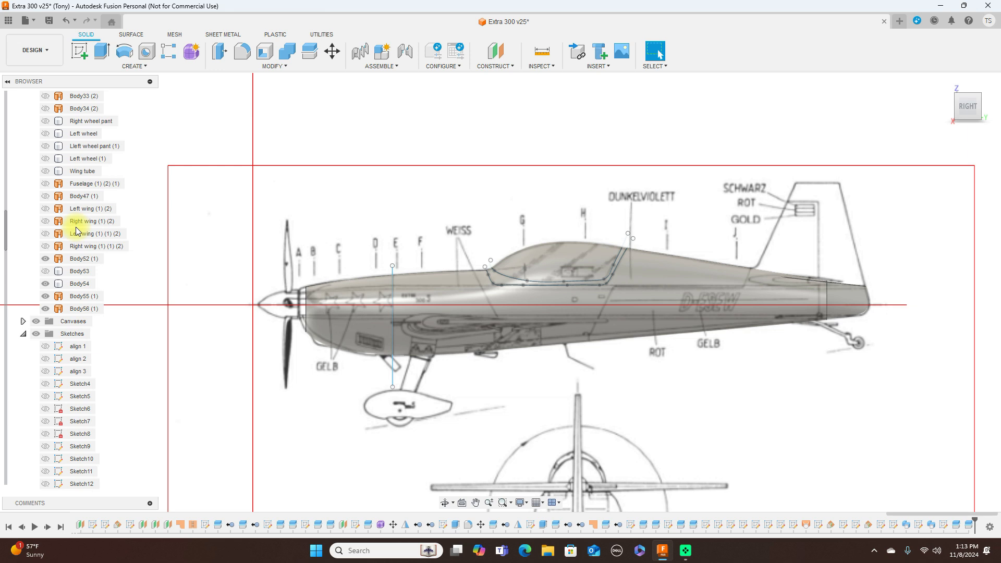
scroll(77, 231, up, 9)
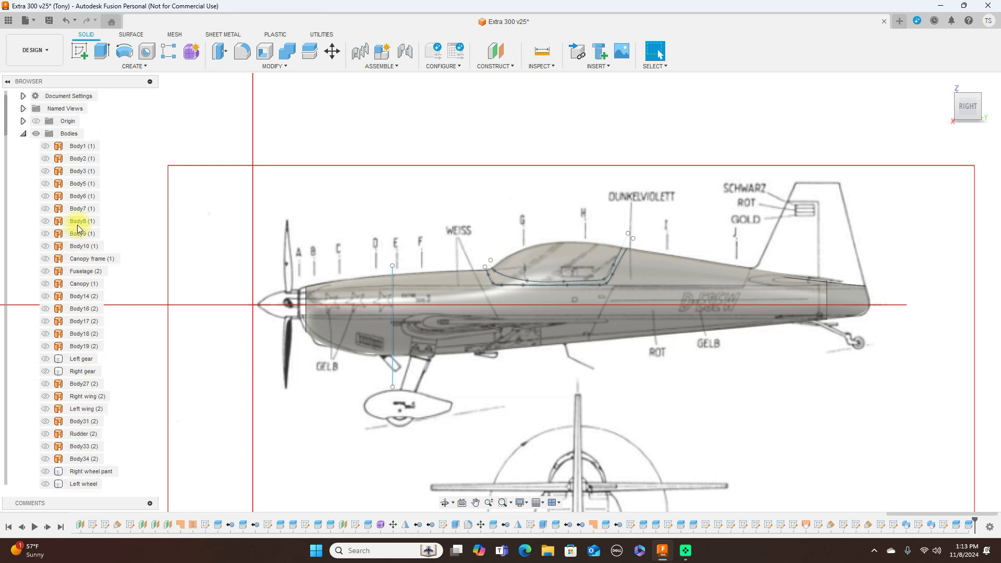
click(23, 134)
click(23, 159)
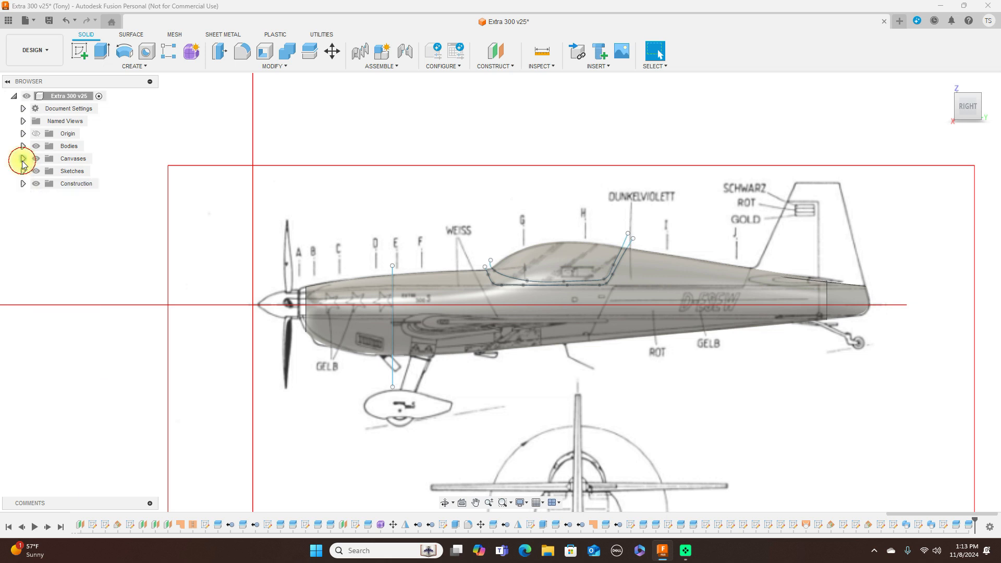
click(35, 171)
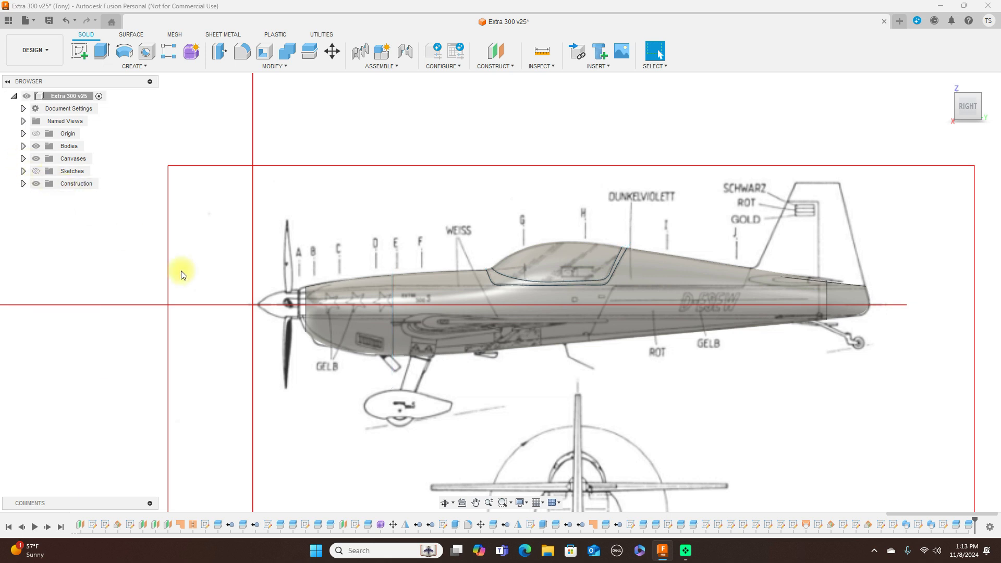
click(36, 159)
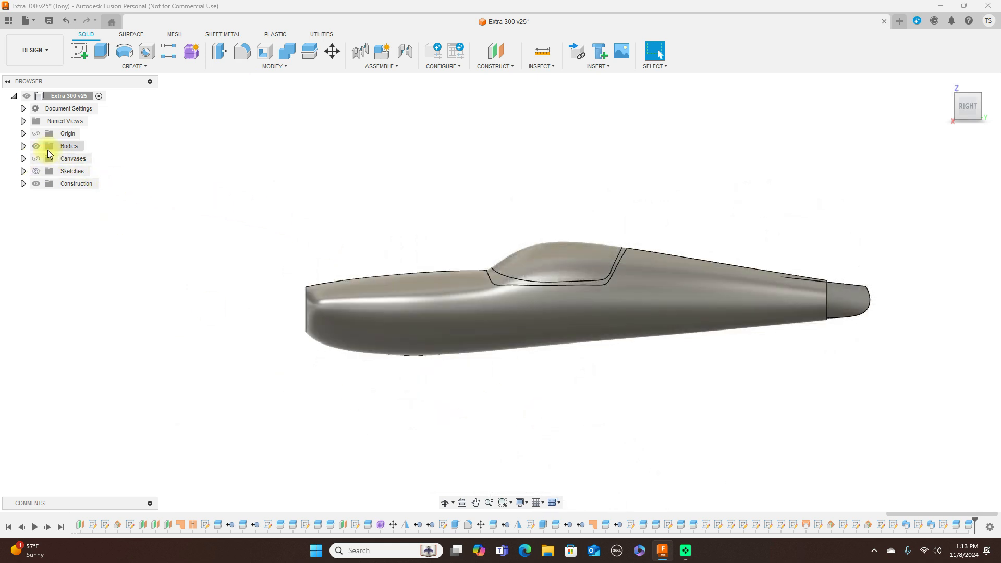
Make the fin body, Body53, visible together with the split fuselage
click(23, 146)
scroll(78, 351, down, 5)
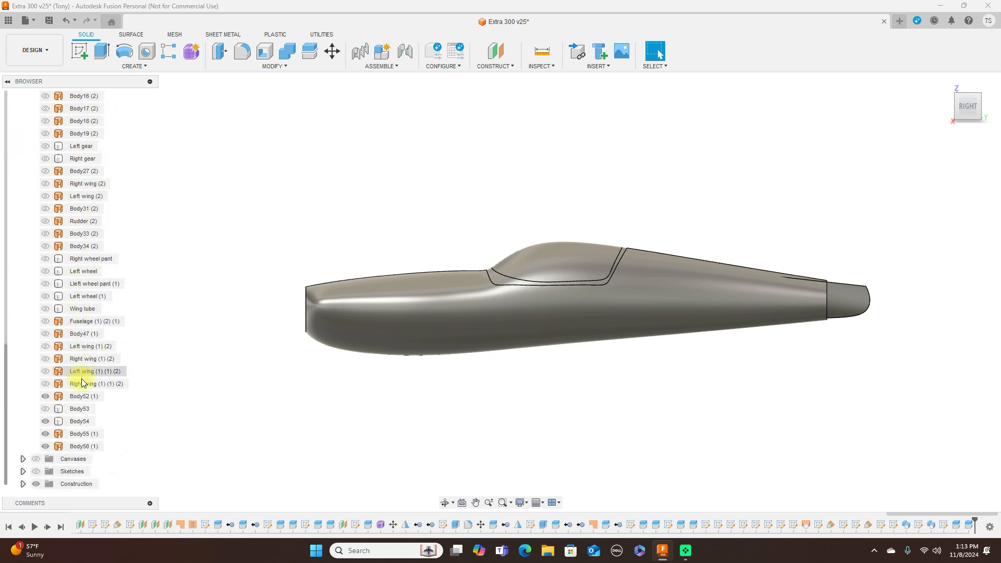
click(46, 408)
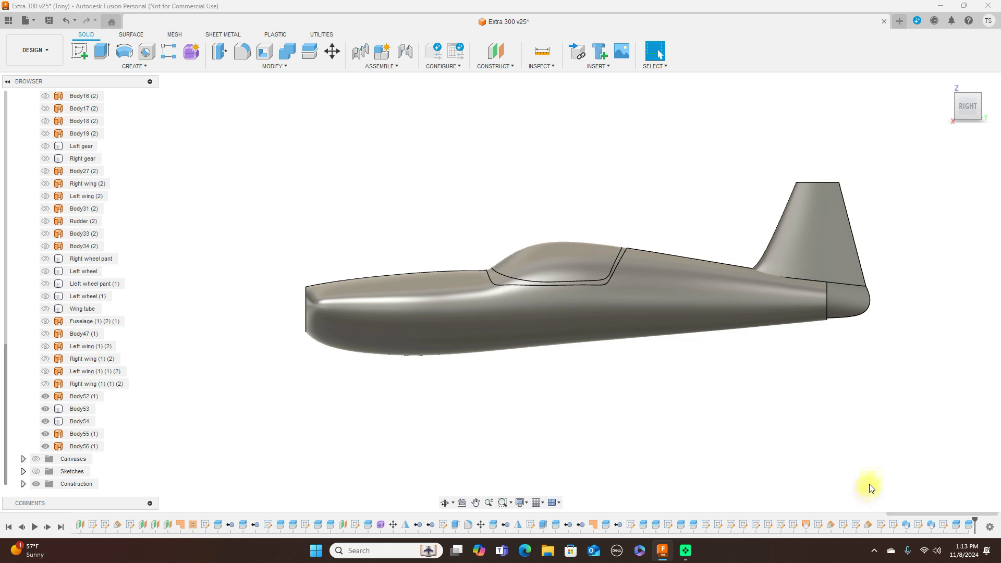
scroll(870, 485, down, 3)
middle_drag(850, 201, 745, 180)
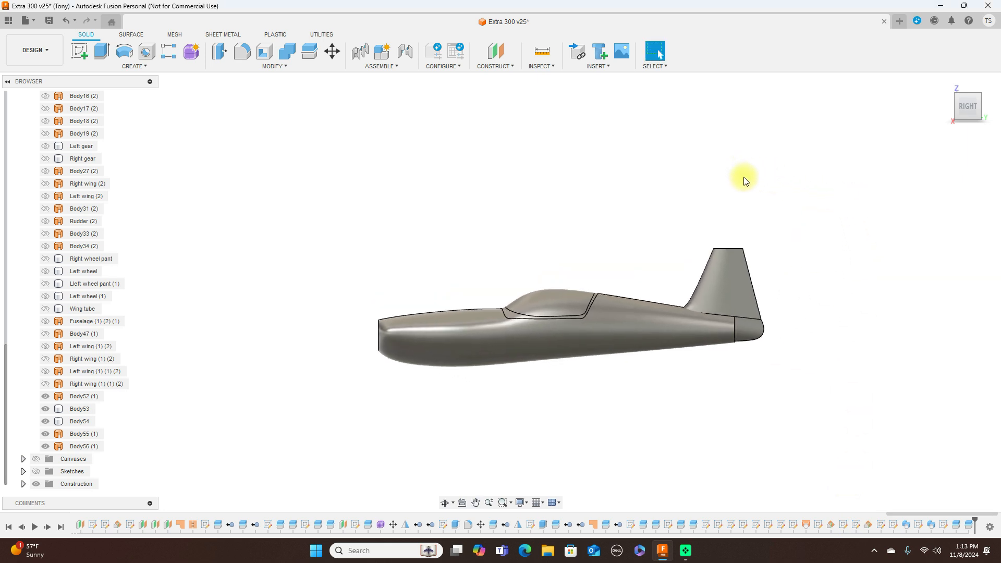
Apply the design's transparent blue glass appearance to the canopy glass body and return to the right side view
mouse_move(965, 104)
mouse_move(961, 108)
mouse_down()
mouse_move(45, 112)
mouse_move(132, 118)
mouse_move(195, 101)
mouse_move(135, 83)
mouse_move(22, 89)
mouse_move(2, 110)
mouse_move(975, 106)
mouse_move(962, 106)
mouse_up()
key(a)
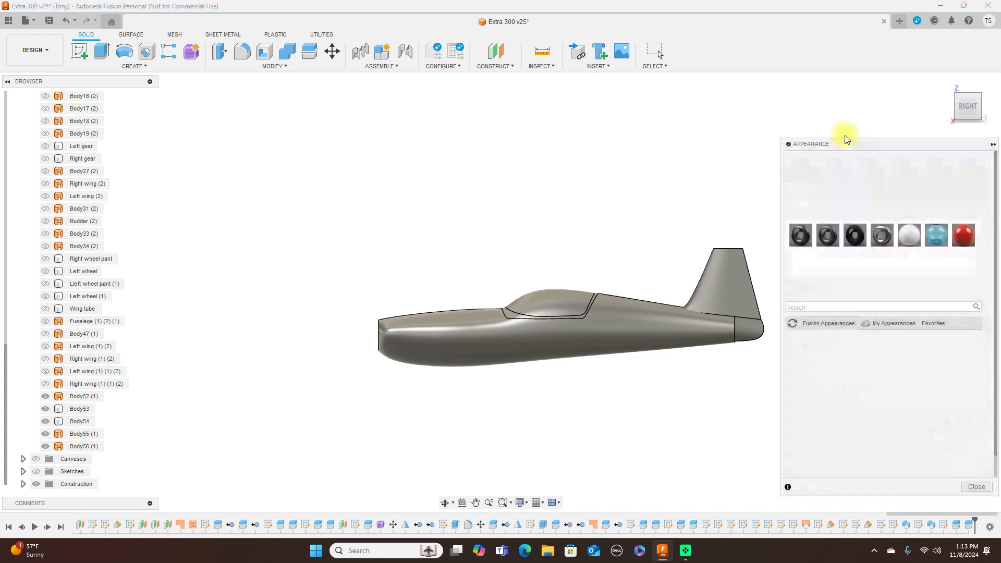
drag(934, 226, 558, 298)
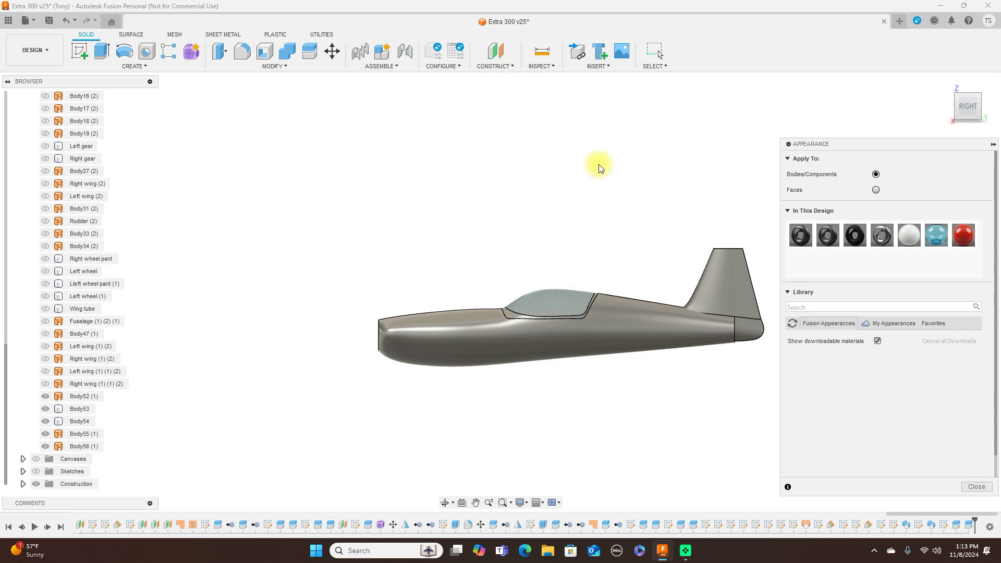
mouse_move(501, 292)
shift+middle_down()
mouse_move(157, 128)
mouse_move(216, 111)
mouse_move(89, 116)
mouse_move(7, 96)
mouse_move(956, 104)
mouse_move(950, 111)
shift+middle_up()
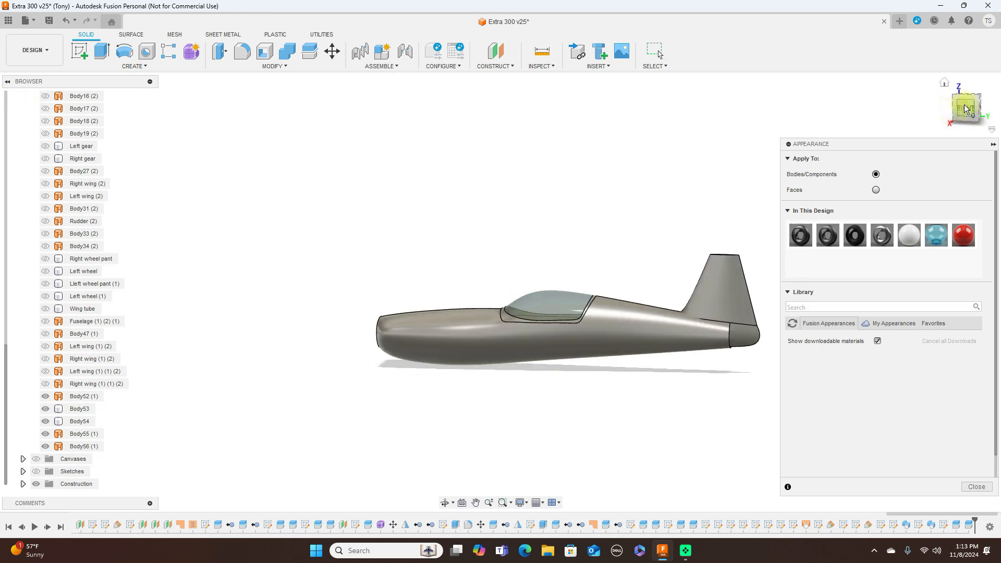
click(966, 107)
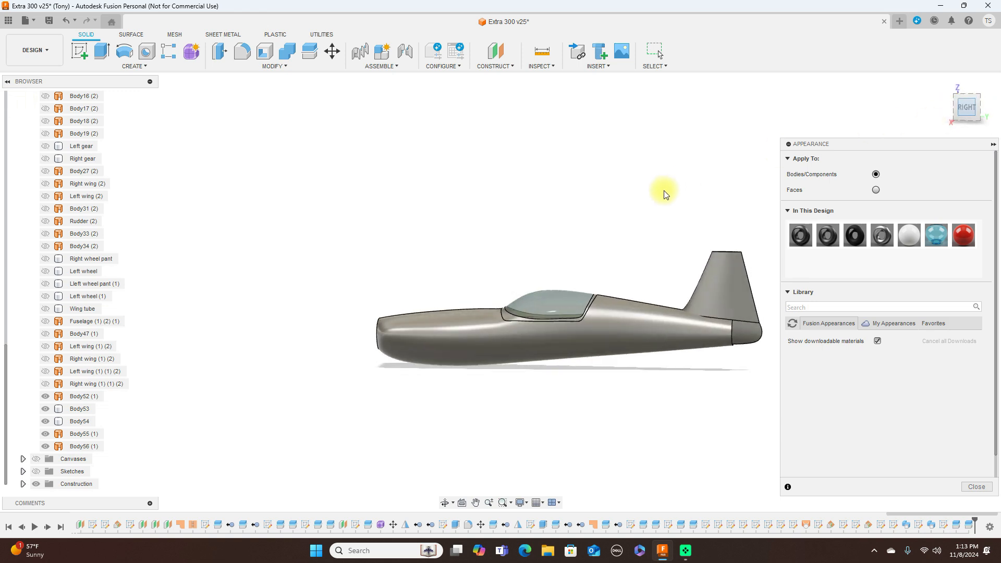
Apply Paint - Enamel Glossy (Yellow) from the Fusion glossy paint library to the main fuselage body
click(820, 327)
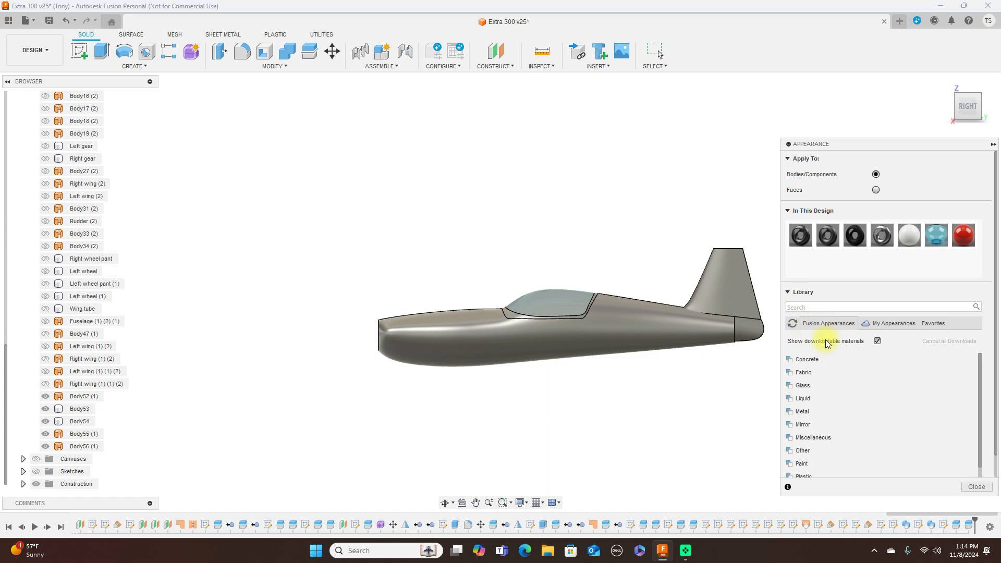
click(818, 464)
scroll(881, 412, down, 1)
scroll(881, 412, down, 2)
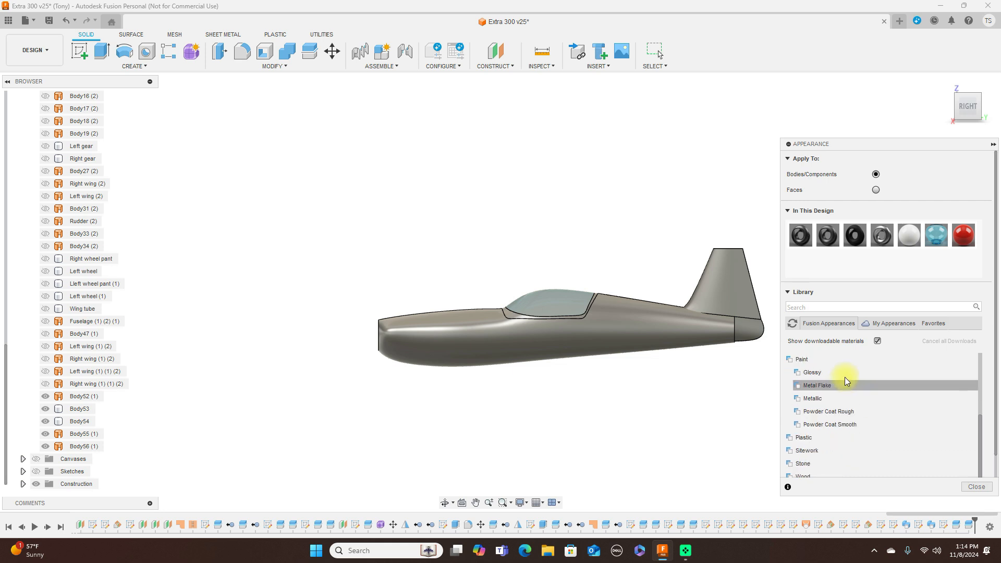
click(816, 373)
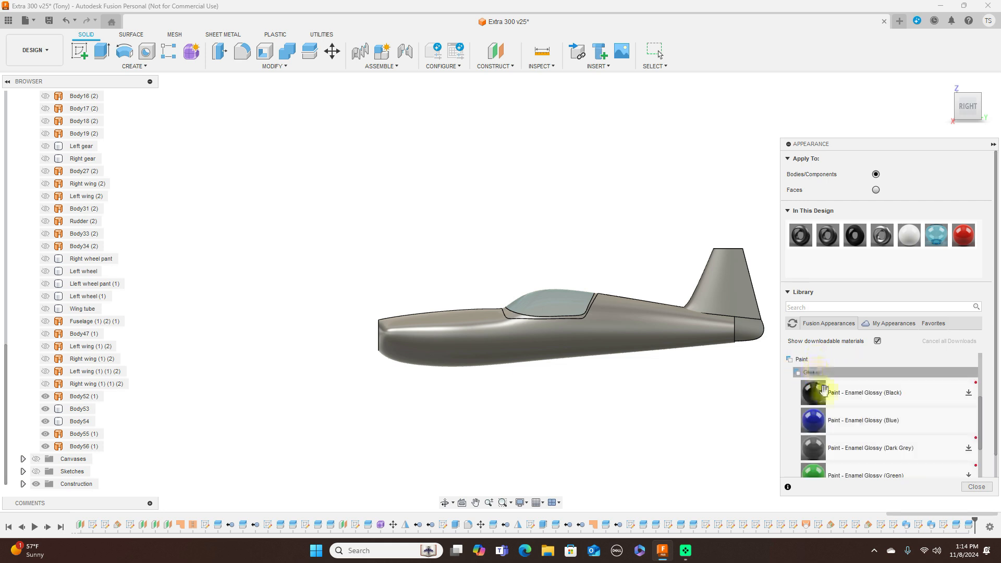
scroll(834, 412, down, 1)
scroll(839, 428, down, 1)
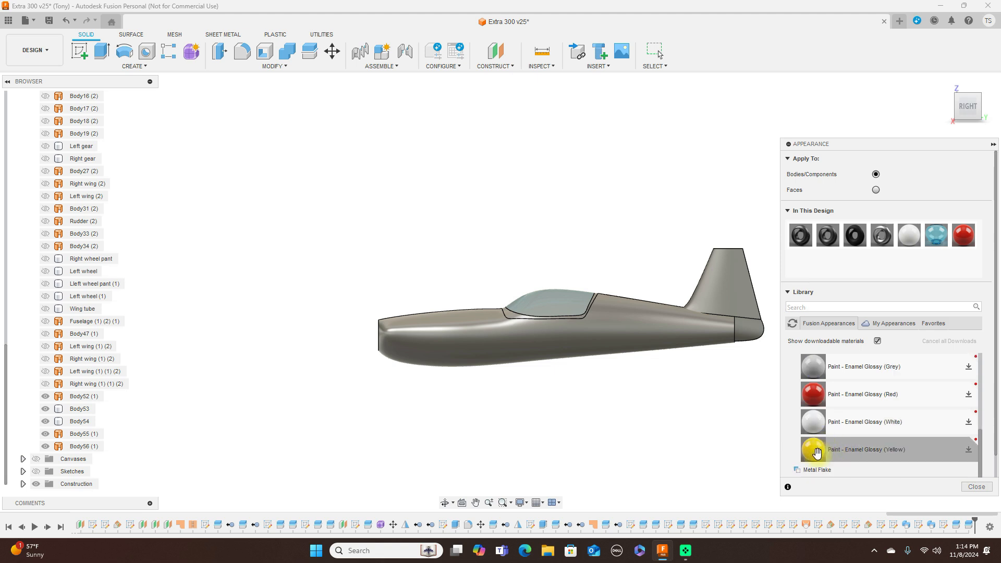
drag(817, 453, 624, 332)
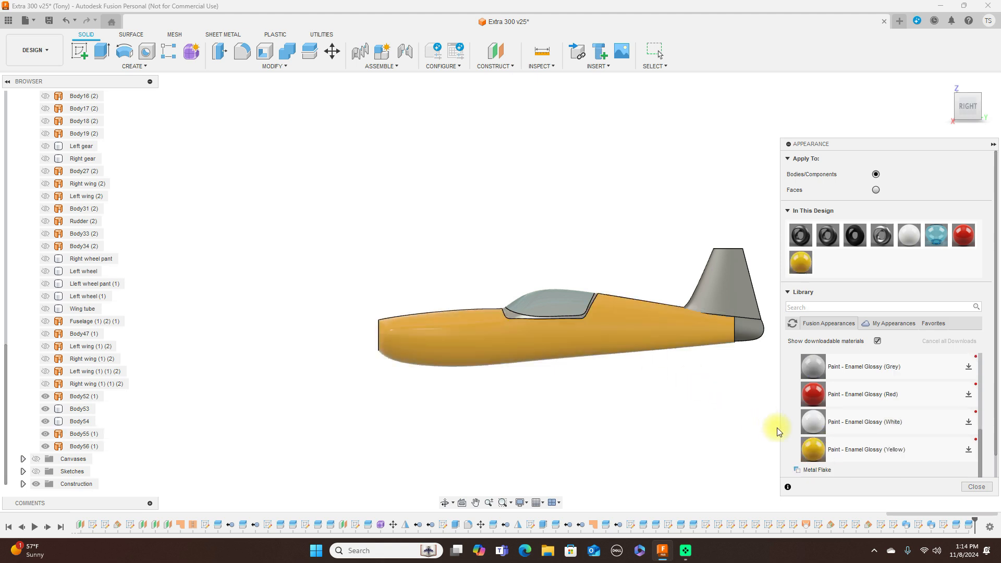
Apply the glossy yellow enamel paint to the fin, the tail end body and the canopy frame, and finish the appearance editing
drag(810, 449, 747, 305)
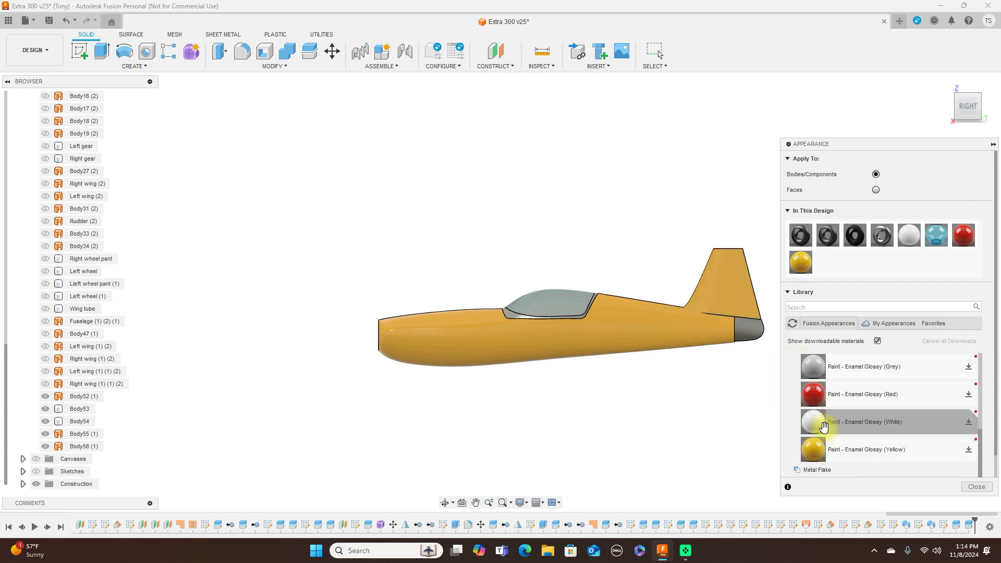
drag(818, 449, 628, 304)
drag(720, 323, 740, 315)
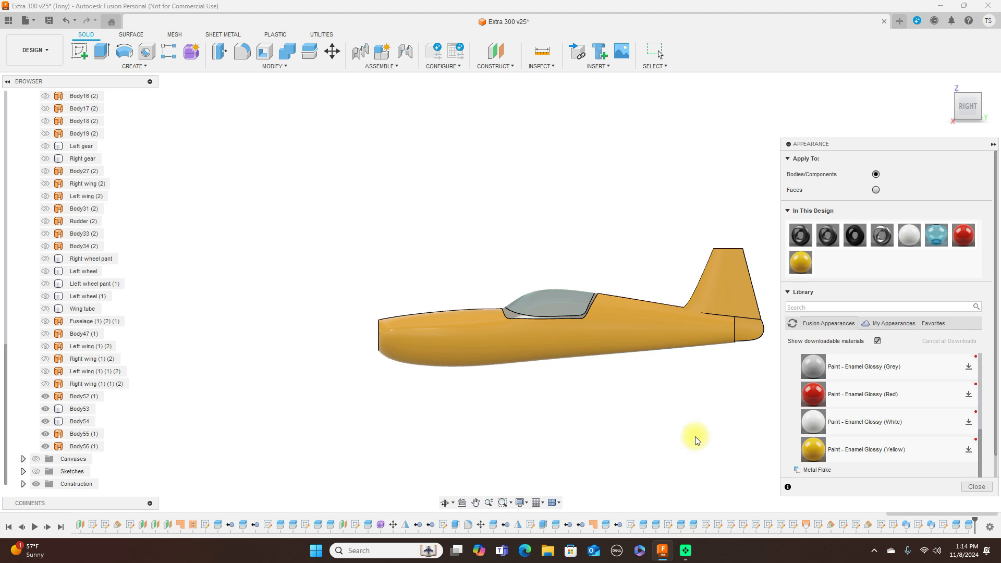
drag(801, 262, 596, 298)
click(975, 488)
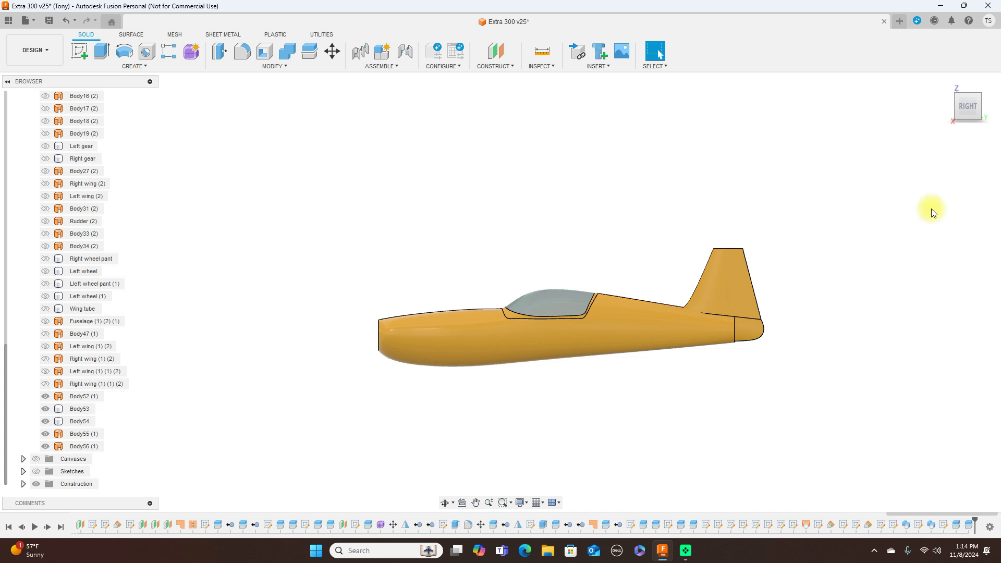
Show the reference canvases behind the coloured fuselage in the right side view
mouse_move(974, 101)
mouse_move(958, 111)
mouse_down()
mouse_move(965, 105)
mouse_move(141, 126)
mouse_move(182, 114)
mouse_move(183, 96)
mouse_move(99, 106)
mouse_move(934, 112)
mouse_move(34, 108)
mouse_move(179, 116)
mouse_move(962, 110)
mouse_up()
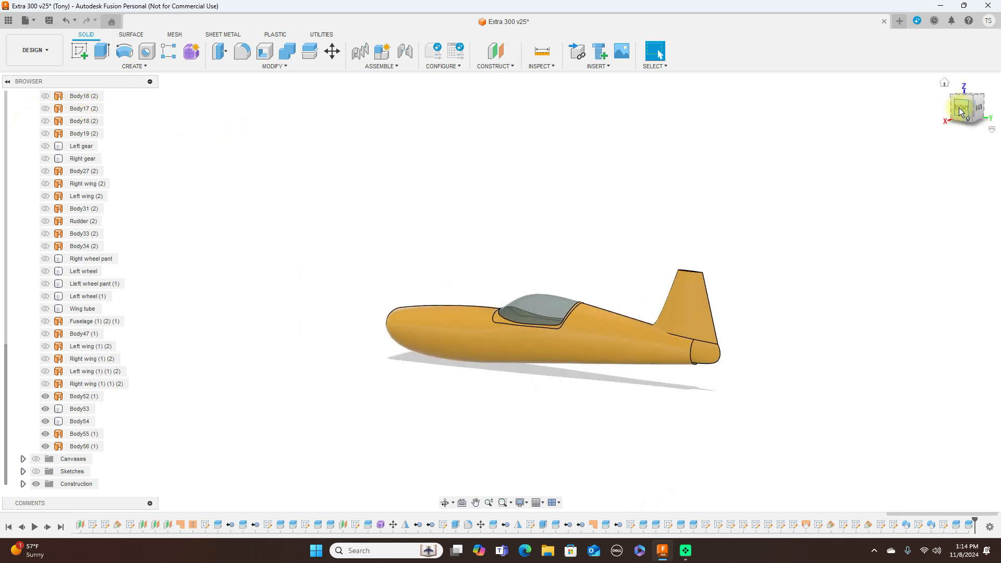
click(961, 110)
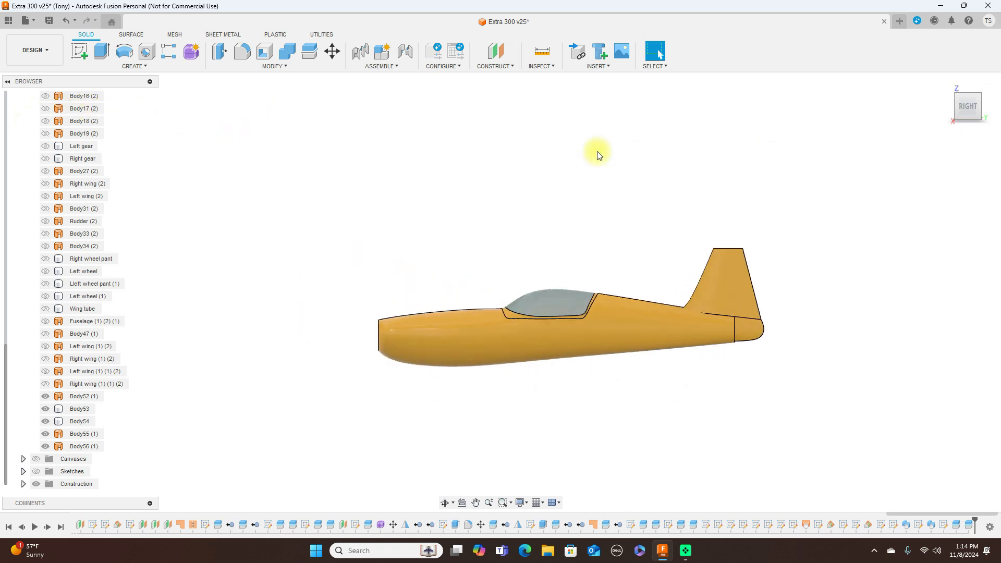
click(36, 459)
scroll(538, 443, up, 3)
mouse_move(535, 420)
middle_down()
mouse_move(669, 331)
mouse_move(626, 397)
middle_up()
scroll(655, 330, up, 3)
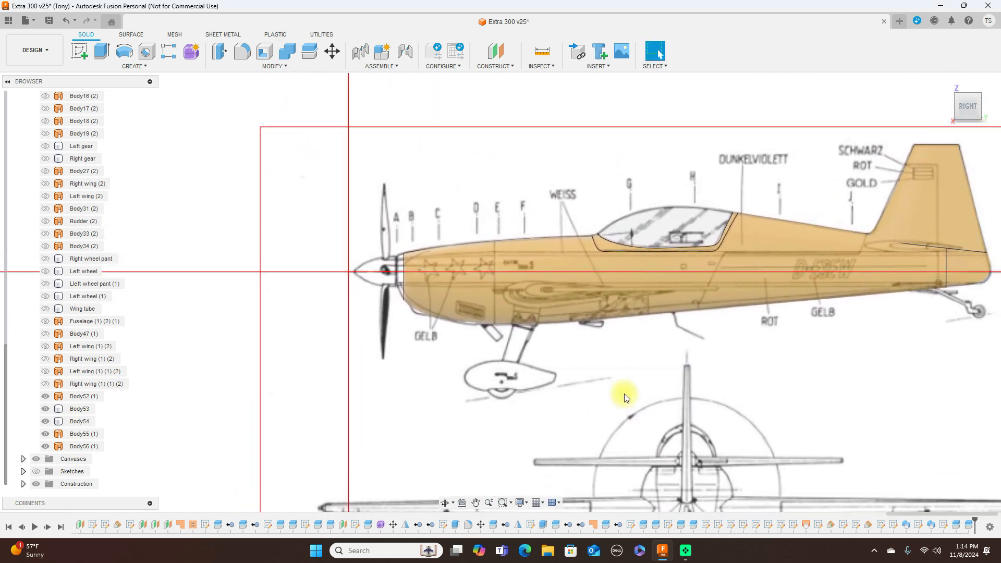
middle_drag(720, 387, 676, 395)
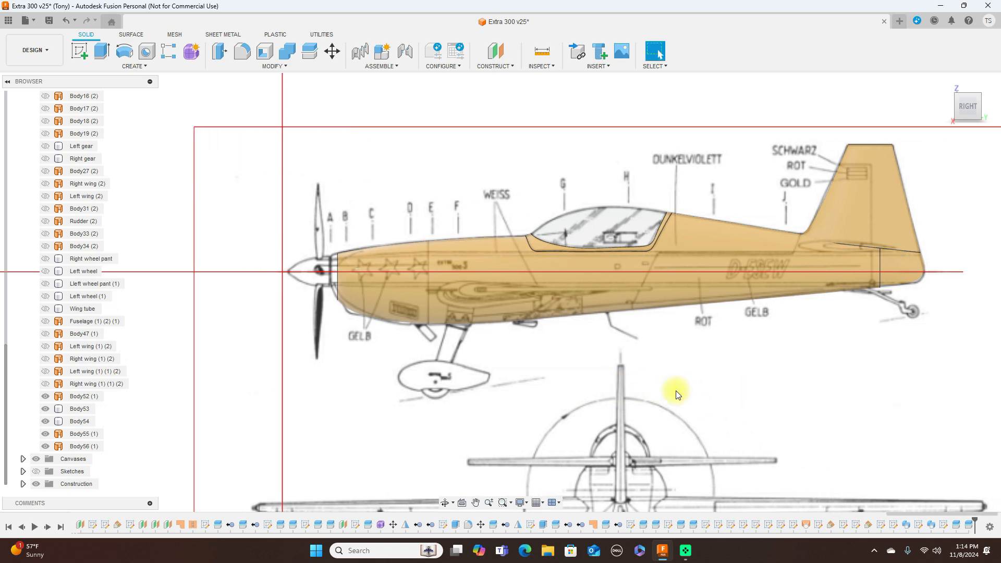
Start a new sketch on the origin's side-view plane at the aircraft's nose, over the spinner drawing
click(547, 290)
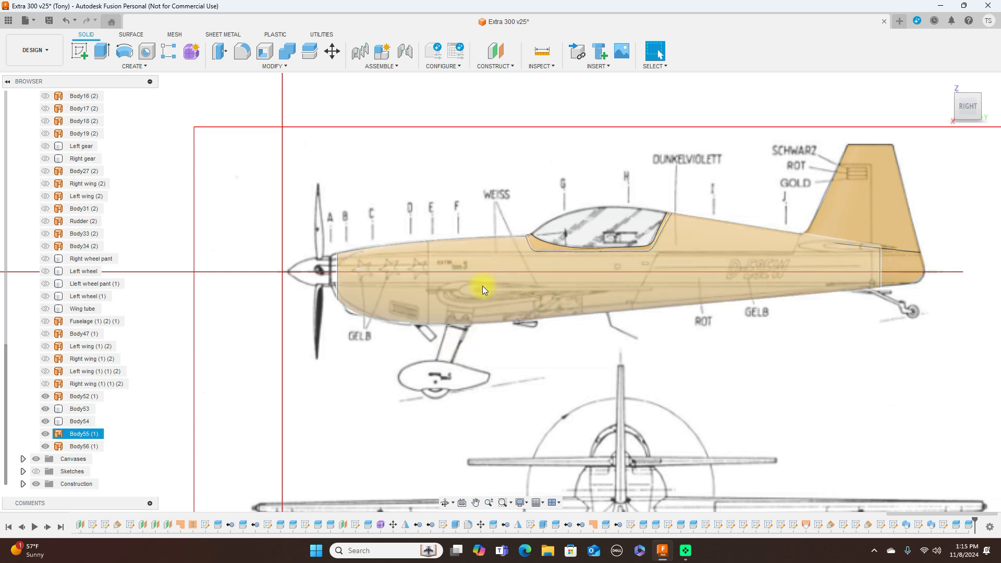
scroll(372, 257, up, 3)
middle_drag(381, 214, 501, 181)
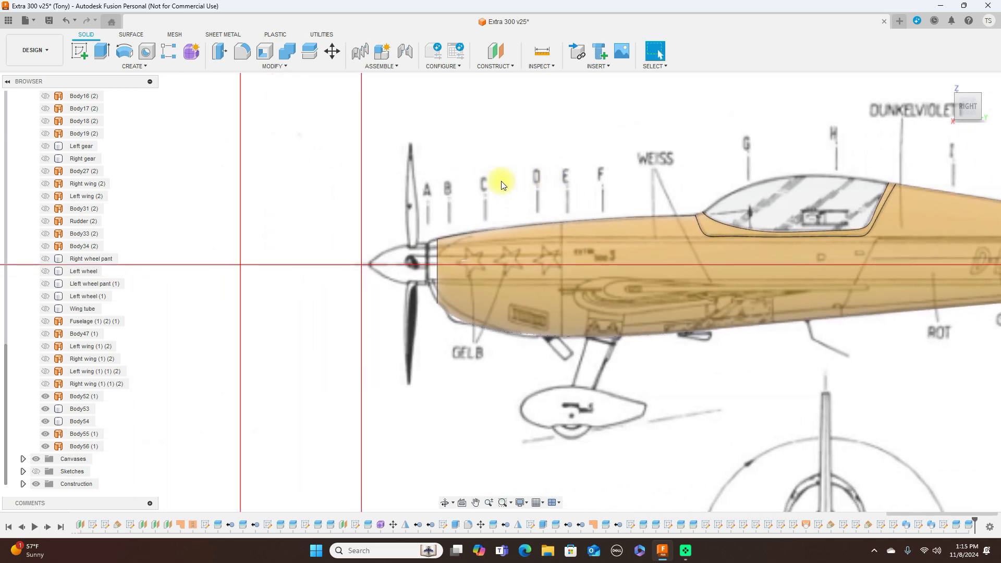
scroll(502, 186, up, 1)
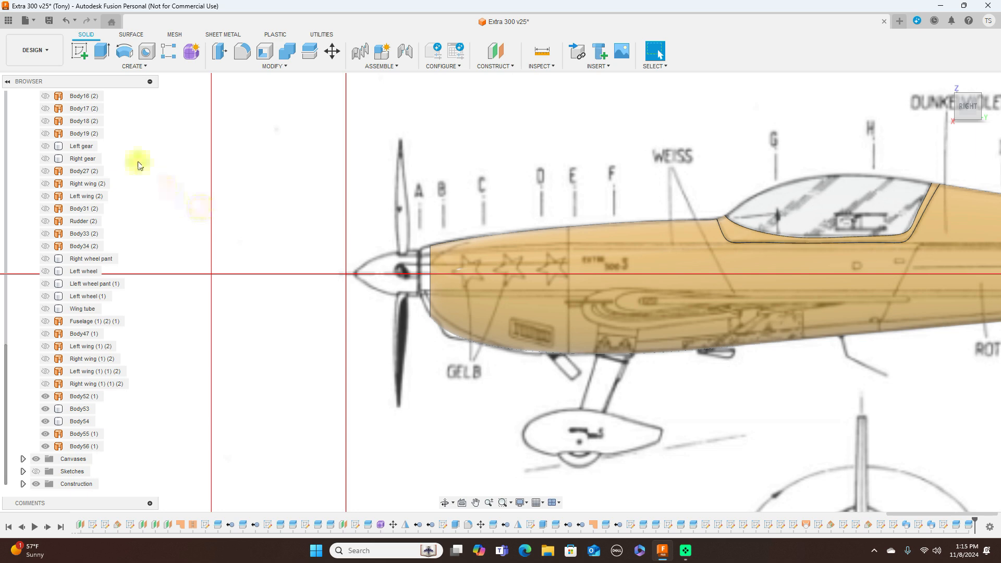
click(79, 54)
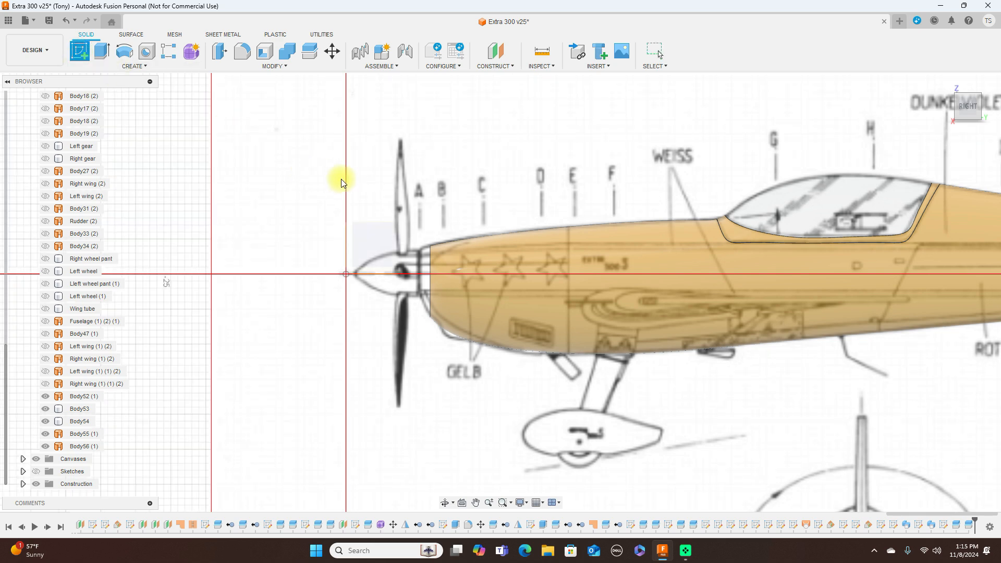
click(390, 235)
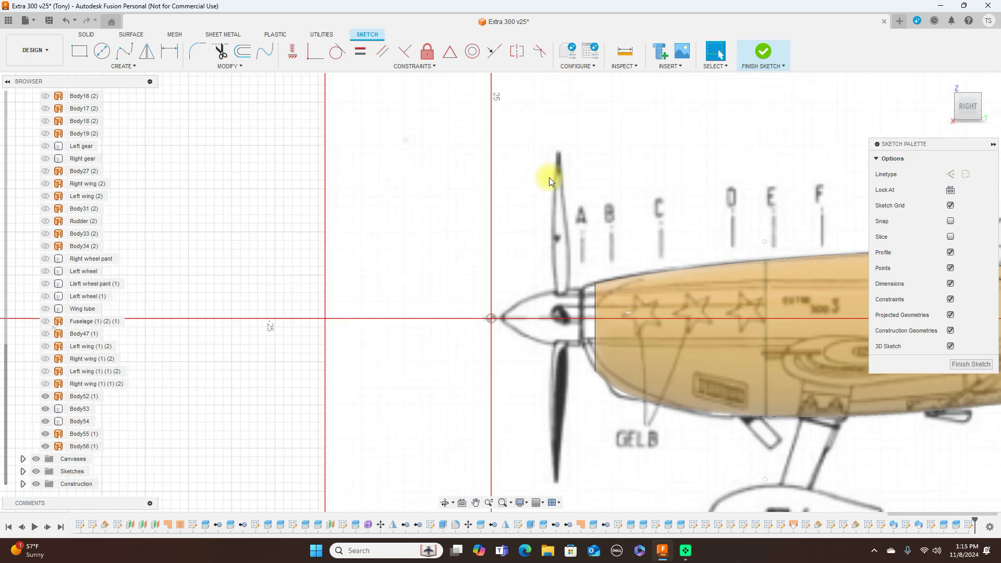
scroll(616, 172, up, 3)
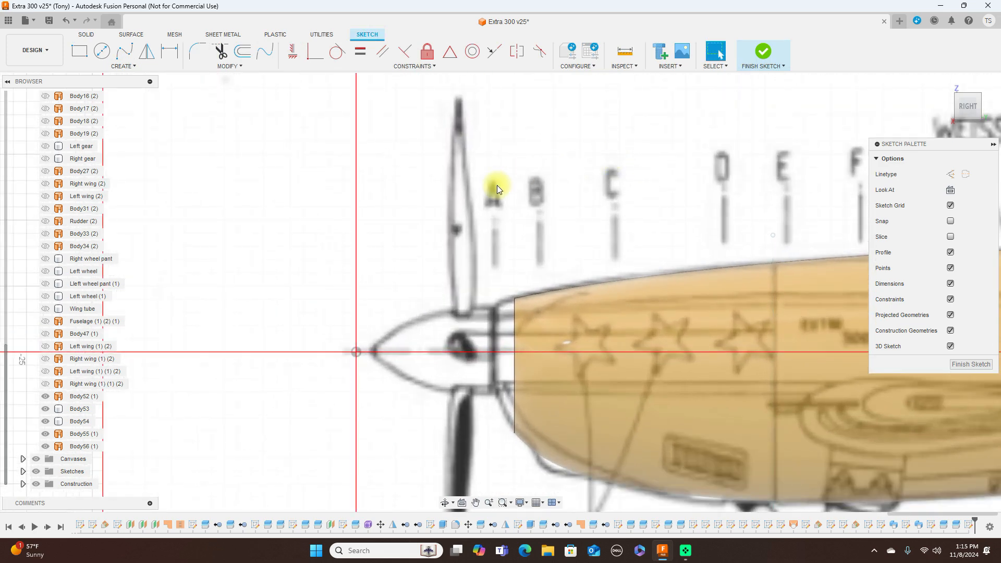
Draw a vertical line from the upper corner of the spinner's rear edge to the centreline and a horizontal line to the spinner tip
key(l)
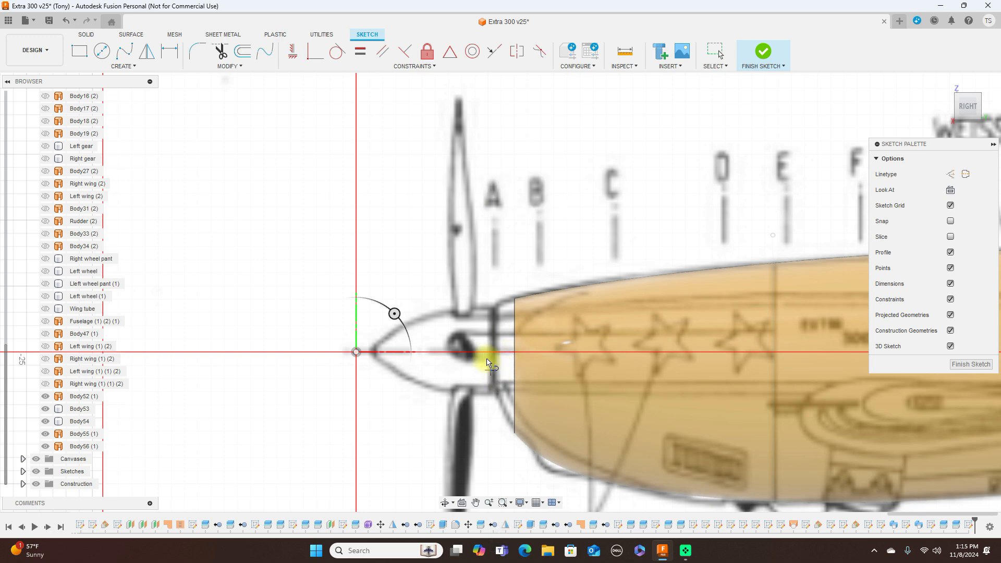
click(490, 306)
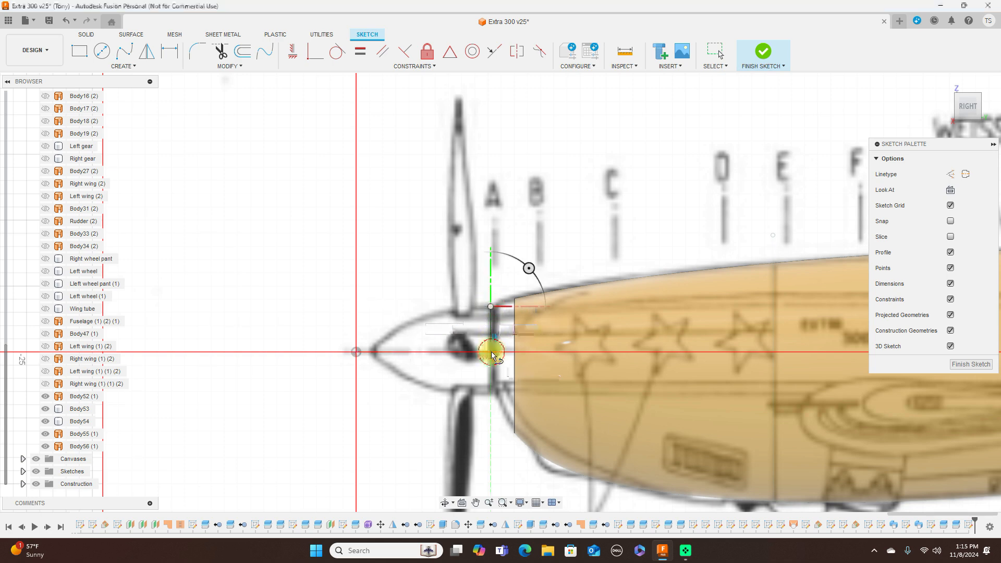
click(491, 352)
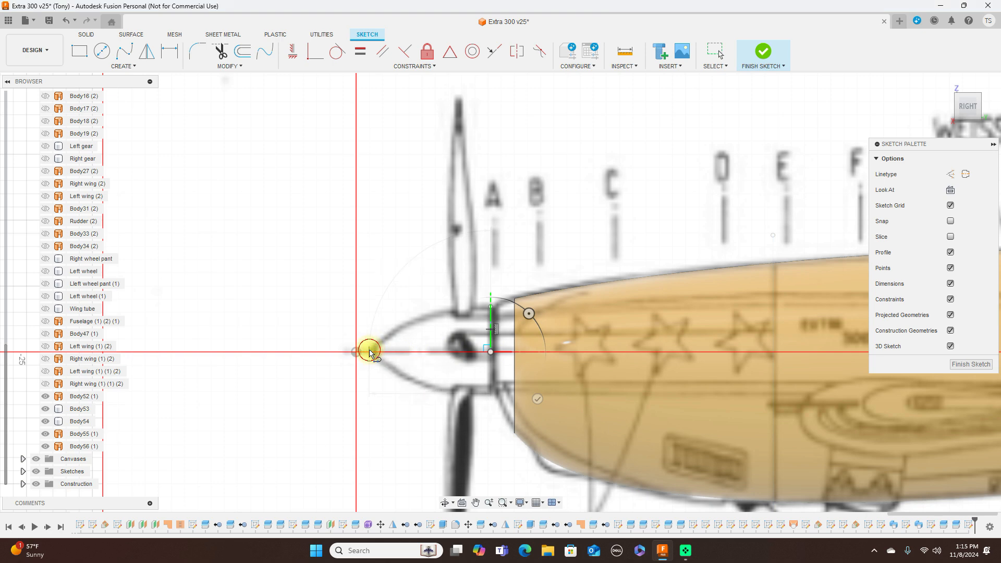
click(370, 352)
right_click(369, 352)
click(401, 354)
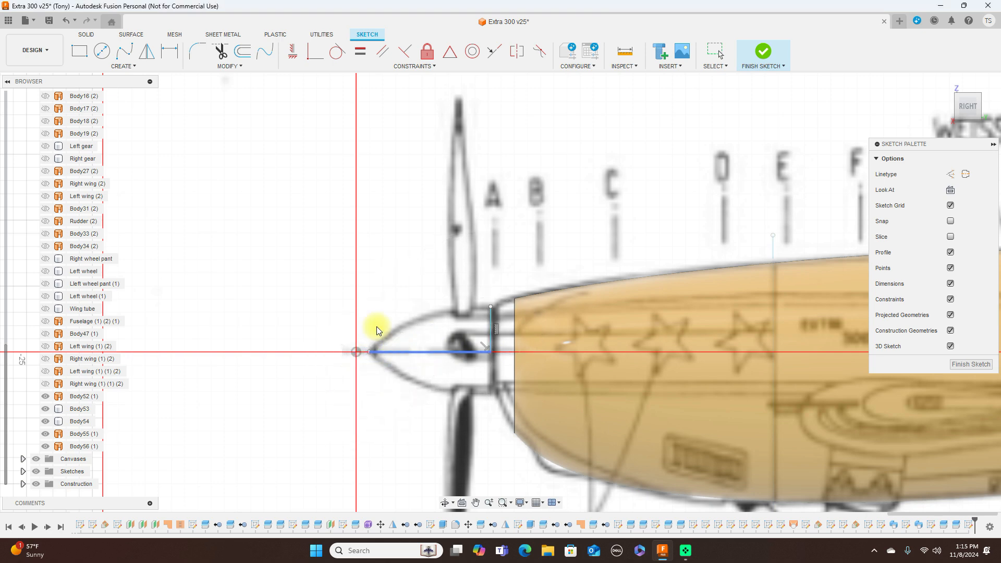
Trace the spinner's upper outline with a fit point spline from the tip to the rear line's upper end, and finish the sketch
click(126, 51)
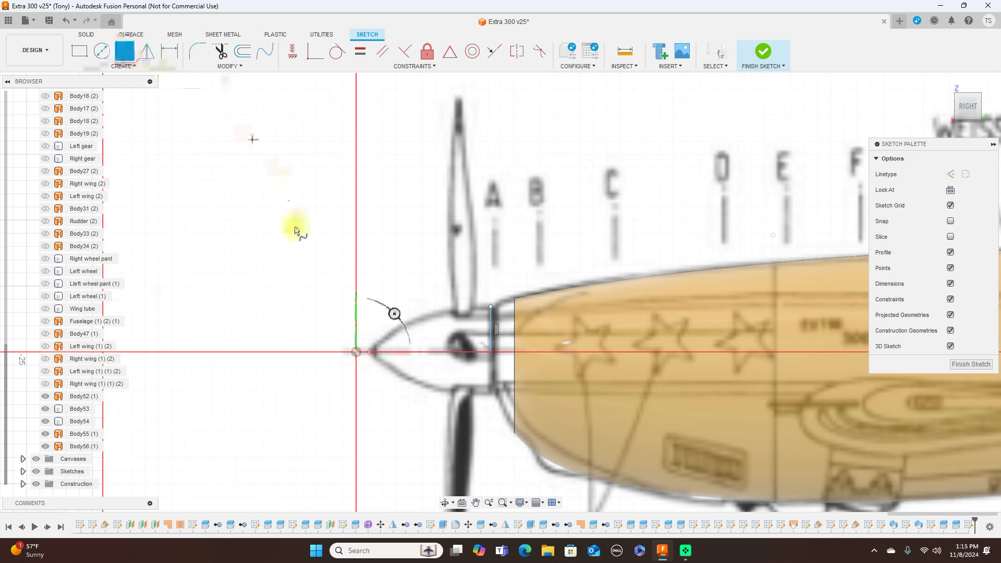
click(368, 353)
click(389, 333)
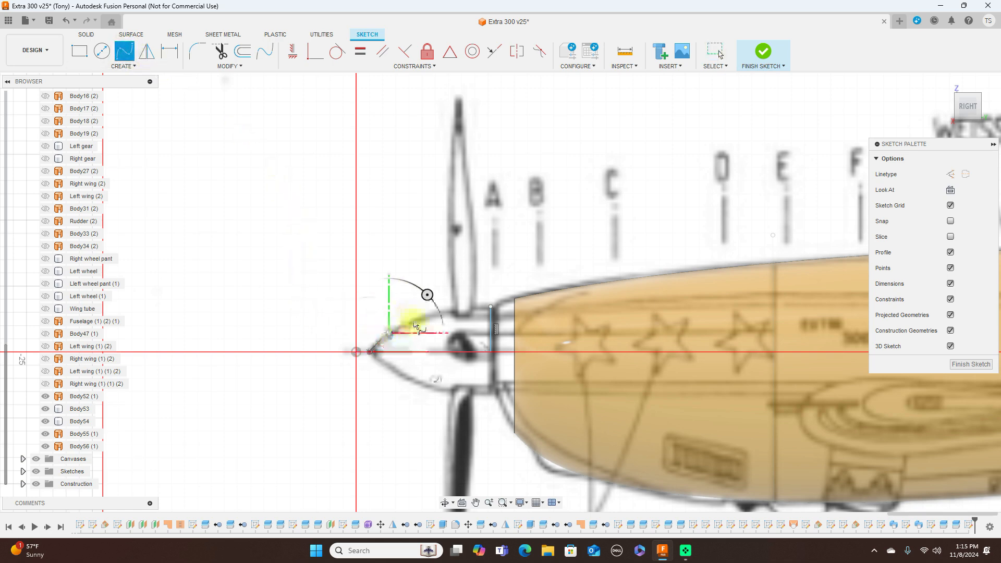
click(422, 316)
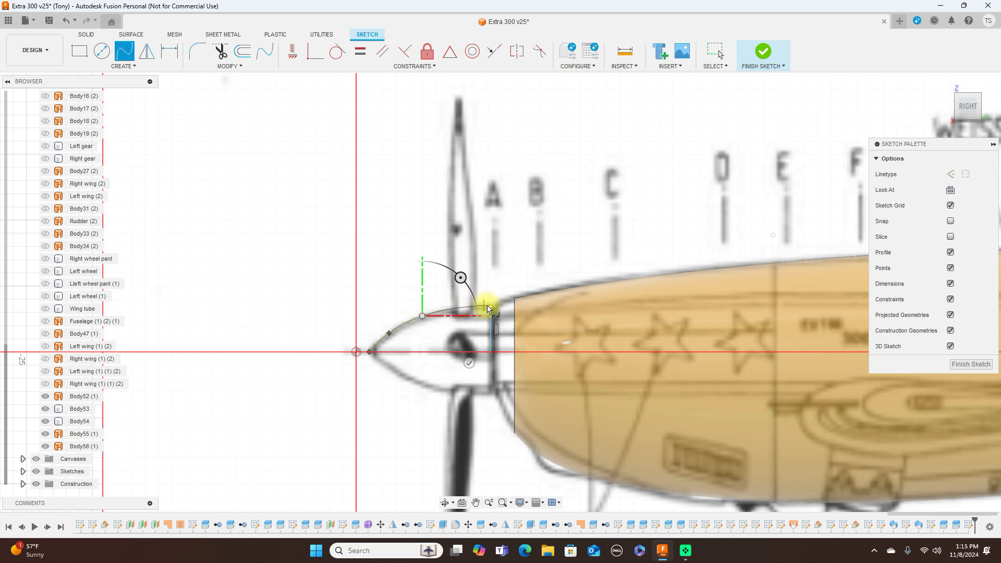
click(490, 307)
right_click(489, 307)
click(527, 292)
click(453, 337)
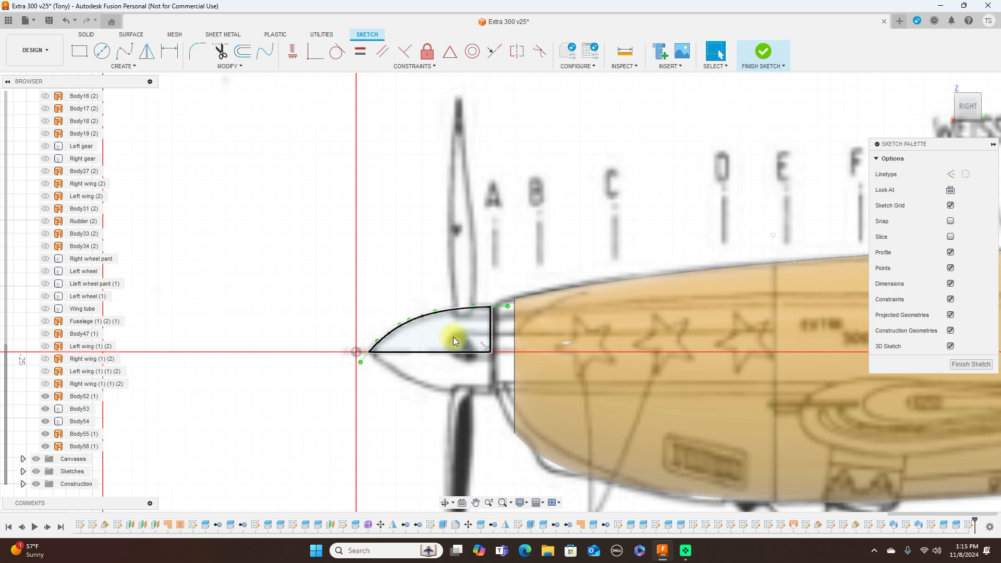
click(763, 52)
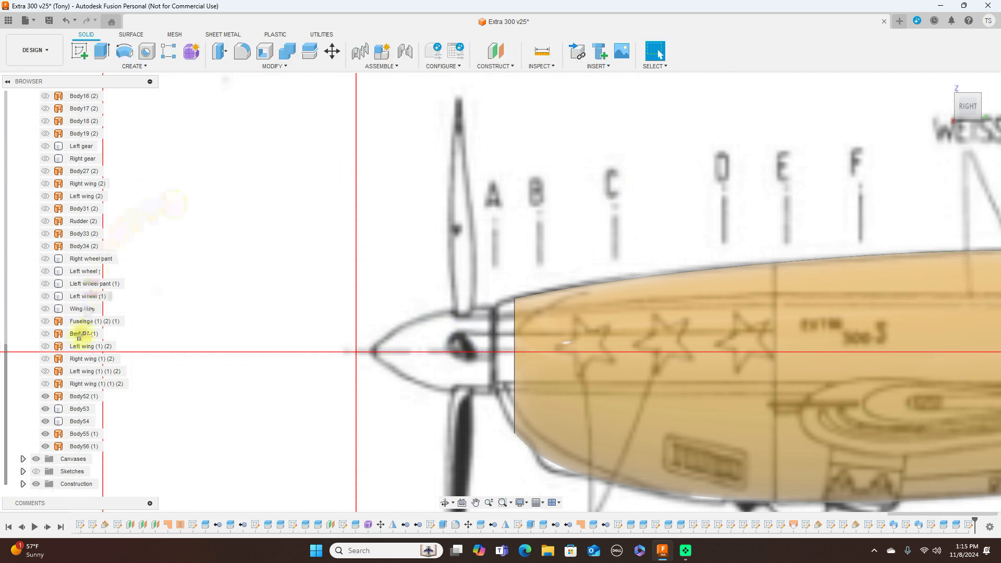
Make the sketches visible and revolve the spinner profile 360 degrees around its centreline as a new body
click(36, 472)
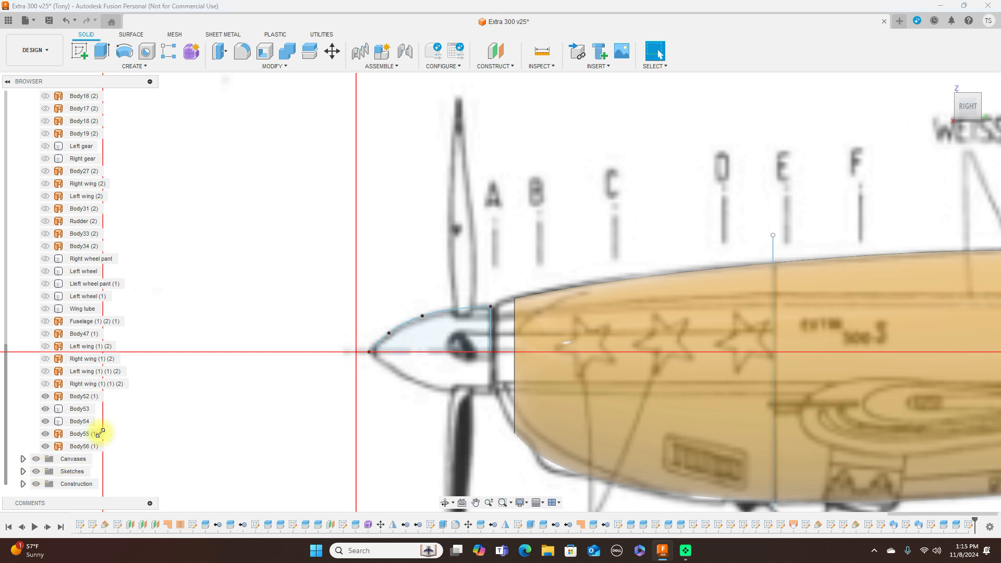
click(131, 35)
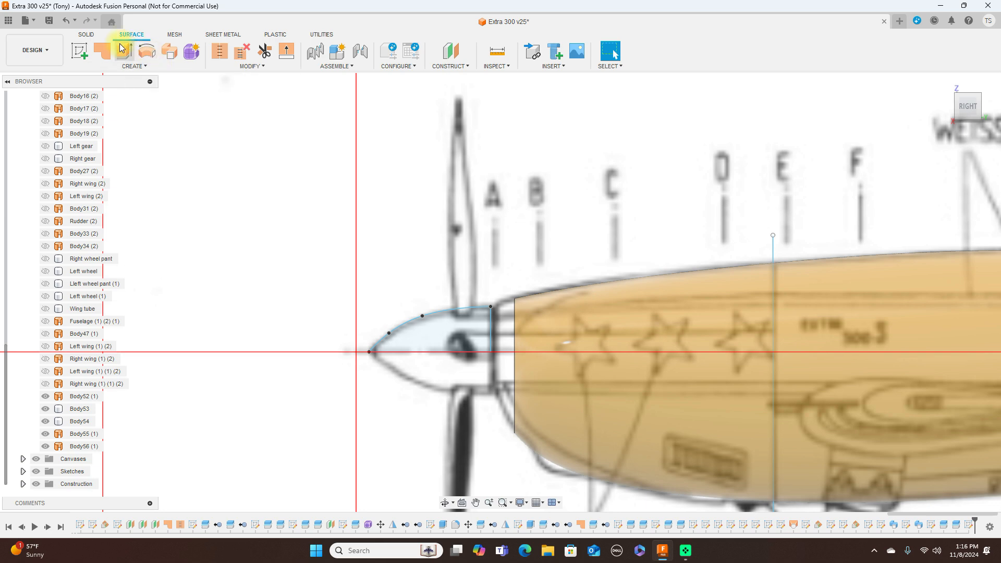
click(90, 35)
click(125, 51)
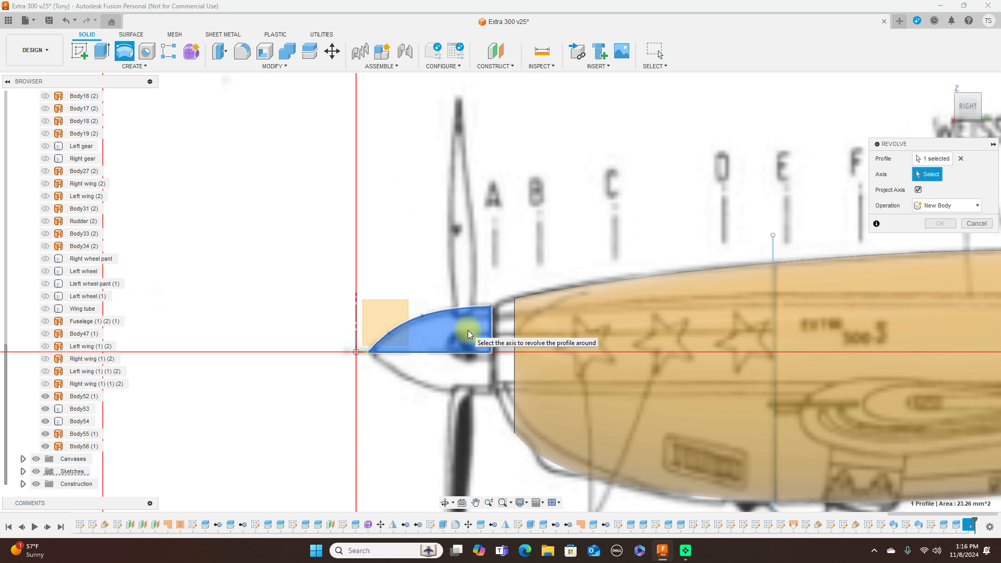
click(425, 352)
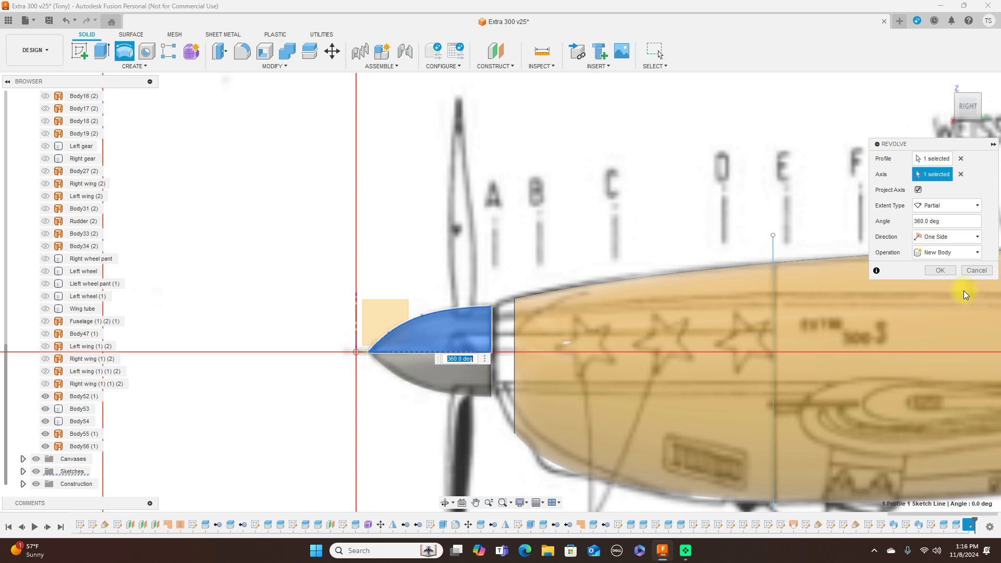
click(940, 270)
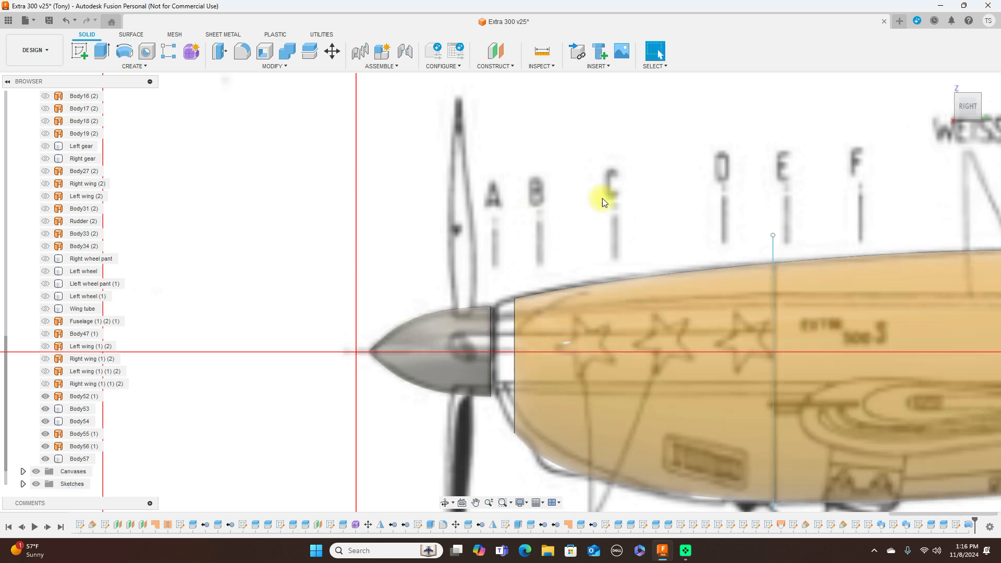
Hide the sketches and canvases to view the spinner and fuselage alone from the right side
scroll(607, 198, down, 3)
scroll(738, 128, down, 2)
middle_drag(742, 127, 568, 170)
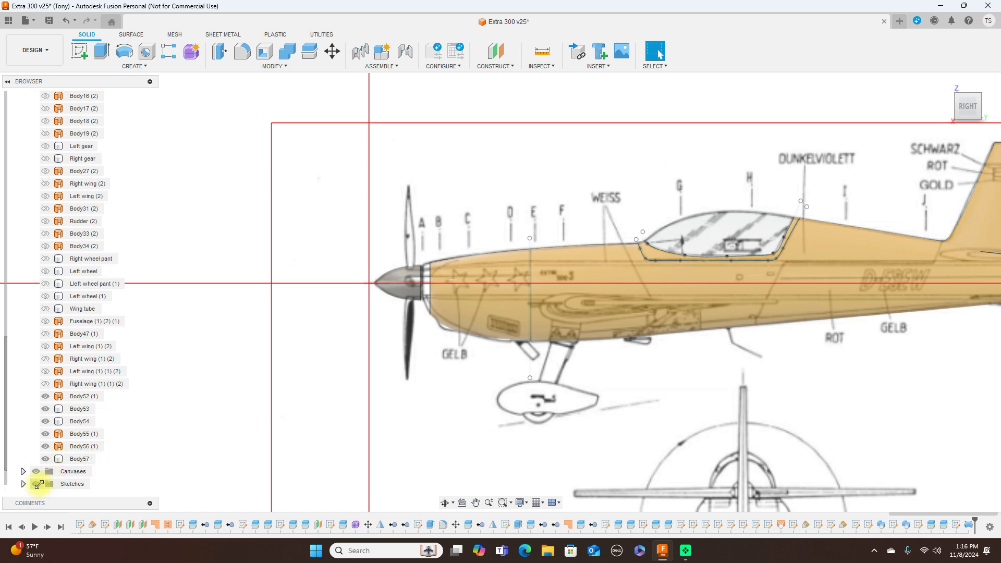
scroll(265, 402, down, 2)
scroll(265, 403, down, 2)
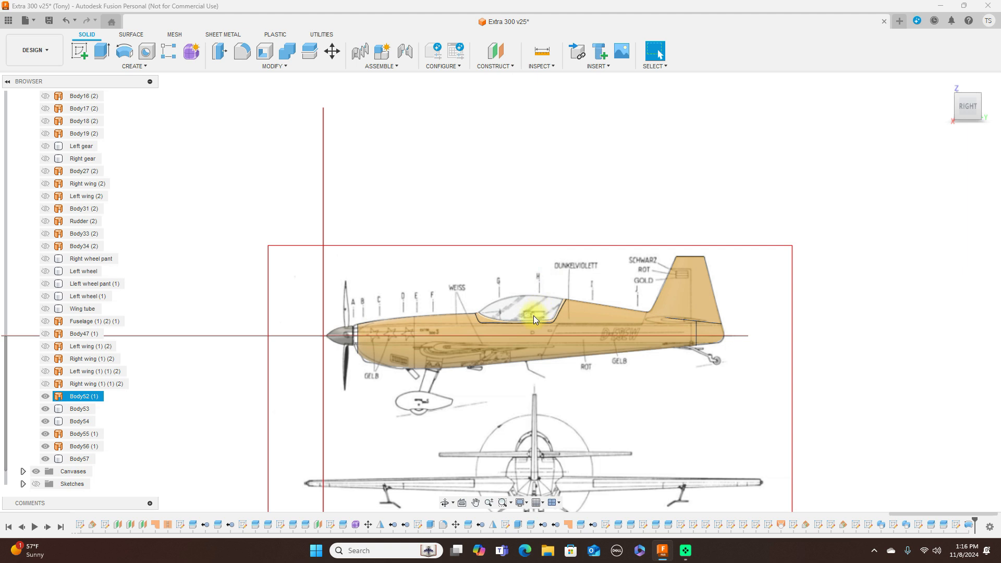
click(36, 472)
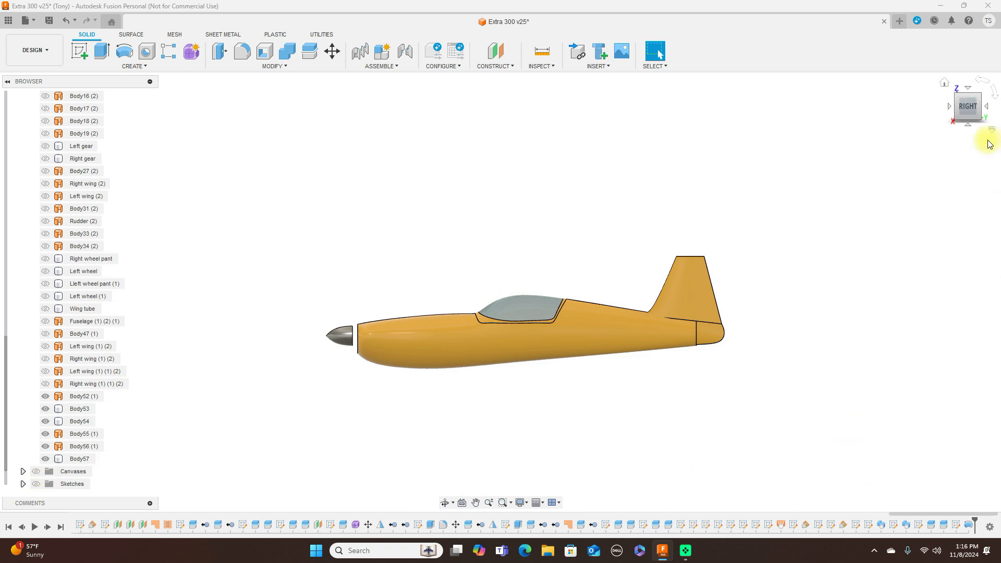
mouse_move(958, 109)
mouse_down()
mouse_move(133, 127)
mouse_move(152, 121)
mouse_move(45, 108)
mouse_move(967, 108)
mouse_up()
click(968, 108)
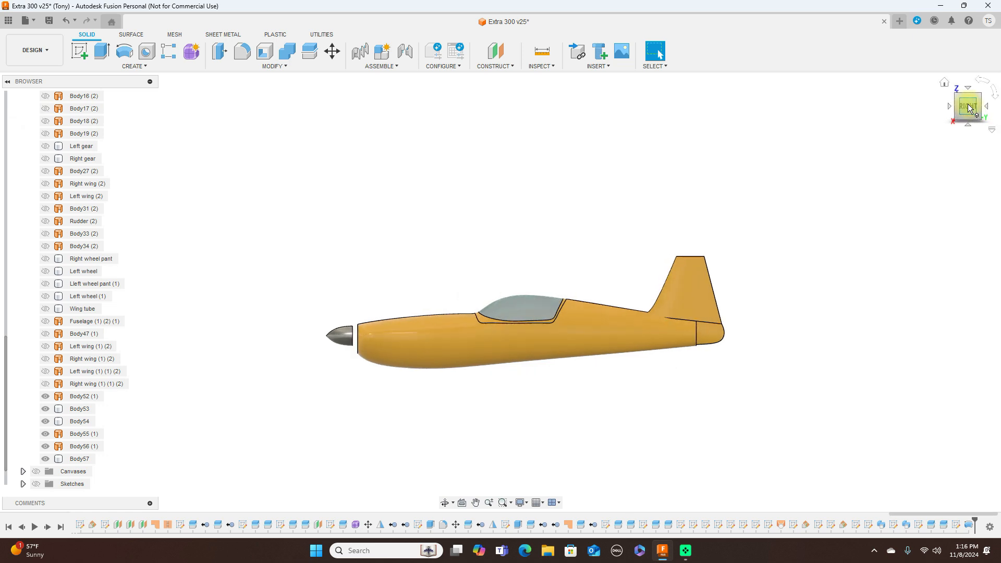
scroll(665, 289, up, 3)
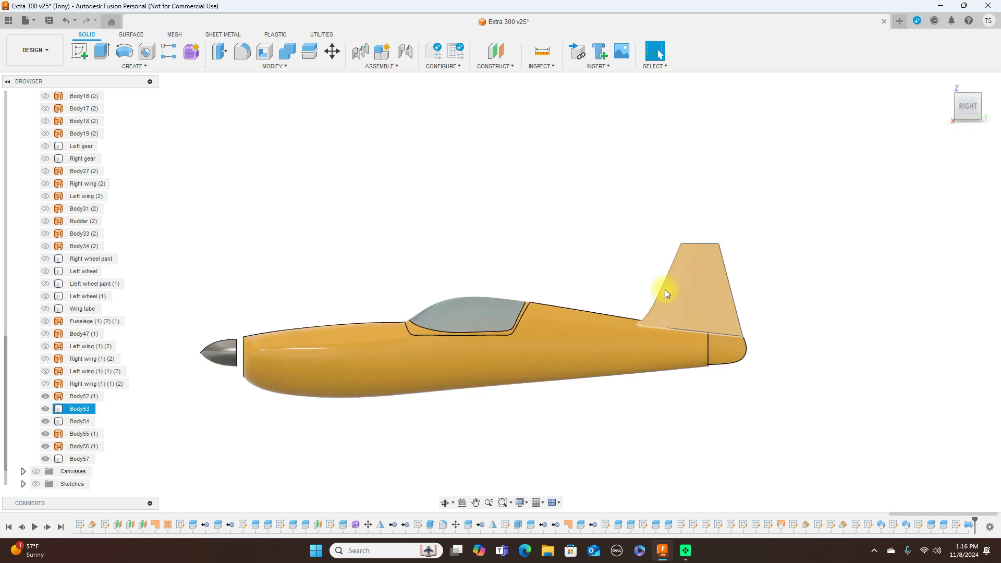
middle_drag(582, 217, 642, 209)
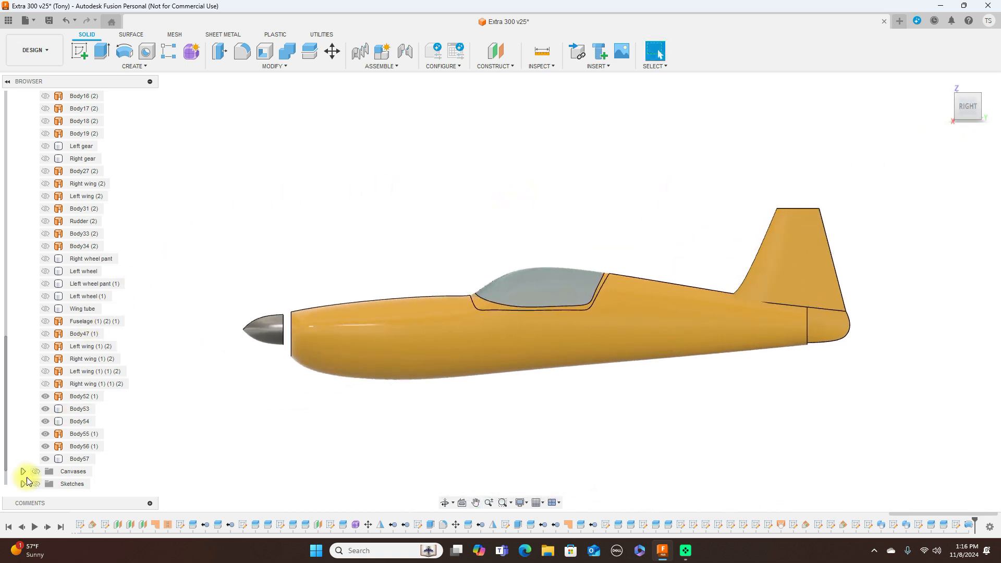
Show the canvases again and compare the spinner, fuselage and fin with the side-view drawing
click(35, 472)
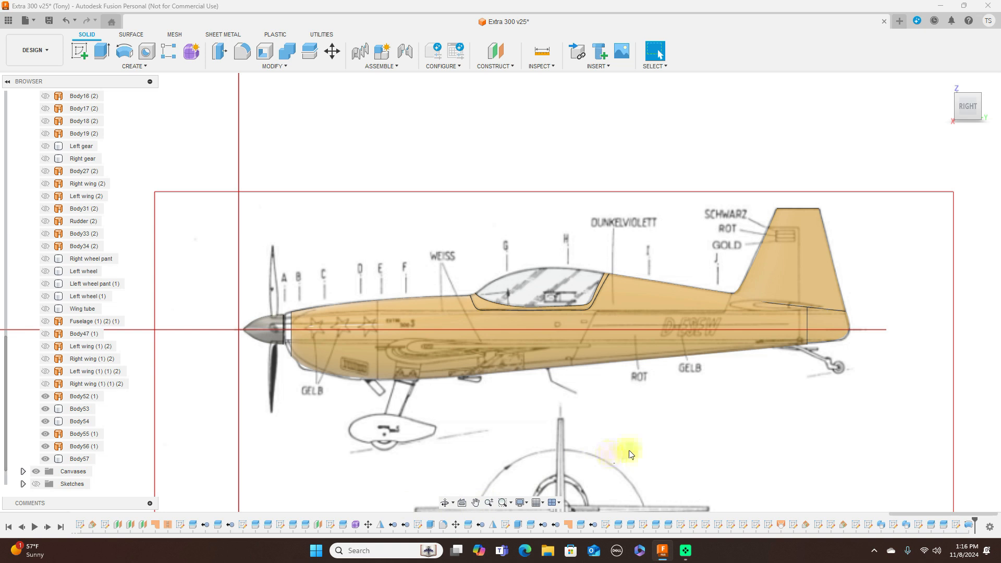
scroll(651, 447, up, 2)
scroll(651, 446, down, 1)
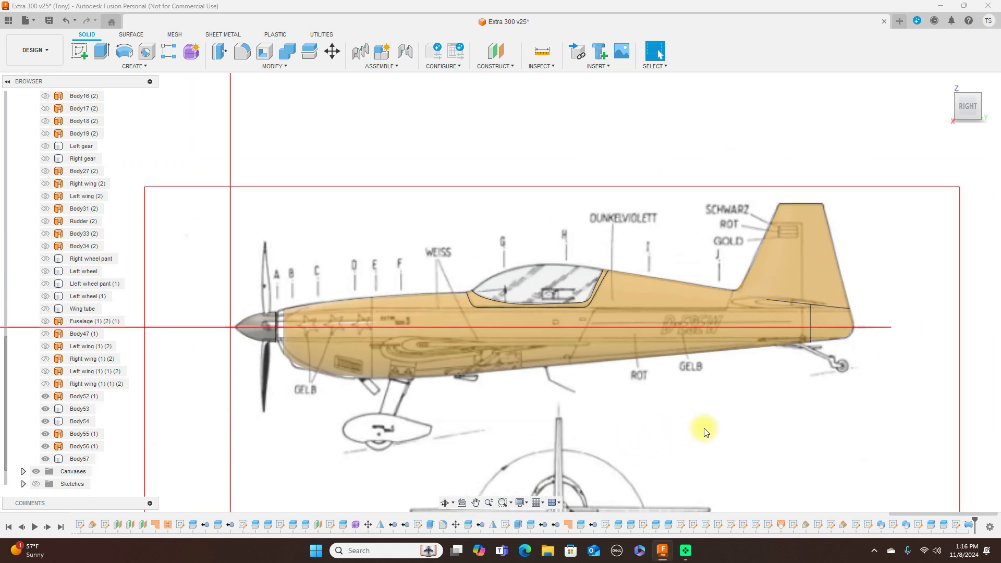
middle_drag(704, 432, 737, 395)
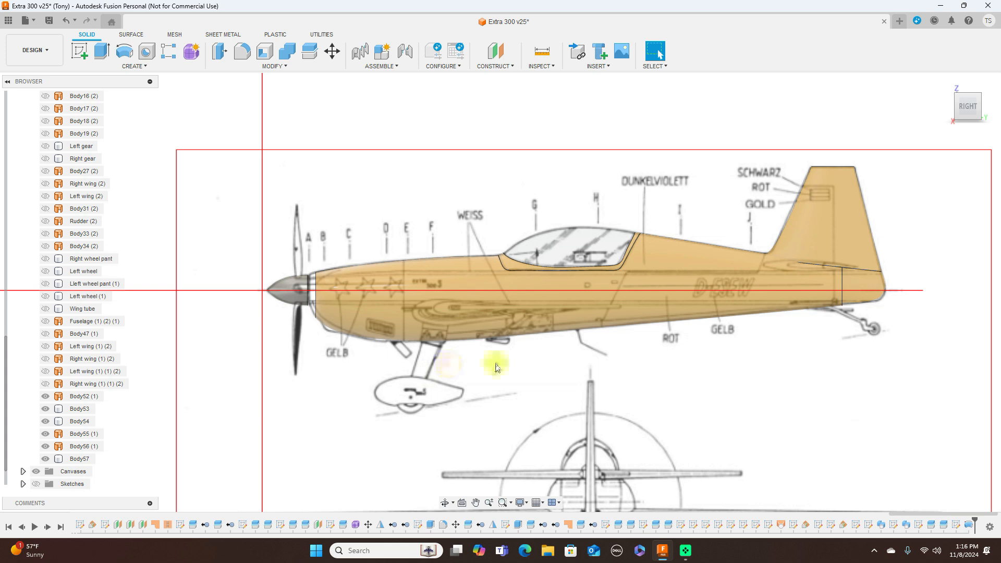
click(692, 269)
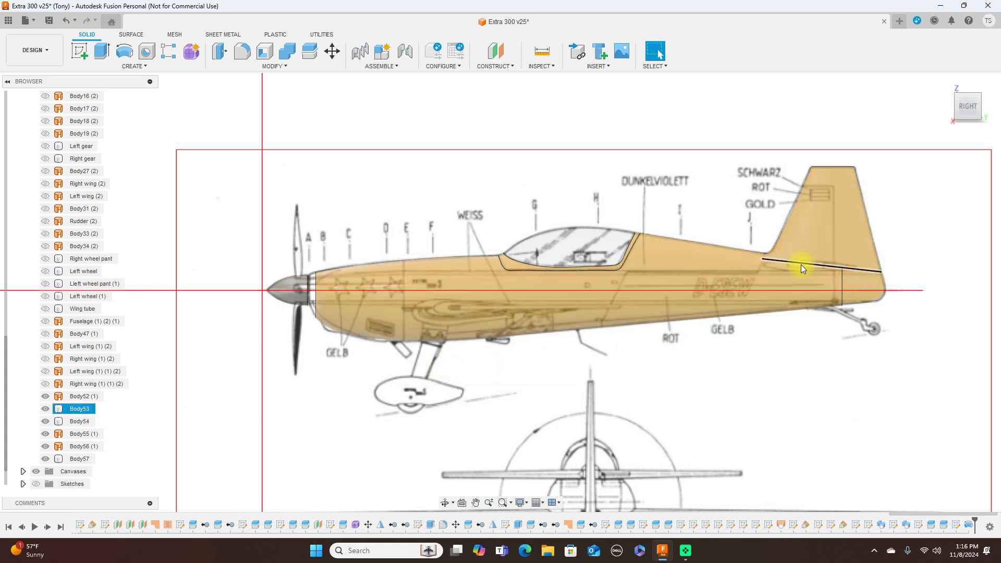
key(Escape)
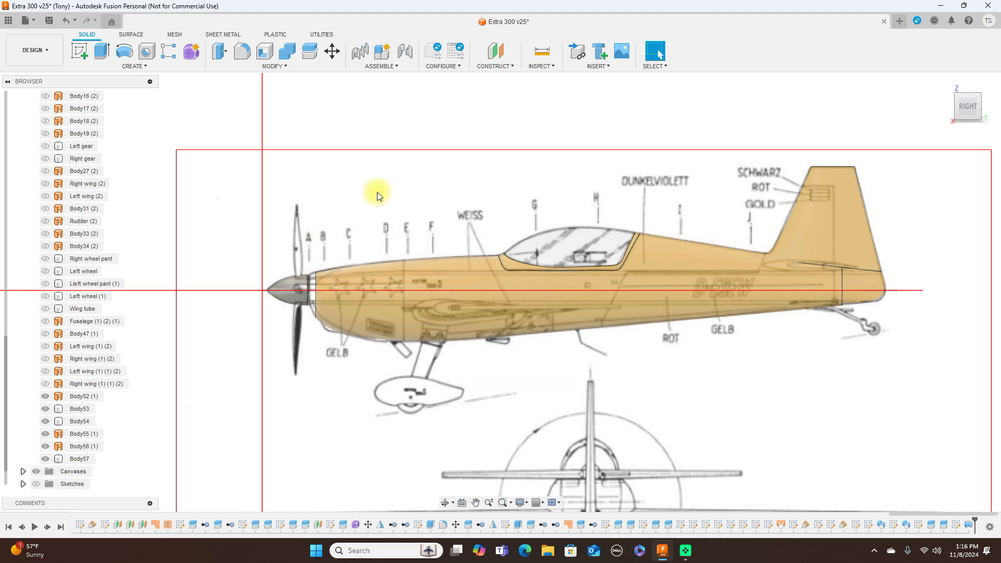
middle_drag(555, 168, 524, 176)
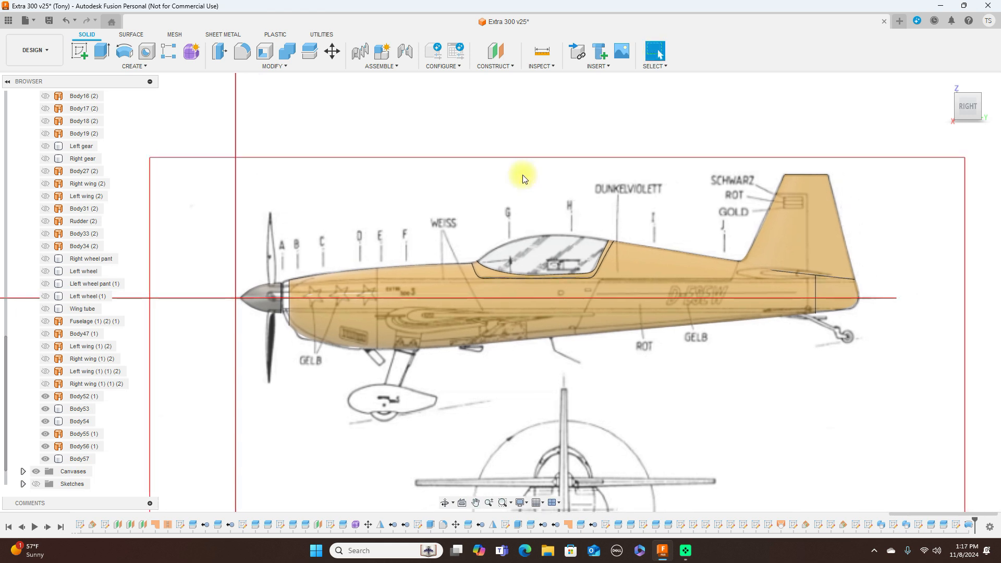